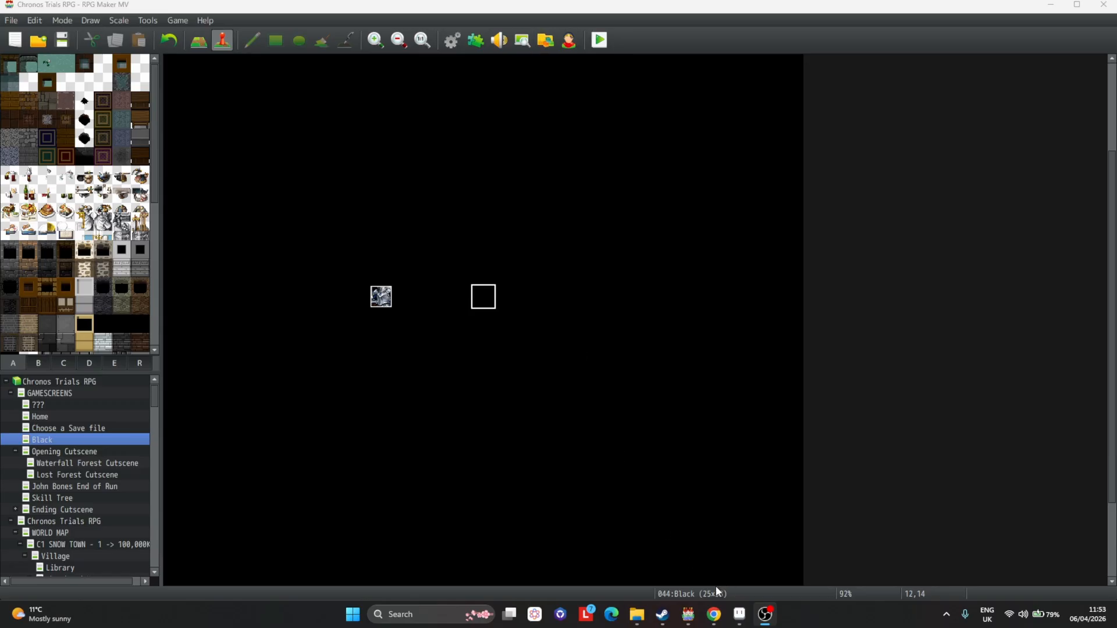
Switch to Aseprite and look through the open sprite files, including the 3rd Enemy Sheet.
click(739, 616)
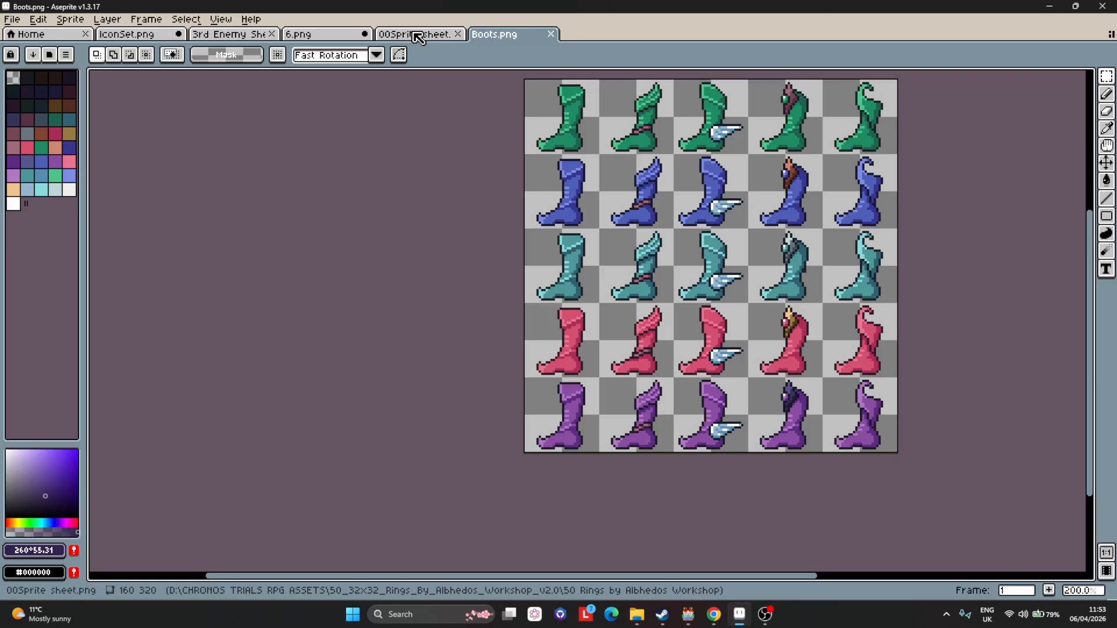
click(418, 36)
click(319, 36)
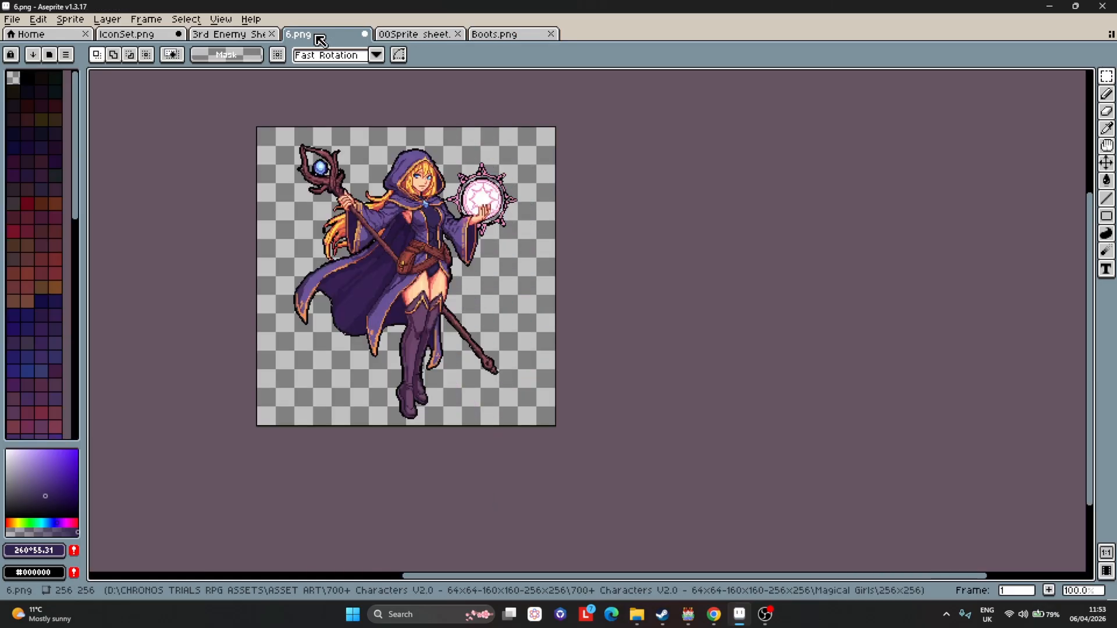
click(412, 35)
click(497, 35)
click(429, 36)
click(326, 35)
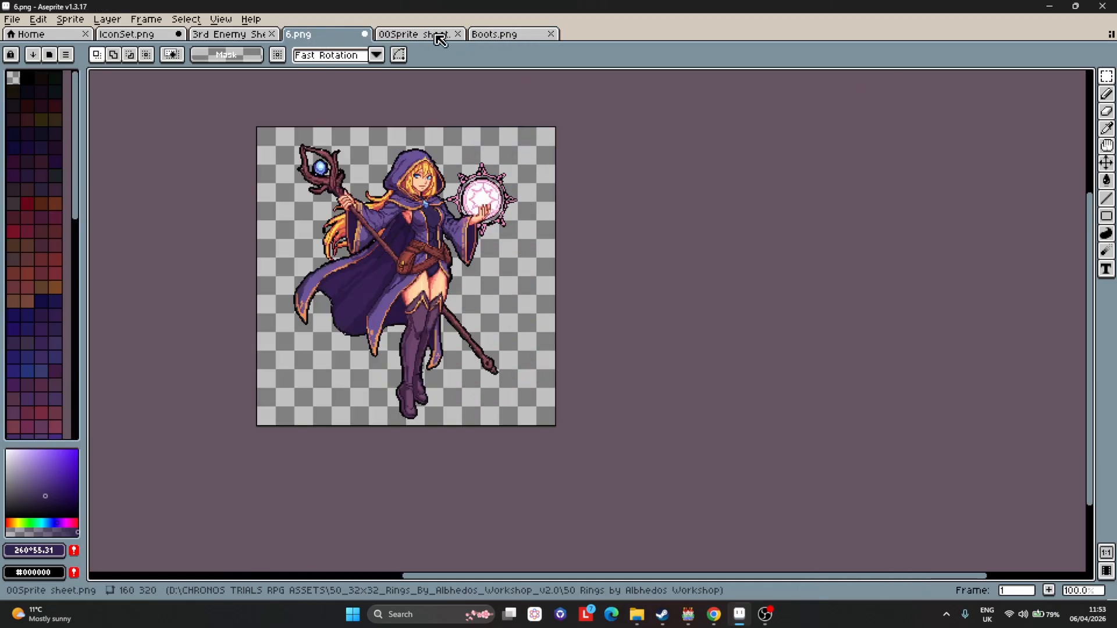
click(497, 34)
click(379, 36)
click(337, 36)
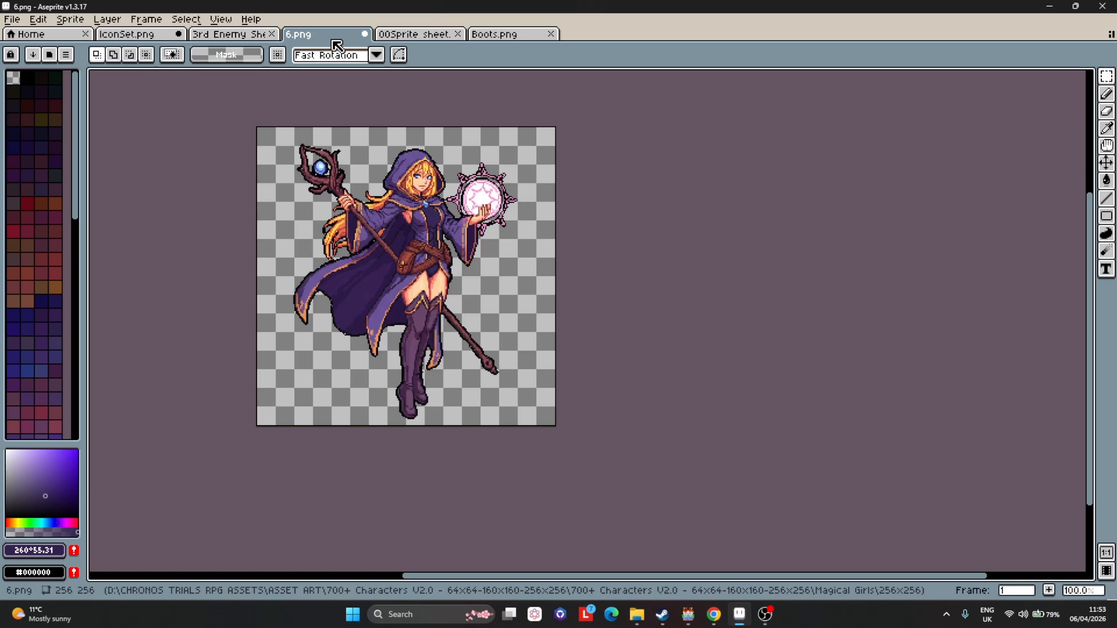
click(255, 36)
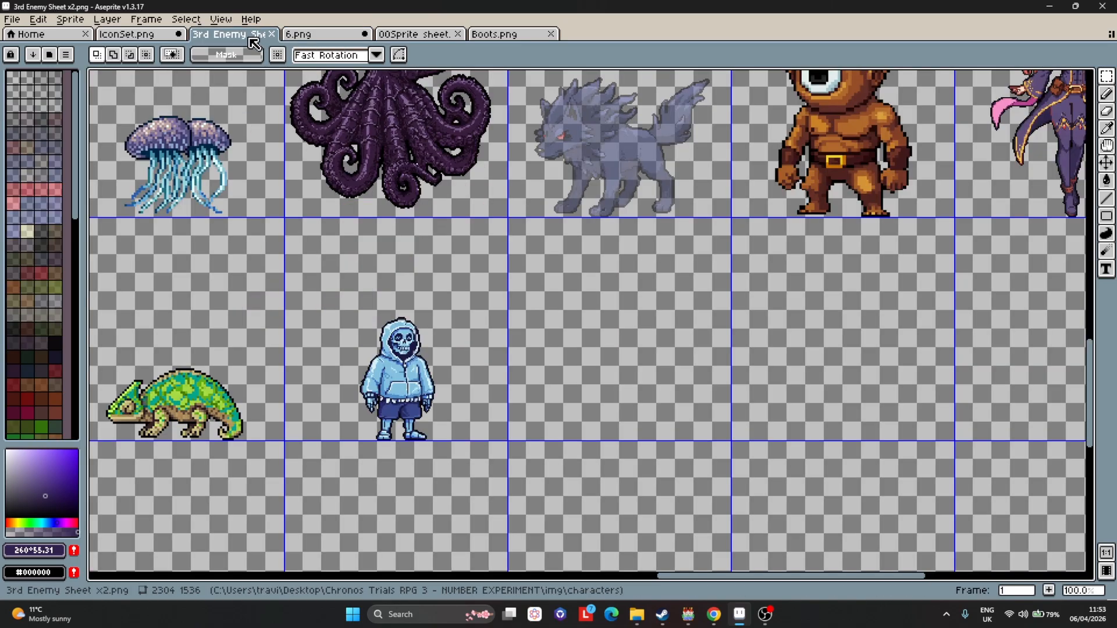
scroll(811, 414, up, 2)
scroll(795, 410, down, 4)
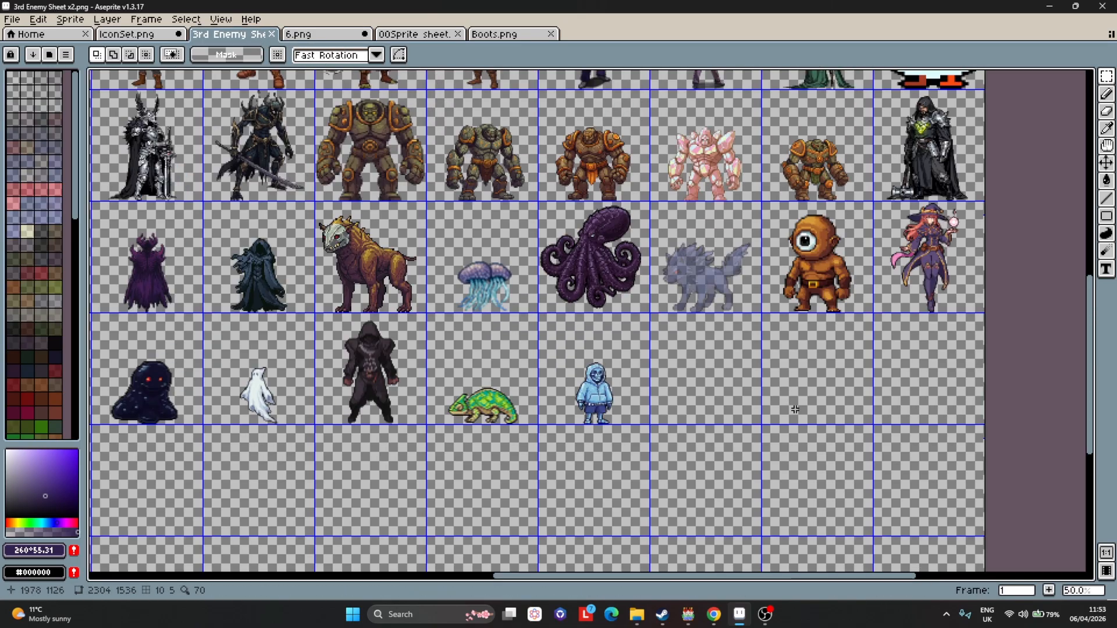
scroll(795, 409, up, 2)
Select and copy the entire mage character image in 6.png.
click(317, 34)
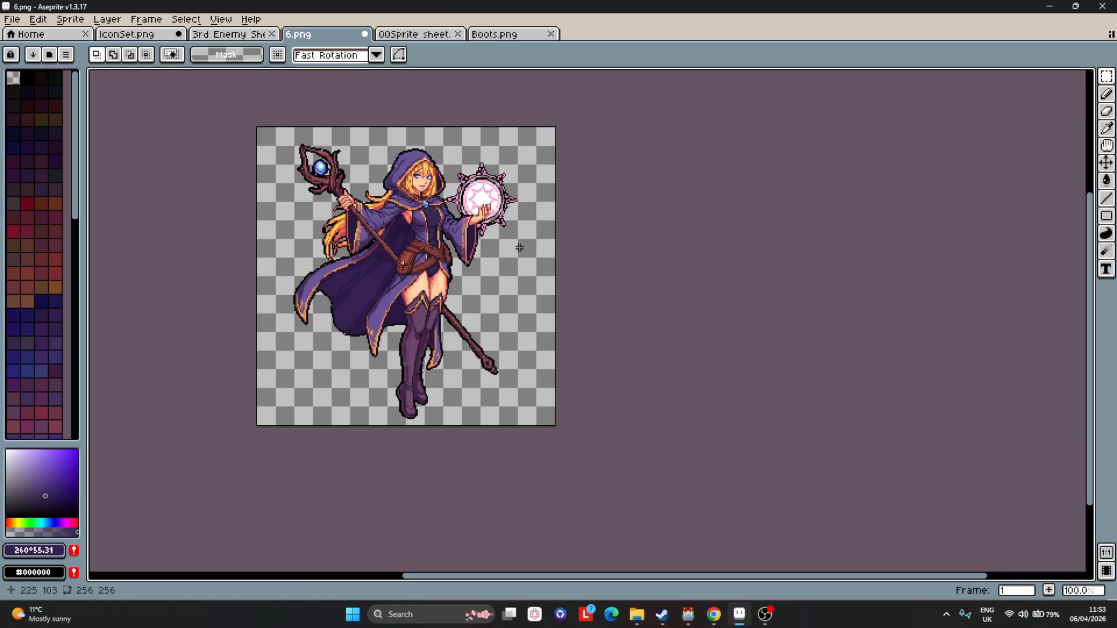
key(ctrl+a)
key(ctrl+c)
Paste the mage into an empty cell of the 3rd Enemy Sheet and scale it to about 192 px.
click(230, 34)
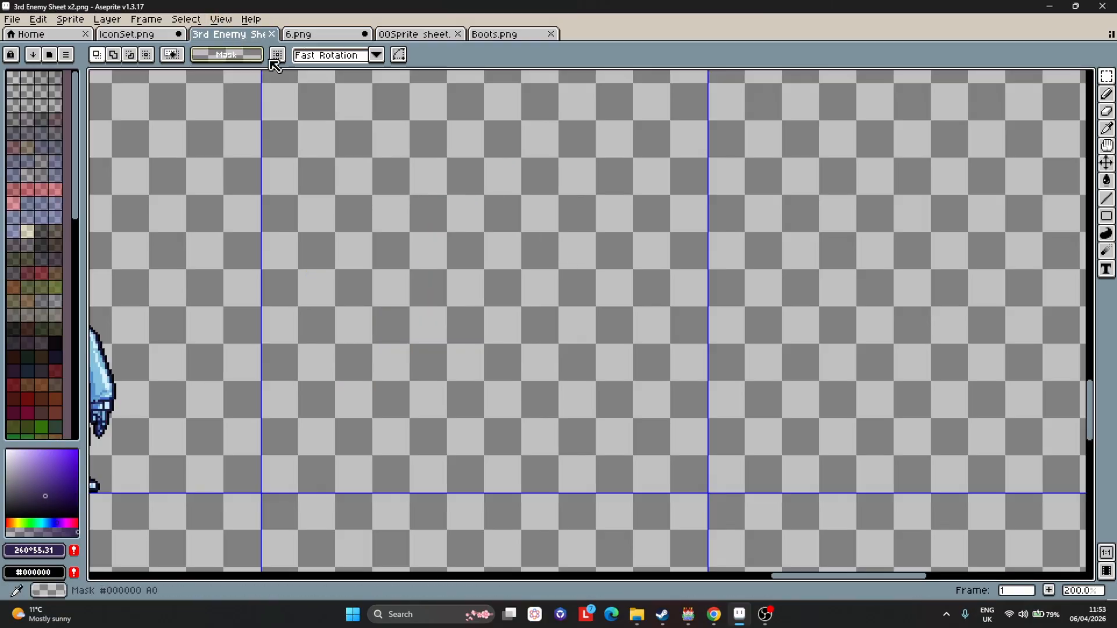
key(ctrl+v)
scroll(549, 220, down, 2)
scroll(550, 220, up, 2)
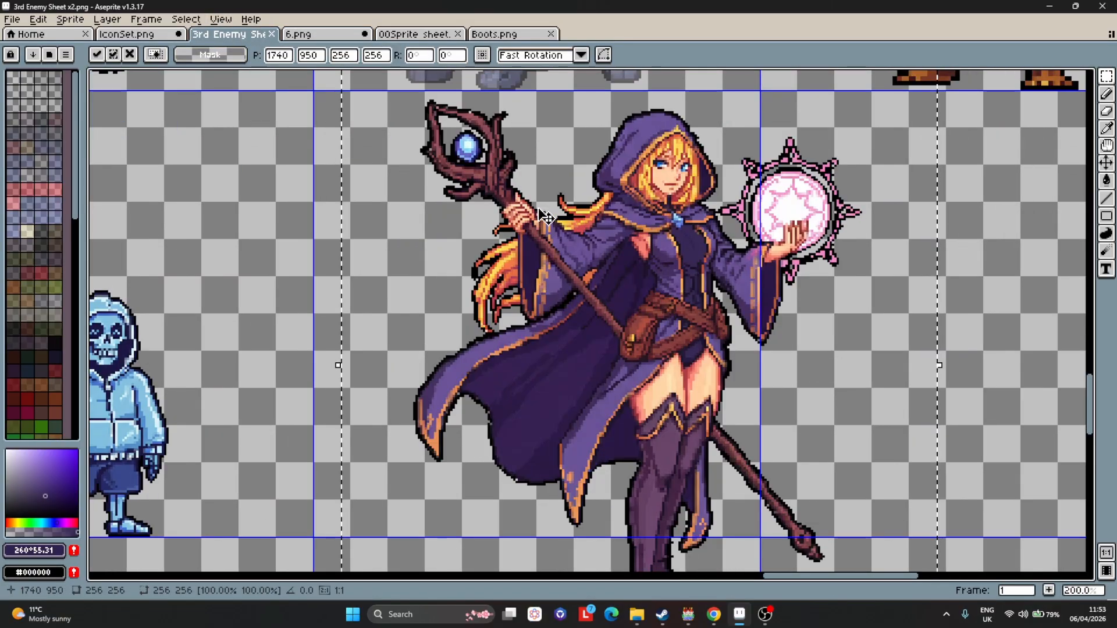
drag(607, 266, 576, 271)
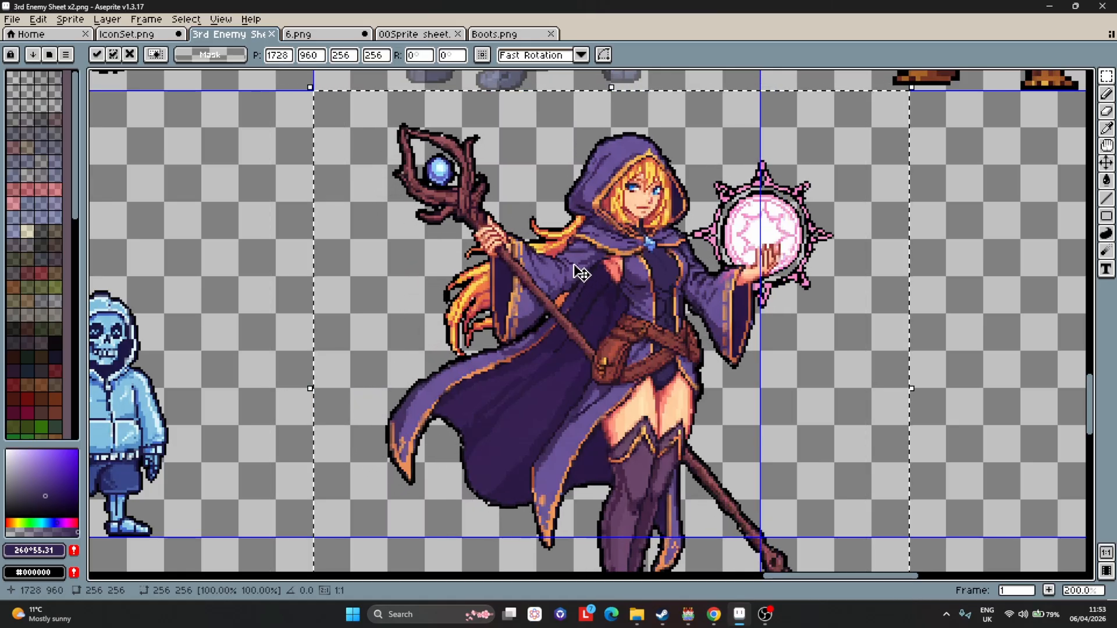
scroll(675, 288, down, 1)
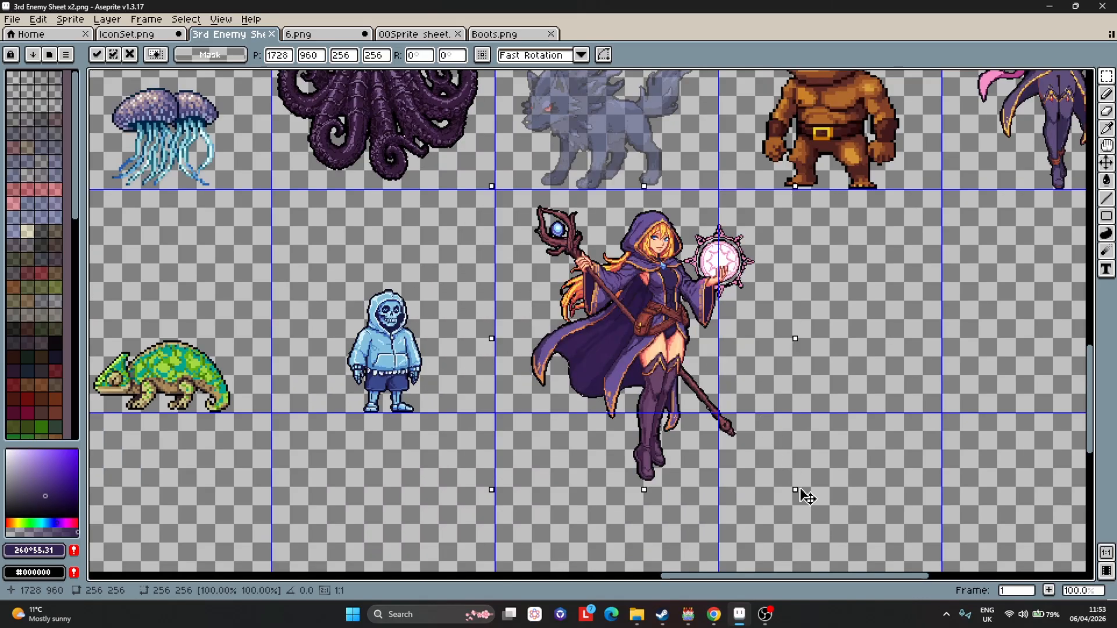
drag(801, 490, 705, 439)
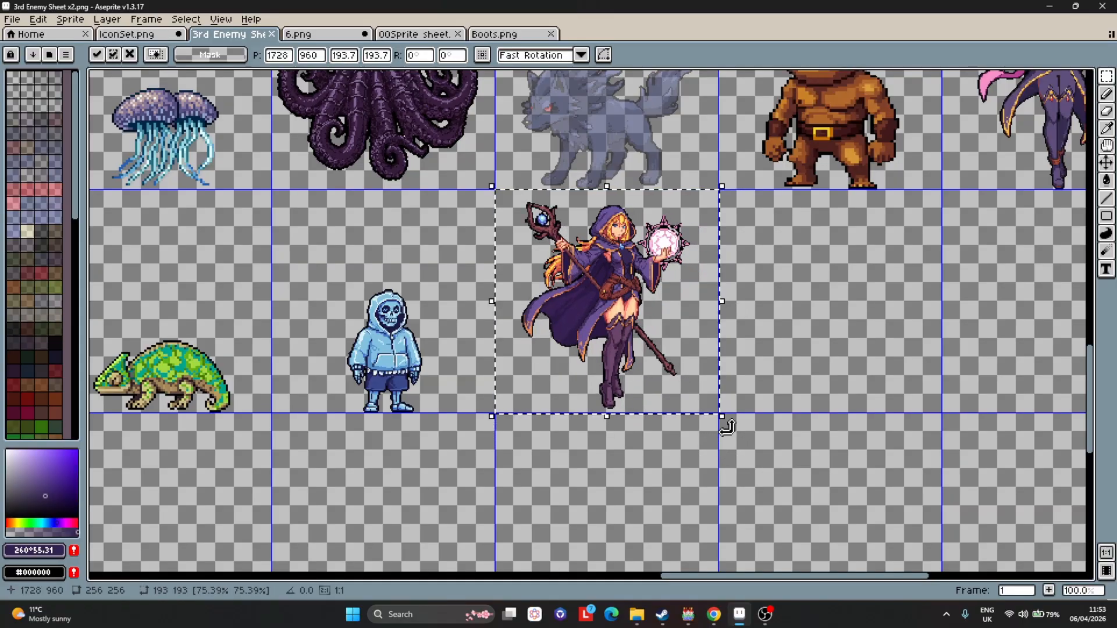
scroll(728, 429, up, 3)
drag(653, 377, 644, 378)
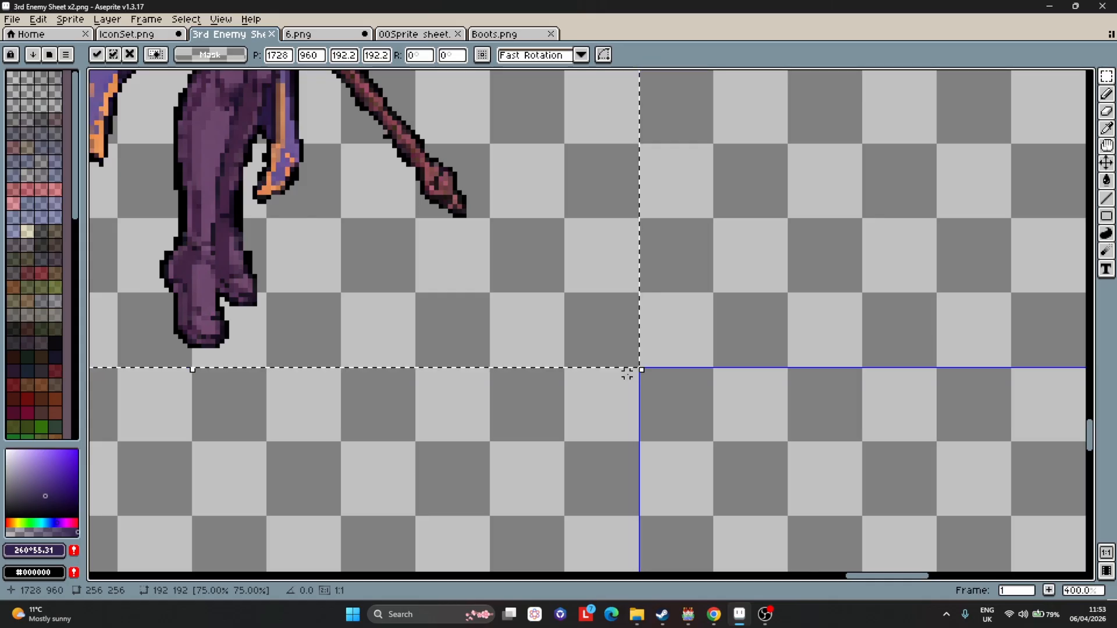
scroll(535, 344, down, 4)
scroll(448, 259, up, 2)
scroll(453, 255, down, 1)
scroll(480, 250, up, 1)
click(688, 187)
scroll(492, 123, down, 2)
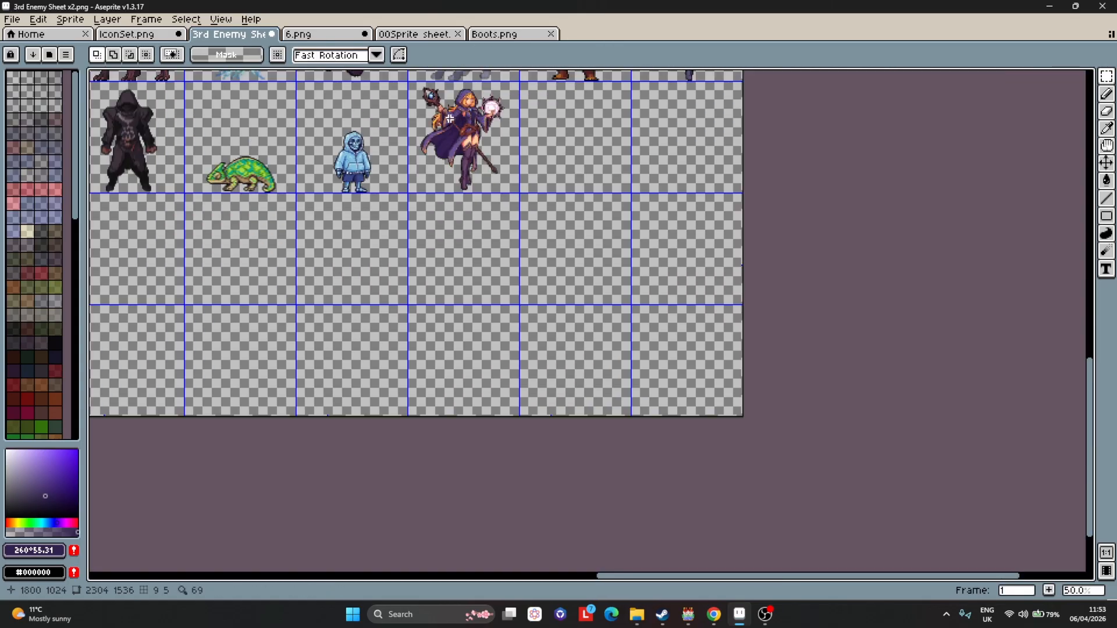
Undo the pasted mage's placement.
scroll(449, 118, up, 3)
scroll(615, 159, up, 5)
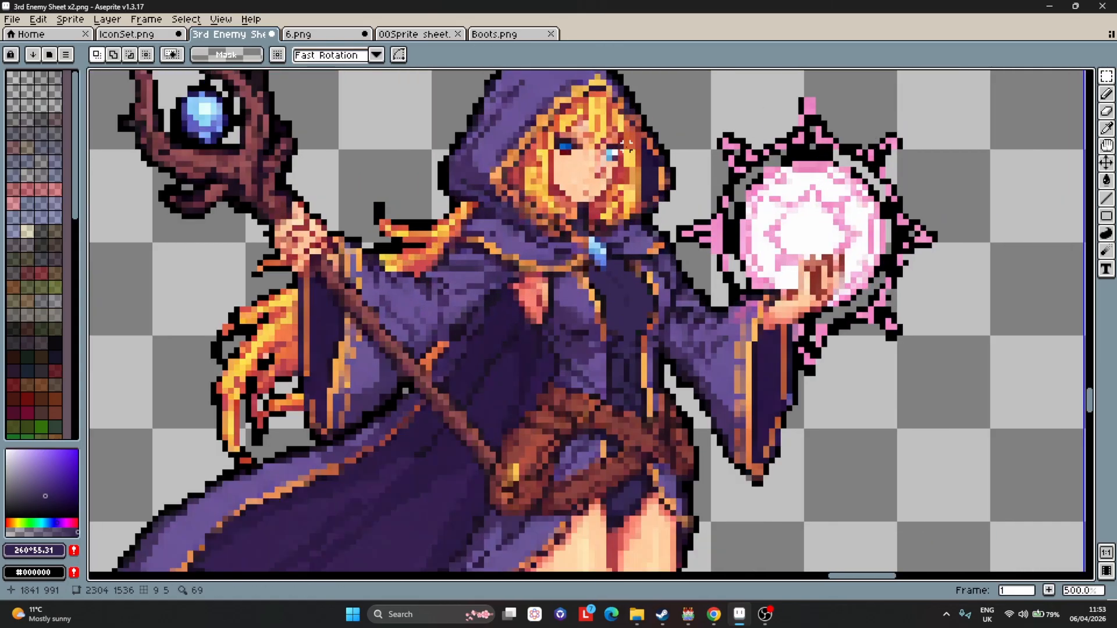
scroll(552, 142, down, 6)
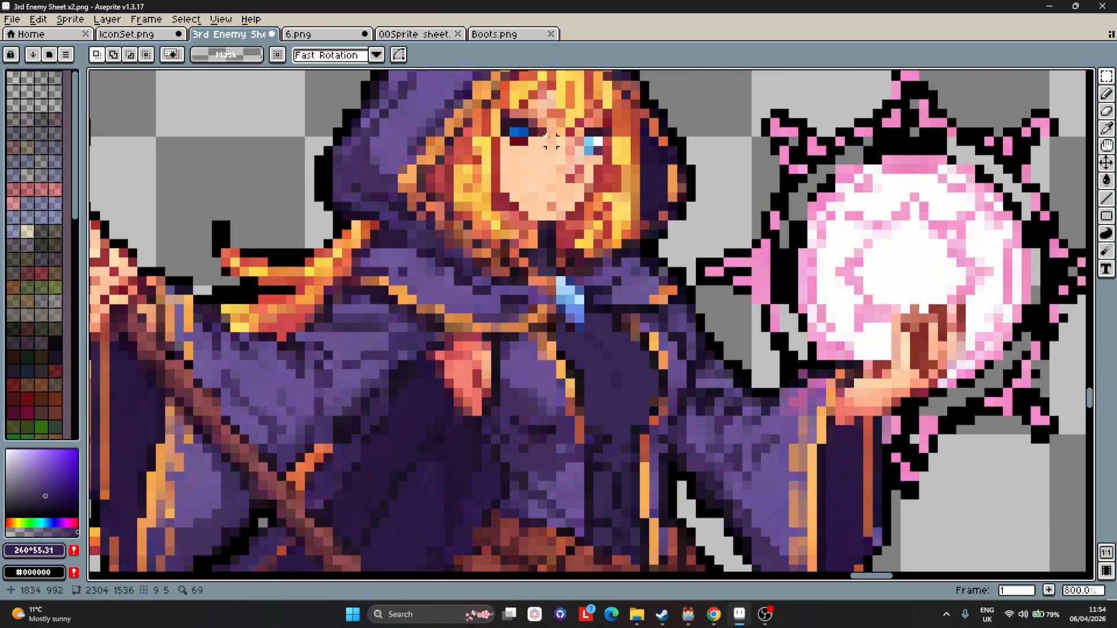
key(ctrl+z)
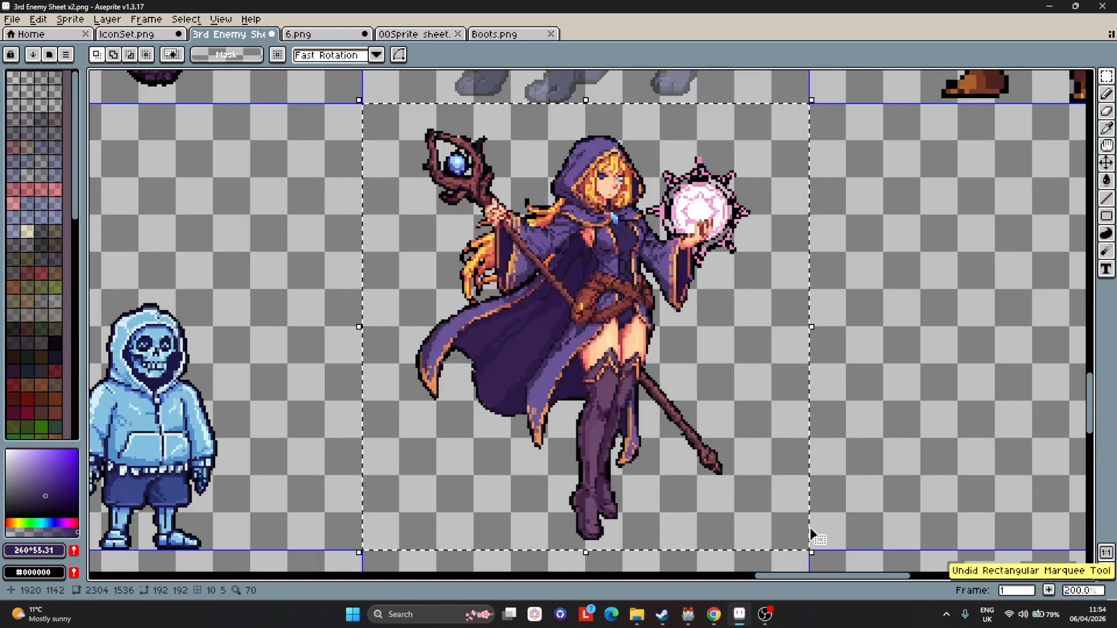
key(ctrl+z)
Paste the mage again into the empty cell beside the hooded skeleton, scale it to about 189 px and position it.
key(ctrl+v)
drag(681, 230, 721, 324)
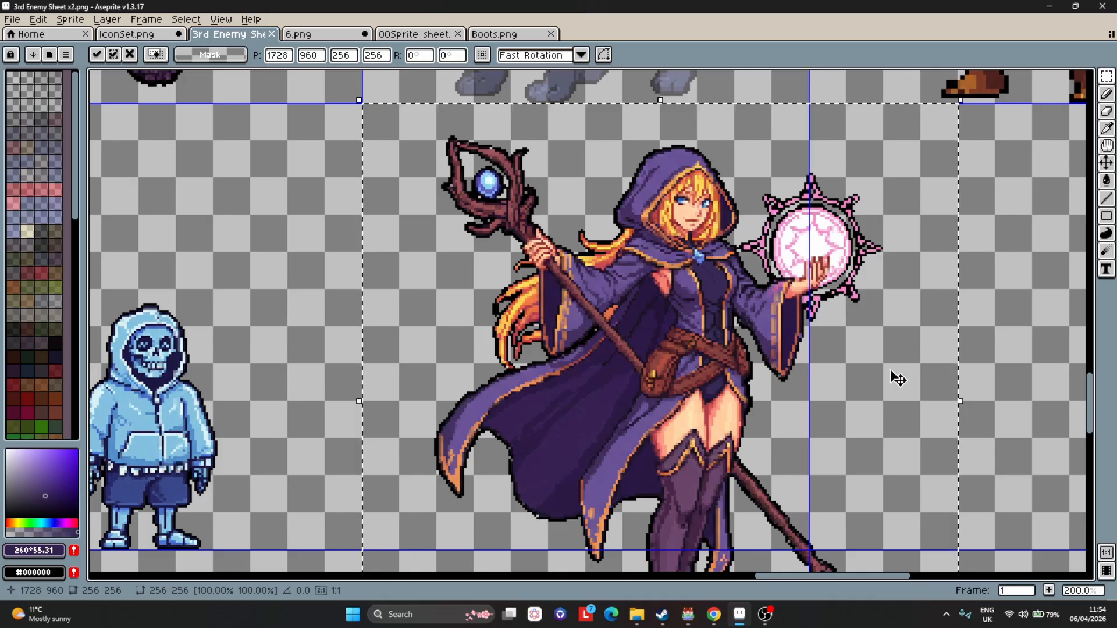
scroll(906, 448, down, 1)
drag(930, 564, 834, 528)
scroll(851, 474, up, 1)
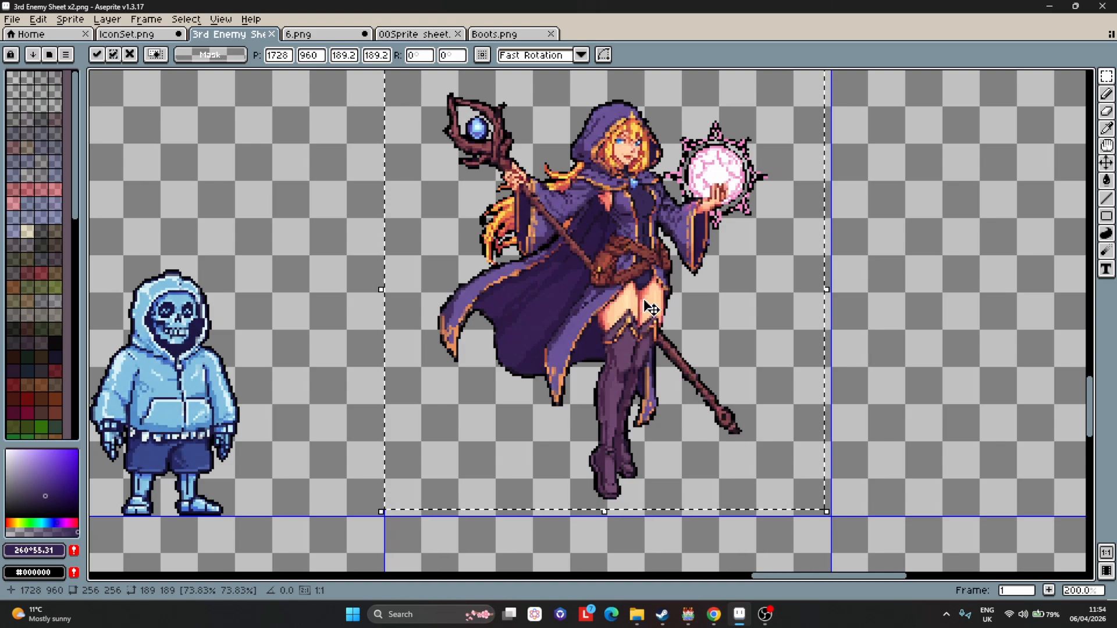
drag(654, 313, 654, 329)
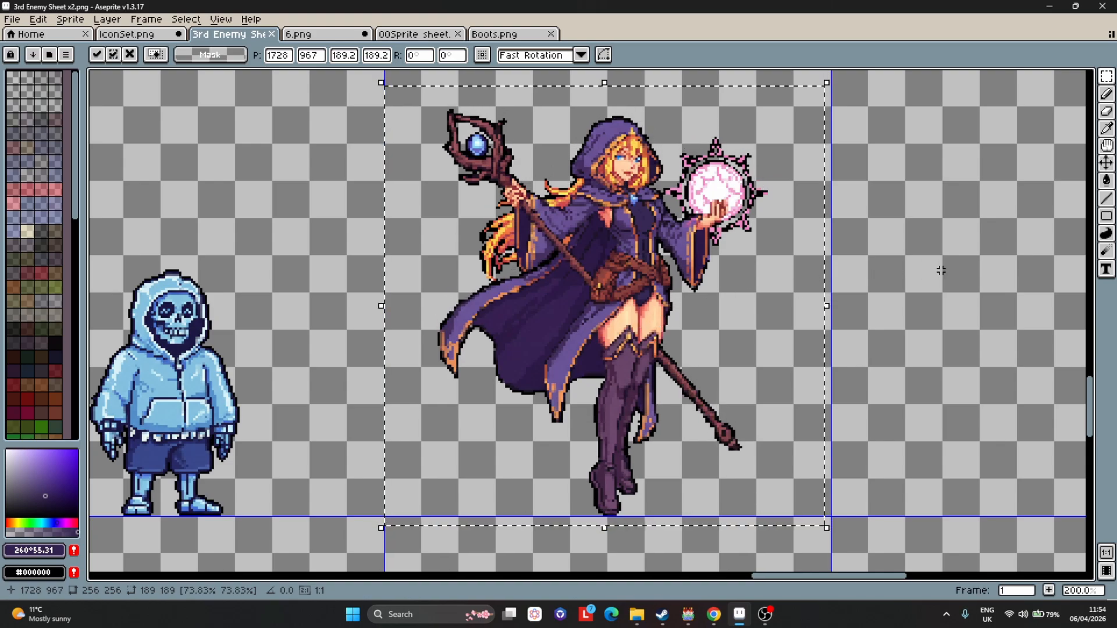
key(Return)
Retouch the mage's eye pixels with the pencil, using white and colours sampled from the sprite.
scroll(664, 167, up, 7)
scroll(543, 228, up, 3)
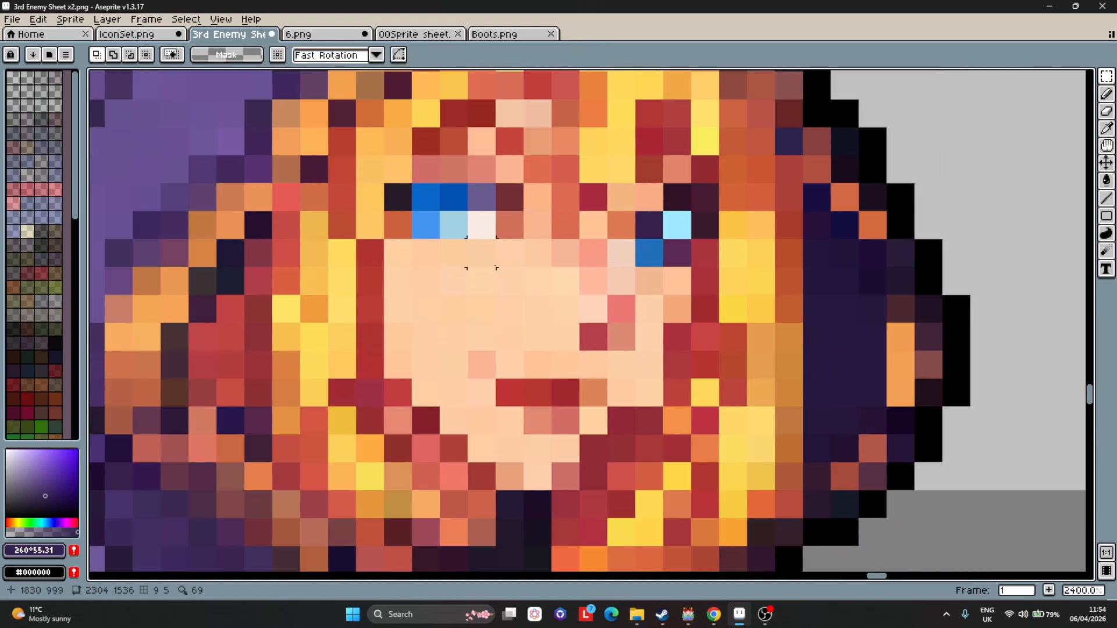
key(i)
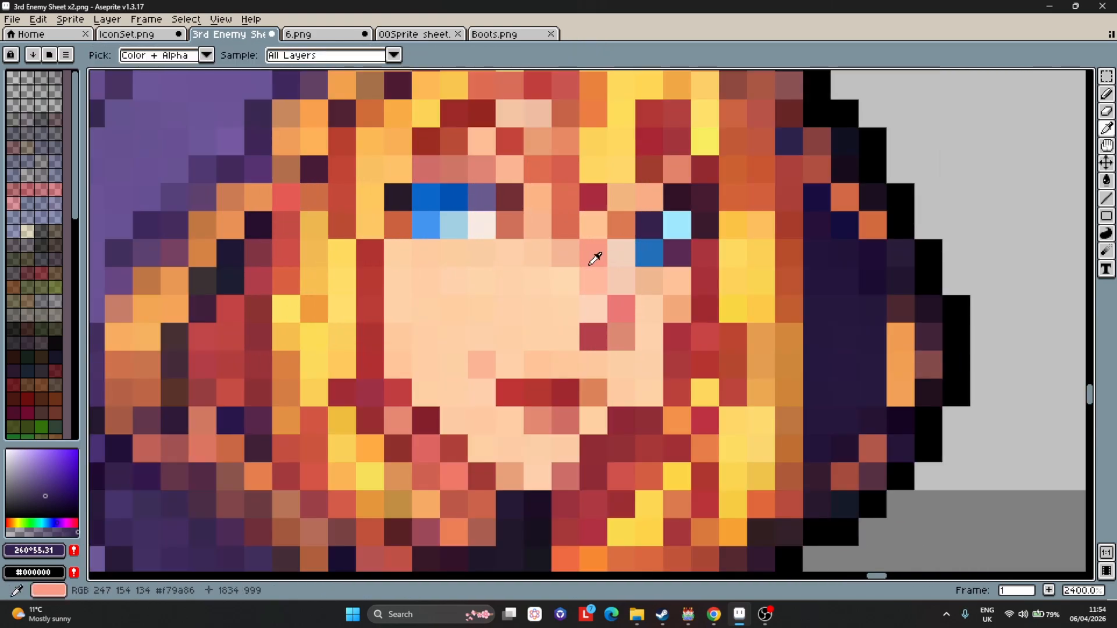
alt+click(678, 249)
click(6, 450)
key(b)
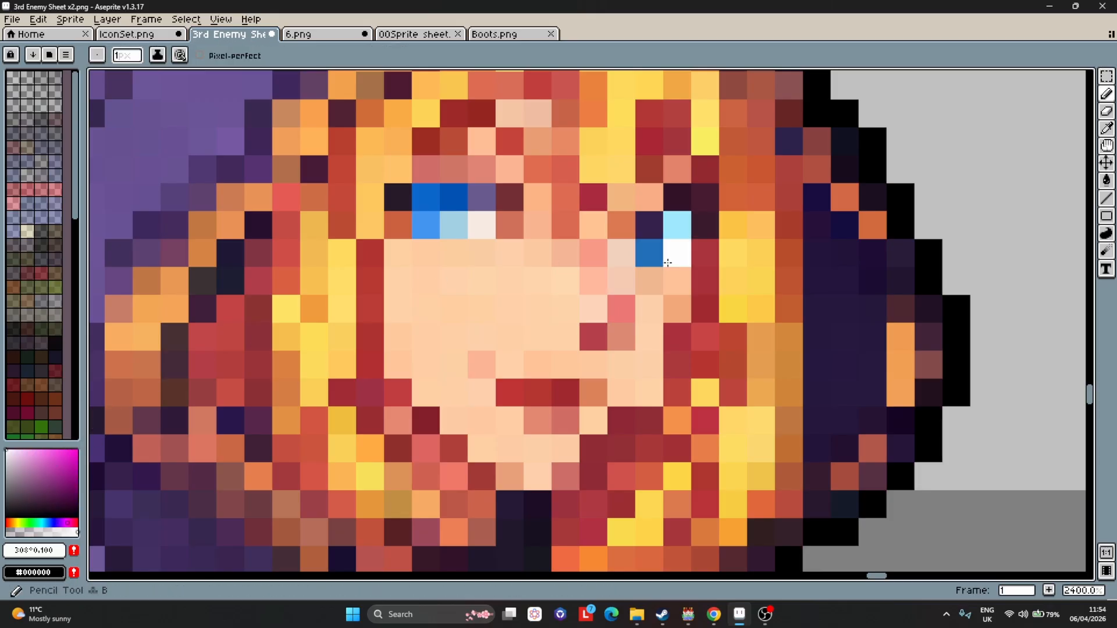
scroll(619, 407, down, 3)
scroll(643, 378, up, 3)
key(i)
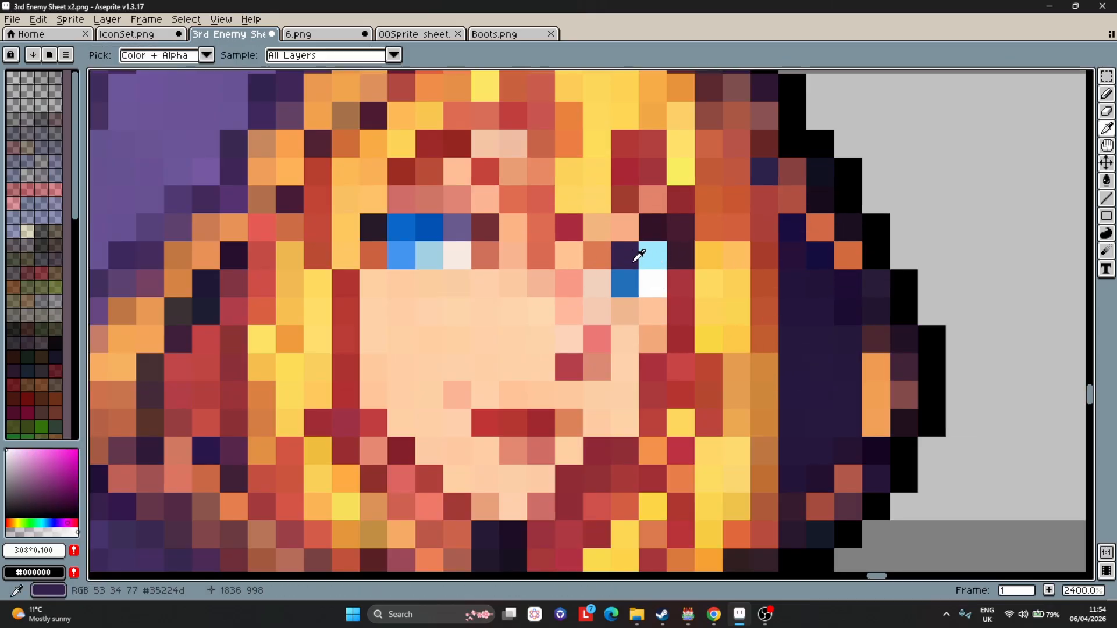
alt+click(639, 255)
scroll(680, 410, down, 3)
scroll(556, 309, up, 3)
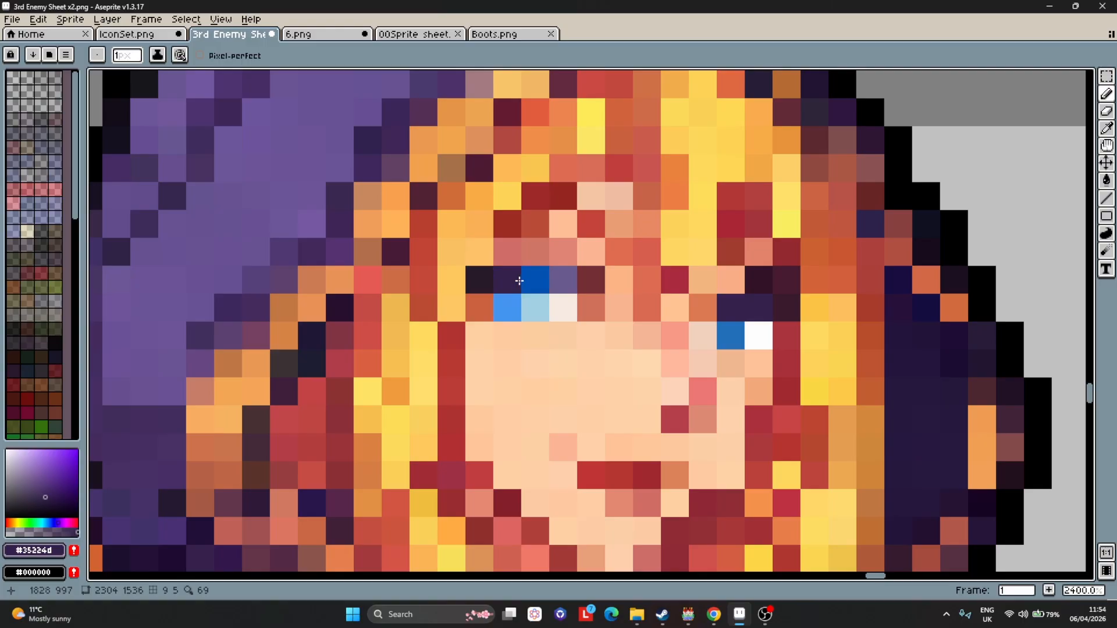
alt+click(518, 306)
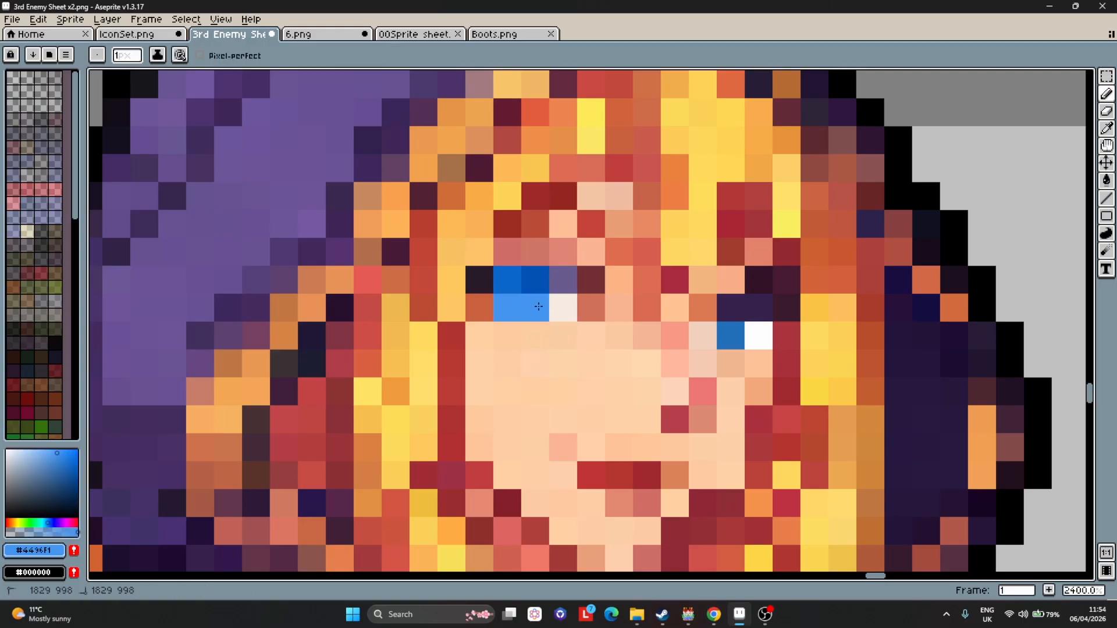
alt+click(533, 327)
scroll(611, 413, down, 3)
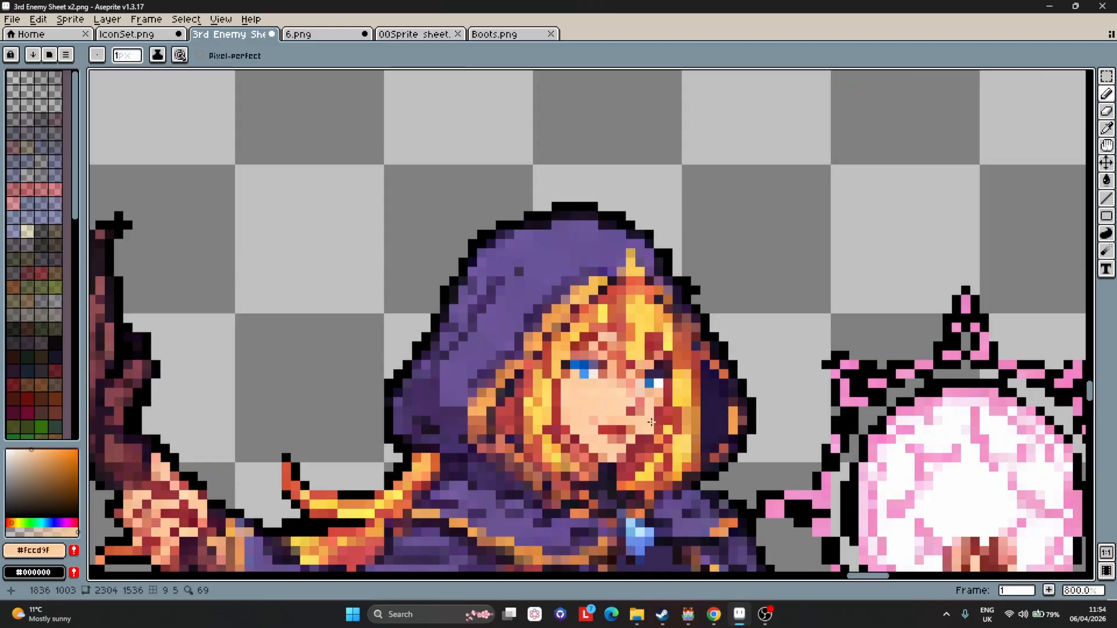
Undo the last two eye edits and sample the face's skin colour.
key(ctrl+z)
key(ctrl+z)
alt+click(594, 367)
alt+click(593, 375)
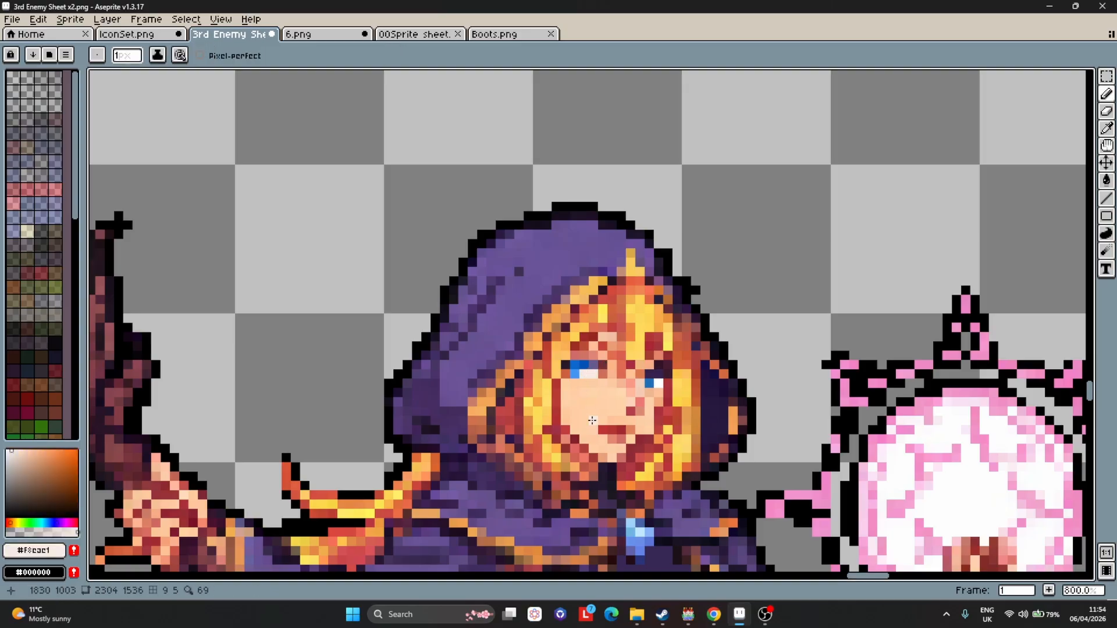
Redraw the mage's eyes with dark lash pixels and blue iris pixels sampled from the sprite.
scroll(603, 398, up, 2)
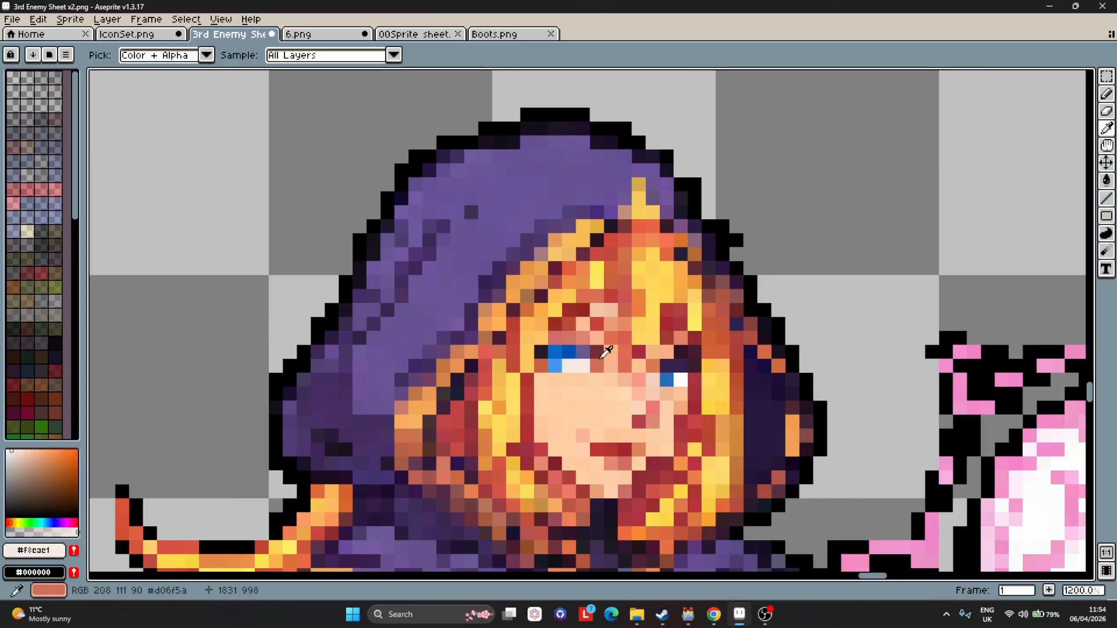
alt+click(682, 365)
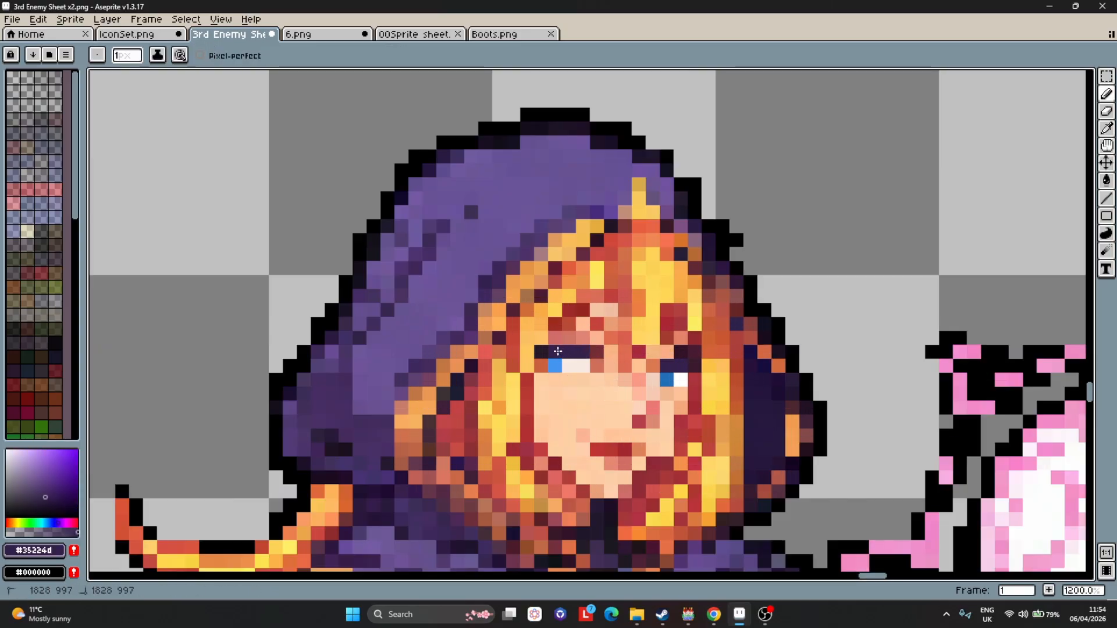
scroll(668, 424, down, 1)
scroll(687, 420, up, 1)
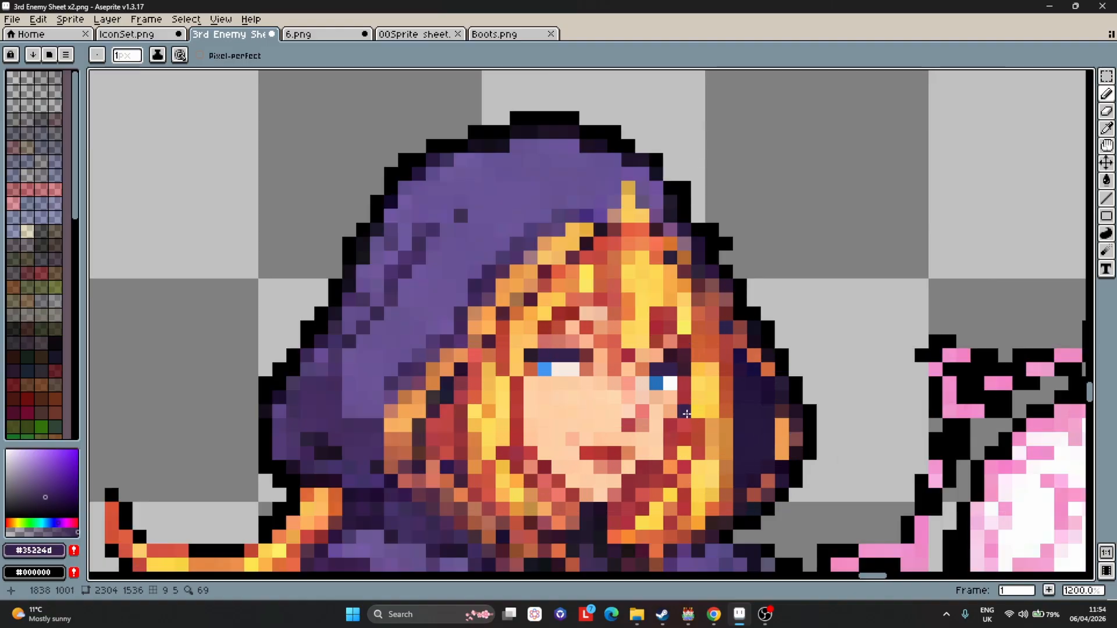
scroll(672, 395, up, 1)
alt+click(665, 376)
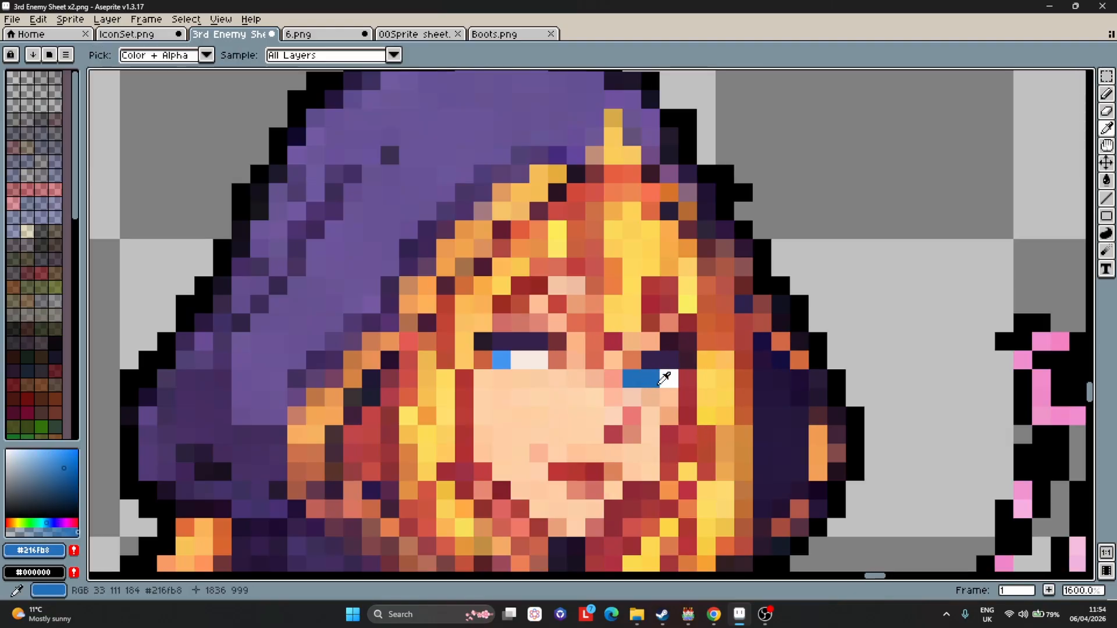
alt+click(649, 383)
alt+click(666, 381)
click(656, 380)
alt+click(654, 363)
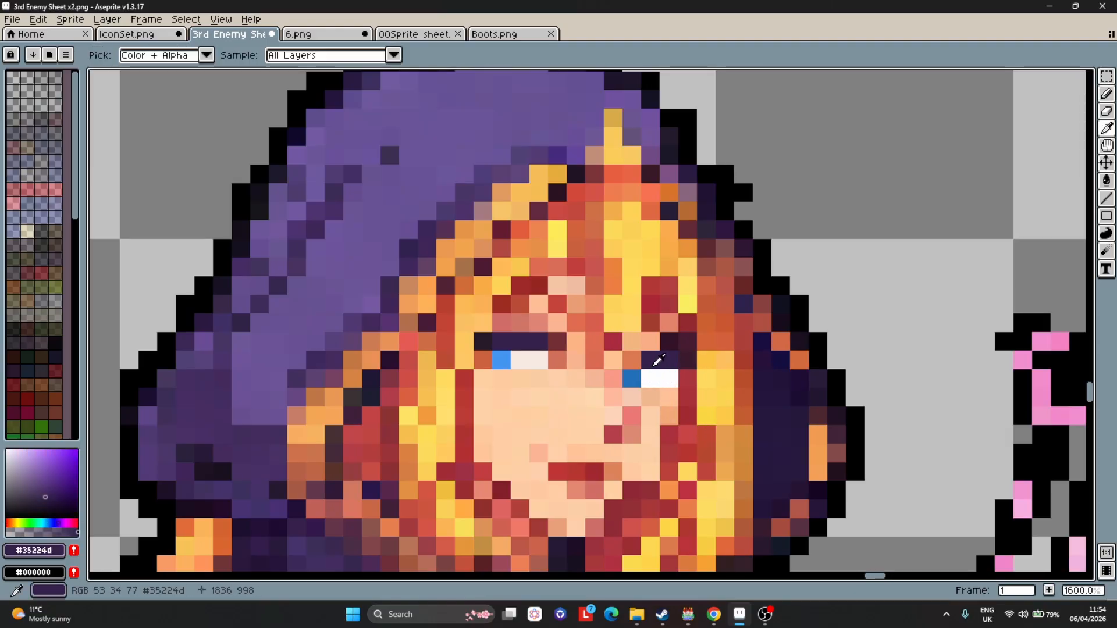
click(635, 361)
Select the right eye's pixels and nudge them up by one pixel.
key(m)
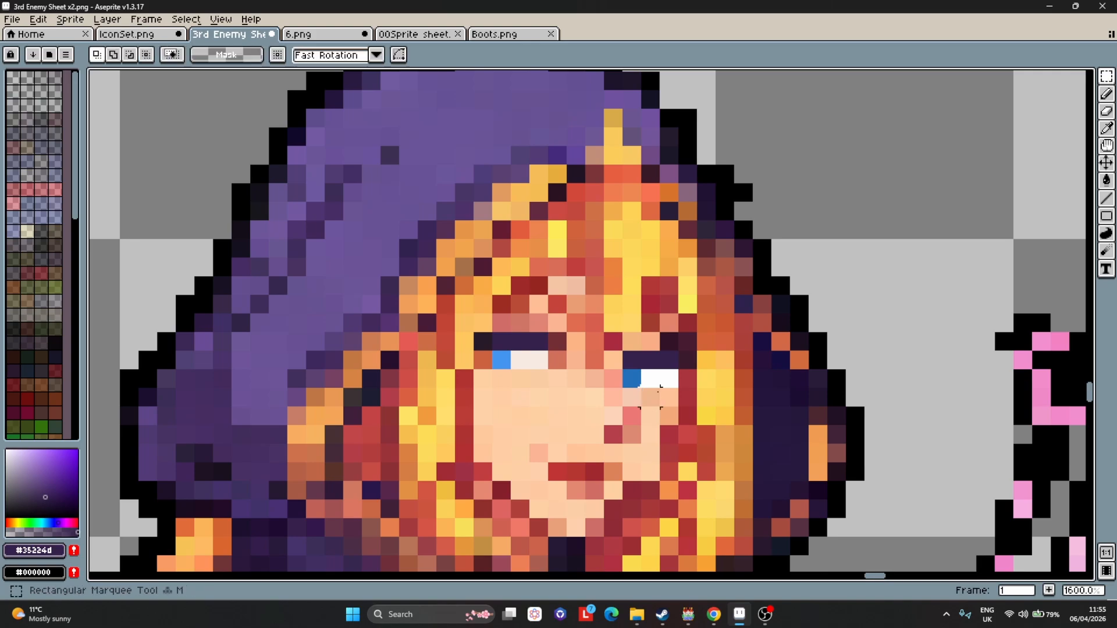
mouse_move(670, 380)
mouse_down()
mouse_move(636, 363)
mouse_move(644, 386)
mouse_up()
key(Up)
click(593, 380)
alt+click(615, 380)
Fill the gap below the right eye with skin-coloured pixels using the pencil.
key(b)
alt+click(618, 394)
click(614, 381)
alt+click(633, 394)
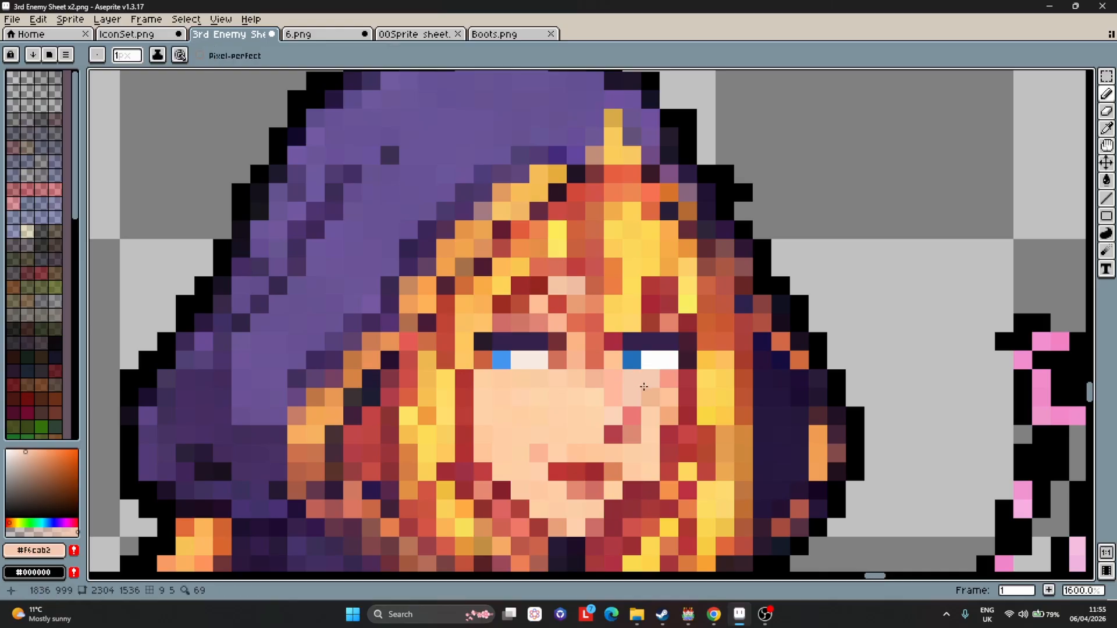
scroll(644, 386, down, 2)
alt+click(657, 386)
scroll(721, 428, down, 1)
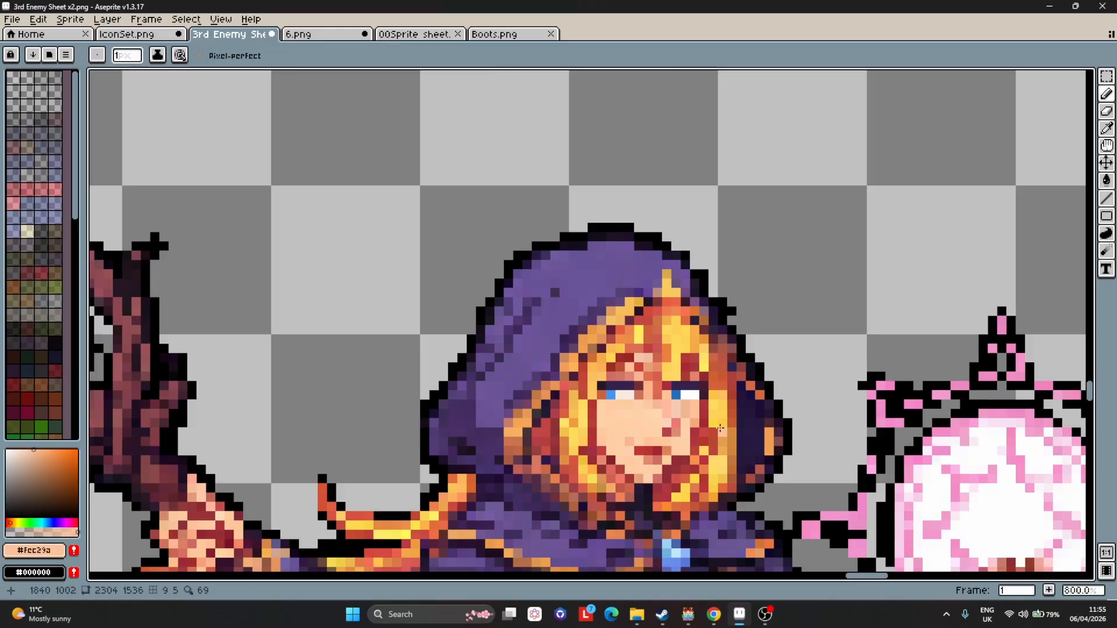
Select the right eye's pixels and nudge them down by one pixel.
scroll(703, 422, down, 4)
scroll(754, 436, up, 1)
scroll(754, 436, down, 2)
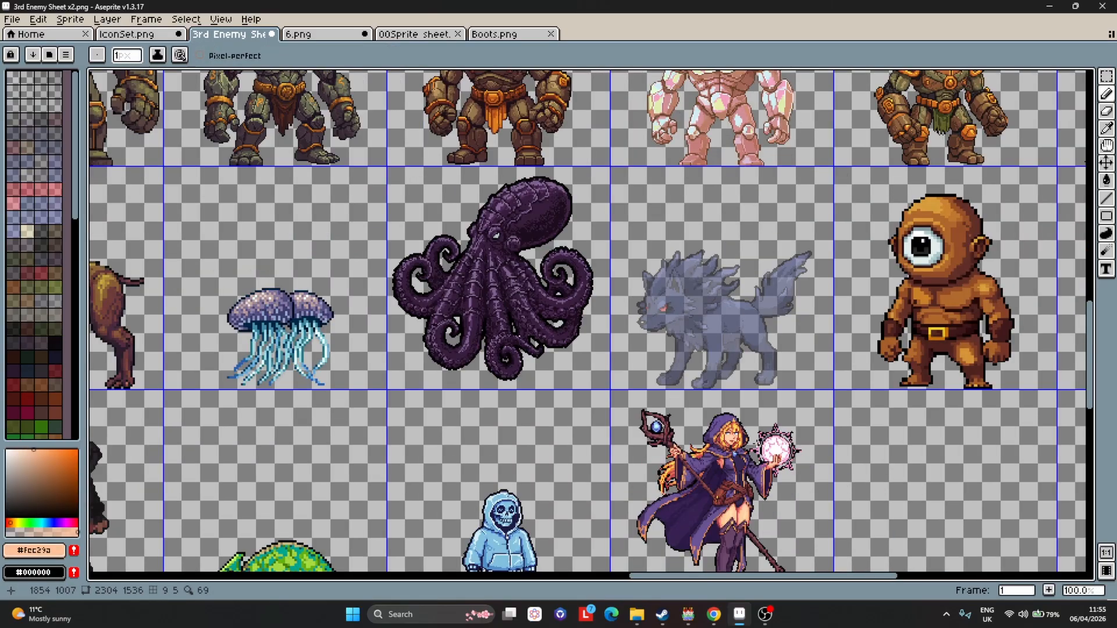
scroll(754, 436, up, 1)
scroll(754, 436, up, 6)
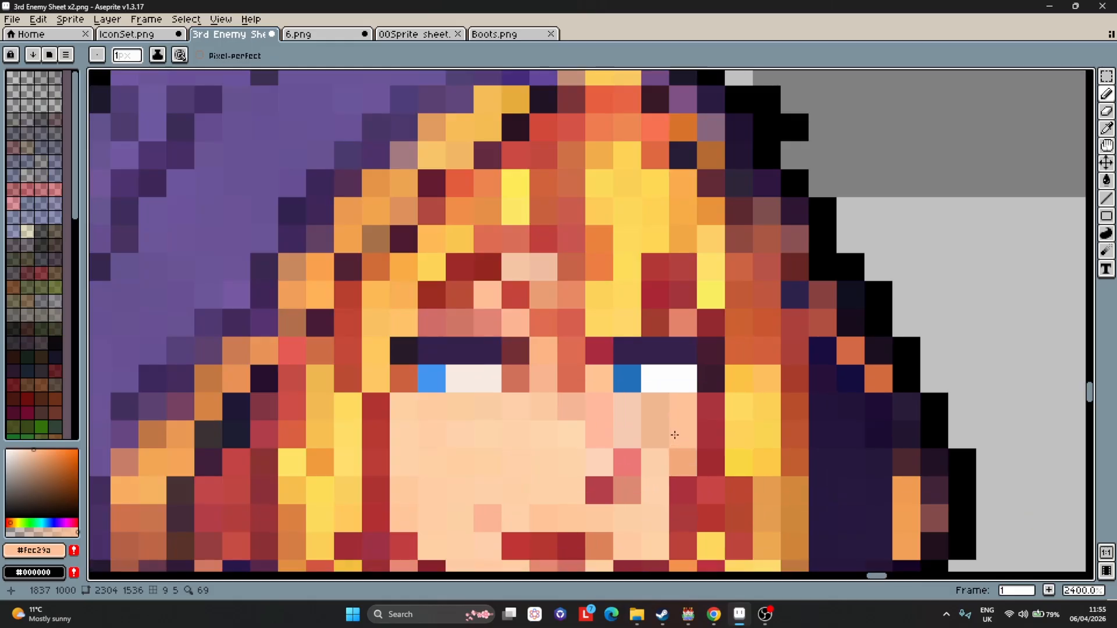
key(m)
drag(617, 339, 695, 390)
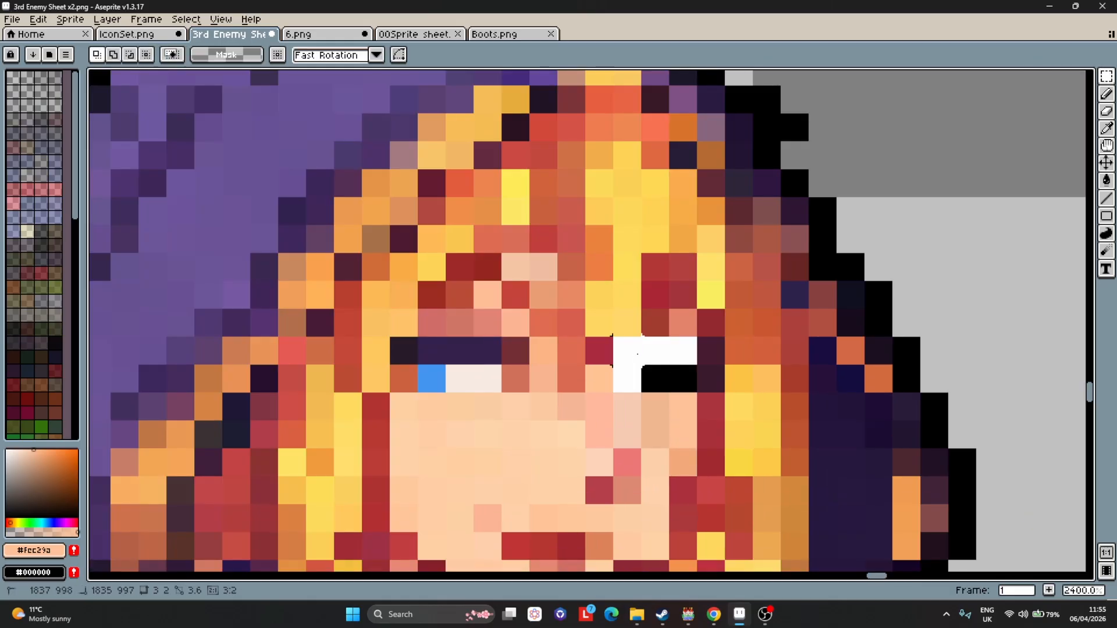
key(Down)
key(Return)
Fill the gap above the right eye with red and yellow hair pixels sampled from the surrounding hair.
scroll(705, 396, down, 6)
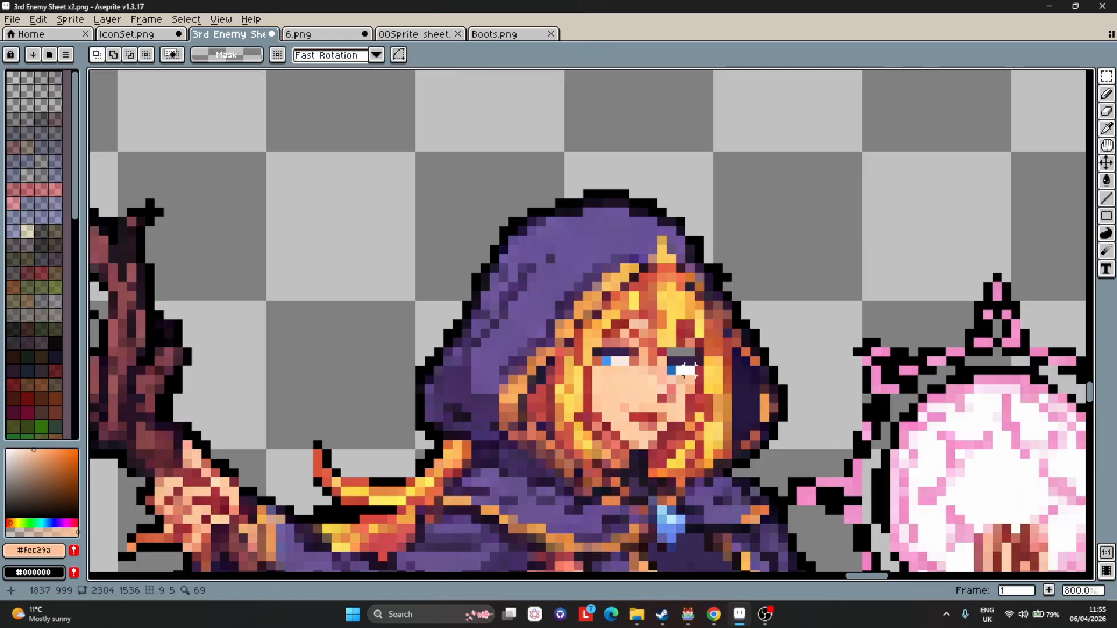
scroll(705, 395, up, 7)
key(b)
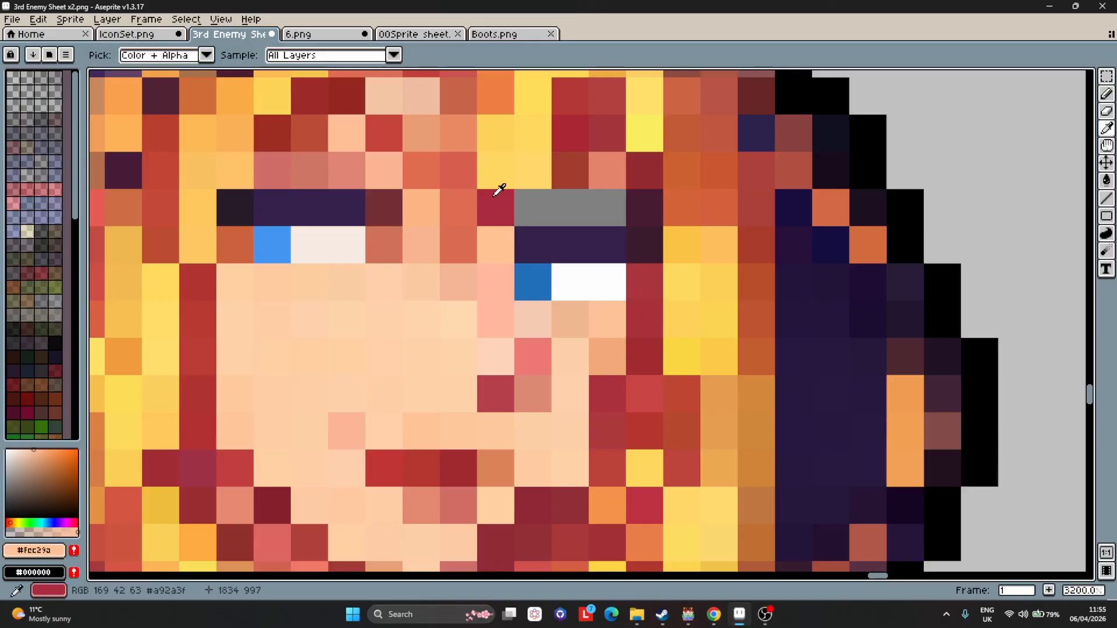
alt+click(507, 207)
mouse_move(559, 207)
mouse_down()
mouse_move(617, 213)
mouse_move(535, 207)
mouse_up()
alt+click(541, 174)
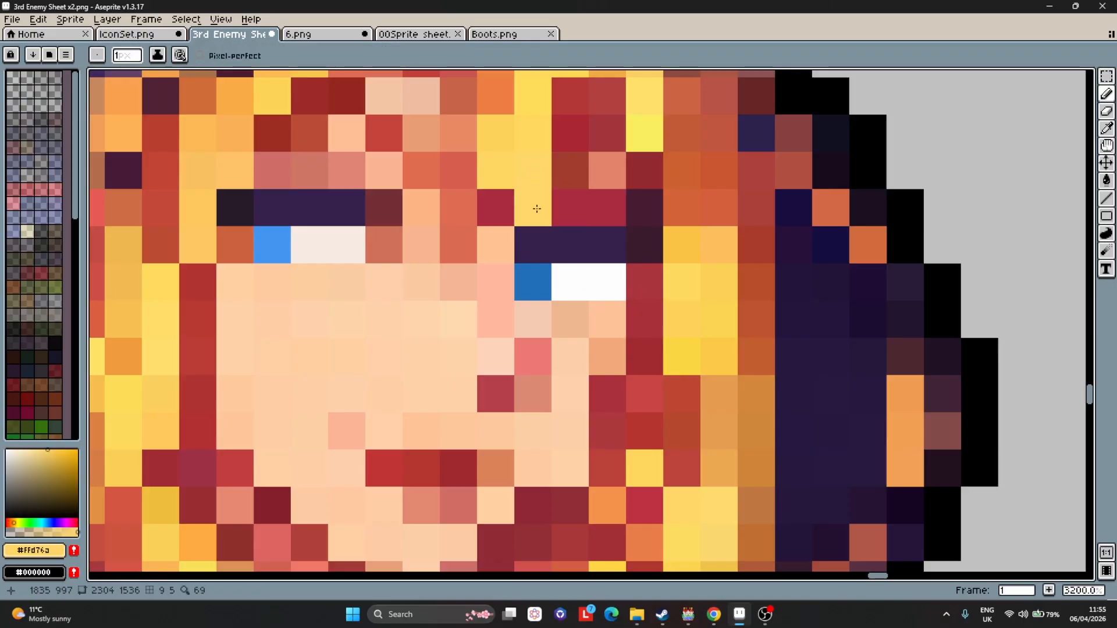
alt+click(570, 173)
click(581, 201)
alt+click(604, 175)
click(611, 214)
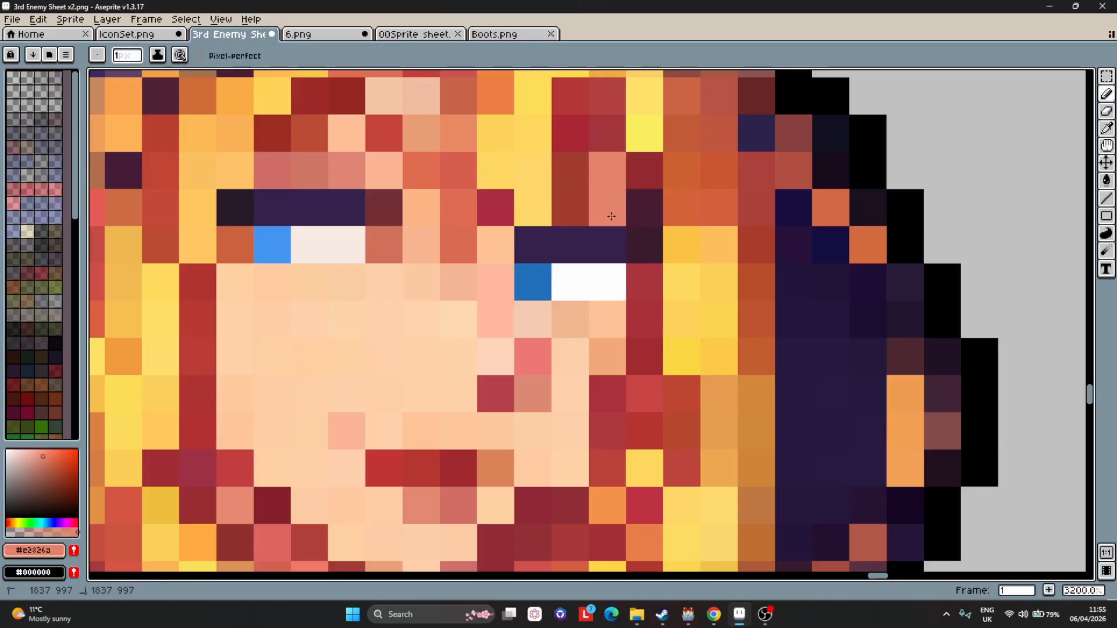
alt+click(577, 174)
Try shading the left eye's white with a darker cream tone, then undo it.
scroll(680, 208, down, 10)
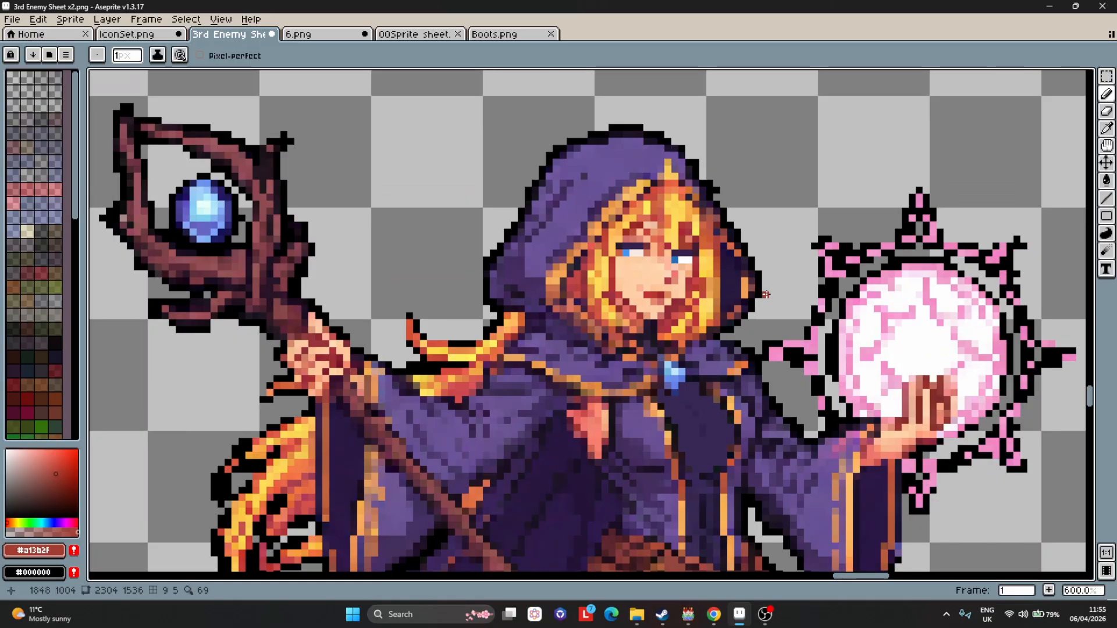
scroll(853, 407, down, 1)
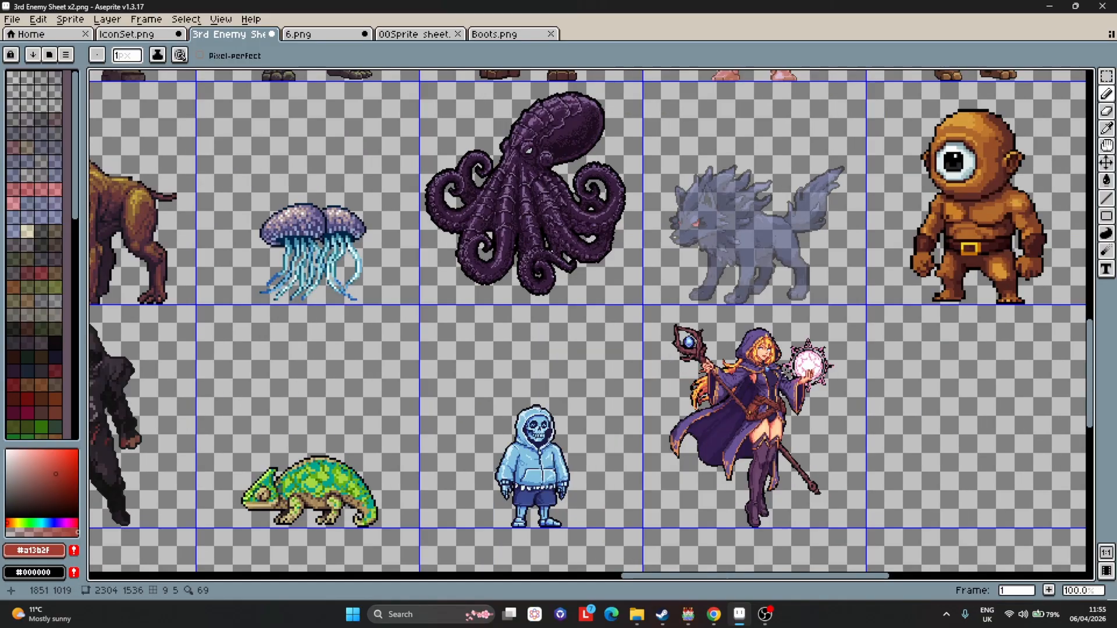
scroll(868, 435, up, 1)
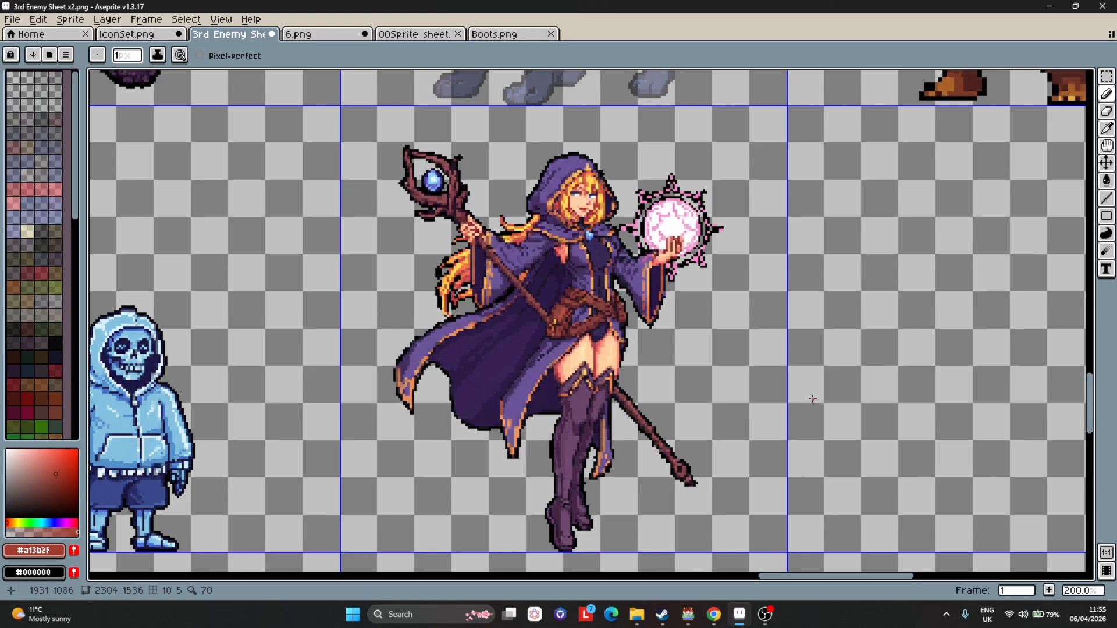
scroll(588, 195, up, 8)
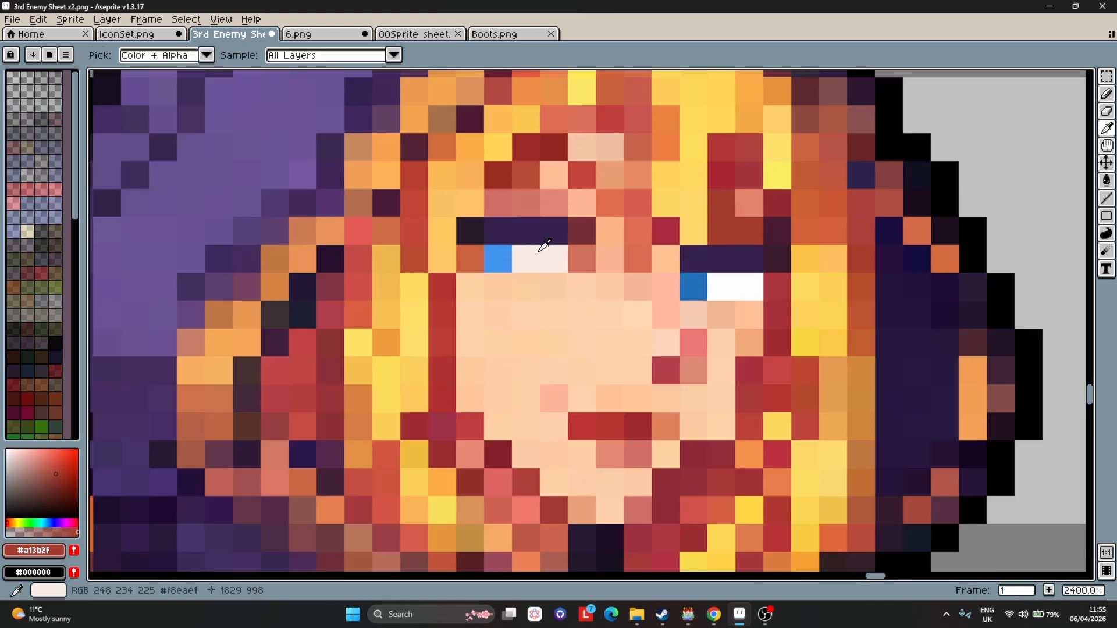
alt+click(540, 256)
click(20, 450)
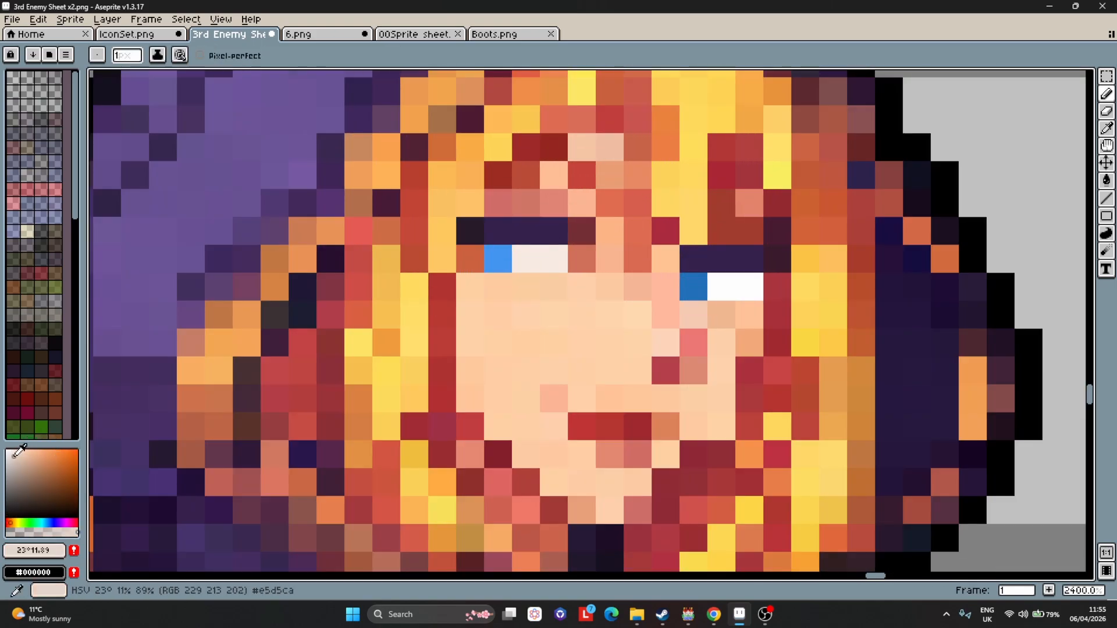
drag(523, 259, 549, 260)
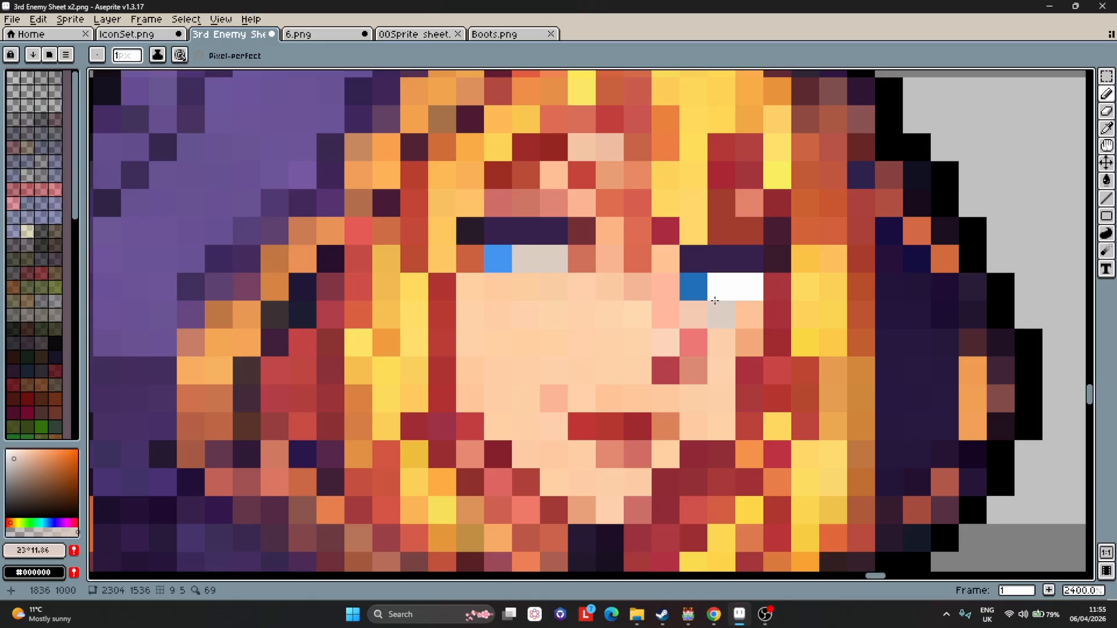
key(ctrl+z)
click(13, 453)
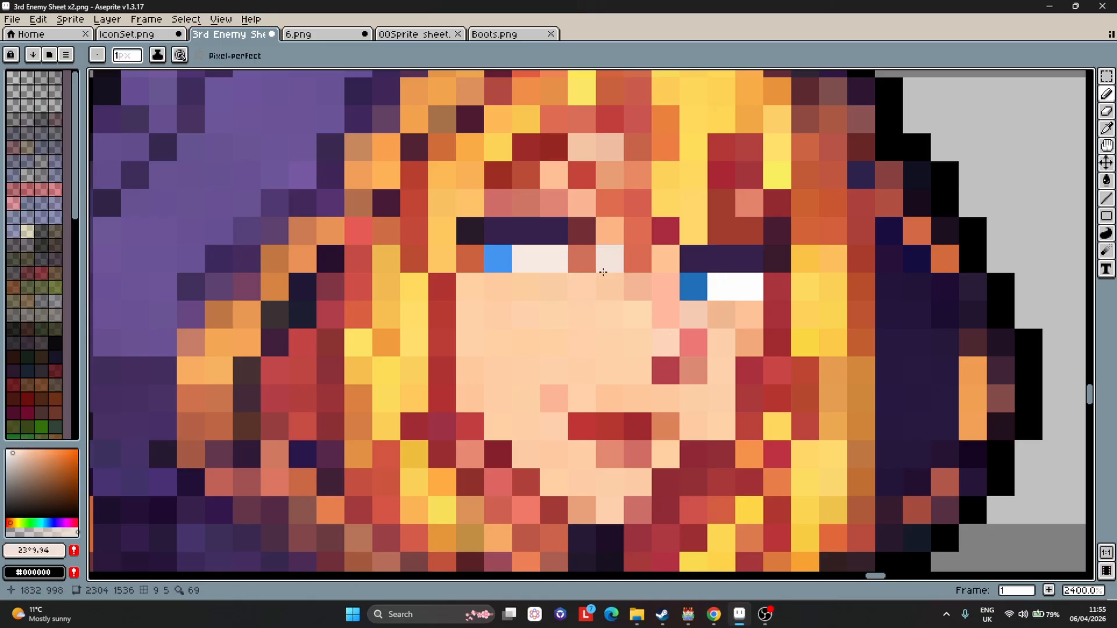
Zoom out and back in to review the mage's retouched face on the sprite sheet.
scroll(758, 427, down, 5)
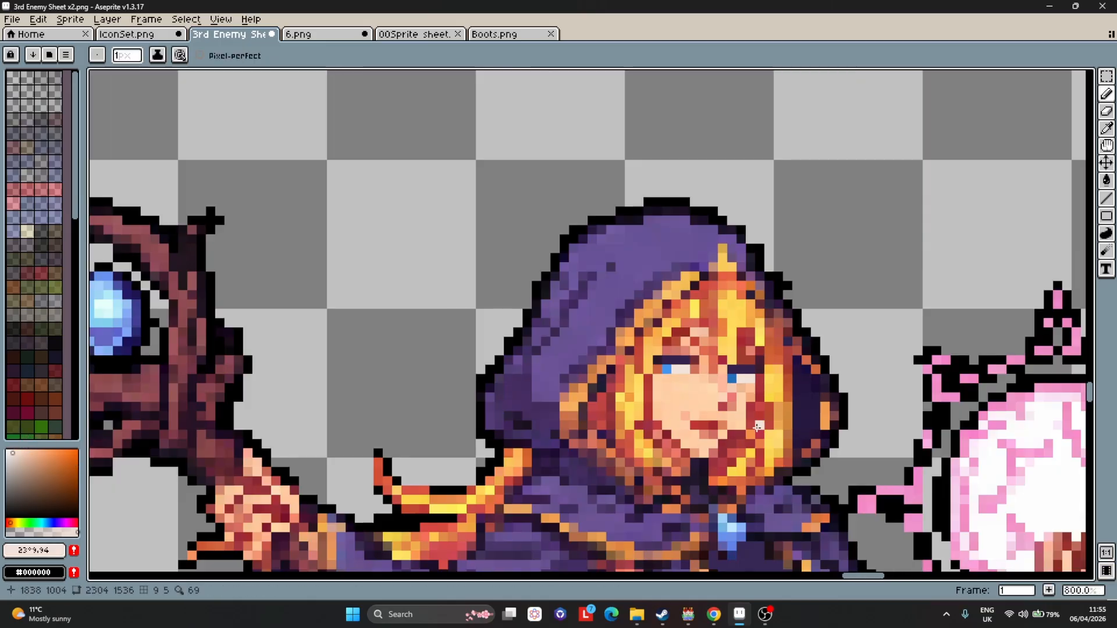
scroll(761, 428, down, 6)
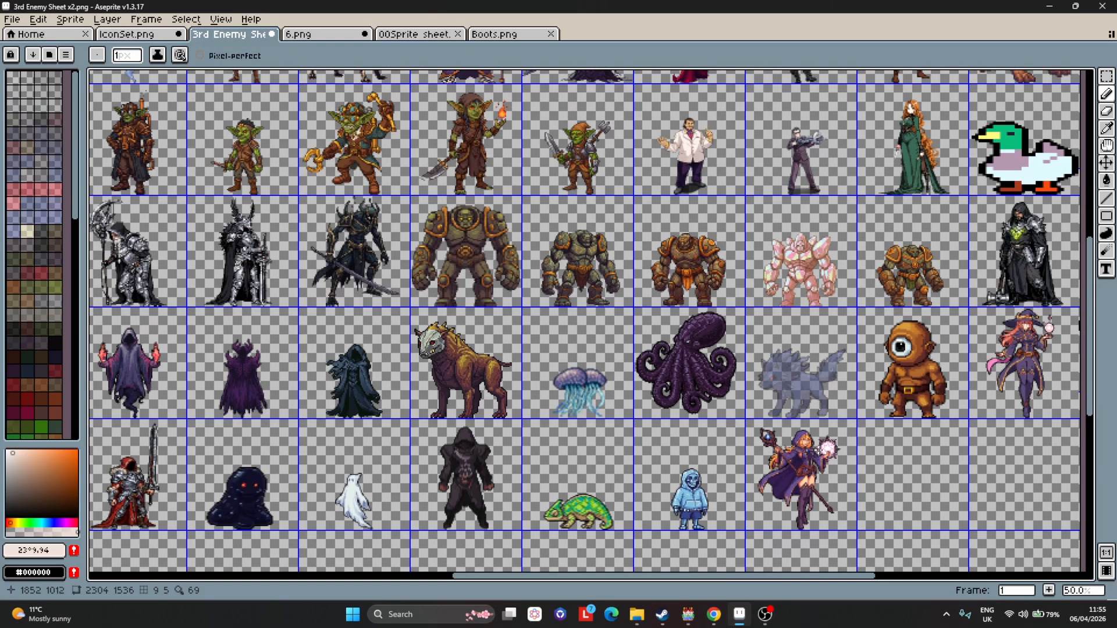
scroll(865, 485, up, 1)
scroll(865, 484, down, 1)
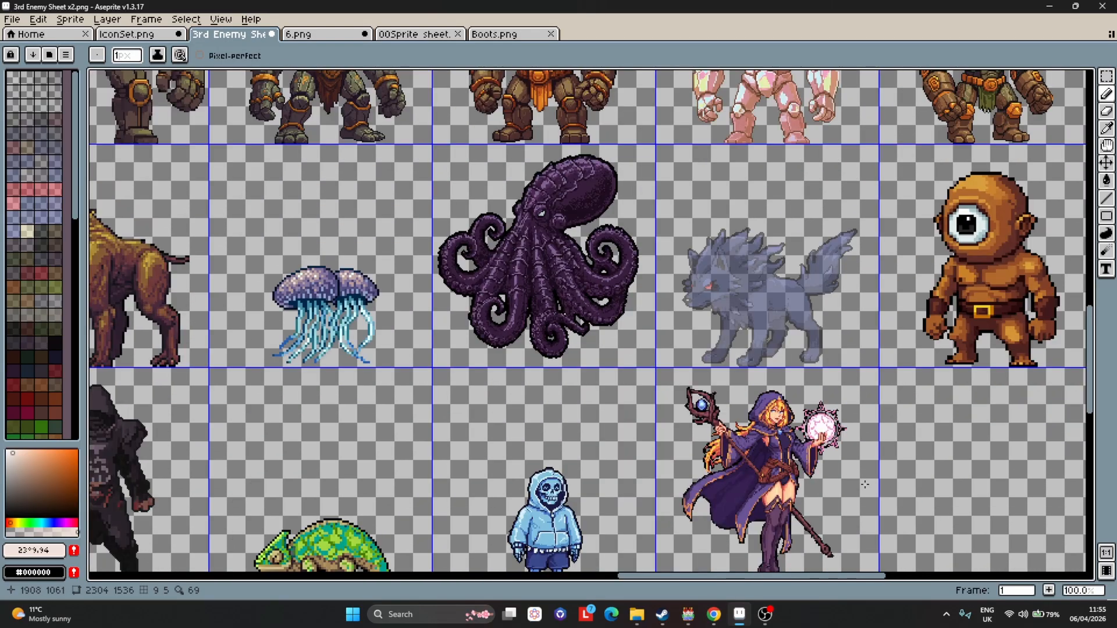
scroll(866, 484, up, 2)
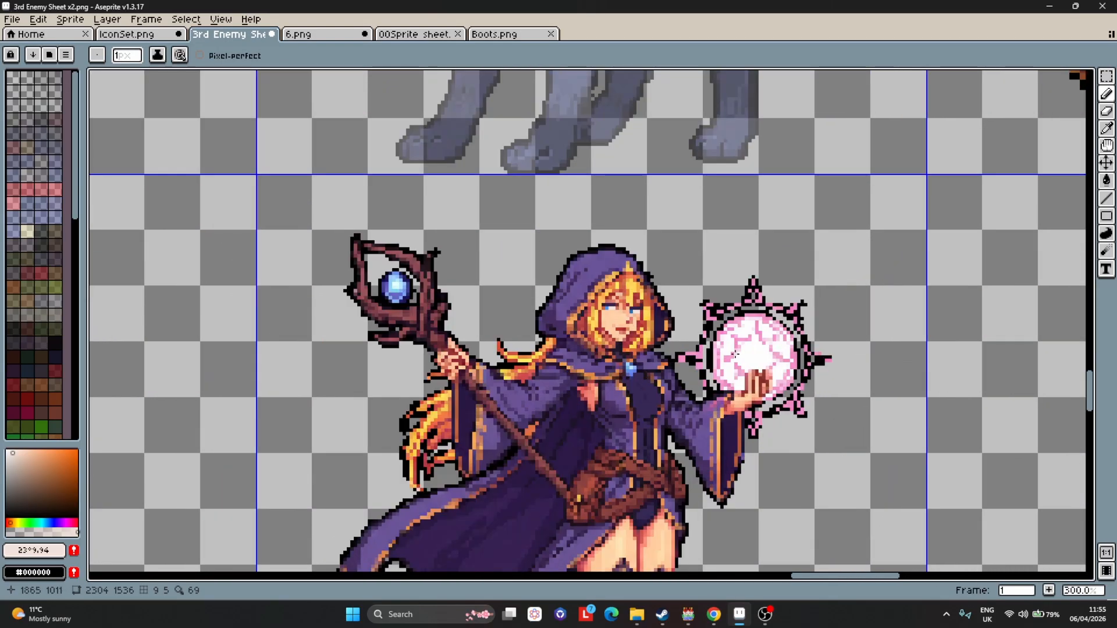
scroll(734, 353, up, 4)
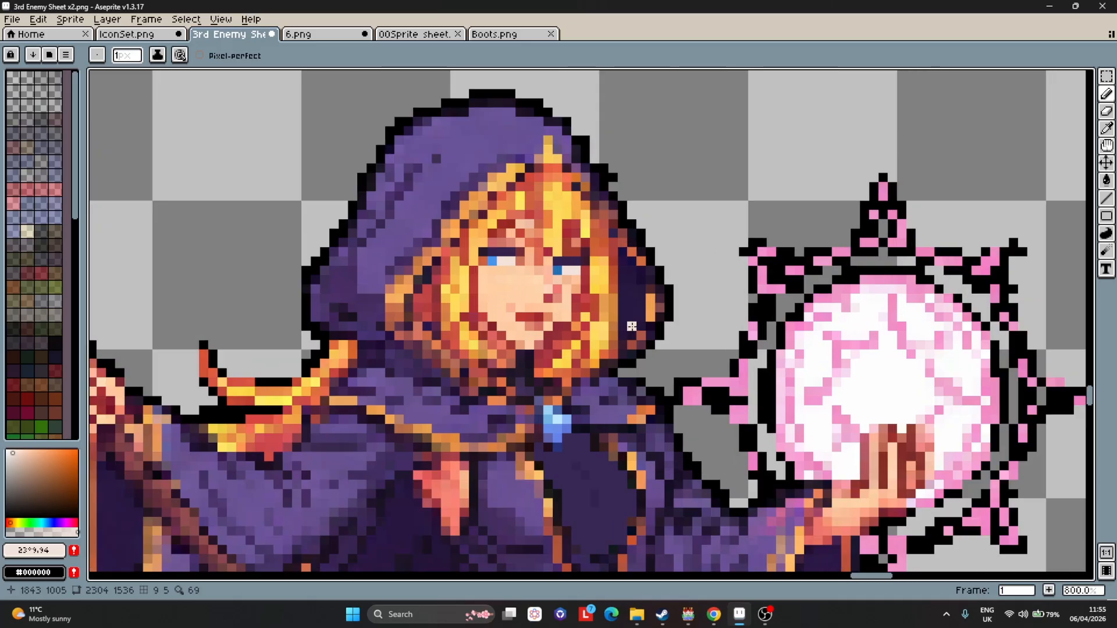
alt+click(507, 261)
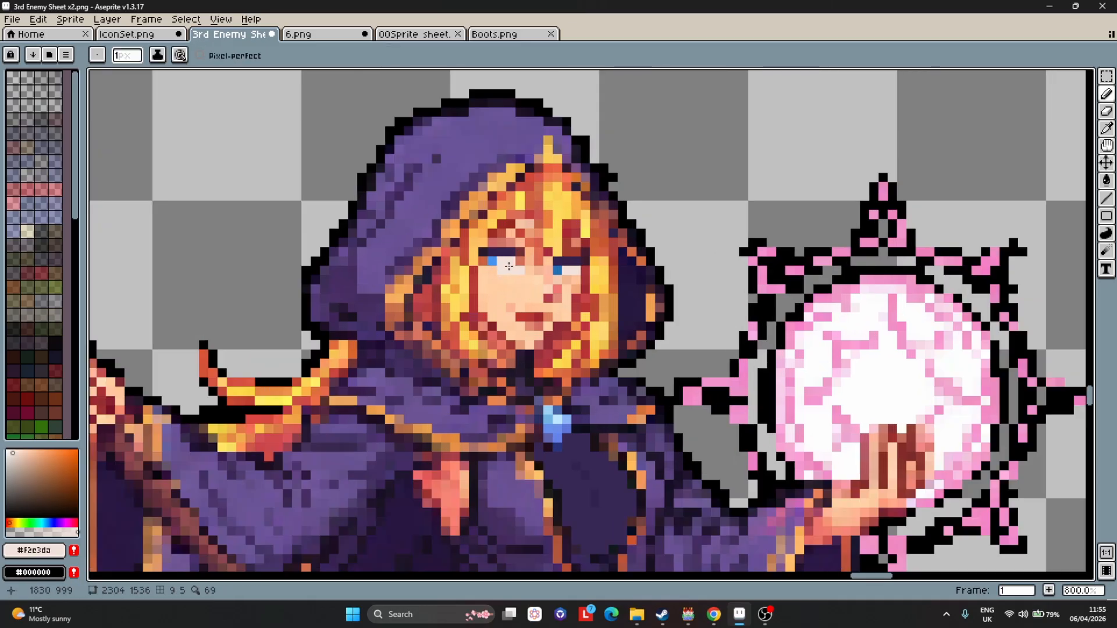
alt+click(491, 261)
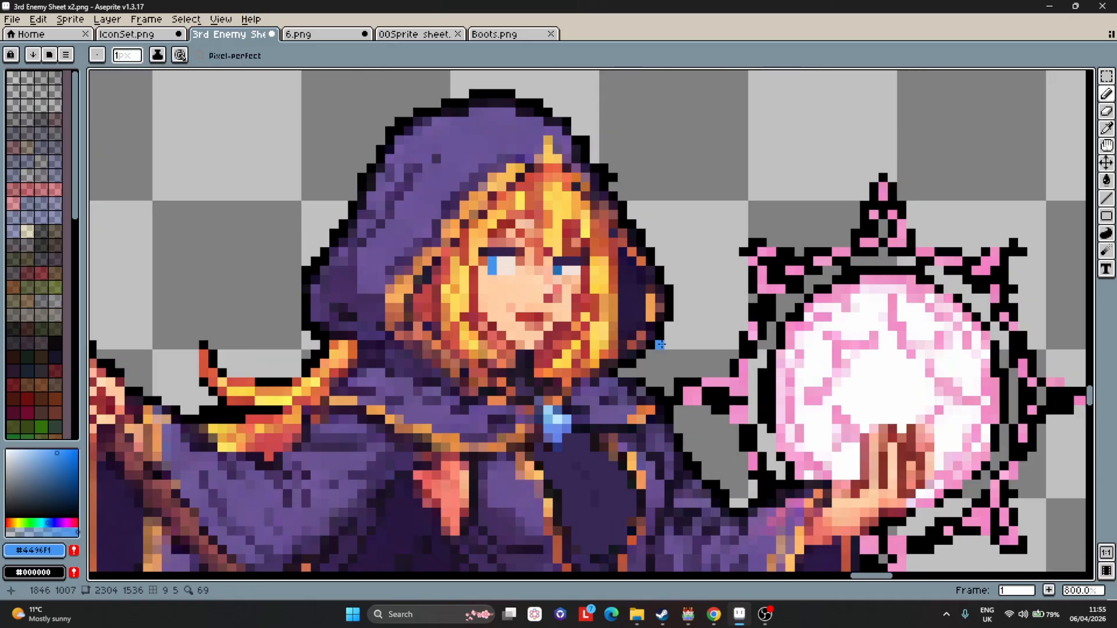
scroll(593, 299, down, 1)
scroll(649, 305, down, 2)
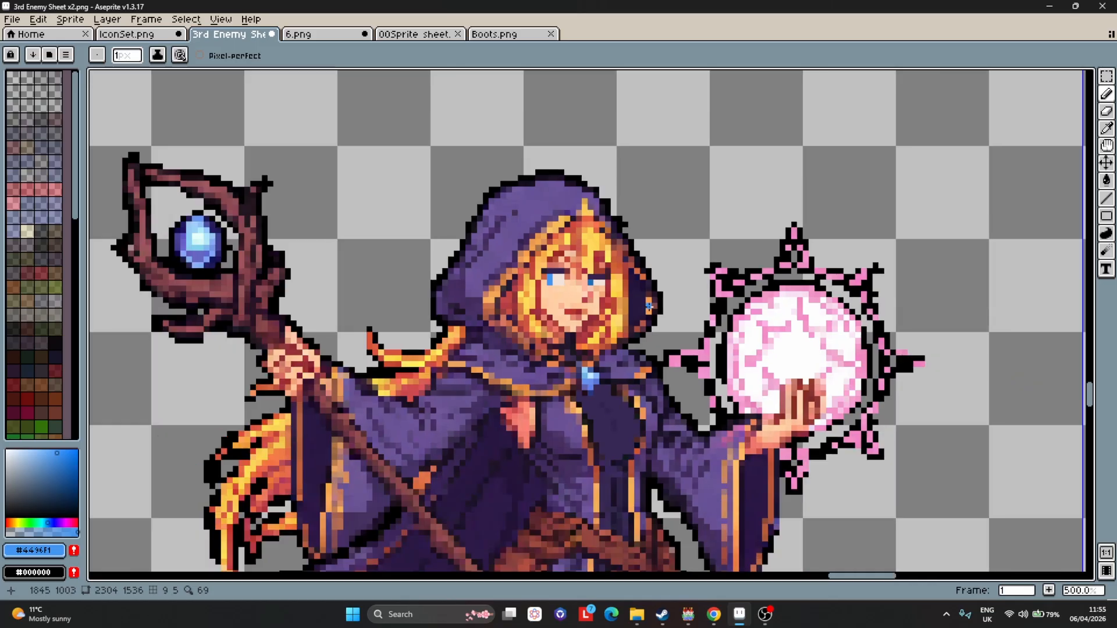
scroll(648, 305, up, 5)
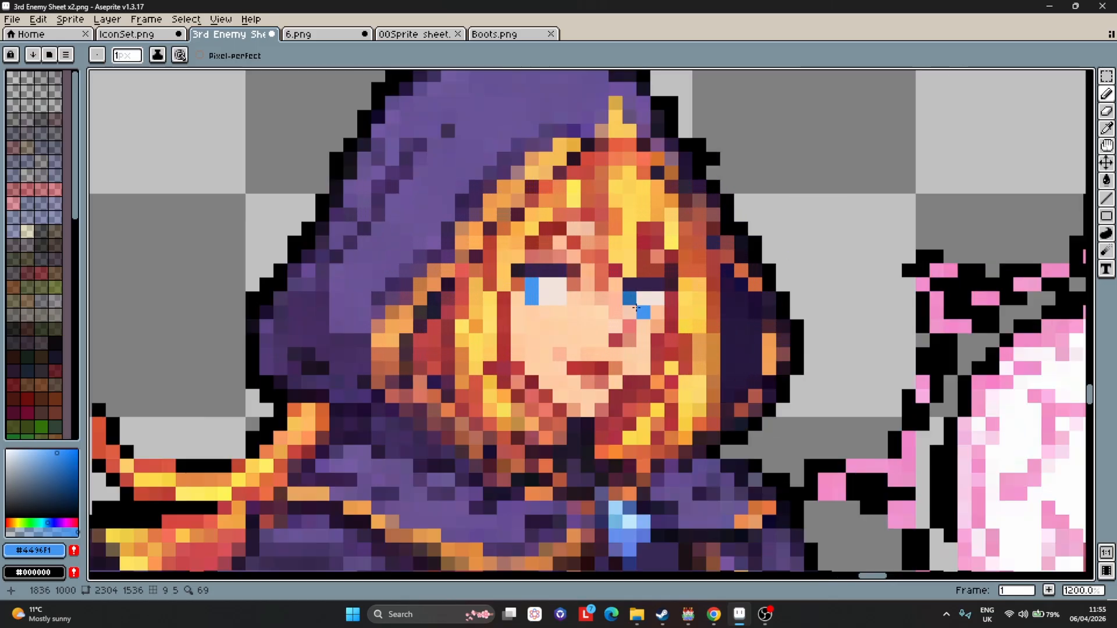
scroll(675, 342, down, 4)
scroll(704, 357, down, 2)
scroll(844, 410, down, 1)
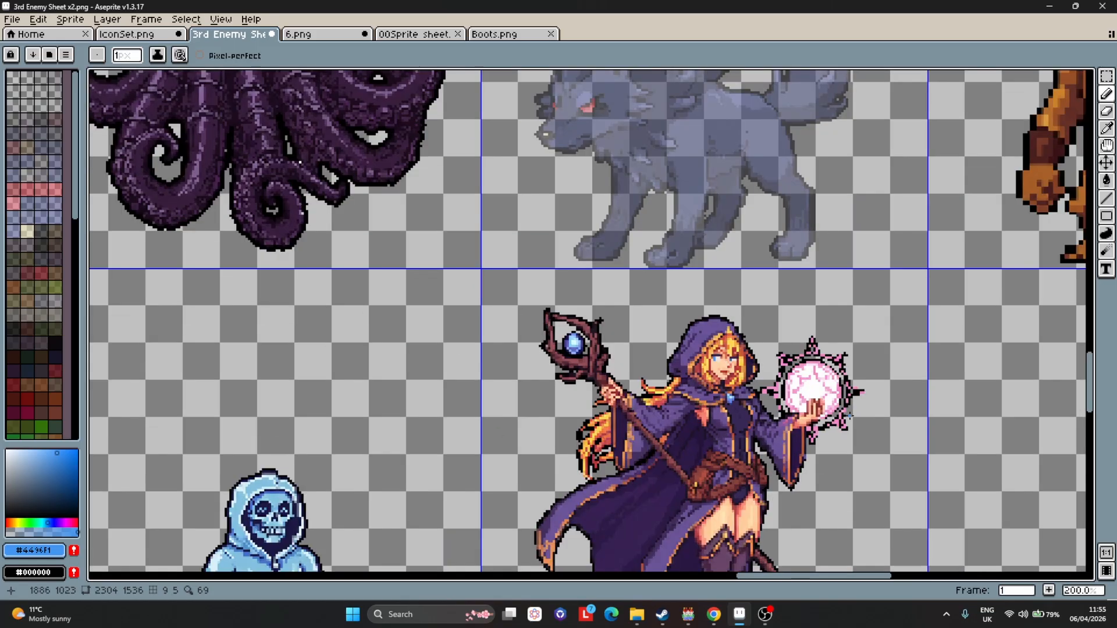
scroll(731, 368, up, 3)
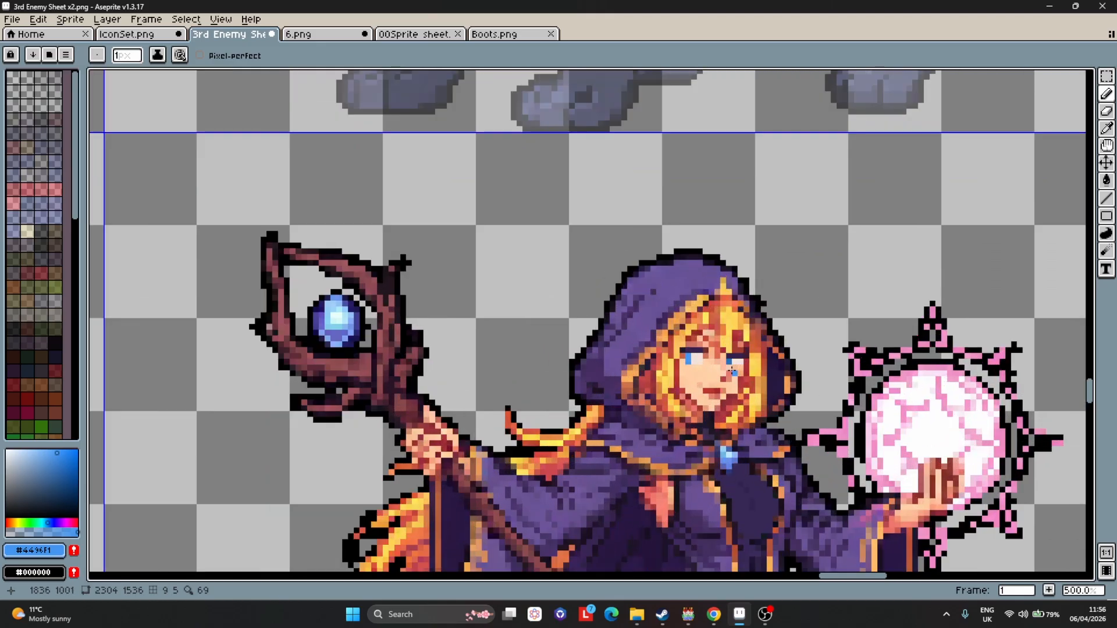
scroll(786, 409, down, 4)
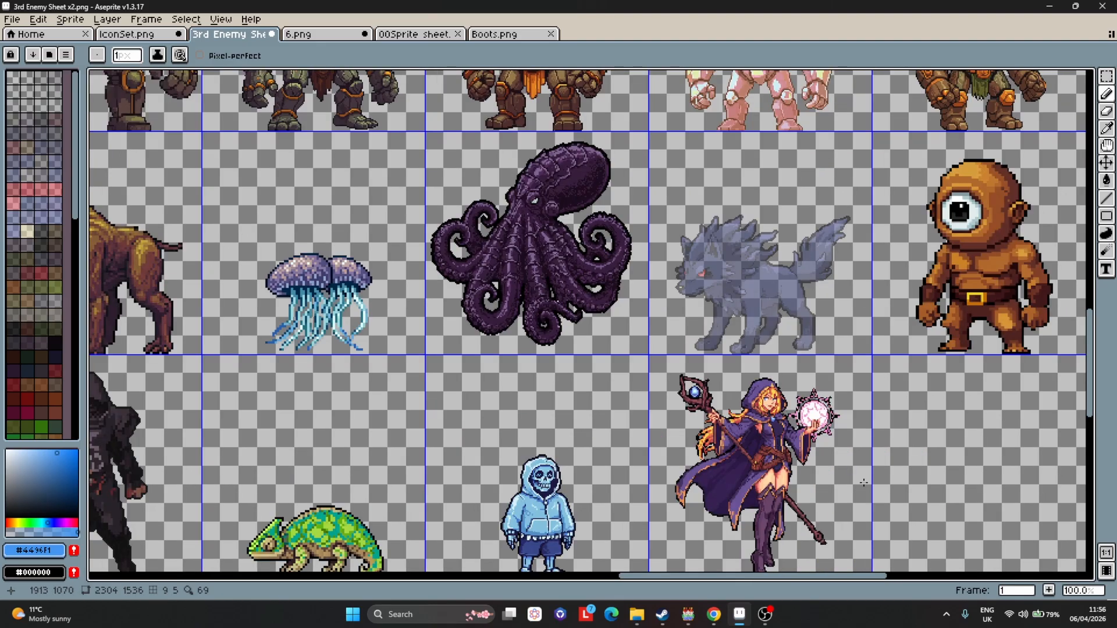
scroll(860, 486, up, 1)
scroll(860, 489, down, 2)
scroll(858, 499, up, 2)
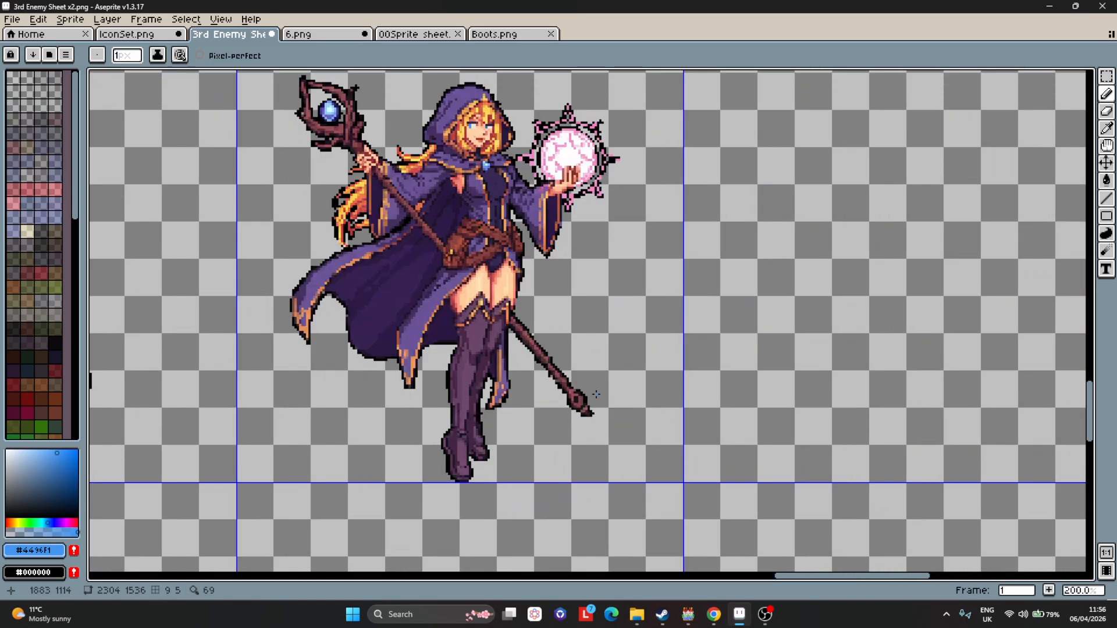
Select the mage's 192 × 192 grid cell on the sprite sheet.
key(m)
double_click(618, 344)
scroll(620, 327, down, 1)
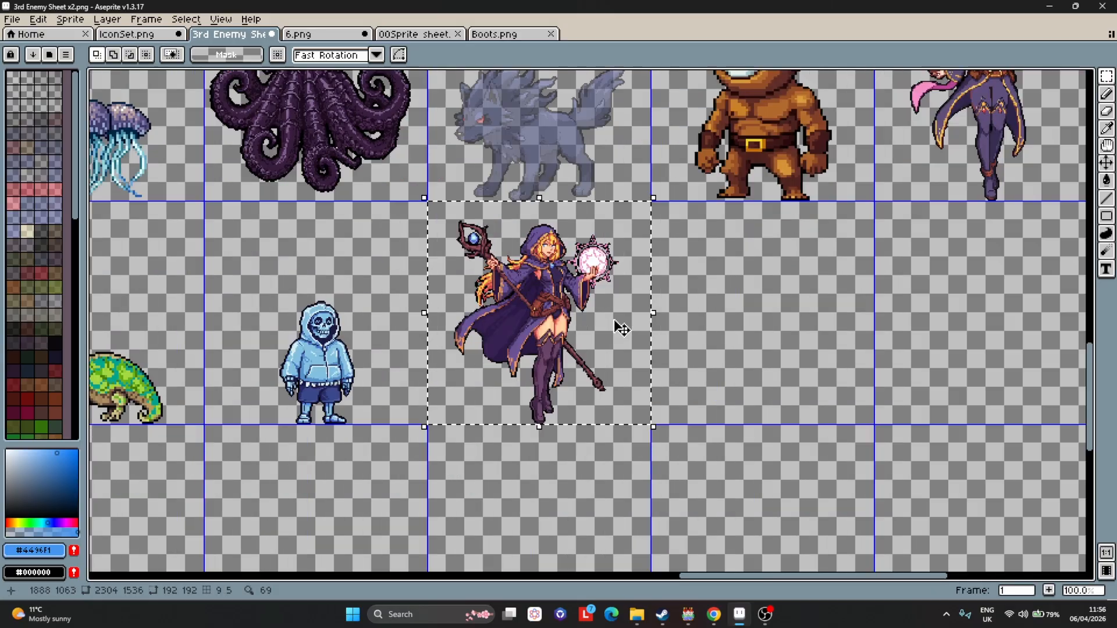
scroll(618, 322, up, 1)
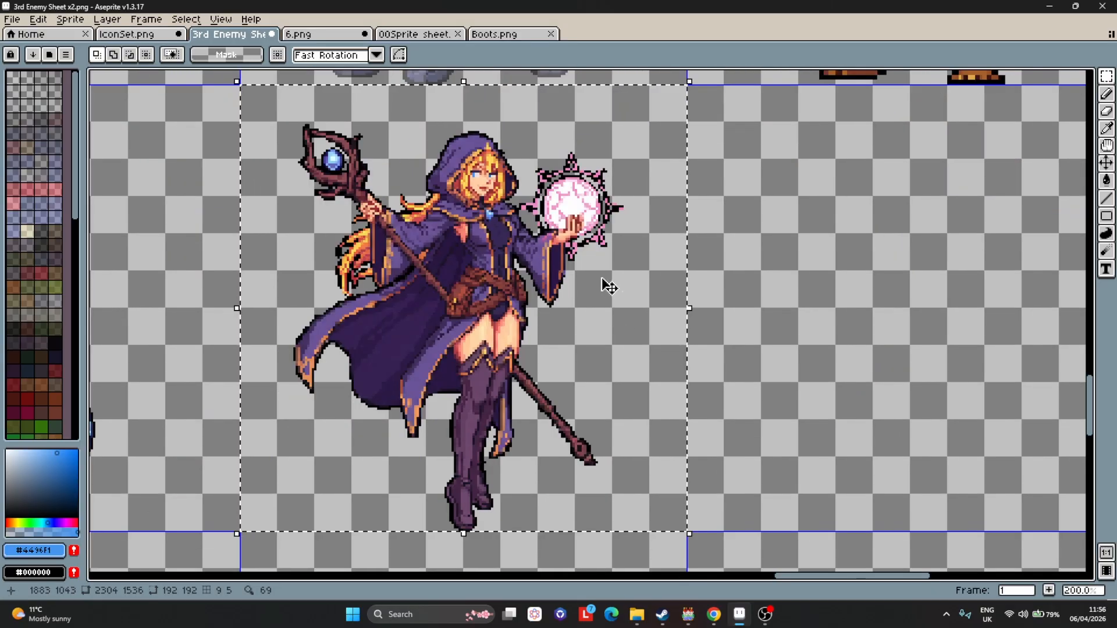
Create a new sprite sized 192 × 192 pixels.
click(12, 20)
click(20, 34)
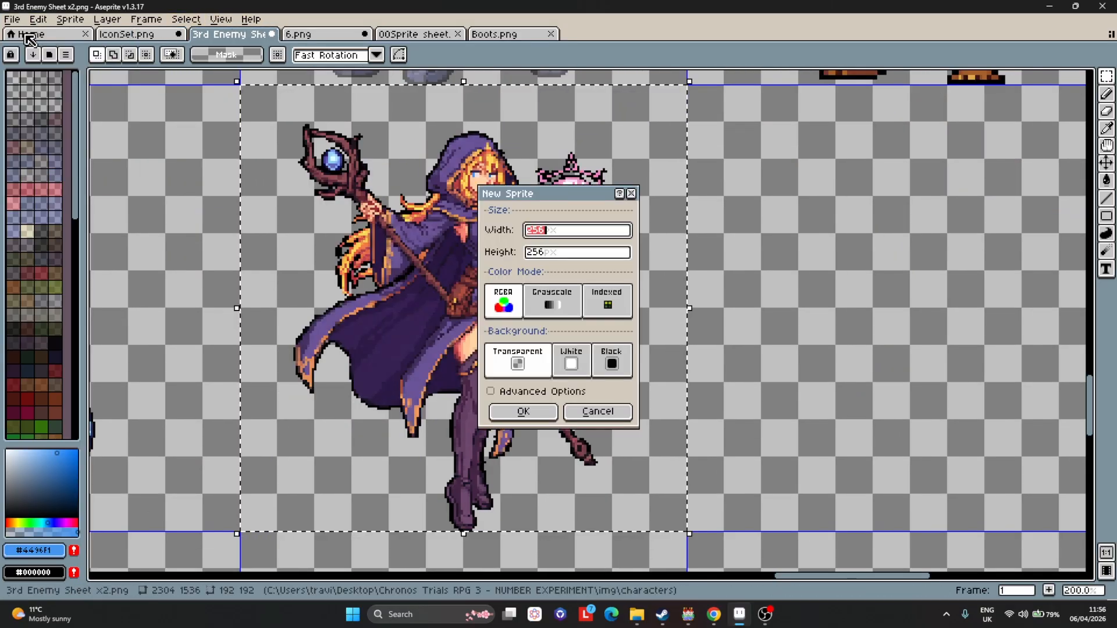
text(192)
key(Tab)
text(192)
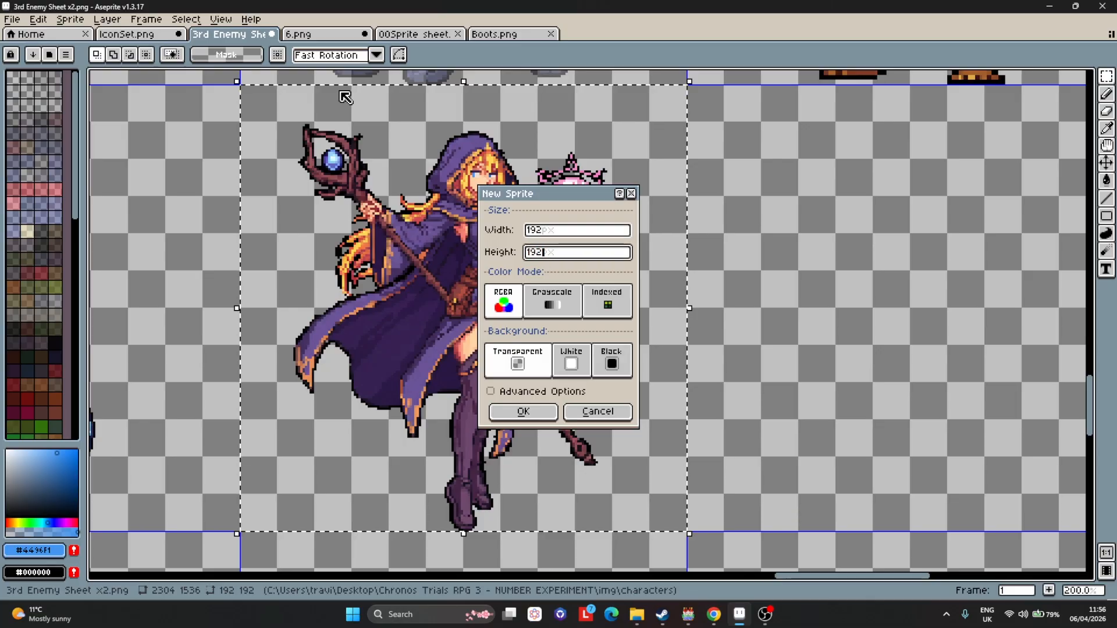
key(Return)
key(ctrl+v)
scroll(702, 266, down, 1)
scroll(731, 268, up, 1)
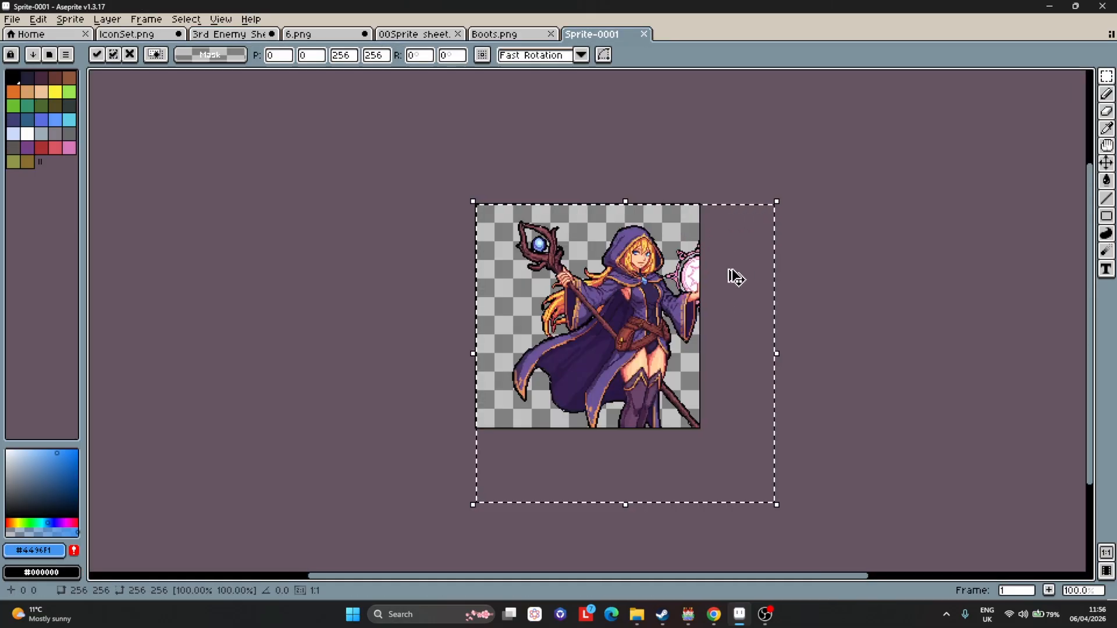
key(ctrl+z)
Return to the sprite sheet, then paste the mage into the new 192 × 192 sprite.
click(126, 34)
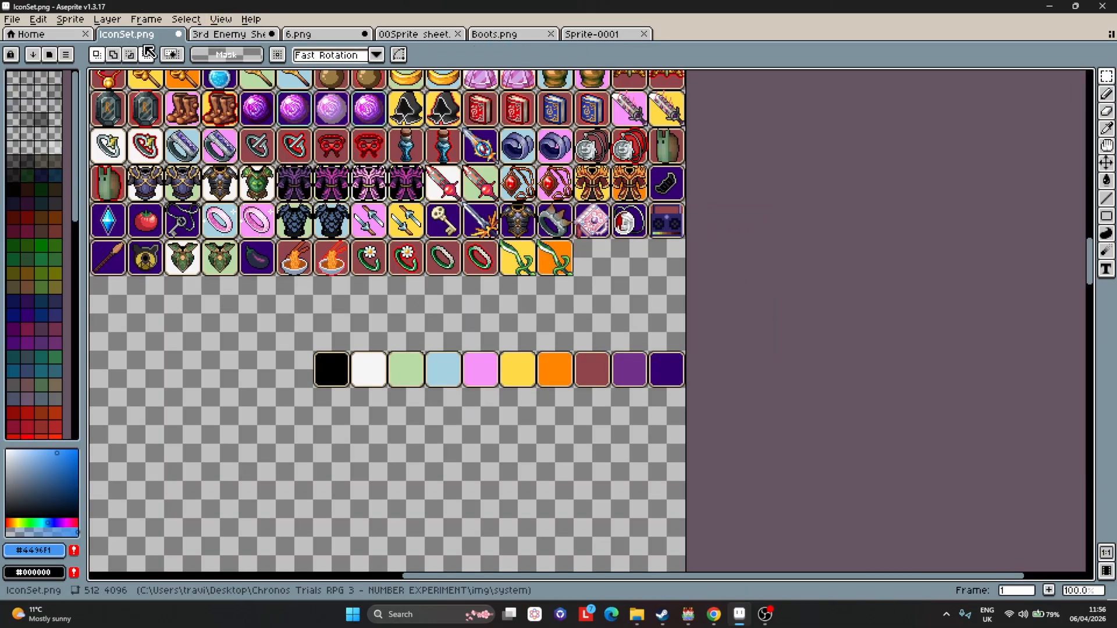
click(228, 34)
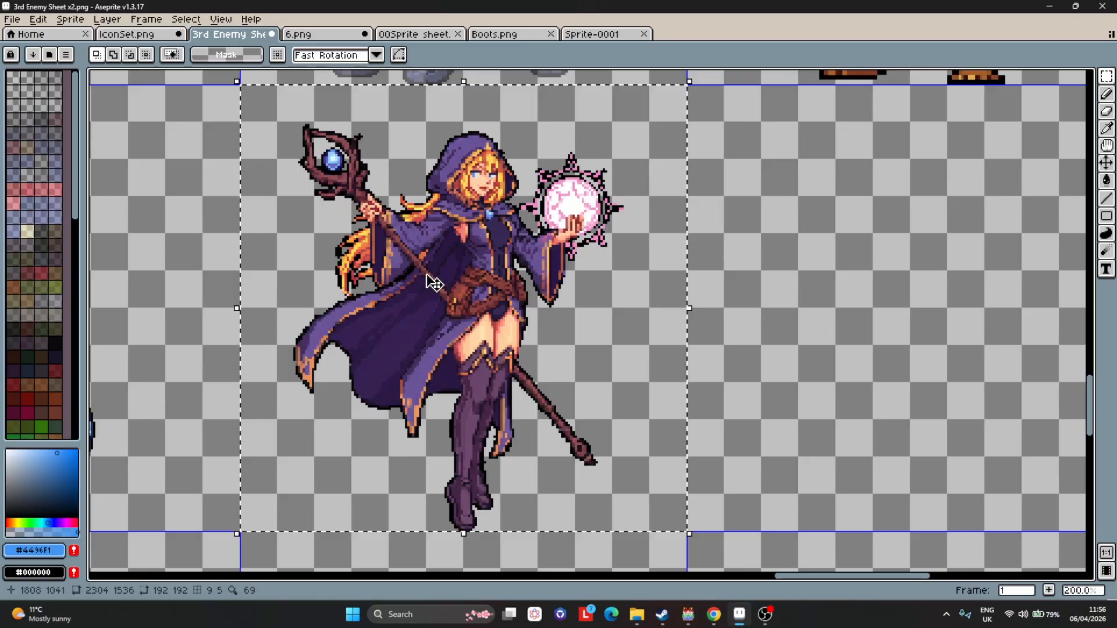
click(591, 34)
key(ctrl+v)
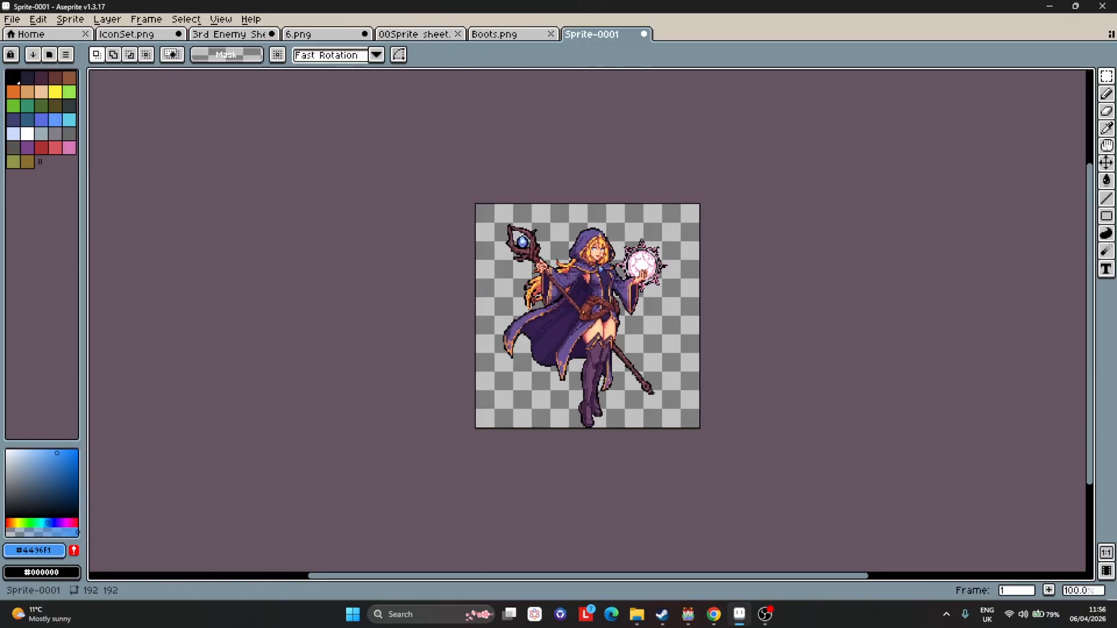
Start exporting the new mage sprite with output name MageApng and resize set to 200%.
click(10, 19)
mouse_move(75, 147)
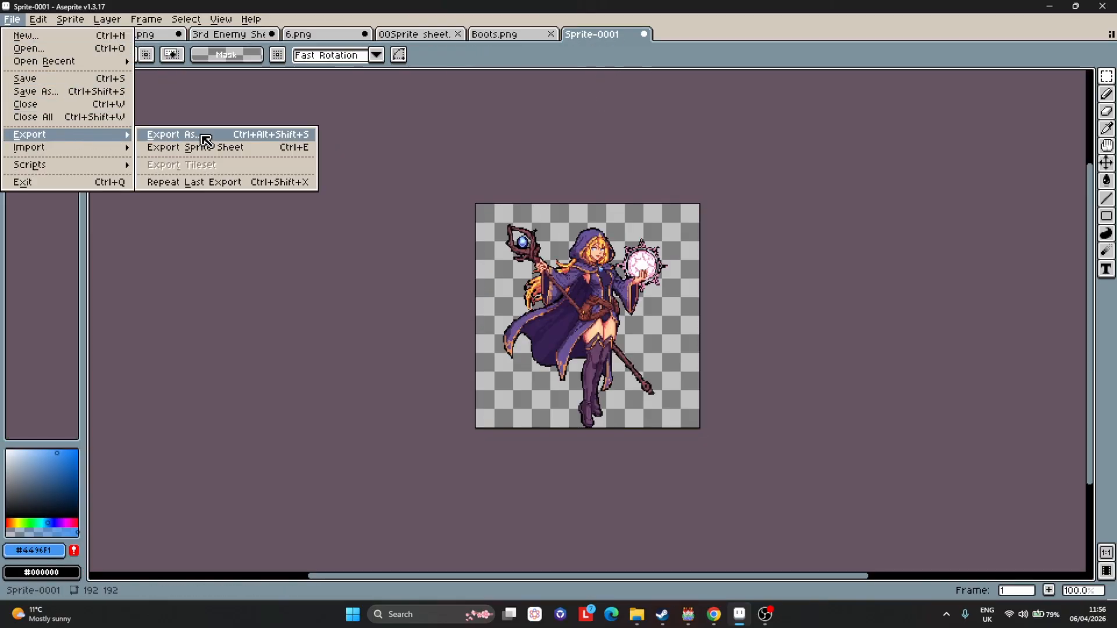
click(200, 137)
double_click(636, 343)
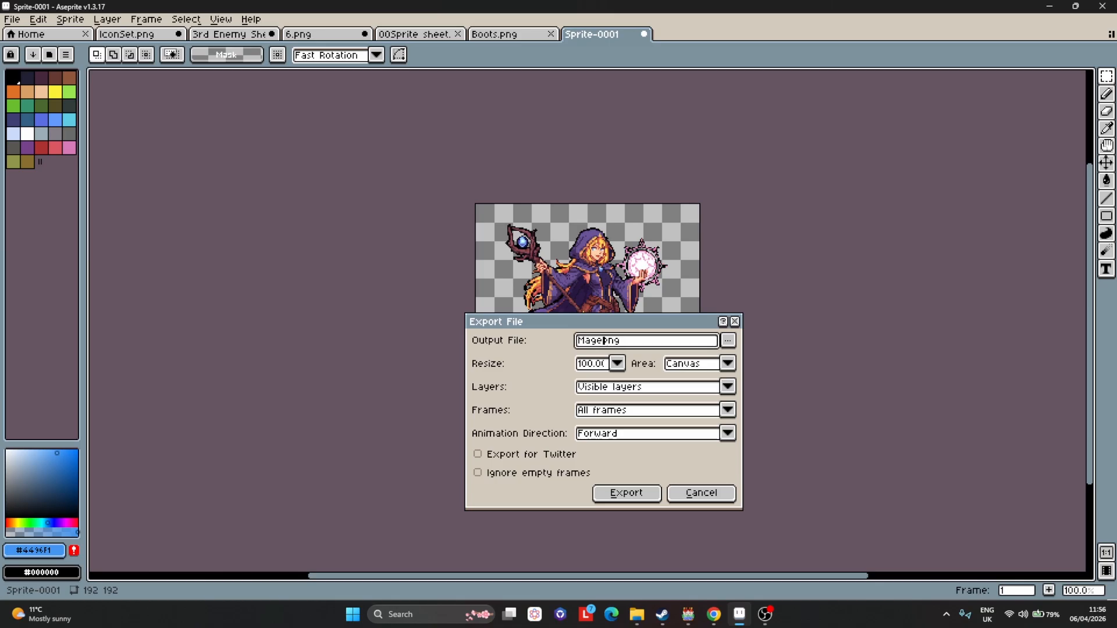
click(618, 363)
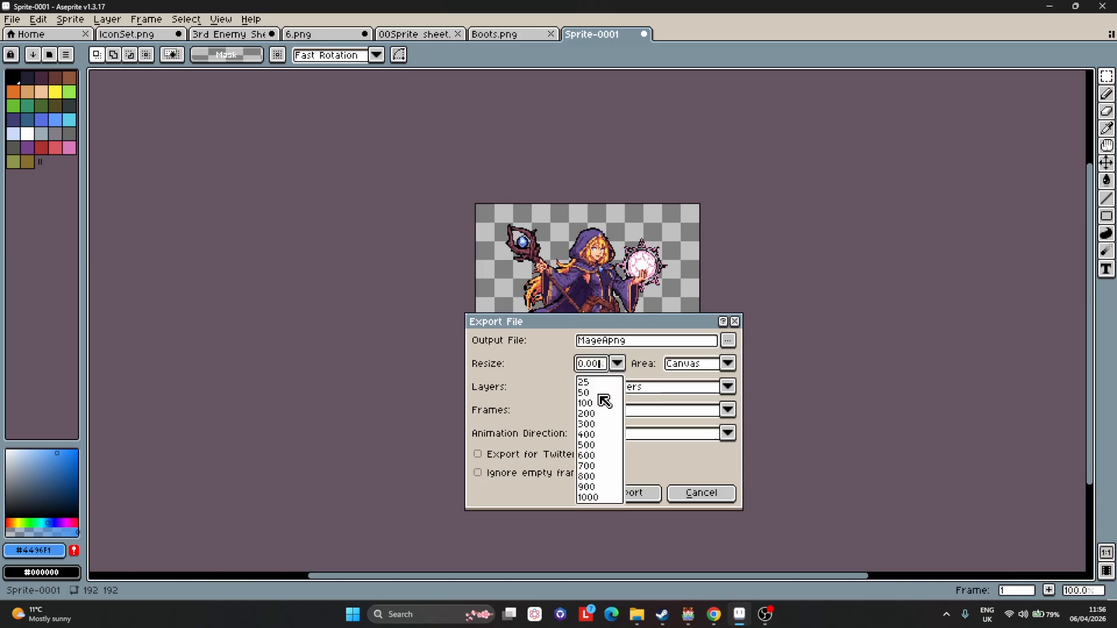
click(596, 415)
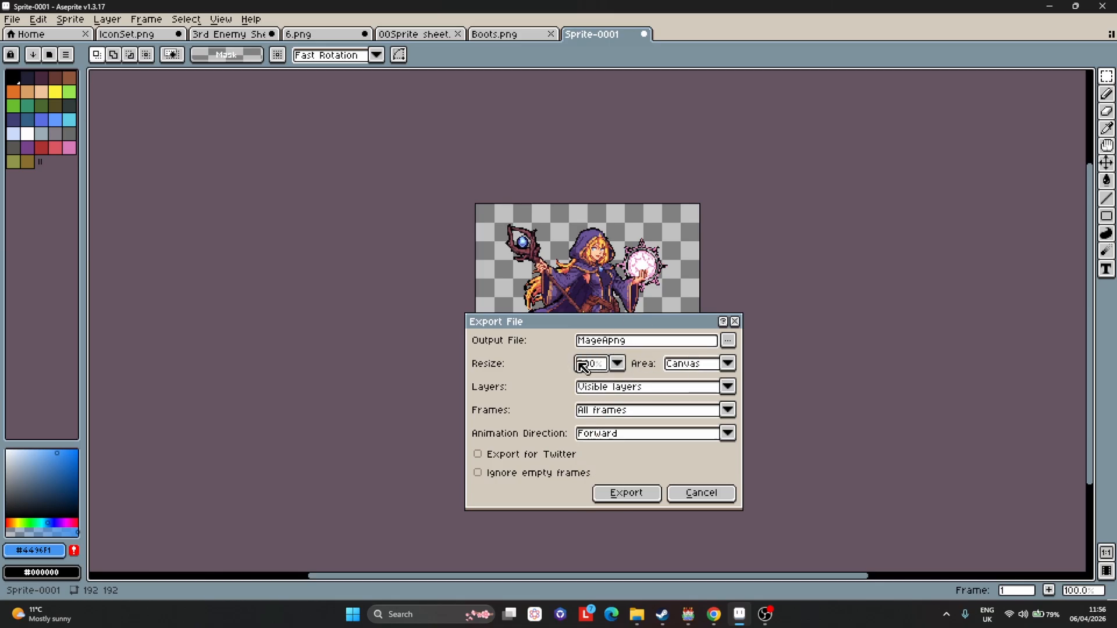
Choose Chronos Trials RPG 3 - NUMBER EXPERIMENT\img\enemies as the export location and export the sprite.
click(728, 340)
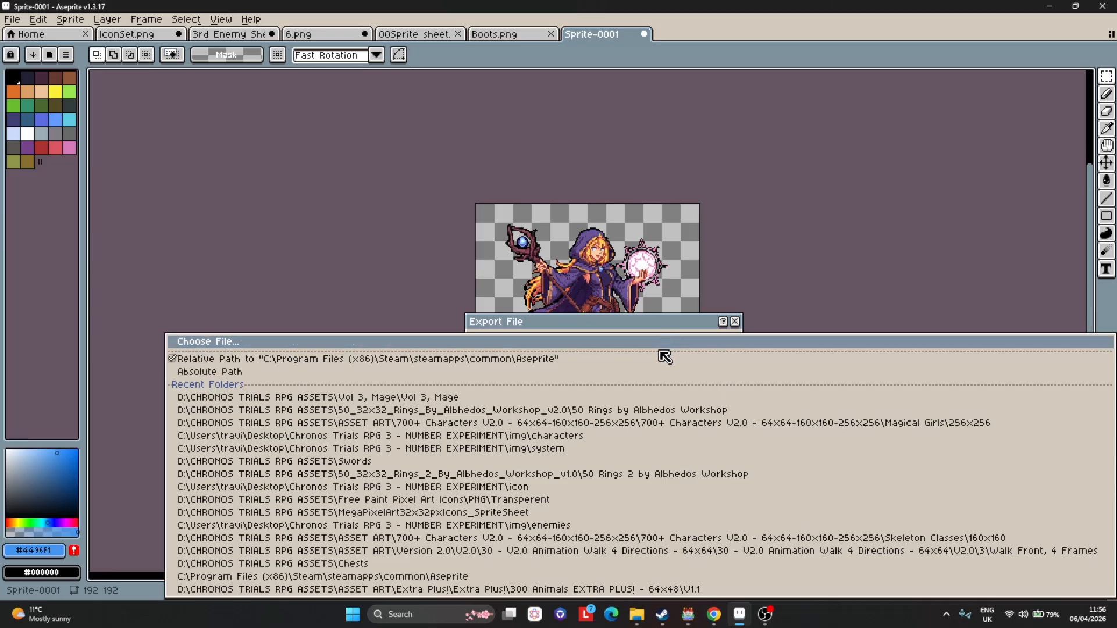
click(664, 345)
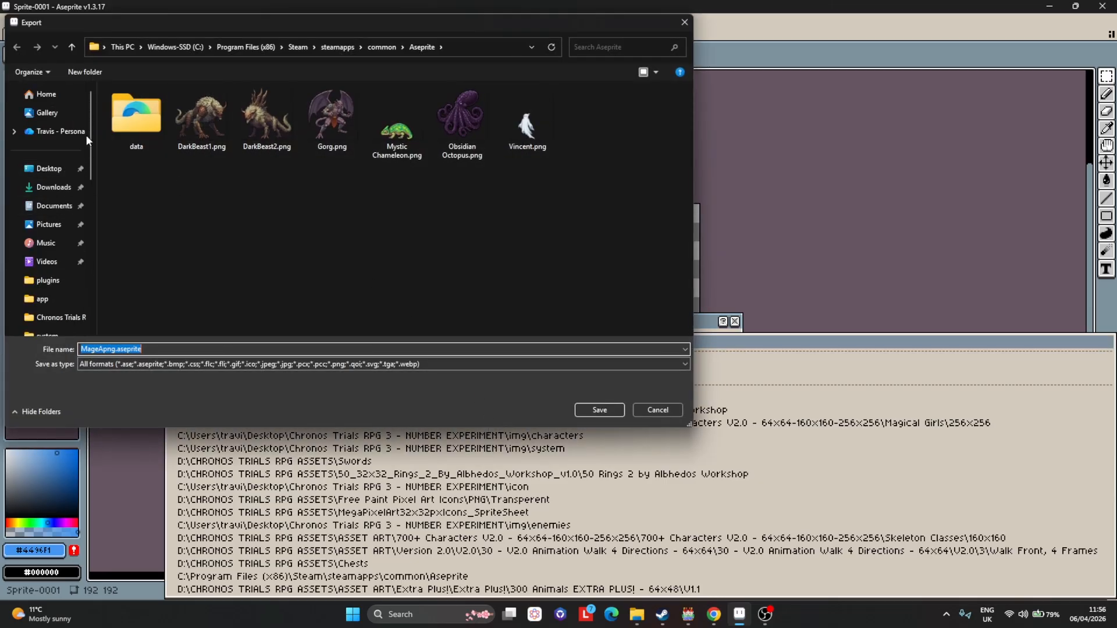
click(49, 168)
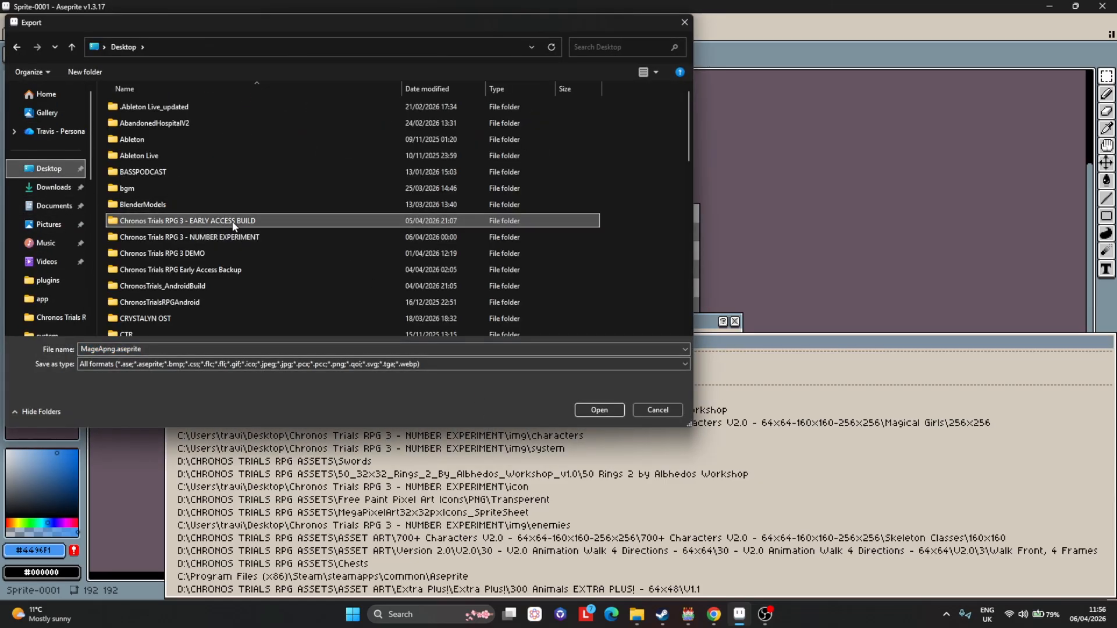
double_click(230, 227)
double_click(171, 185)
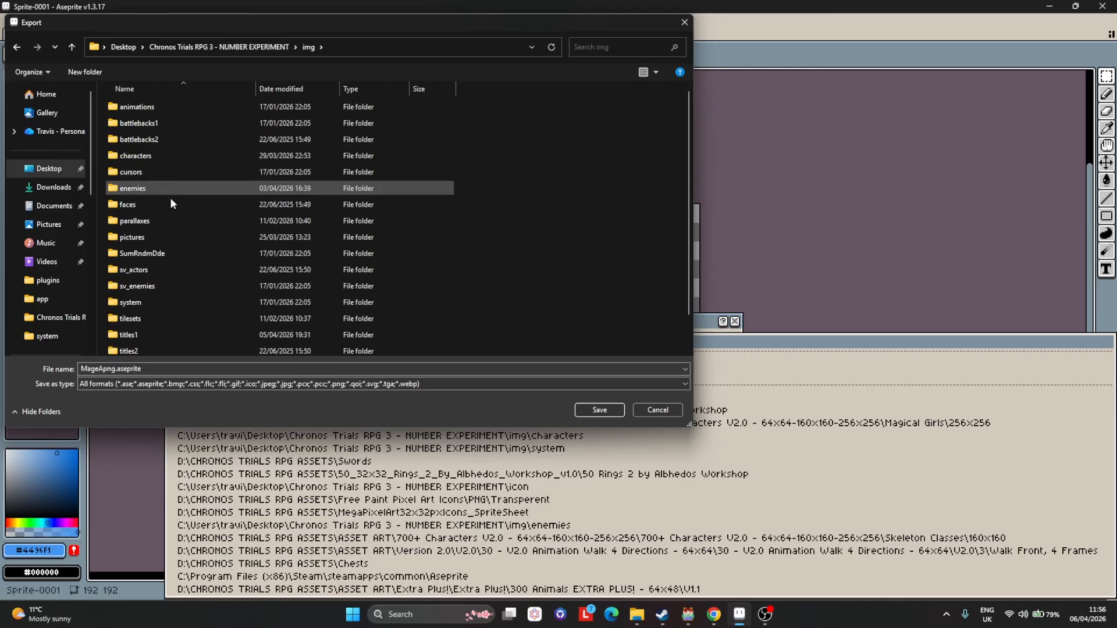
click(169, 188)
double_click(169, 188)
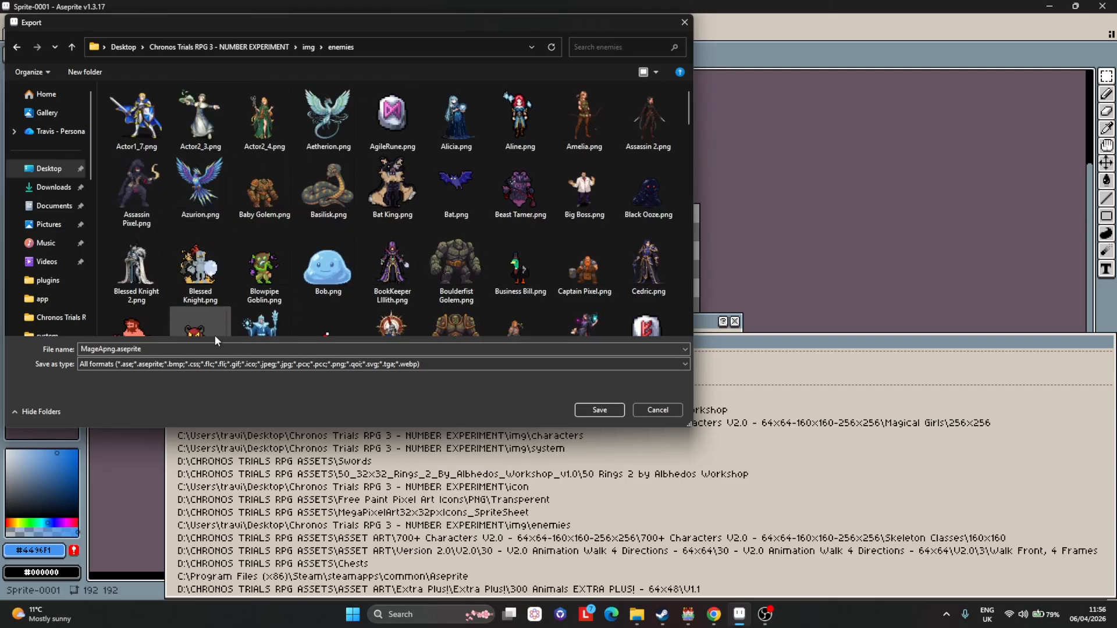
click(585, 408)
click(626, 492)
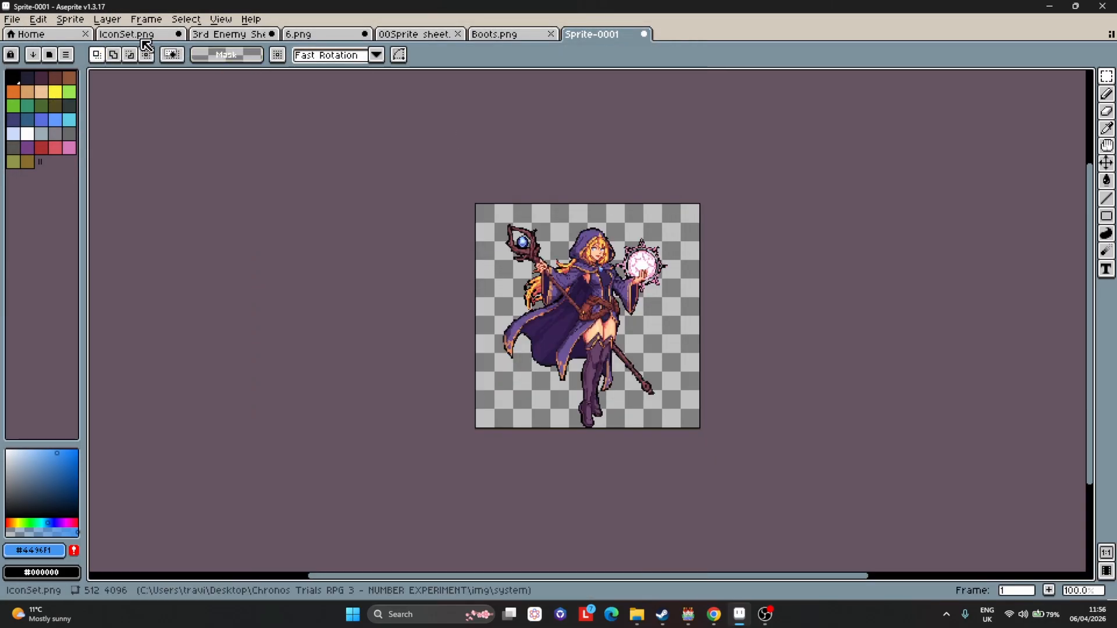
Save the 3rd Enemy Sheet x2.png sprite sheet.
click(230, 35)
key(alt+f)
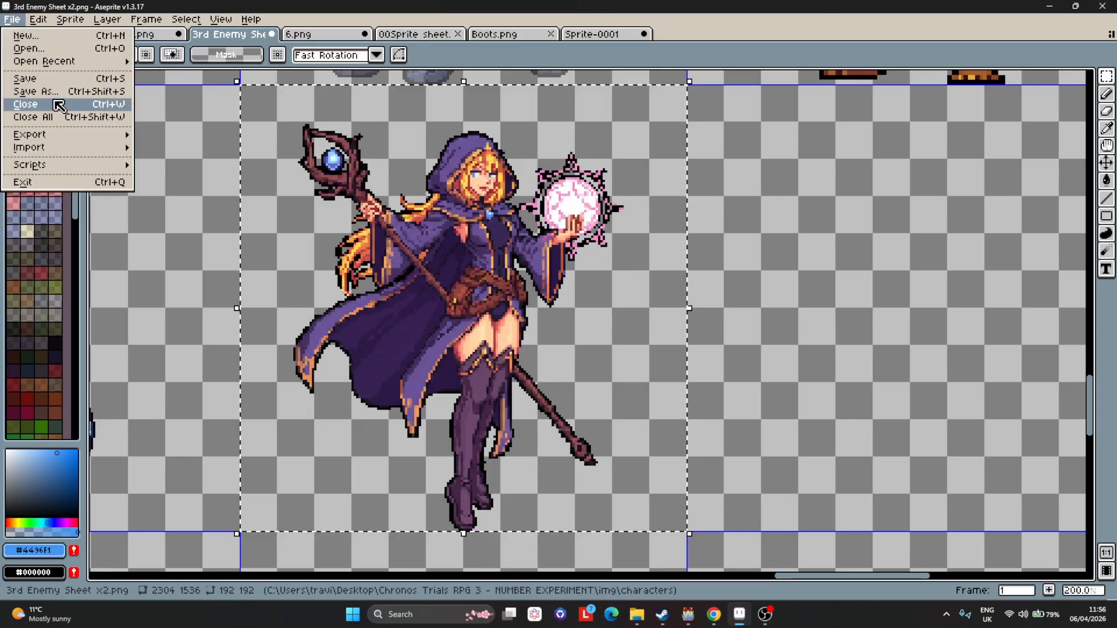
key(s)
Switch to RPG Maker MV and open the database's Enemies list.
click(689, 615)
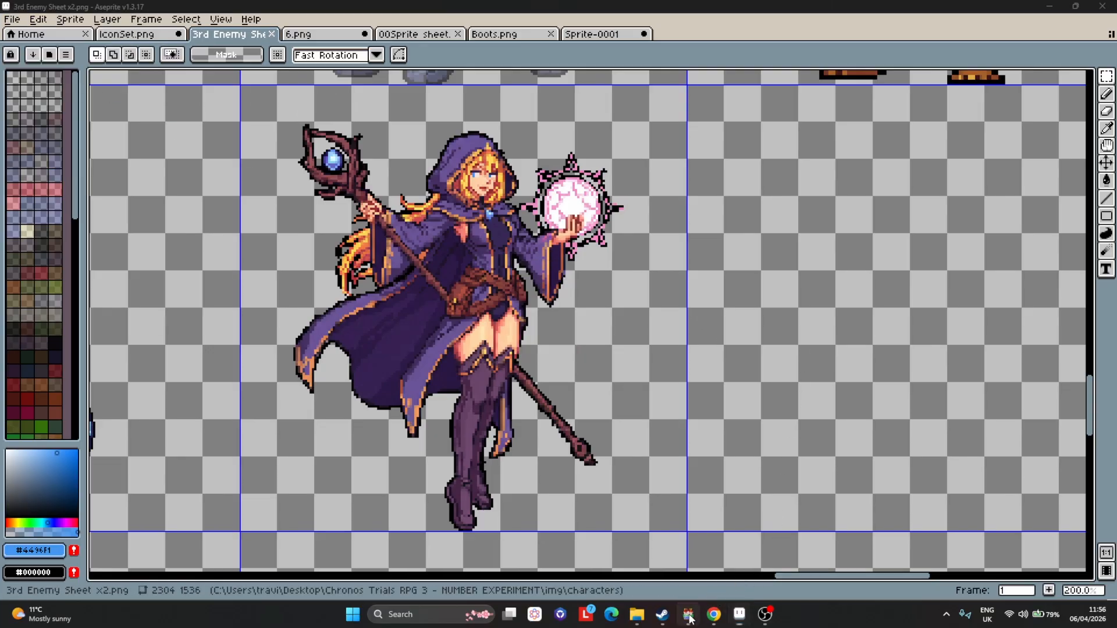
ctrl+scroll(396, 314, up, 1)
click(452, 40)
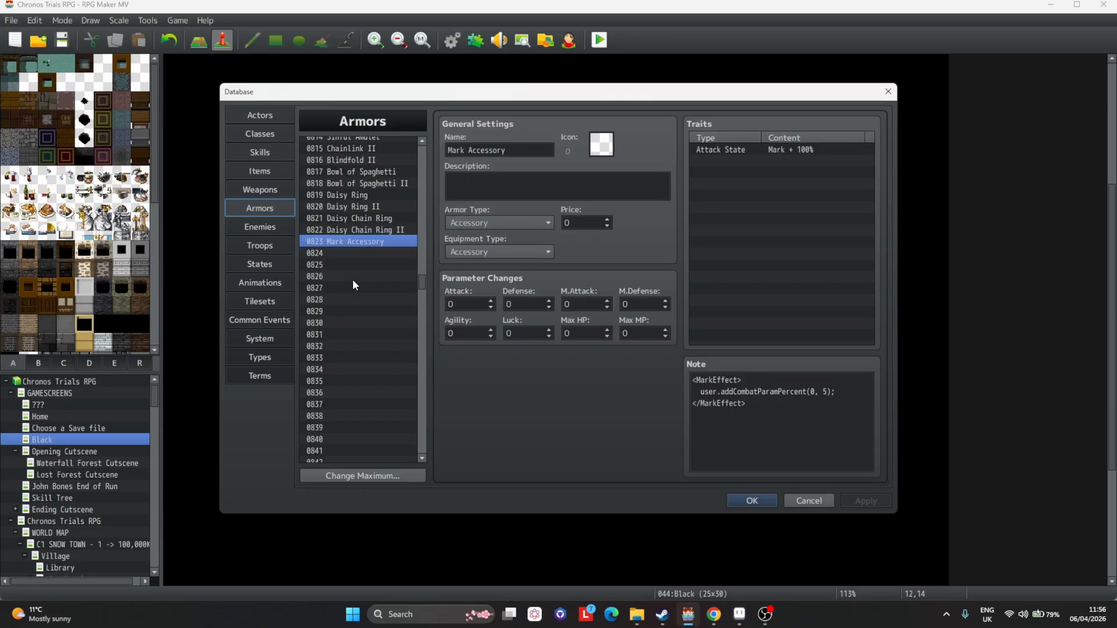
click(274, 228)
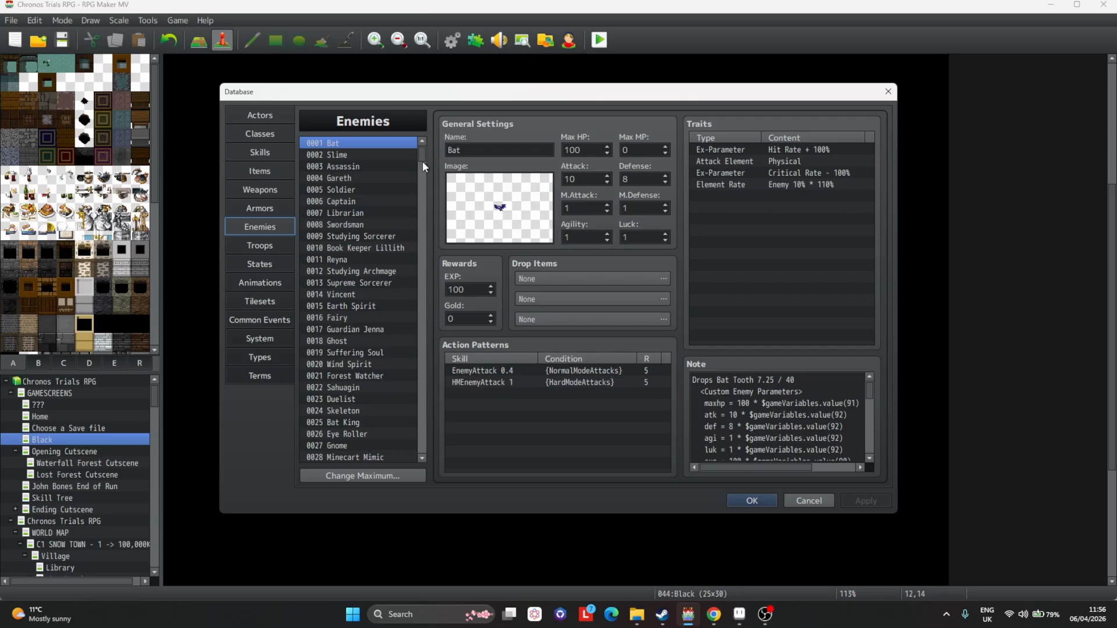
Copy the Viggo enemy and paste it into empty enemy slot 0184.
drag(422, 161, 417, 260)
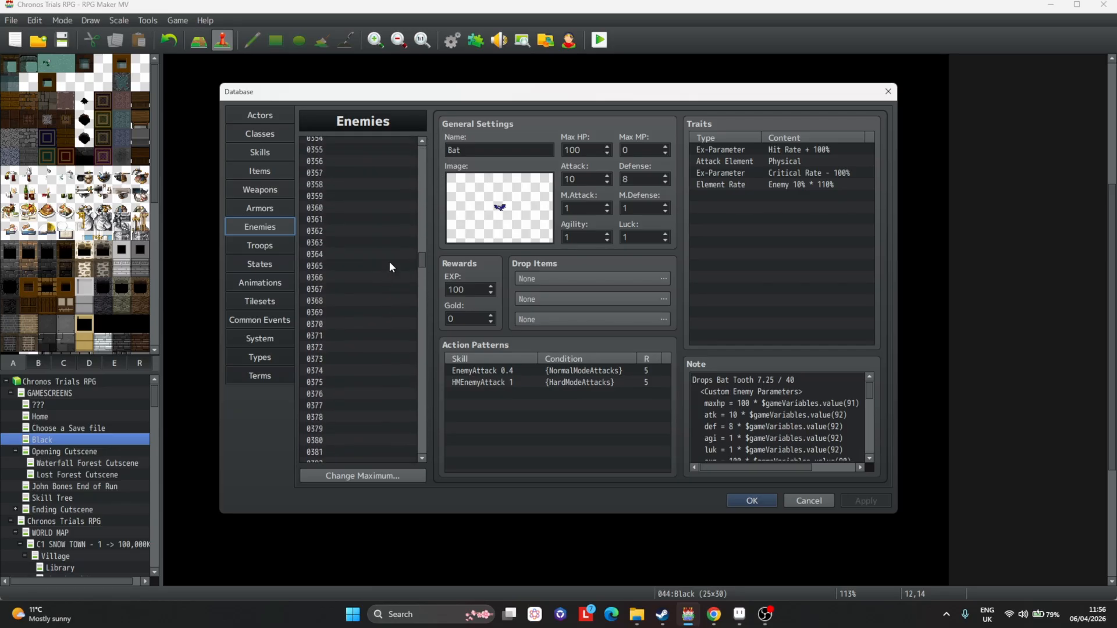
scroll(384, 261, up, 20)
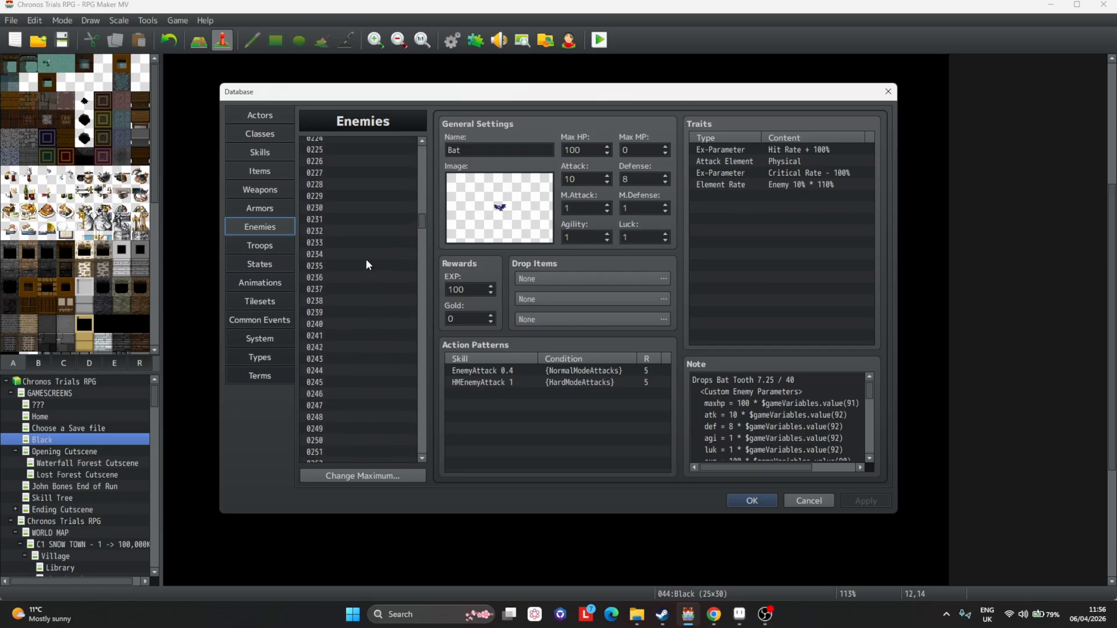
scroll(366, 265, up, 14)
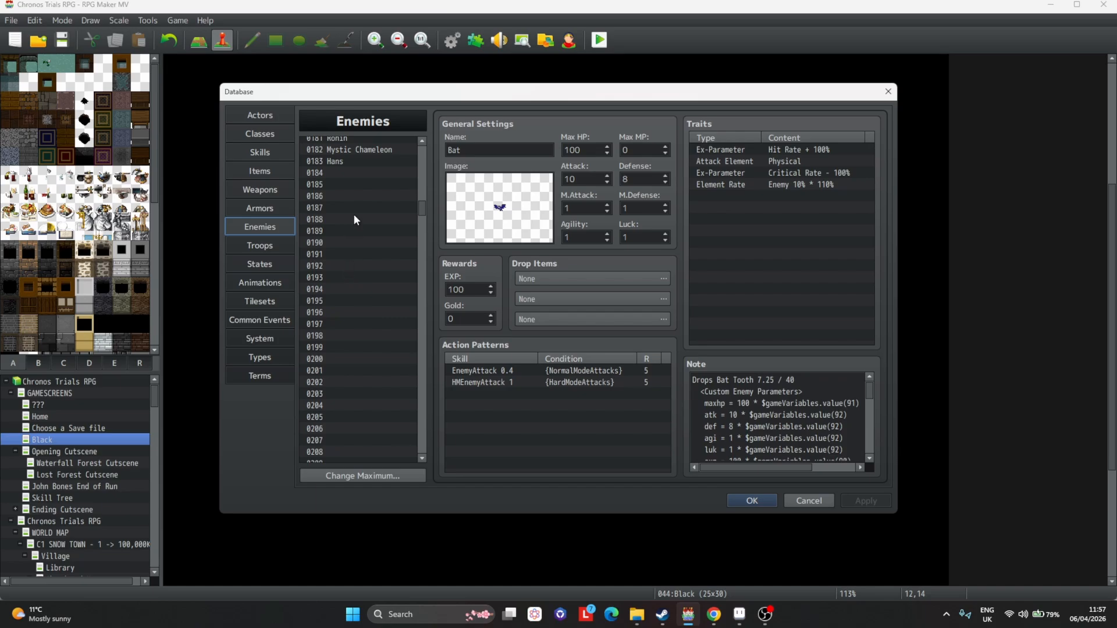
scroll(355, 209, up, 3)
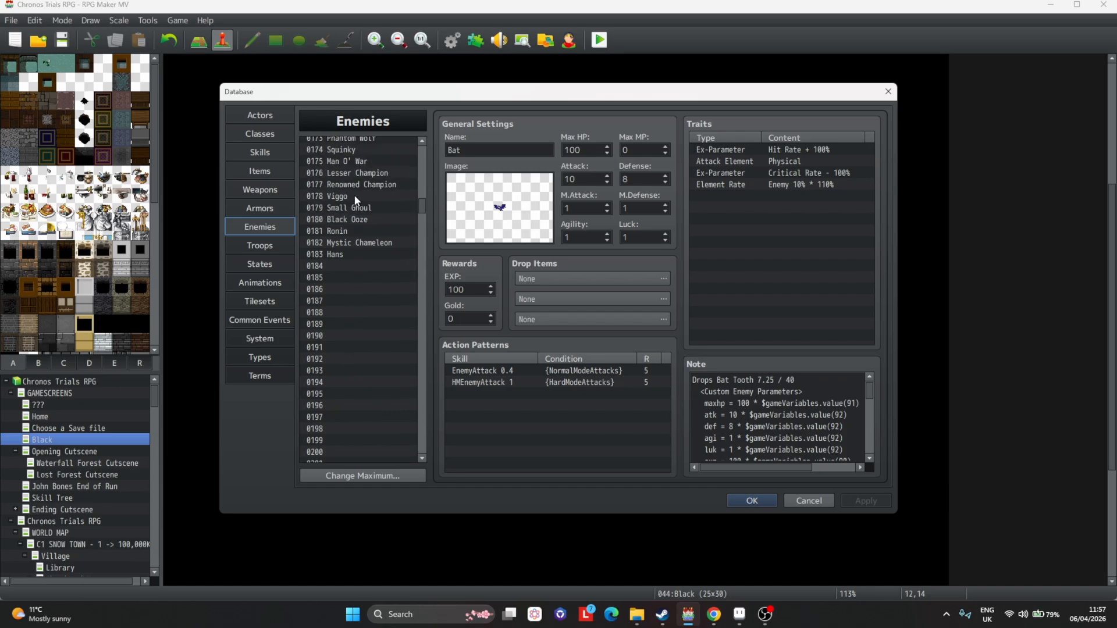
click(354, 196)
scroll(352, 208, down, 3)
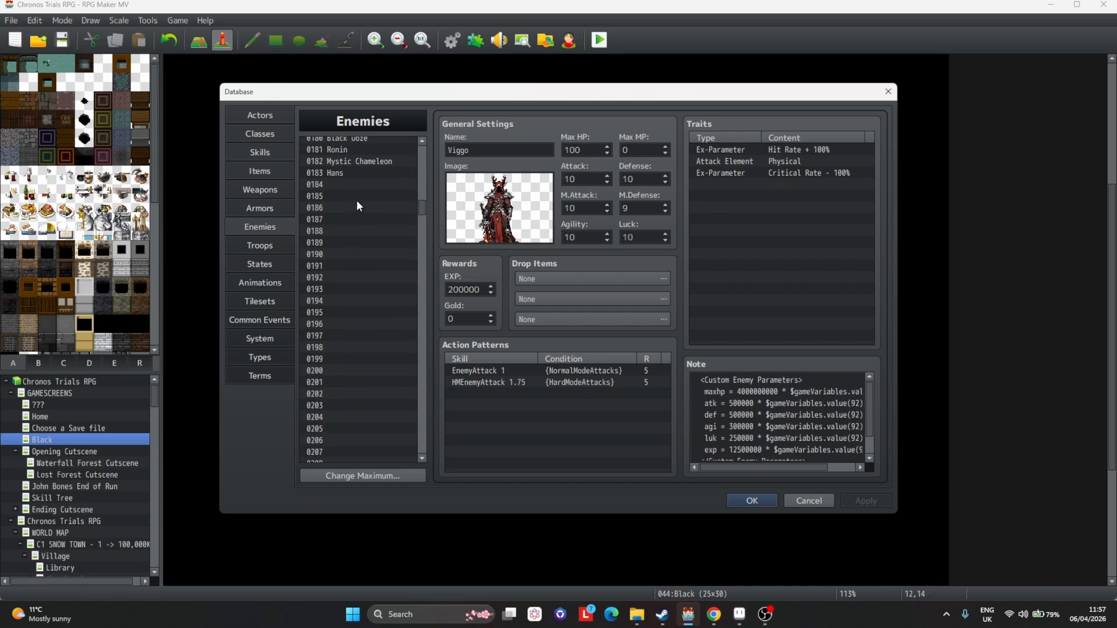
click(355, 185)
key(ctrl+v)
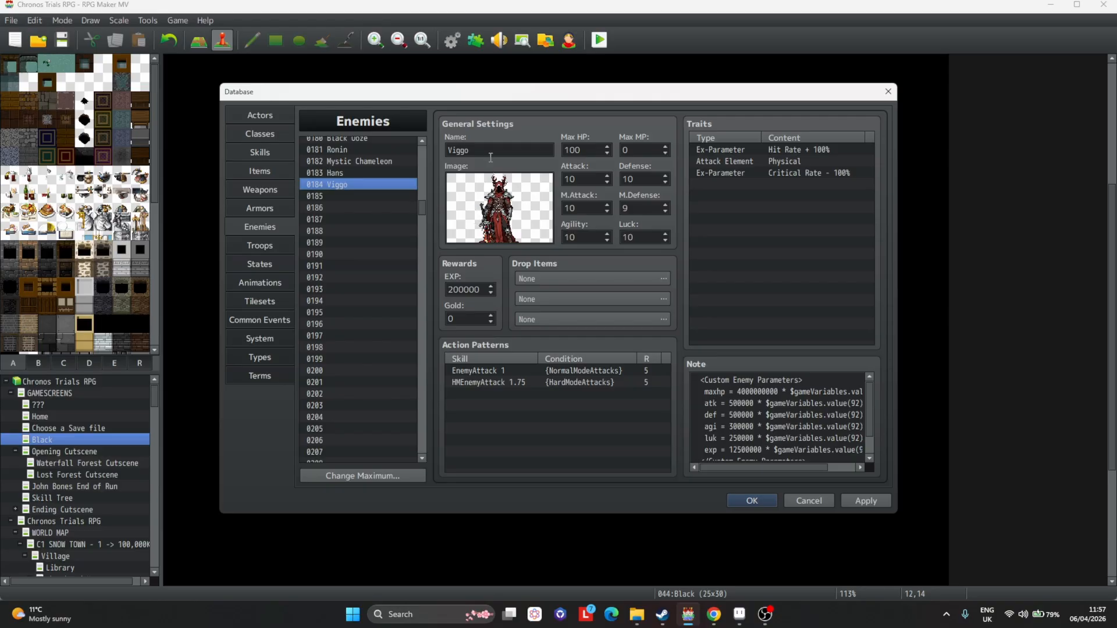
Rename enemy 0184 as Mage A and browse its battler image list without changing the image.
double_click(498, 156)
double_click(504, 236)
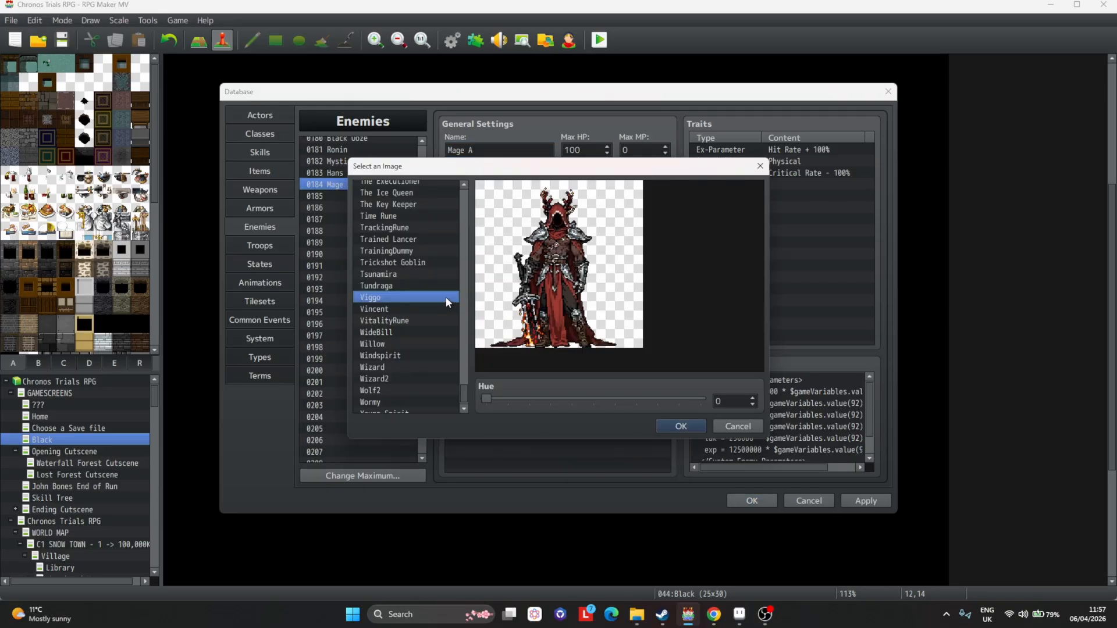
drag(466, 387, 408, 329)
click(424, 318)
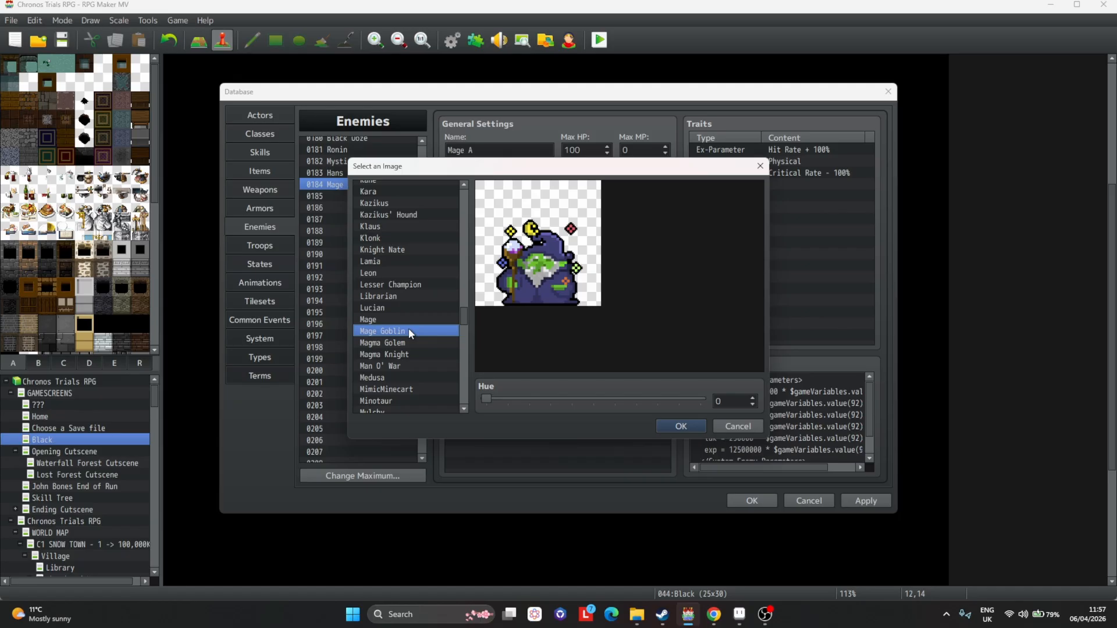
click(756, 426)
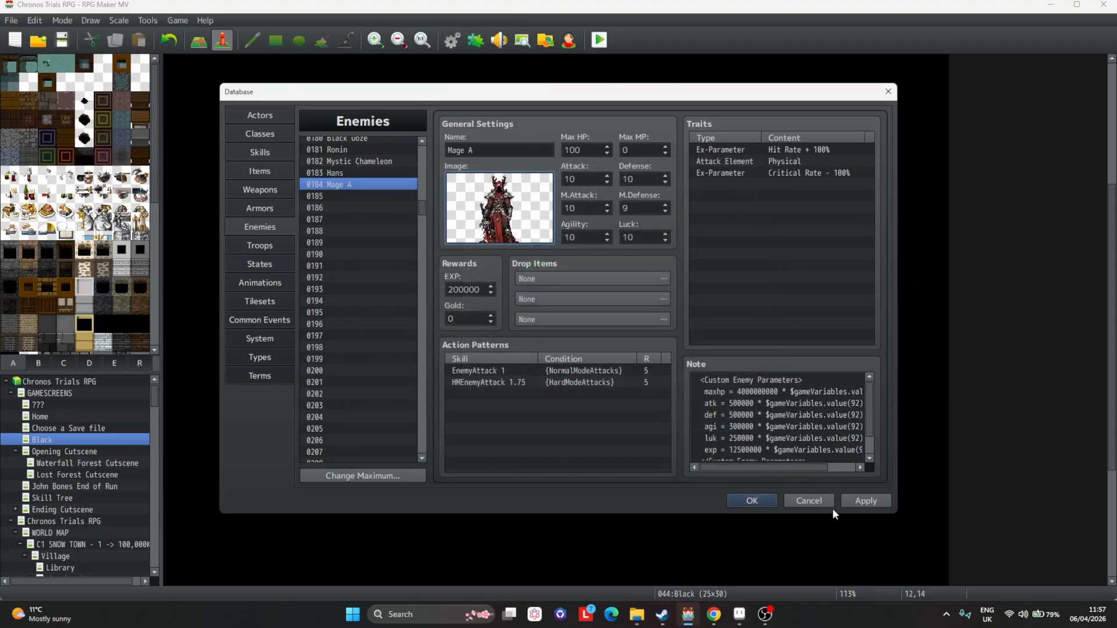
Close the database with OK and dismiss the save-changes prompt without saving.
click(766, 498)
click(44, 50)
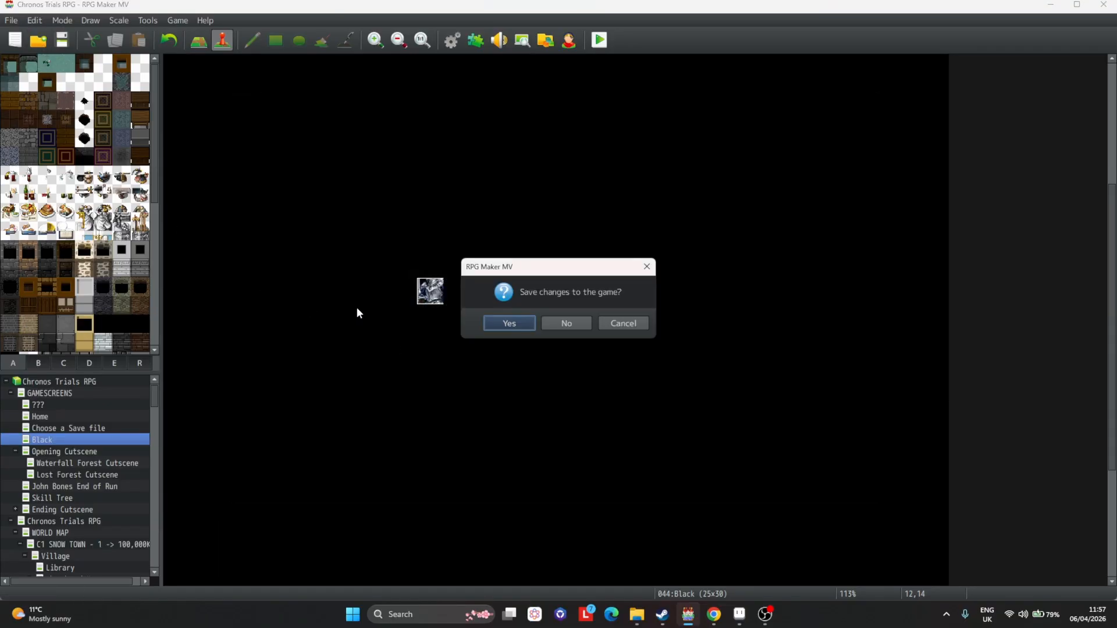
click(633, 323)
Open the game's project folder, close it, and reopen the database.
click(177, 21)
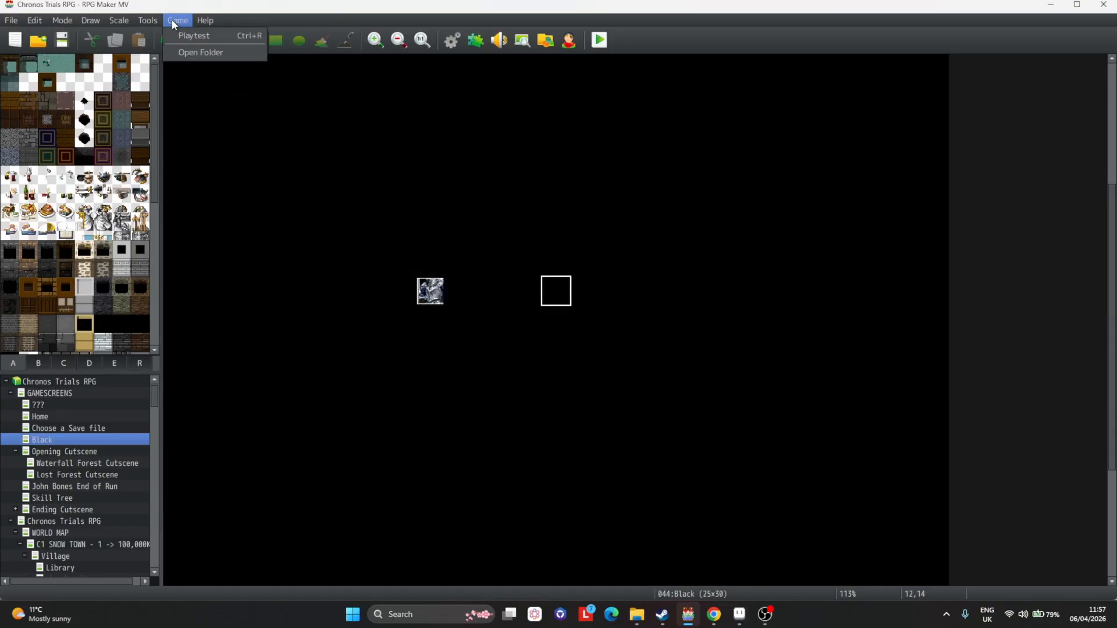
click(197, 53)
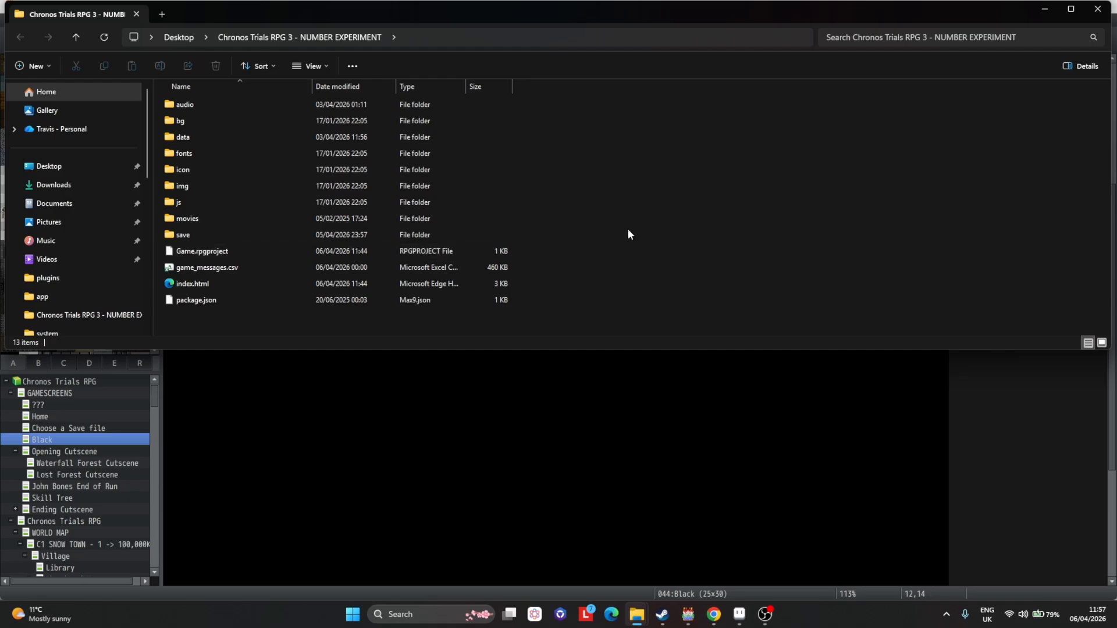
click(1102, 8)
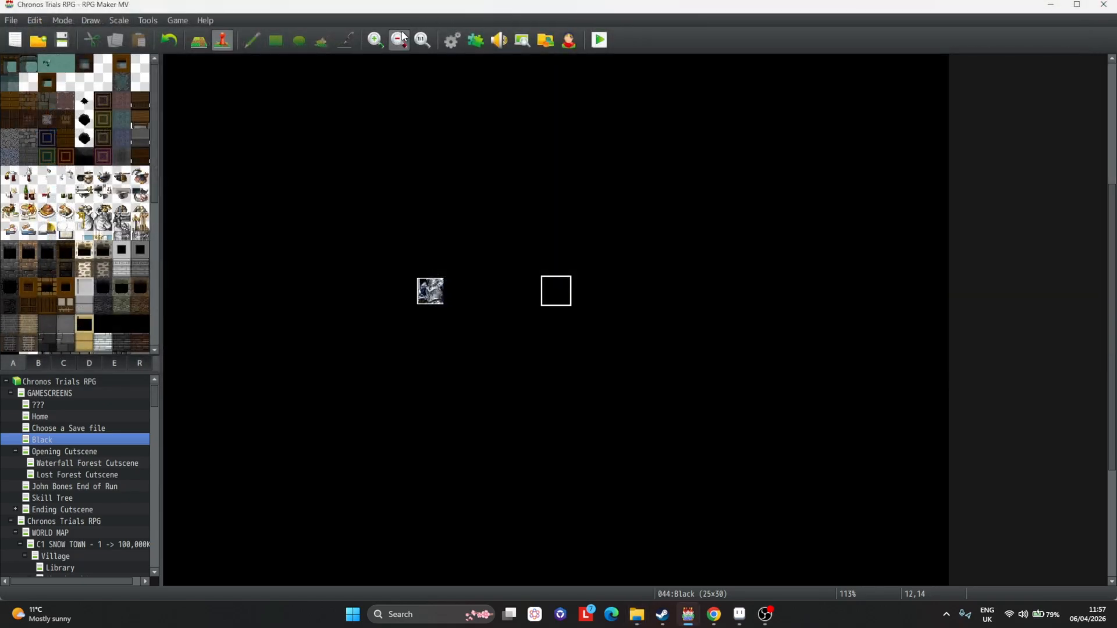
click(451, 41)
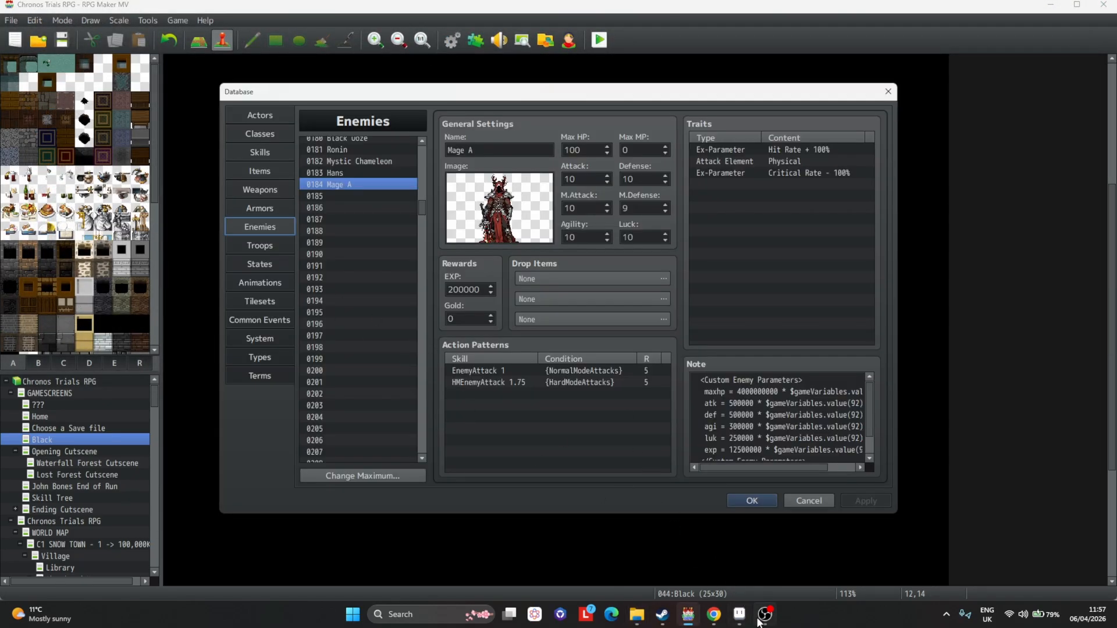
Switch to Aseprite and re-export the mage sprite with the .aseprite extension removed from the MageApng output name.
click(740, 614)
click(581, 36)
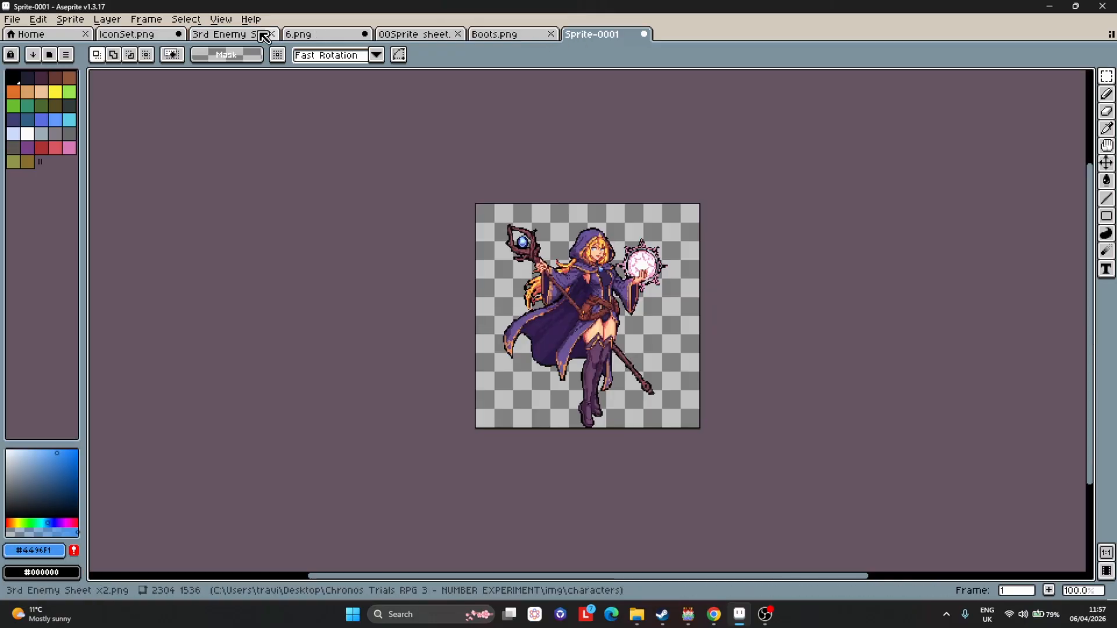
click(12, 19)
mouse_move(34, 134)
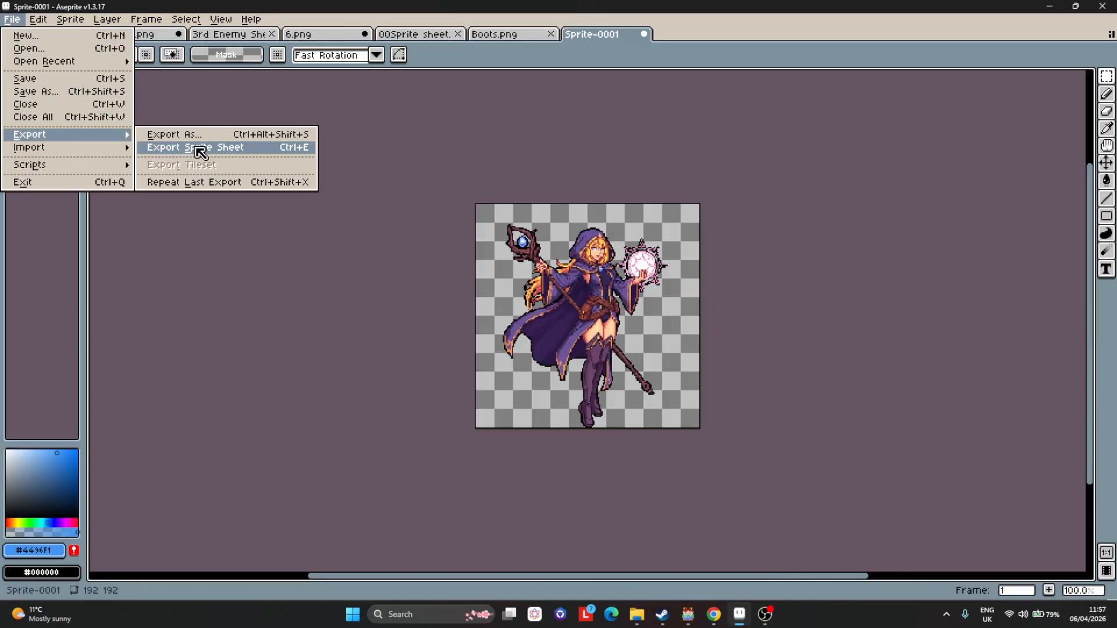
click(186, 134)
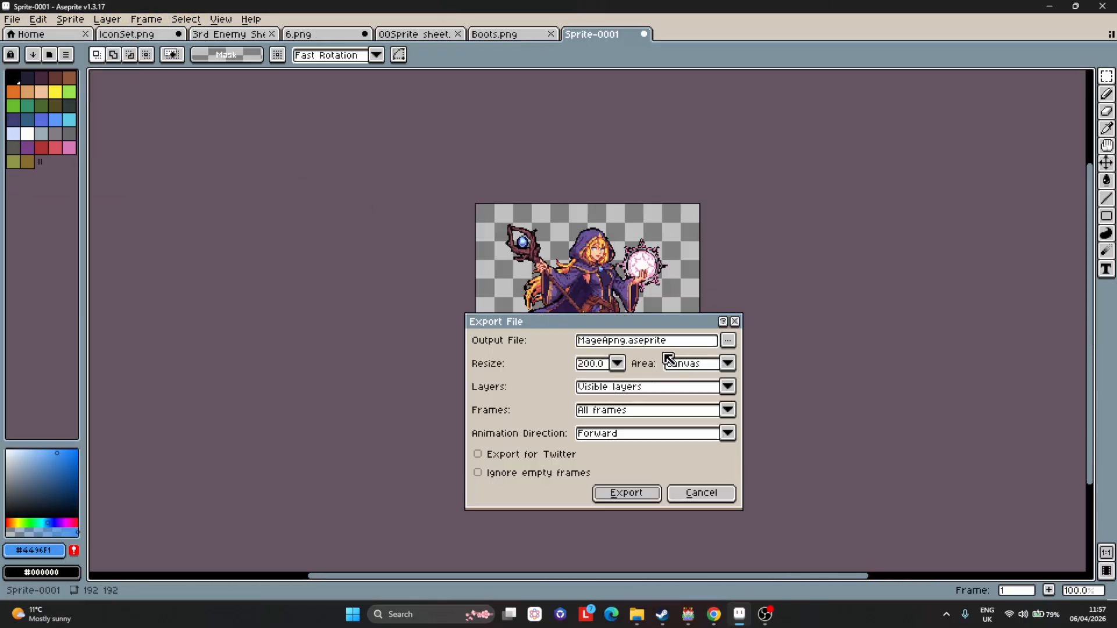
click(728, 343)
click(617, 308)
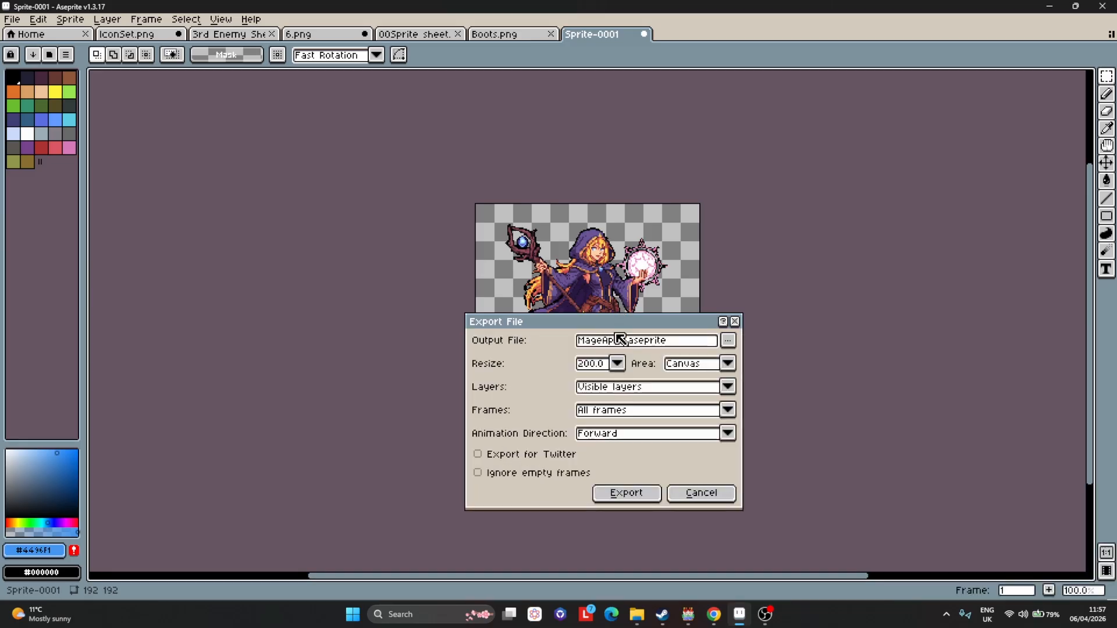
drag(629, 341, 798, 323)
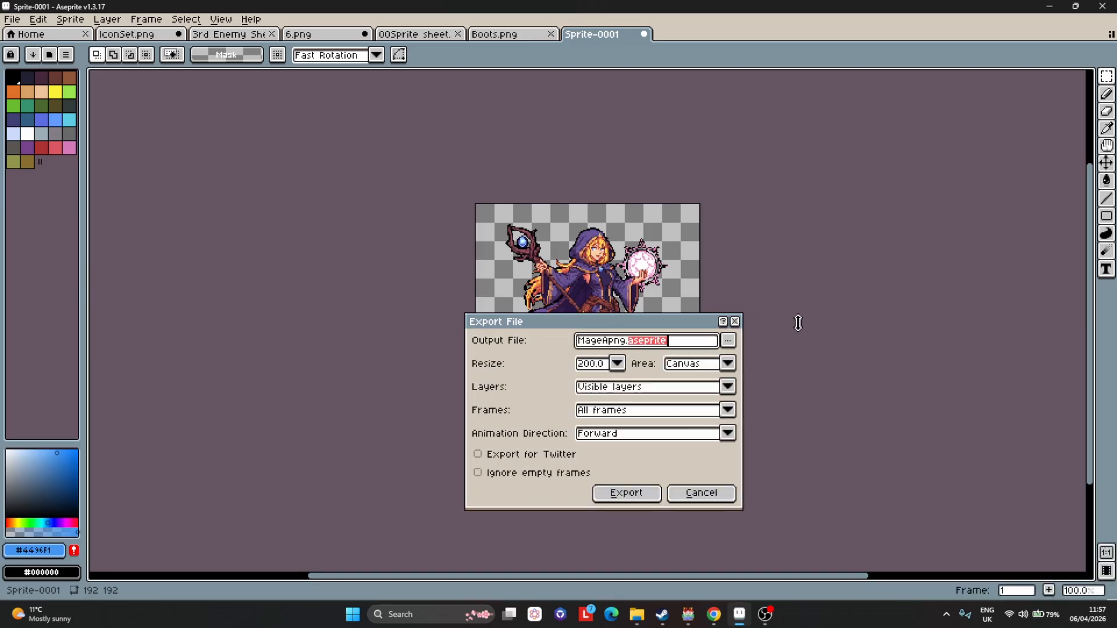
key(BackSpace)
click(625, 491)
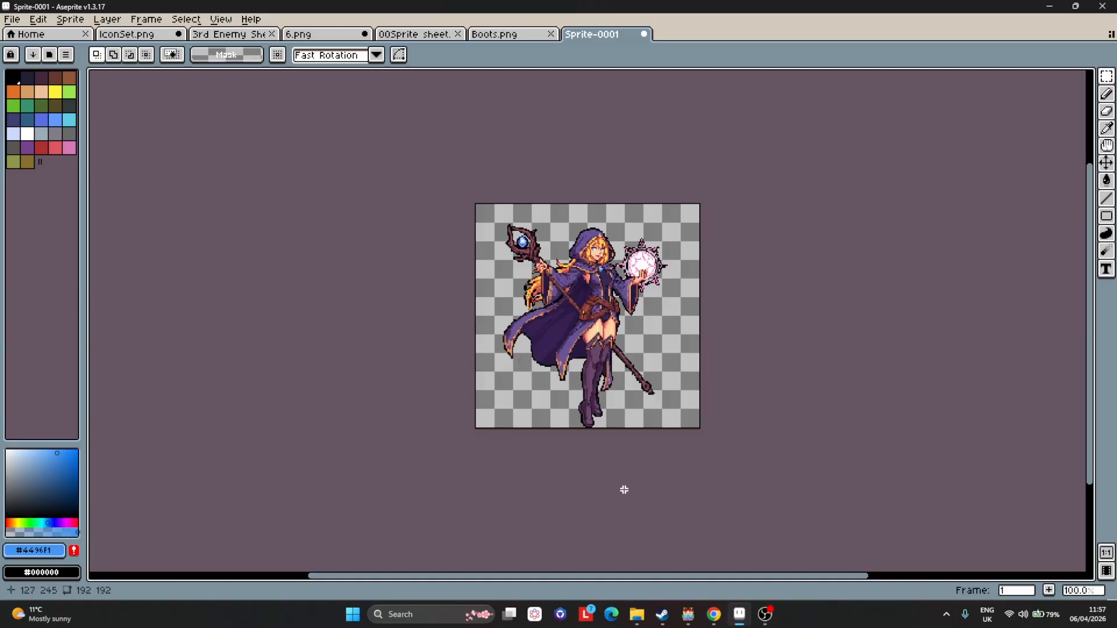
Switch back to the database and set Mage A's battler image to MageA.
click(688, 615)
scroll(369, 199, up, 1)
double_click(500, 208)
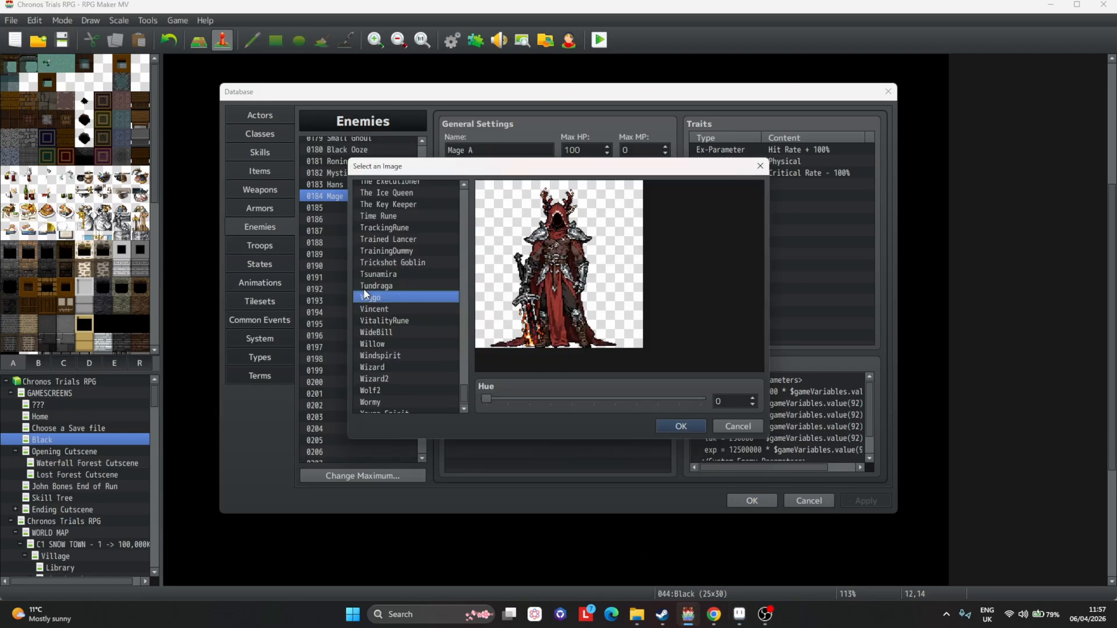
drag(466, 399, 461, 325)
click(396, 251)
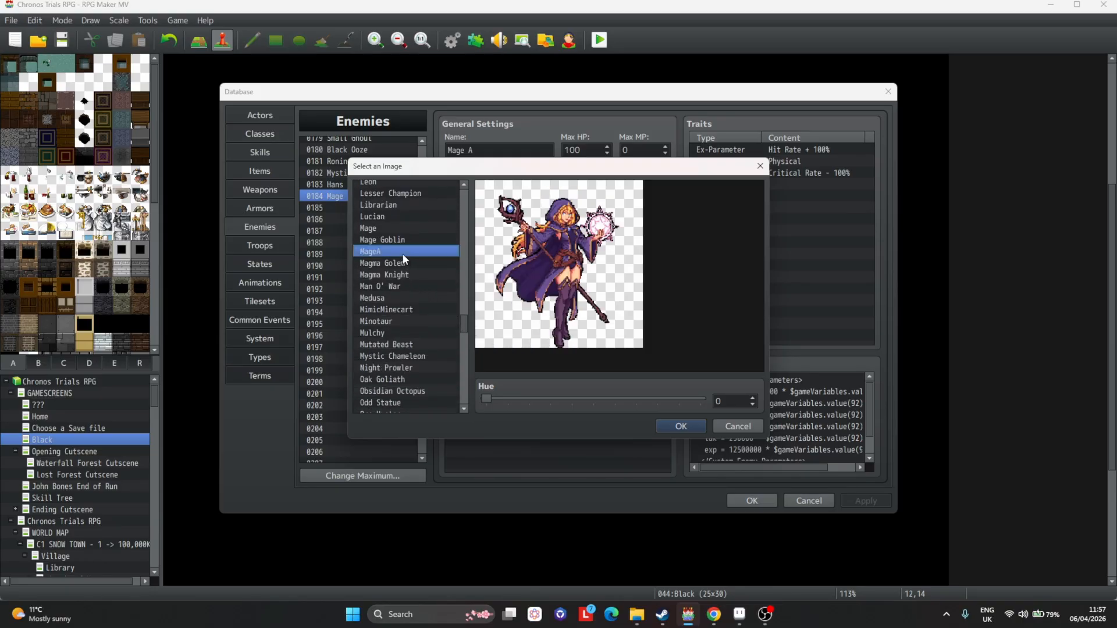
double_click(441, 248)
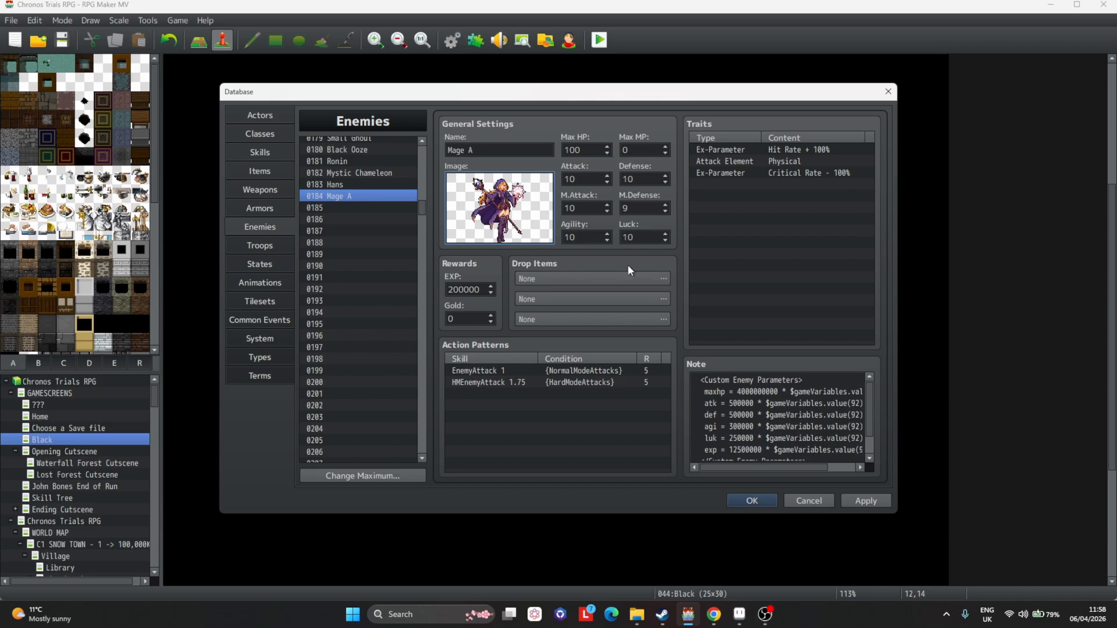
Delete the <book:no> line from Mage A's note and apply the changes.
scroll(780, 419, down, 1)
click(861, 500)
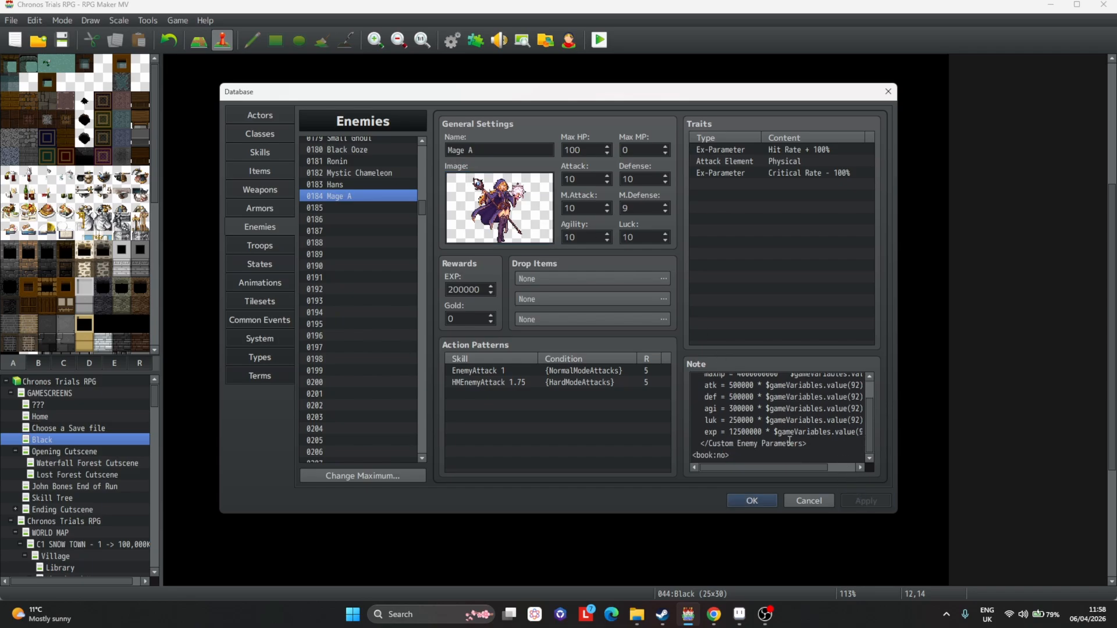
click(771, 456)
drag(765, 456, 672, 454)
key(BackSpace)
key(BackSpace)
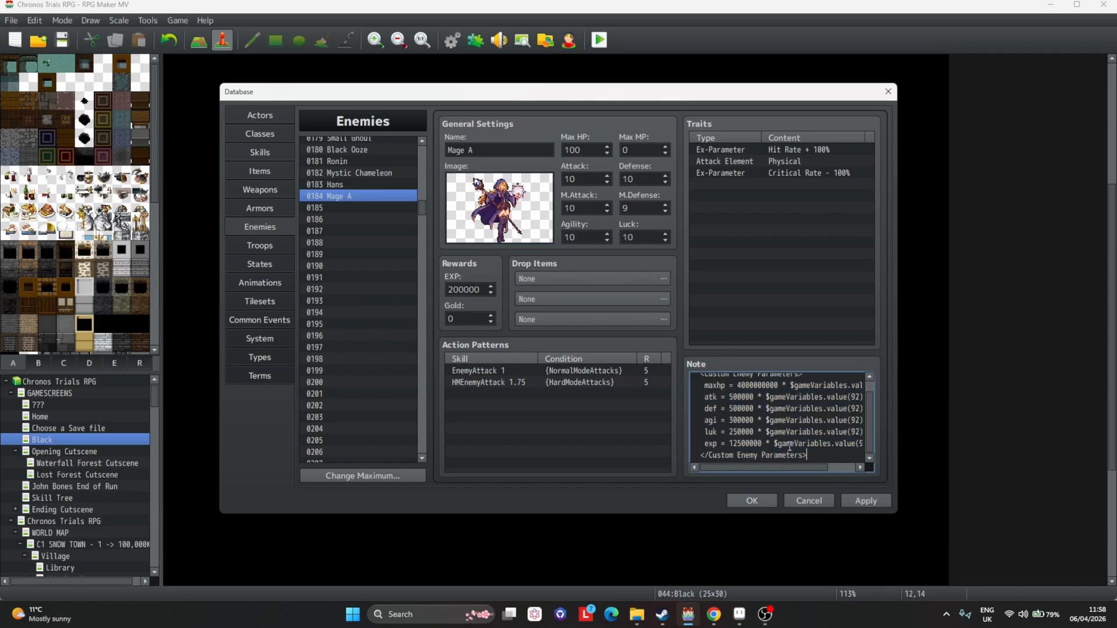
click(881, 501)
Review the maxhp value in the custom enemy parameters note, then close the database with OK.
scroll(796, 410, up, 1)
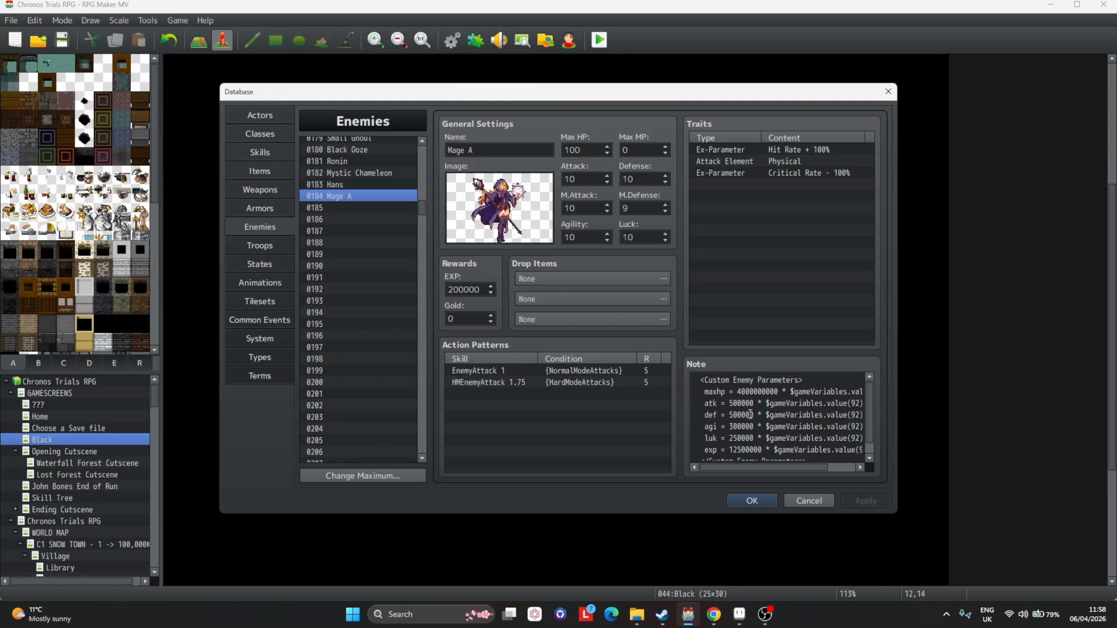
mouse_move(801, 468)
mouse_down()
mouse_move(822, 466)
mouse_move(785, 463)
mouse_up()
click(833, 427)
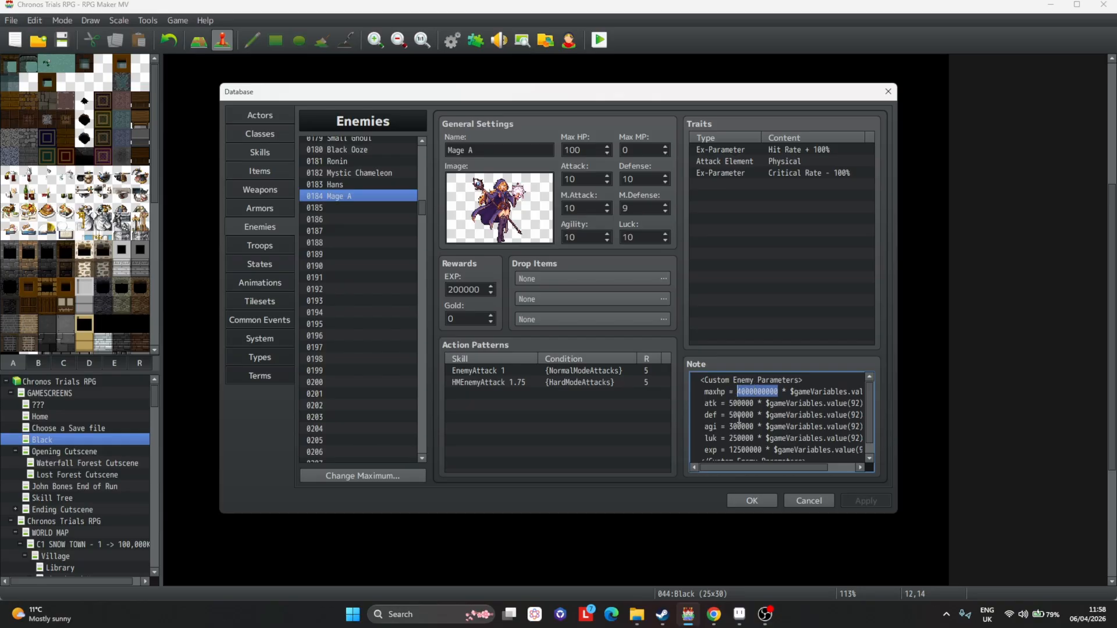
scroll(739, 418, down, 1)
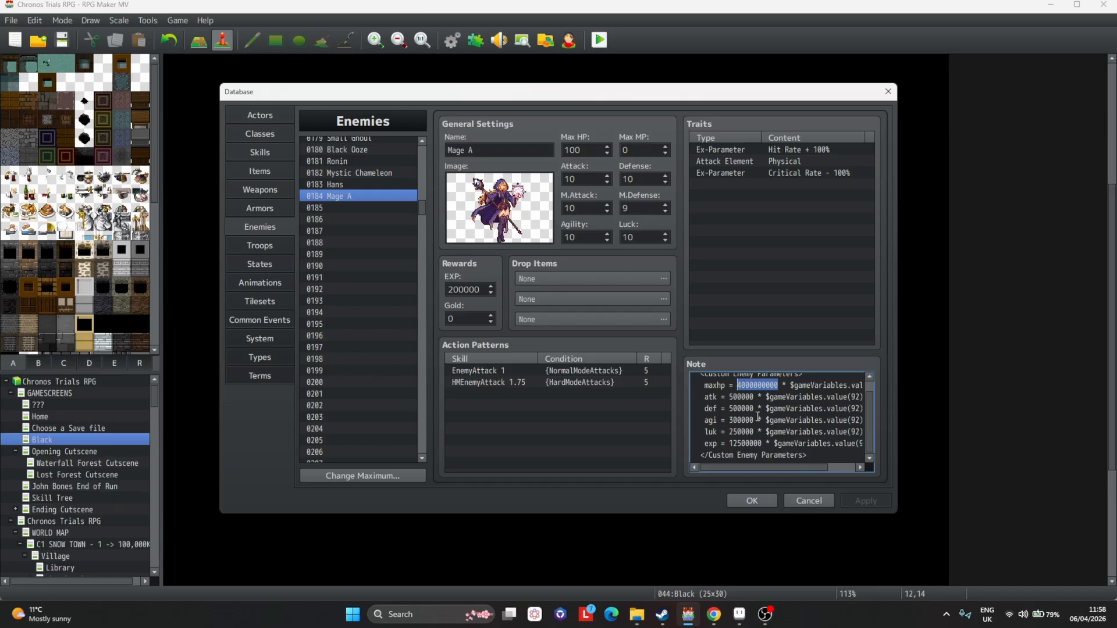
scroll(756, 424, up, 1)
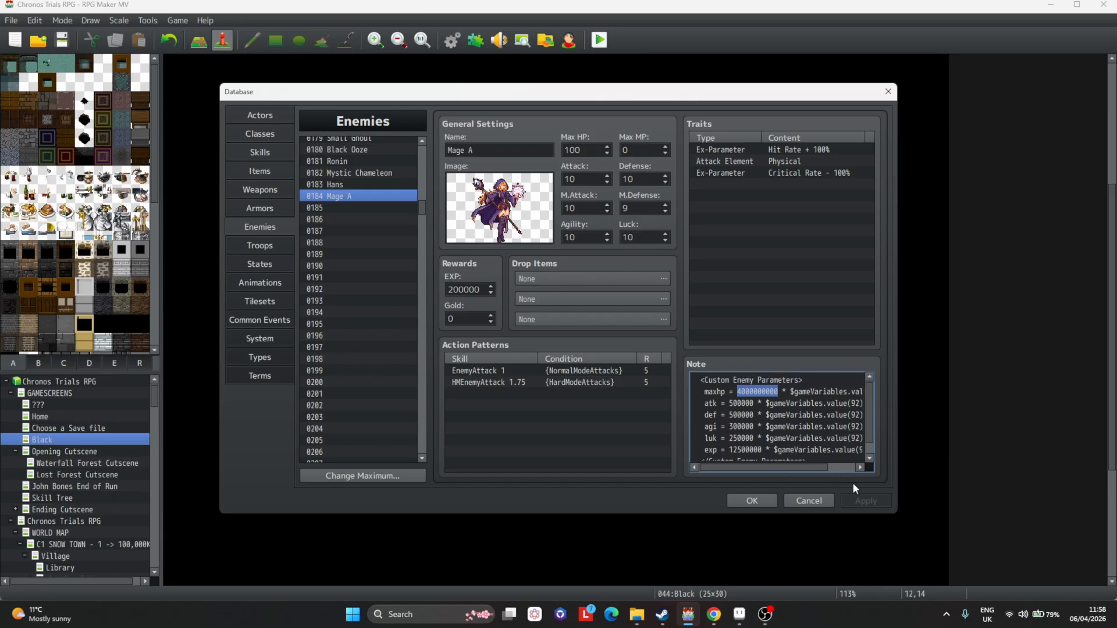
click(749, 500)
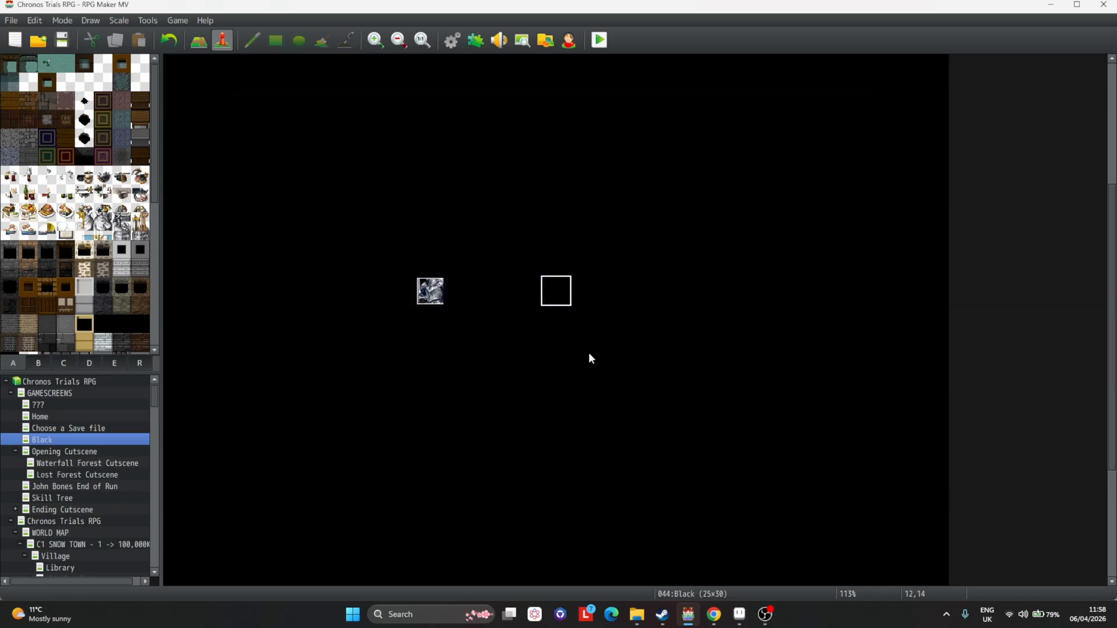
Paste a copy of the boss event beside the original and change its image to the mage on 3rd Enemy Sheet x2.
click(535, 297)
key(ctrl+v)
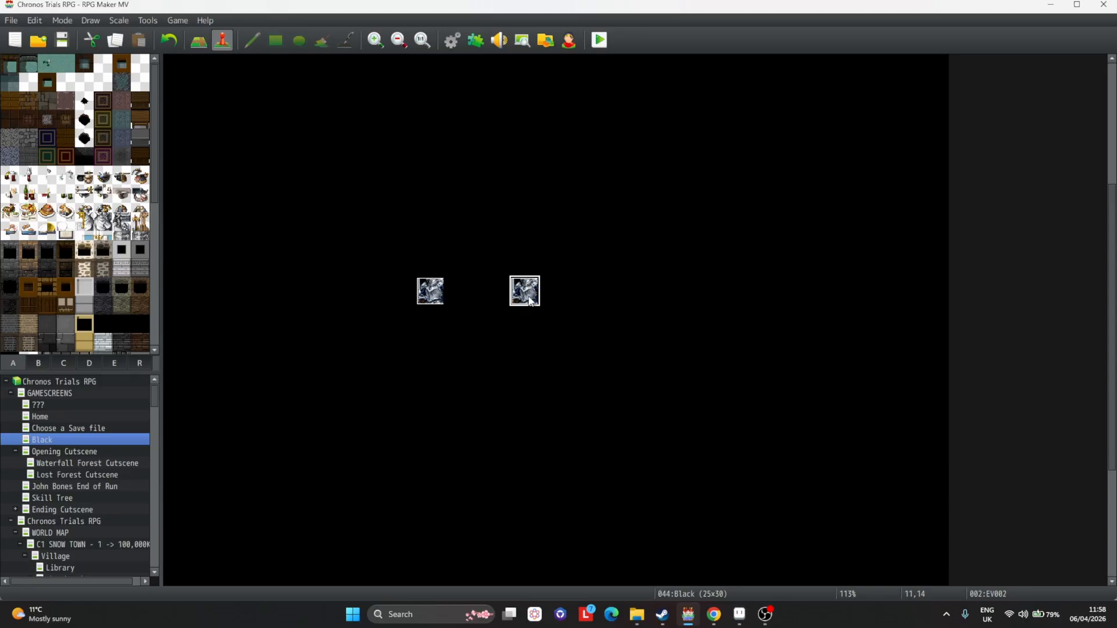
double_click(526, 291)
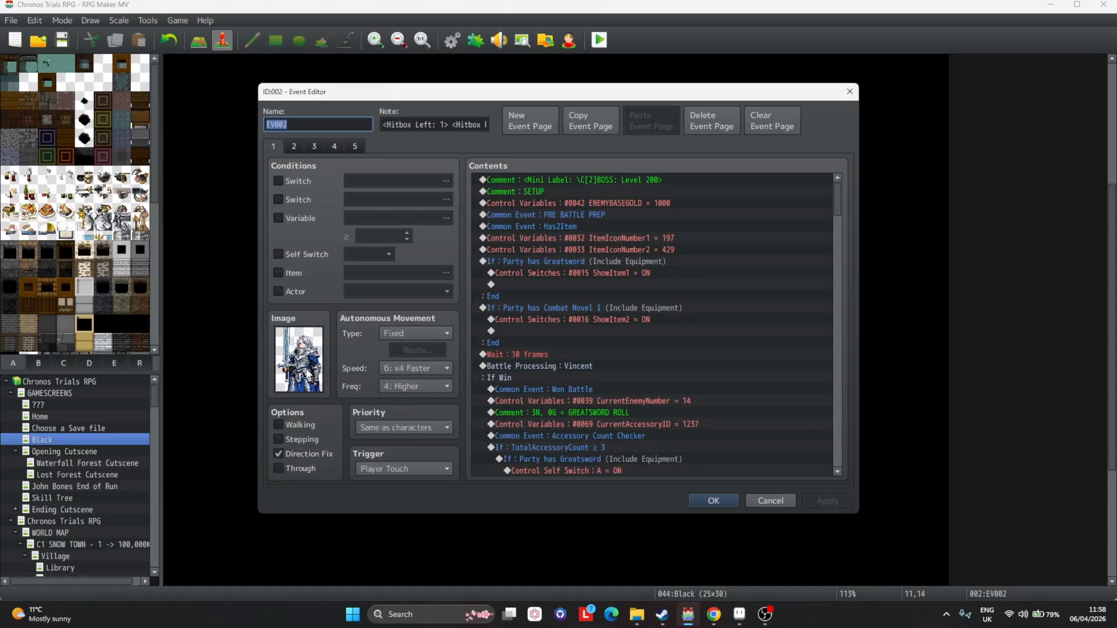
double_click(298, 359)
click(420, 210)
scroll(574, 349, down, 8)
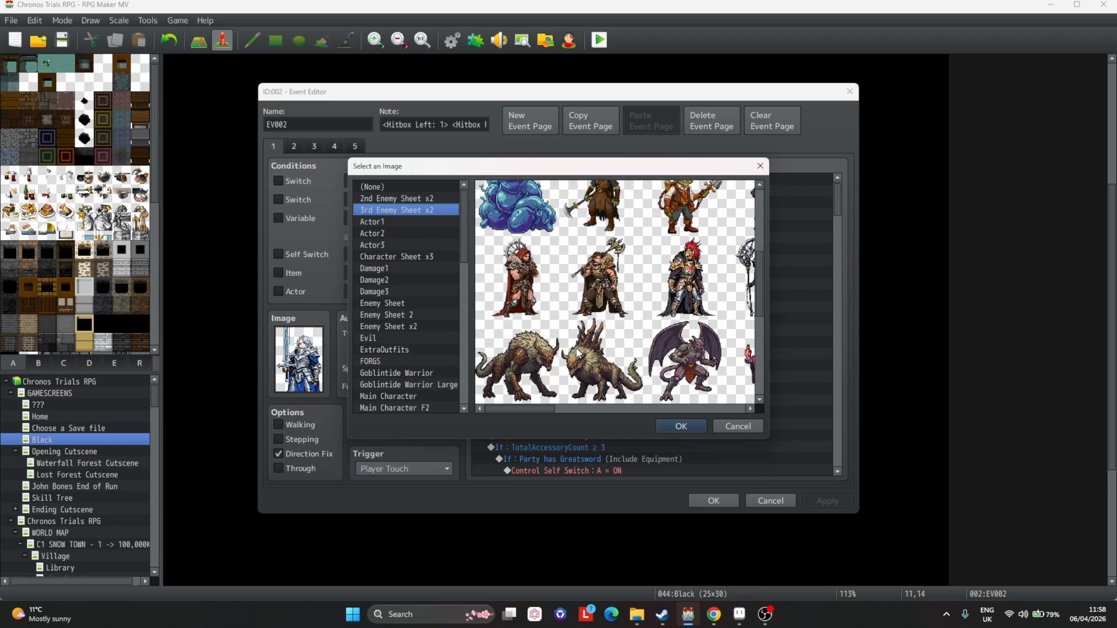
drag(539, 407, 715, 408)
scroll(656, 298, up, 1)
double_click(592, 245)
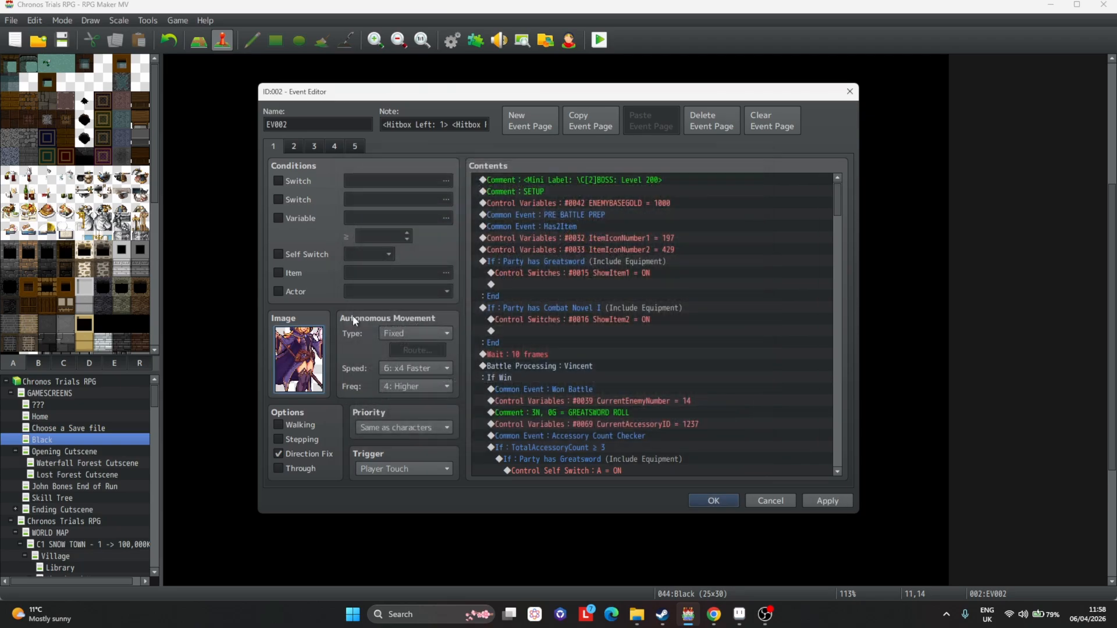
click(714, 501)
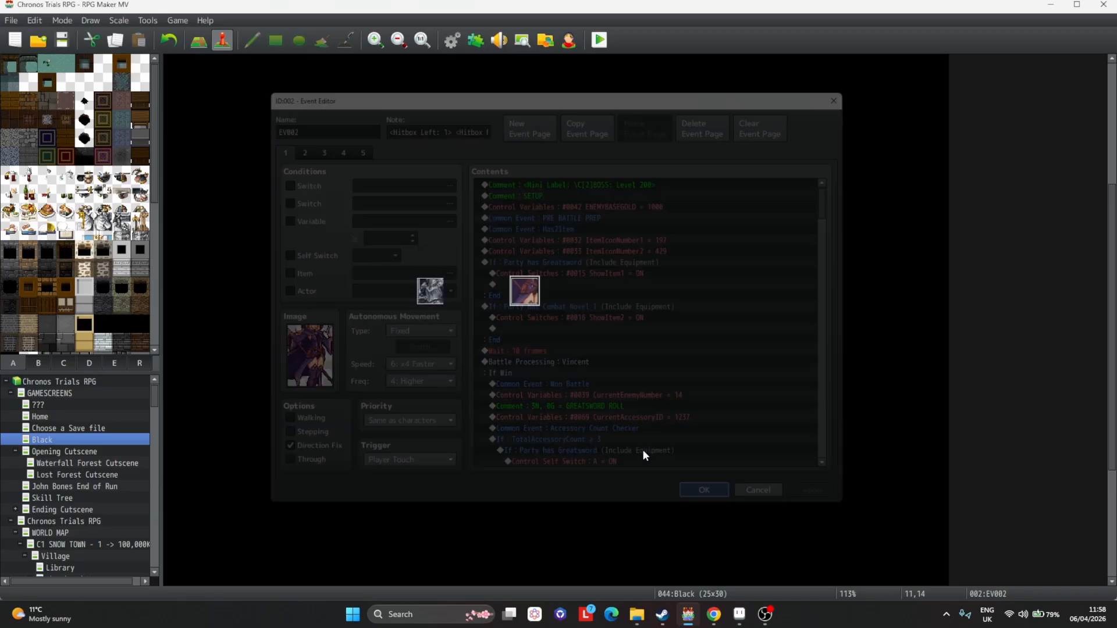
Set the player's starting position just below the new mage event.
right_click(530, 373)
mouse_move(634, 532)
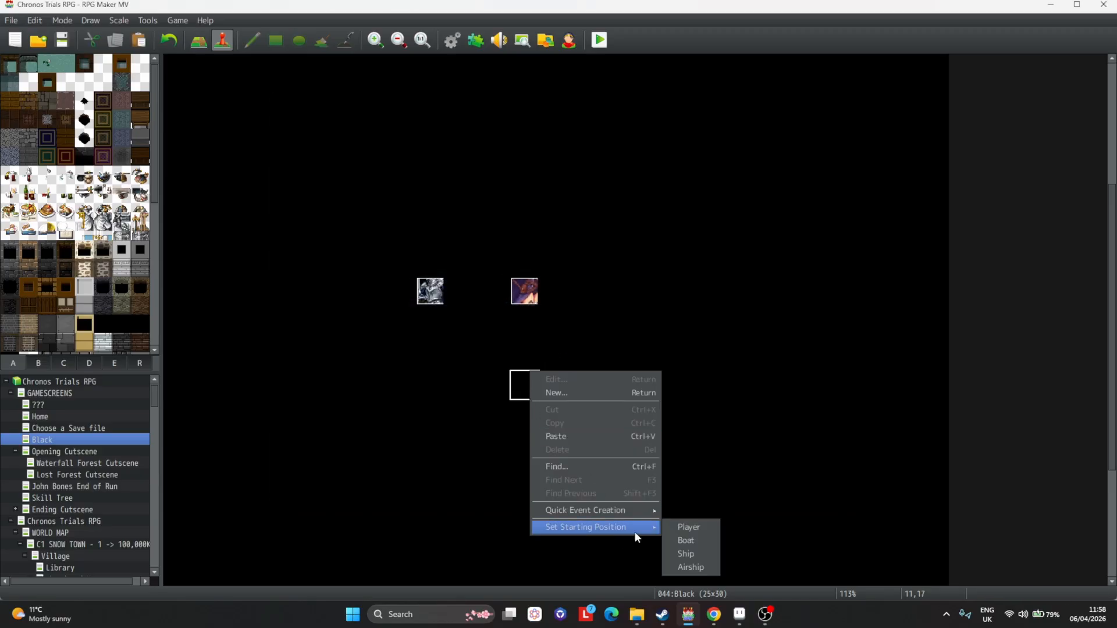
click(698, 526)
Playtest the game in a maximized window to view both boss events, then close it.
click(605, 46)
key(Return)
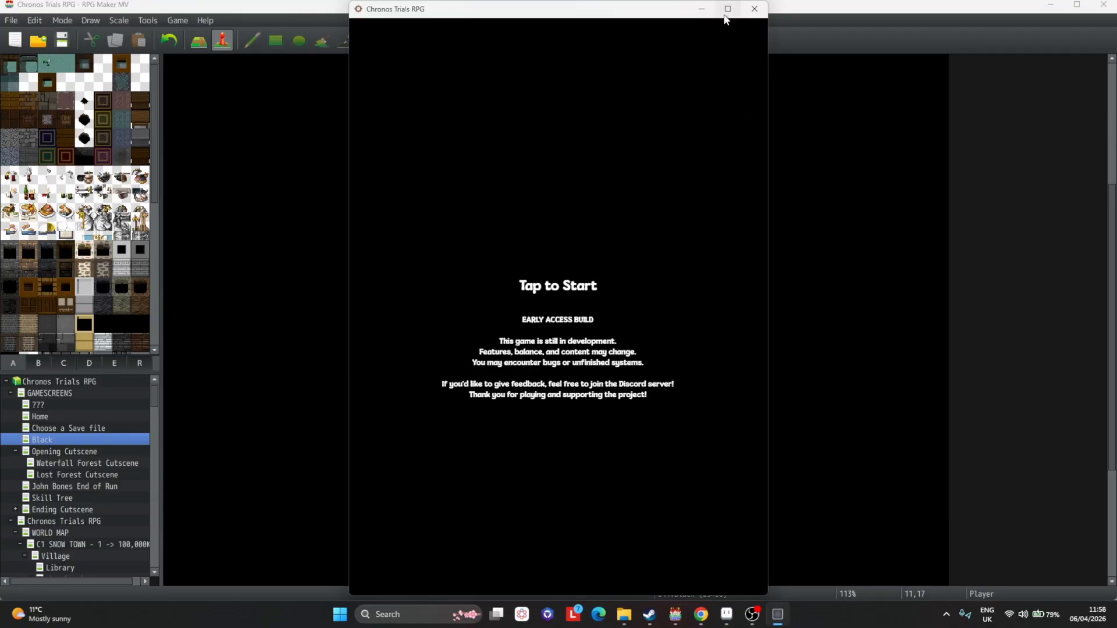
click(727, 9)
click(558, 294)
key(Return)
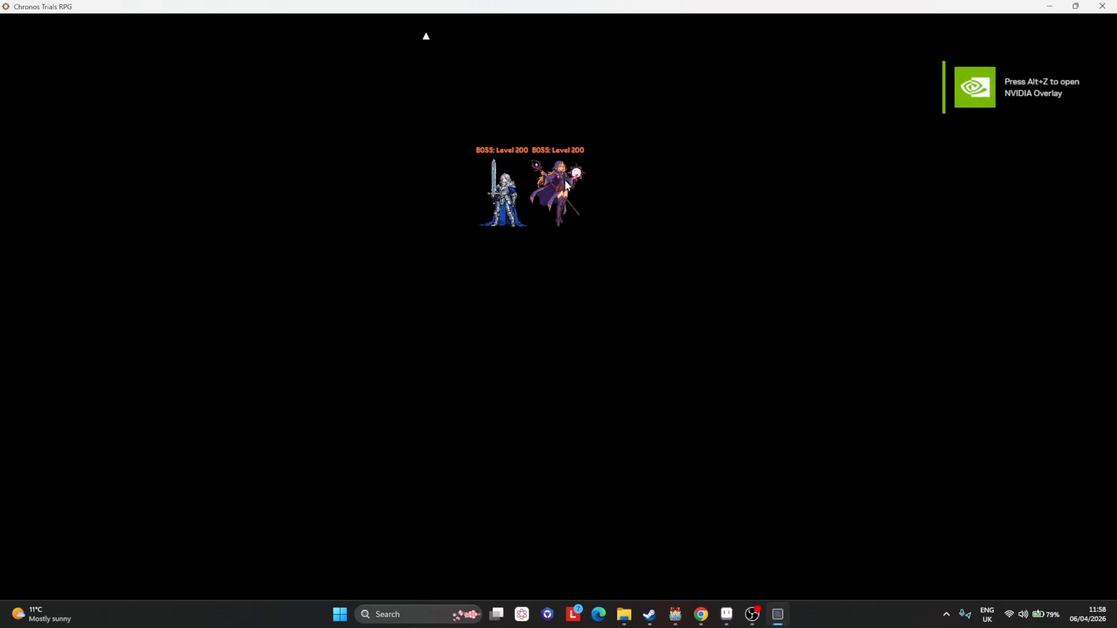
click(1102, 5)
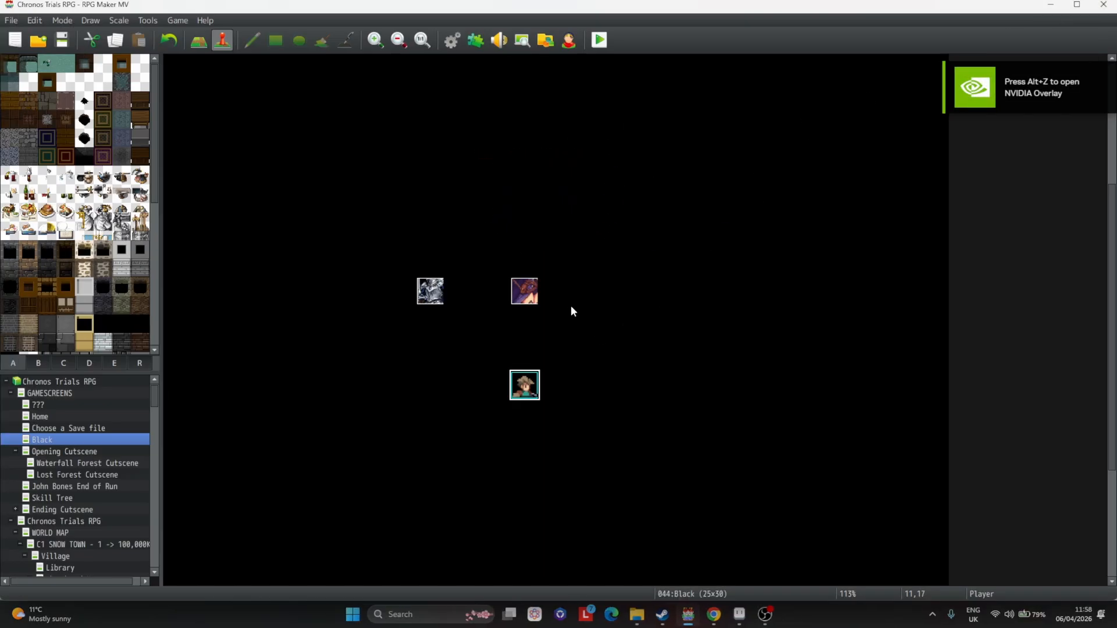
Switch to Aseprite and look through the open files, zooming into the row of blank coloured icons in IconSet.png.
click(738, 618)
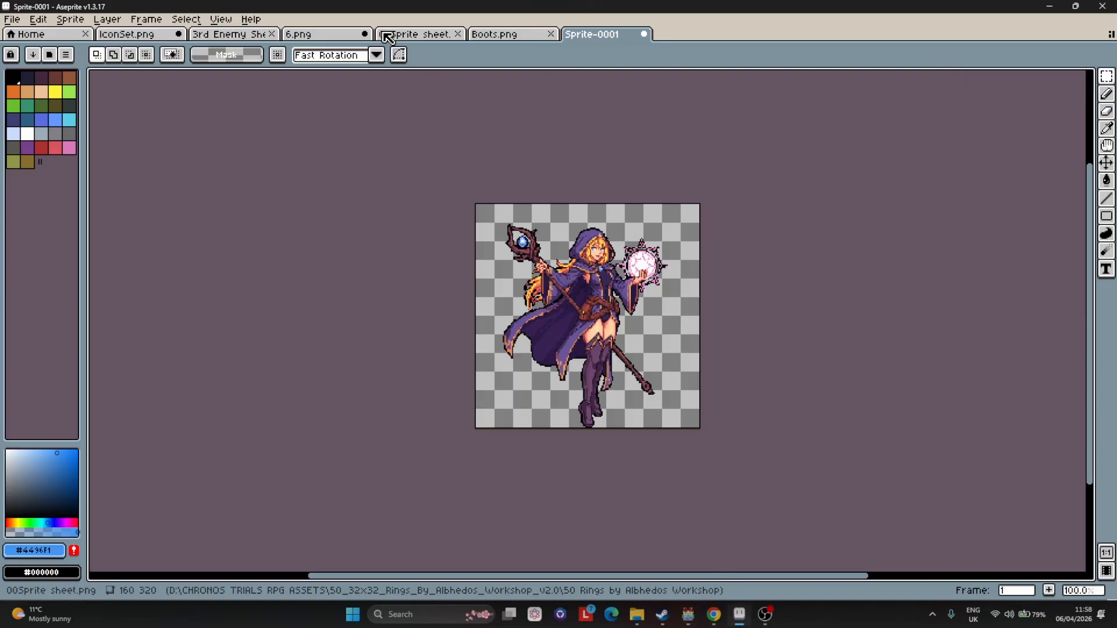
click(507, 35)
click(336, 37)
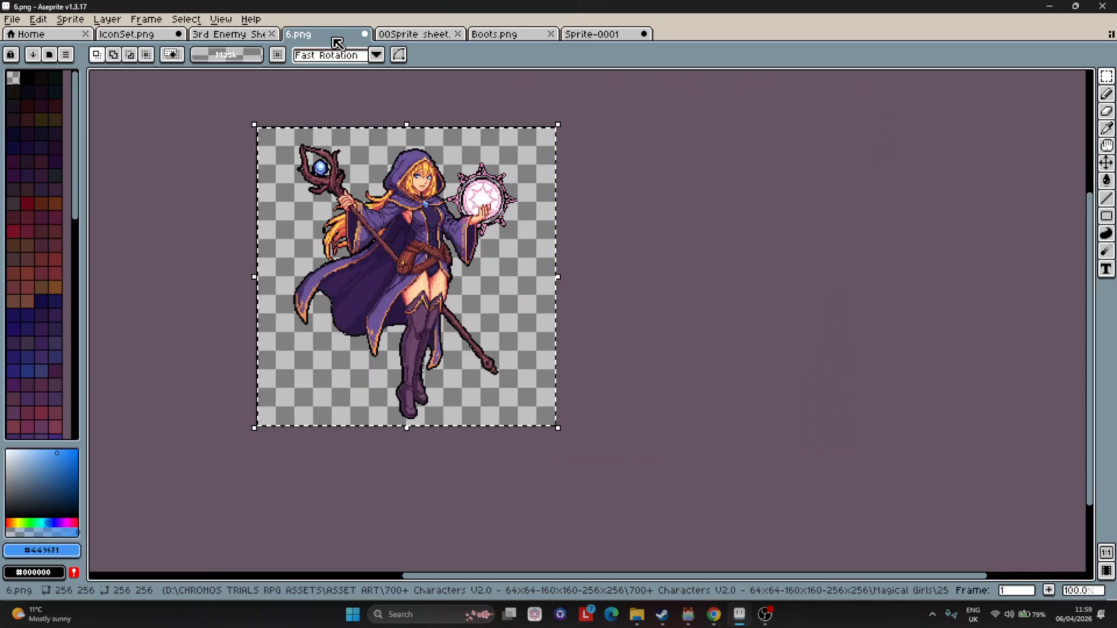
click(415, 37)
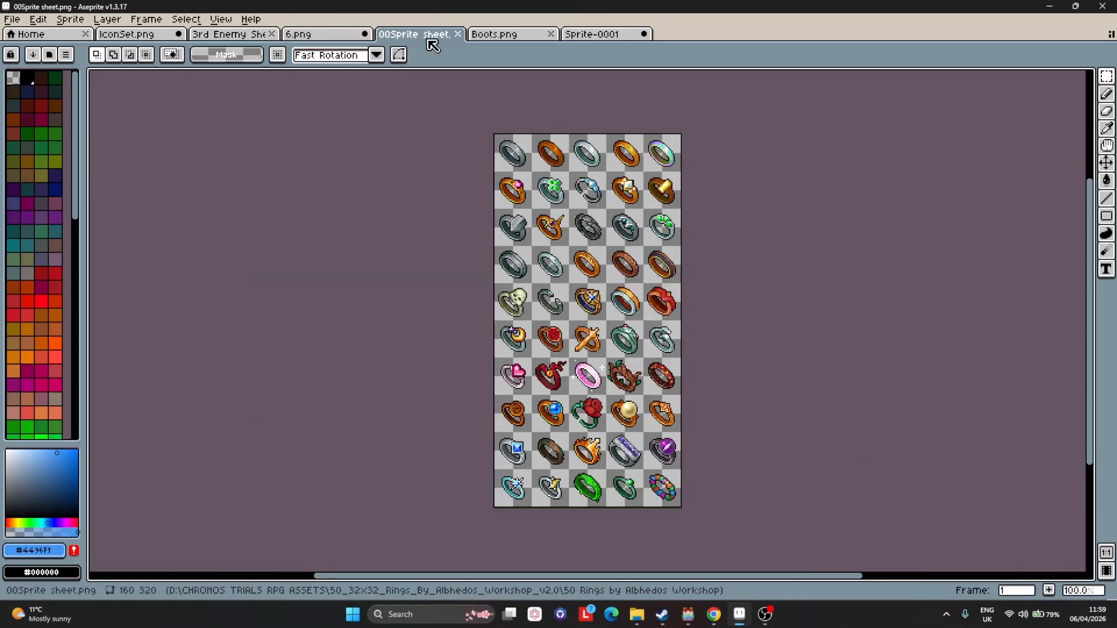
click(500, 36)
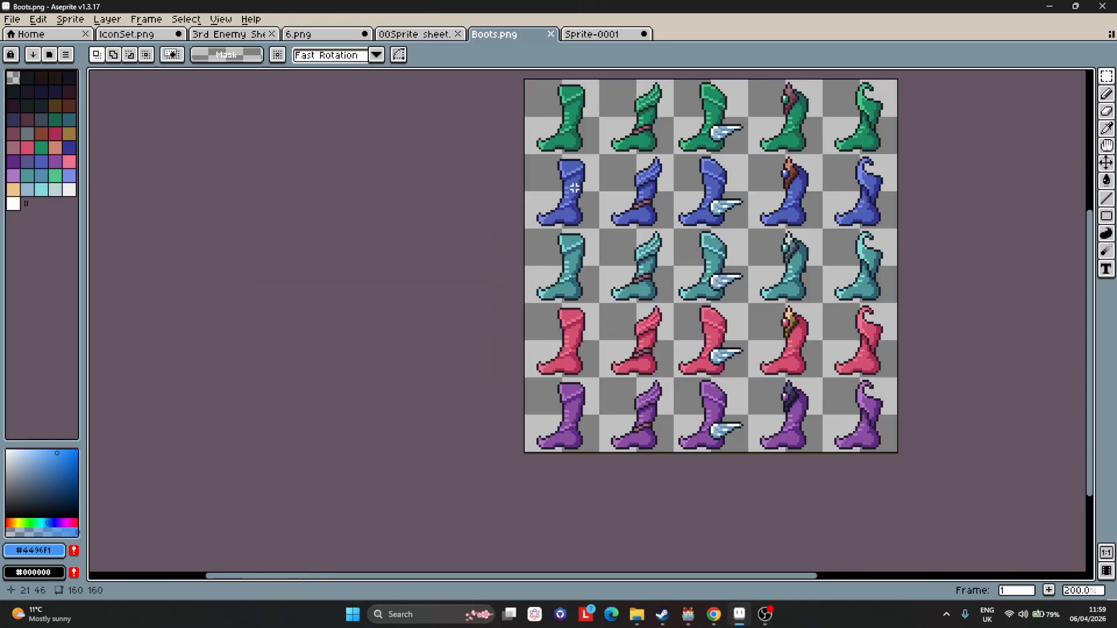
click(451, 35)
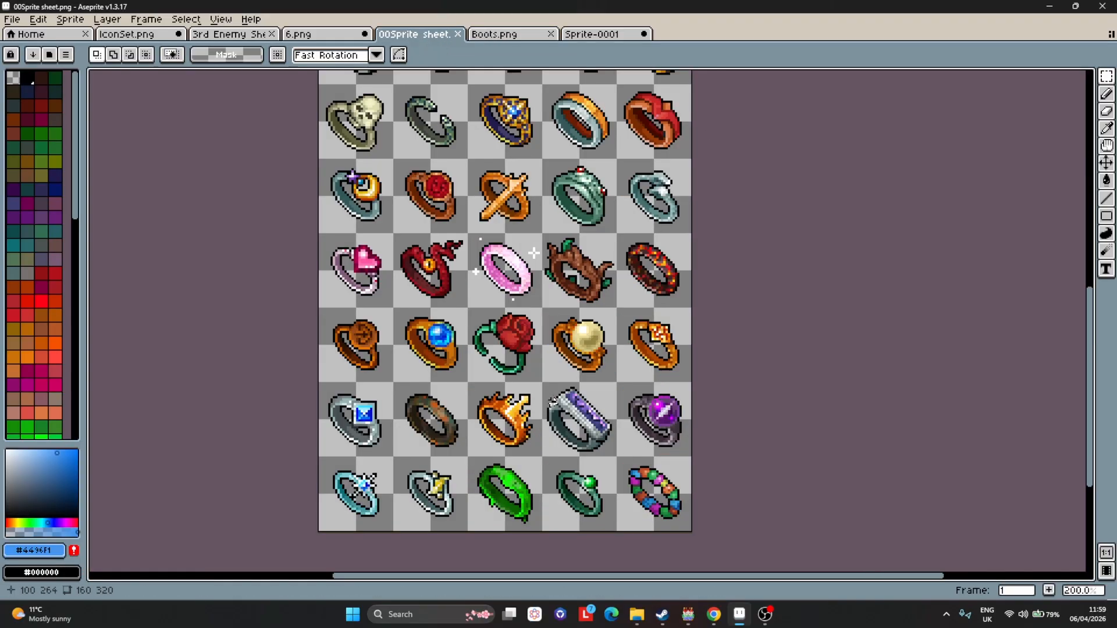
scroll(552, 400, up, 1)
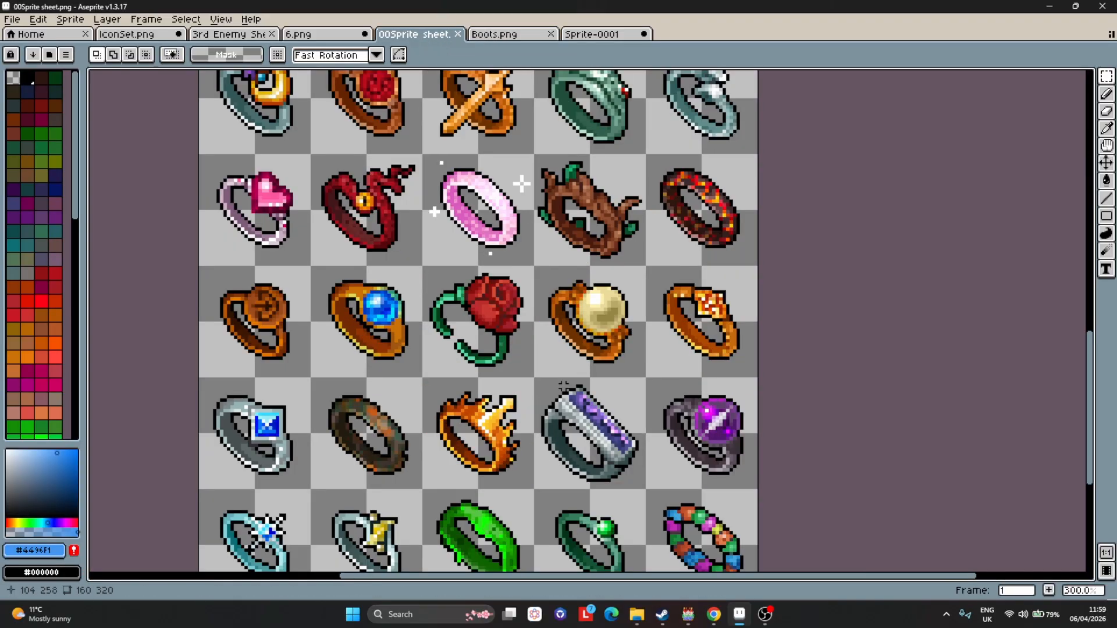
scroll(562, 384, down, 3)
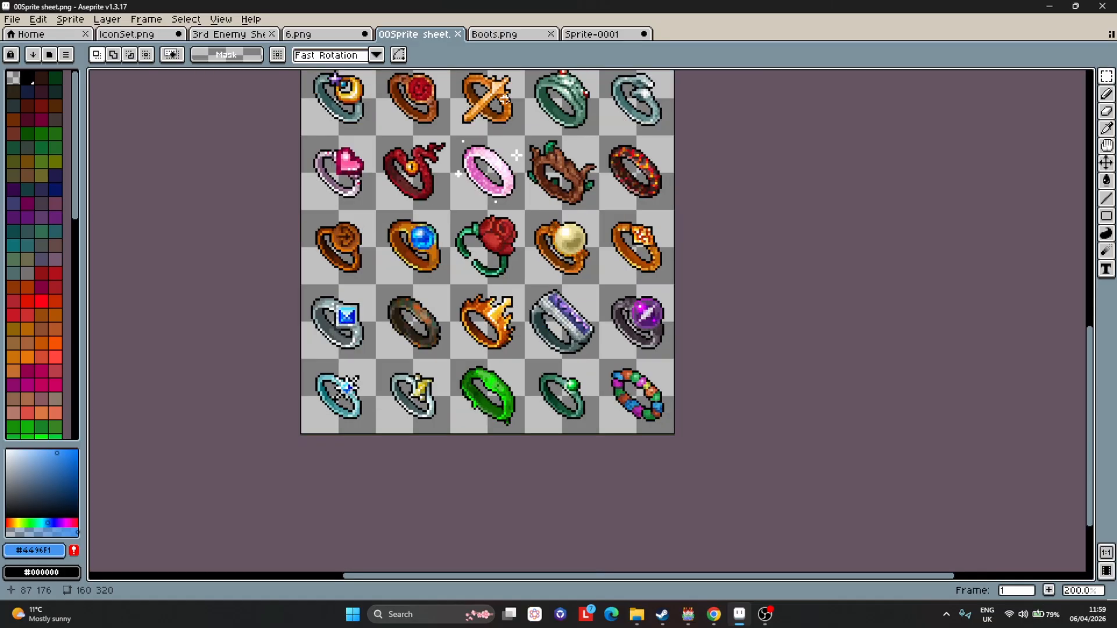
scroll(421, 96, up, 1)
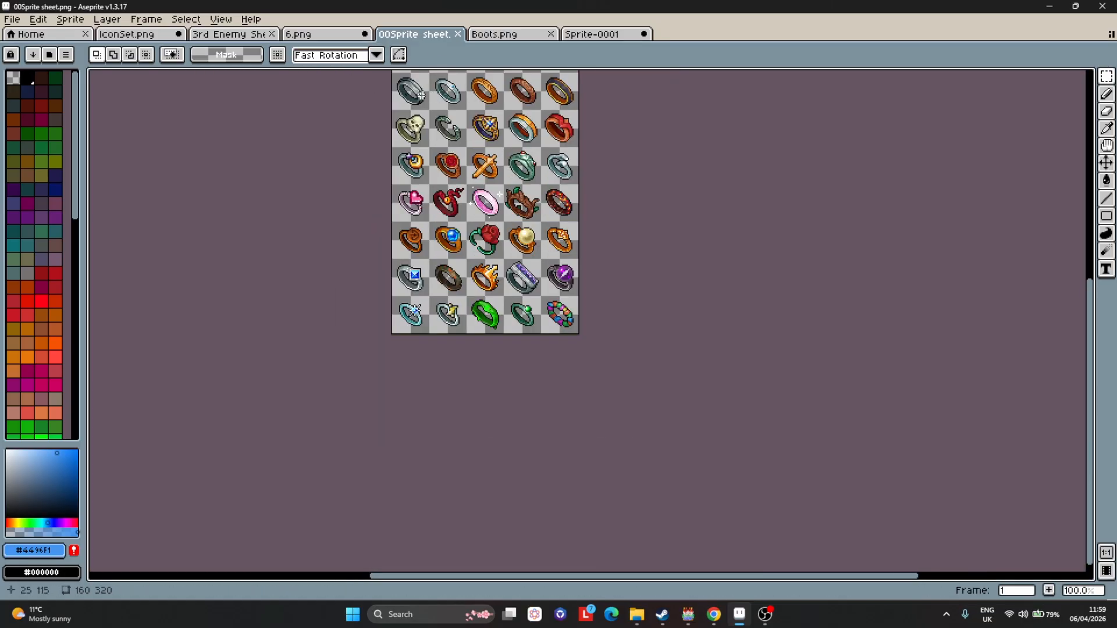
click(138, 36)
scroll(514, 335, up, 1)
scroll(682, 219, down, 1)
scroll(670, 217, up, 1)
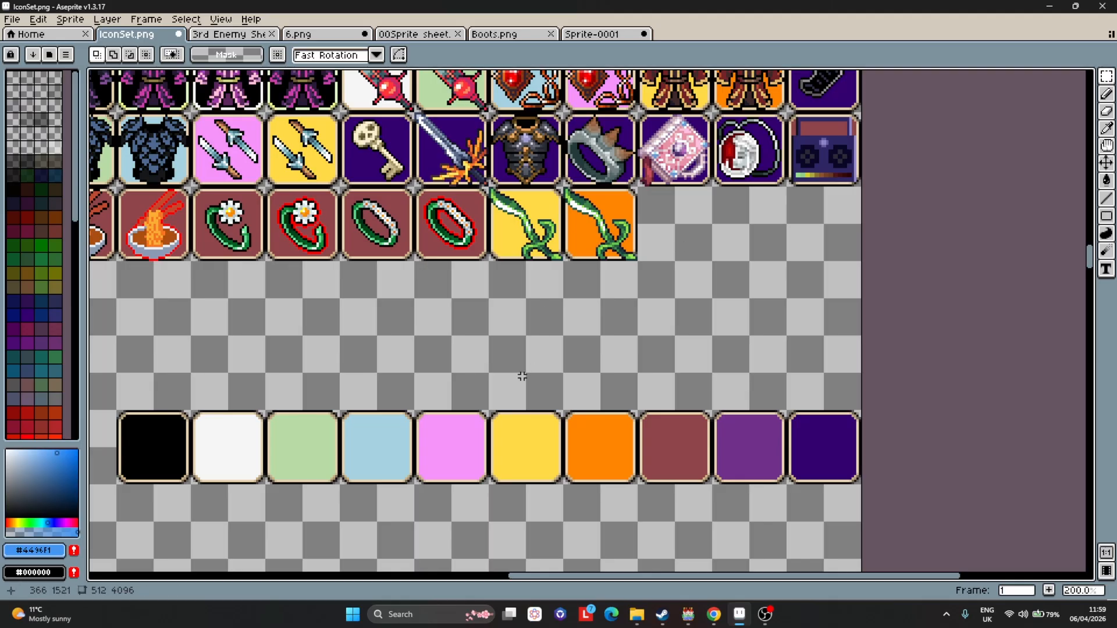
scroll(360, 492, up, 1)
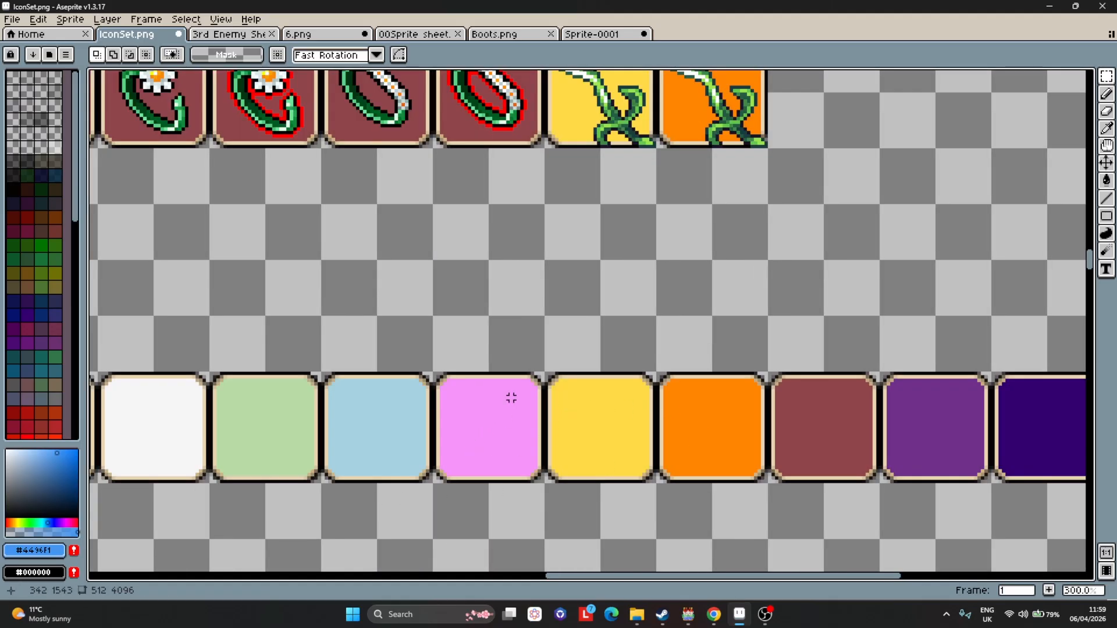
scroll(511, 398, down, 1)
scroll(557, 426, up, 1)
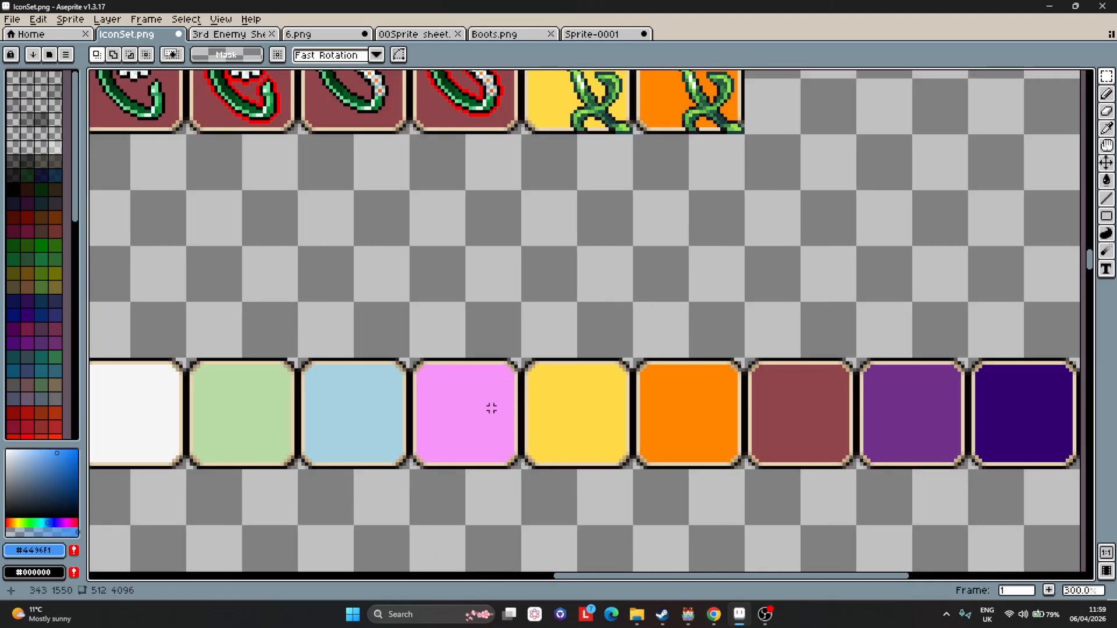
scroll(437, 399, up, 1)
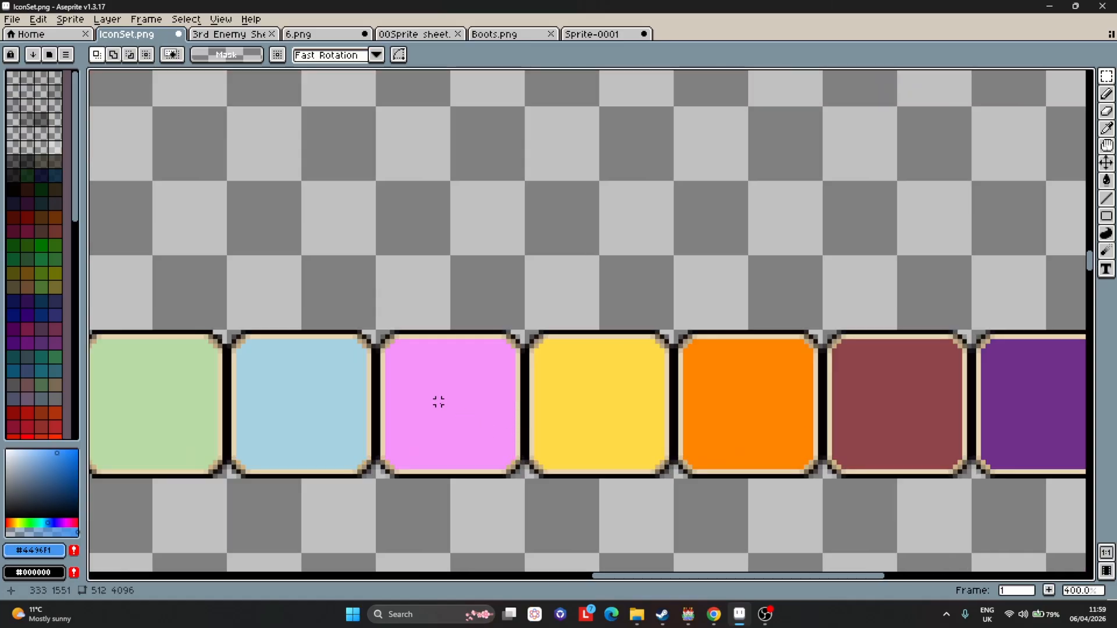
scroll(399, 354, up, 1)
scroll(377, 329, down, 1)
Copy the pink and yellow blank icons and paste them into the empty slots after the vine icons.
drag(377, 330, 675, 478)
scroll(730, 443, up, 1)
key(ctrl+c)
key(ctrl+v)
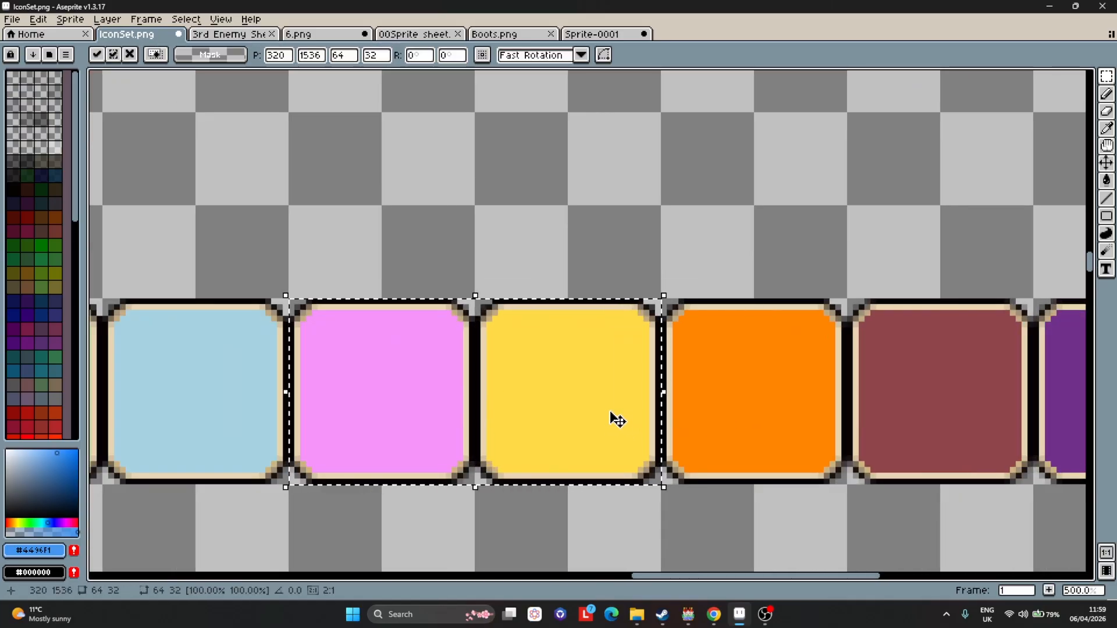
drag(497, 400, 670, 193)
scroll(708, 164, down, 3)
scroll(701, 175, up, 3)
scroll(686, 186, down, 1)
click(717, 324)
Copy the maroon blank icon from the lower row into the empty slot after the pasted yellow icon.
scroll(717, 324, down, 3)
scroll(514, 419, up, 2)
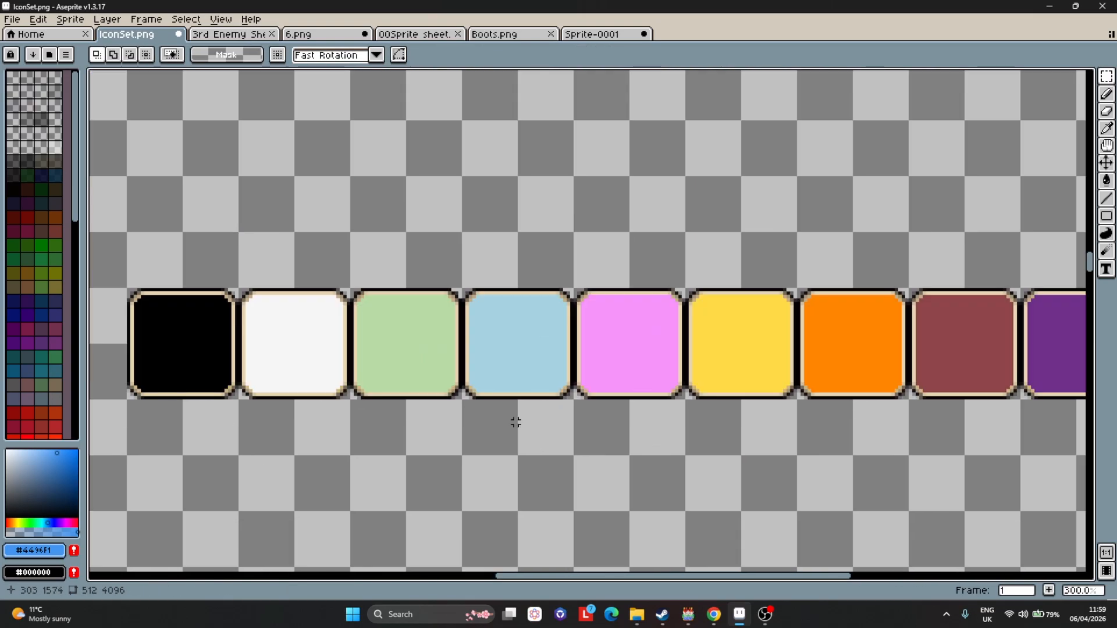
scroll(489, 409, up, 1)
scroll(916, 341, up, 1)
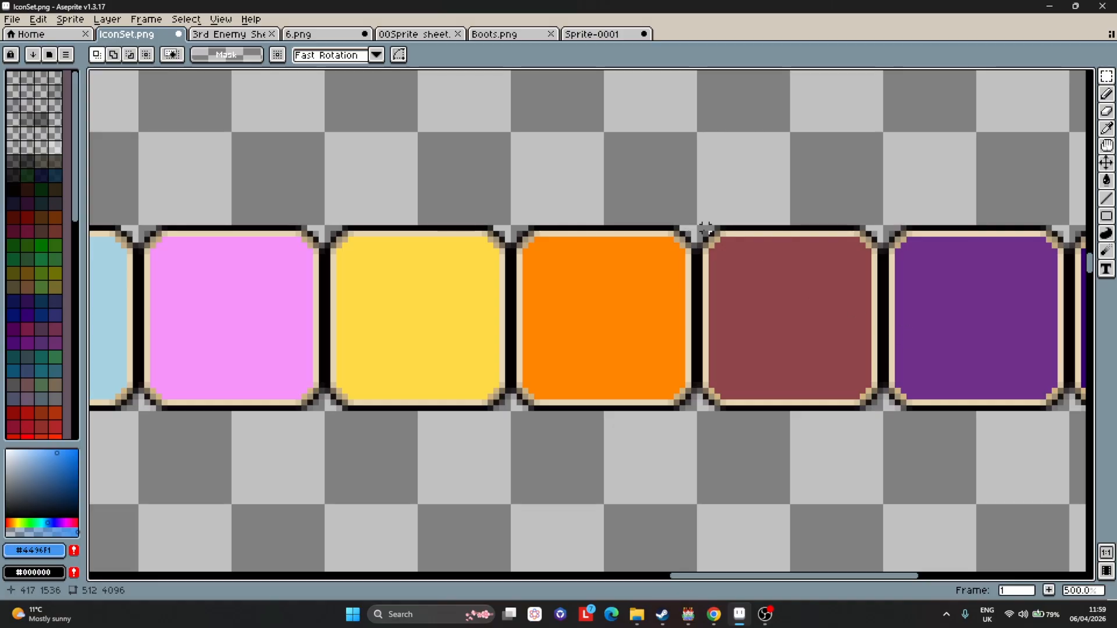
drag(699, 229, 882, 414)
scroll(860, 393, down, 3)
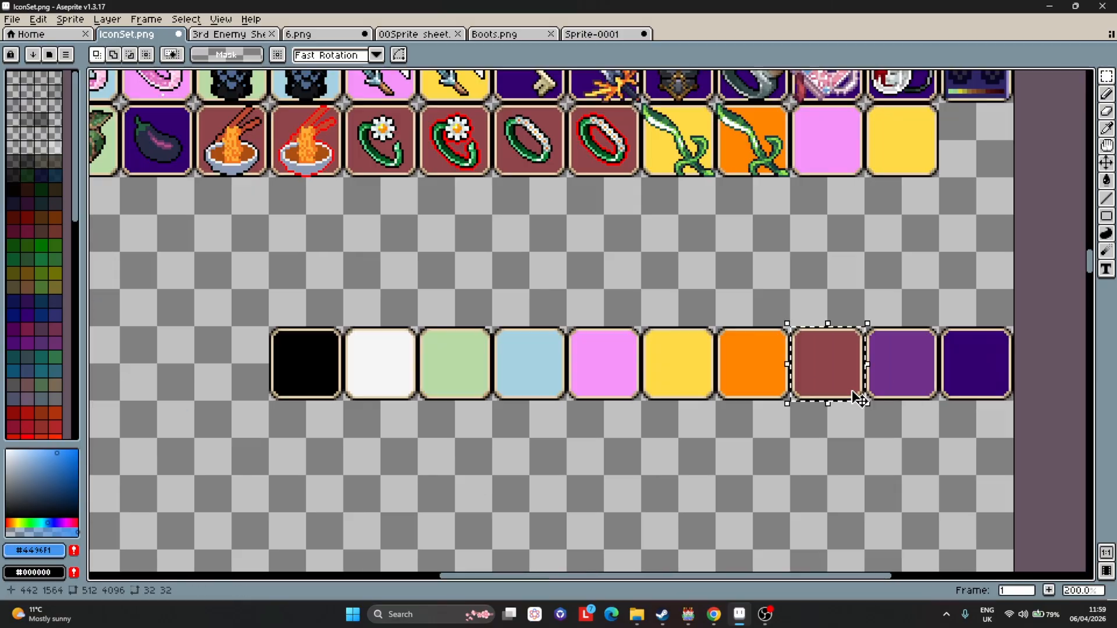
ctrl+drag(855, 343, 989, 164)
Place another maroon blank icon in the first slot of the next icon row.
scroll(1011, 149, up, 3)
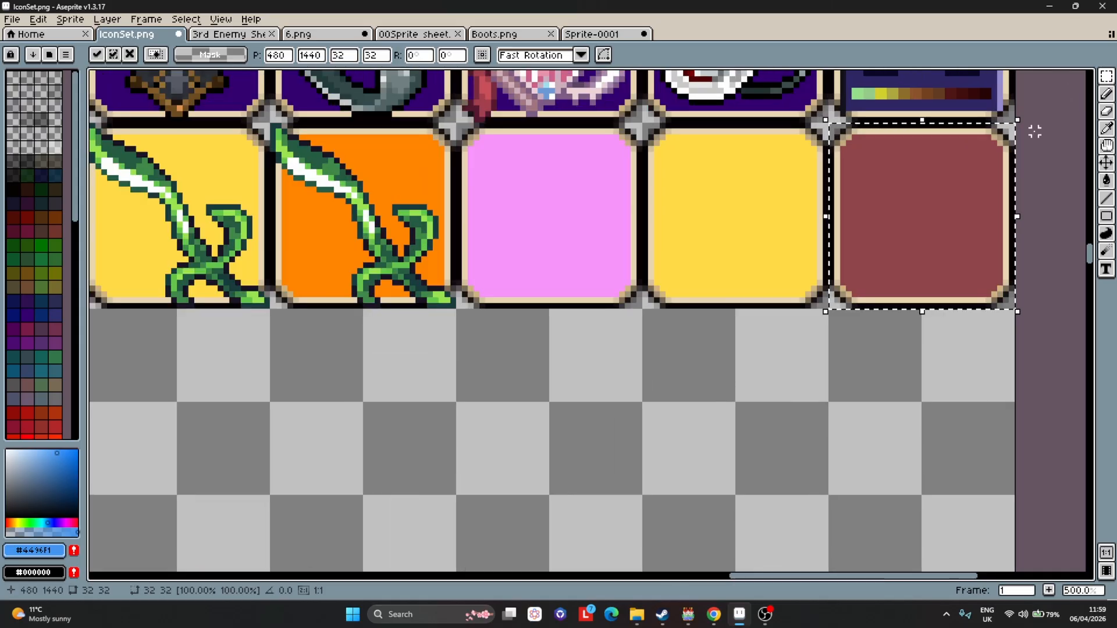
scroll(1034, 146, down, 3)
scroll(997, 218, down, 4)
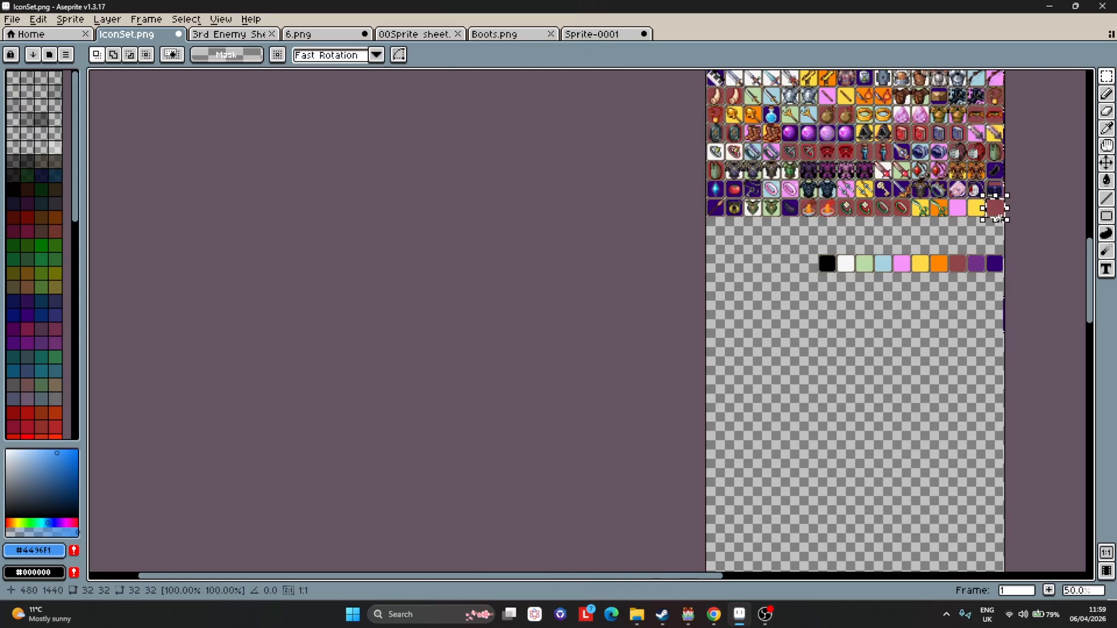
scroll(997, 216, up, 2)
drag(997, 216, 442, 255)
scroll(442, 255, up, 5)
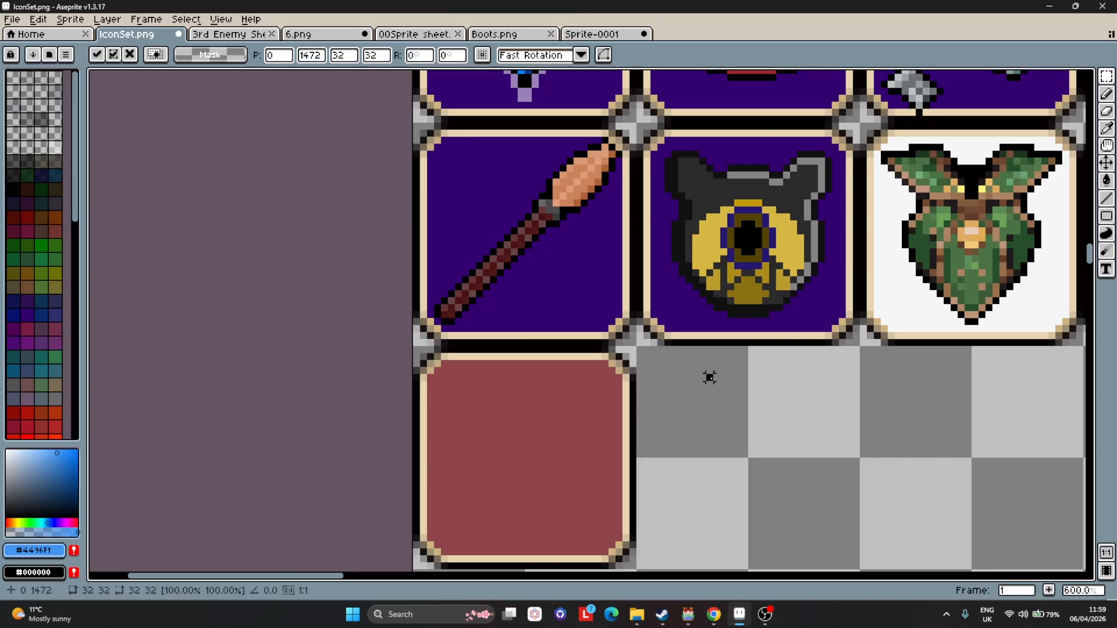
click(687, 381)
Copy the plain purple boot from Boots.png and paste it onto IconSet just below the new blank icons.
scroll(677, 382, down, 3)
scroll(677, 382, down, 3)
scroll(901, 364, up, 10)
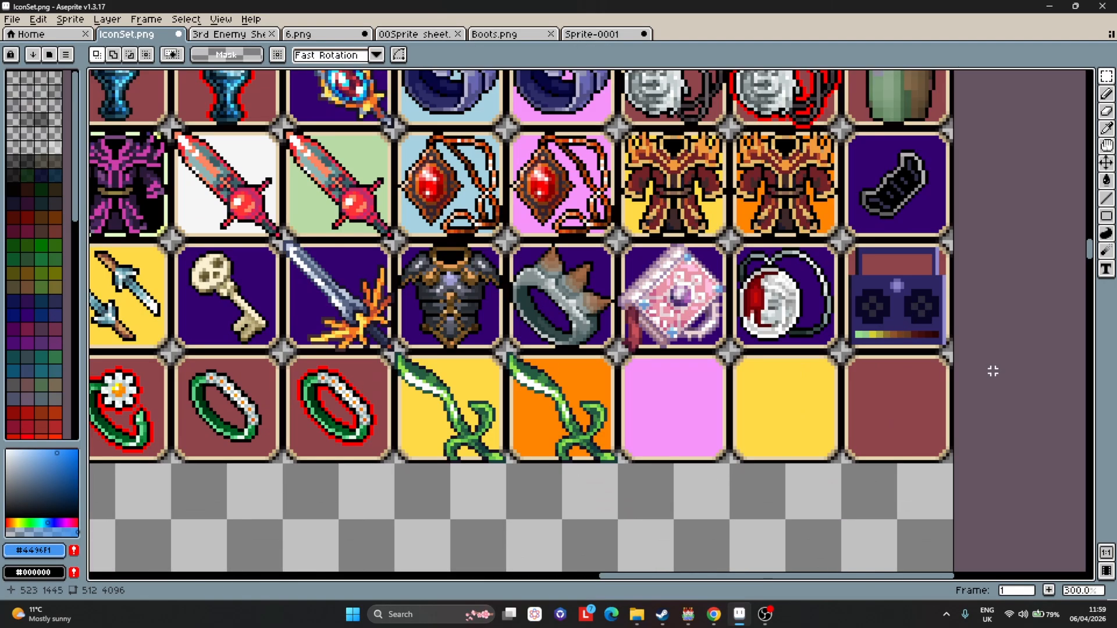
scroll(865, 411, down, 4)
click(511, 34)
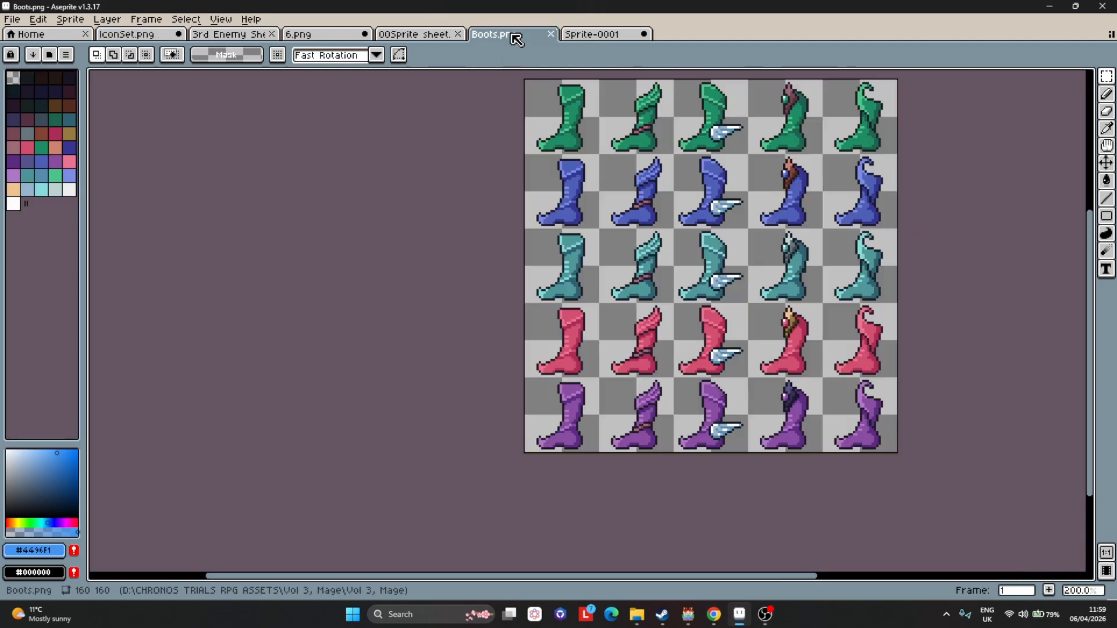
scroll(653, 357, up, 4)
drag(417, 299, 201, 522)
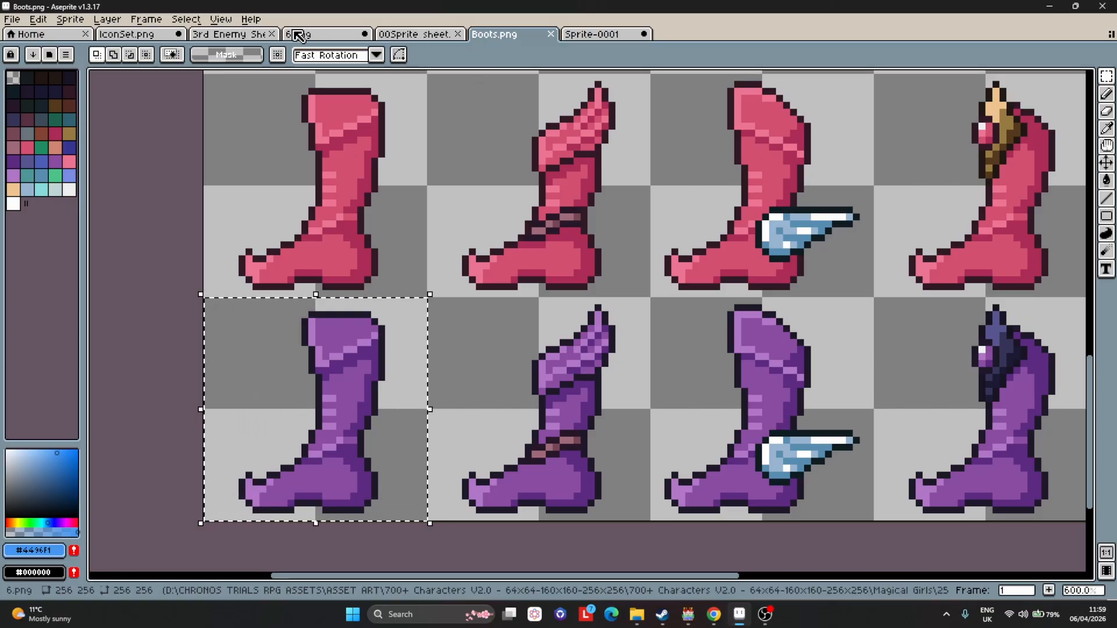
click(329, 34)
key(1)
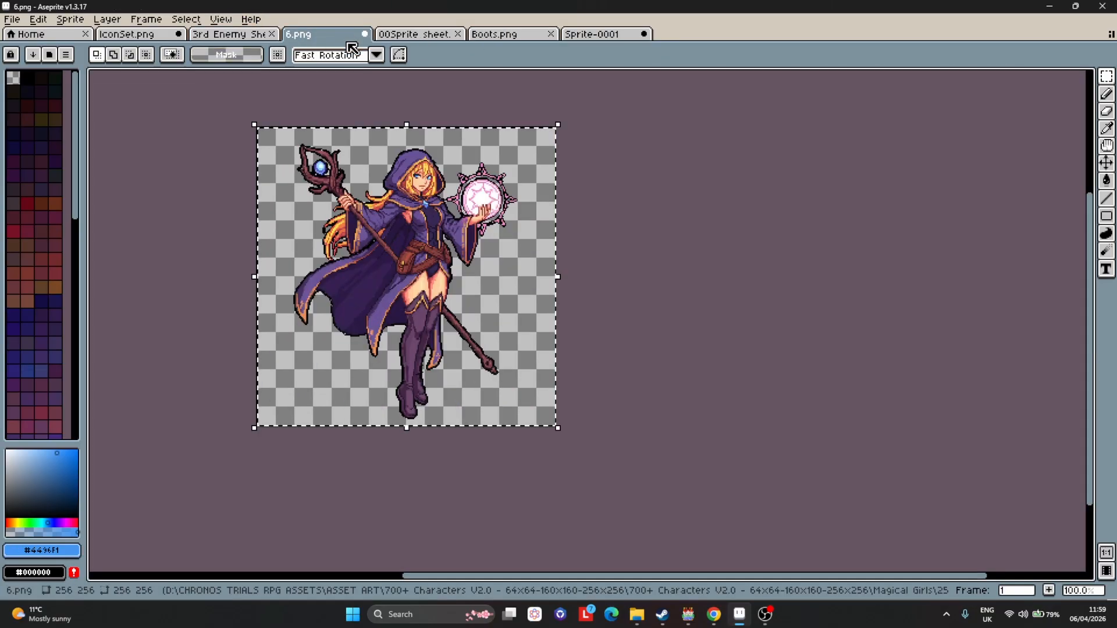
click(437, 35)
click(134, 34)
scroll(708, 406, down, 3)
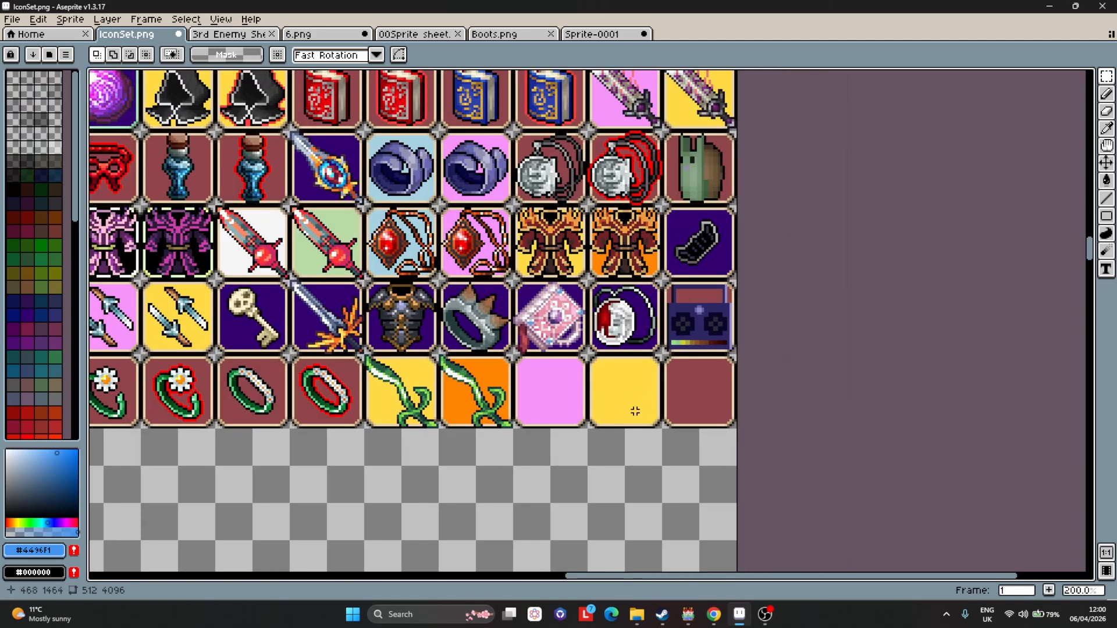
scroll(631, 377, up, 2)
key(ctrl+v)
scroll(471, 540, up, 1)
drag(472, 540, 469, 362)
click(681, 384)
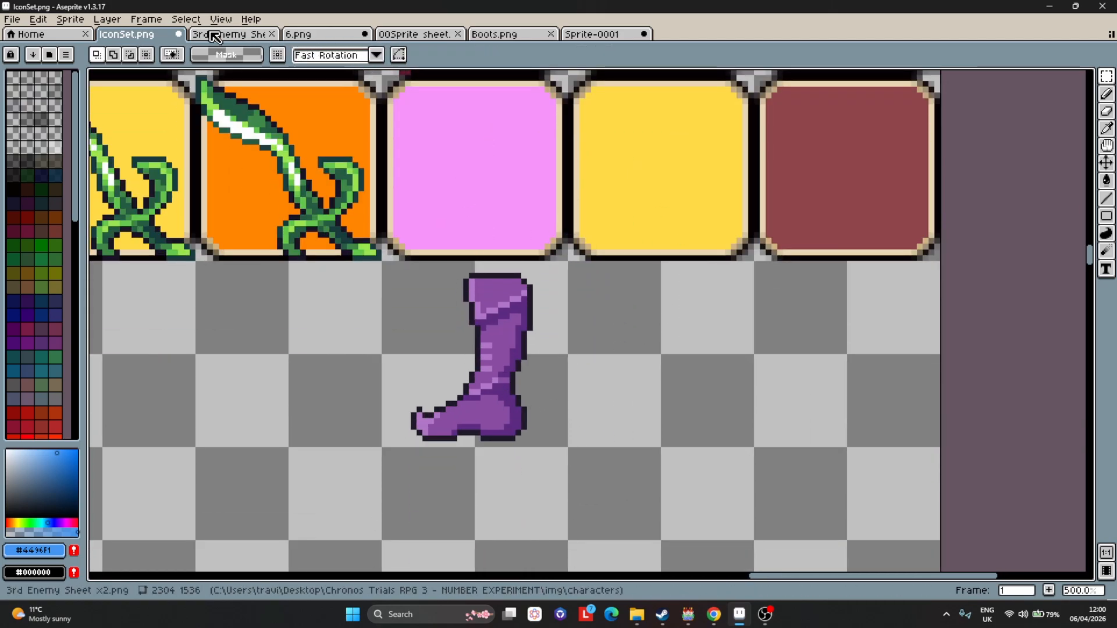
Sample the orange trim colour from the hooded mage in the enemy sheet and adjust it to a slightly darker orange.
click(230, 35)
scroll(372, 349, up, 3)
scroll(510, 246, up, 2)
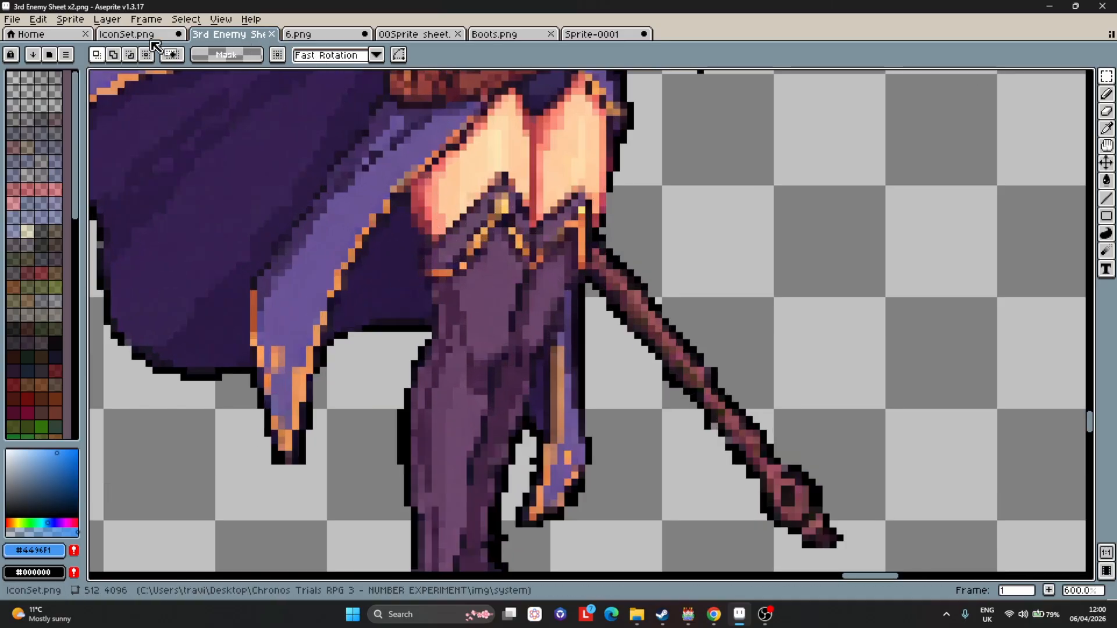
click(127, 35)
scroll(512, 336, up, 2)
scroll(557, 283, up, 3)
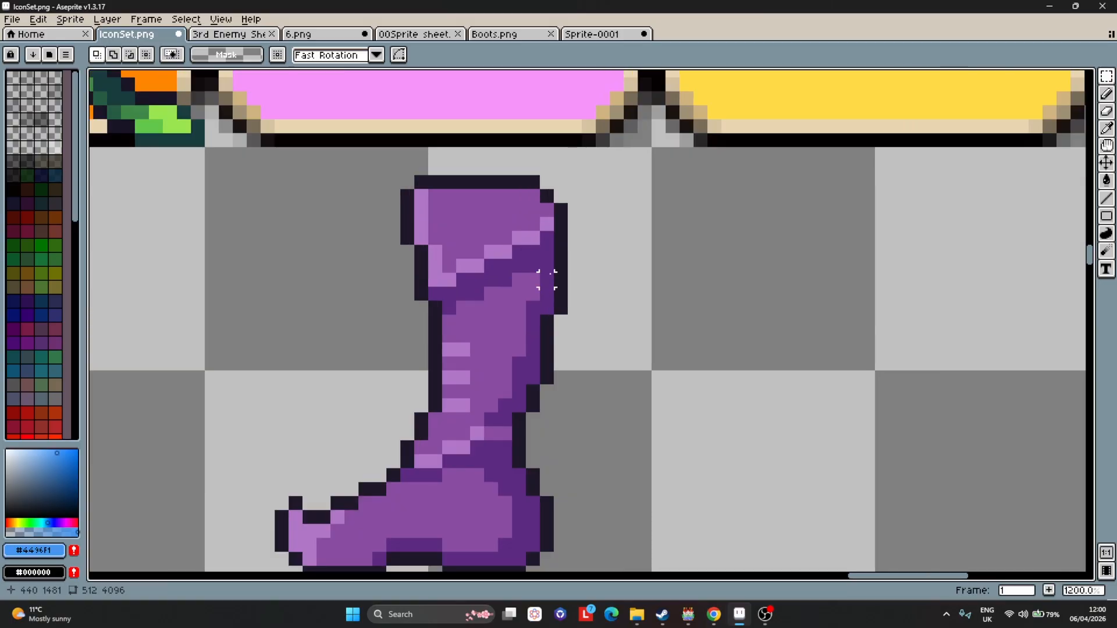
scroll(627, 185, down, 1)
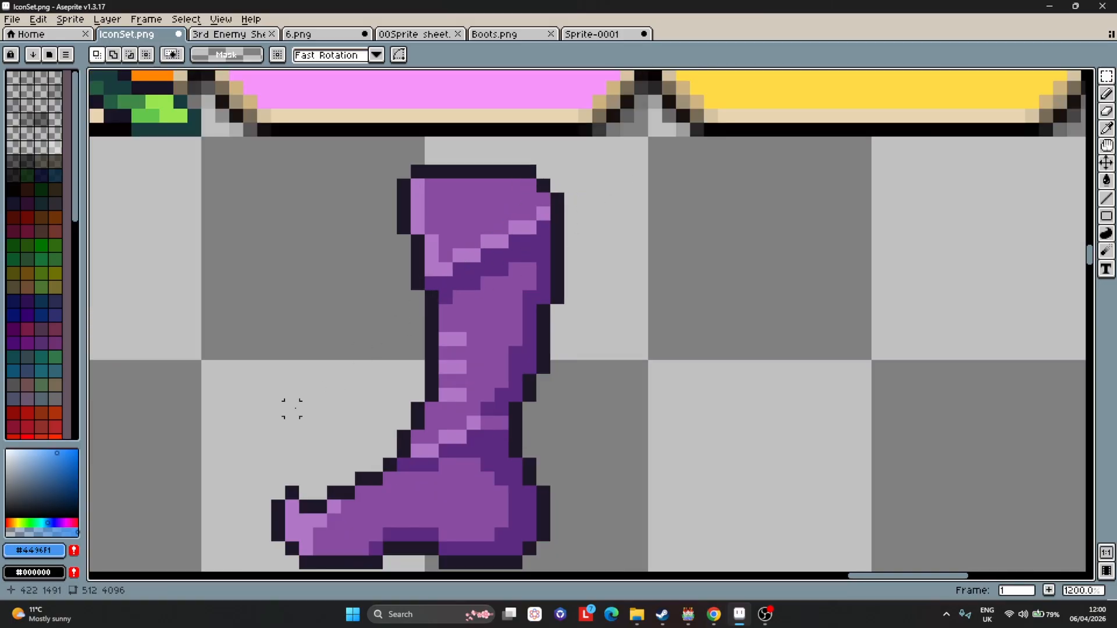
scroll(594, 209, down, 1)
alt+click(699, 110)
click(61, 459)
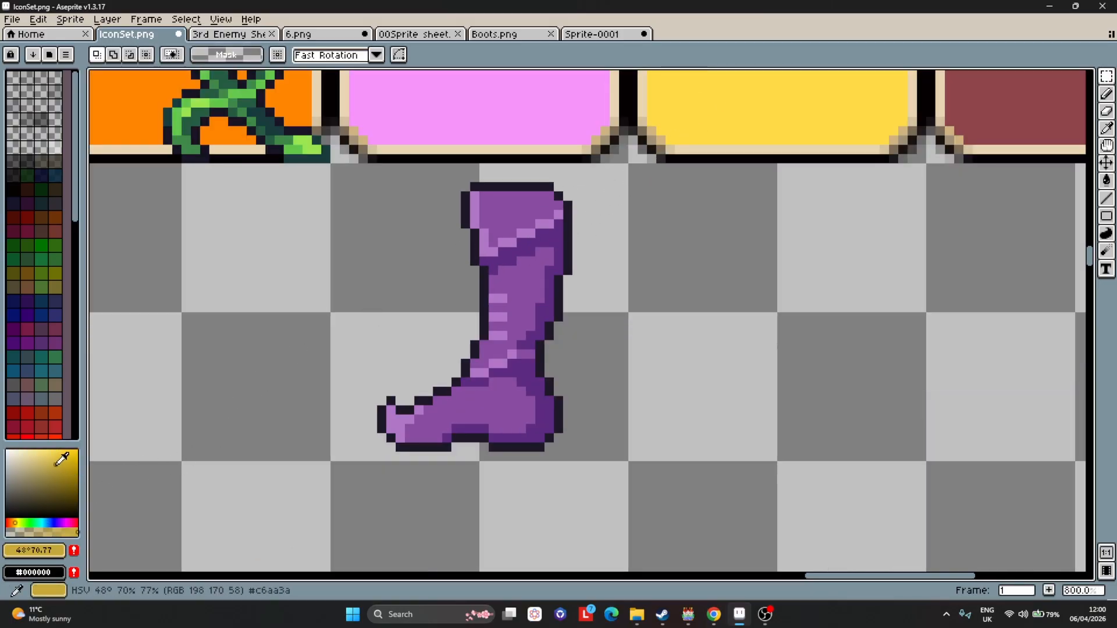
drag(61, 459, 70, 459)
click(230, 34)
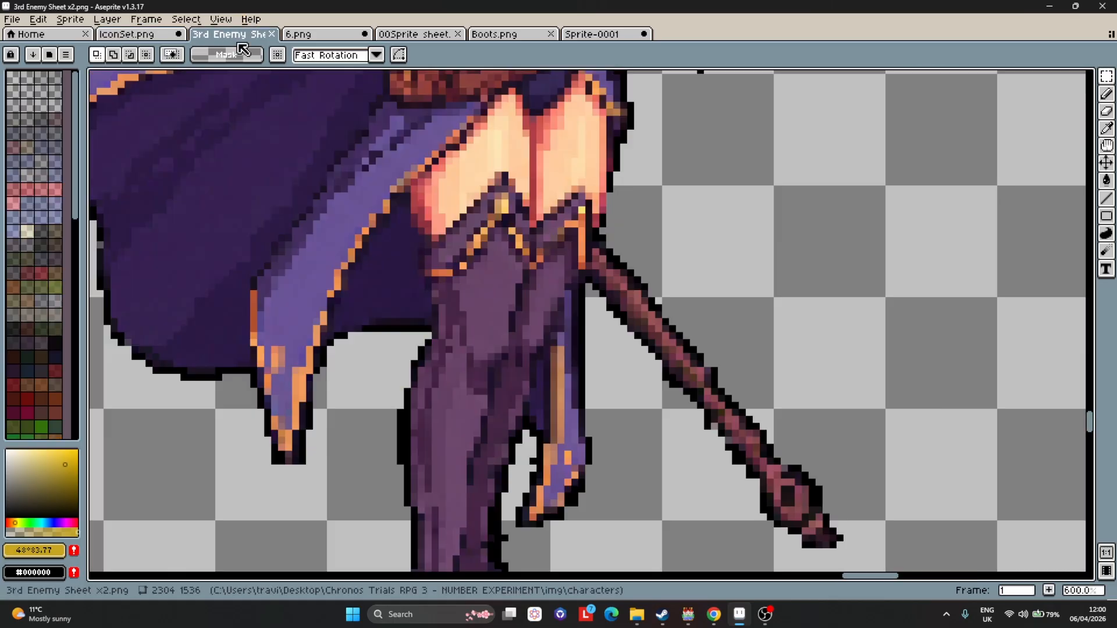
alt+click(485, 233)
click(137, 34)
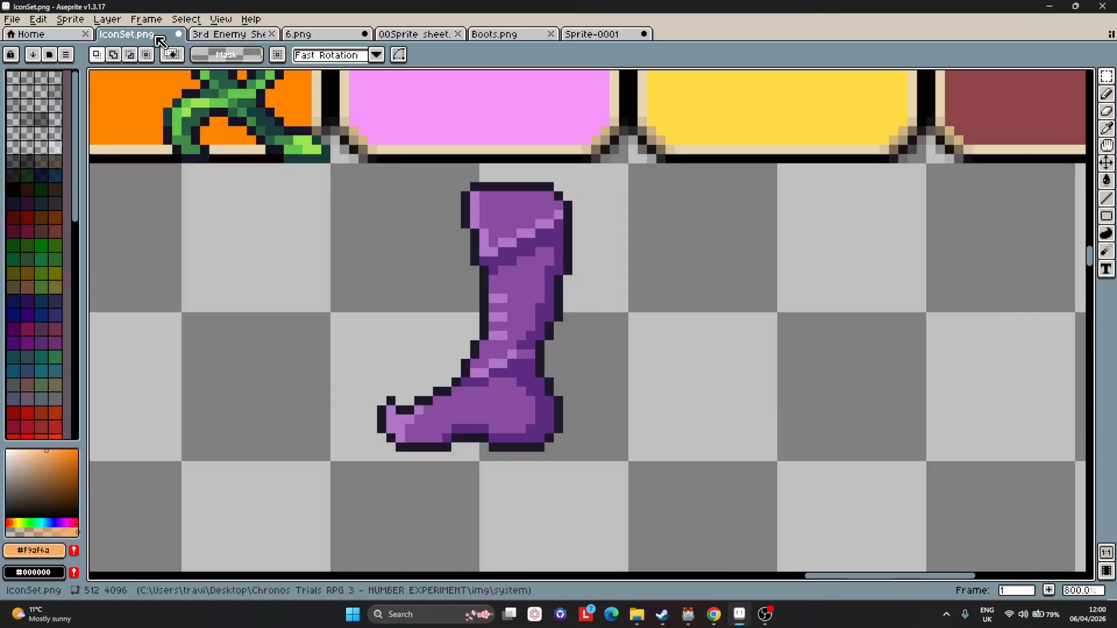
click(56, 458)
click(56, 461)
scroll(541, 252, up, 3)
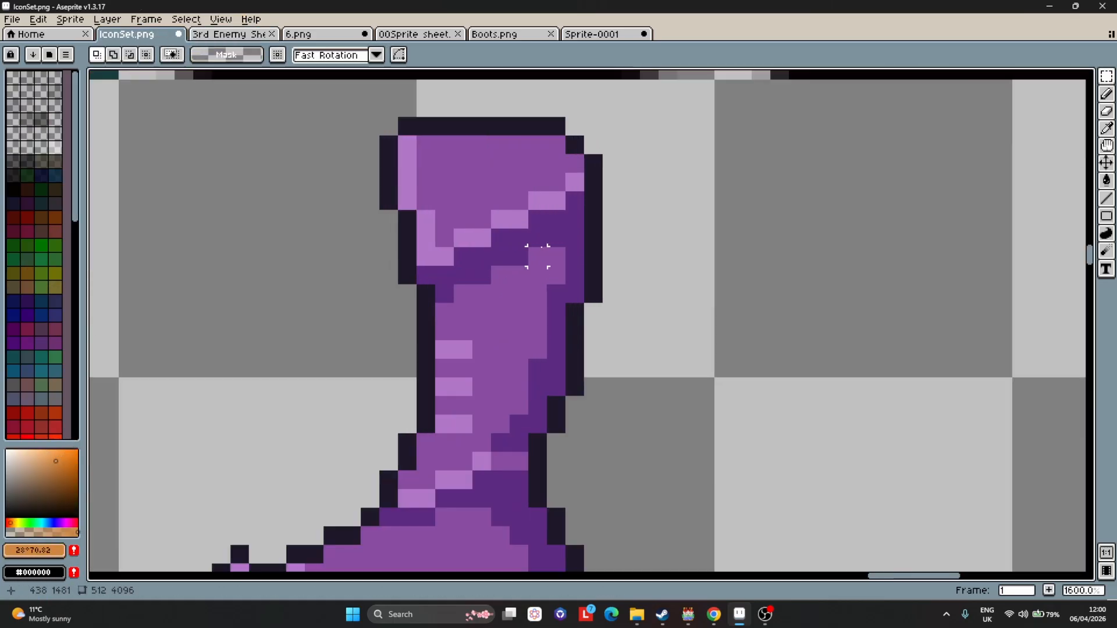
Draw an orange strap diagonally across the top of the pasted boot with the Pencil.
key(b)
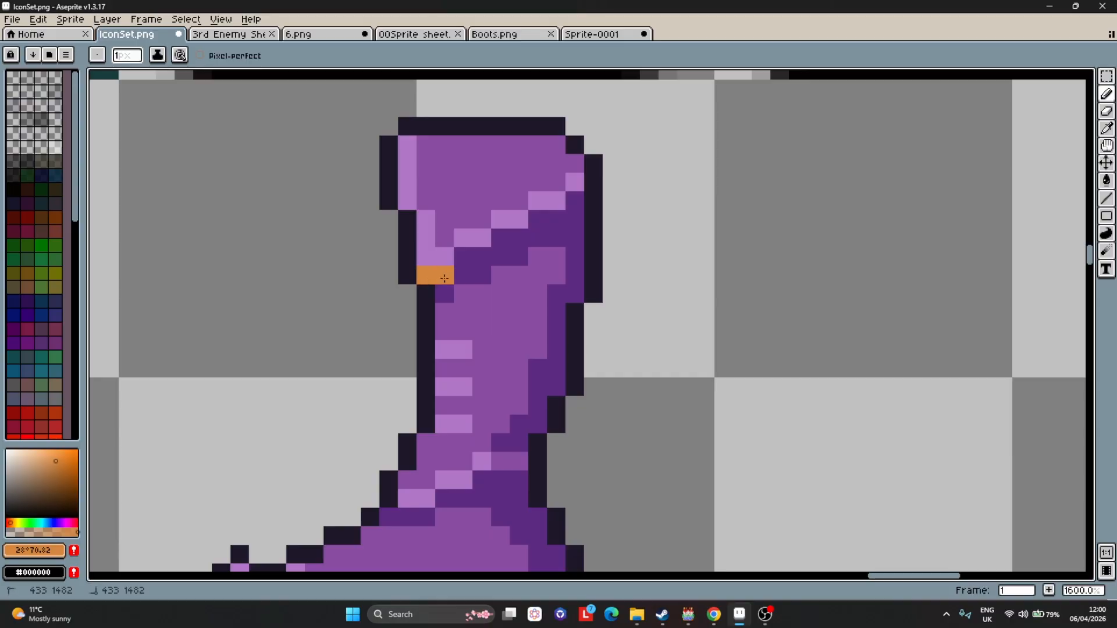
drag(444, 278, 575, 201)
scroll(594, 256, down, 4)
scroll(606, 303, up, 3)
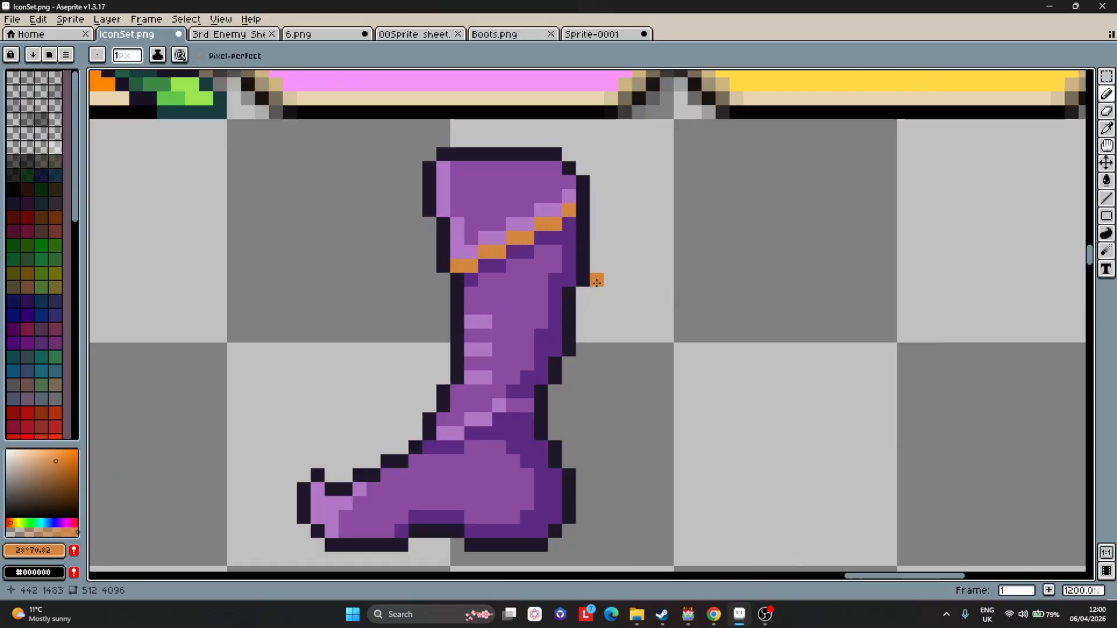
scroll(558, 281, up, 3)
scroll(449, 183, down, 1)
Pick a darker brown and draw a shadow line just beneath the boot's orange strap.
key(i)
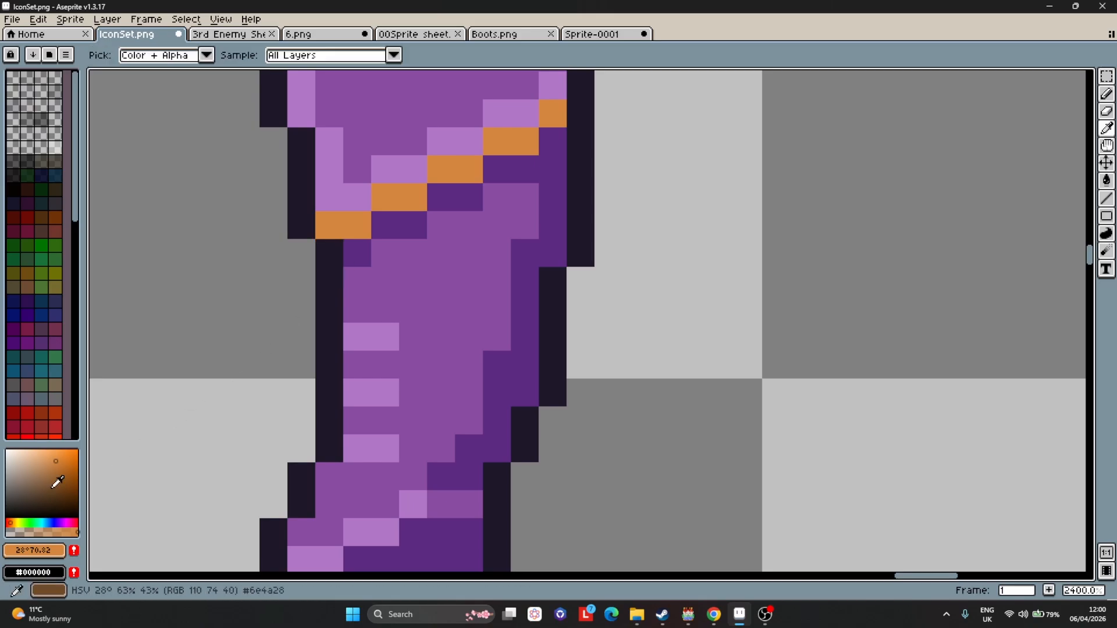
alt+click(359, 218)
drag(60, 469, 61, 482)
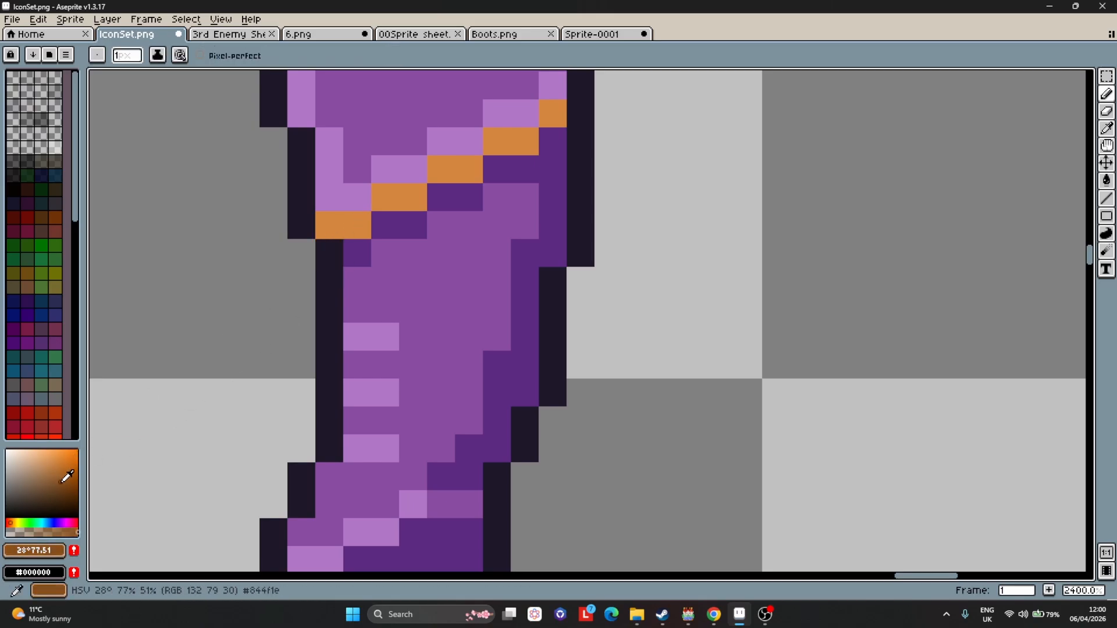
drag(356, 254, 553, 141)
scroll(580, 253, down, 4)
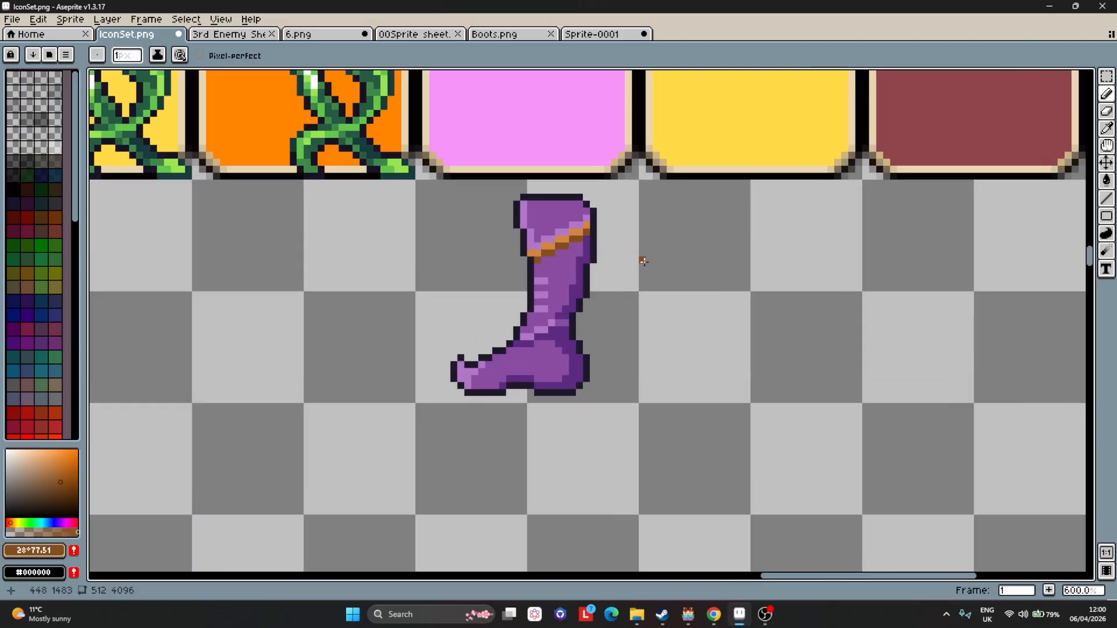
Duplicate the finished boot and shift the copy one icon slot to the right.
click(11, 19)
click(42, 79)
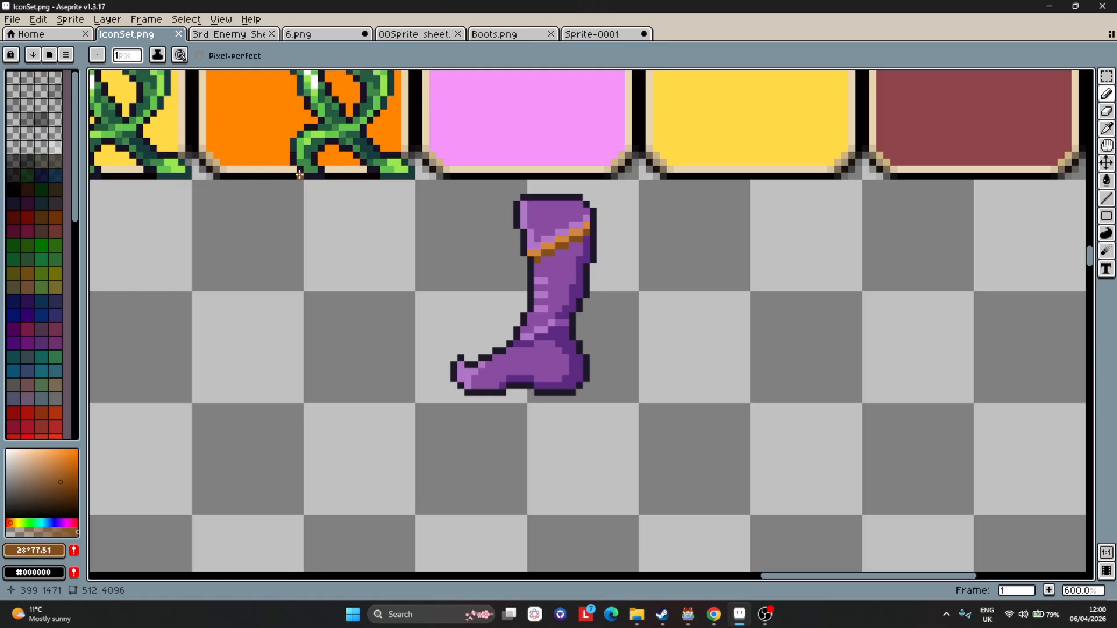
key(m)
mouse_move(638, 401)
mouse_down()
mouse_move(433, 246)
mouse_move(419, 184)
mouse_up()
key(ctrl+c)
key(ctrl+v)
key(shift+Right)
key(shift+Right)
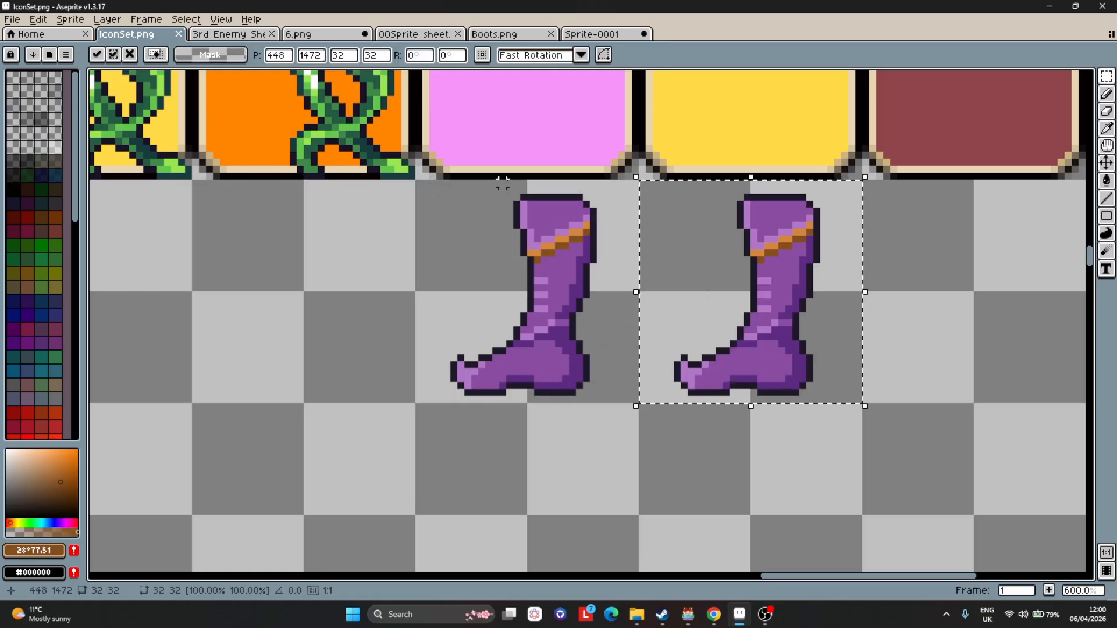
key(Return)
Select both boots and move them up onto the pink and yellow blank icons.
drag(859, 398, 417, 182)
key(shift+Up)
scroll(520, 230, down, 1)
scroll(520, 230, down, 2)
scroll(582, 153, up, 3)
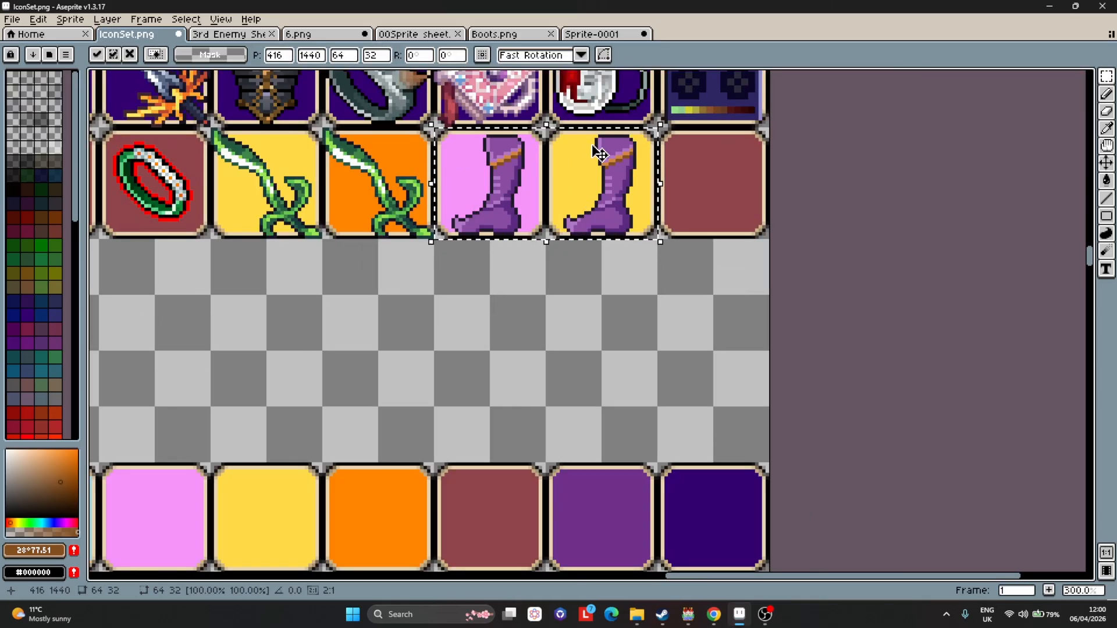
key(Up)
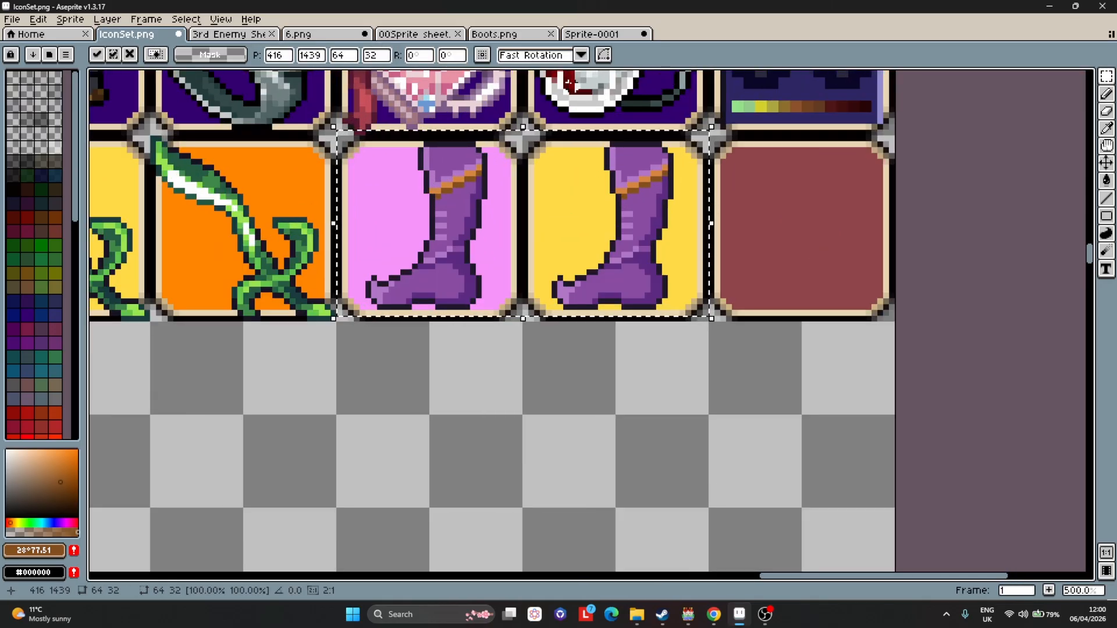
click(658, 402)
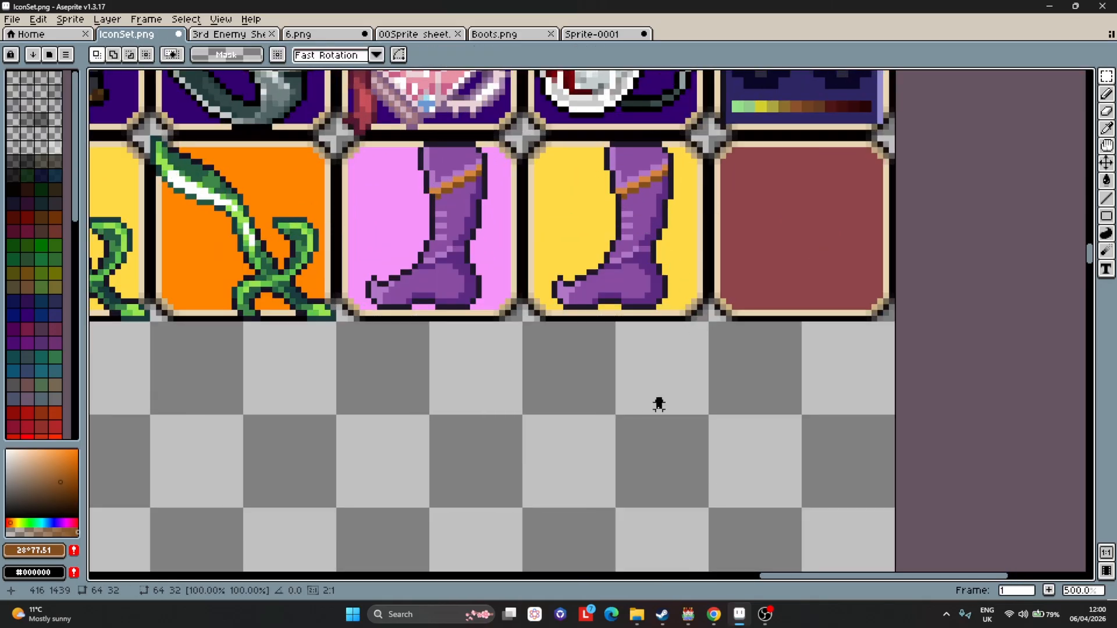
click(611, 382)
Look through the other open sprite files, including the ring sheet and the mage portrait.
scroll(450, 208, down, 2)
scroll(628, 260, up, 1)
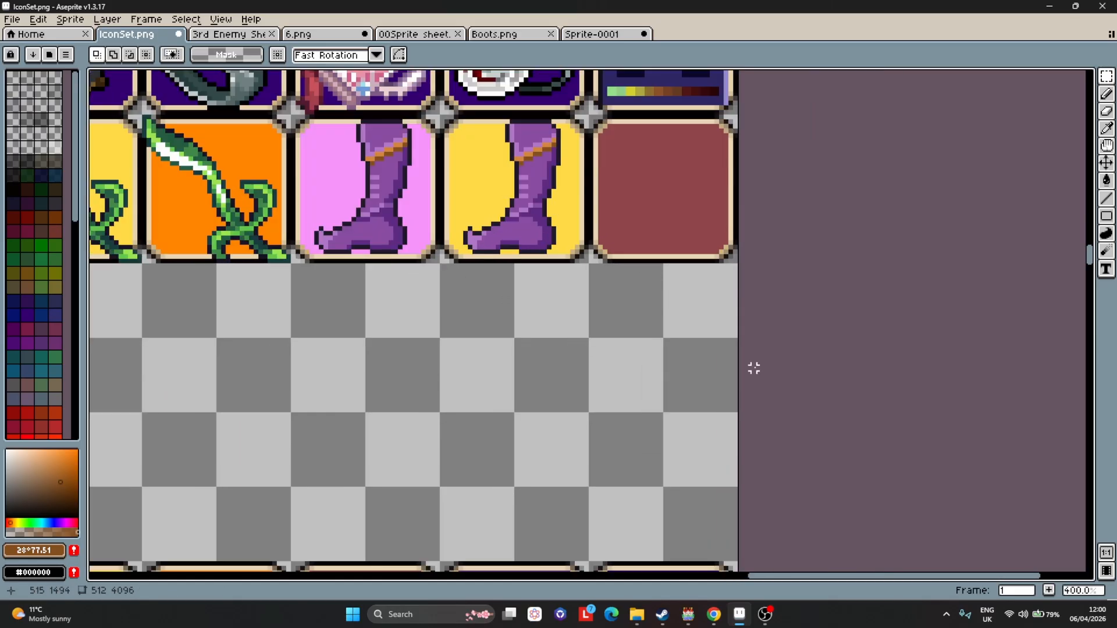
click(254, 35)
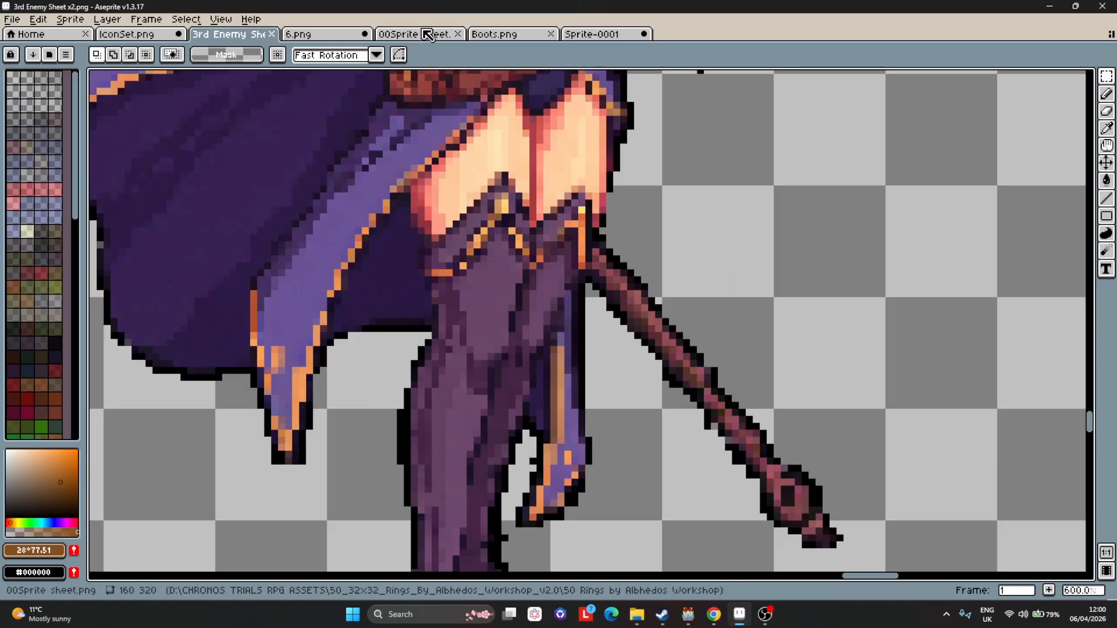
click(426, 33)
click(501, 36)
click(434, 36)
scroll(520, 213, down, 3)
scroll(518, 155, up, 4)
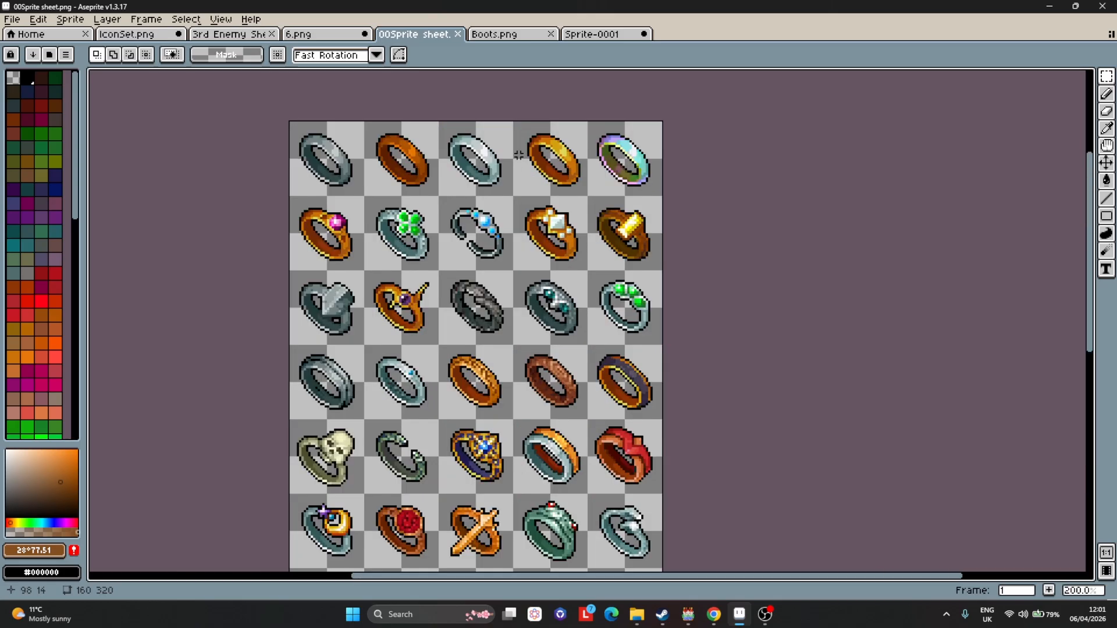
scroll(518, 154, down, 2)
scroll(520, 312, up, 2)
scroll(533, 318, down, 2)
scroll(519, 303, up, 2)
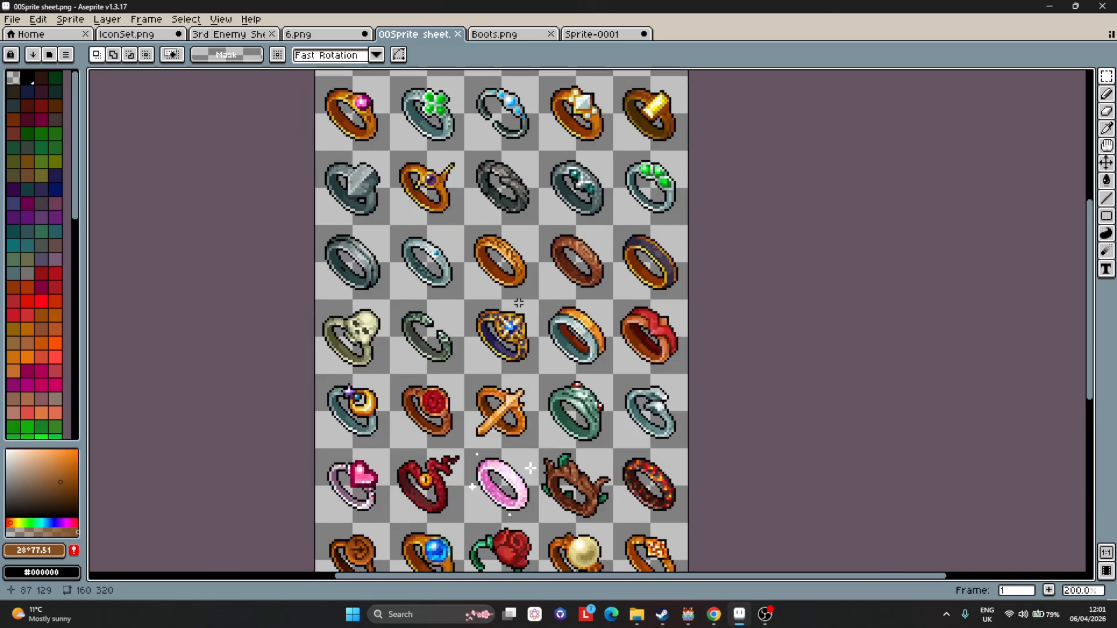
click(315, 35)
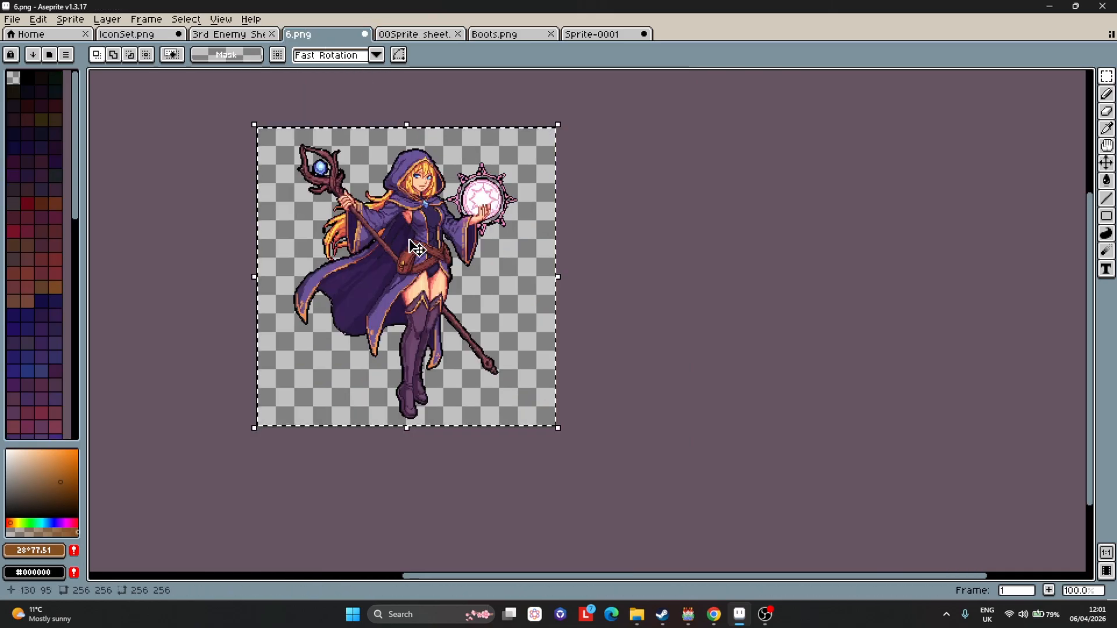
scroll(416, 249, up, 2)
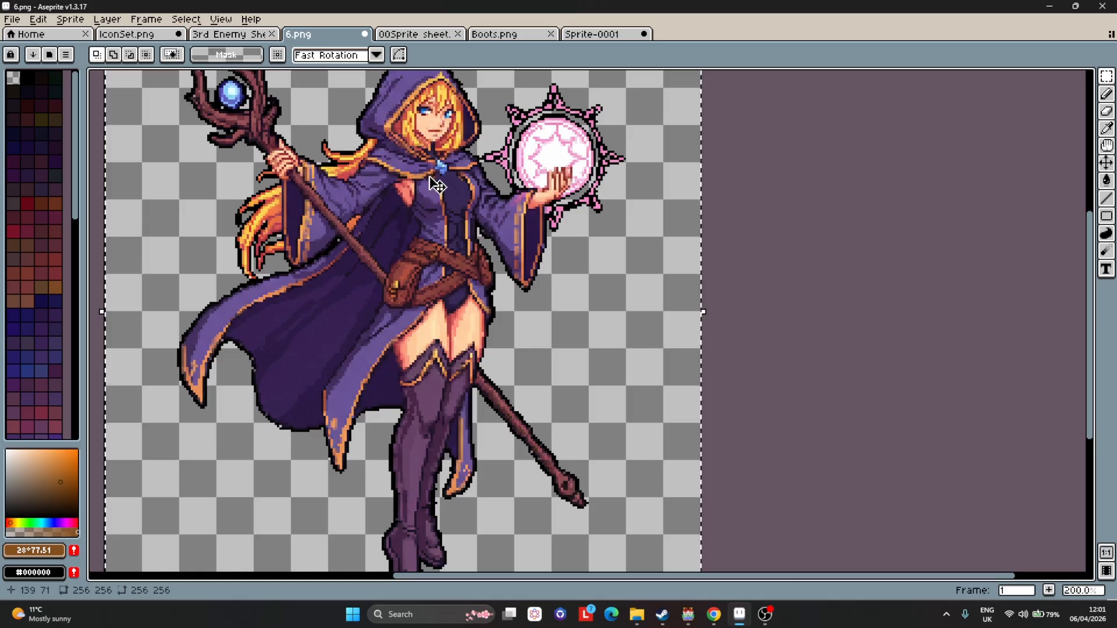
Browse the ring sprite sheet for a suitable ring icon.
click(430, 35)
scroll(481, 209, down, 2)
scroll(529, 401, up, 2)
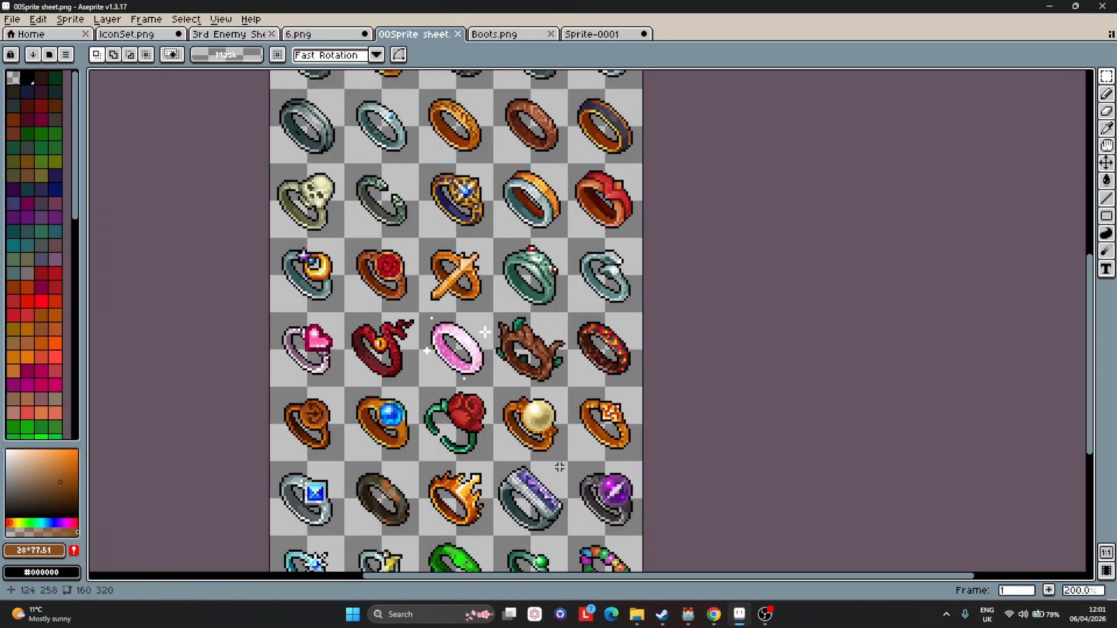
scroll(607, 505, down, 2)
scroll(562, 317, up, 1)
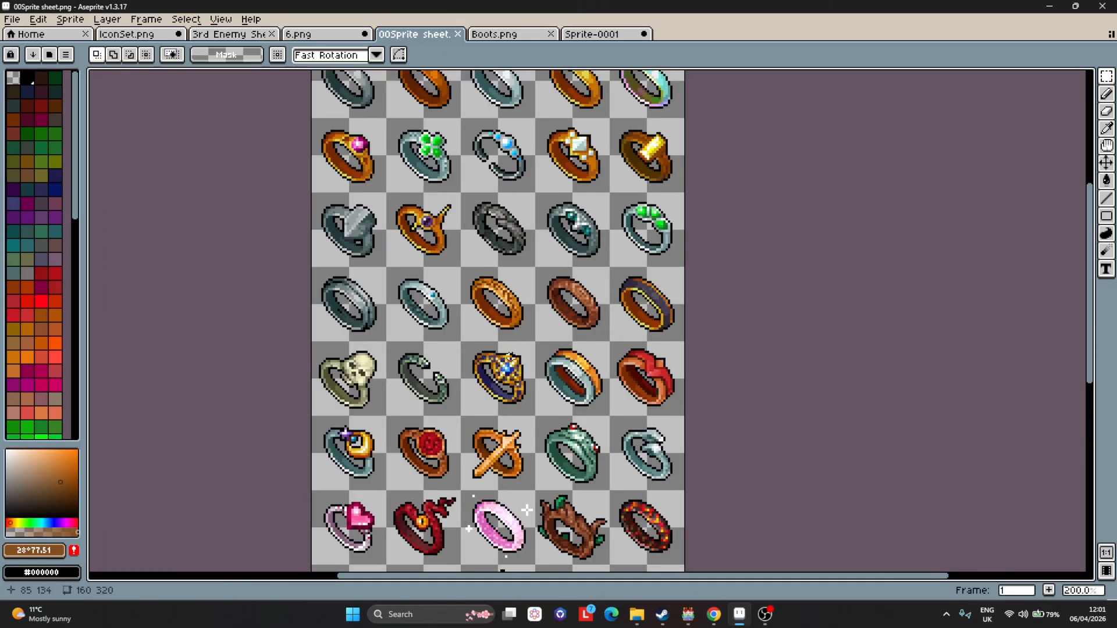
scroll(344, 502, down, 1)
scroll(304, 541, up, 1)
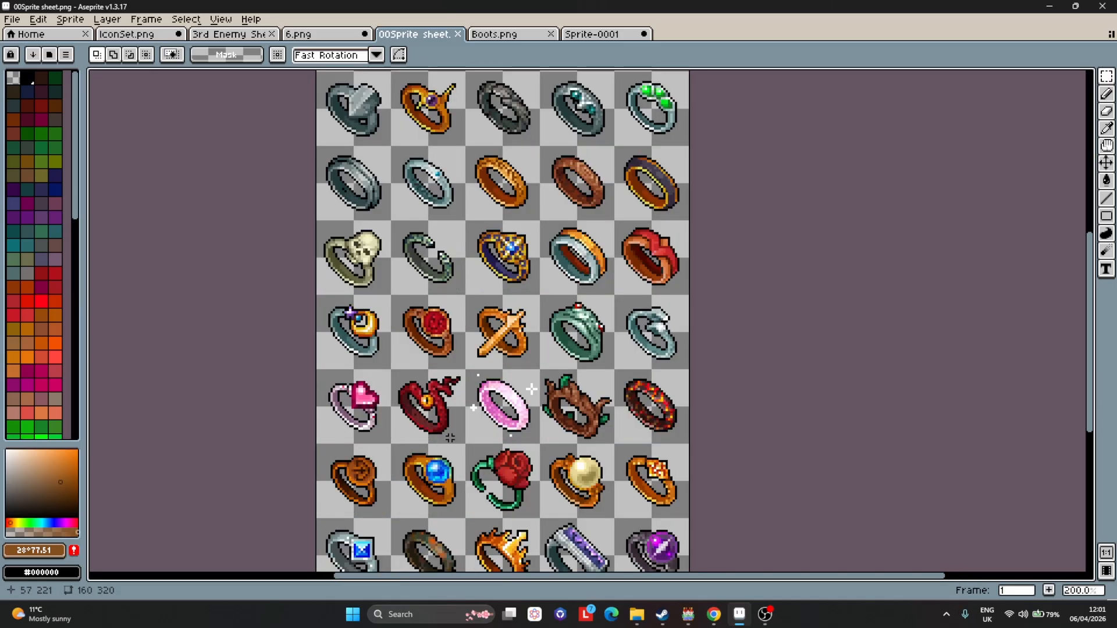
Open another ring sprite sheet from the asset folder and select the dark ring with the purple gem.
click(633, 611)
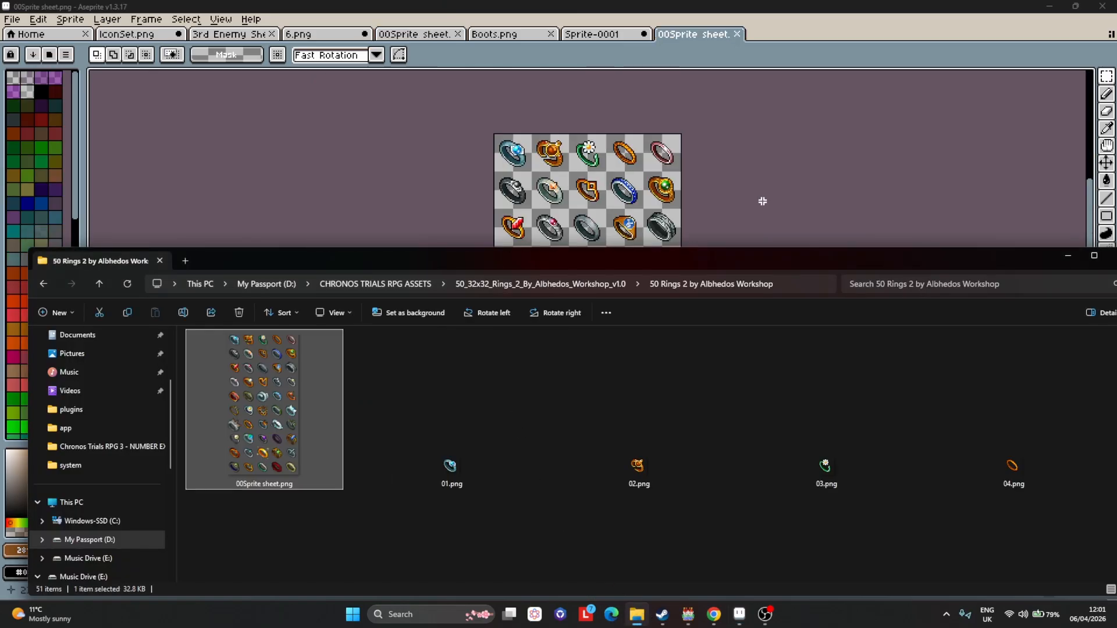
click(763, 202)
scroll(655, 489, up, 1)
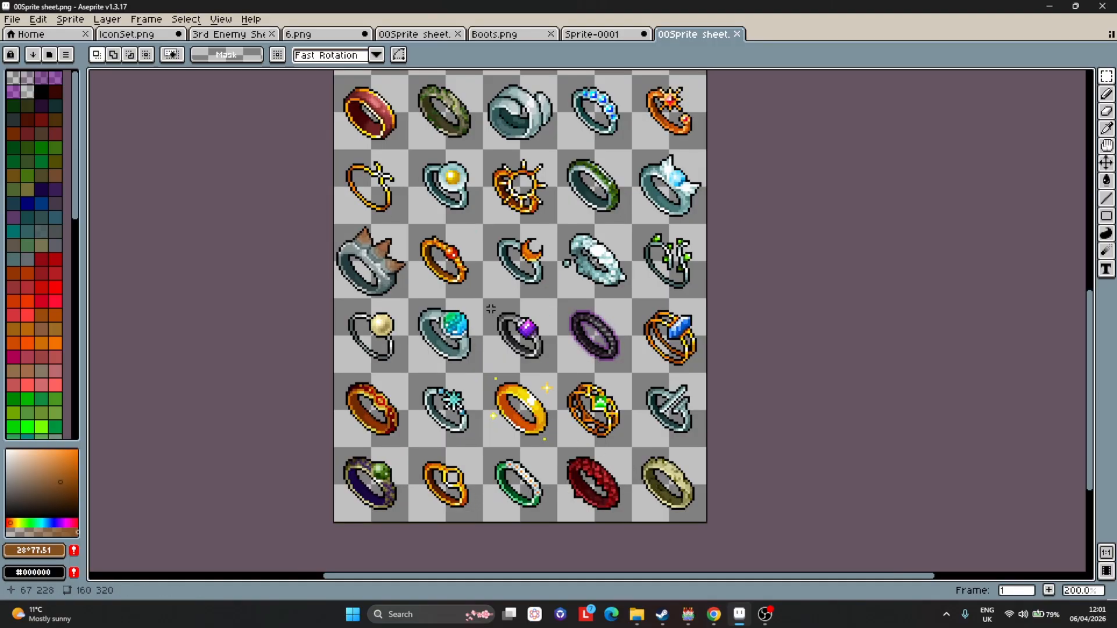
scroll(527, 337, up, 1)
scroll(527, 341, down, 3)
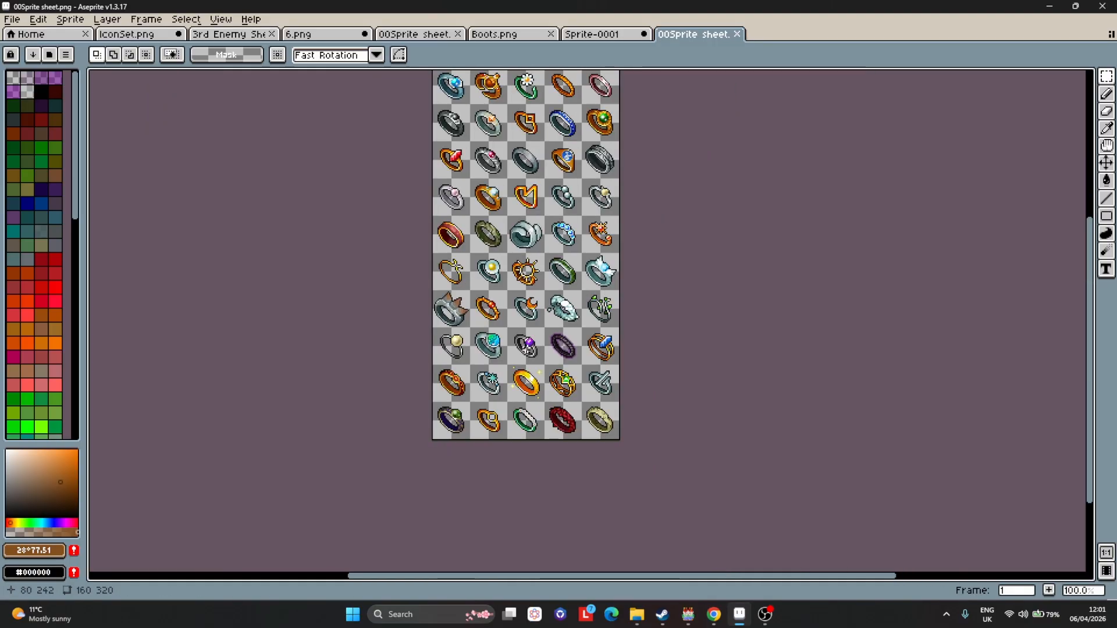
scroll(527, 348, up, 1)
scroll(526, 347, up, 4)
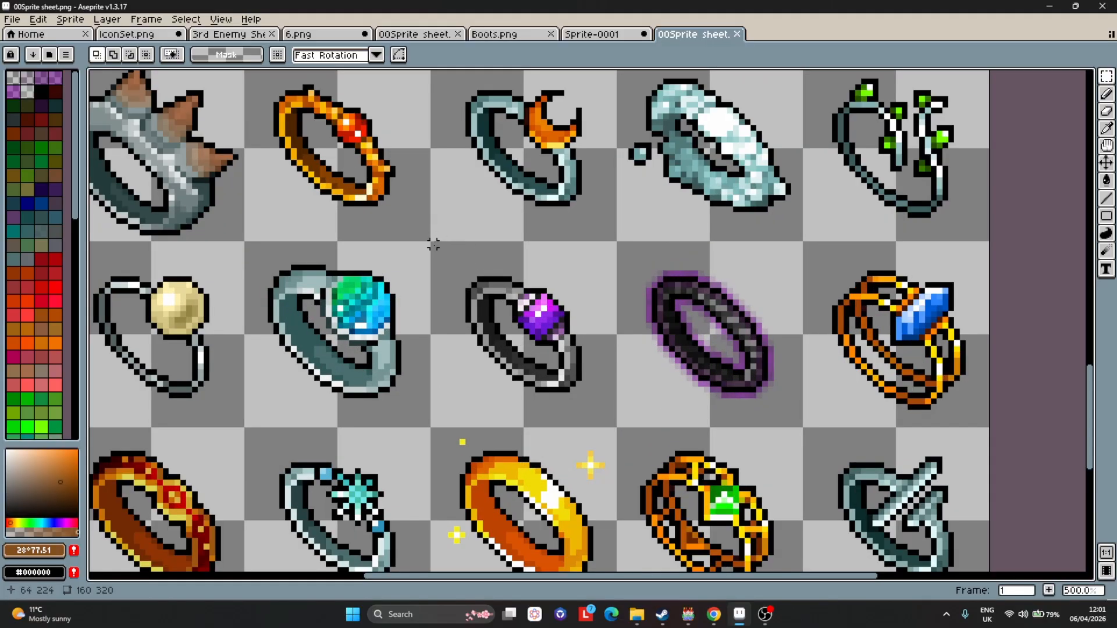
drag(433, 245, 618, 431)
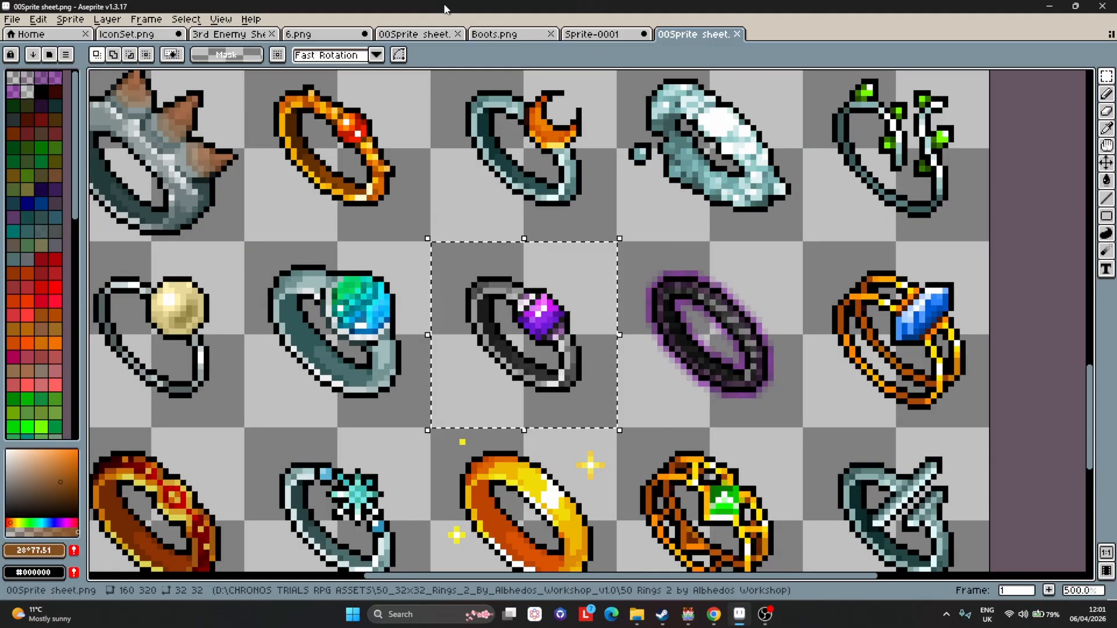
Paste two copies of the purple-gem ring into the empty IconSet row below the boots.
click(233, 34)
click(126, 34)
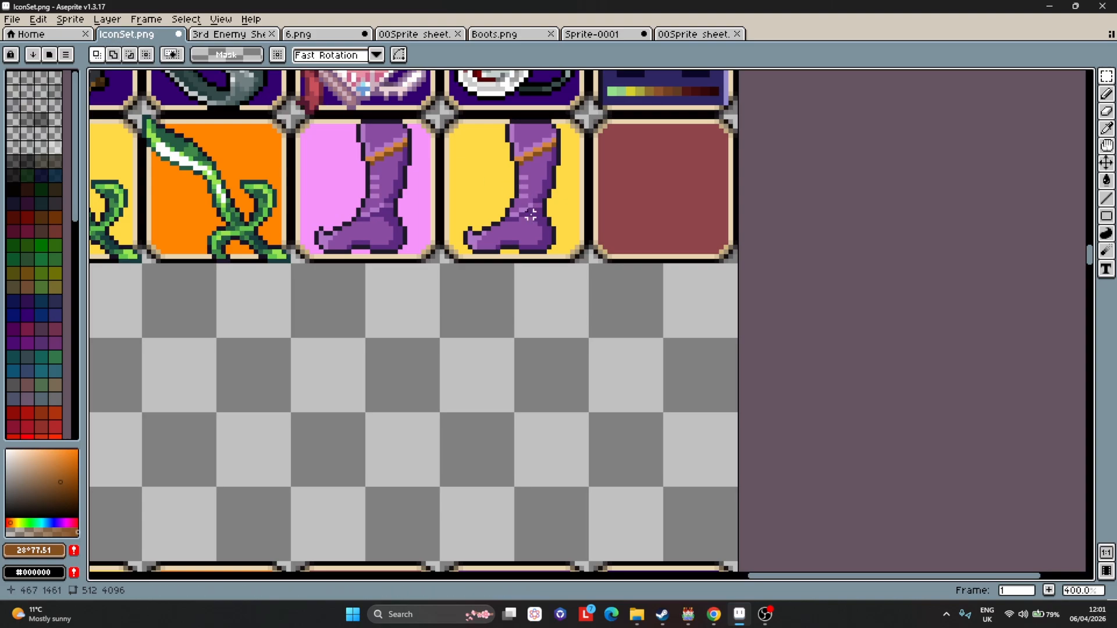
key(ctrl+v)
drag(628, 325, 557, 344)
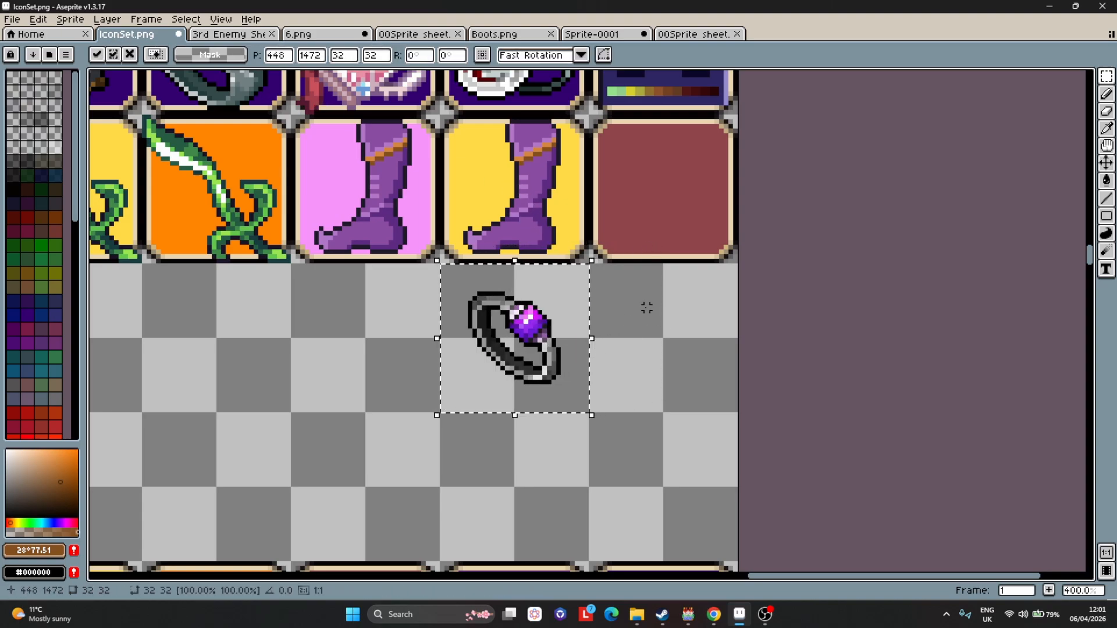
key(ctrl+v)
mouse_move(654, 329)
mouse_down()
mouse_move(653, 316)
mouse_move(653, 329)
mouse_up()
click(442, 345)
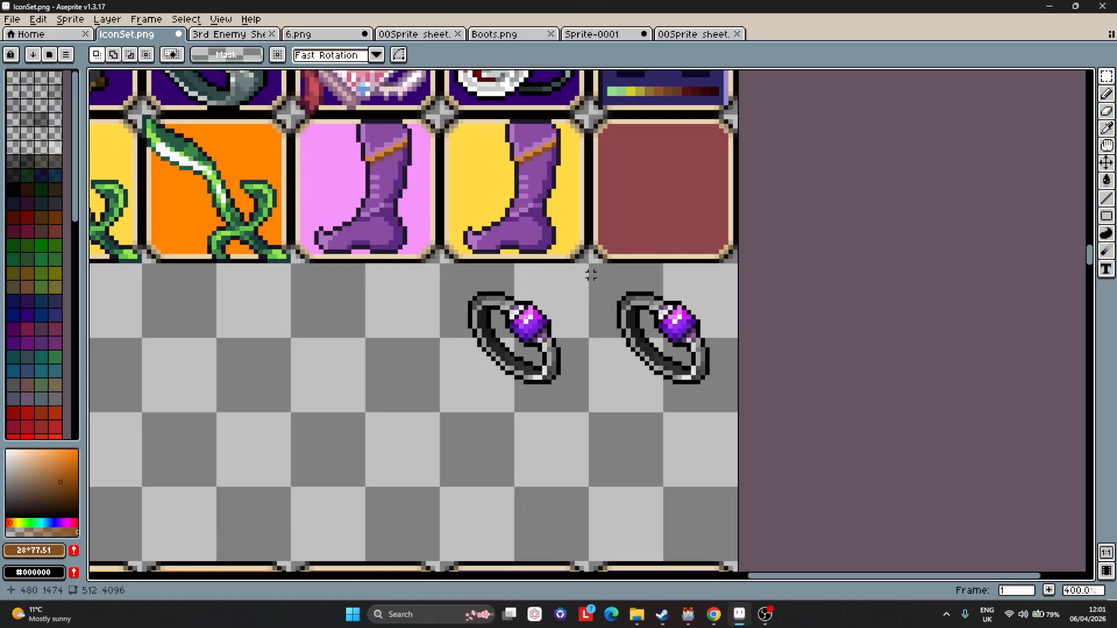
Select the second ring copy and apply a pure red outside Outline to it.
drag(582, 266, 768, 414)
click(39, 20)
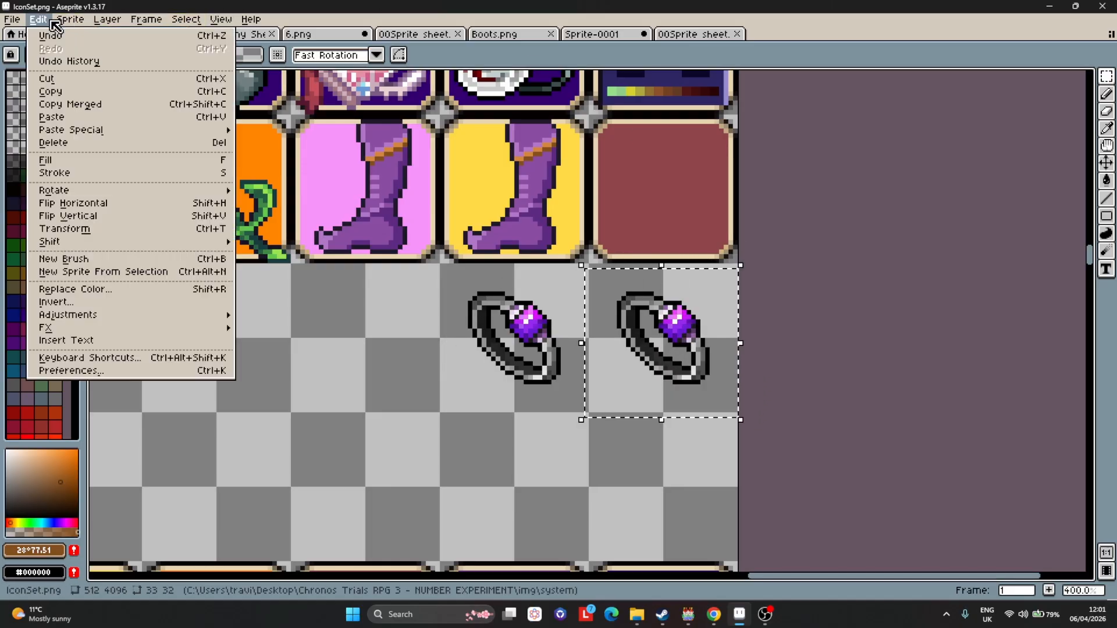
mouse_move(149, 327)
click(253, 323)
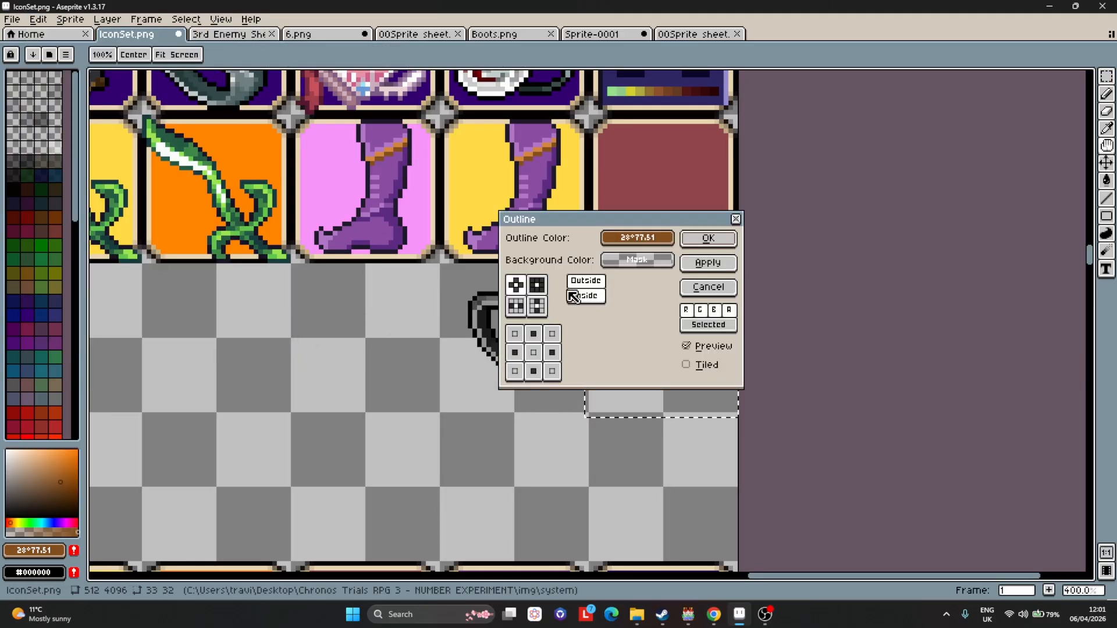
click(637, 237)
click(687, 261)
click(667, 261)
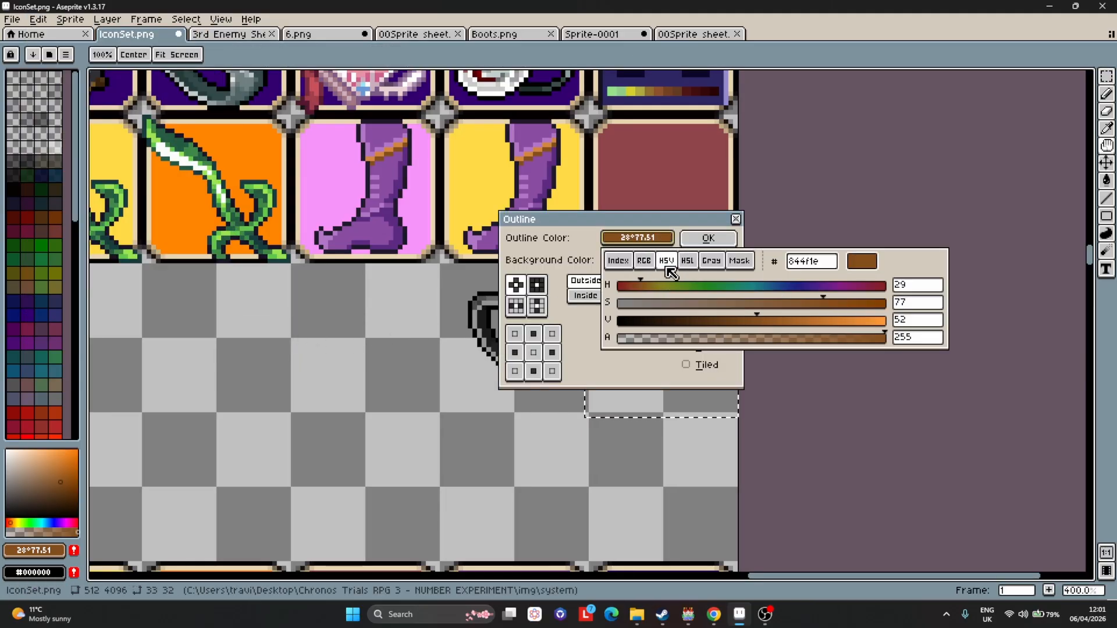
drag(722, 282, 616, 293)
drag(825, 299, 899, 315)
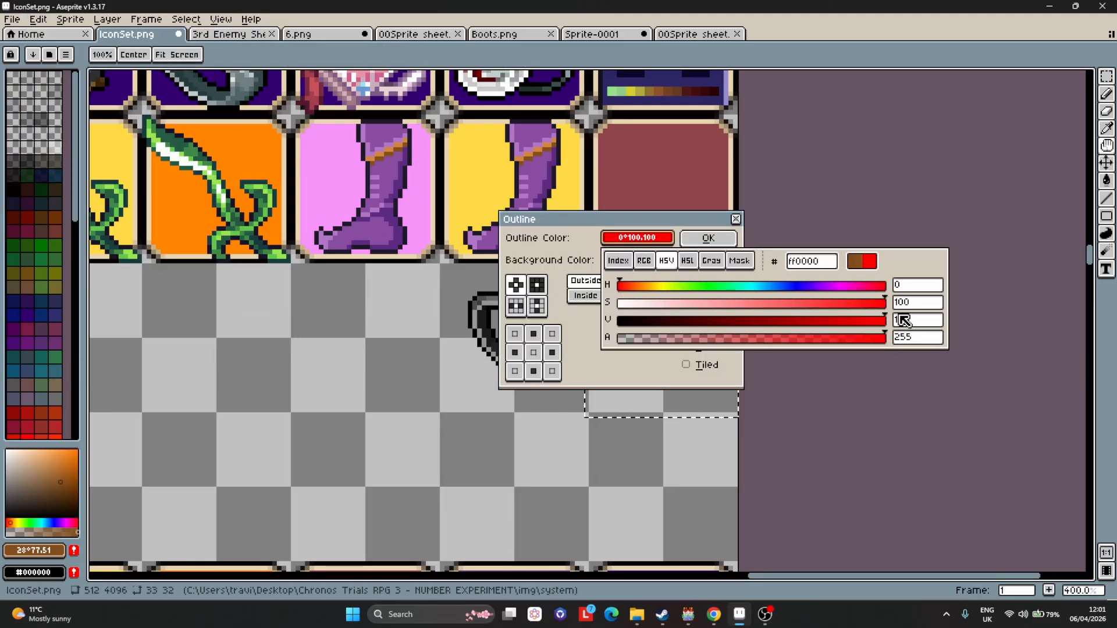
click(706, 238)
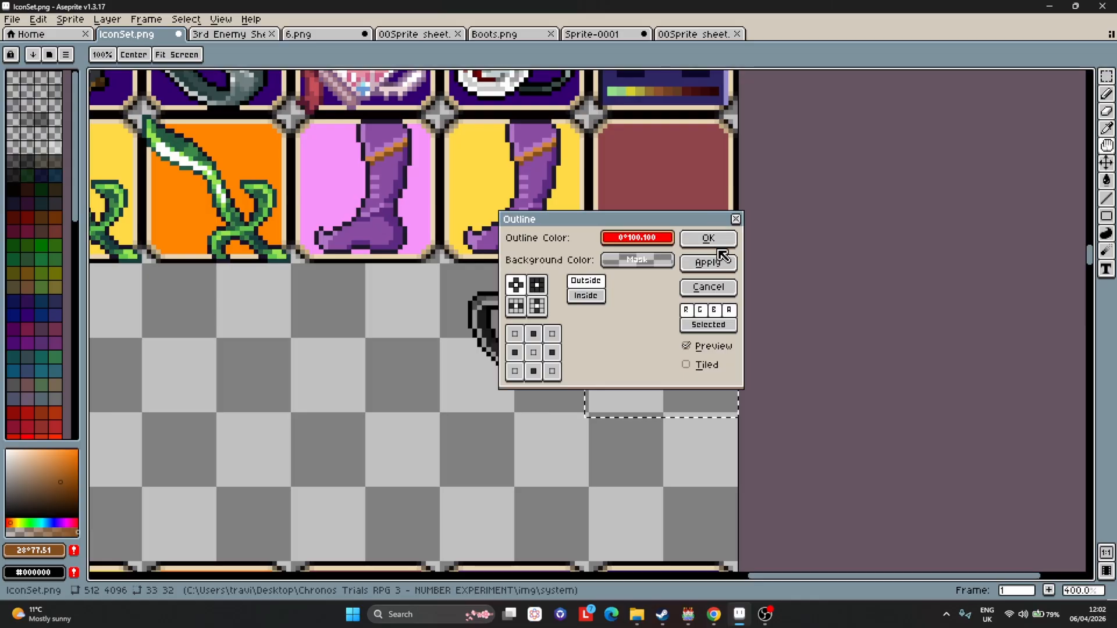
click(709, 238)
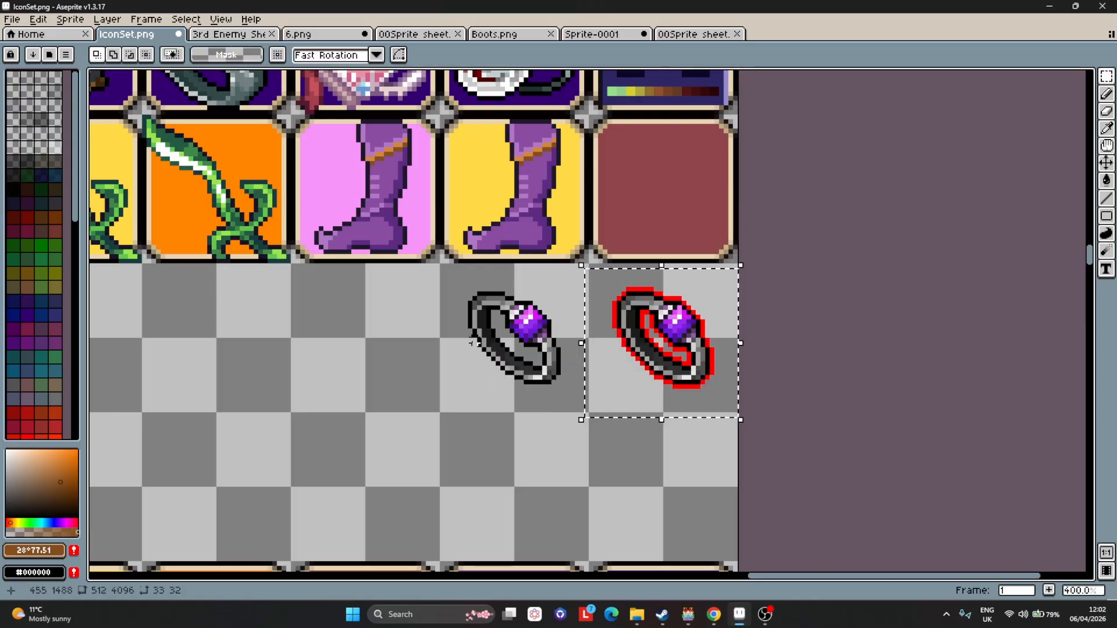
Place the red-outlined ring onto the maroon blank icon in the IconSet.
click(455, 284)
mouse_move(442, 266)
mouse_down()
mouse_move(586, 411)
mouse_move(699, 248)
mouse_move(698, 229)
mouse_up()
click(609, 284)
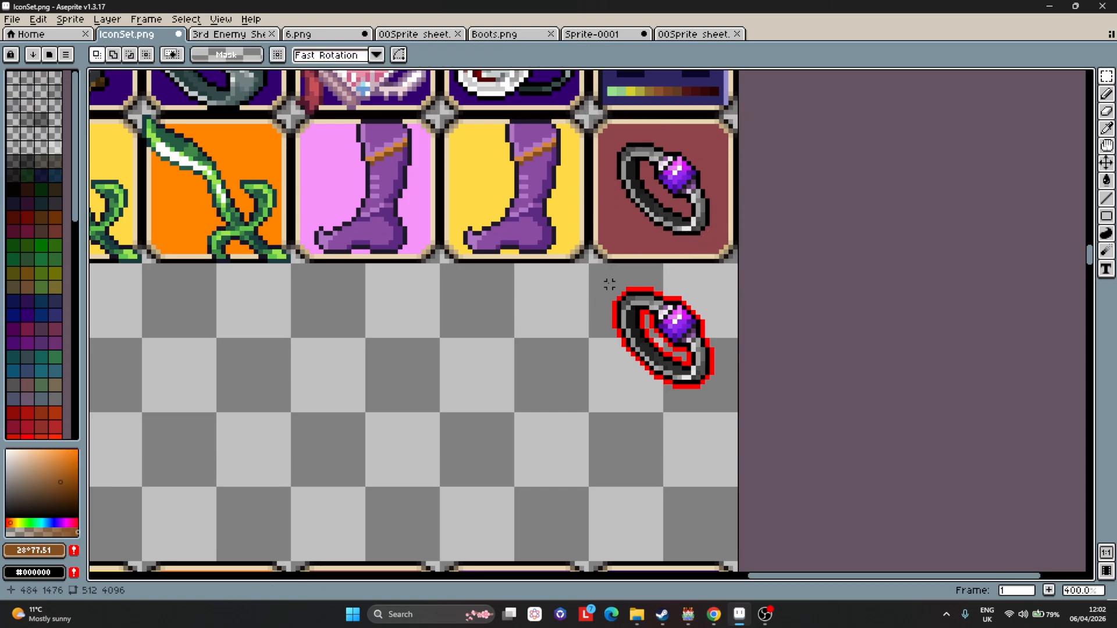
drag(595, 271, 733, 411)
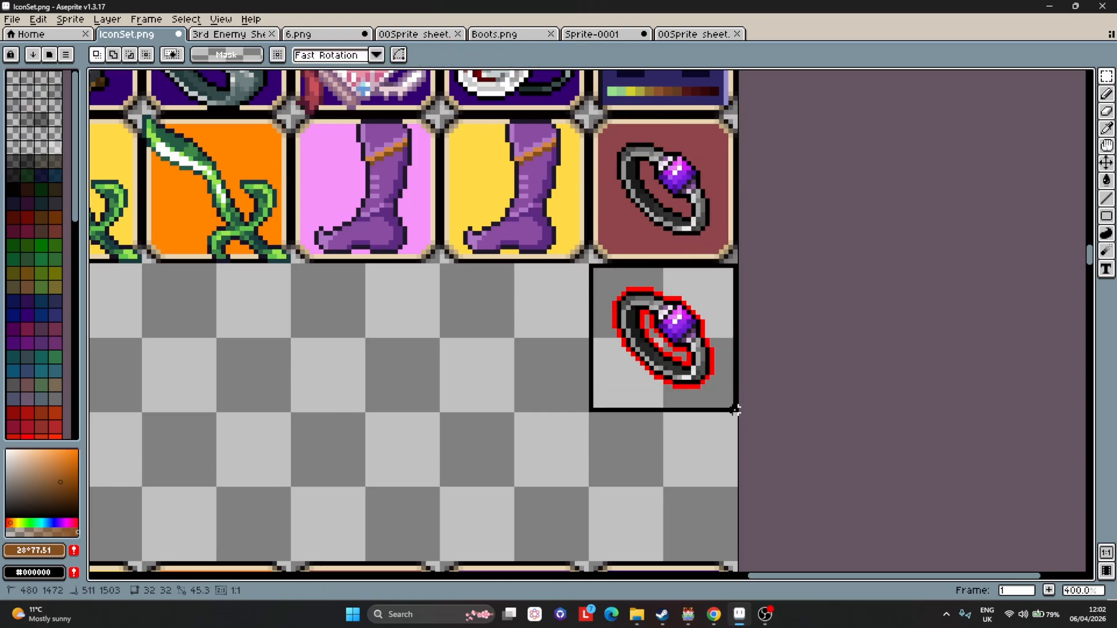
scroll(654, 370, down, 4)
drag(654, 370, 374, 370)
scroll(377, 369, up, 5)
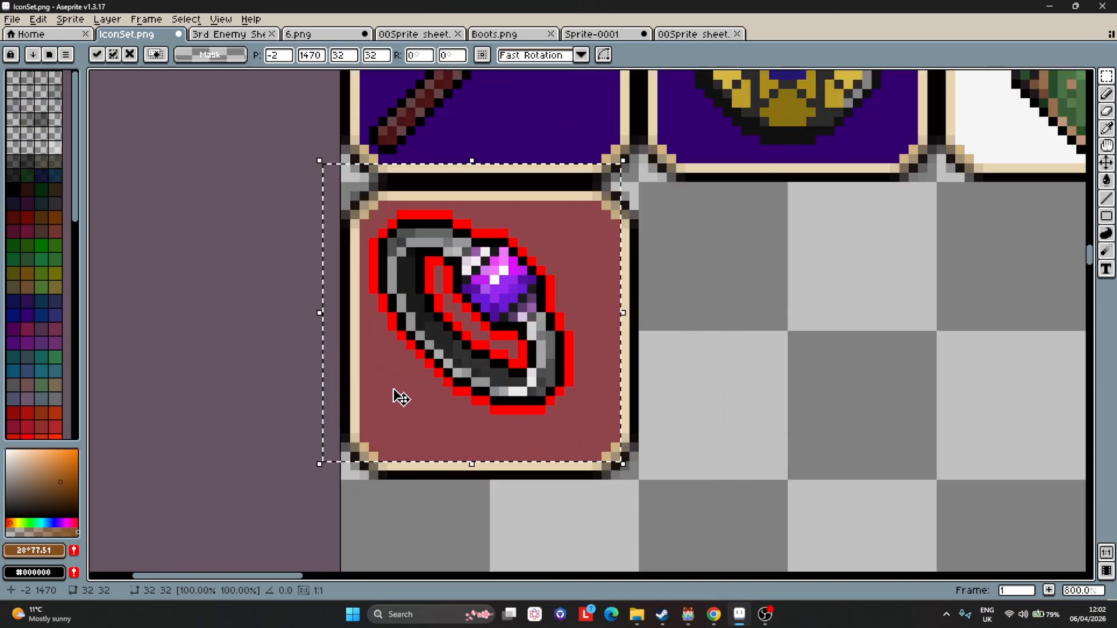
drag(479, 352, 511, 374)
click(725, 324)
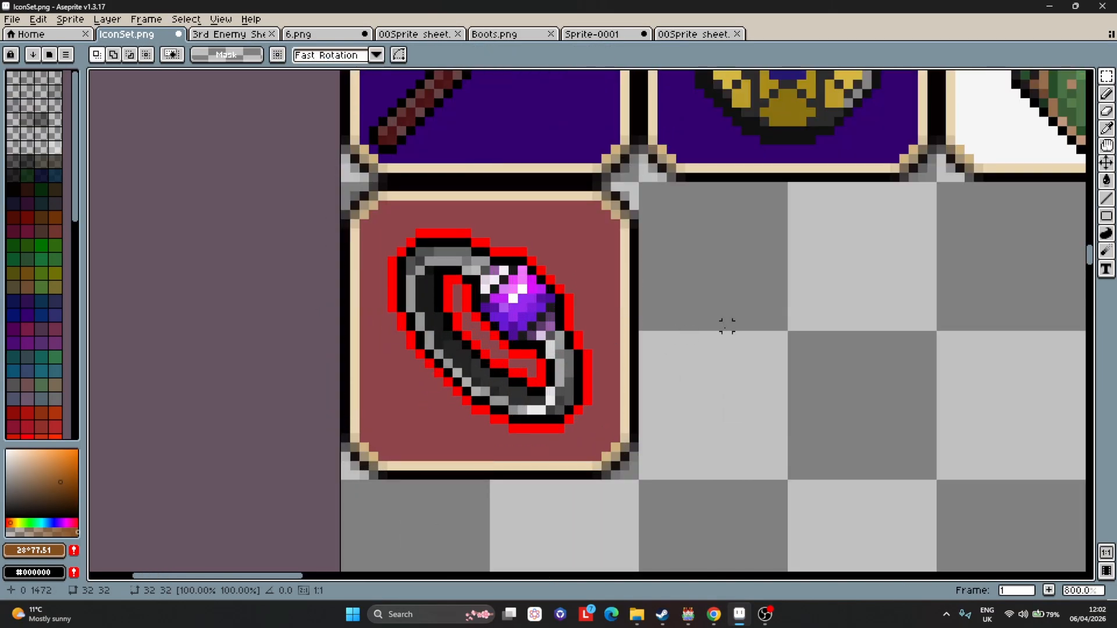
Save the IconSet file.
click(12, 20)
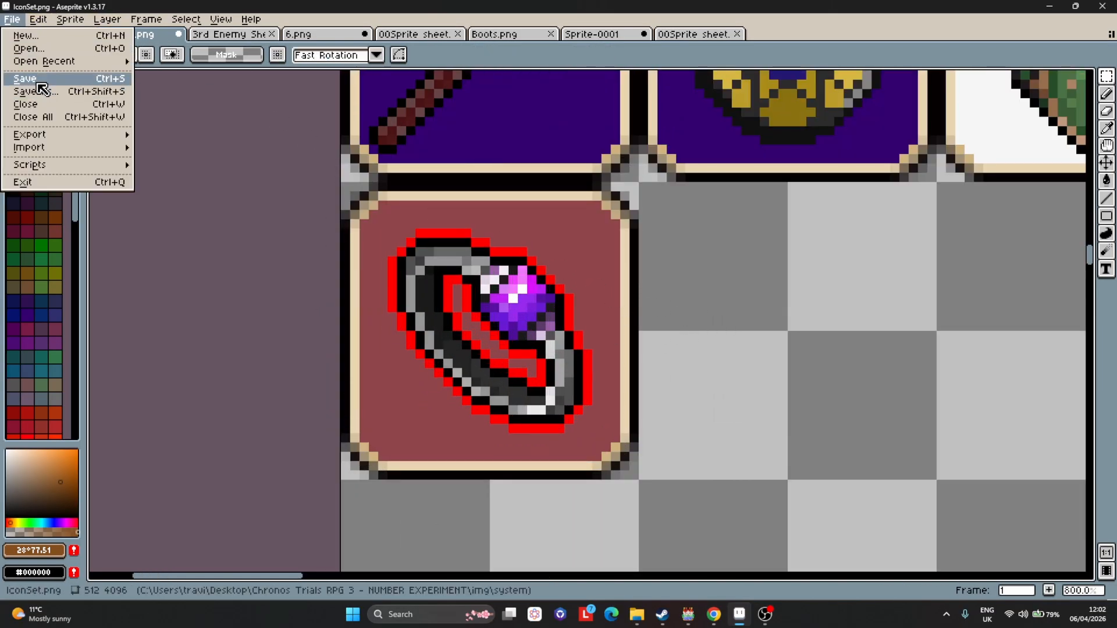
click(17, 77)
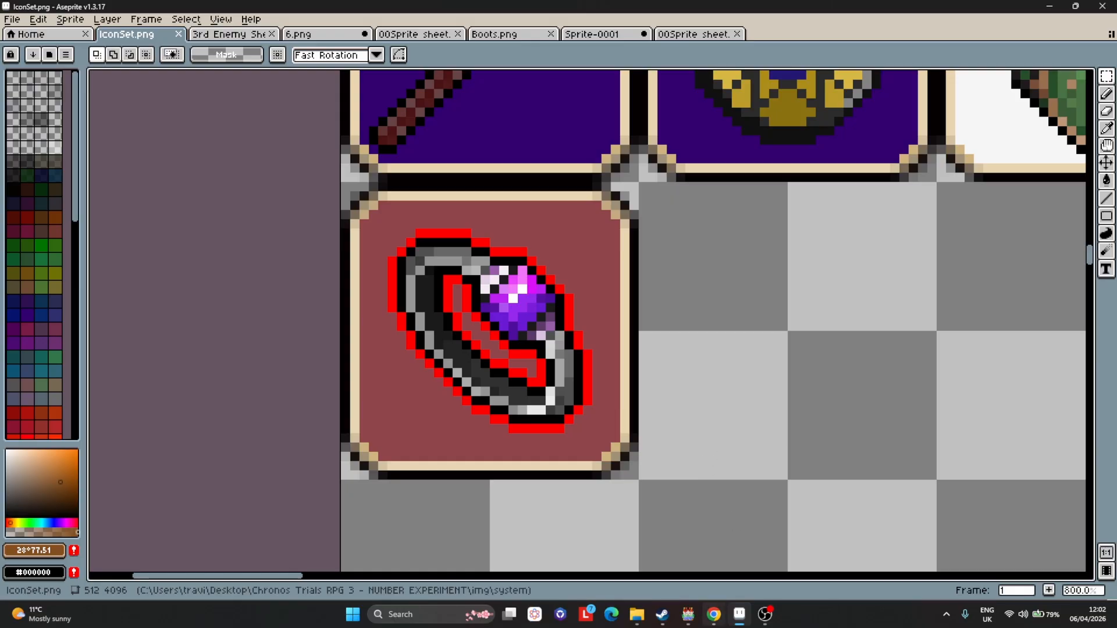
Switch to RPG Maker MV and open the Mark Accessory armor entry in the Database.
click(687, 615)
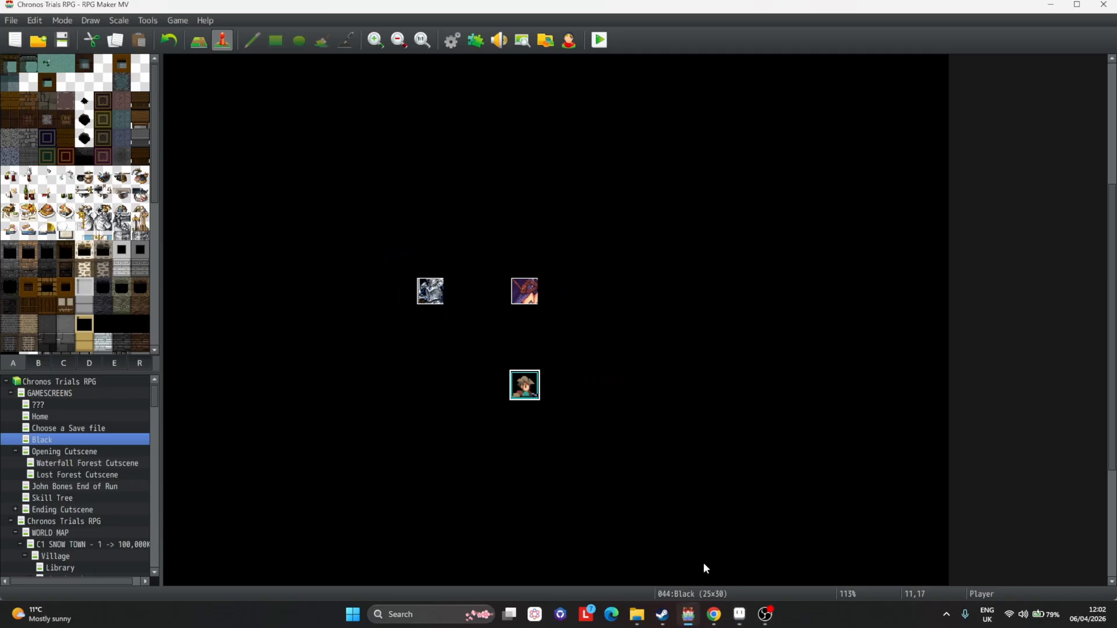
click(452, 41)
click(278, 208)
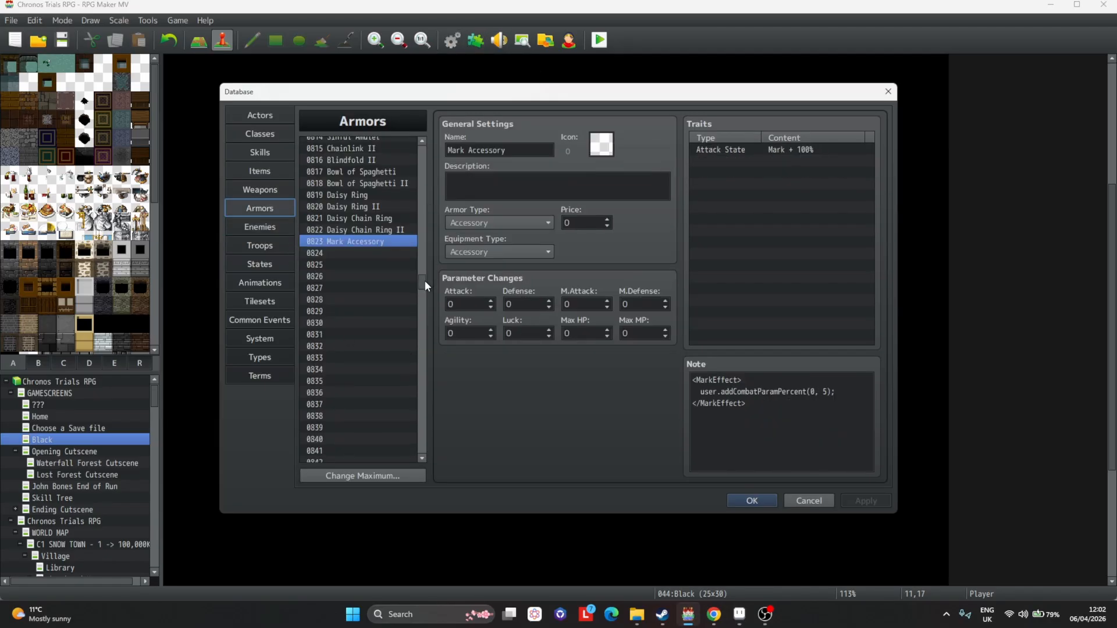
scroll(376, 233, down, 2)
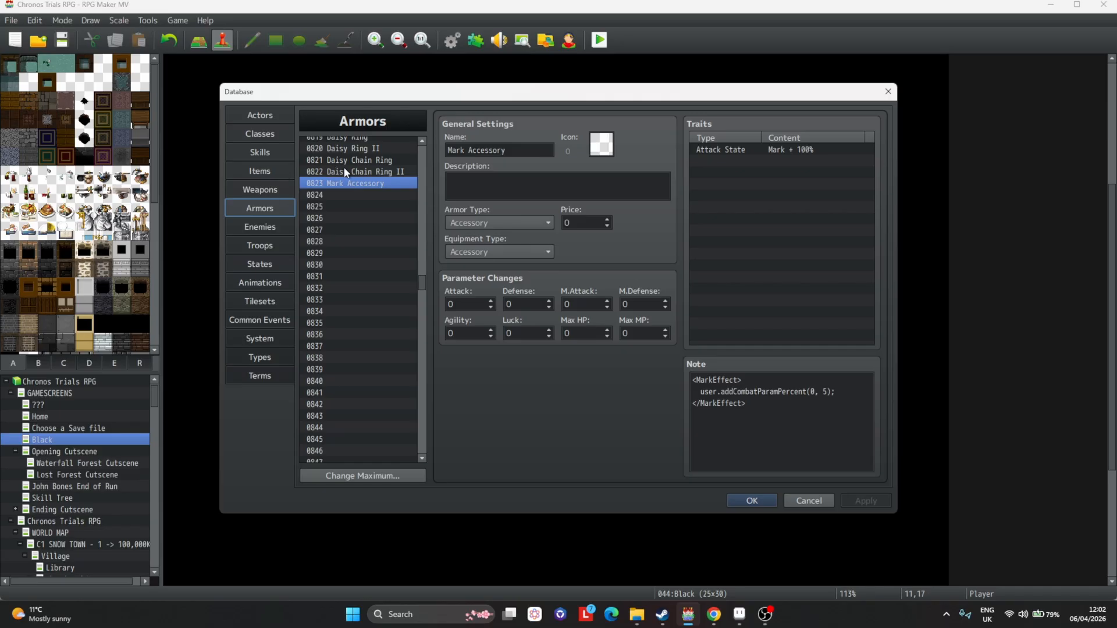
click(345, 182)
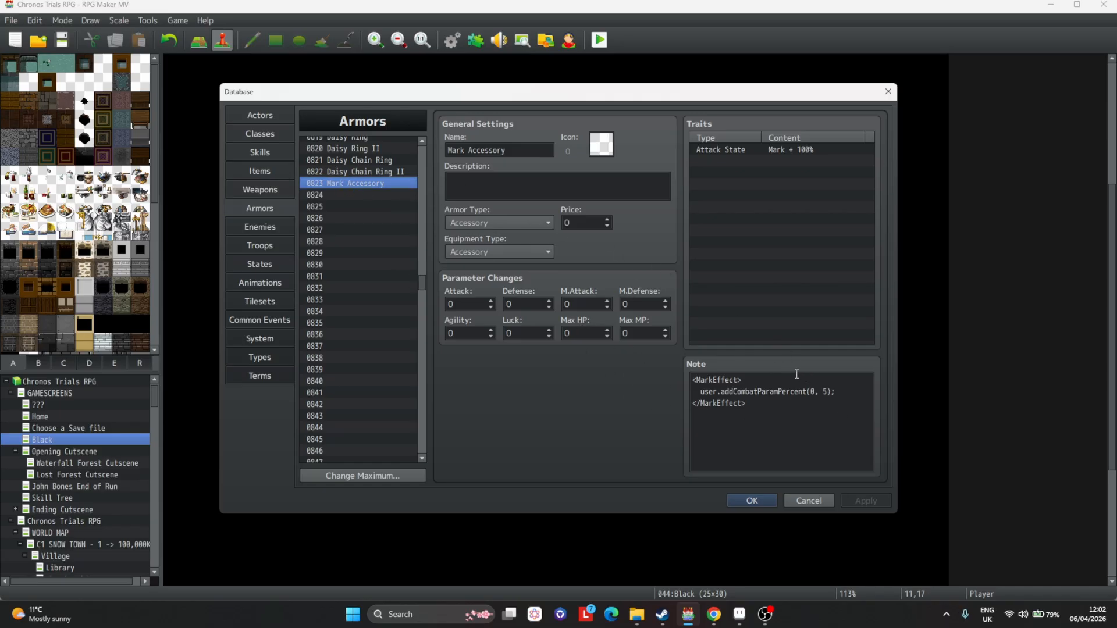
Examine the MarkEffect note lines of the Mark Accessory.
click(824, 400)
click(831, 406)
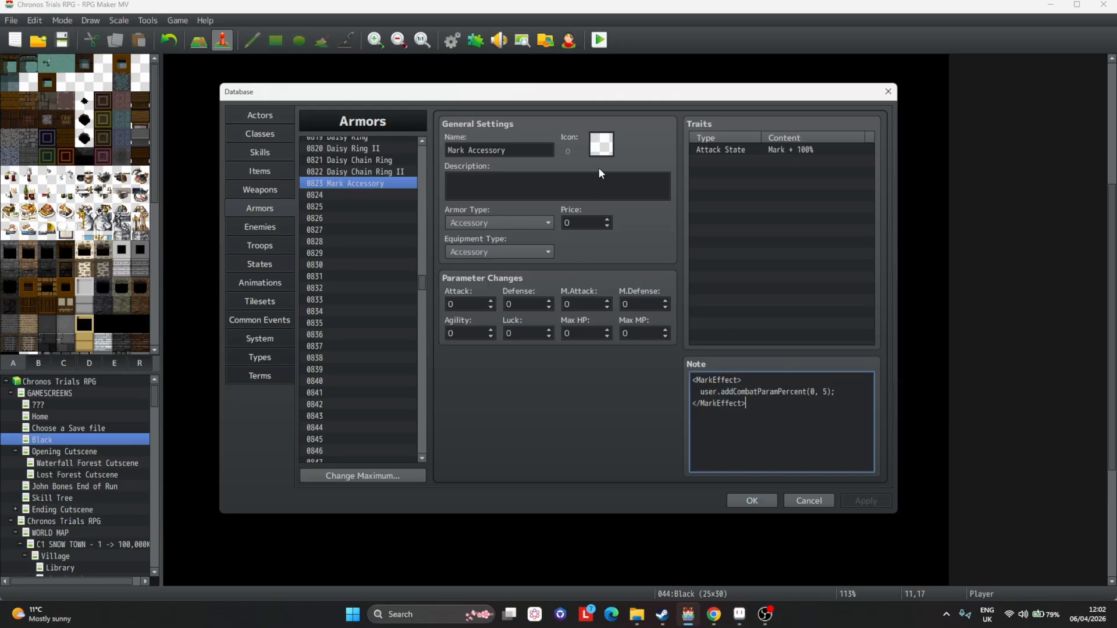
drag(754, 380, 692, 375)
drag(770, 399, 692, 401)
drag(757, 378, 693, 379)
drag(775, 415, 679, 408)
drag(754, 378, 693, 378)
click(778, 409)
drag(768, 405, 669, 403)
drag(757, 379, 692, 380)
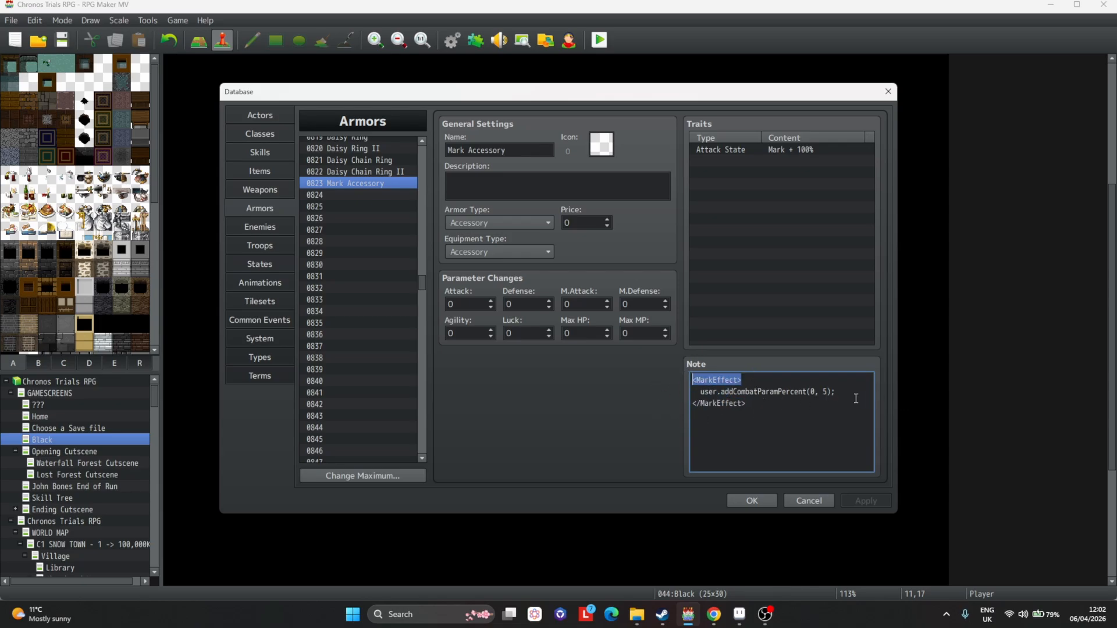
drag(839, 392, 697, 391)
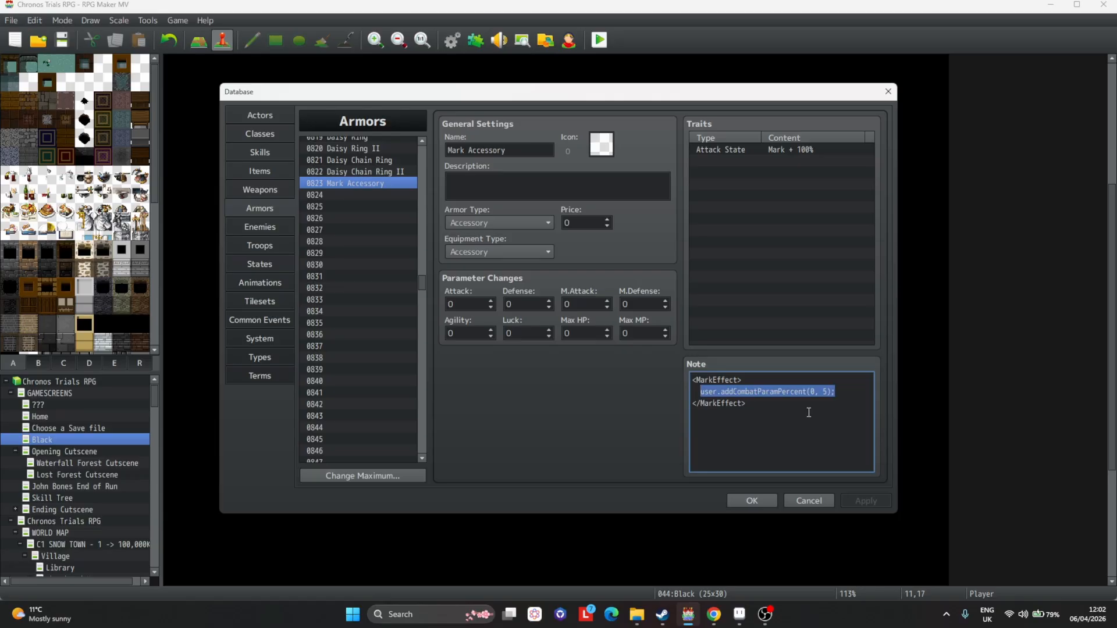
Set the Mark Accessory's icon to the new red-outlined ring icon.
double_click(601, 144)
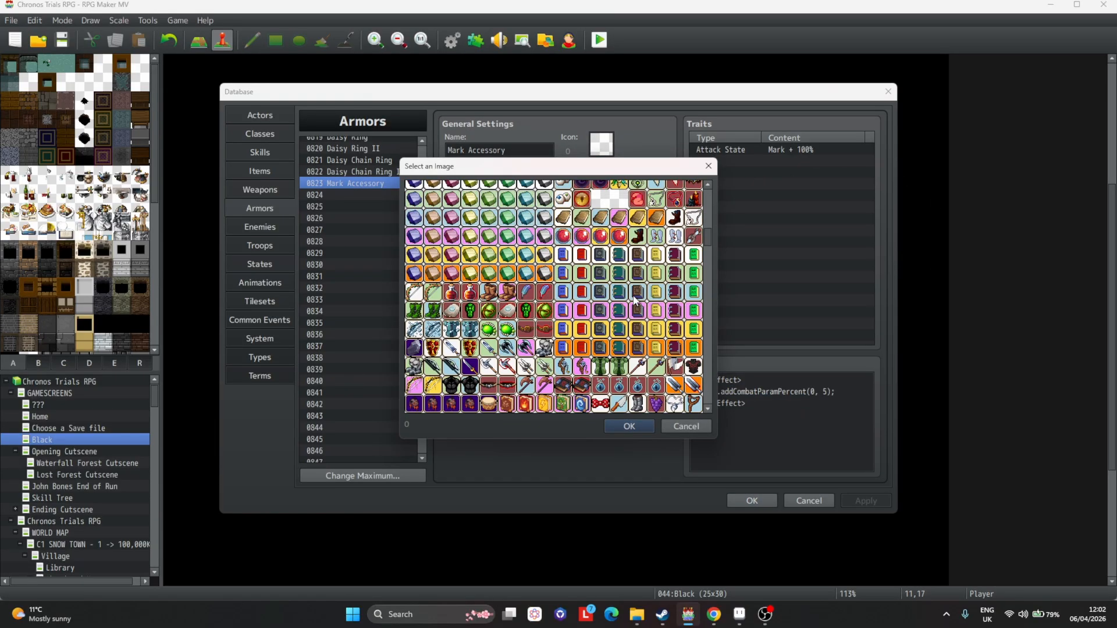
scroll(489, 287, down, 20)
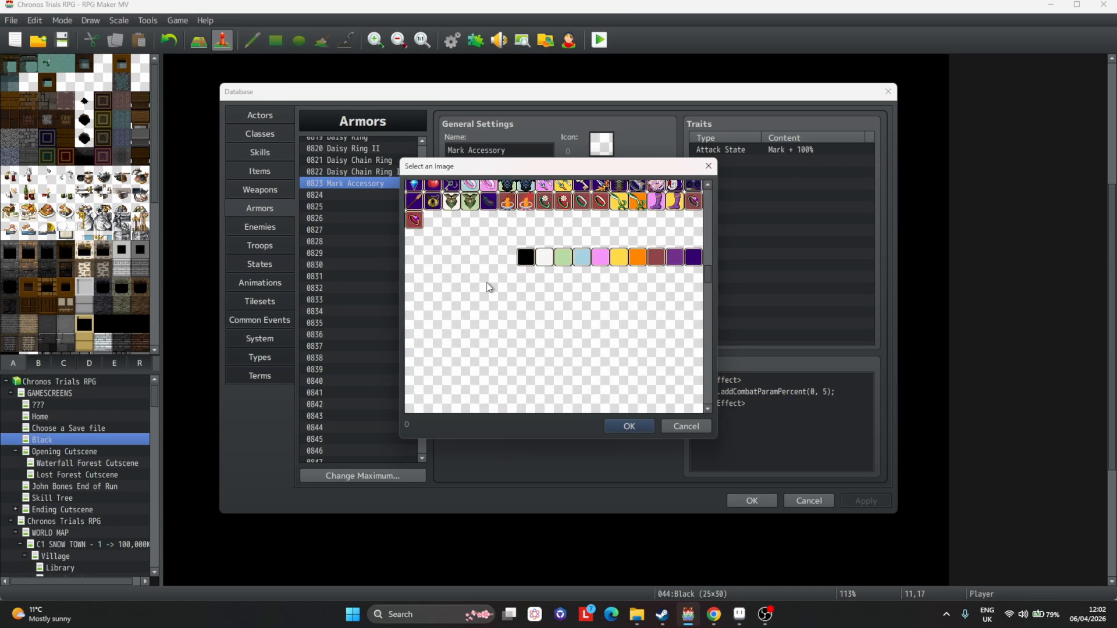
scroll(681, 230, up, 1)
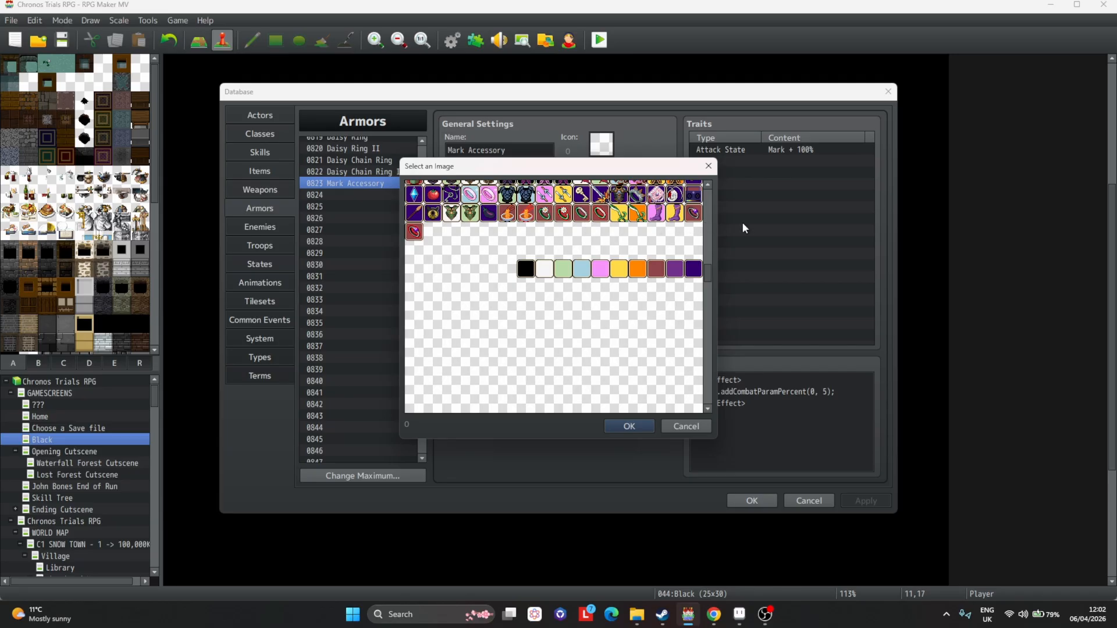
double_click(695, 214)
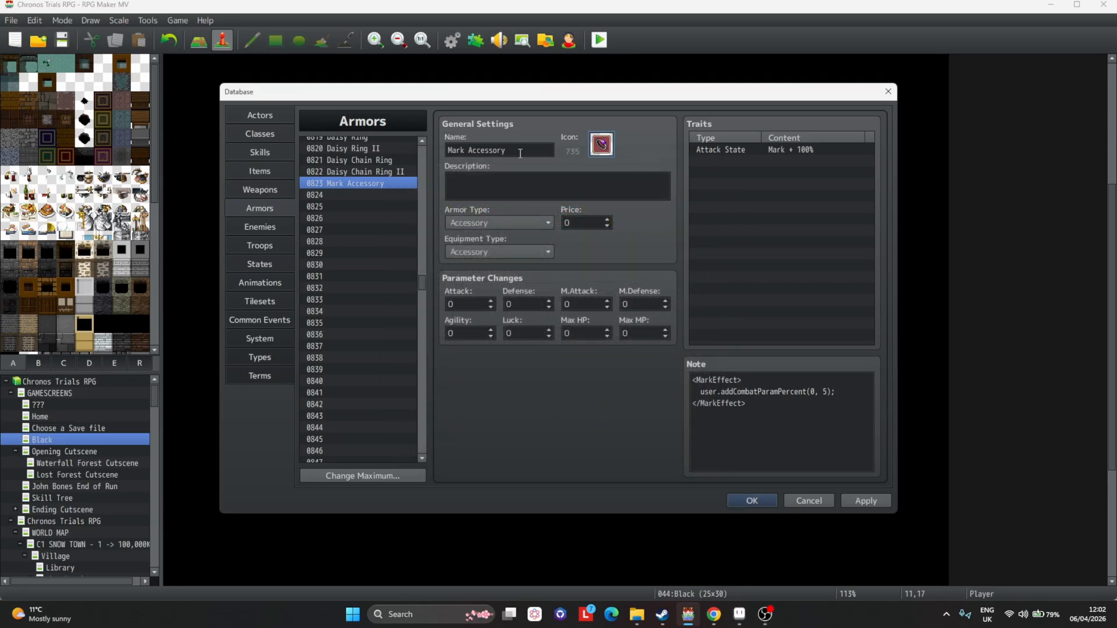
Write the Mark Accessory's description as "Whenever you consume a mark, gain 5% maximum health." and apply it.
click(588, 188)
text(W)
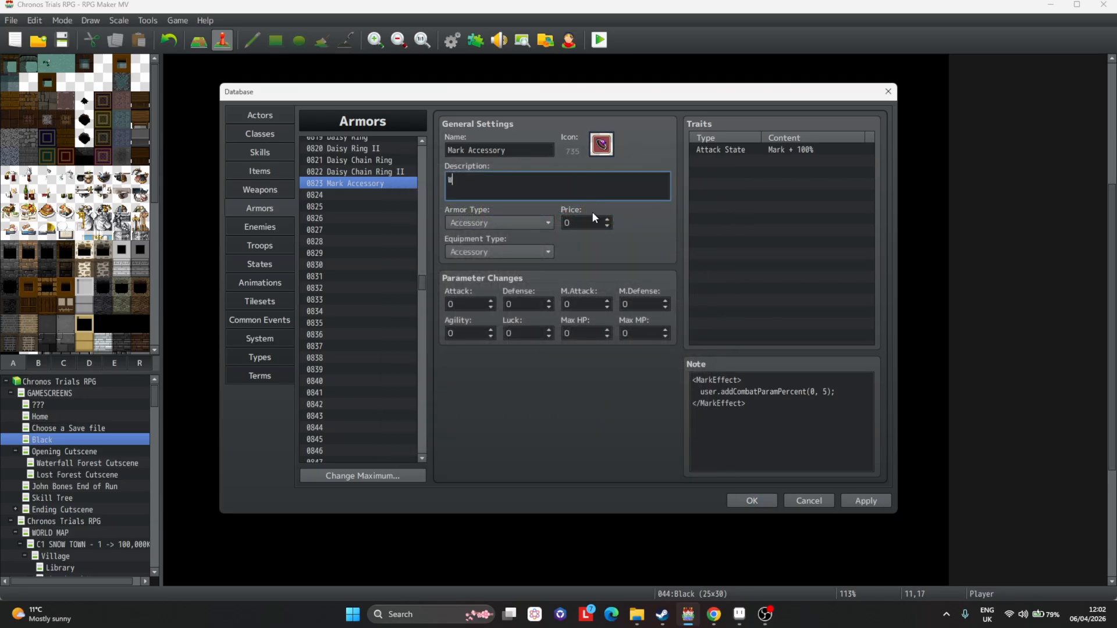
text(henever you consume a mark, gain 5% max)
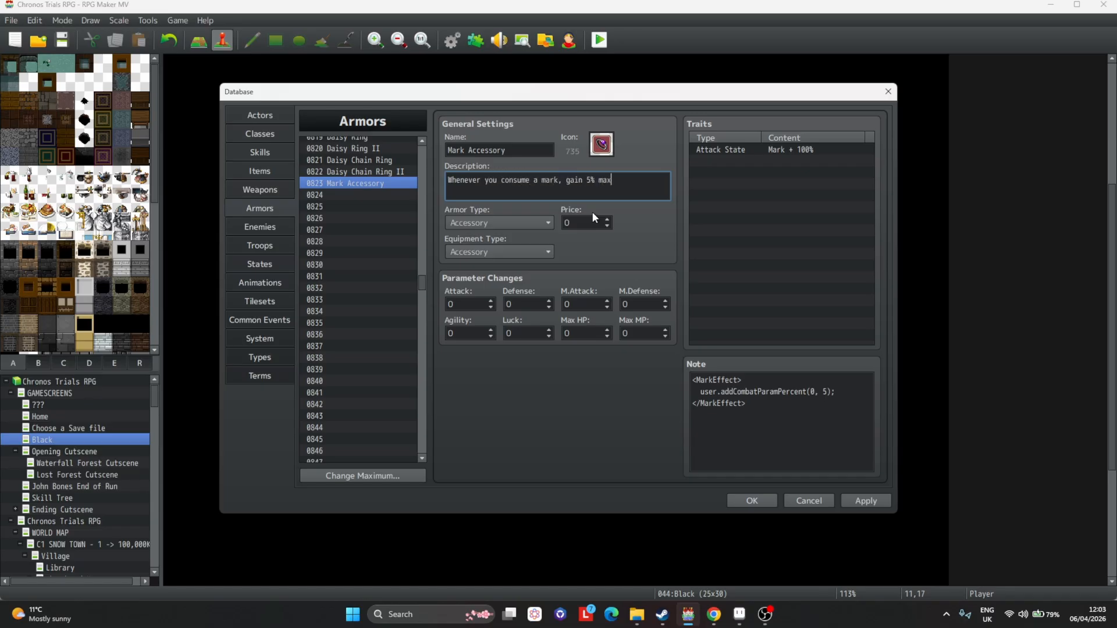
text(imum health.)
click(855, 501)
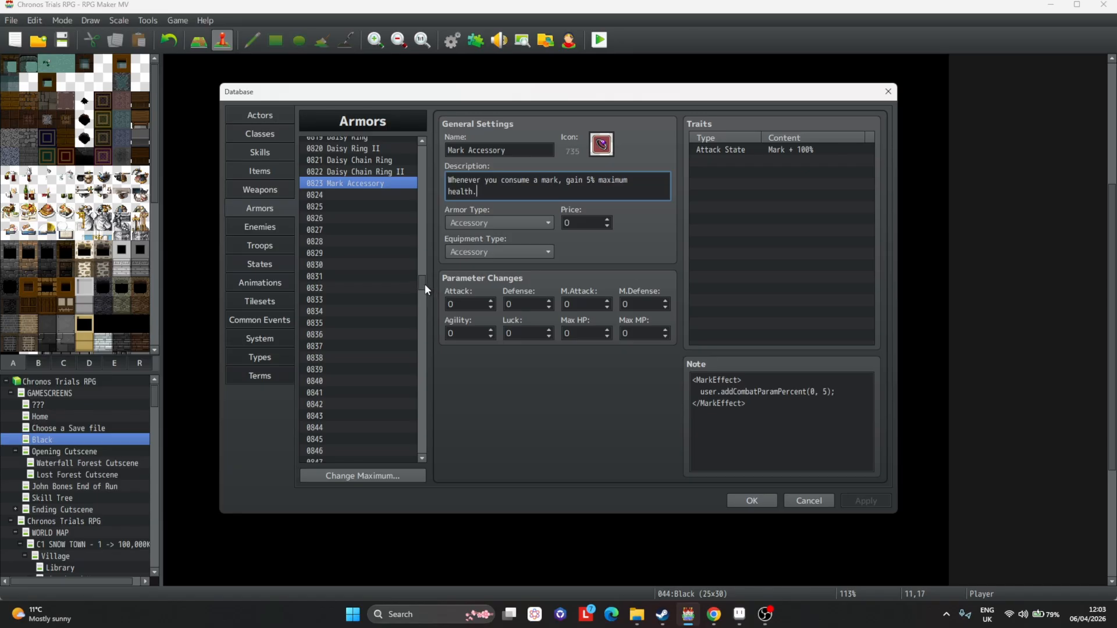
Find the Hunter's Amulet armor and copy the three healing lines from its MarkEffect note.
key(ctrl+f)
text(hunter)
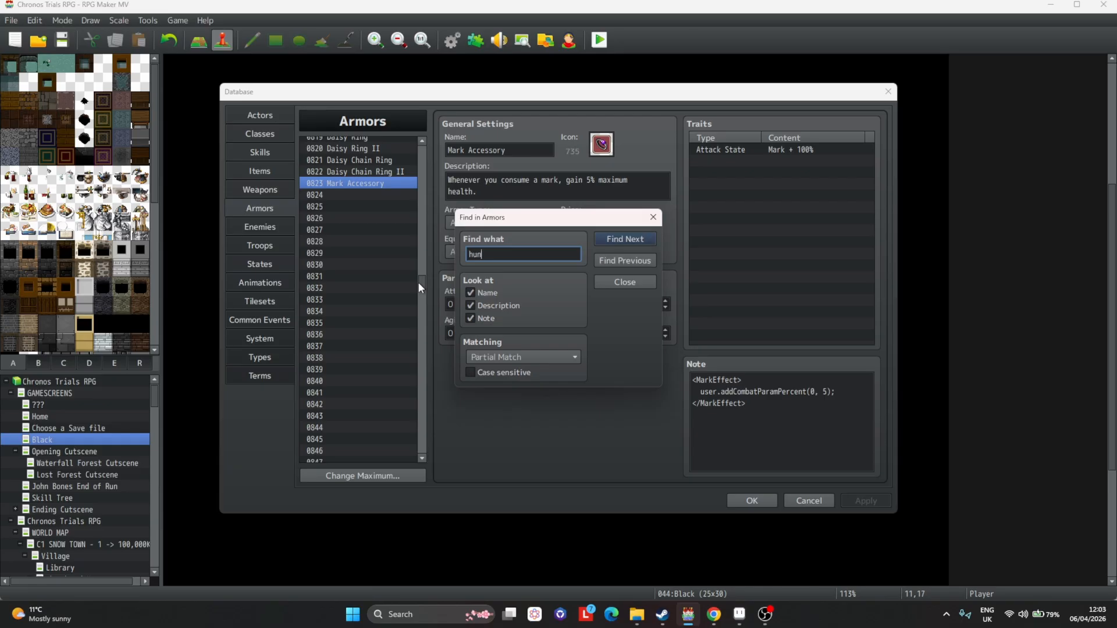
key(Return)
click(630, 260)
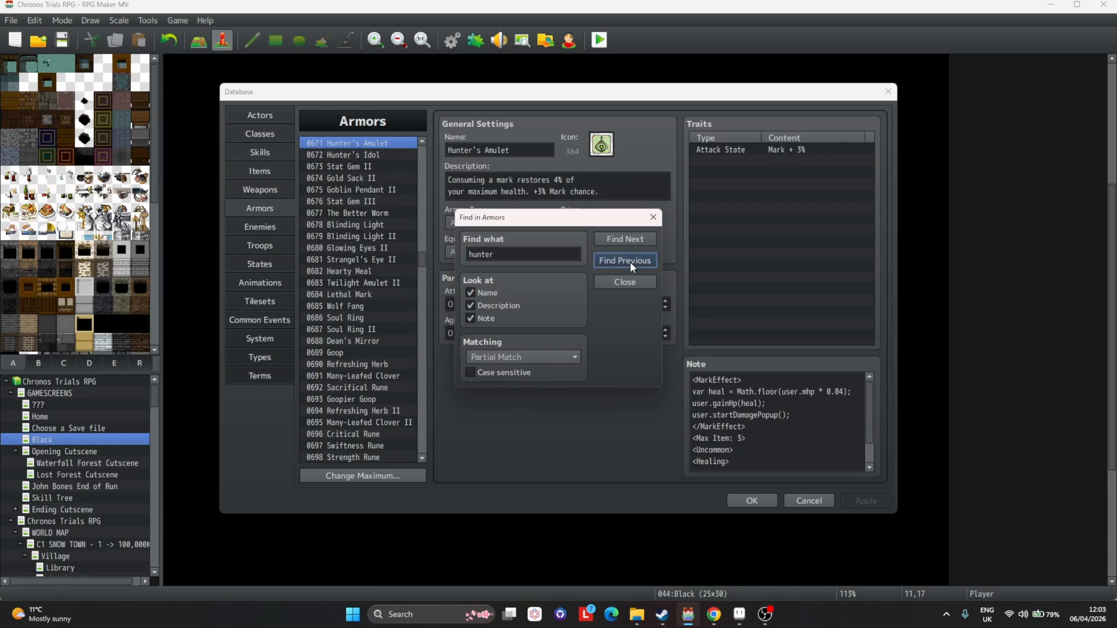
key(Escape)
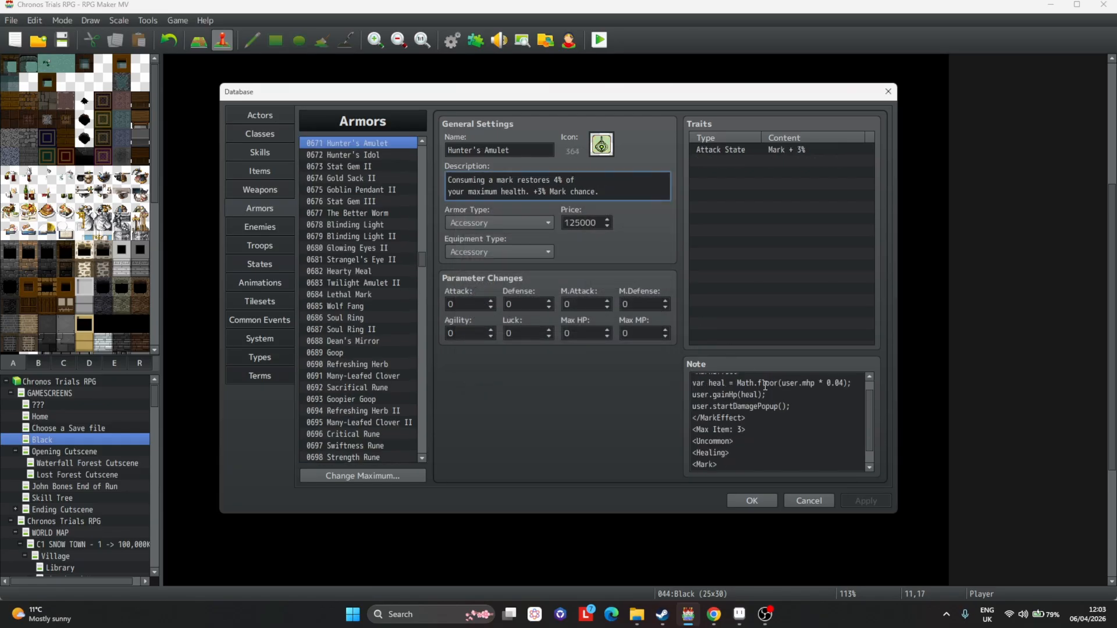
click(757, 391)
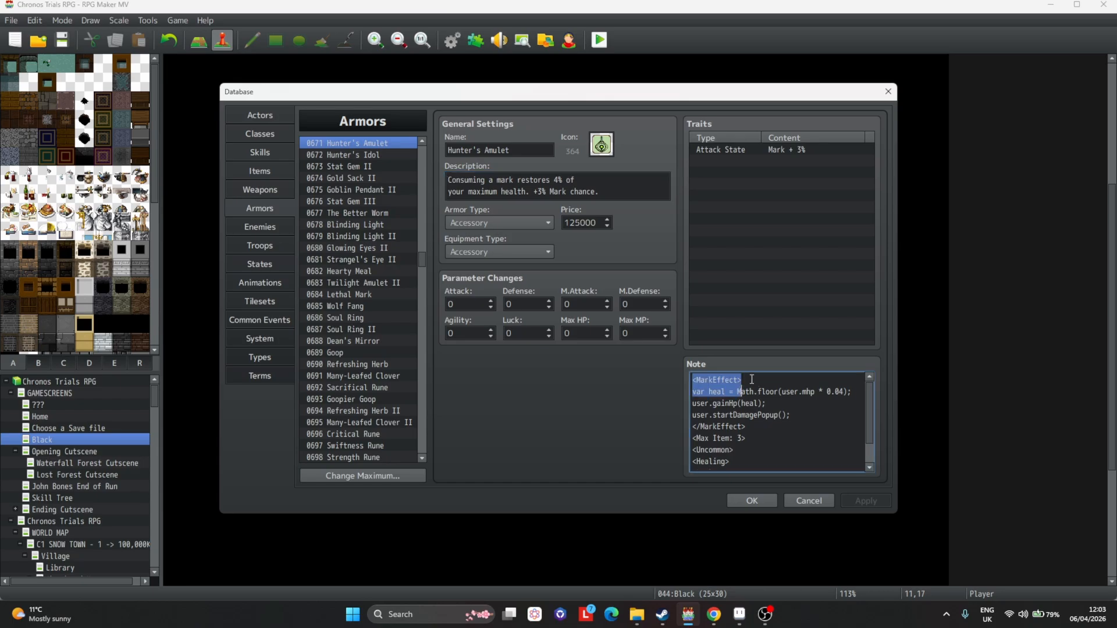
drag(855, 392, 694, 397)
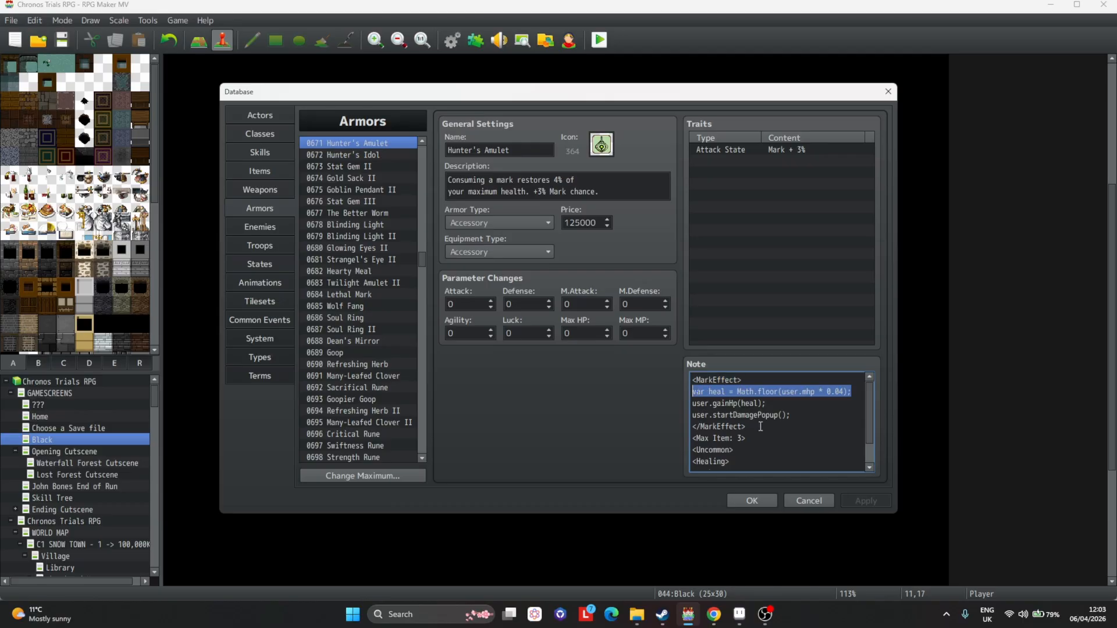
drag(770, 426, 671, 358)
mouse_move(793, 415)
mouse_down()
mouse_move(814, 418)
mouse_move(646, 381)
mouse_move(624, 389)
mouse_up()
key(ctrl+c)
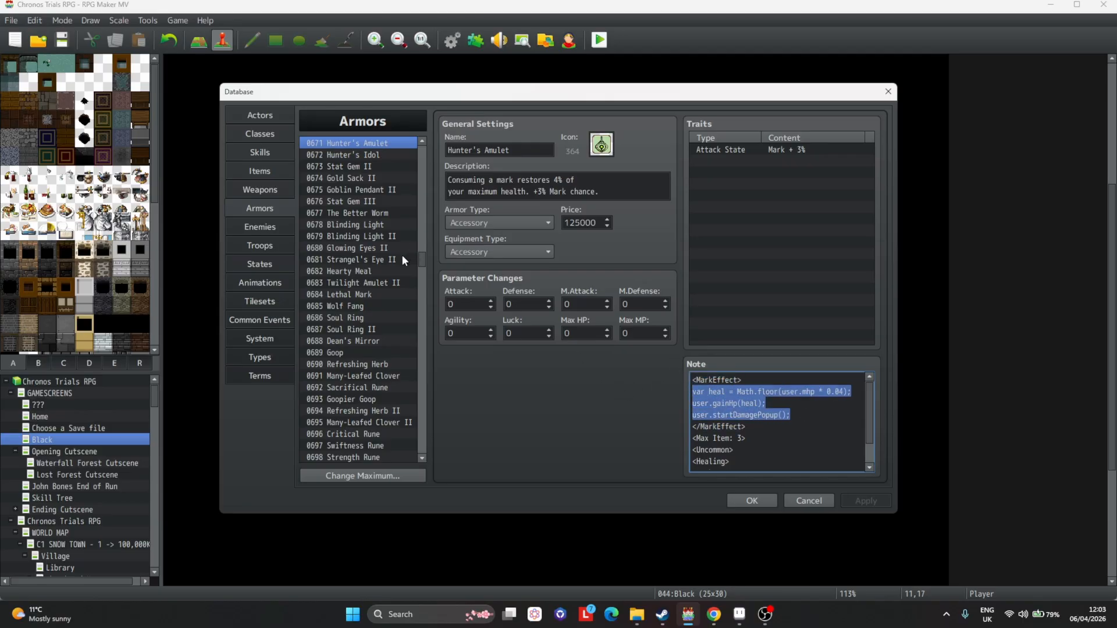
Return to the Mark Accessory and paste the healing lines inside its MarkEffect block, indenting them.
key(ctrl+f)
text(mark )
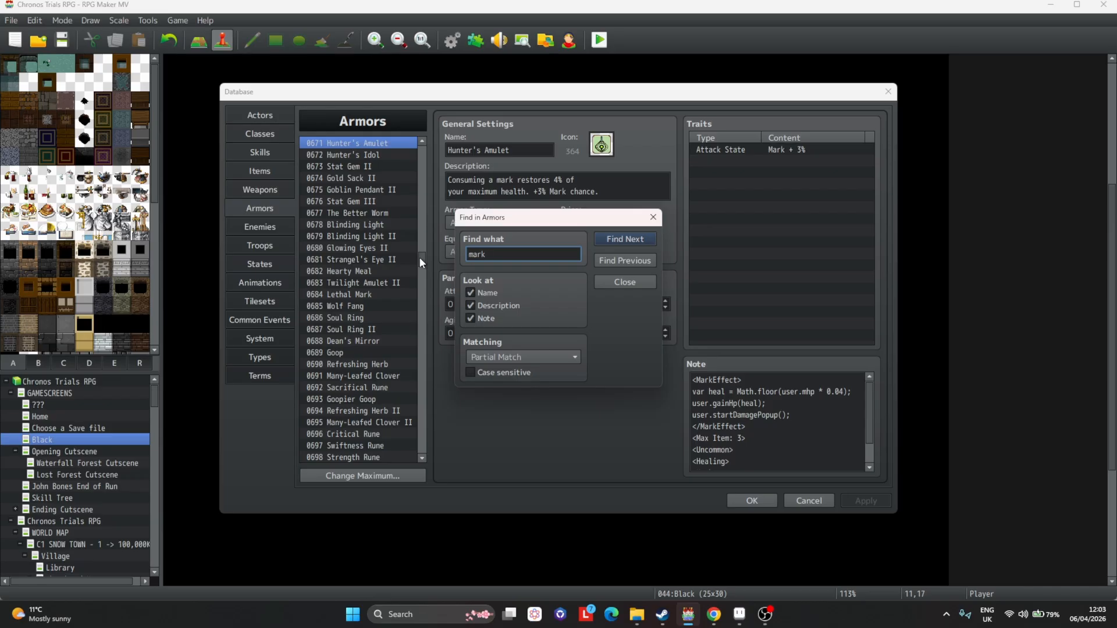
text(ac)
key(Return)
key(Escape)
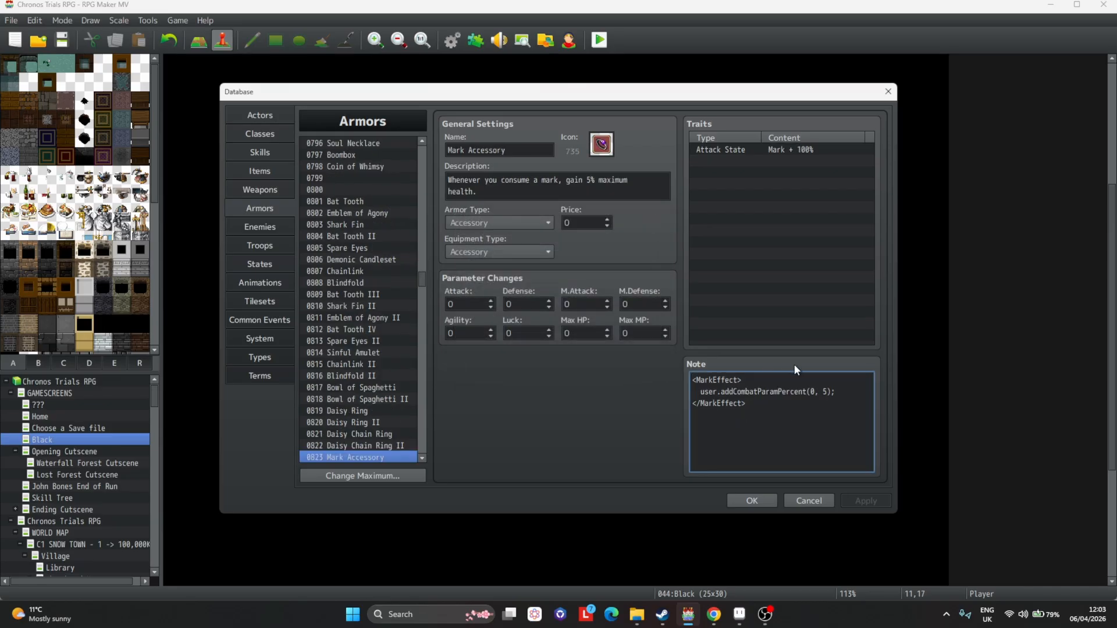
click(841, 391)
key(Return)
key(ctrl+v)
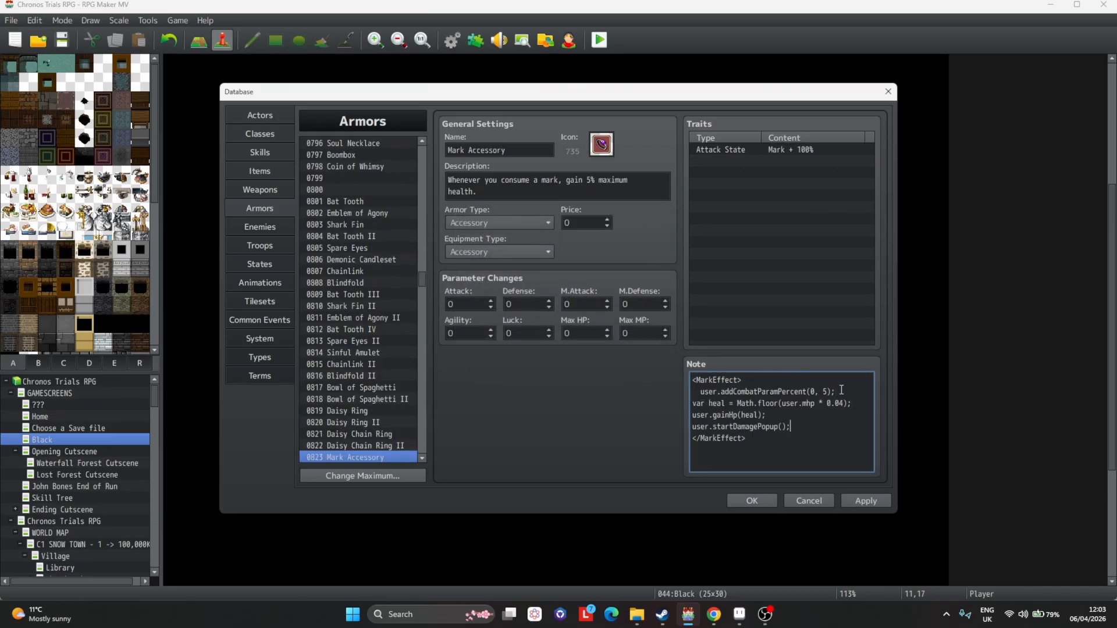
click(692, 403)
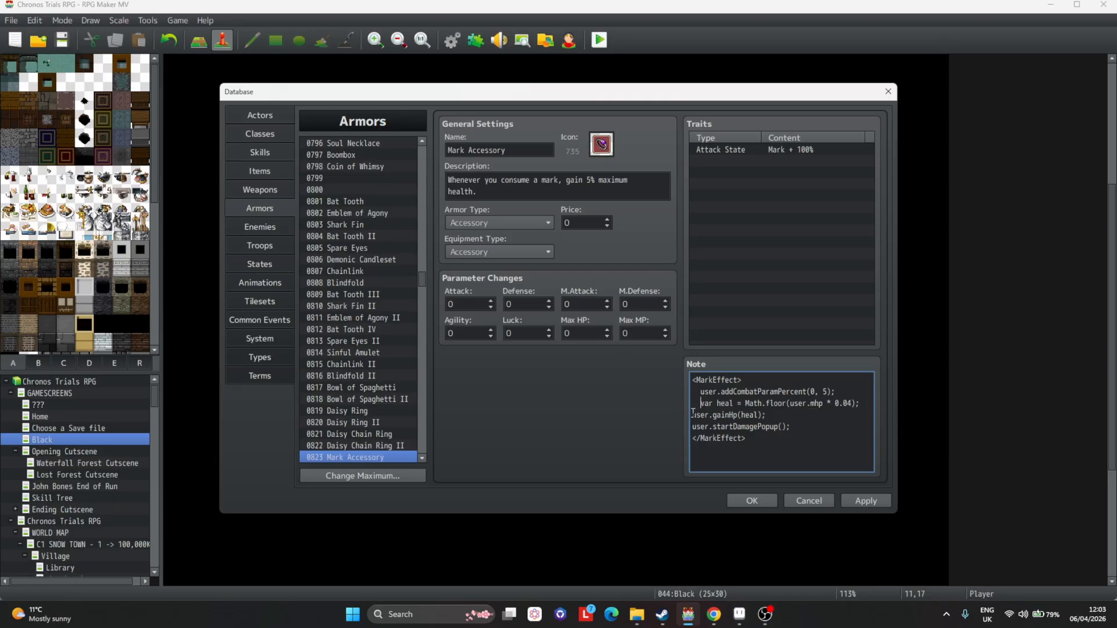
key(BackSpace)
key(BackSpace)
key(BackSpace)
click(693, 416)
click(692, 426)
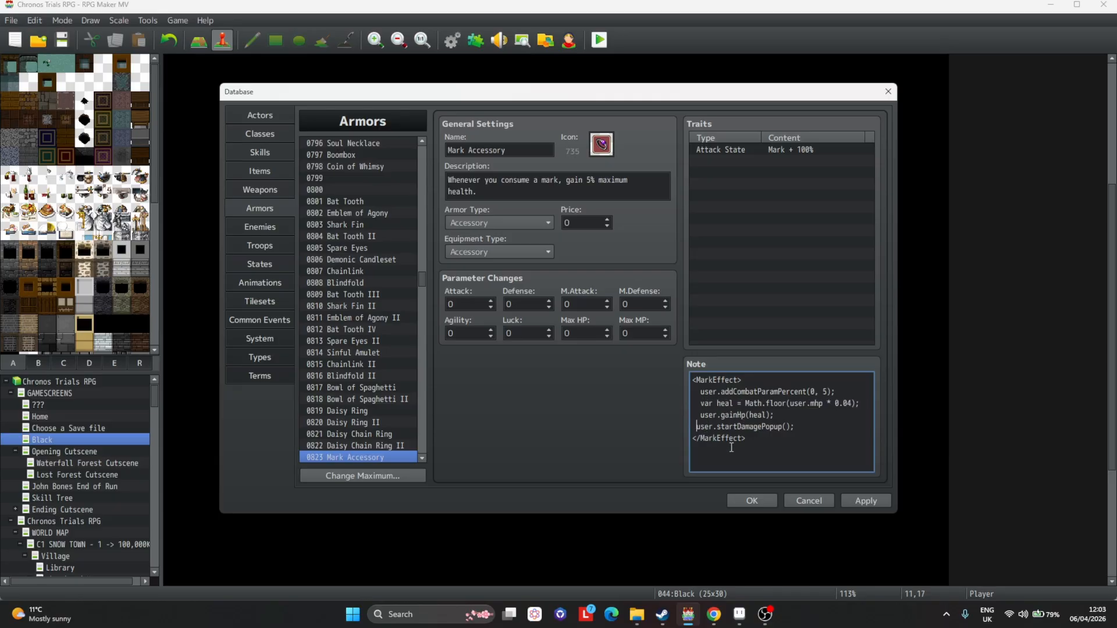
Change the pasted heal multiplier from the max HP to 0.03 and apply.
click(848, 404)
key(BackSpace)
text(3)
click(866, 501)
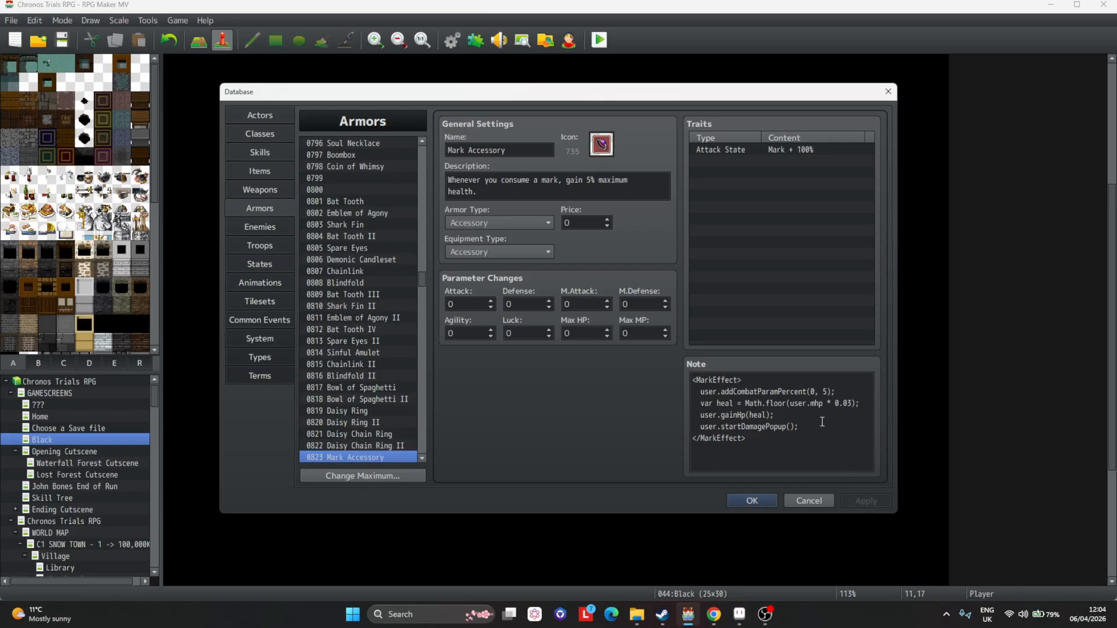
Extend the description to end with ", and restore 3% Max Health. +".
click(601, 186)
click(580, 190)
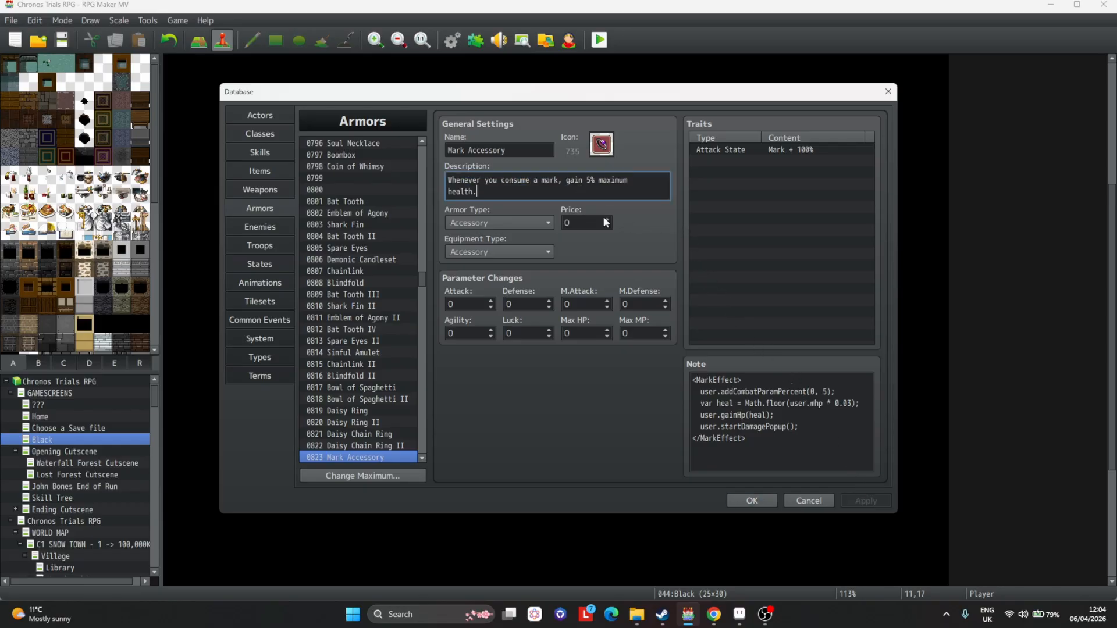
key(BackSpace)
text(, and restore)
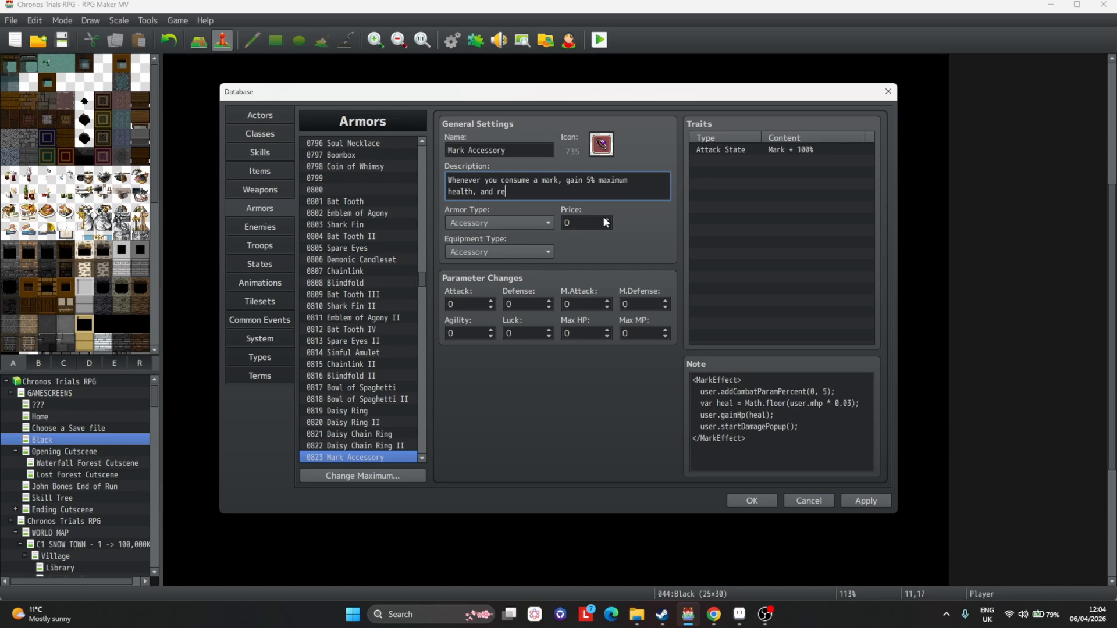
key(BackSpace)
text(3% max)
key(BackSpace)
key(BackSpace)
key(BackSpace)
key(BackSpace)
text(Max Health. +)
Set the Mark Attack State trait to 4% and apply the changes.
double_click(786, 149)
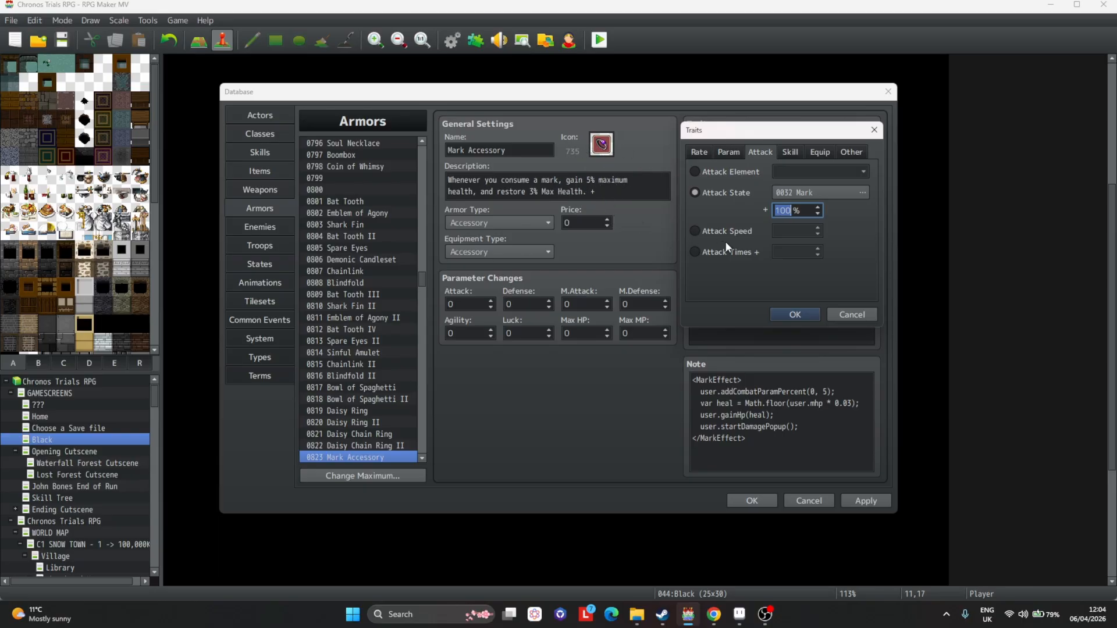
text(4)
click(795, 315)
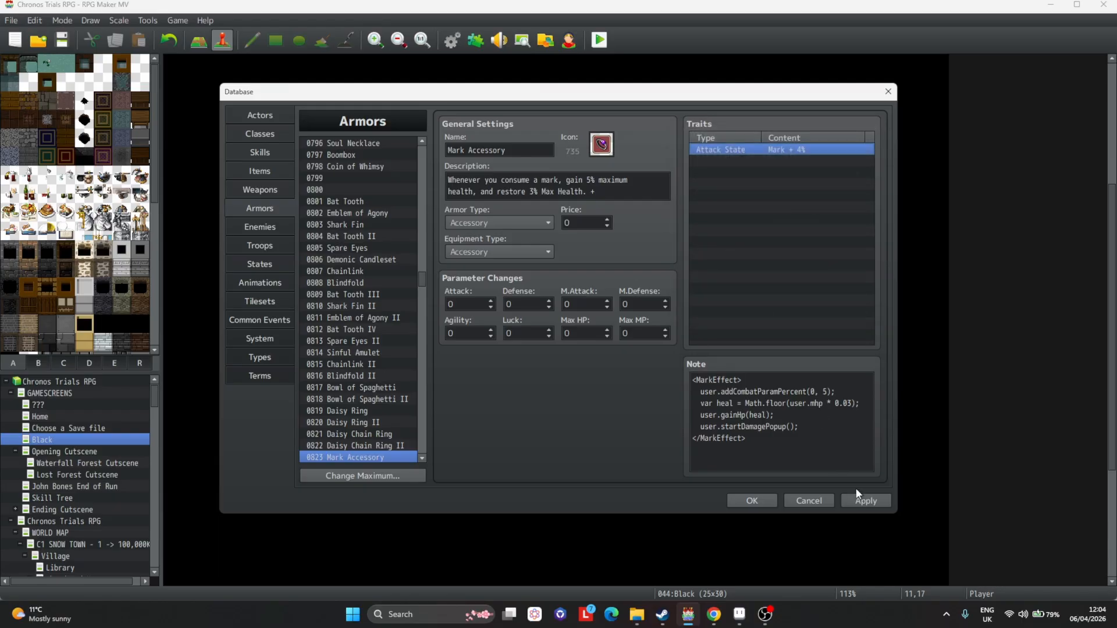
click(864, 501)
Finish the description with "4% Mark Chance." and apply.
scroll(424, 397, down, 1)
click(617, 192)
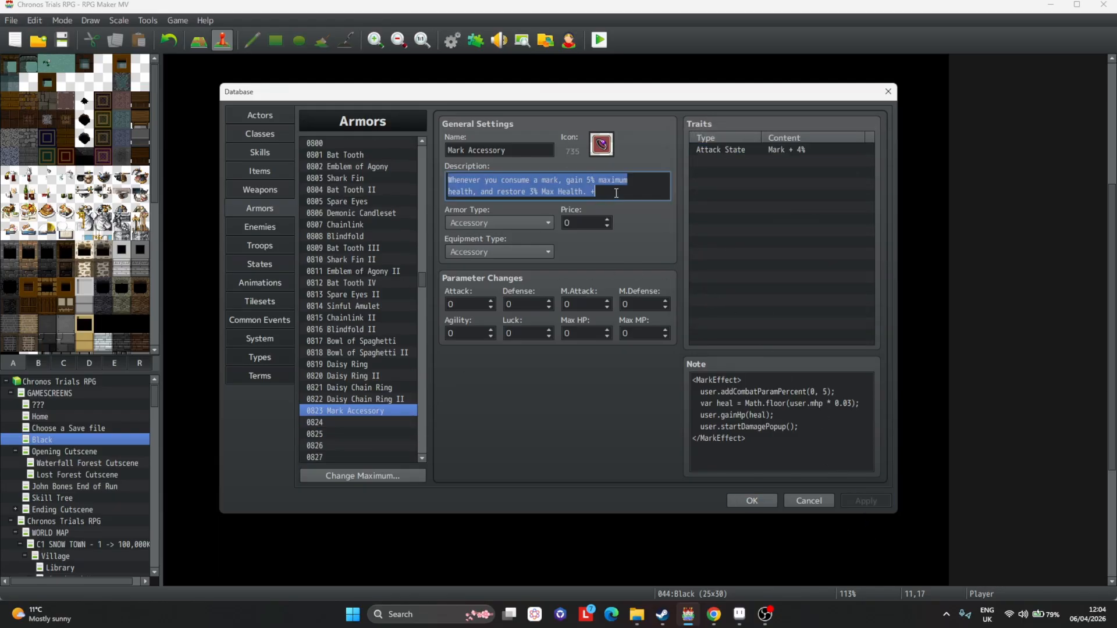
click(618, 191)
text(4% Mark)
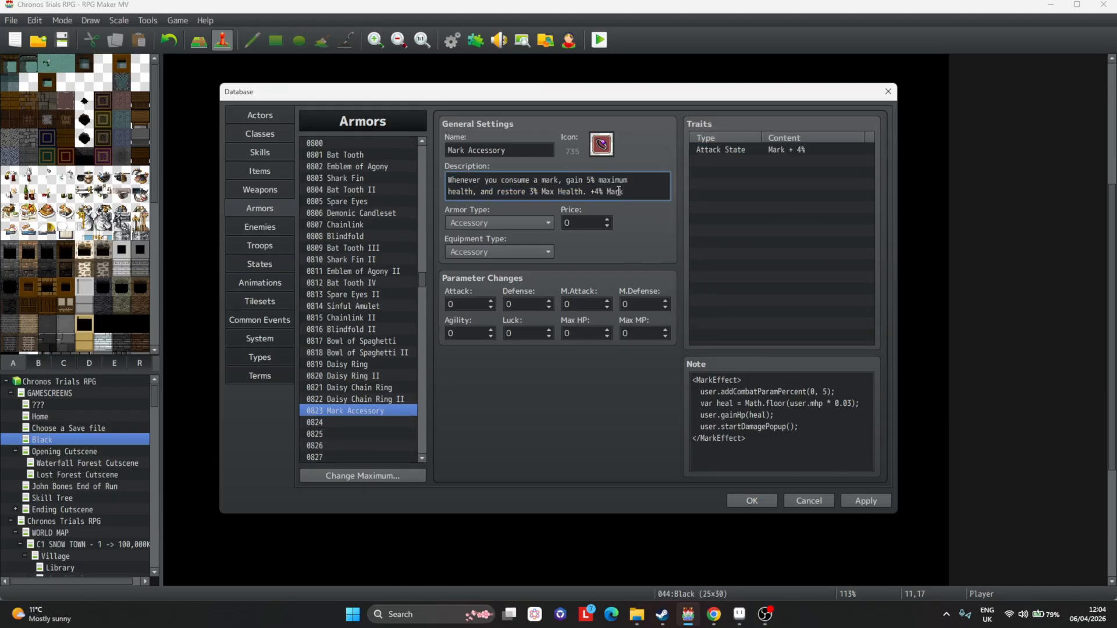
text( Chance.)
click(872, 502)
Add a <Max Item: 1> tag on a new line of the Mark Accessory's note and apply.
click(796, 452)
key(ctrl+a)
click(797, 451)
key(Return)
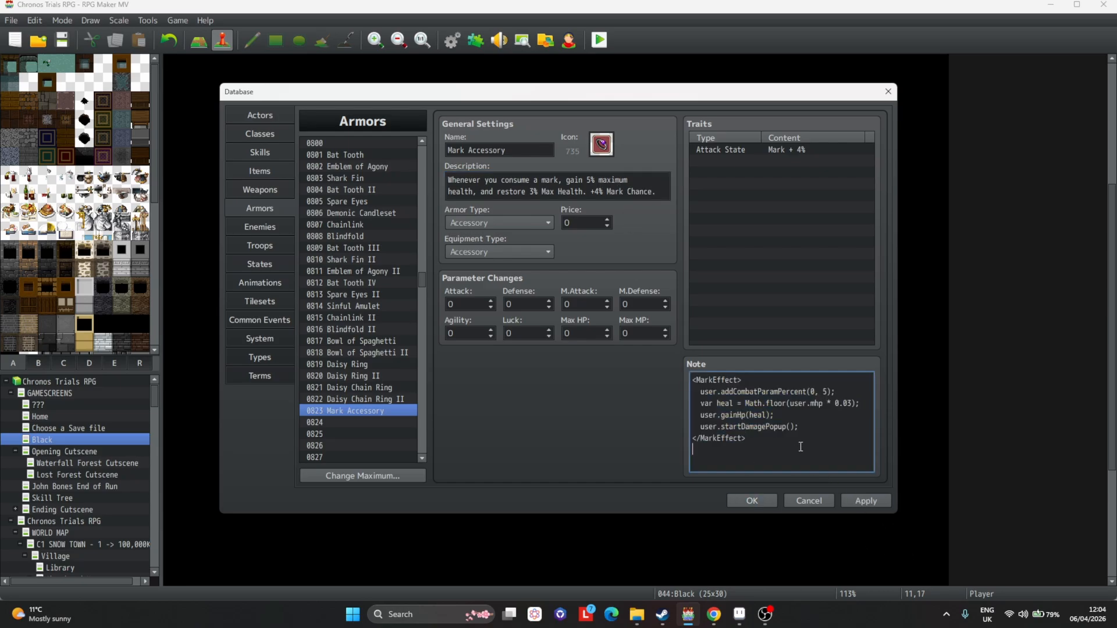
text(<Max Item: 1>)
click(872, 500)
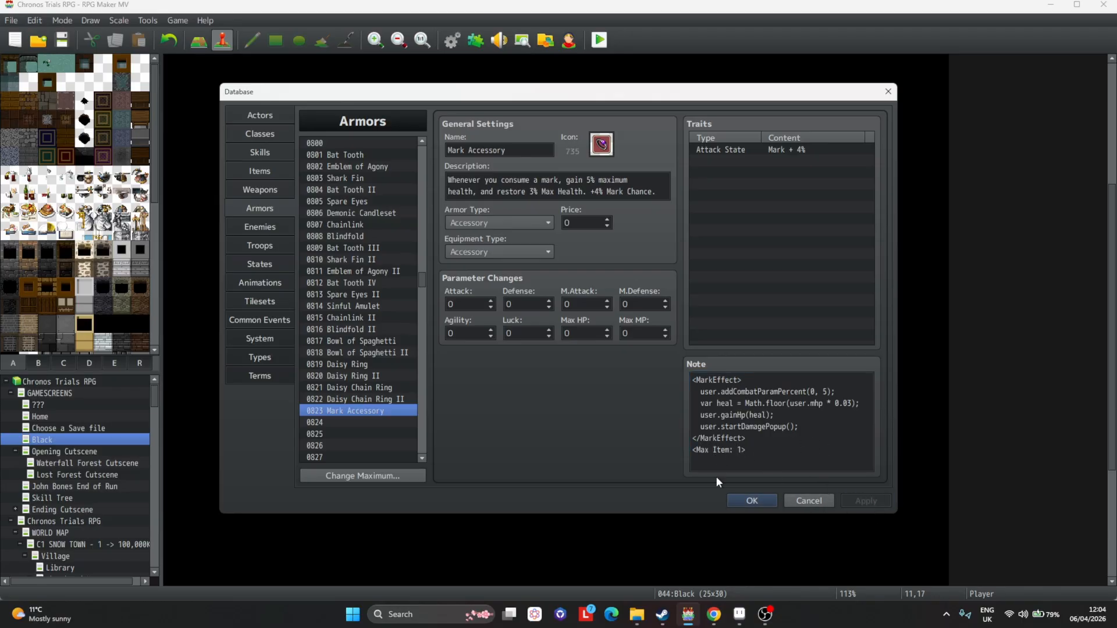
Add a <Unique> tag line below it in the note.
click(783, 454)
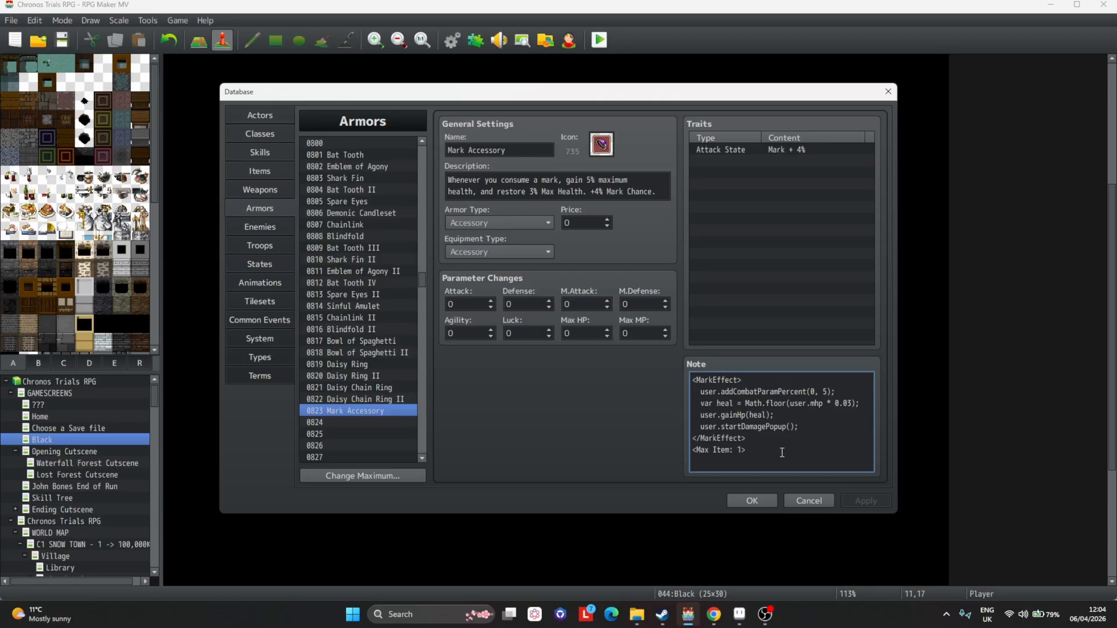
key(Return)
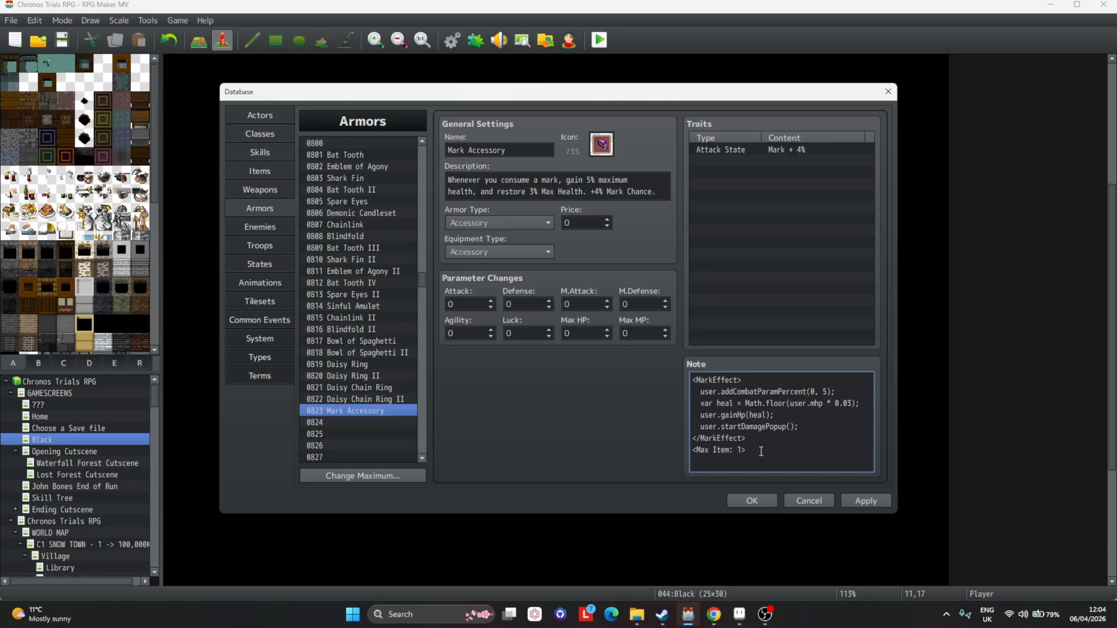
text(<Unique>)
mouse_move(707, 463)
mouse_down()
mouse_move(728, 464)
mouse_move(694, 451)
mouse_up()
click(750, 462)
key(Return)
Add <Healing> and <Mark> tag lines to the note and apply the changes.
text(<)
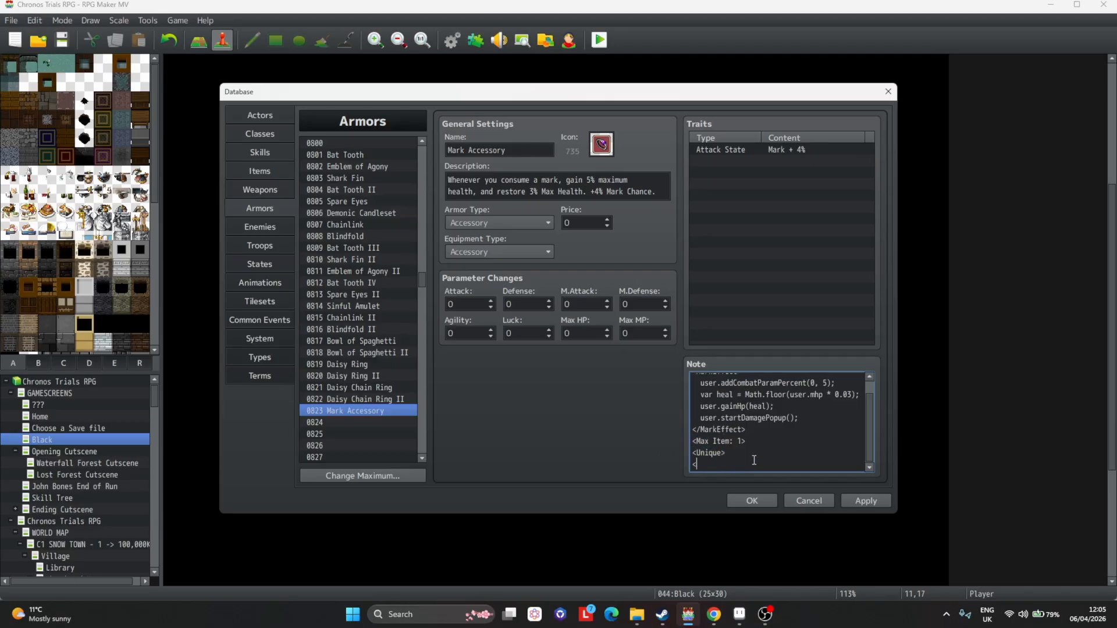
text(Healing?)
key(BackSpace)
text(>)
key(Return)
text(<)
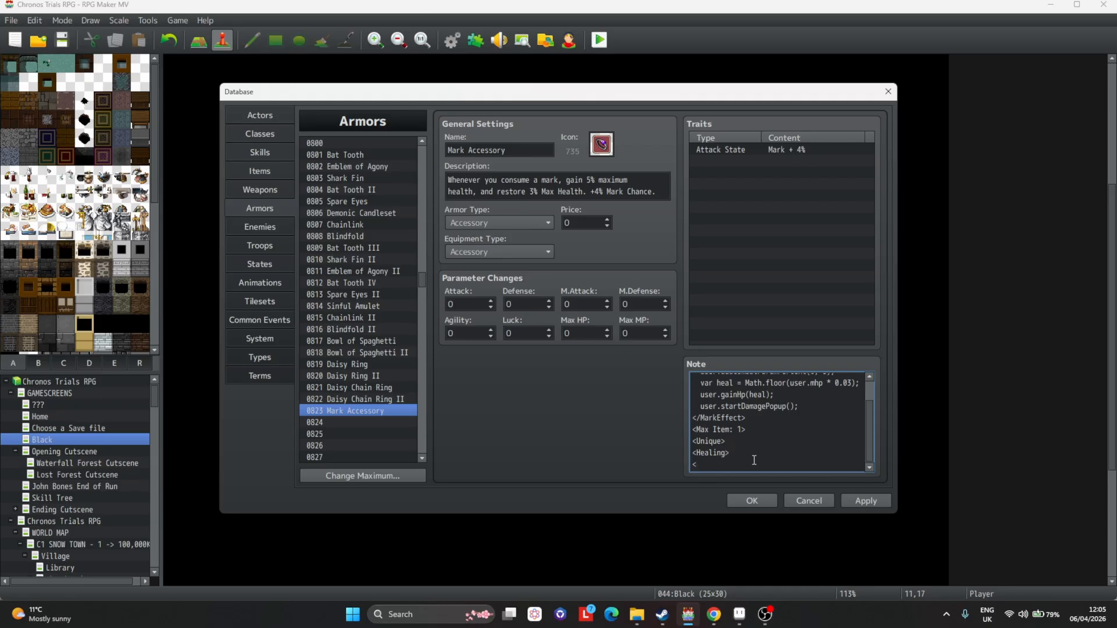
text(Mark>)
click(886, 499)
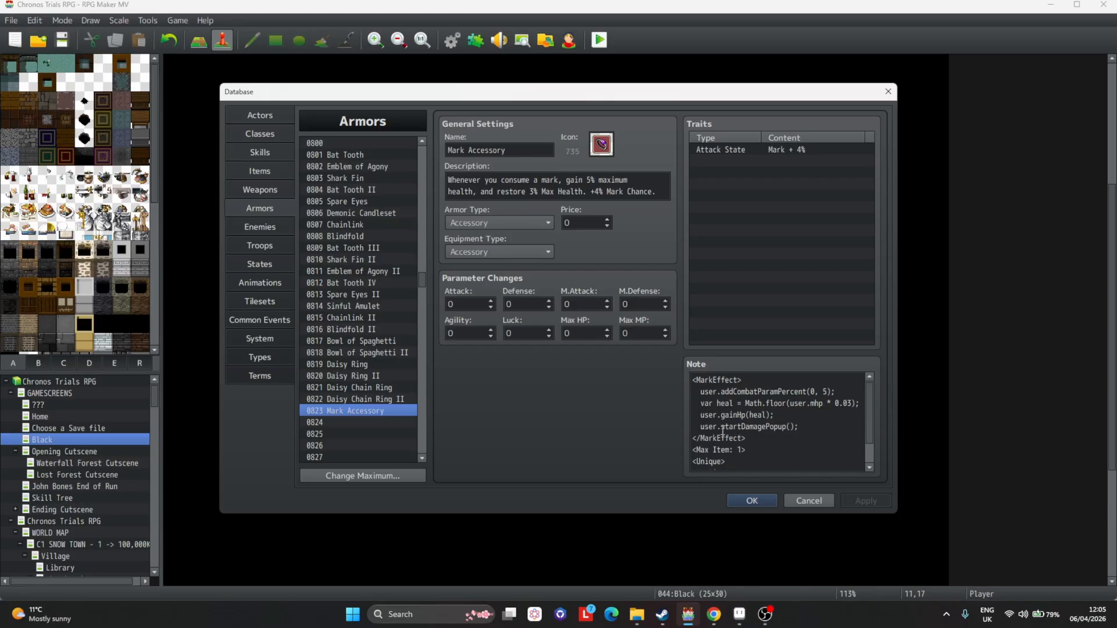
Copy the <Max Item: 1> tag from the Bowl of Spaghetti armor's note.
click(363, 367)
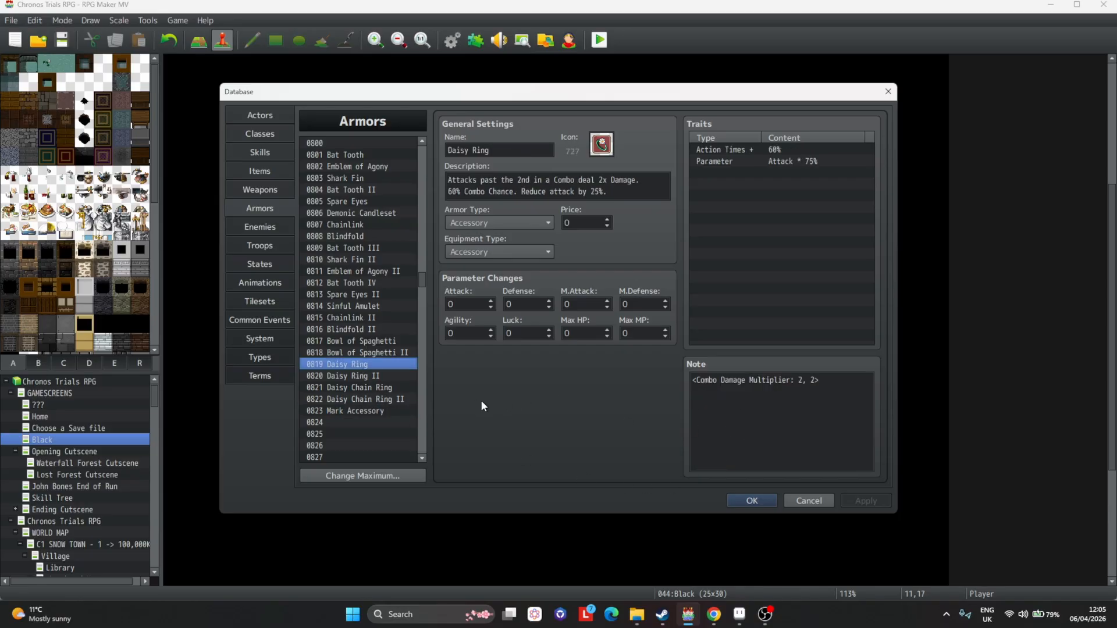
click(362, 355)
click(359, 333)
click(361, 338)
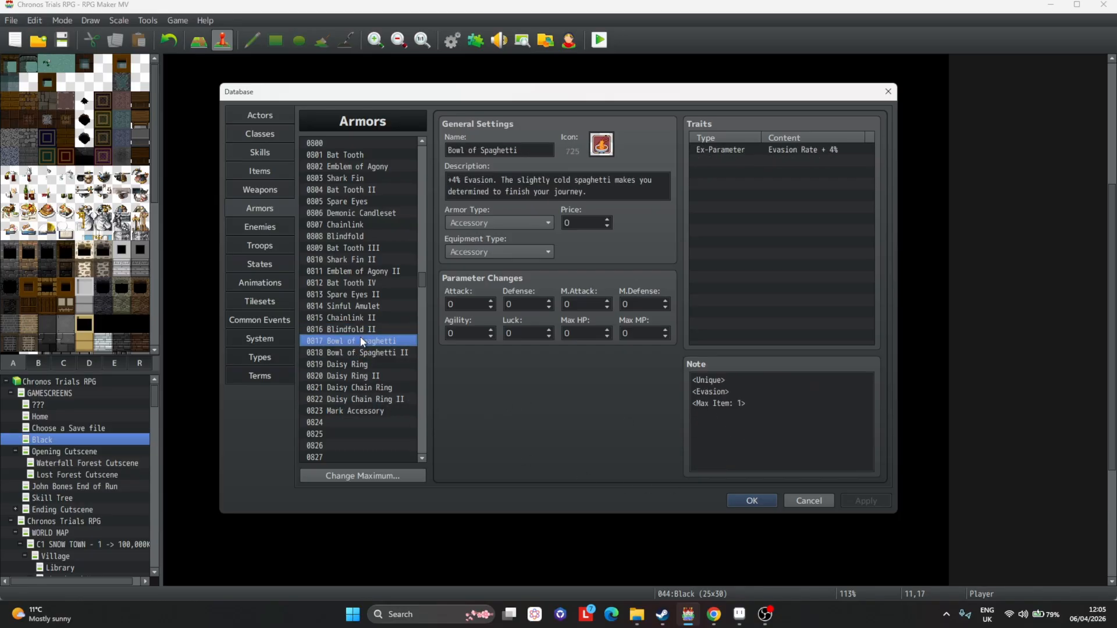
click(775, 407)
key(ctrl+a)
drag(775, 408, 683, 399)
key(ctrl+c)
Paste the <Max Item: 1> tag on a new line in the Daisy Ring's note.
click(398, 354)
click(398, 365)
click(846, 387)
key(ctrl+a)
click(832, 384)
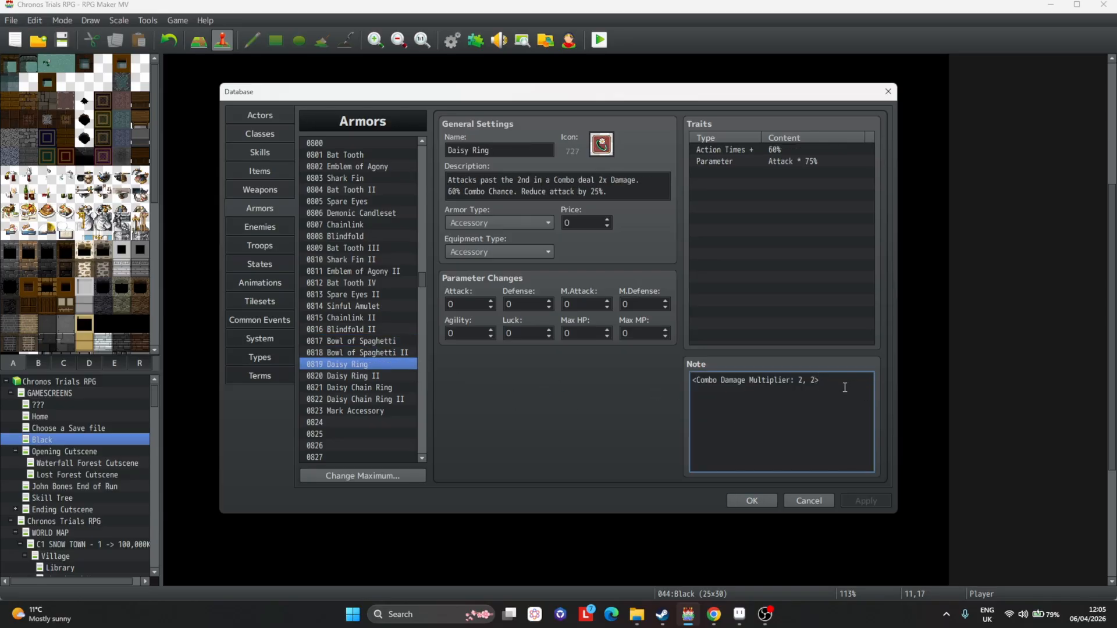
key(Return)
key(ctrl+v)
Paste the <Max Item: 1> tag on a new line in the Daisy Ring II's note.
click(350, 375)
click(852, 386)
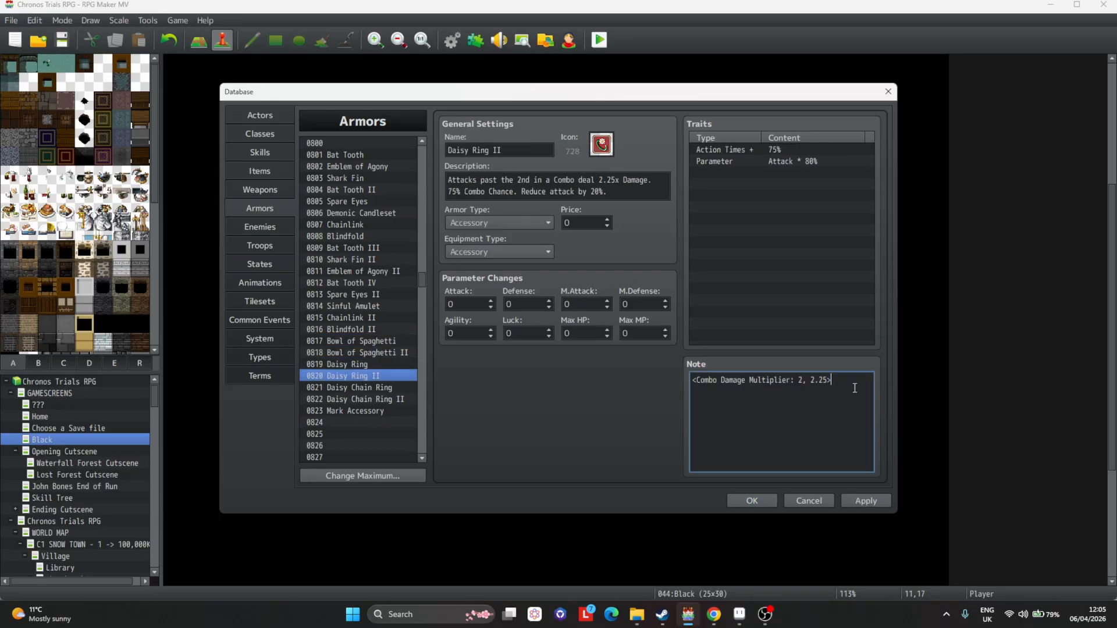
key(Return)
key(ctrl+v)
scroll(417, 386, down, 10)
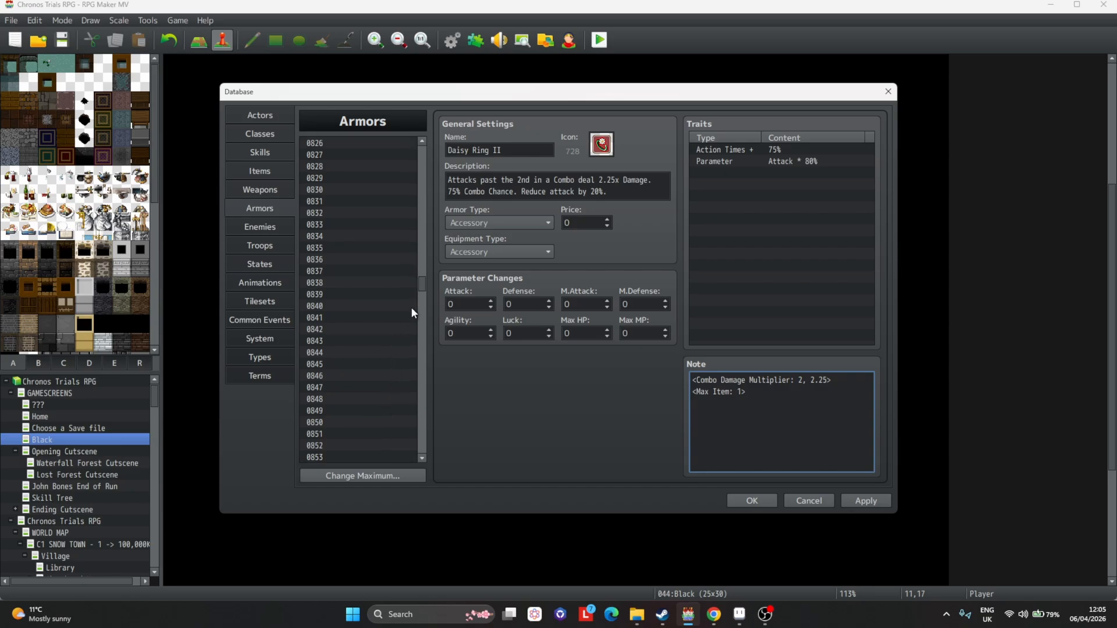
mouse_move(421, 282)
mouse_down()
mouse_move(420, 225)
mouse_move(425, 284)
mouse_up()
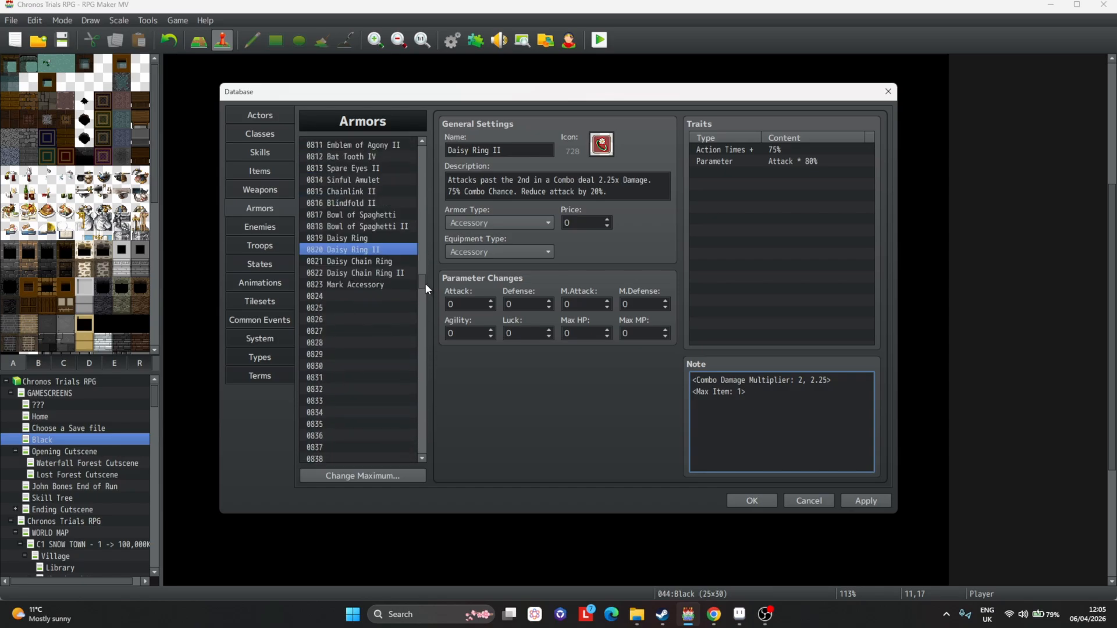
Paste the <Max Item: 1> tag on a new line in the Daisy Chain Ring's note.
click(387, 263)
click(837, 380)
key(Return)
key(ctrl+v)
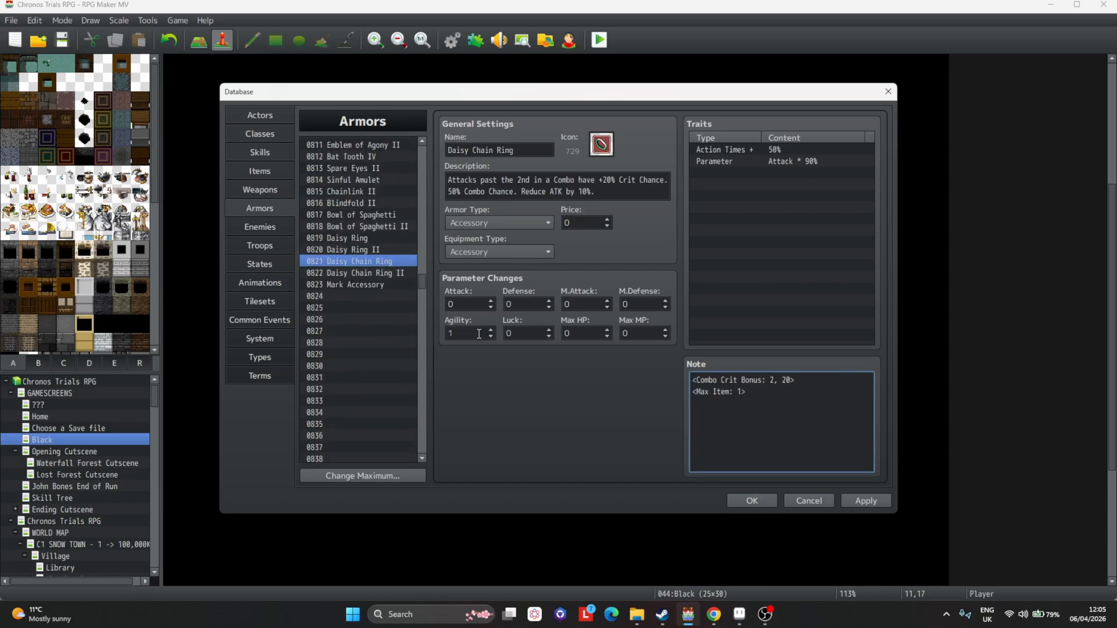
Paste the <Max Item: 1> tag on a new line in the Daisy Chain Ring II's note.
click(340, 274)
click(818, 401)
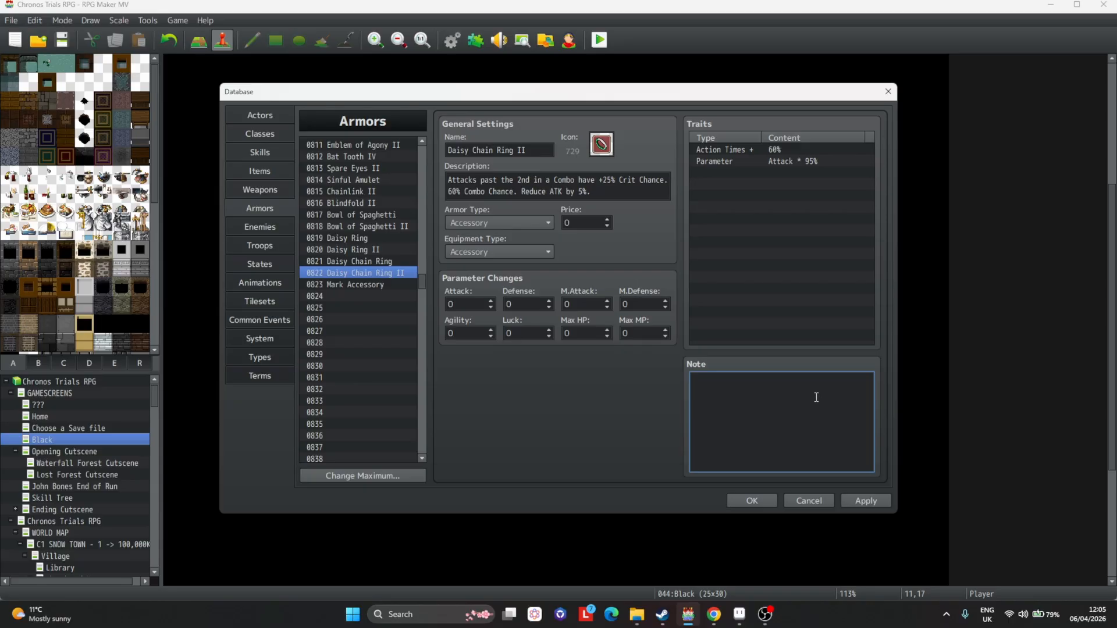
key(Return)
key(ctrl+v)
Open the Mark Accessory, apply the pending changes and review its note tags.
click(364, 283)
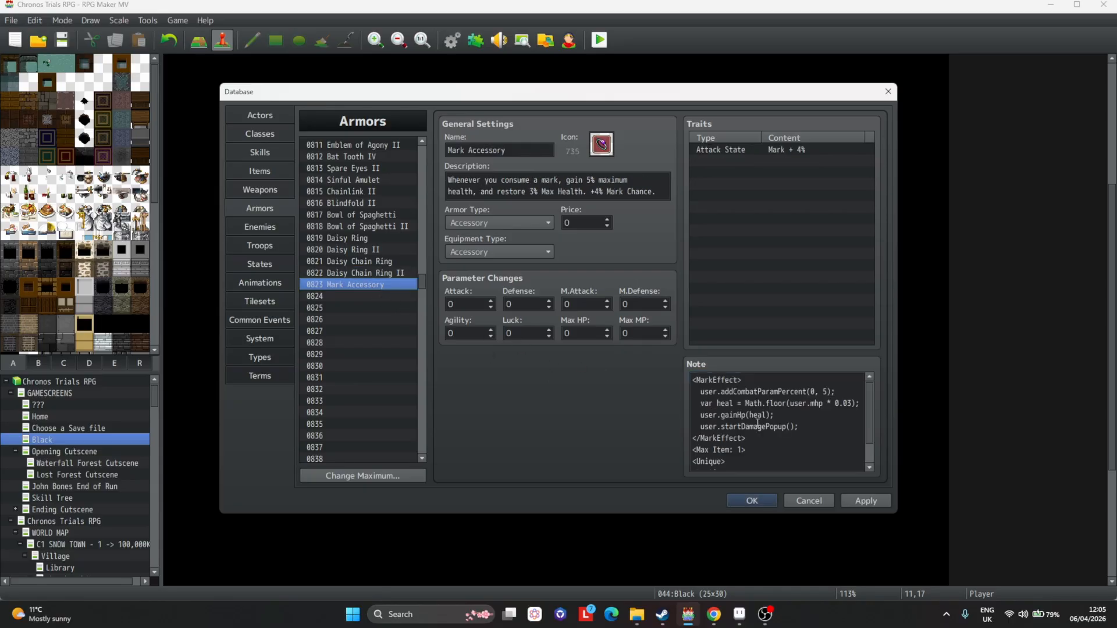
scroll(758, 424, down, 2)
click(878, 502)
scroll(776, 446, down, 1)
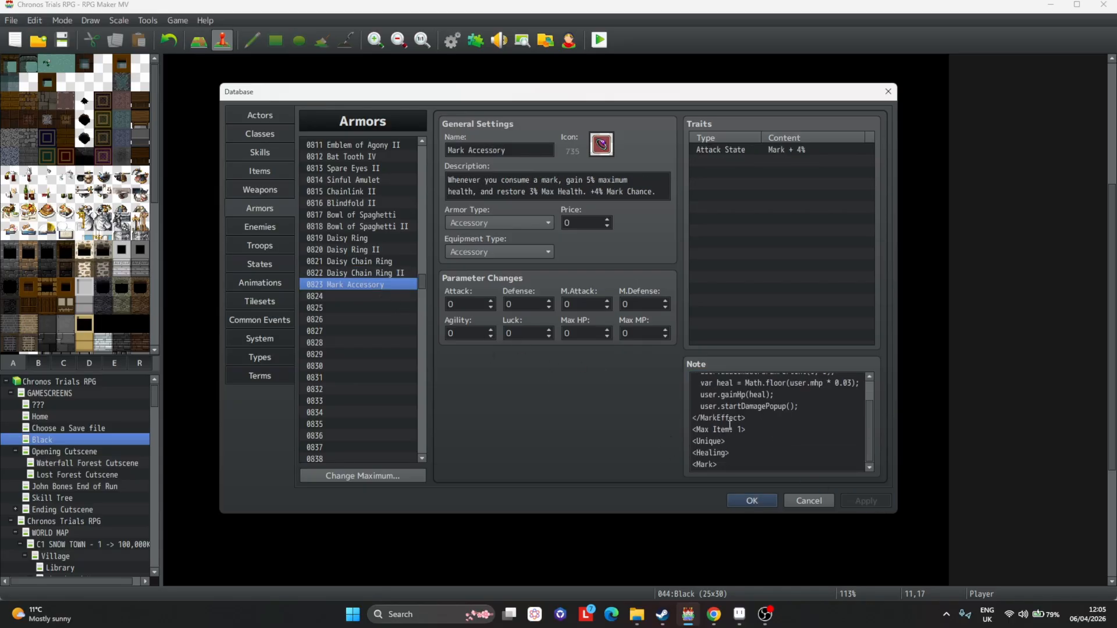
scroll(779, 419, up, 1)
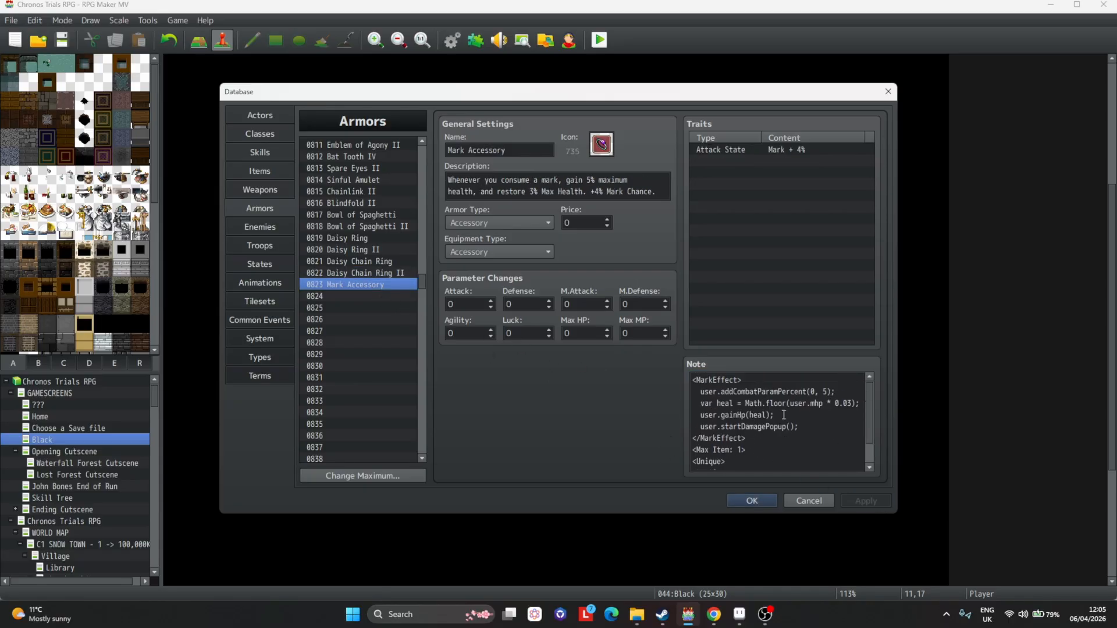
Paste a copy of the Mark Accessory into slot 0824 and rename it Mark Accessory II.
click(377, 295)
key(ctrl+v)
click(545, 149)
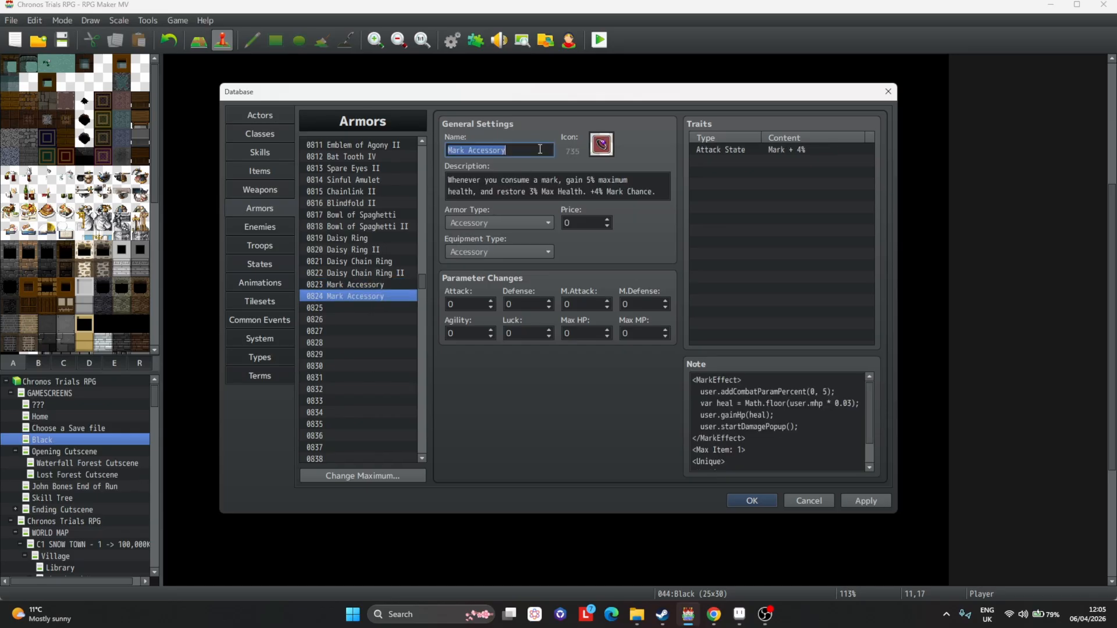
text(II)
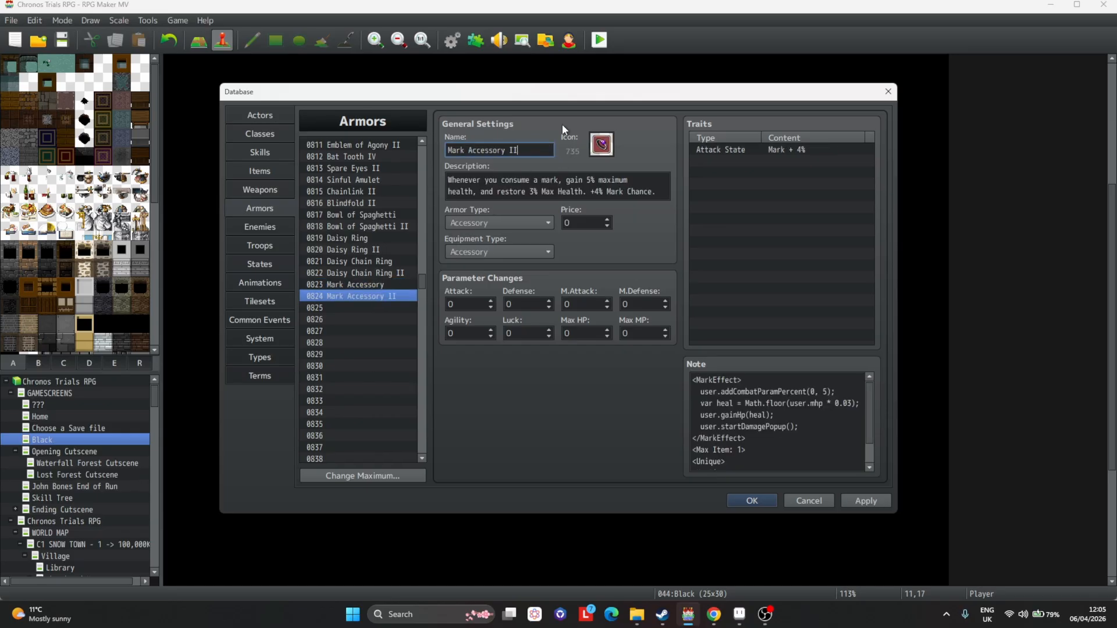
Set the Mark Accessory II's icon to index 736.
double_click(597, 151)
scroll(464, 302, up, 5)
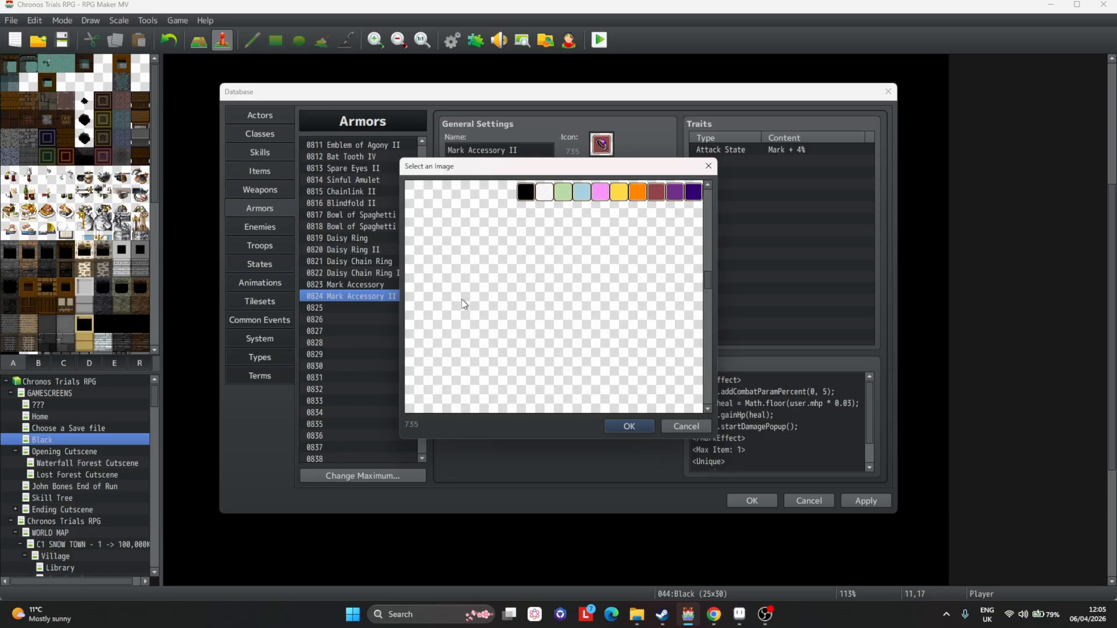
double_click(414, 192)
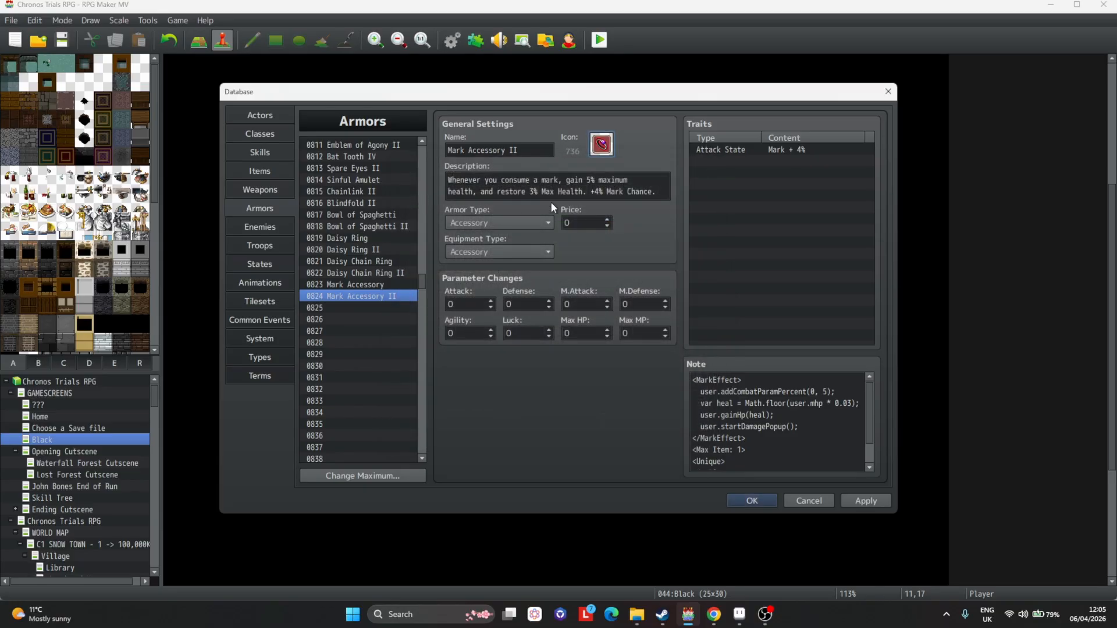
Change the description's maximum health gain to 6%.
click(590, 181)
click(587, 180)
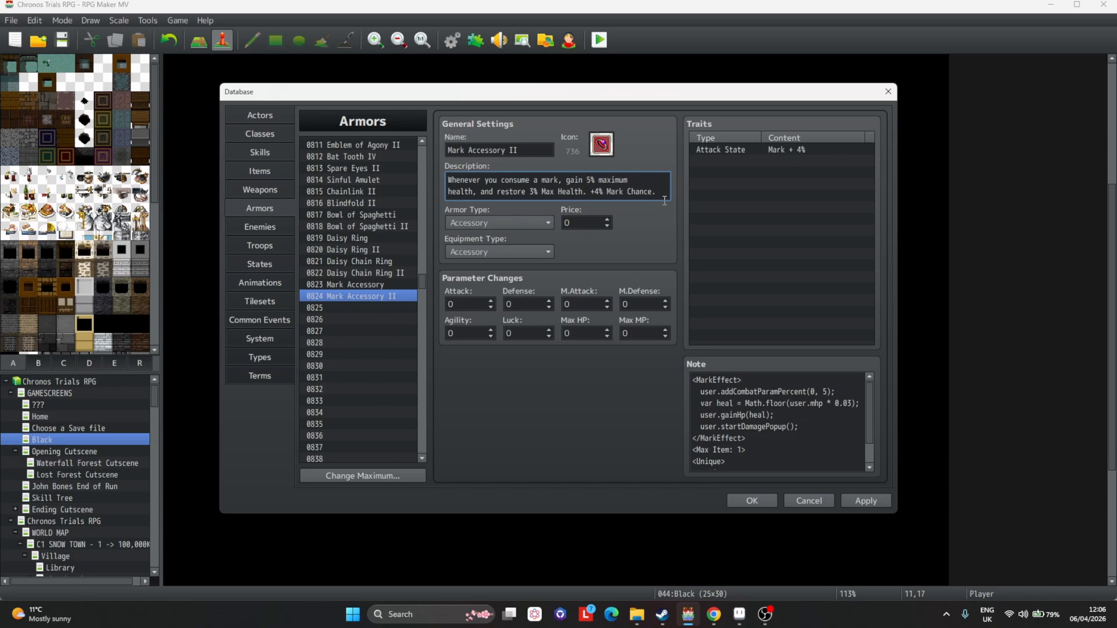
key(Delete)
text(6)
Change the addCombatParamPercent value in the note to 6 and apply the changes.
shift+click(826, 392)
key(Right)
key(BackSpace)
text(6)
click(867, 501)
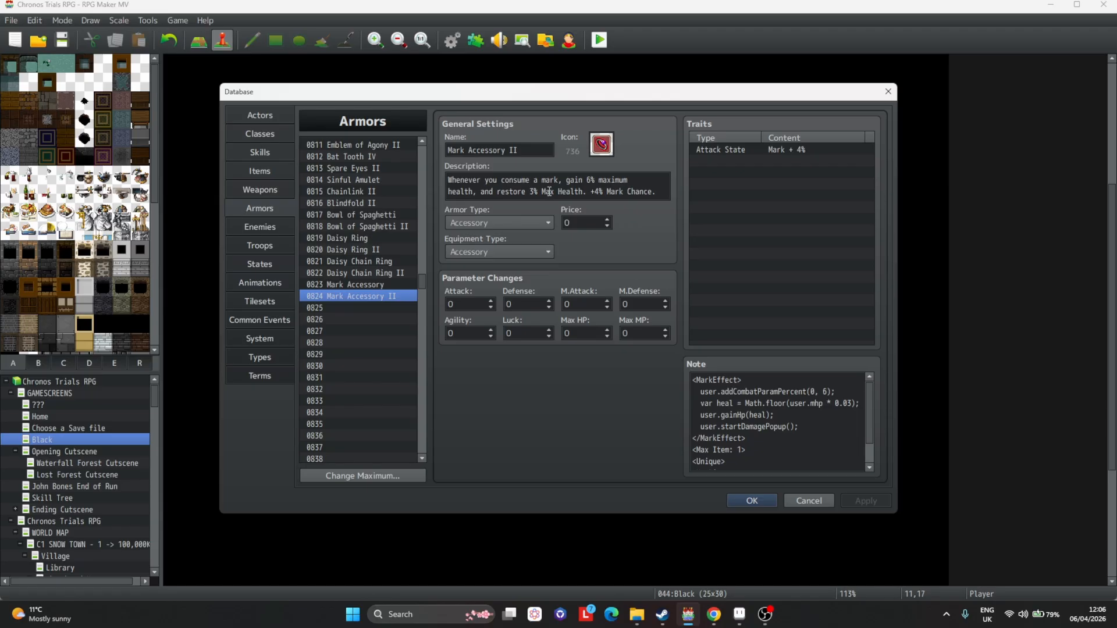
Change the description's Mark Chance bonus to +5%.
click(596, 191)
double_click(598, 192)
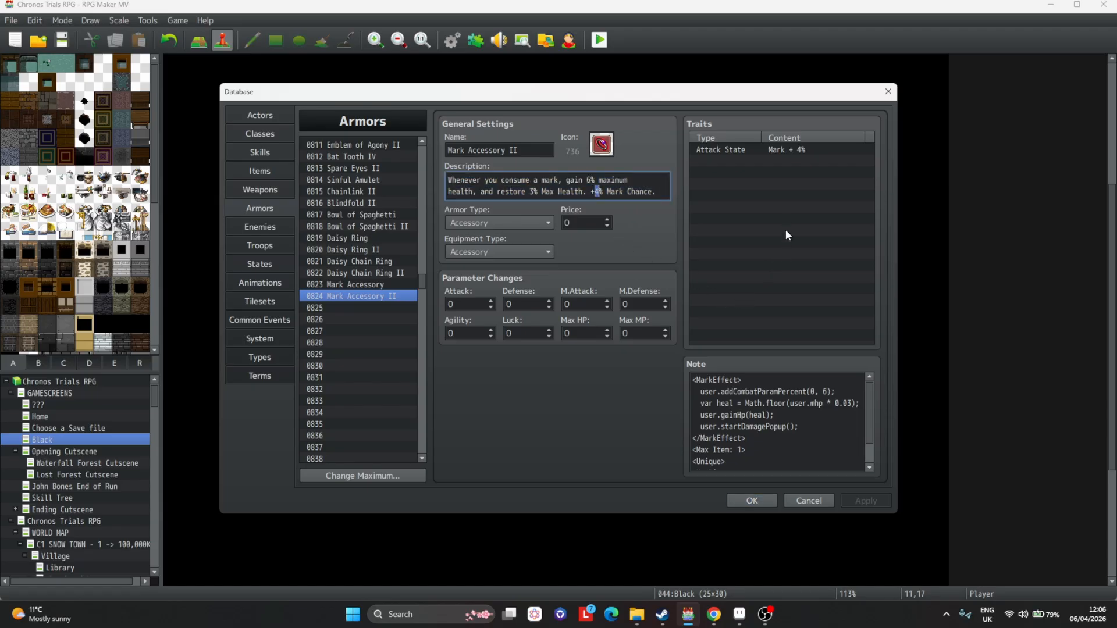
text(5)
Set the Attack State Mark trait to 5% and apply the changes.
click(759, 156)
double_click(759, 150)
text(5)
key(Return)
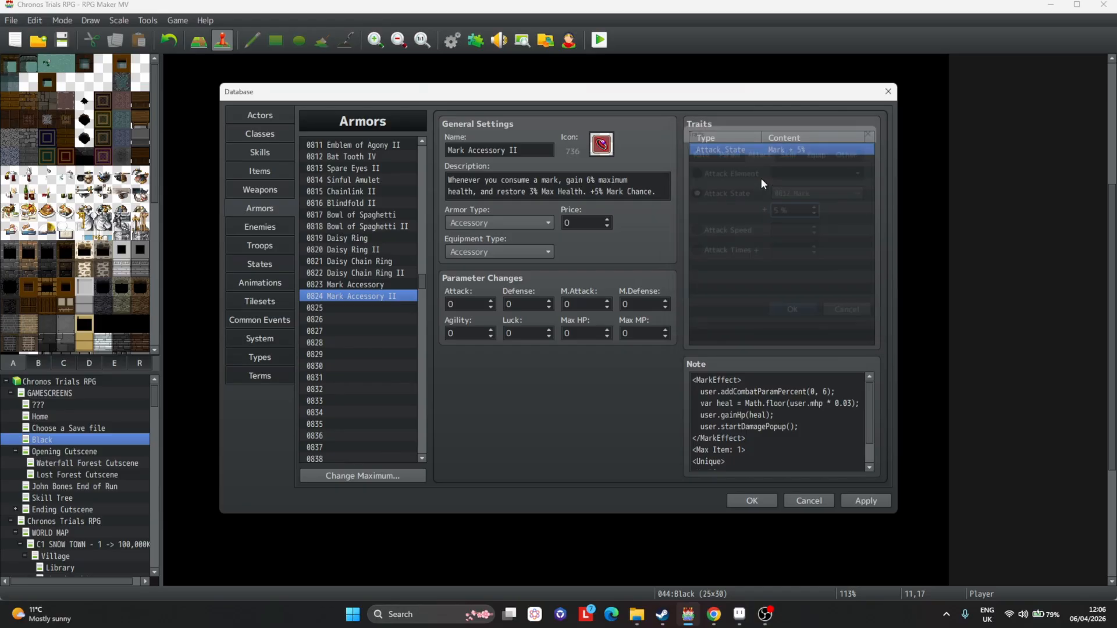
click(866, 502)
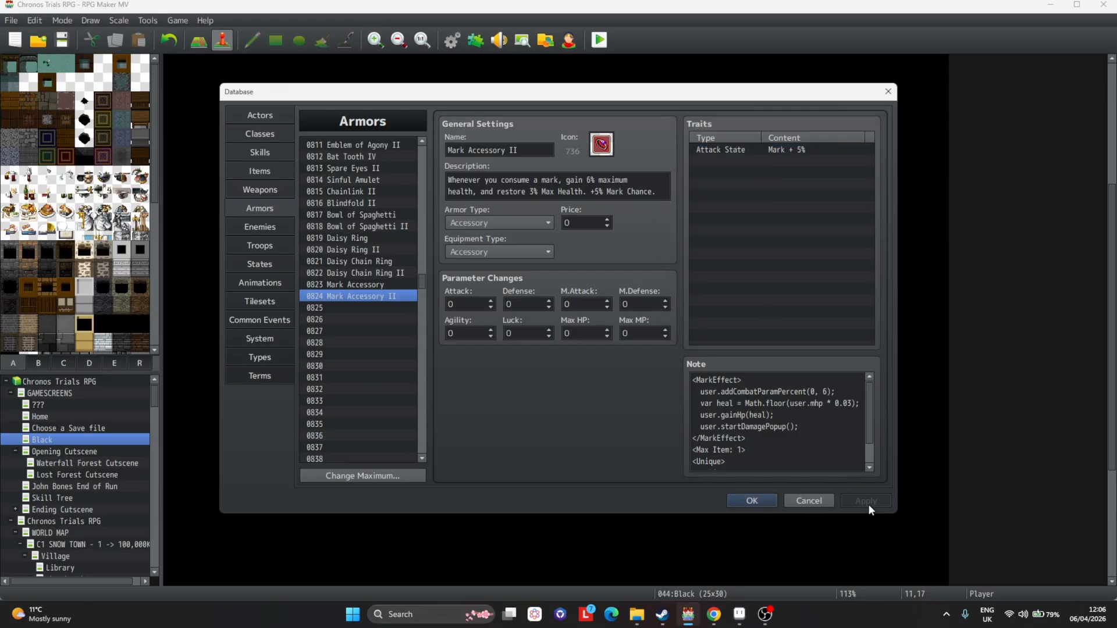
Compare the Mark Accessory and Mark Accessory II entries.
click(381, 285)
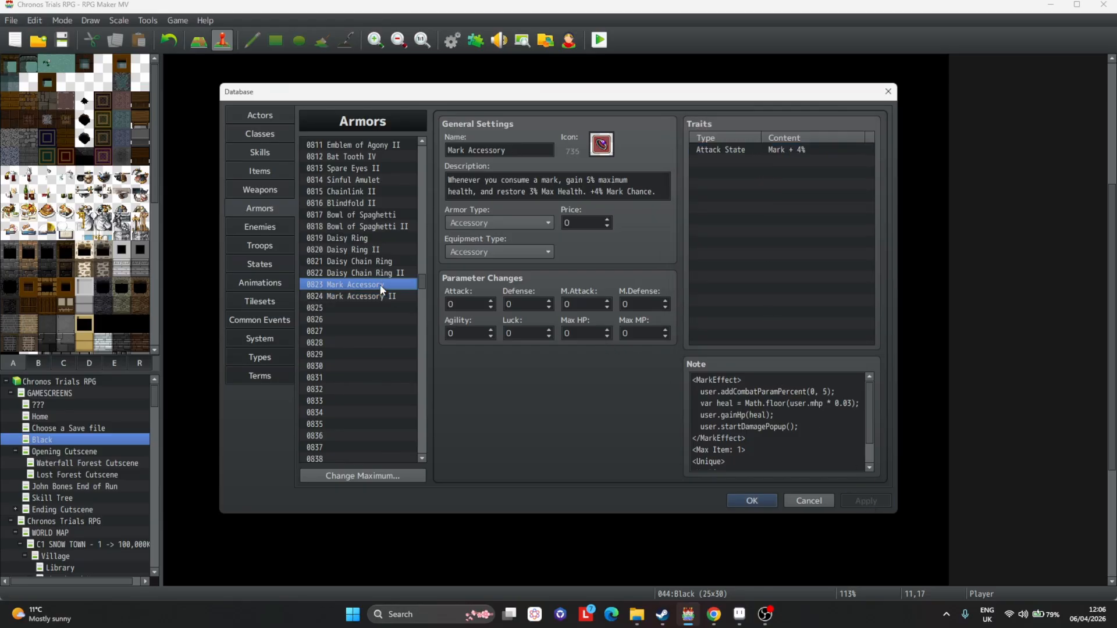
click(381, 297)
click(382, 287)
click(384, 296)
click(384, 287)
click(385, 297)
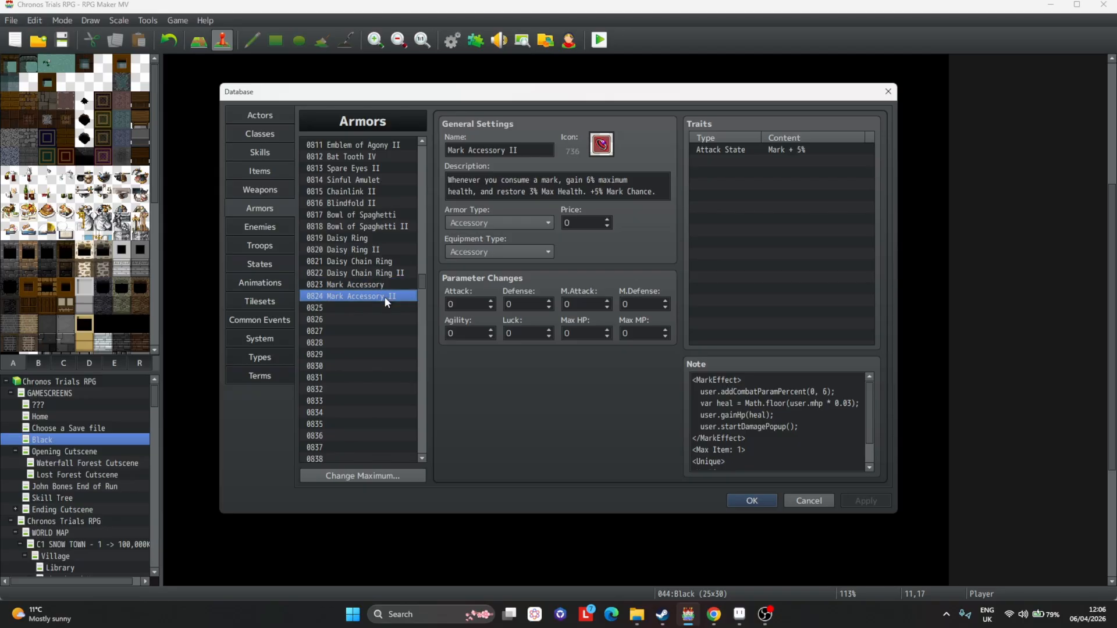
key(Up)
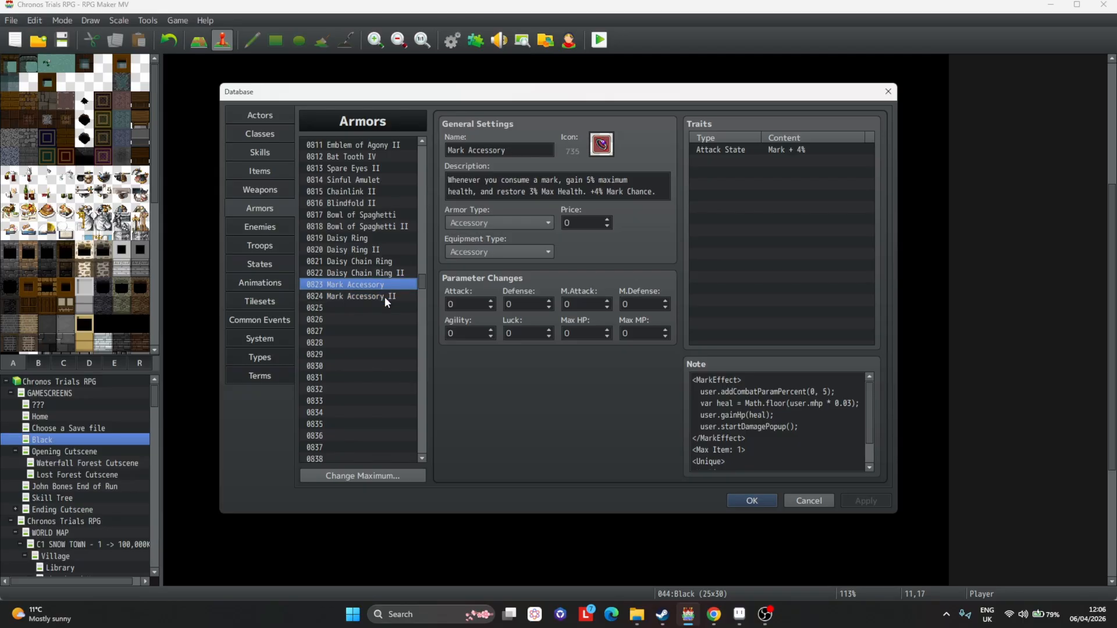
click(384, 296)
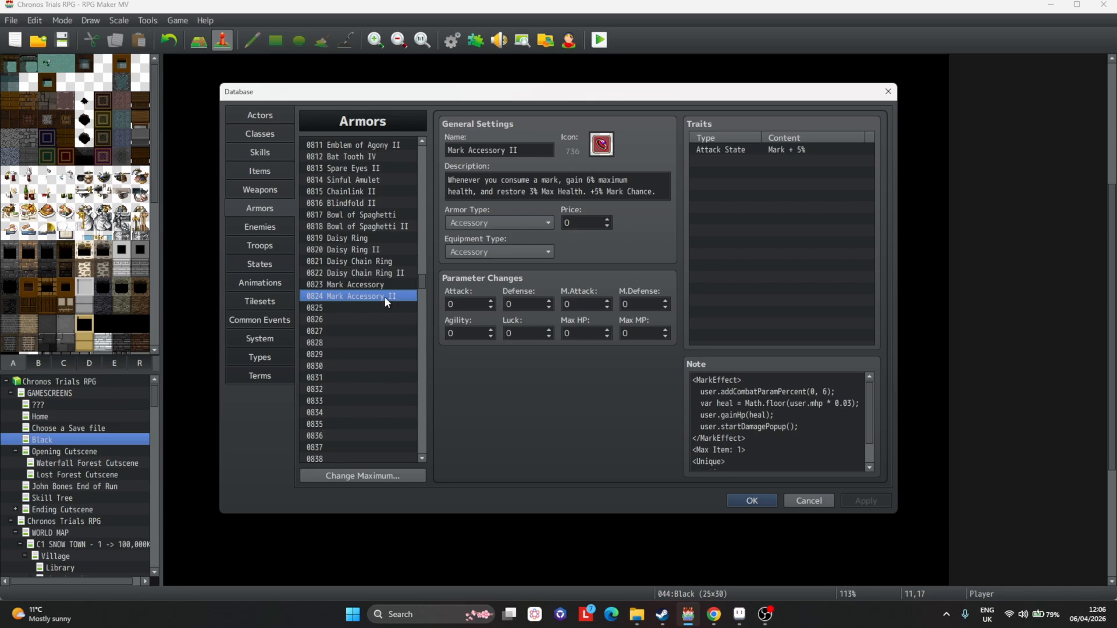
key(Up)
click(384, 297)
Search the armors for boot.
key(ctrl+f)
text(boot)
key(Return)
key(Return)
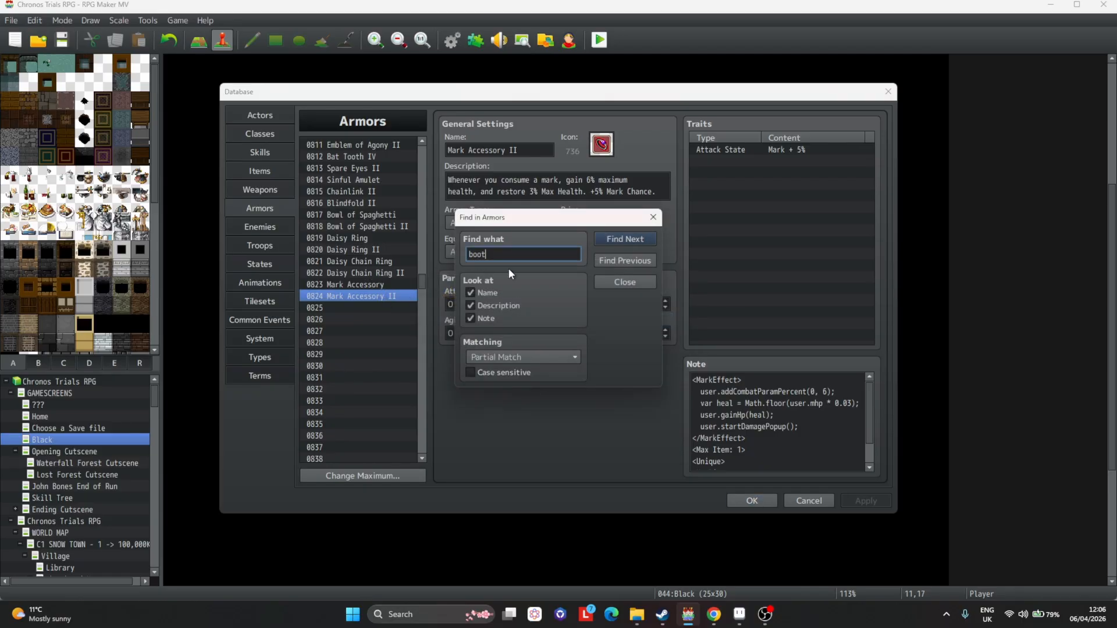
click(620, 261)
key(Escape)
scroll(393, 201, up, 1)
click(377, 165)
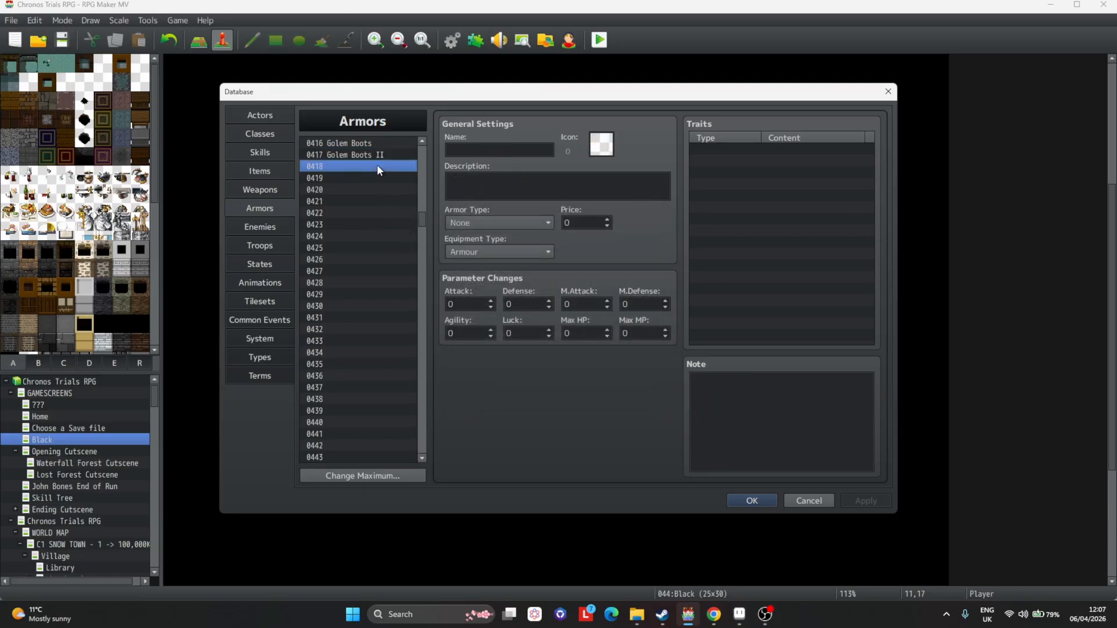
scroll(368, 218, up, 1)
scroll(367, 217, down, 2)
scroll(373, 203, up, 1)
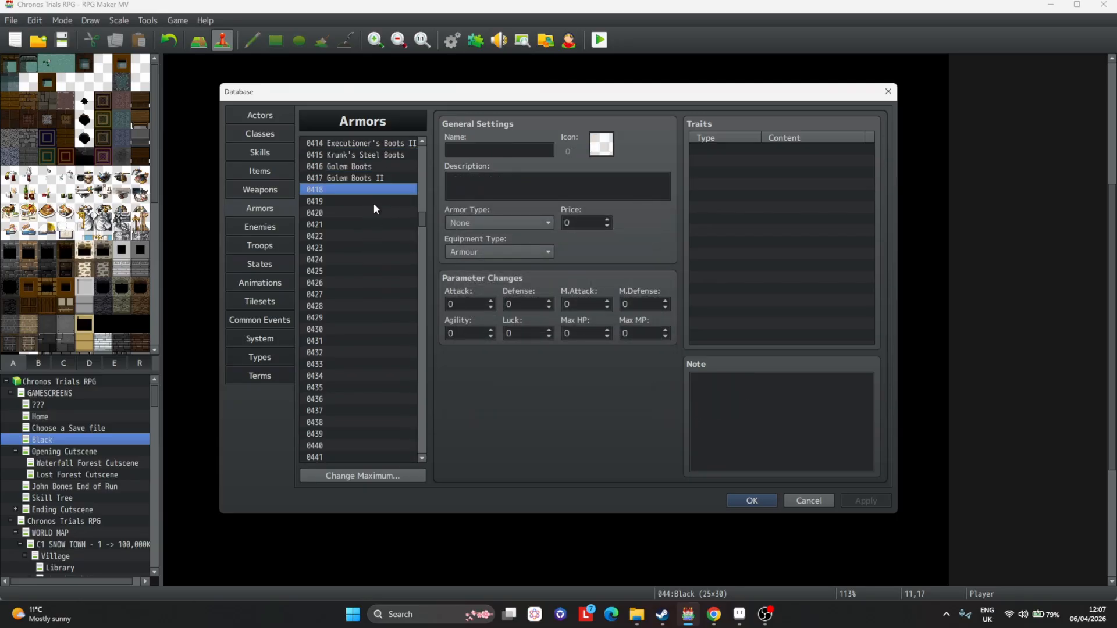
scroll(390, 184, down, 1)
click(601, 144)
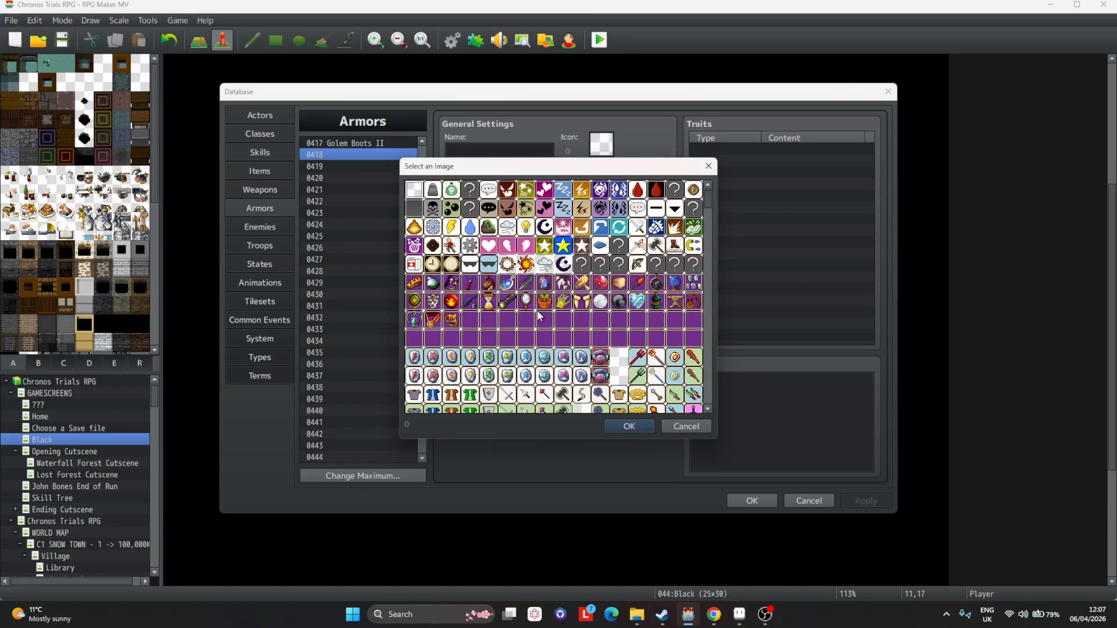
key(Escape)
scroll(364, 247, up, 5)
scroll(364, 240, up, 1)
Copy the Gnome Boots armor and paste it into empty slot 0418.
click(368, 166)
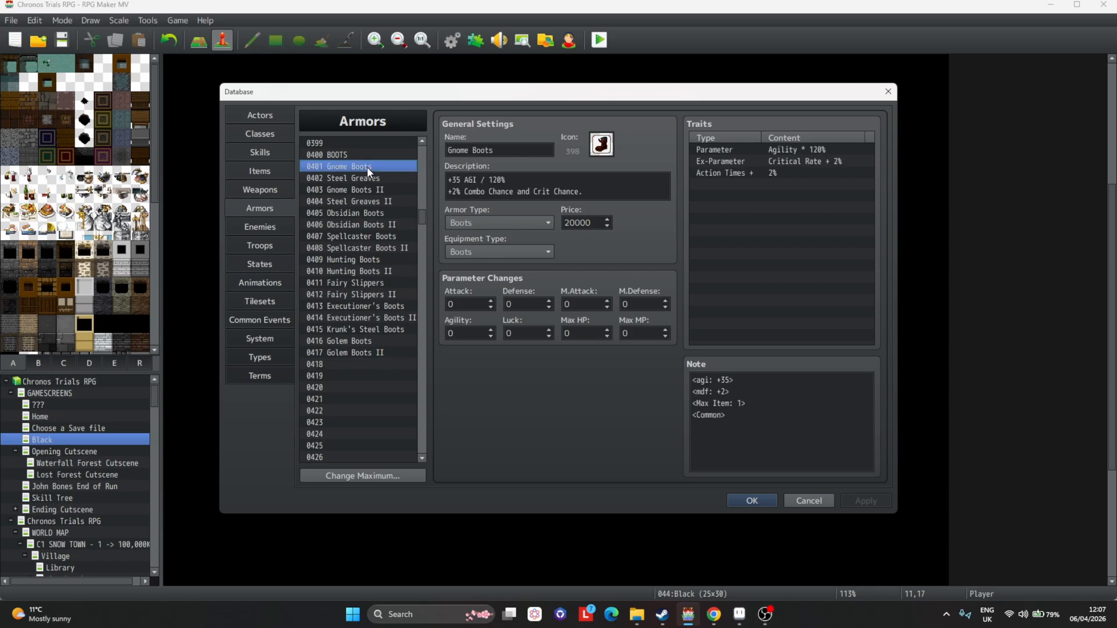
key(ctrl+c)
click(351, 364)
key(ctrl+v)
scroll(351, 355, down, 3)
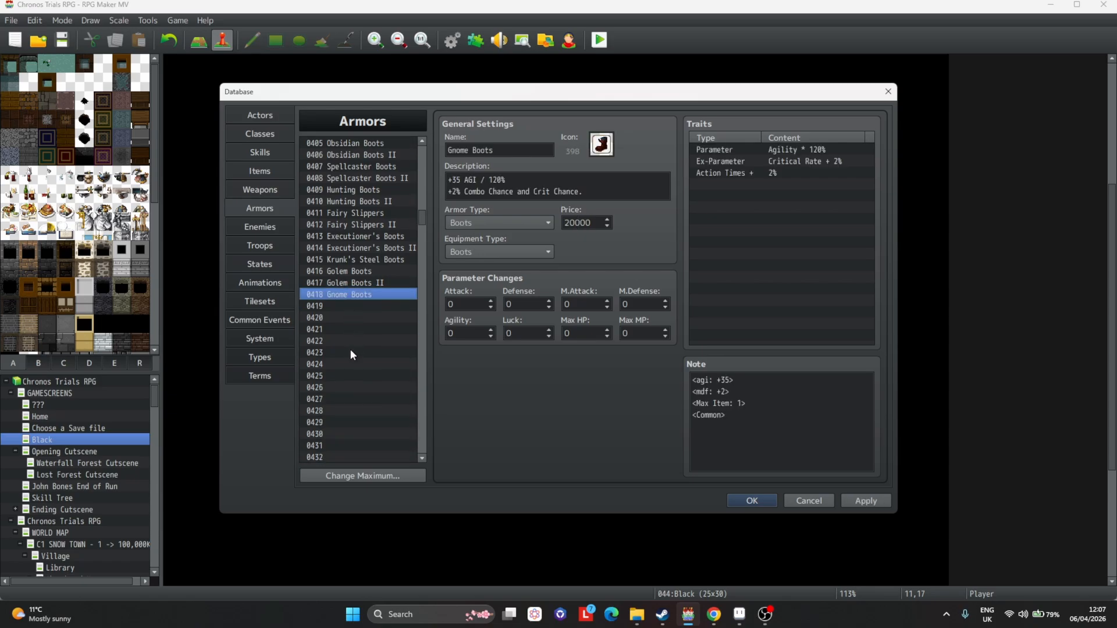
Set the copied boots' icon to index 753.
click(601, 144)
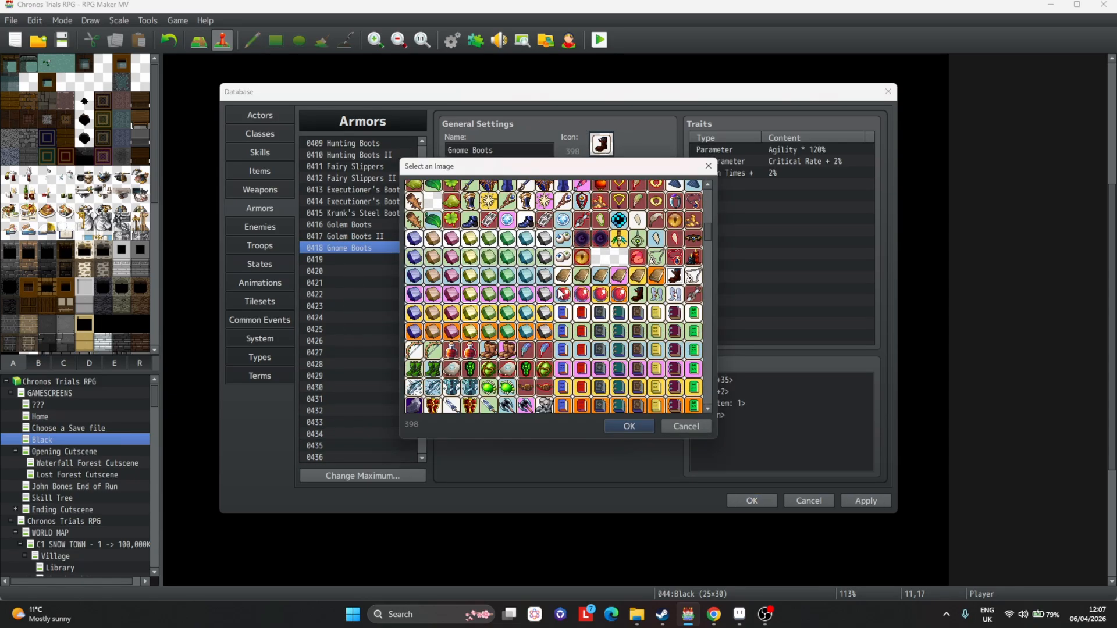
scroll(628, 240, down, 10)
double_click(656, 248)
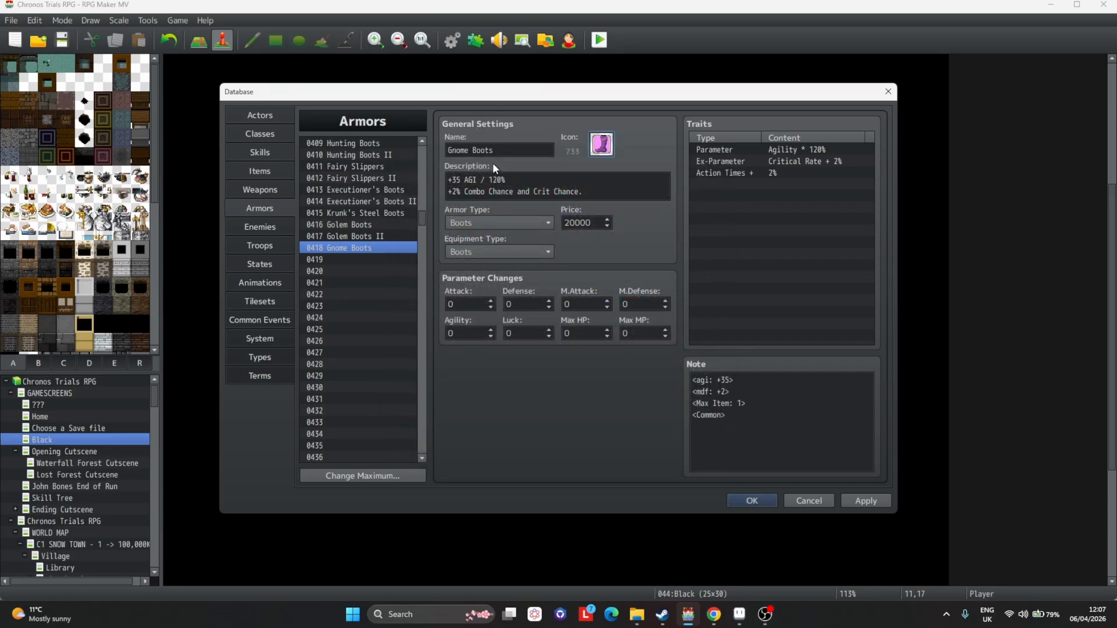
Rename the copied boots Mage A Boots and apply the changes.
triple_click(515, 151)
text(Mage )
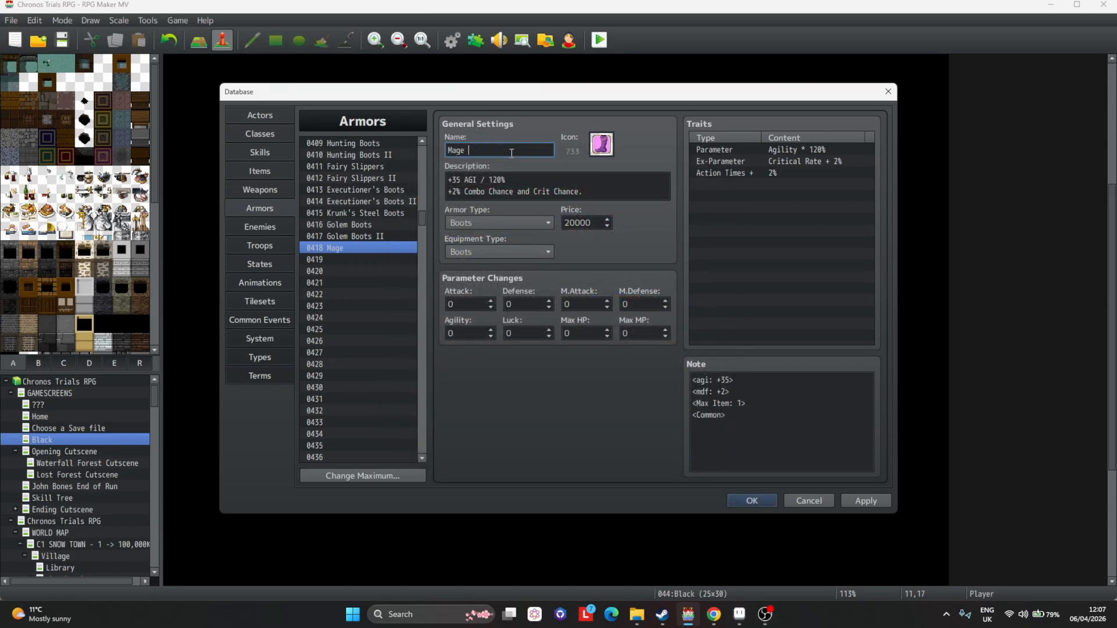
text(A Boots)
click(865, 501)
Select the Mage A Boots' entire description text.
click(613, 196)
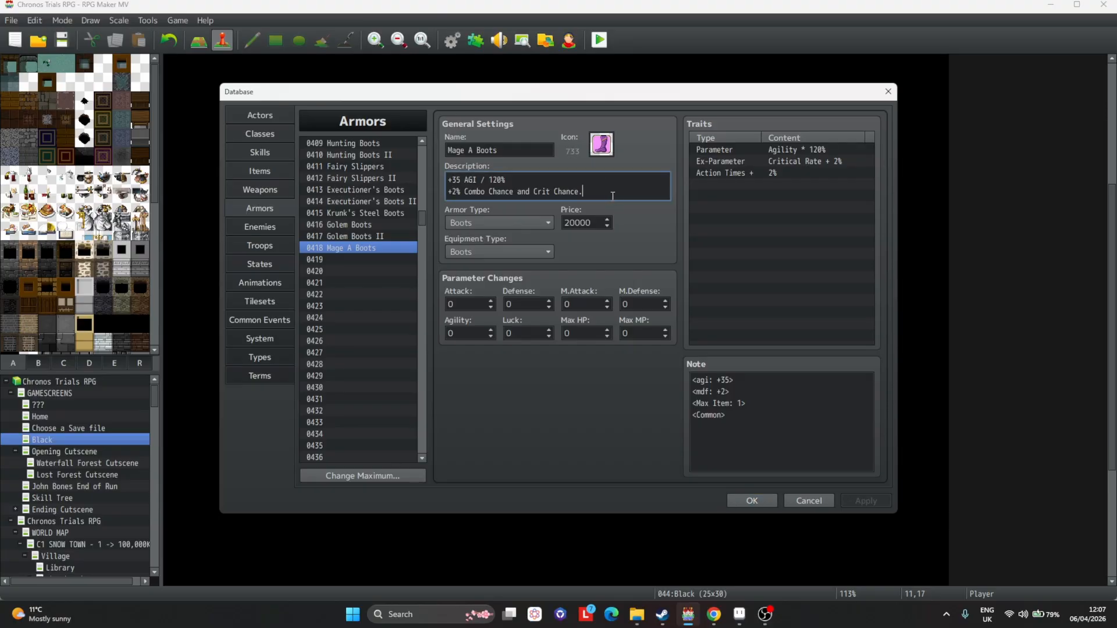
drag(612, 196, 447, 180)
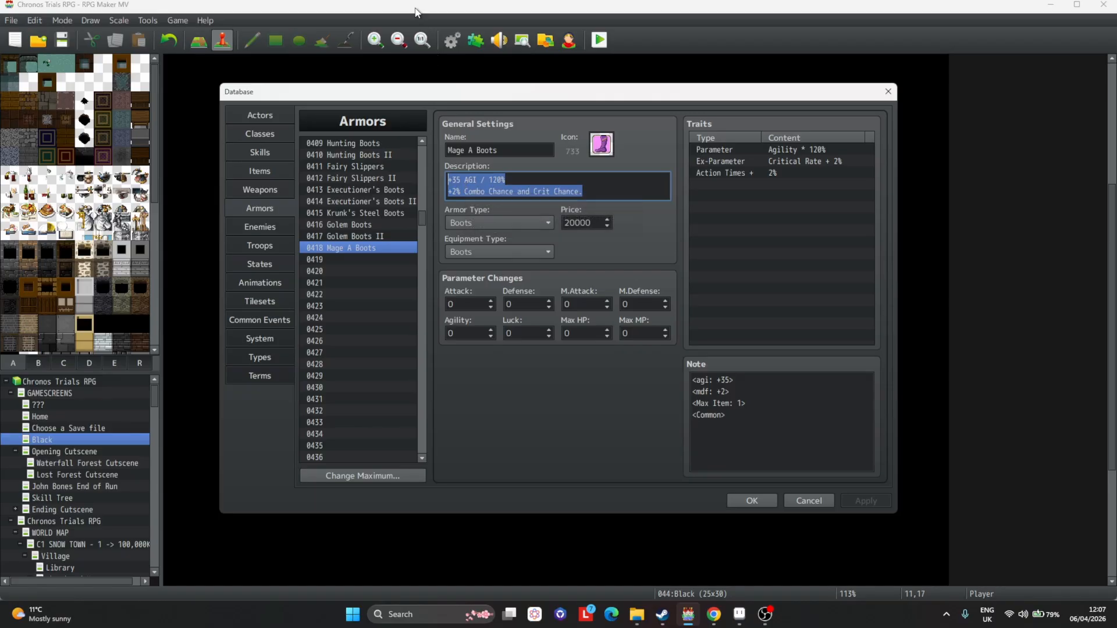
Compare the Mage A Boots' description and traits with other boots in the armor list, such as Gnome Boots and Spellcaster Boots.
click(647, 181)
drag(636, 189, 457, 180)
click(582, 190)
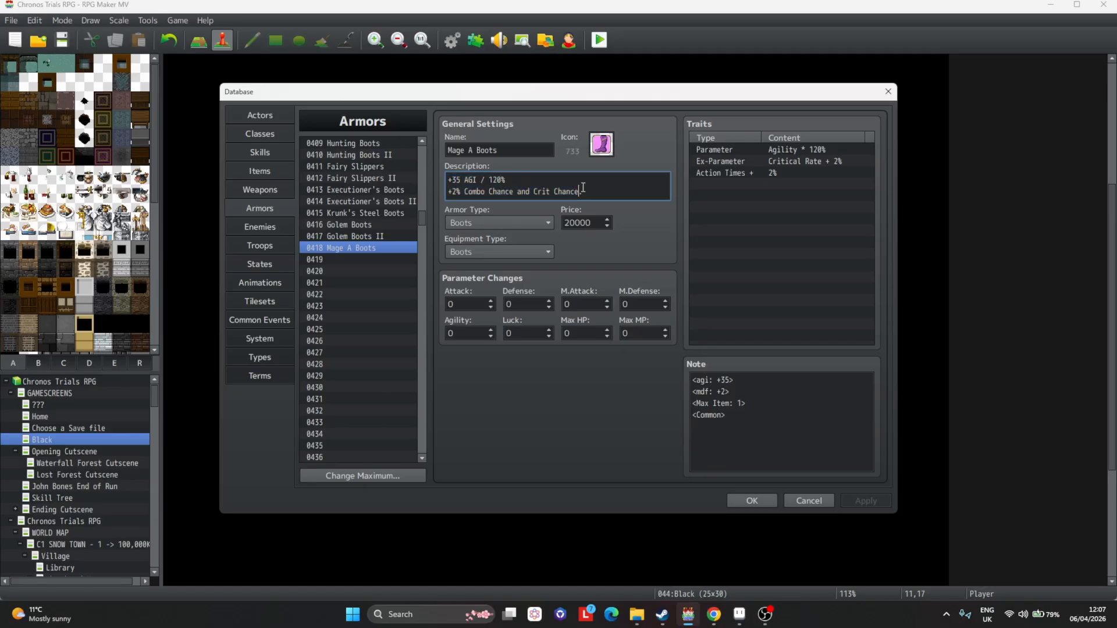
drag(610, 183, 238, 167)
click(797, 151)
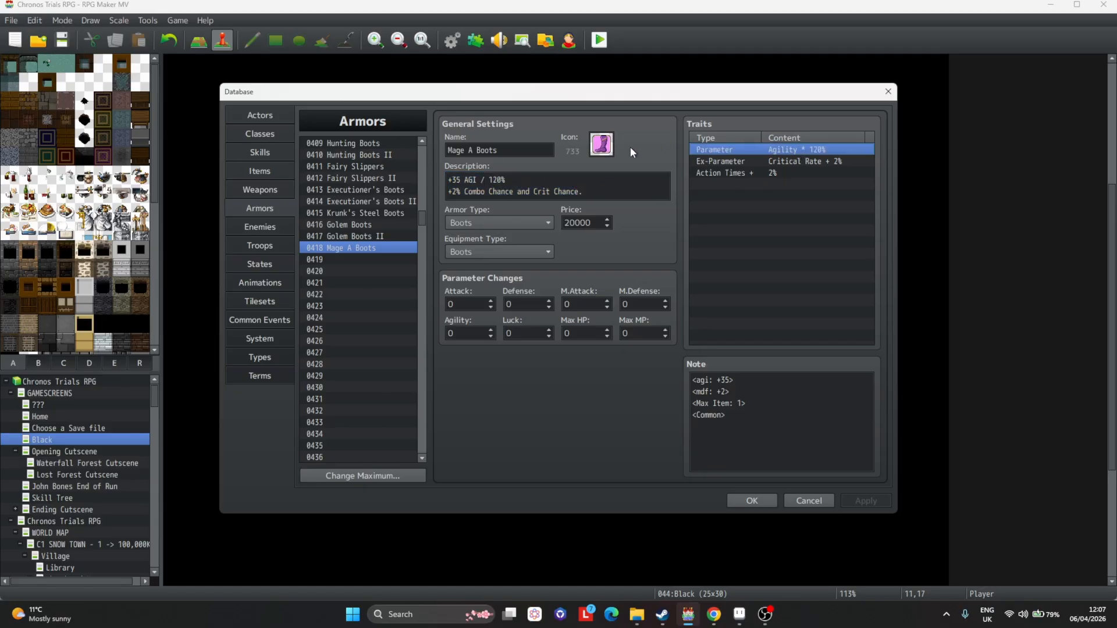
drag(611, 192, 441, 178)
scroll(374, 246, up, 2)
scroll(351, 281, up, 2)
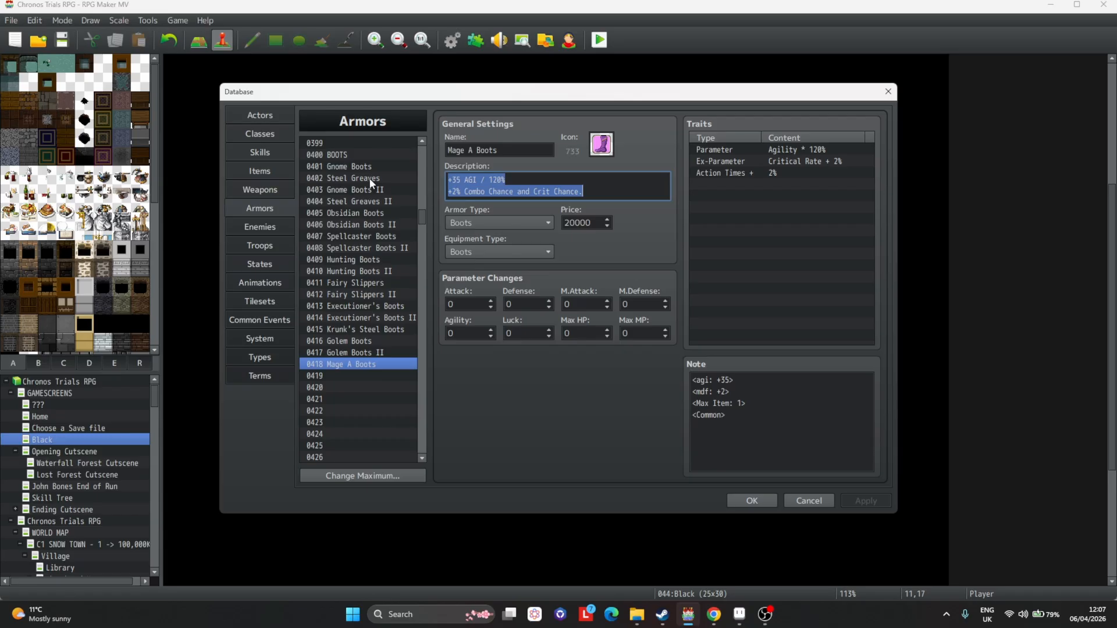
click(370, 168)
click(372, 189)
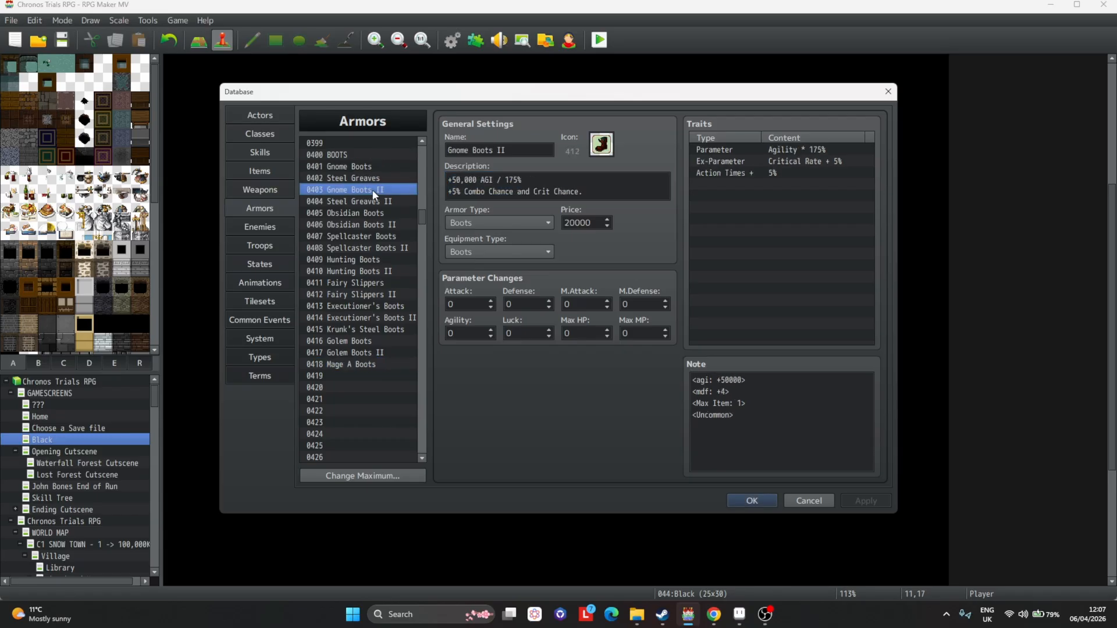
click(383, 203)
click(385, 213)
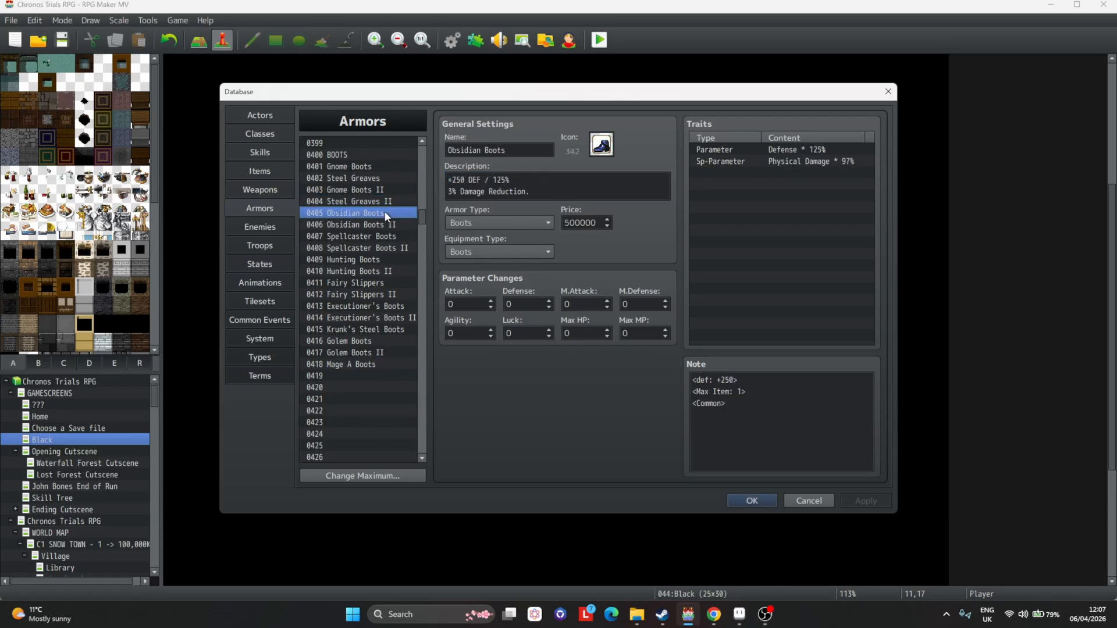
drag(380, 223, 382, 239)
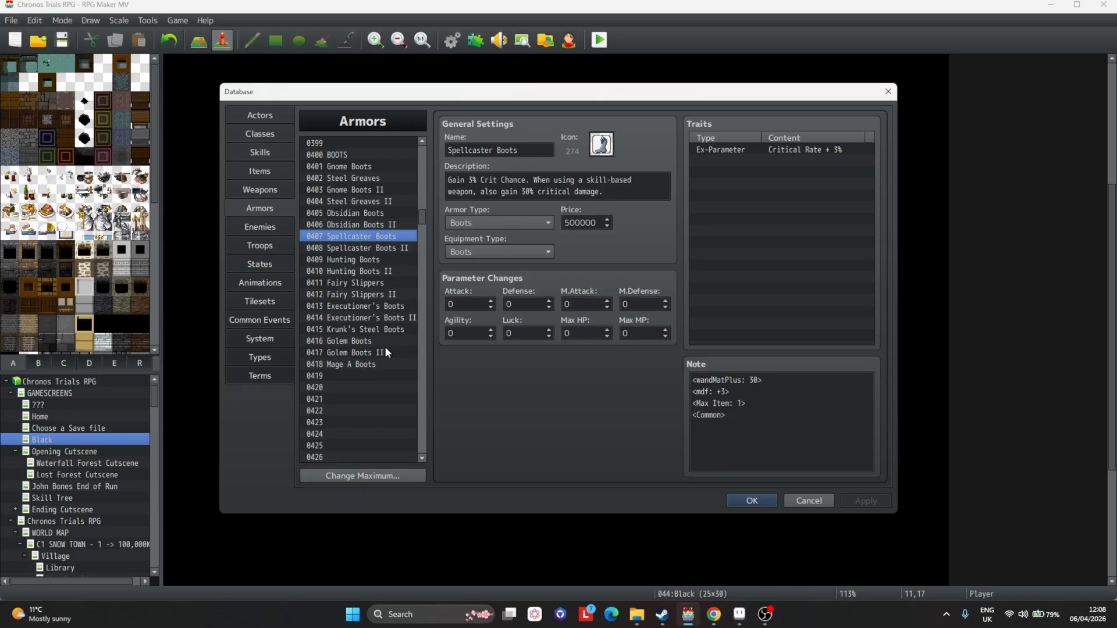
click(387, 365)
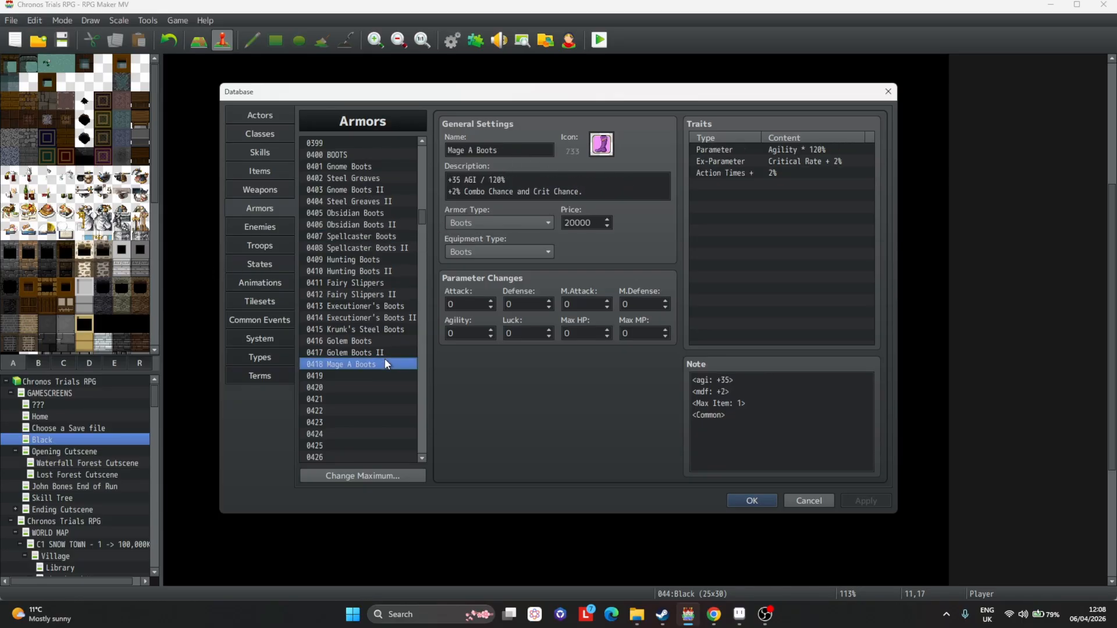
click(389, 167)
click(391, 178)
click(392, 166)
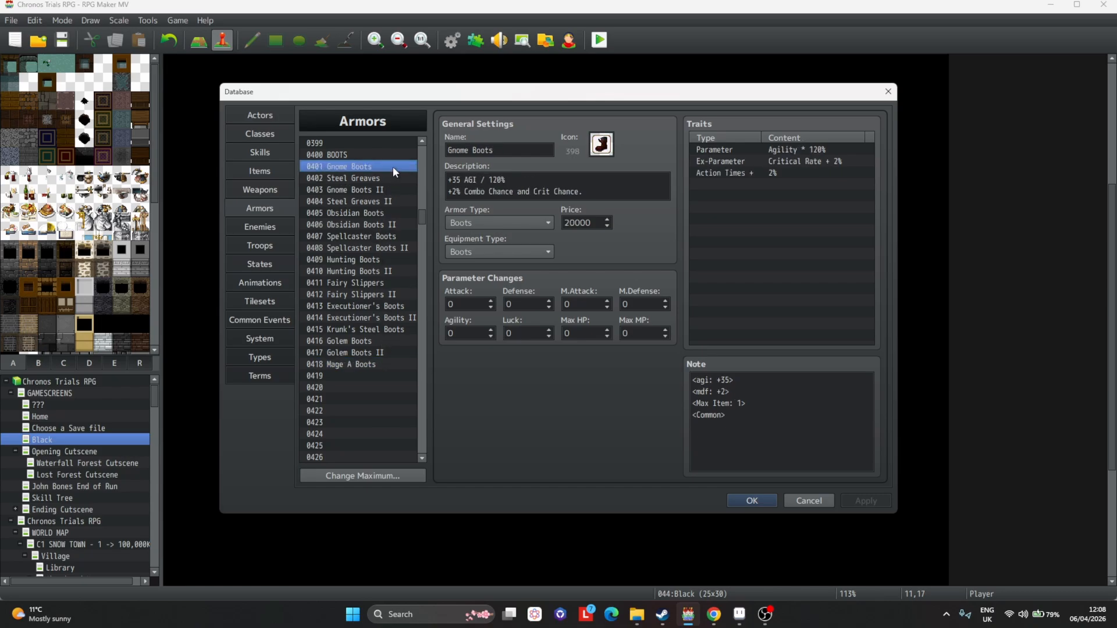
click(373, 364)
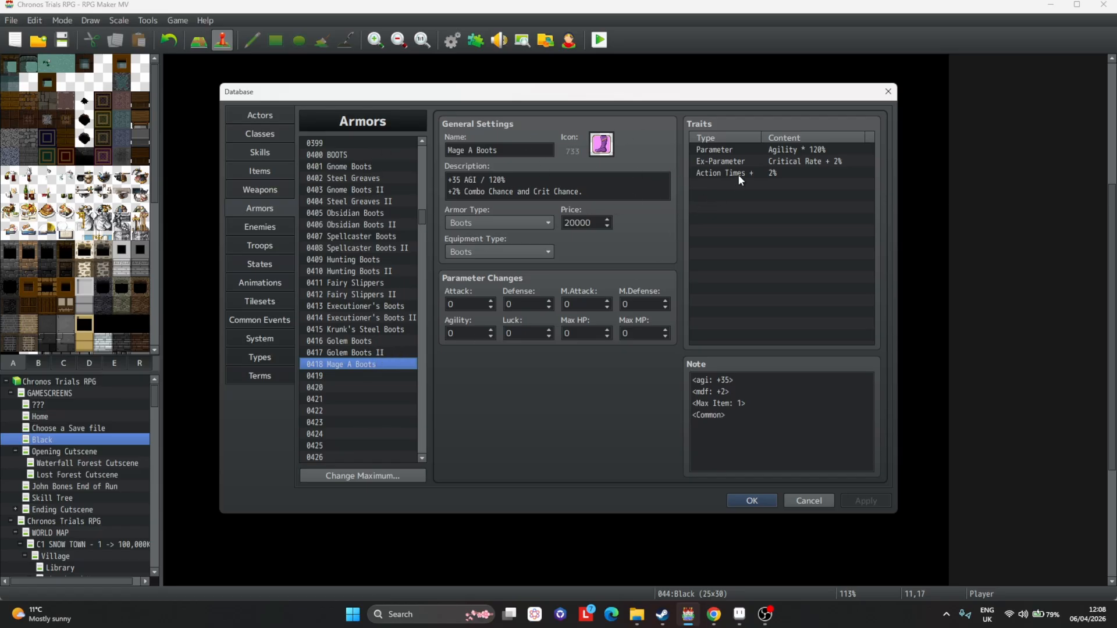
Replace the Mage A Boots' description with "40% Combo Chance.".
click(562, 181)
click(605, 186)
drag(629, 193, 328, 156)
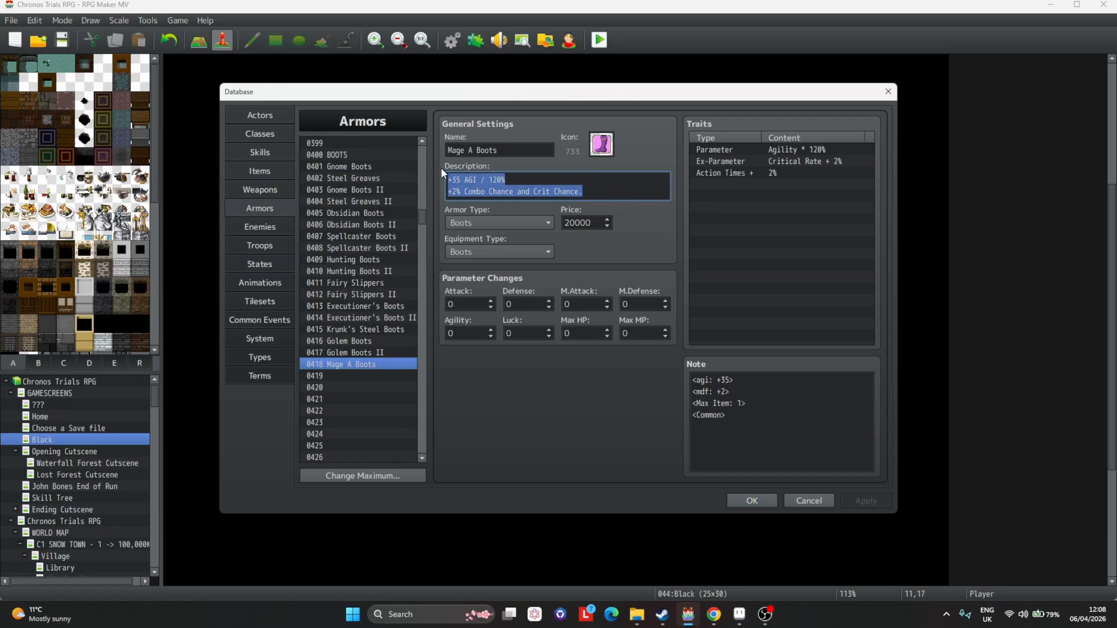
key(BackSpace)
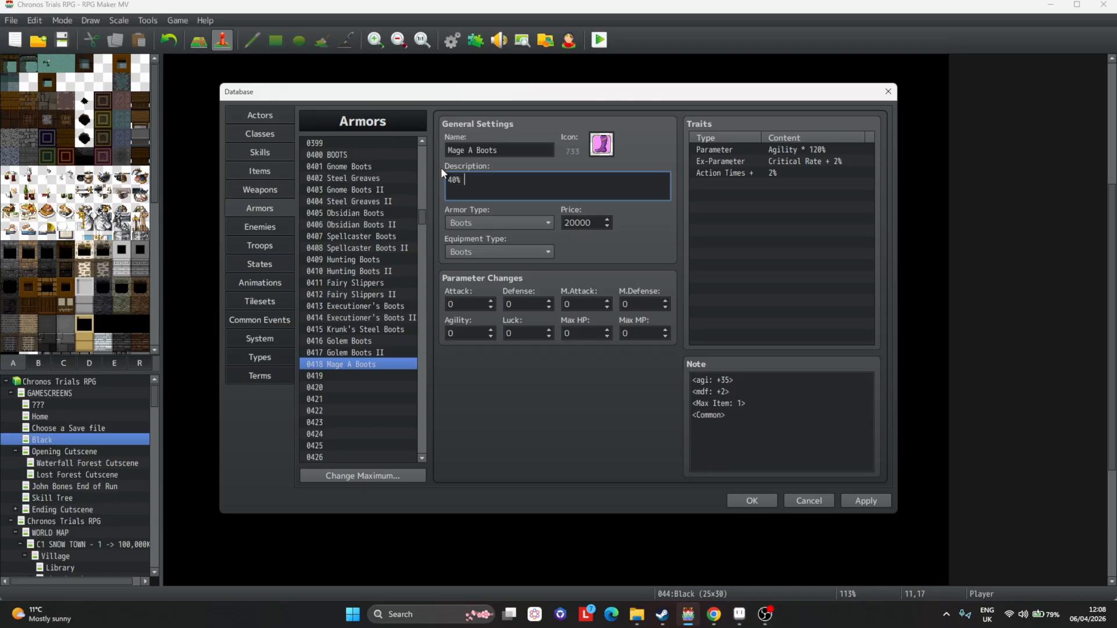
text(40% Combo Chance.)
Set the Action Times + trait to 40% and apply the change.
click(787, 150)
click(787, 163)
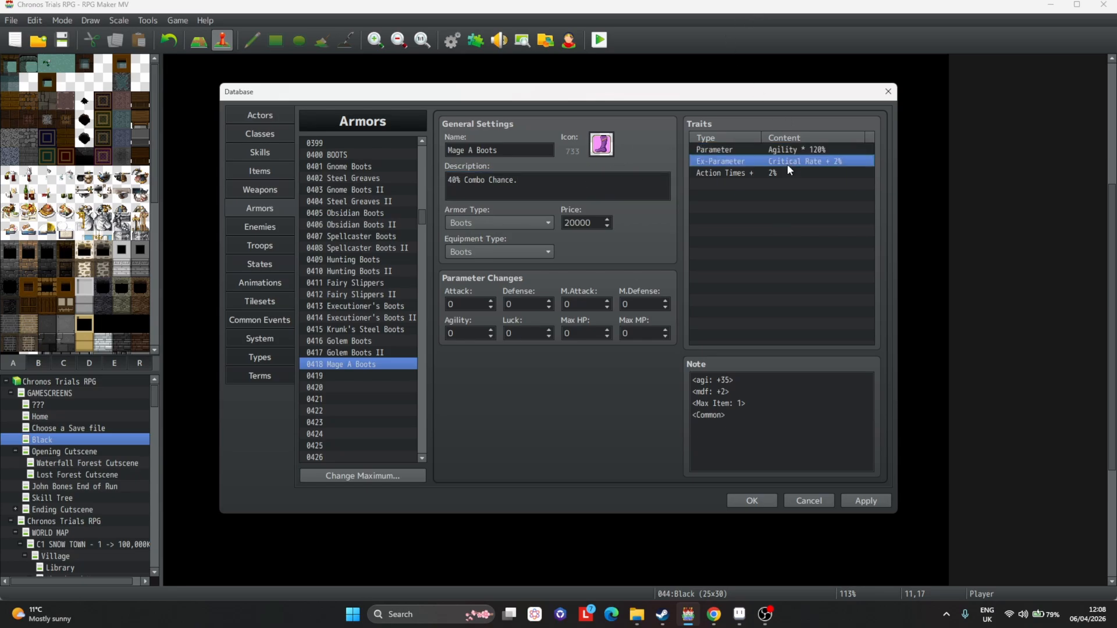
double_click(788, 173)
text(40)
key(Return)
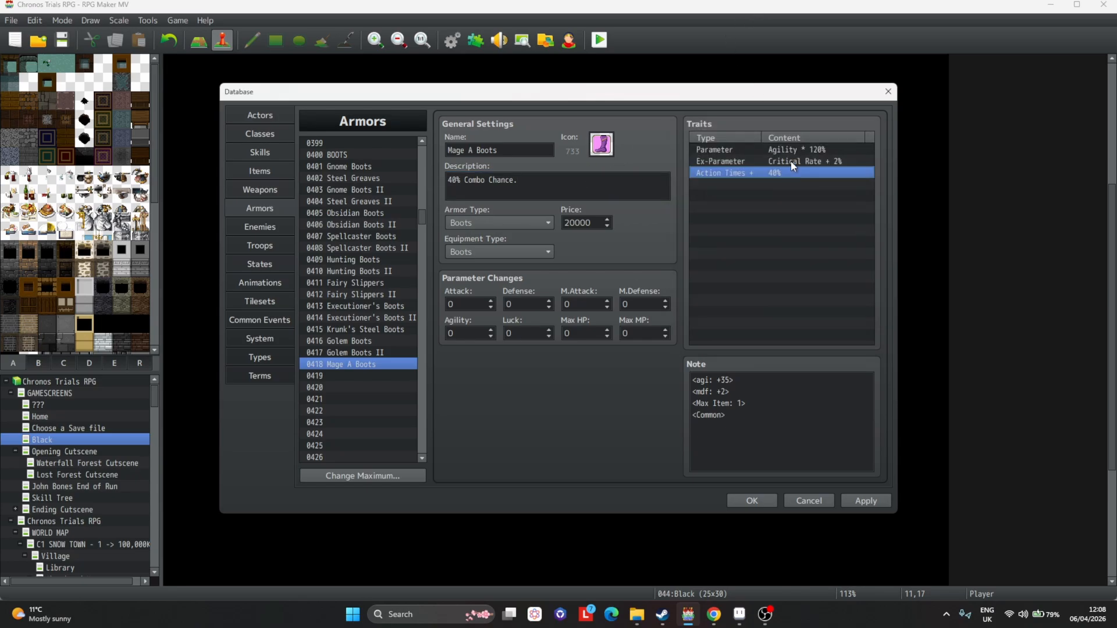
click(877, 498)
Delete the Critical Rate and Agility traits, keeping only Action Times +, and apply.
click(786, 162)
key(Delete)
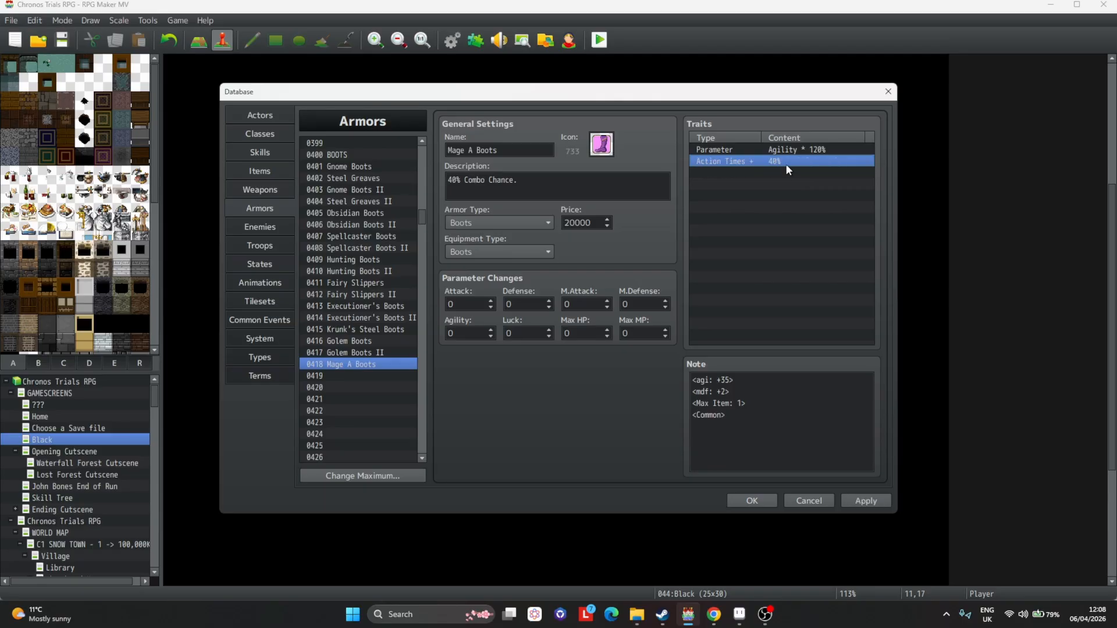
key(Up)
key(Delete)
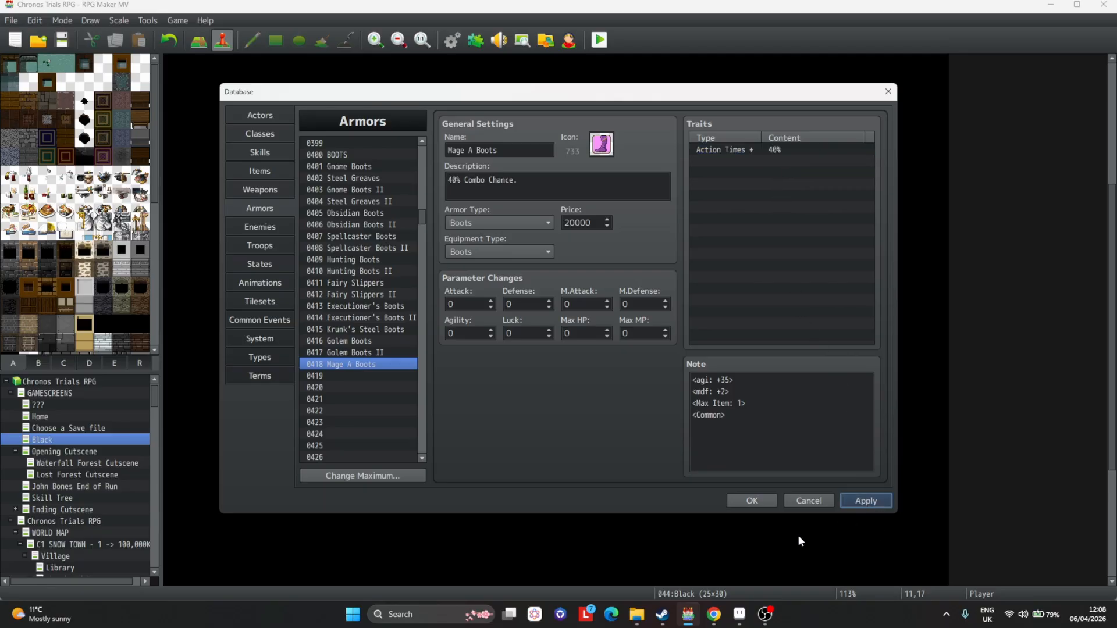
click(866, 501)
Search the armors for daisy and copy the Daisy Ring's Combo Damage Multiplier note tag.
scroll(387, 338, down, 3)
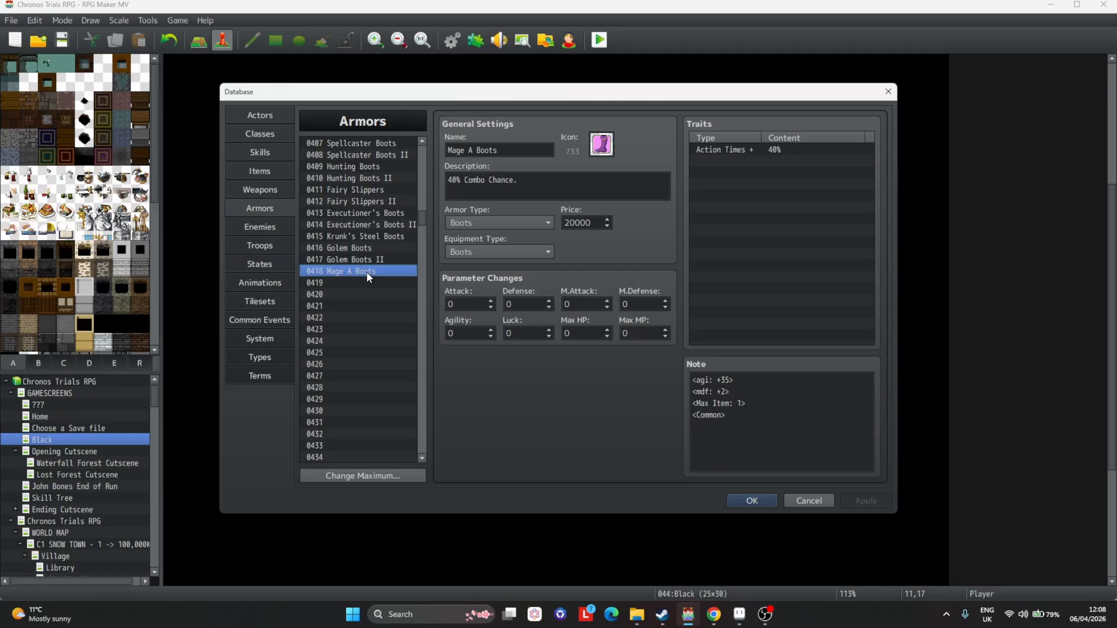
key(ctrl+f)
text(daisy)
key(Return)
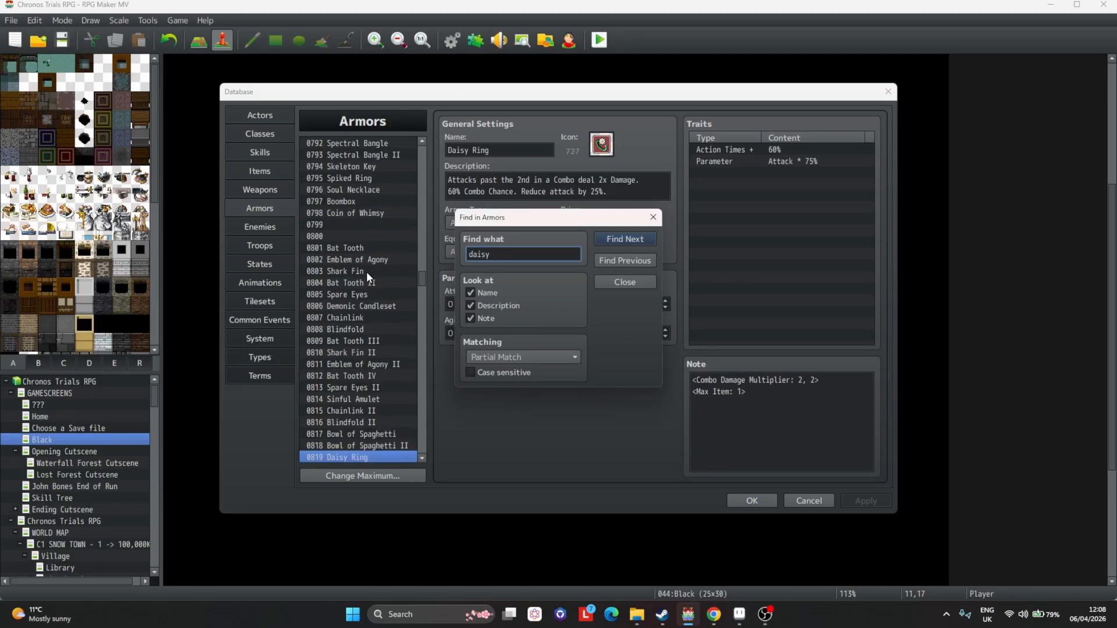
key(Escape)
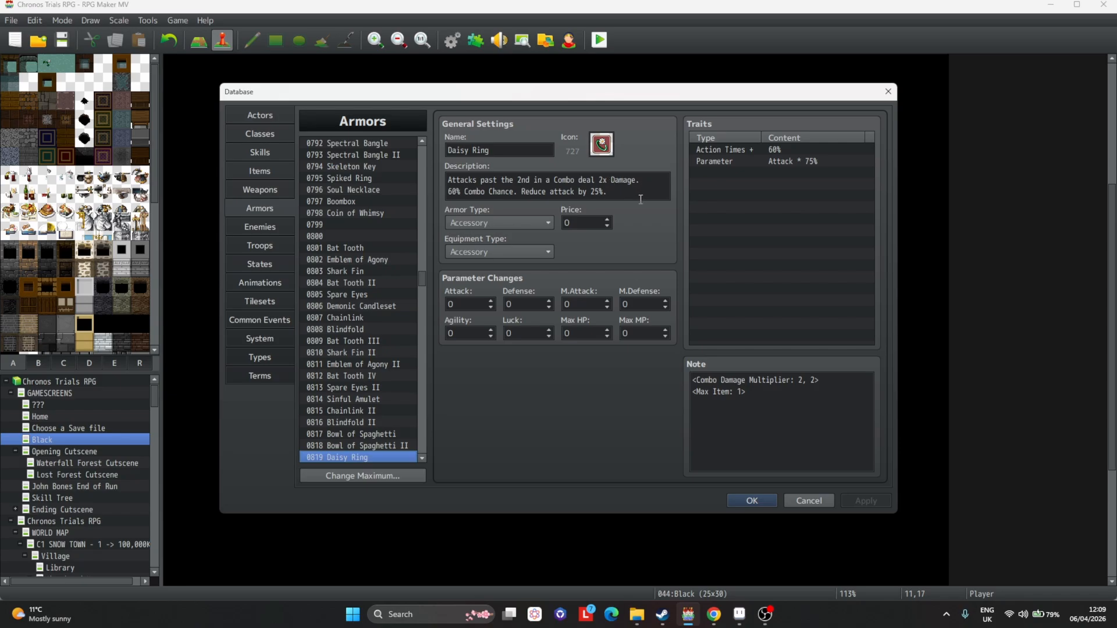
drag(818, 380, 653, 367)
key(ctrl+c)
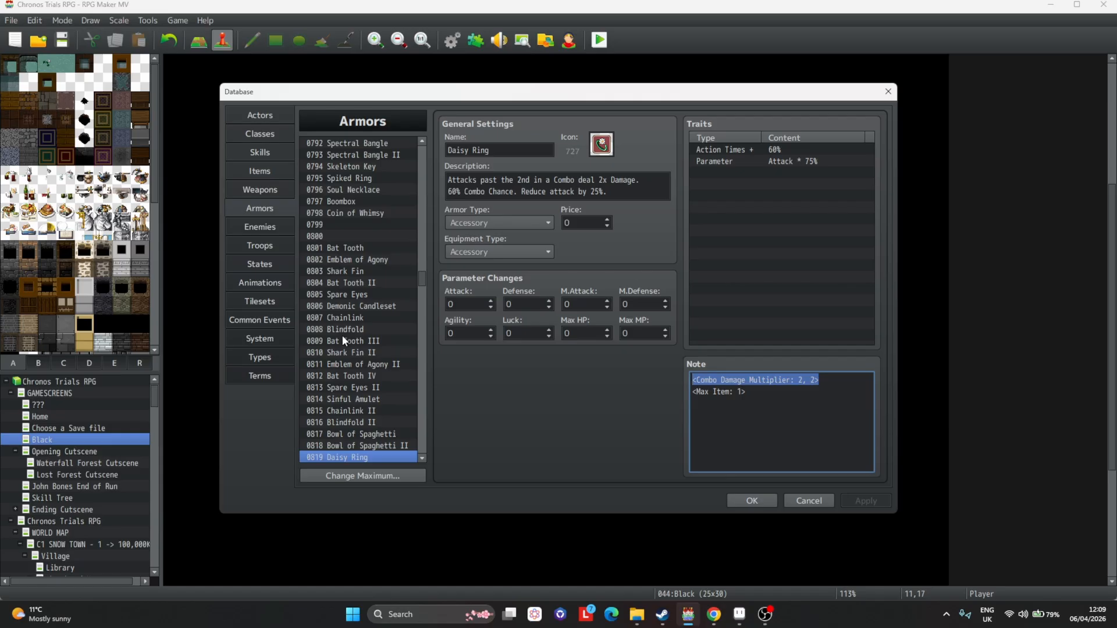
Search the armors for boot to return to the Mage A Boots entry.
key(ctrl+f)
text(boot)
key(Return)
key(Return)
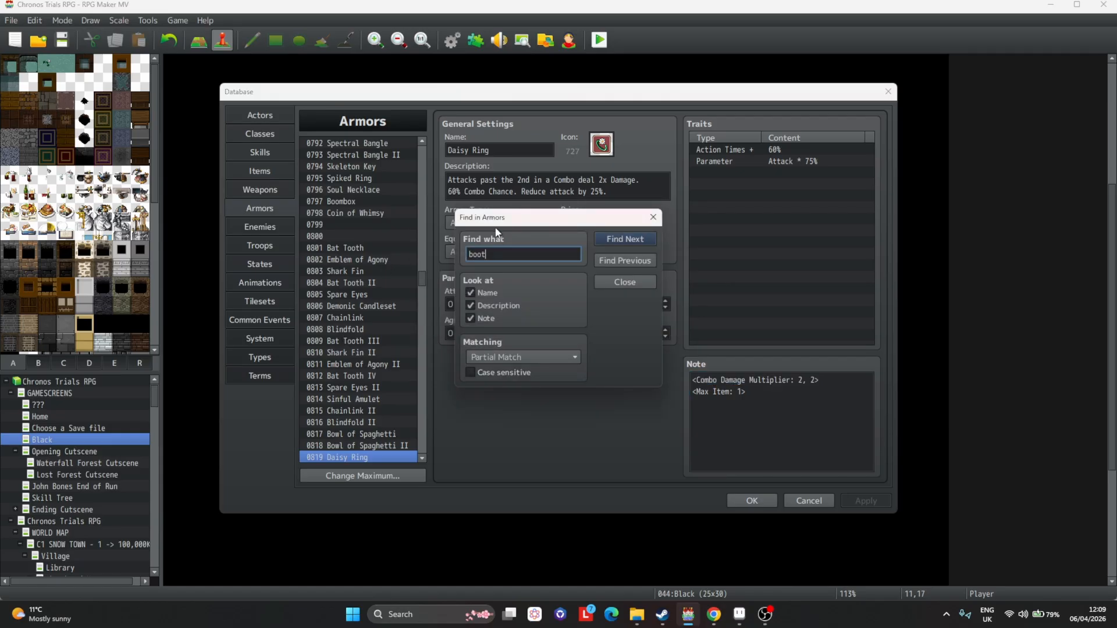
click(599, 262)
click(546, 185)
key(Return)
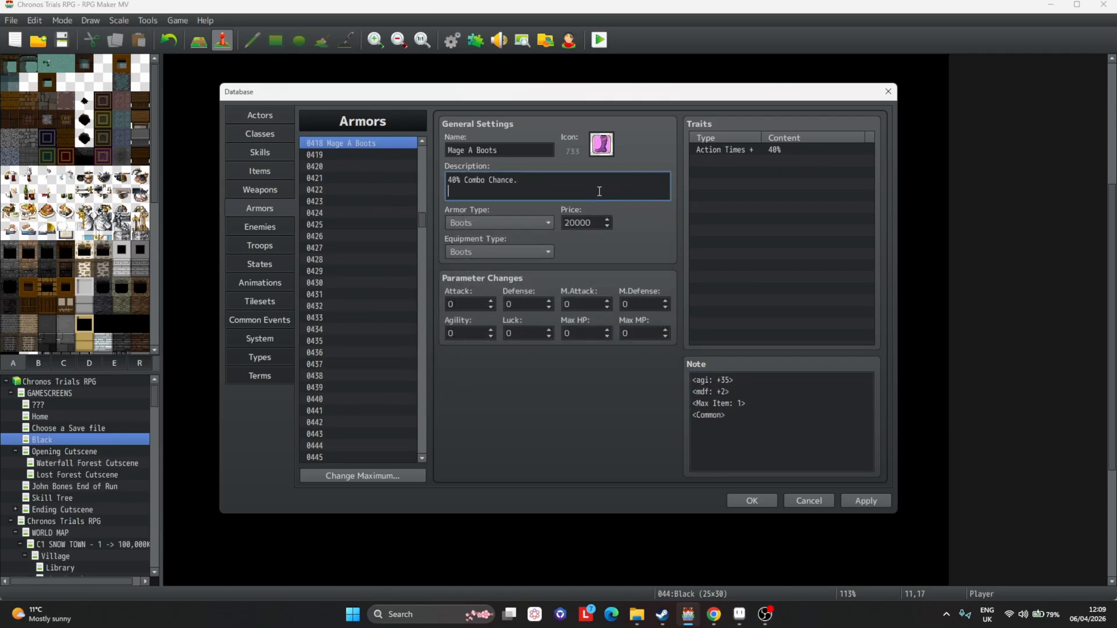
key(ctrl+v)
key(ctrl+z)
Add the tag <Combo Damage Multiplier: 2, 1.25> at the end of the Mage A Boots' note and apply.
click(783, 414)
key(ctrl+a)
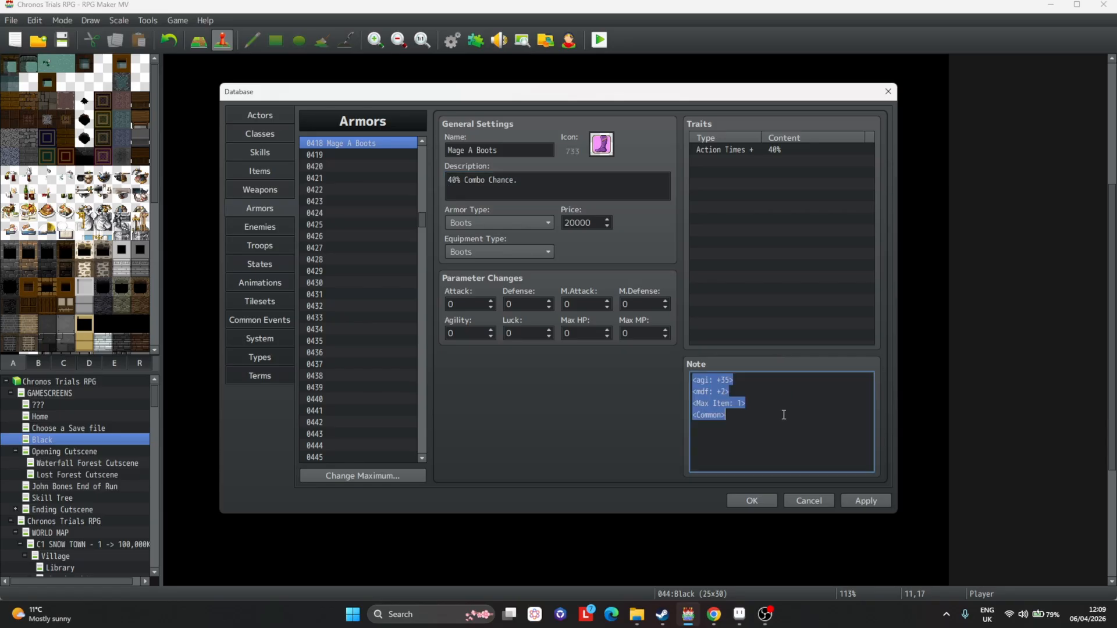
click(785, 418)
key(Return)
key(ctrl+v)
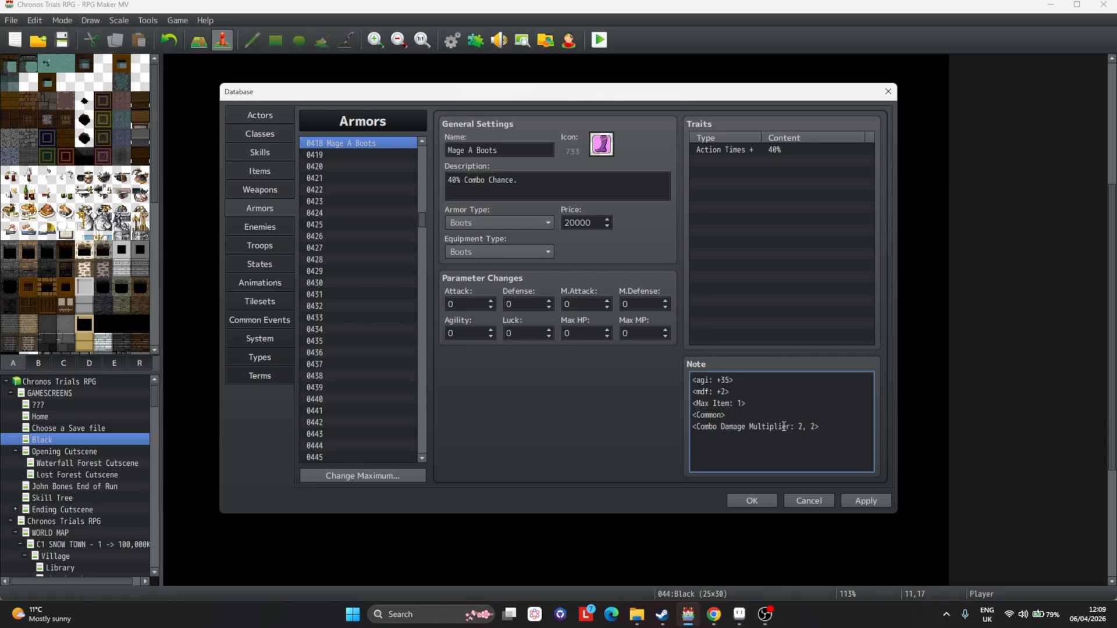
double_click(812, 427)
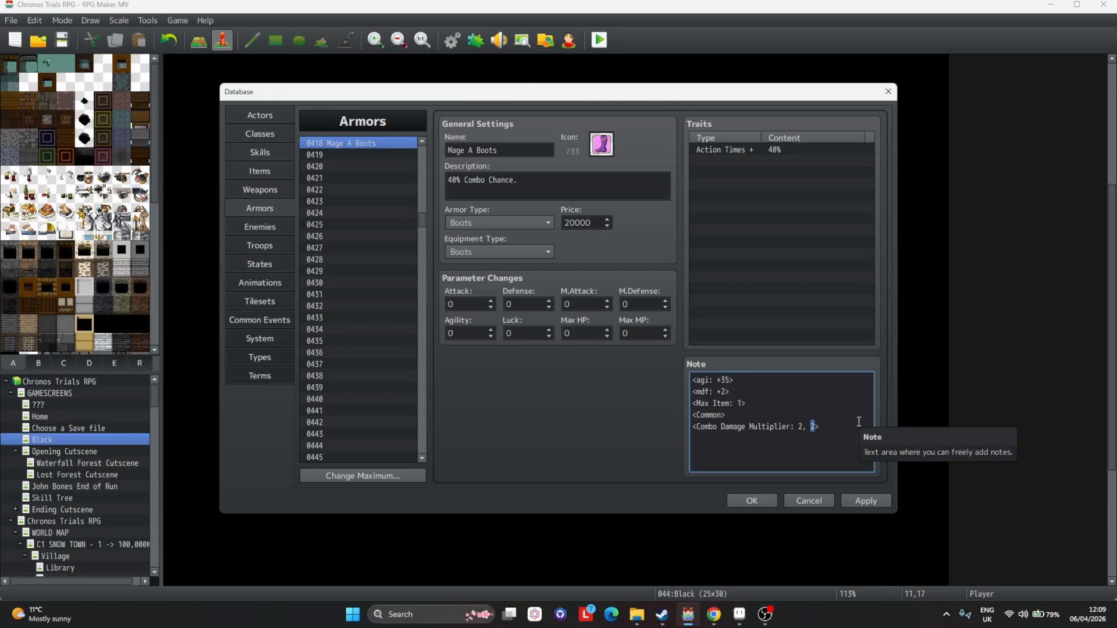
text(1.25)
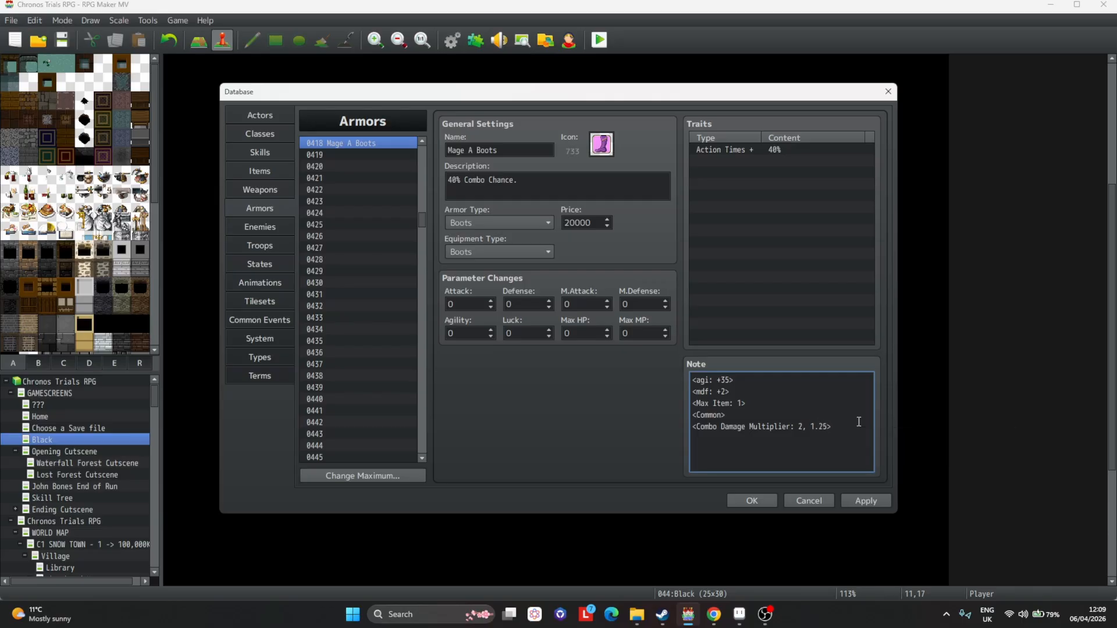
click(867, 501)
Extend the description with "Every attack past the 2nd in a combo deals 25% extra damage." and apply.
click(597, 179)
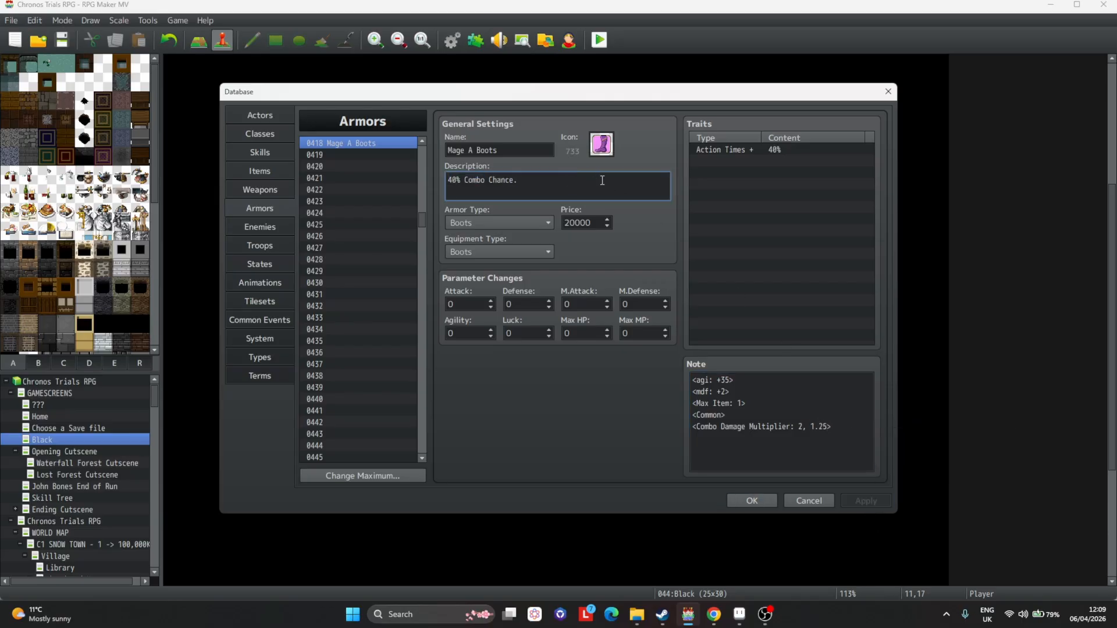
key(Return)
key(BackSpace)
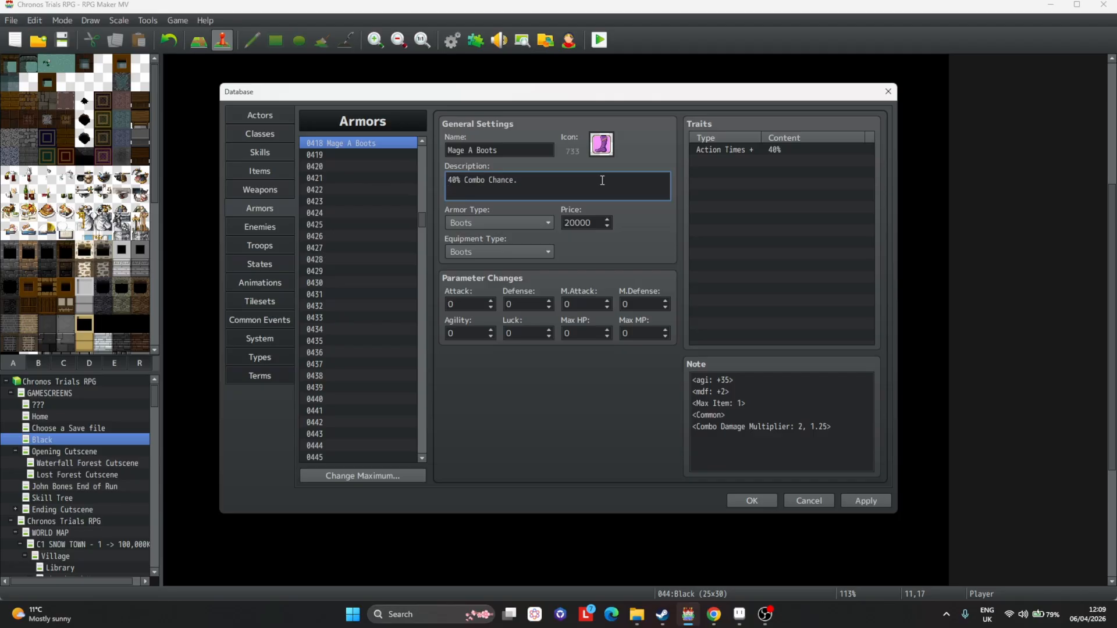
text(Every attac)
text(k past the 2nd in)
text( a combo)
text( dea)
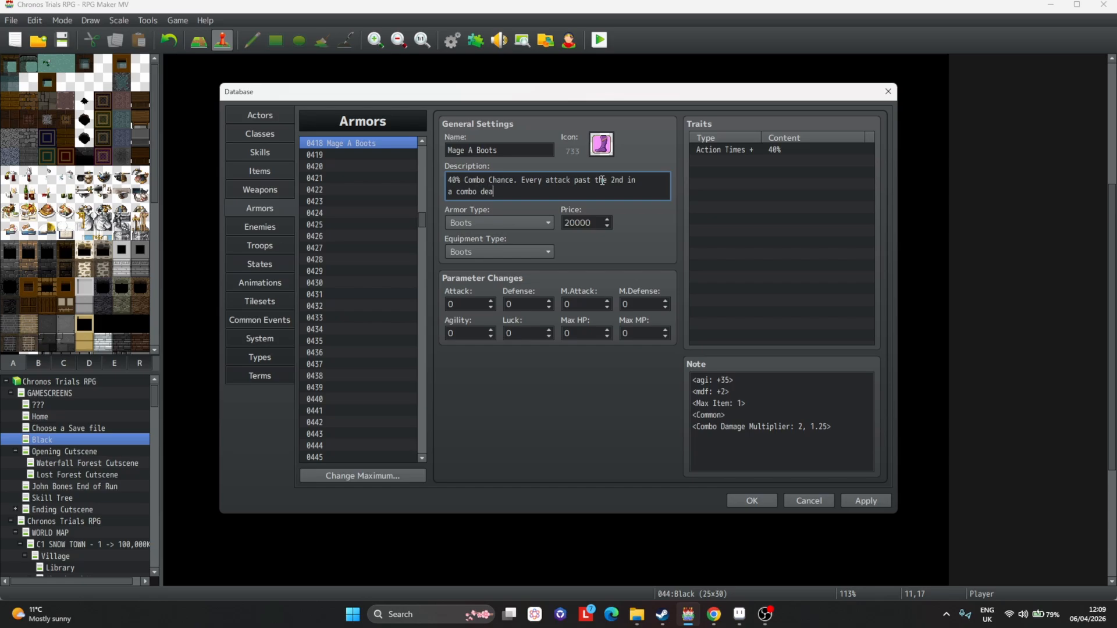
text(ls 25% extra damage.)
click(866, 502)
Change the note's Common tag to Epic, delete the agi and mdf tag lines, and apply.
double_click(708, 415)
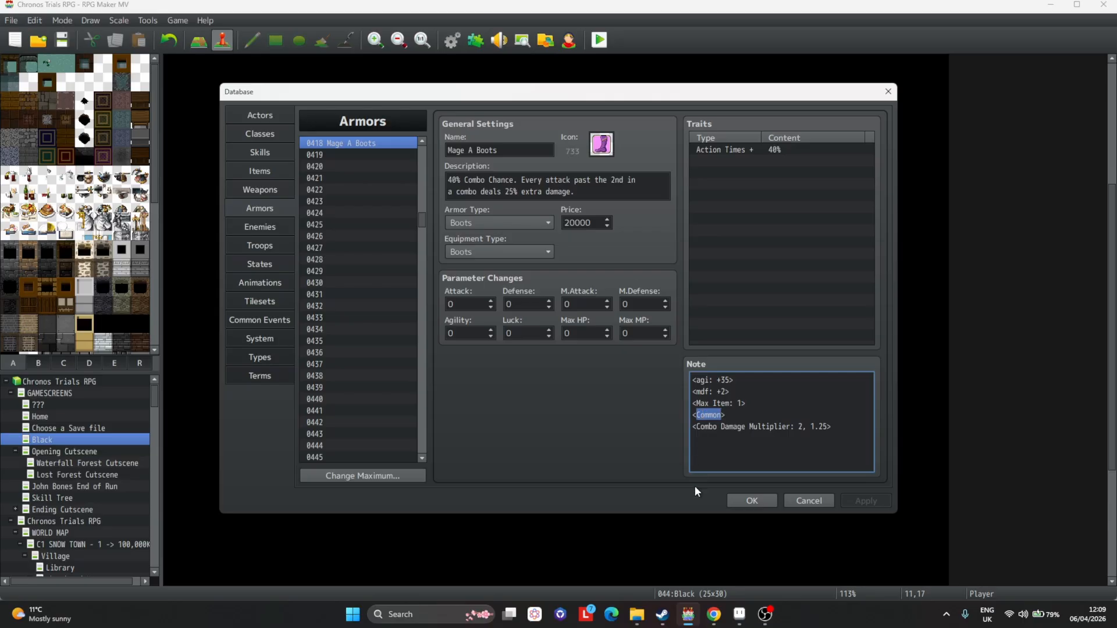
text(Epic>)
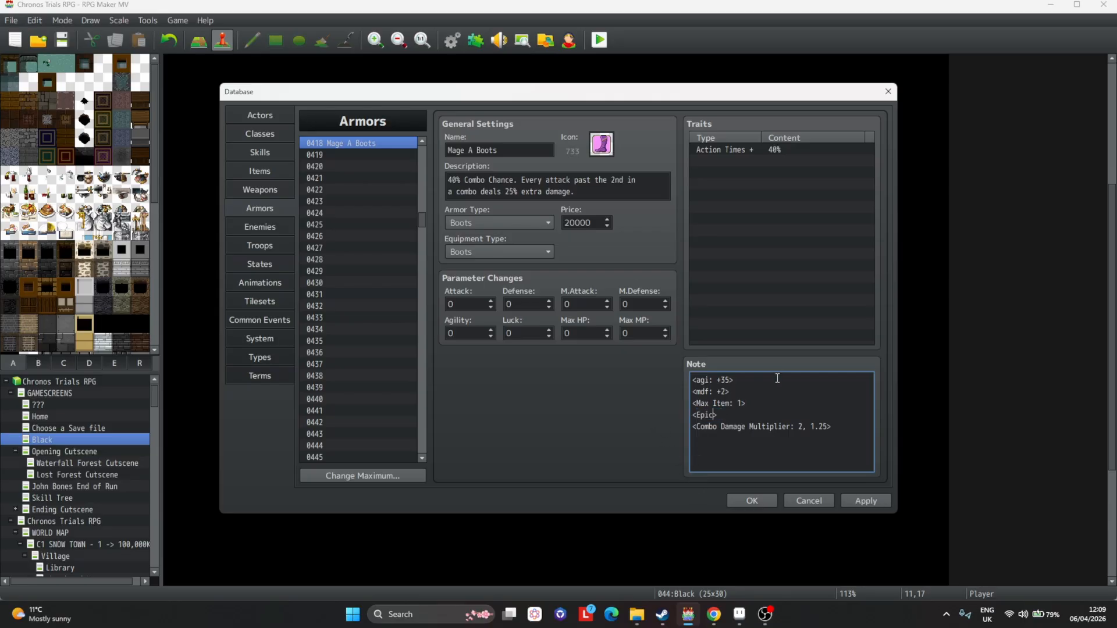
drag(767, 393, 497, 329)
key(Delete)
key(Delete)
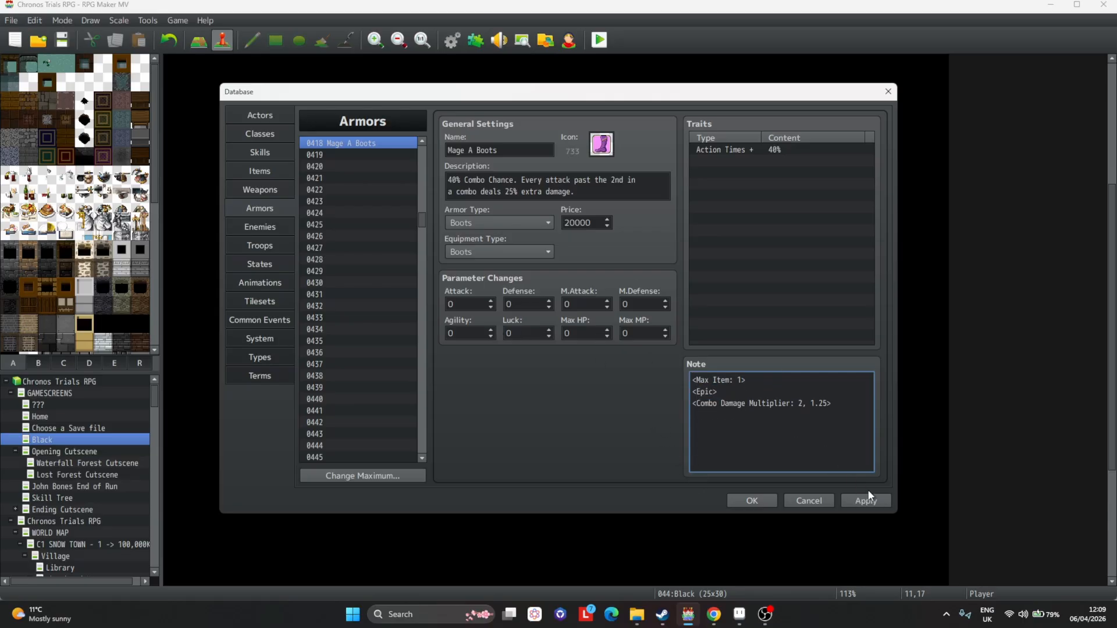
click(868, 499)
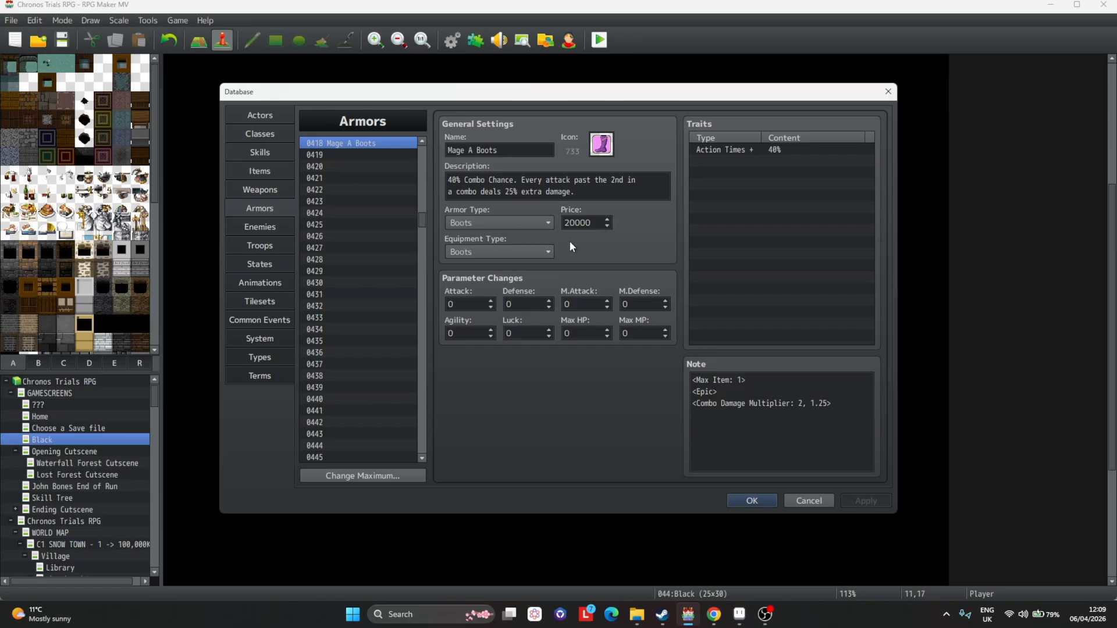
Paste the Mage A Boots into empty slot 0419 and rename the copy Mage A Boots II.
click(377, 155)
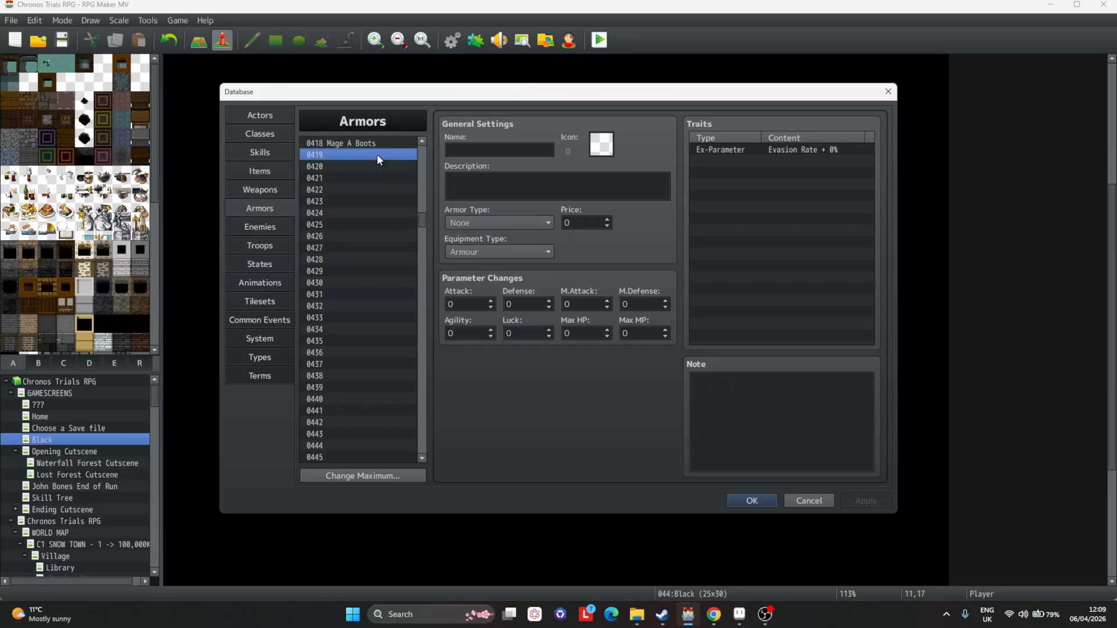
key(ctrl+v)
double_click(512, 146)
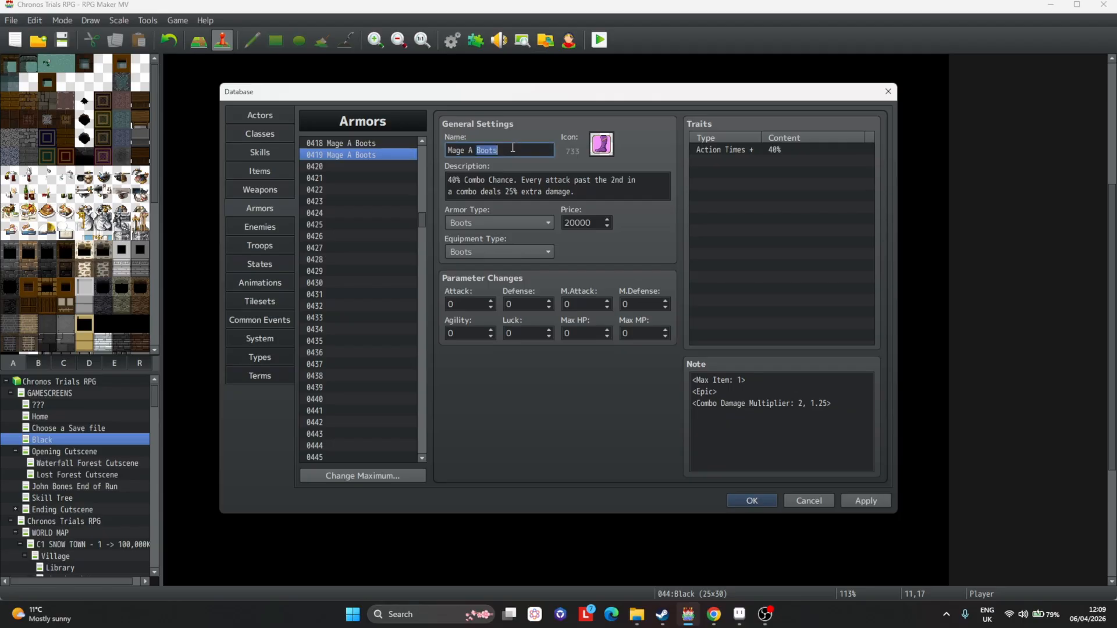
text(Boots II)
Give Mage A Boots II the icon 754 and apply the change.
double_click(605, 144)
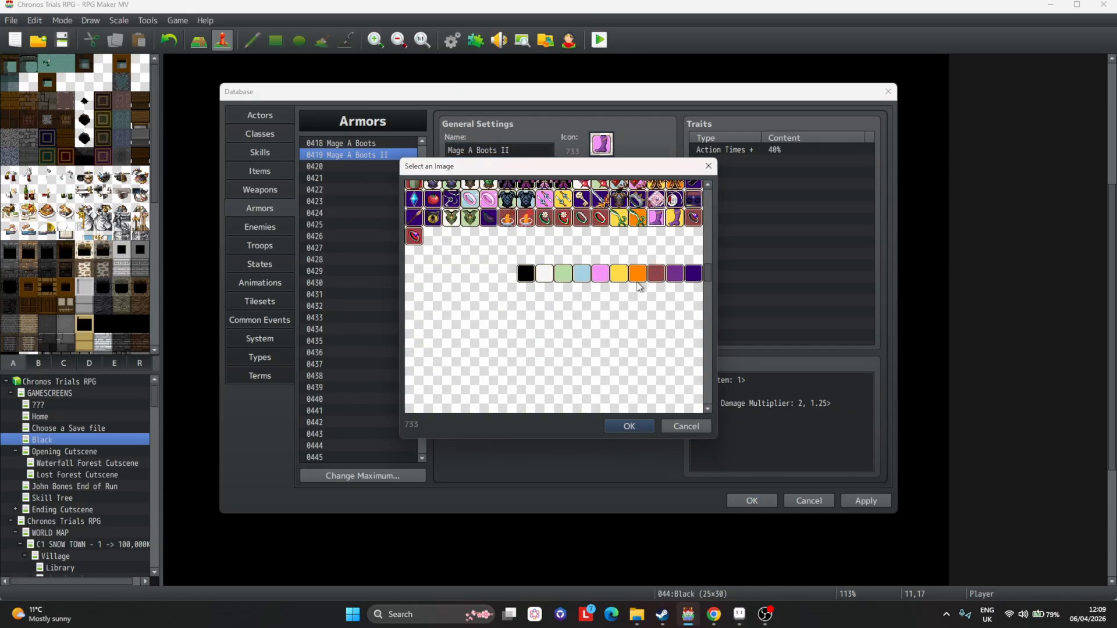
double_click(675, 230)
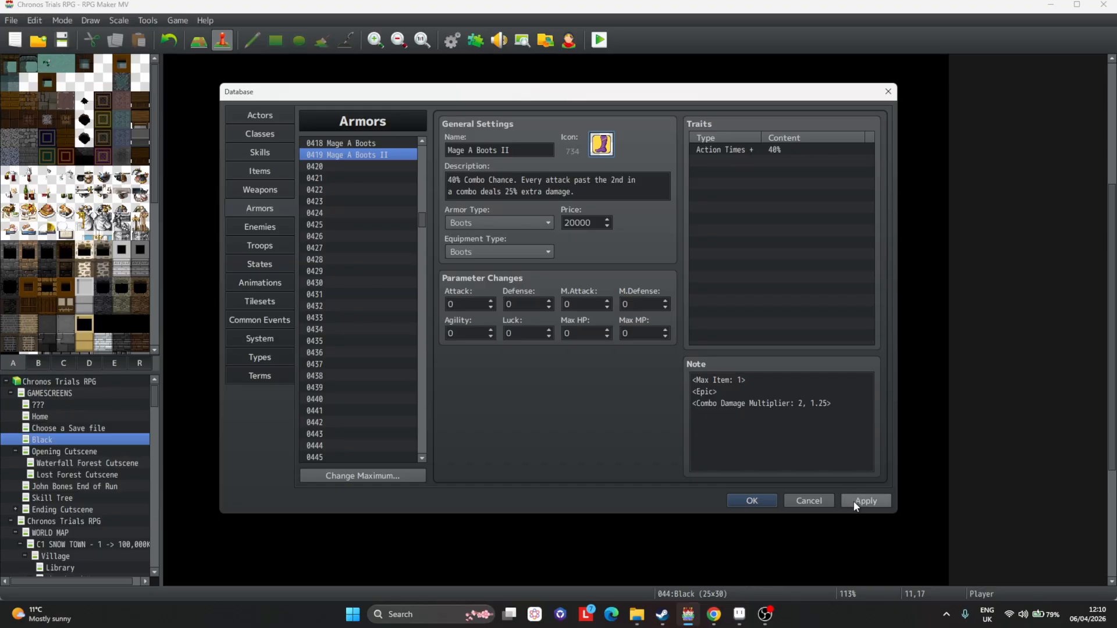
click(853, 501)
Change the combo chance in the description from 40% to 55%.
click(454, 180)
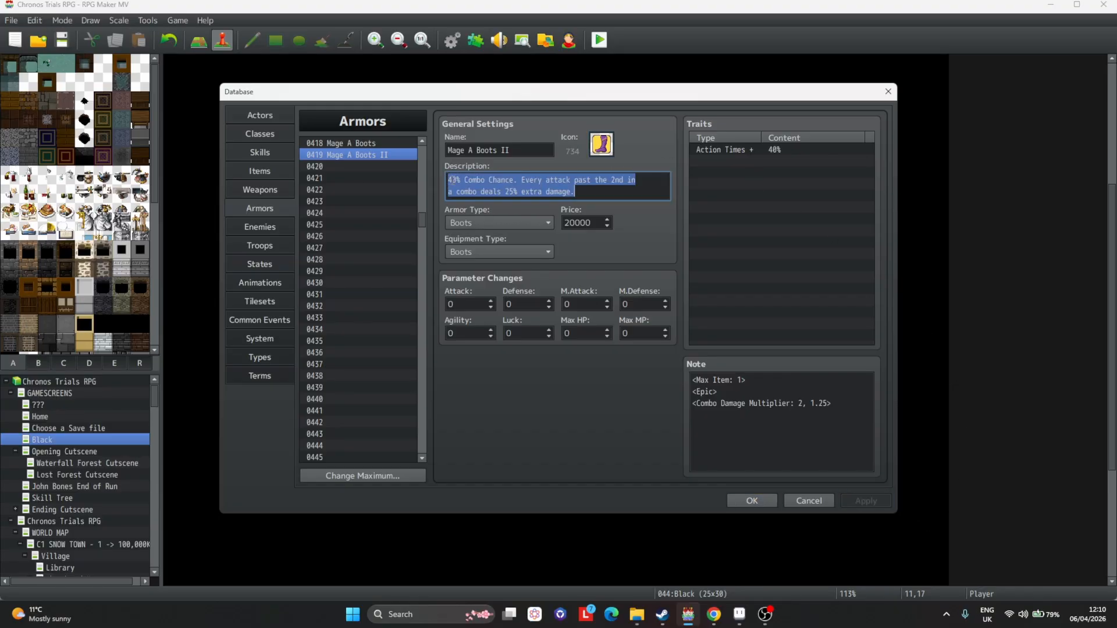
double_click(454, 180)
text(55)
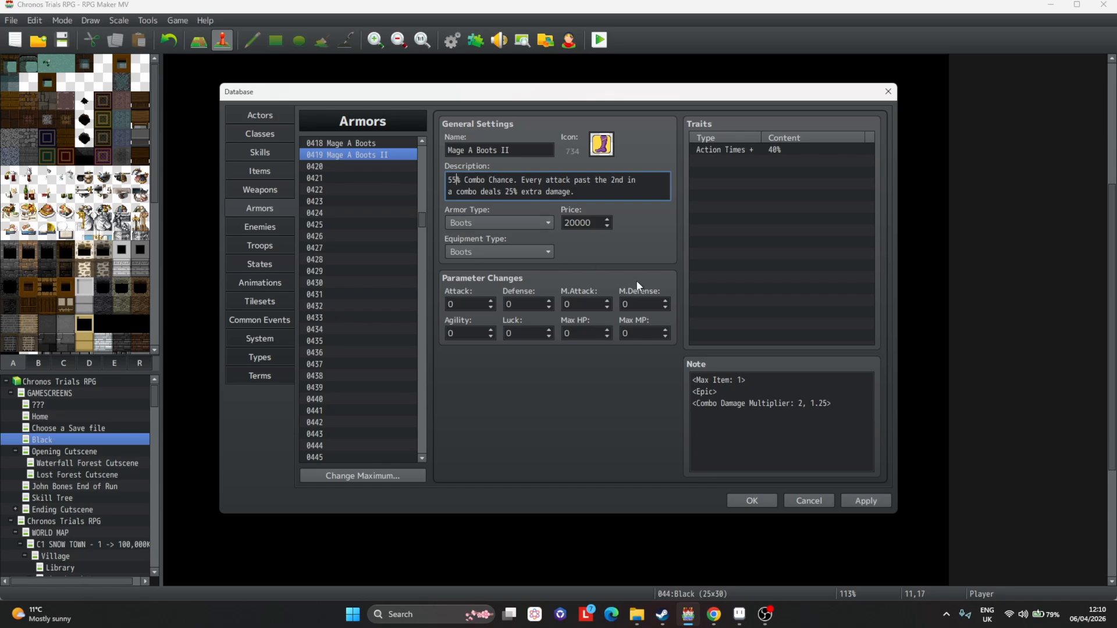
Set the Action Times + trait to 55% and apply the changes.
double_click(789, 152)
text(55)
key(Return)
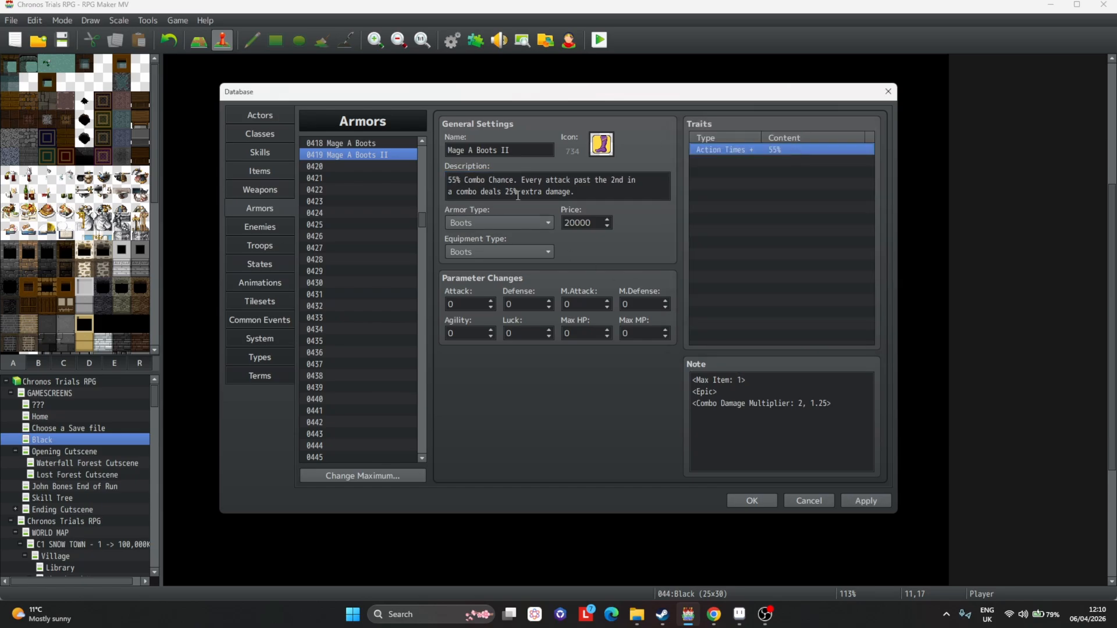
click(589, 196)
drag(603, 193, 524, 177)
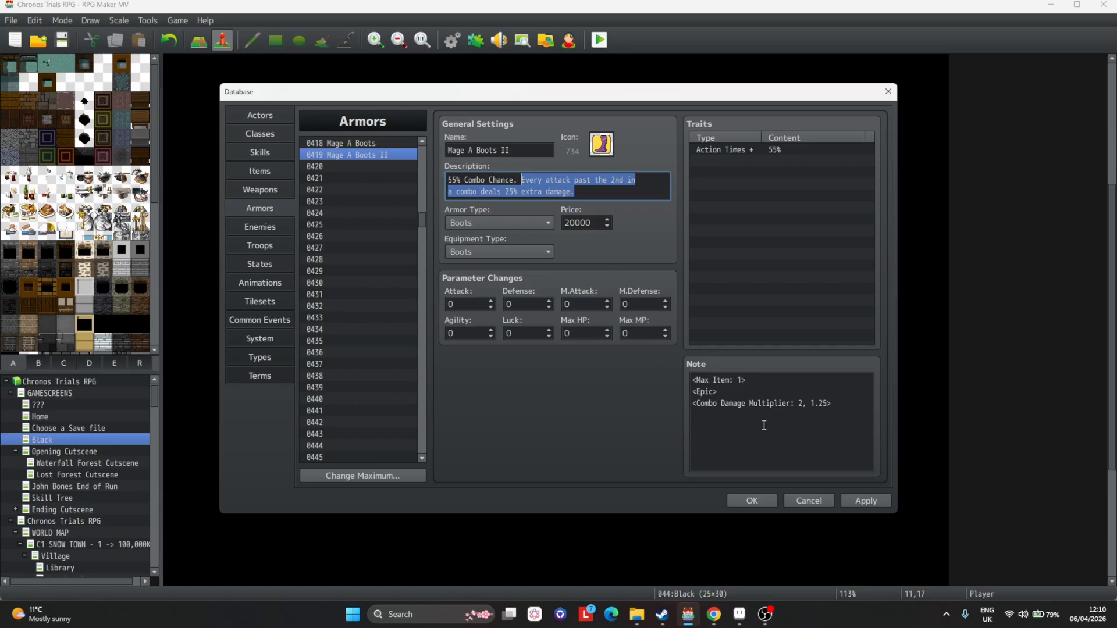
click(866, 501)
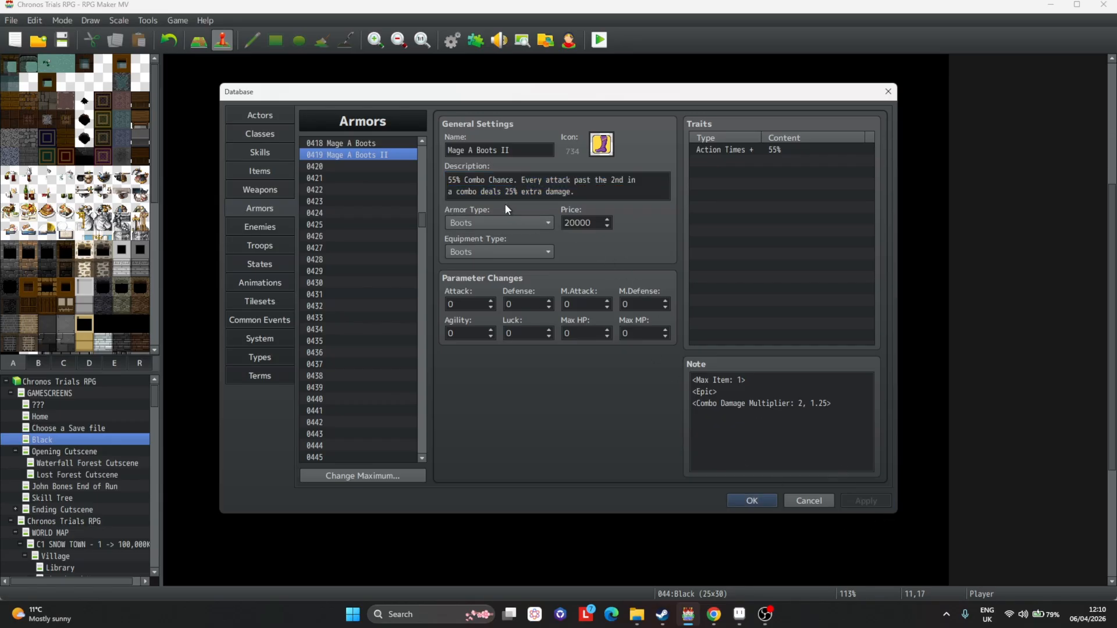
Compare the description, trait and note of Mage A Boots with Mage A Boots II.
drag(459, 180, 445, 181)
click(589, 192)
drag(589, 192, 521, 177)
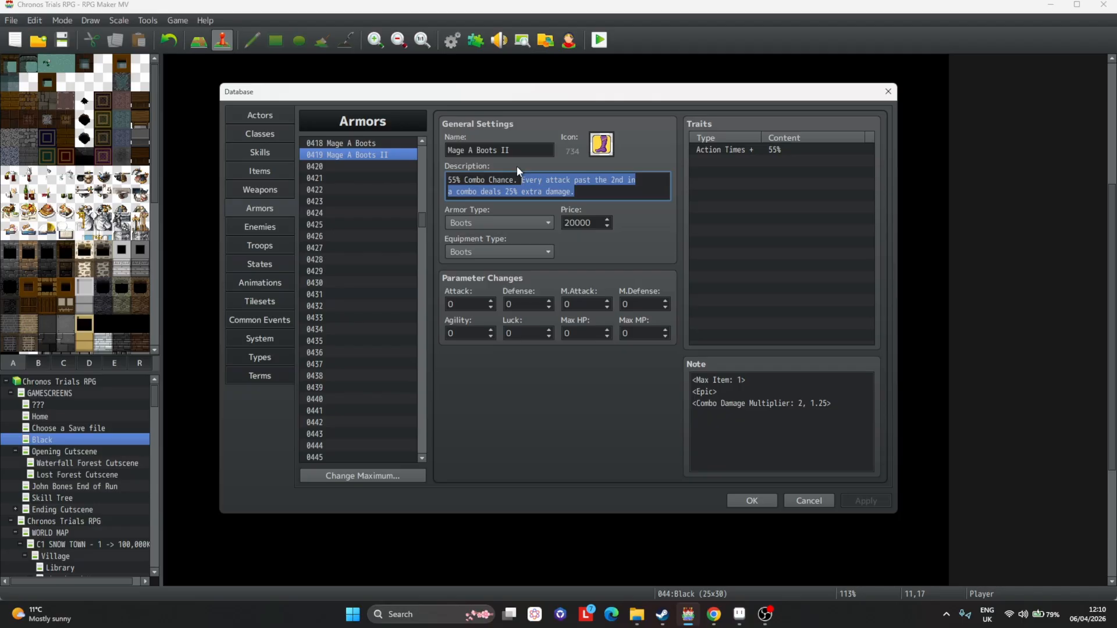
drag(598, 187, 524, 172)
click(402, 145)
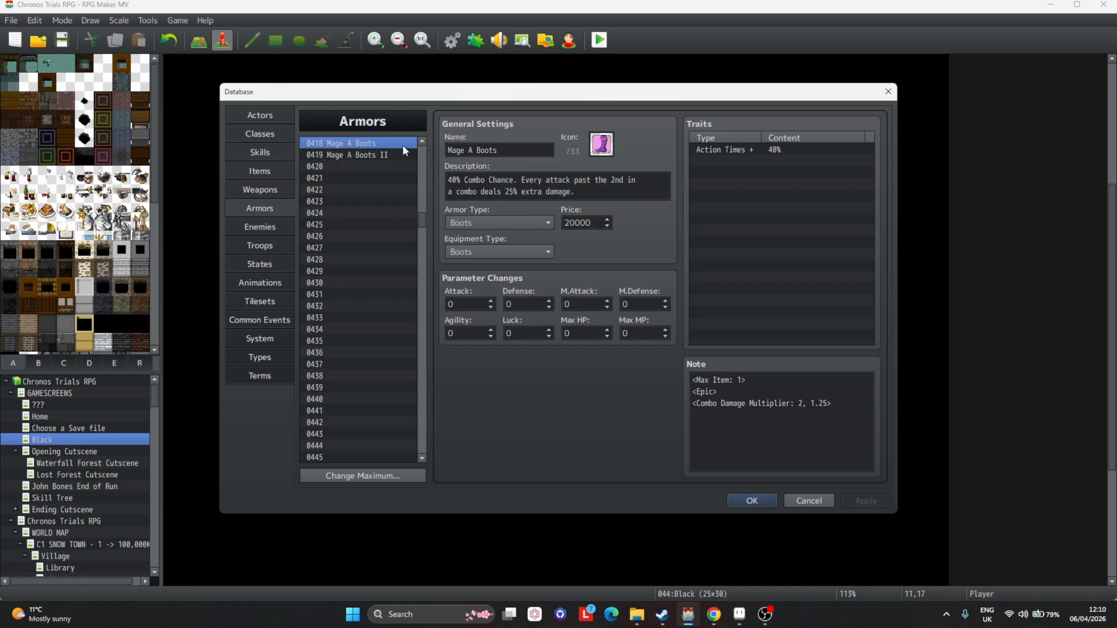
click(400, 158)
click(404, 147)
click(403, 155)
click(404, 145)
click(406, 155)
Change the note's Epic tag to Legendary for Mage A Boots II and apply.
click(705, 382)
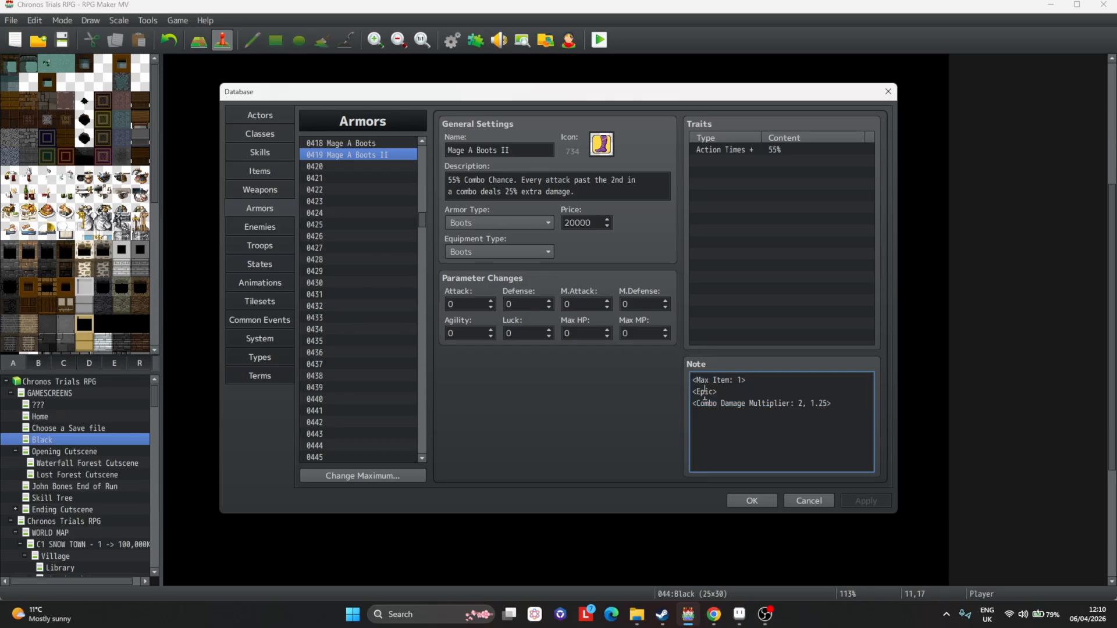
double_click(705, 391)
text(Le)
text(gendary>)
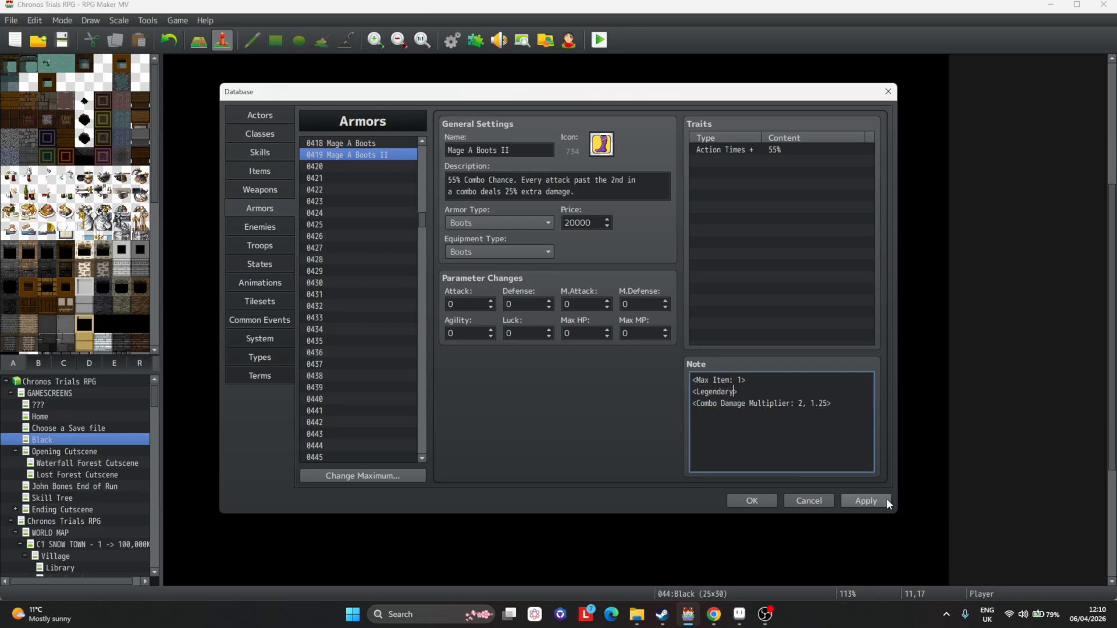
click(886, 501)
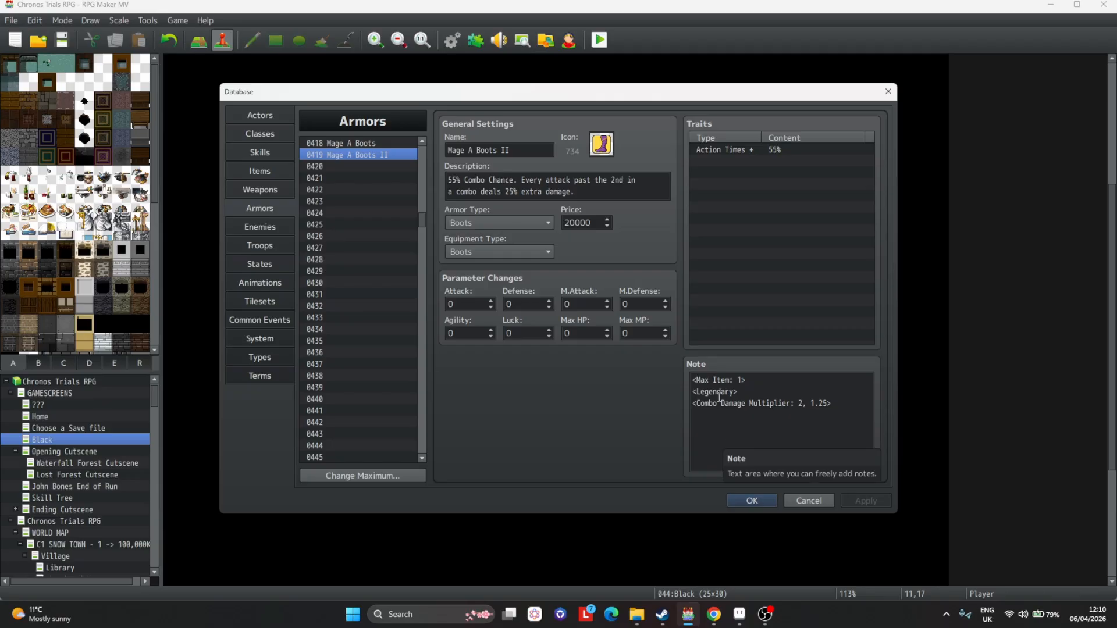
Close the database, open the boss event on the map, and review its five event pages.
click(266, 230)
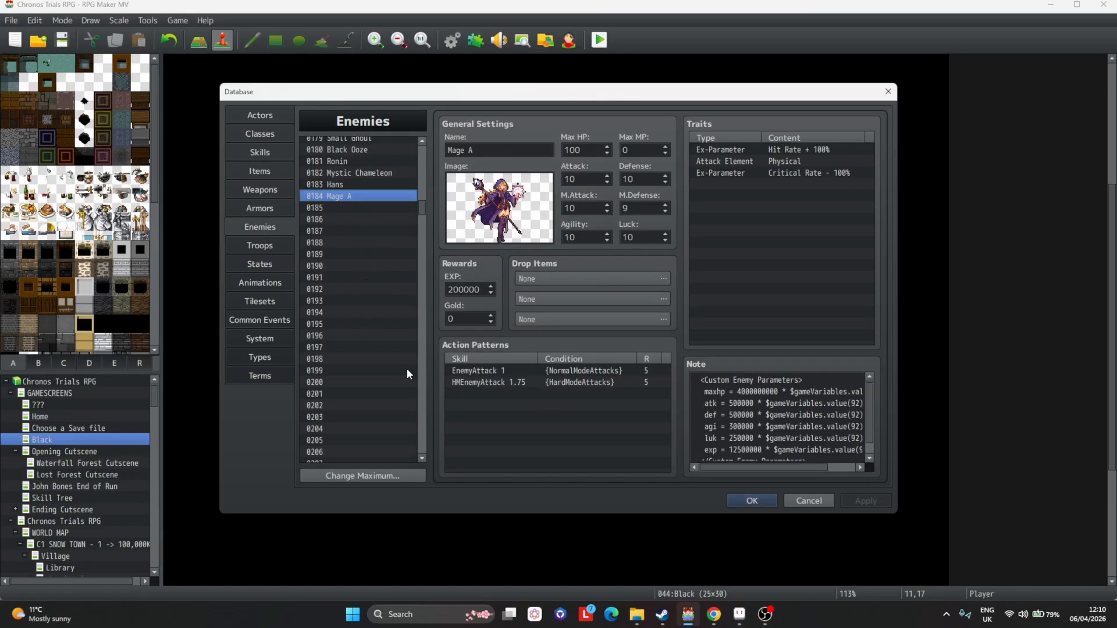
click(753, 501)
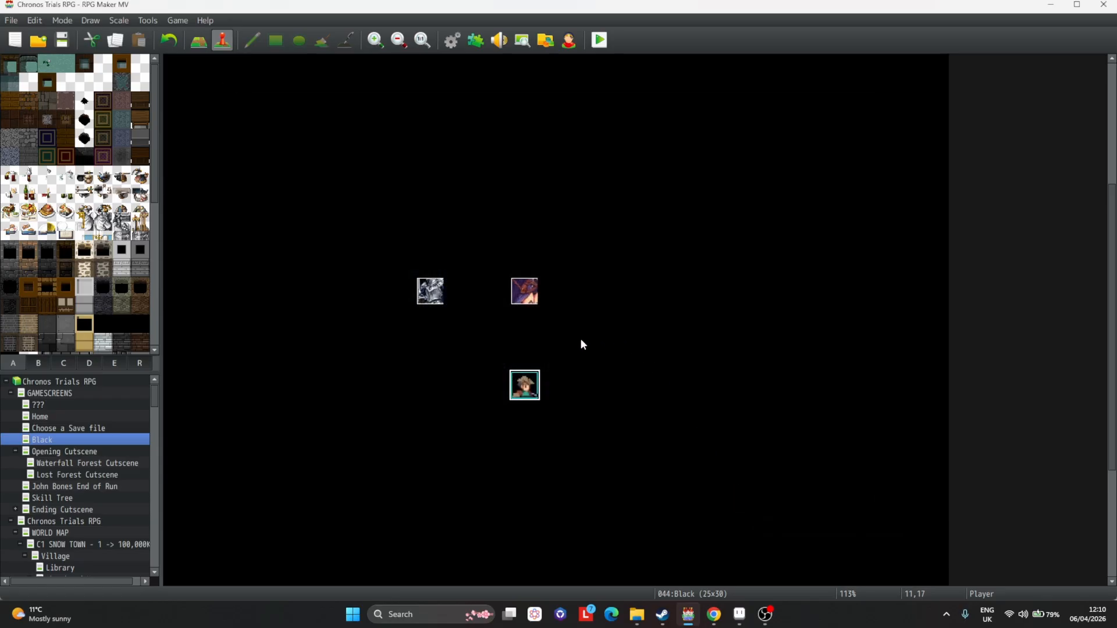
double_click(529, 297)
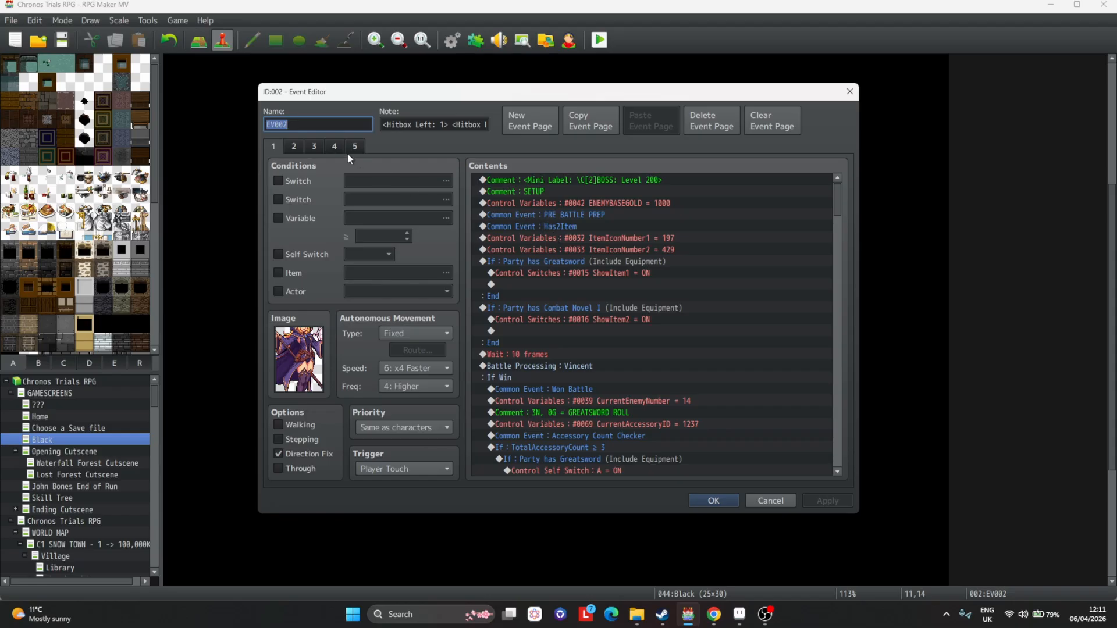
click(293, 146)
click(335, 146)
click(315, 146)
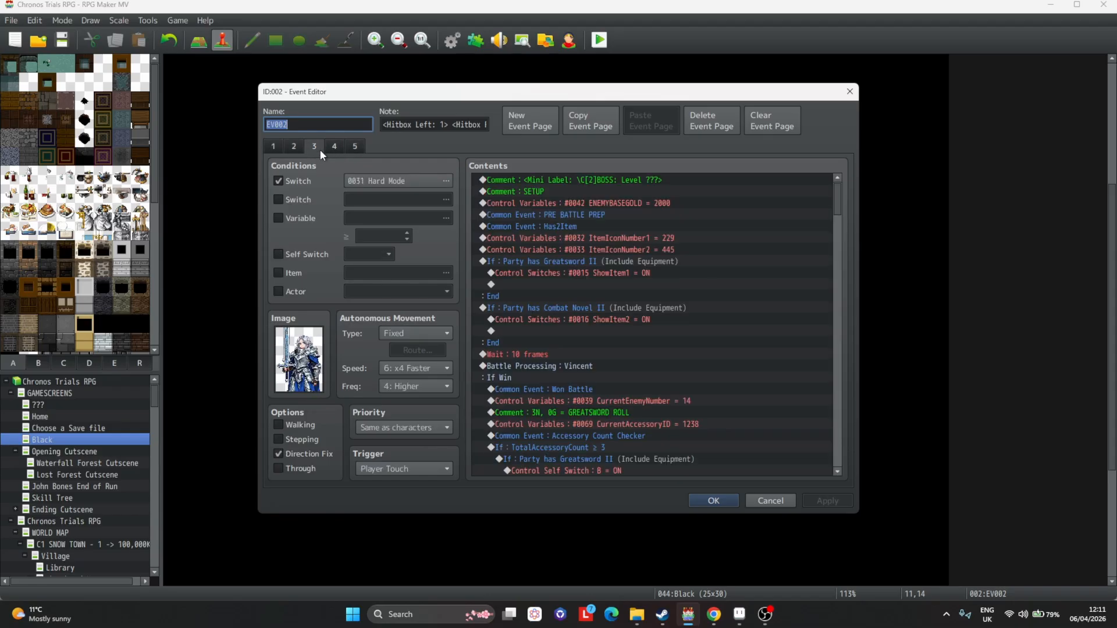
click(272, 146)
scroll(598, 268, down, 20)
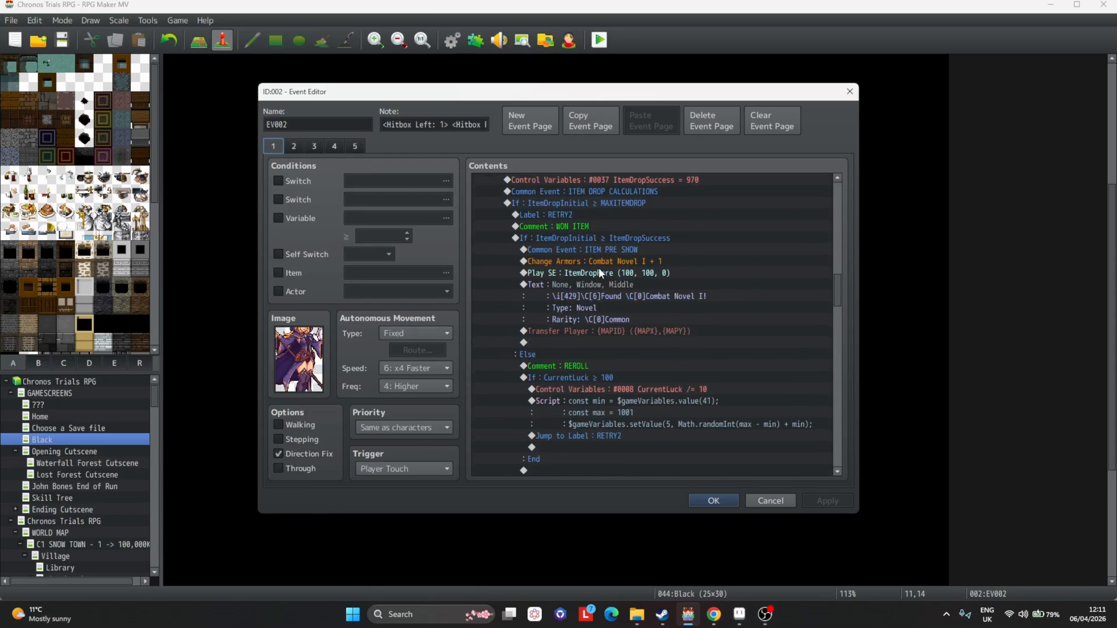
scroll(599, 267, up, 10)
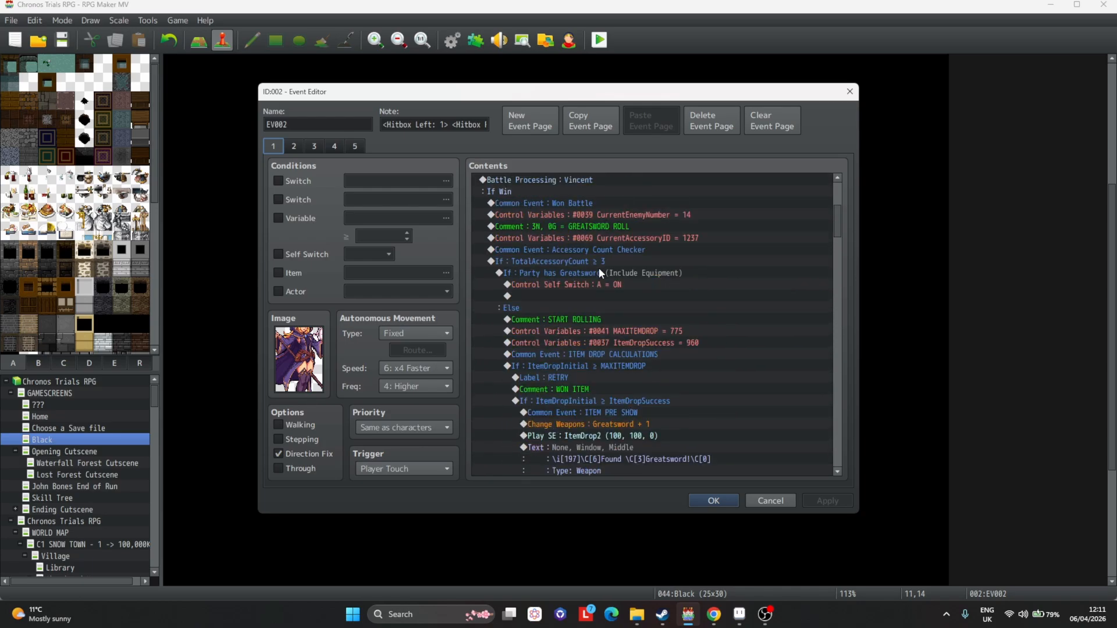
scroll(596, 264, up, 15)
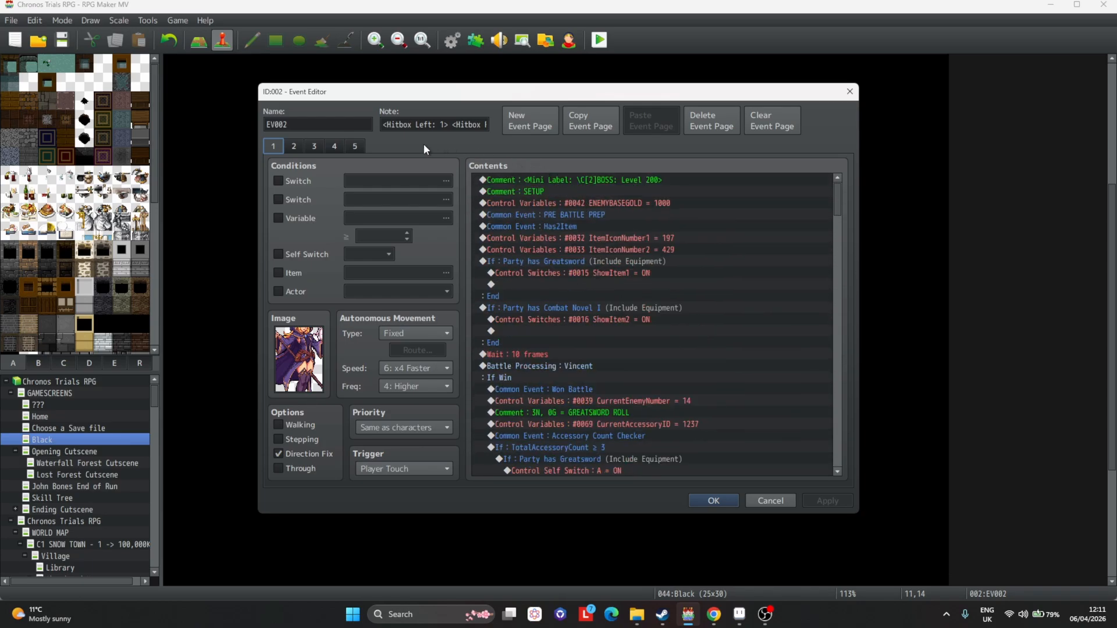
click(294, 146)
scroll(550, 213, down, 15)
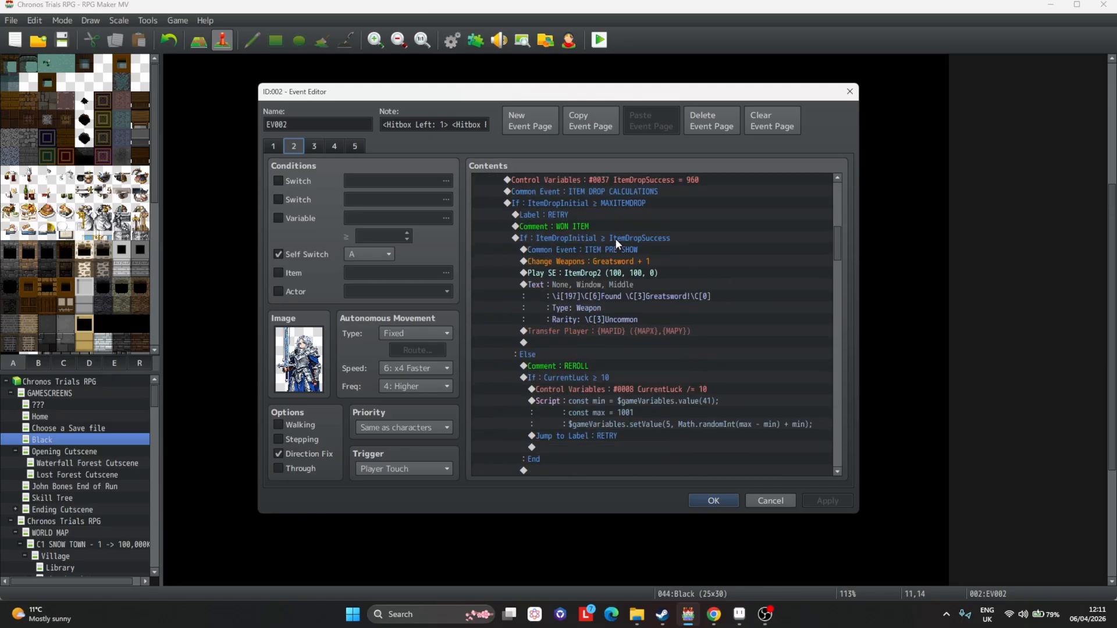
scroll(535, 185, up, 8)
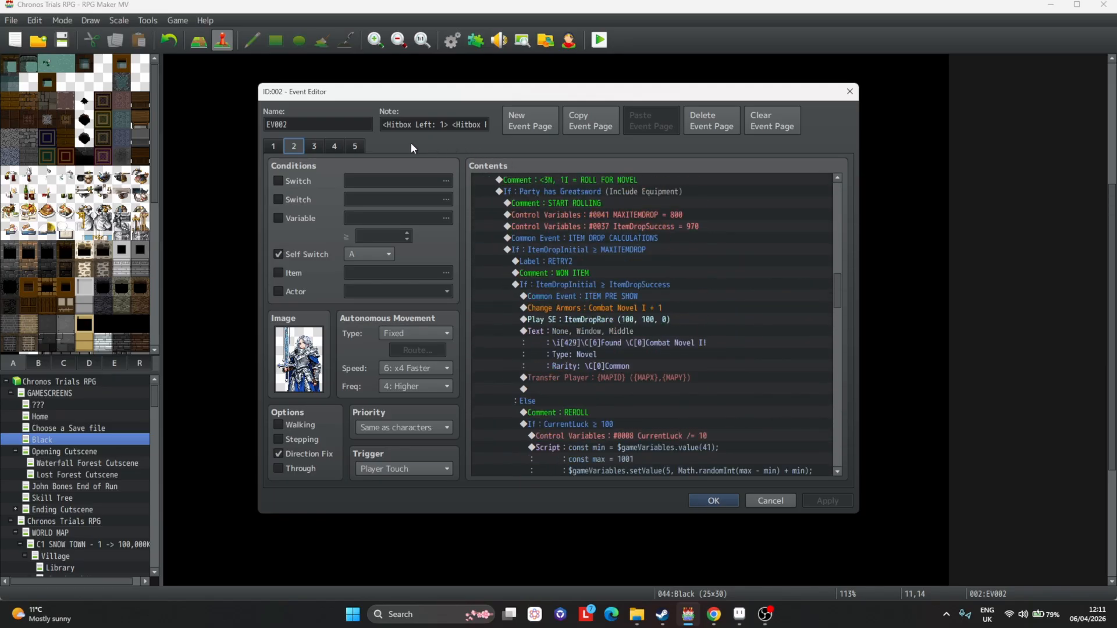
click(315, 147)
scroll(550, 192, down, 15)
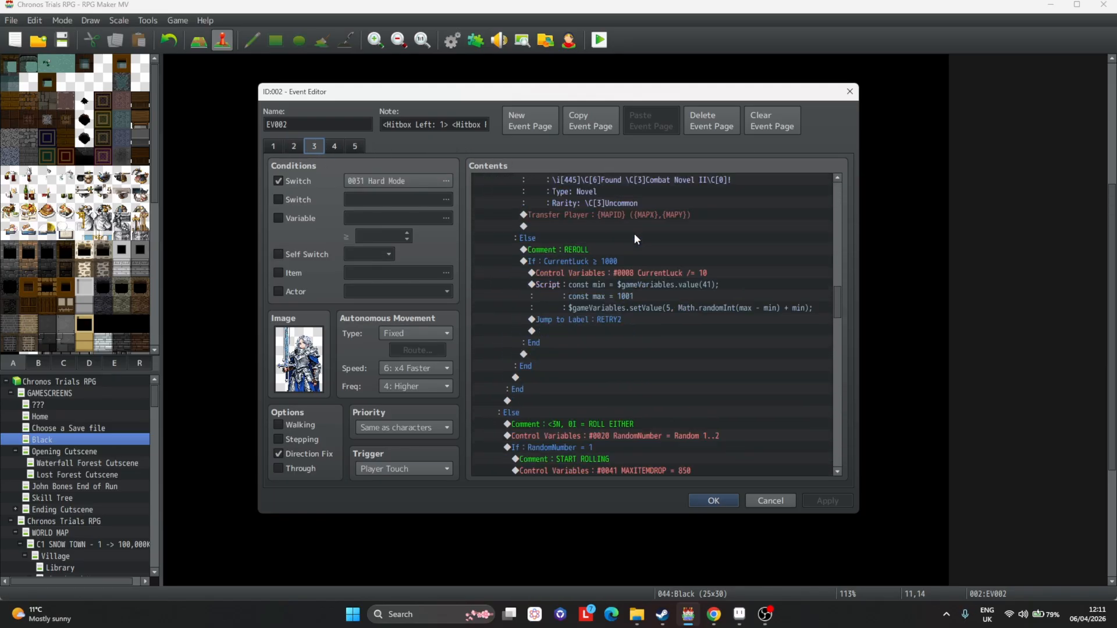
click(335, 147)
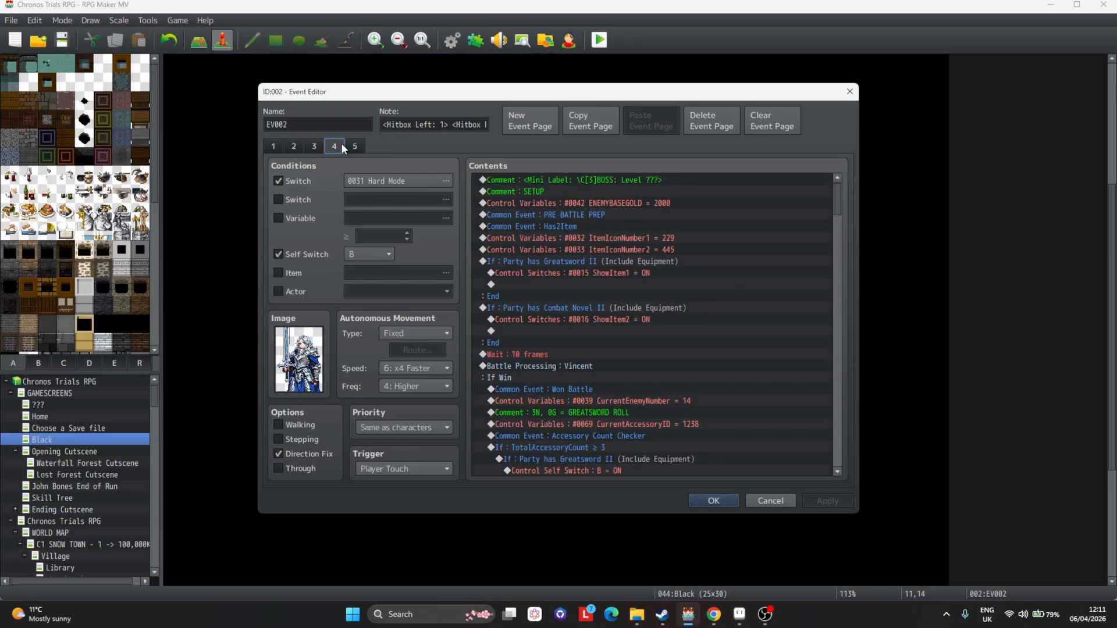
scroll(628, 228, down, 12)
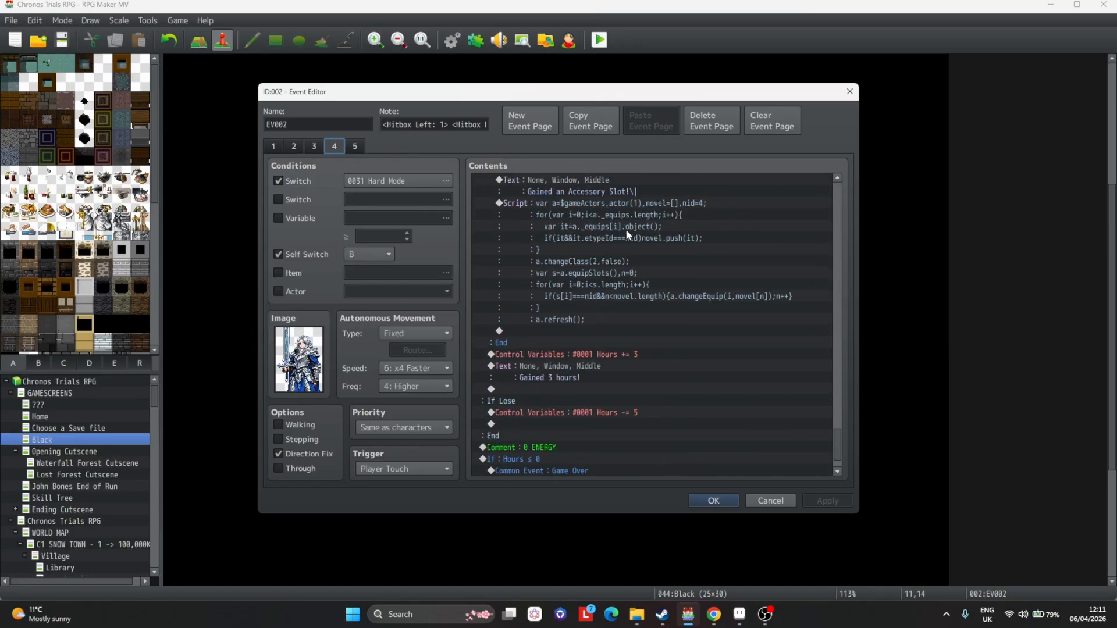
scroll(611, 209, up, 10)
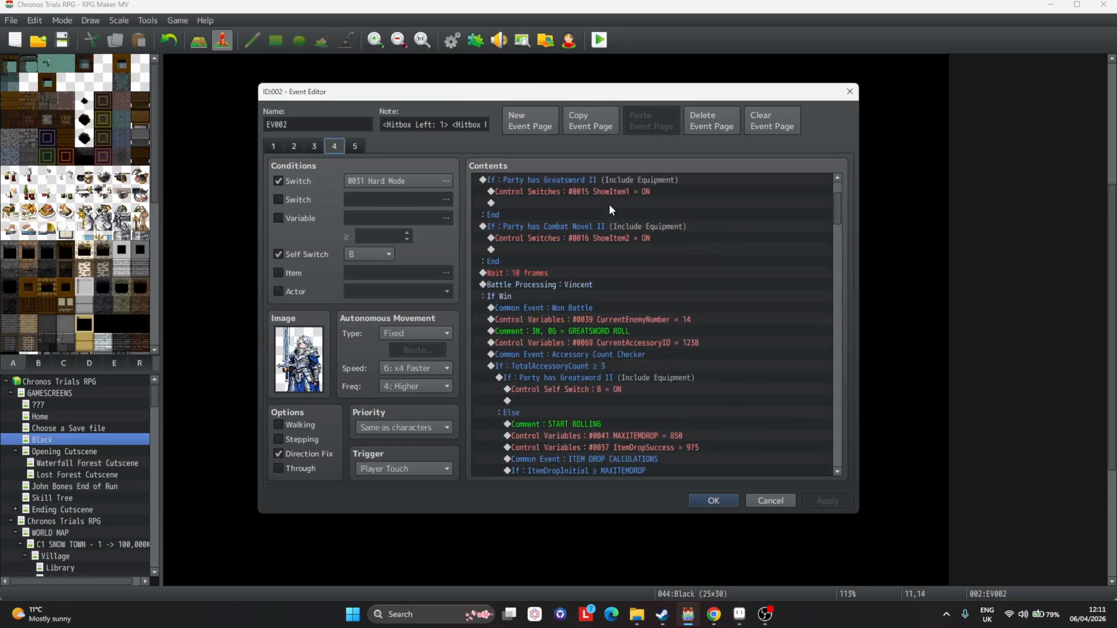
click(358, 146)
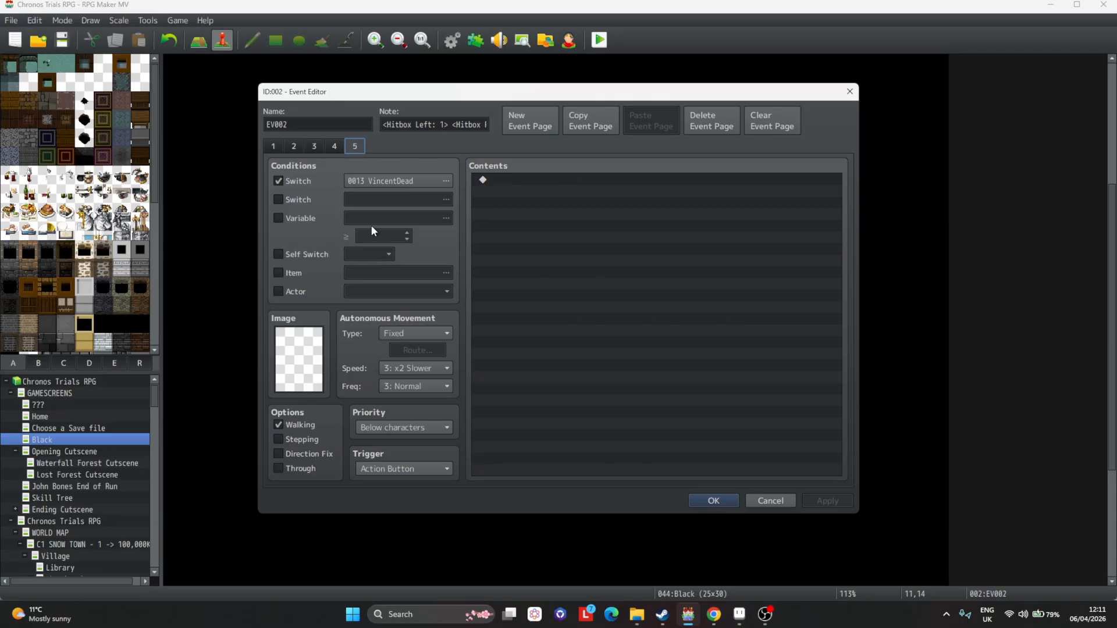
click(273, 150)
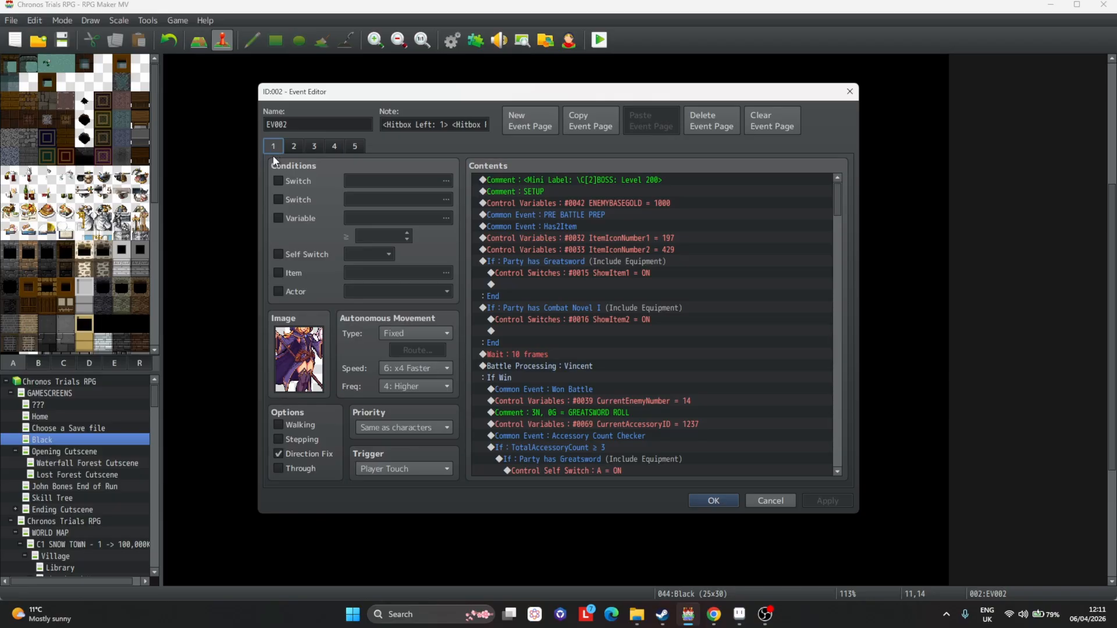
Edit page 1's mini label comment to read BOSS: Level 400,000 and apply.
double_click(572, 185)
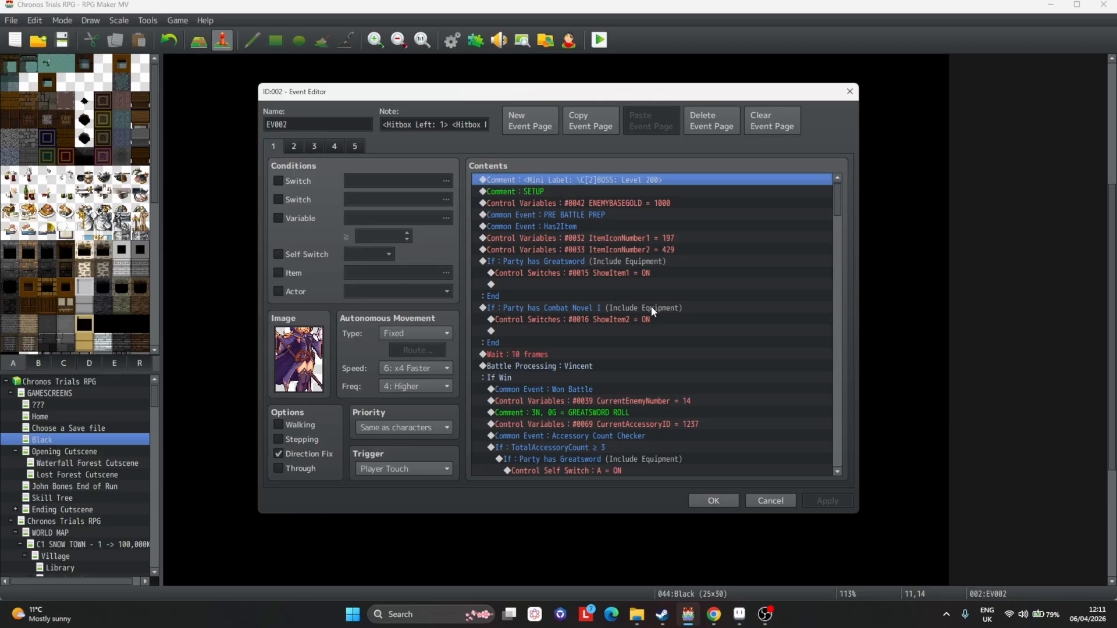
double_click(674, 284)
text(400,)
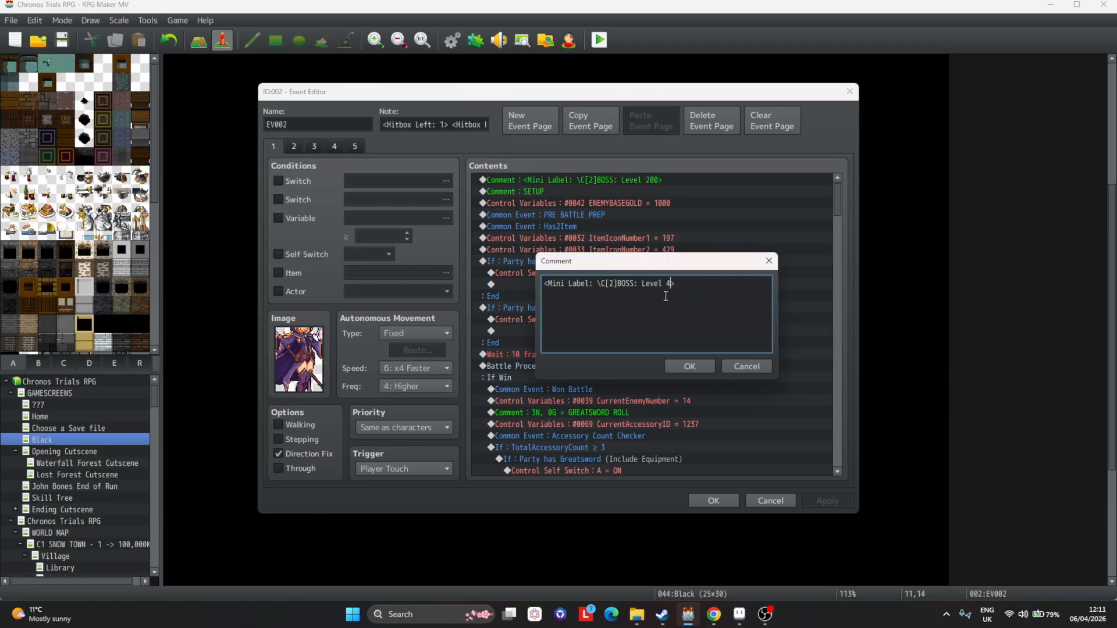
text(000)
click(703, 366)
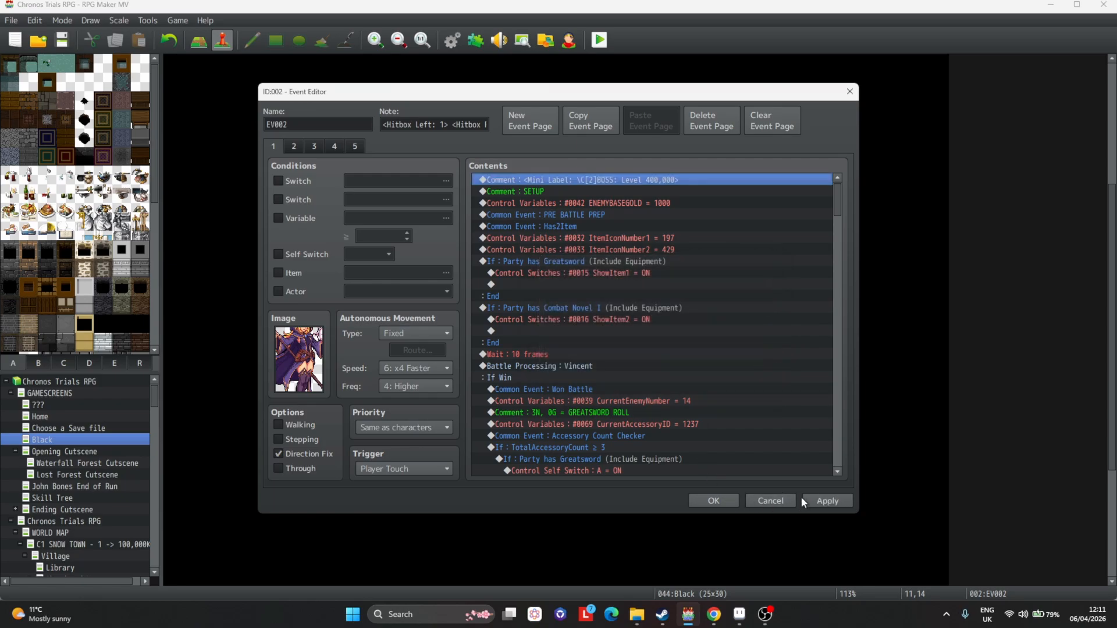
click(818, 501)
Set the ENEMYBASEGOLD control variable to 400000 and apply.
click(644, 203)
key(Return)
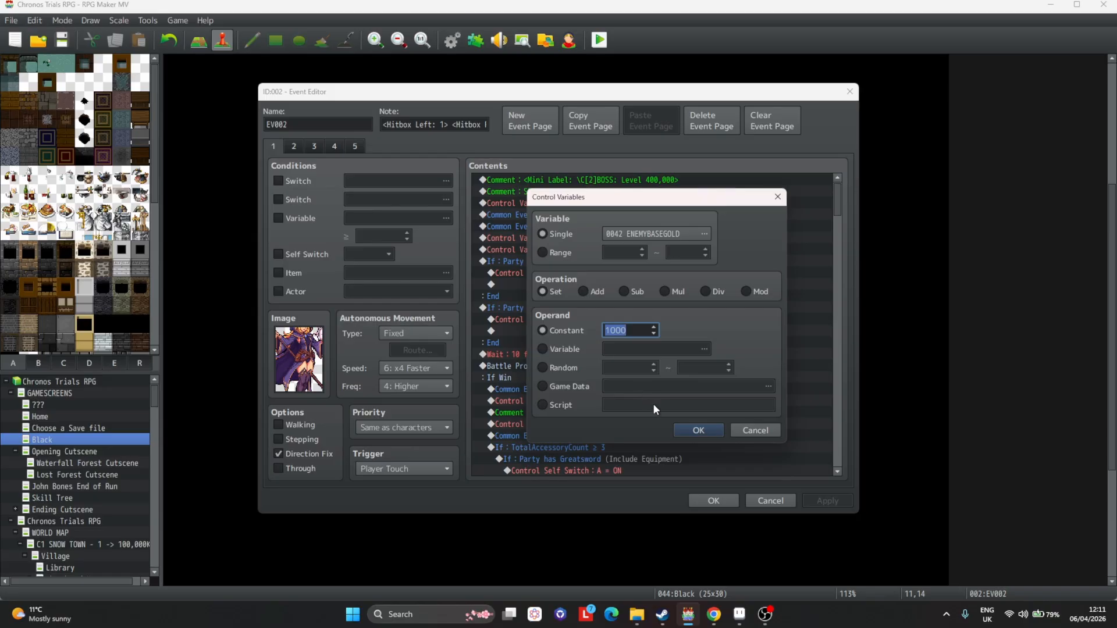
text(400000)
key(Return)
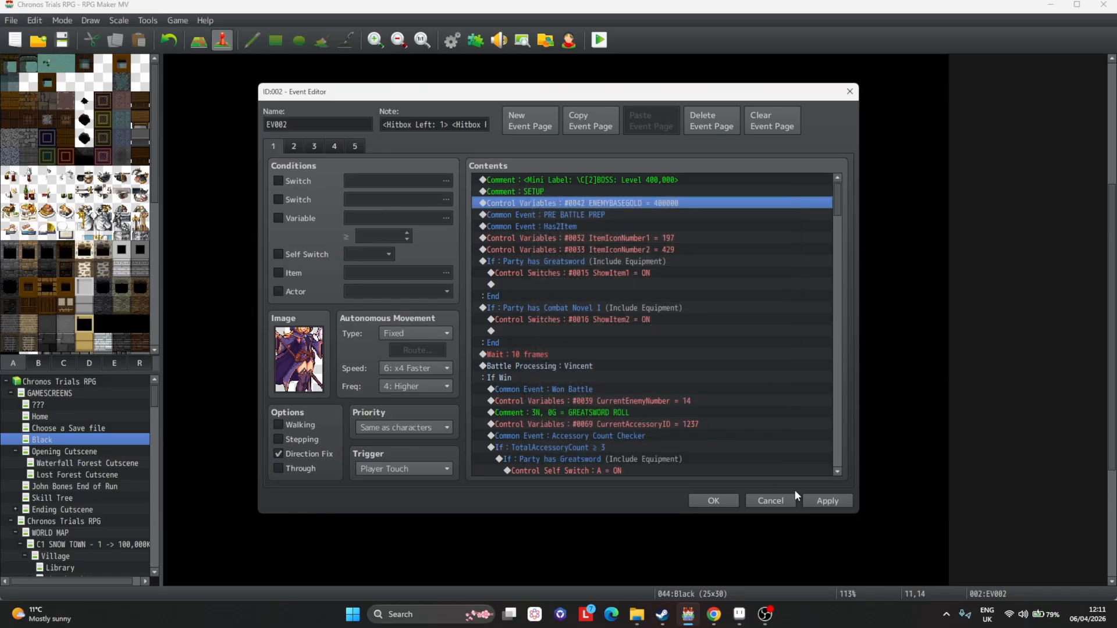
click(828, 501)
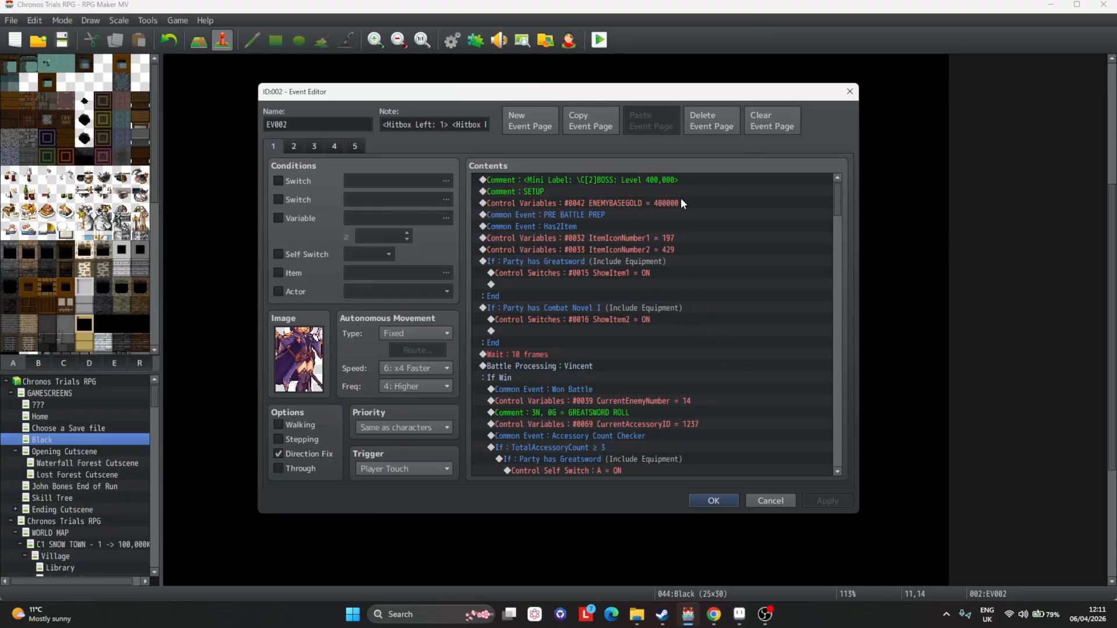
Close the event editor and reopen the database.
click(614, 238)
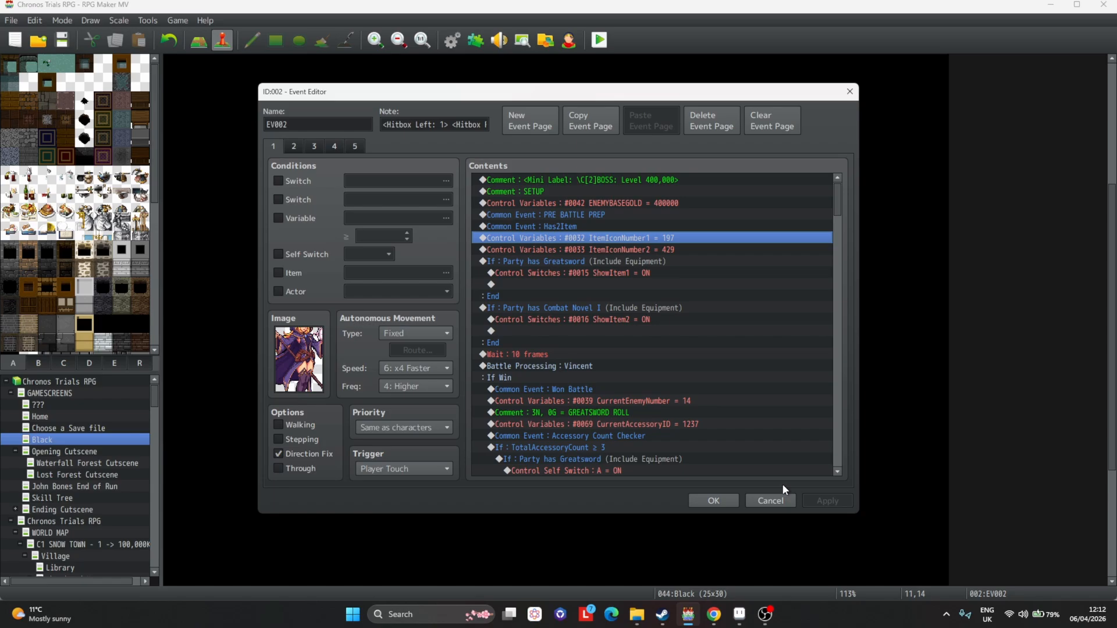
click(715, 500)
click(453, 40)
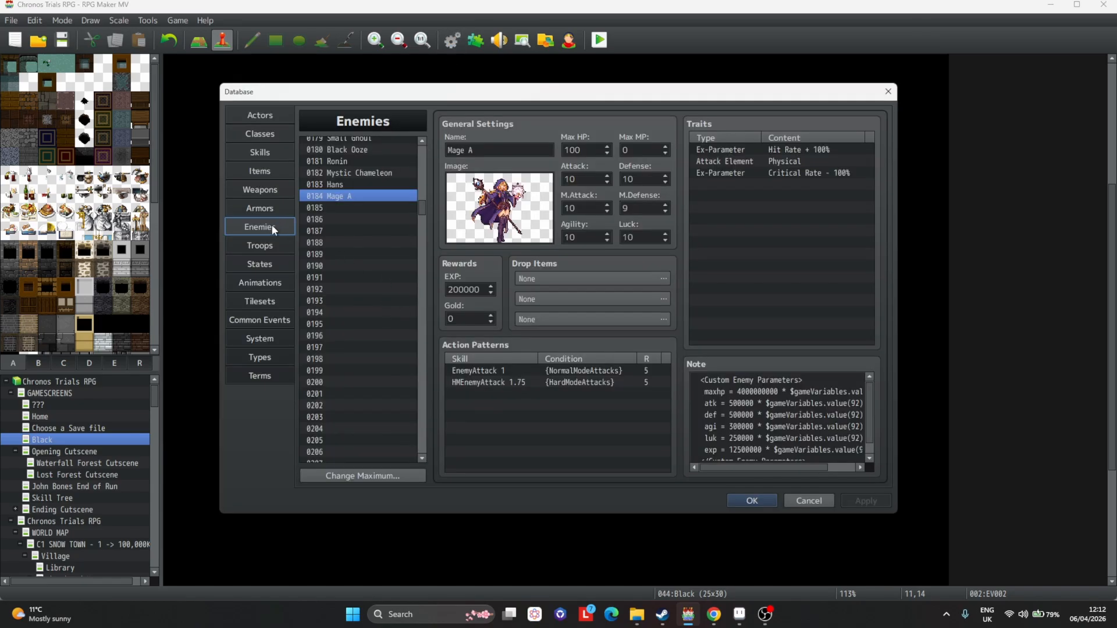
Review the icons of the Mage A Boots and Mage A Boots II armors, then close the database.
click(267, 209)
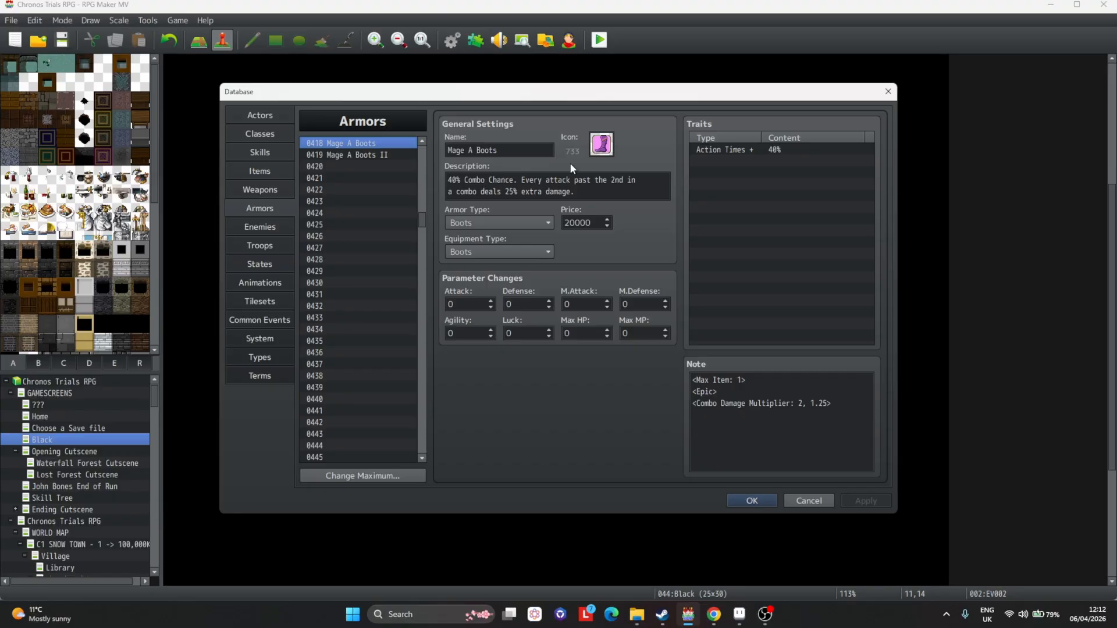
click(402, 155)
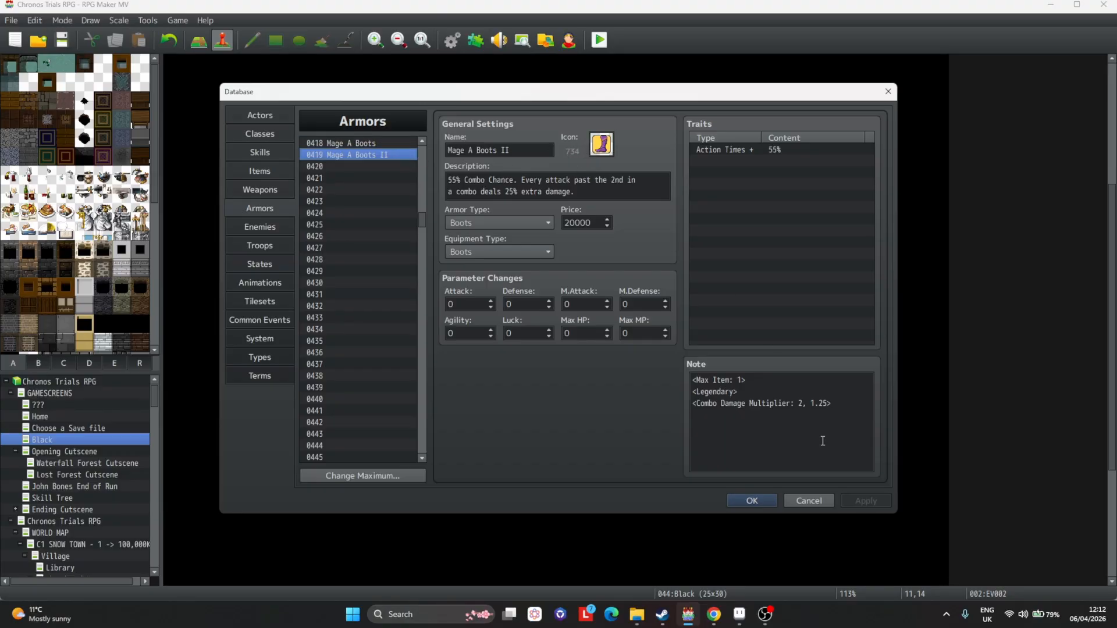
click(751, 500)
Reopen the boss event and set the ItemIconNumber2 control variable to 733.
key(Return)
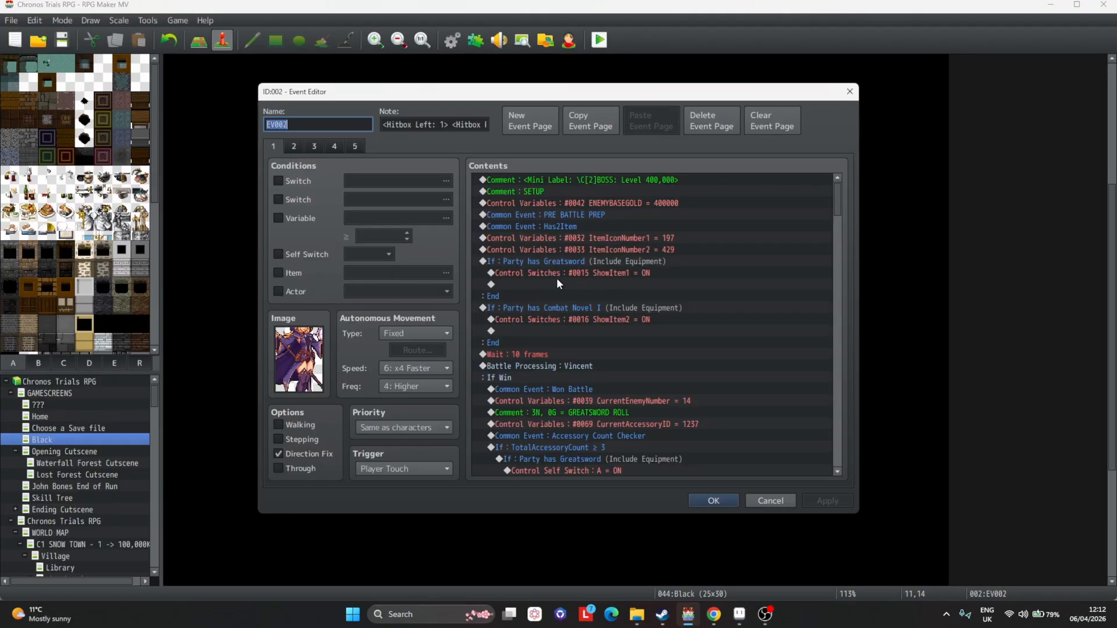
click(573, 244)
key(Return)
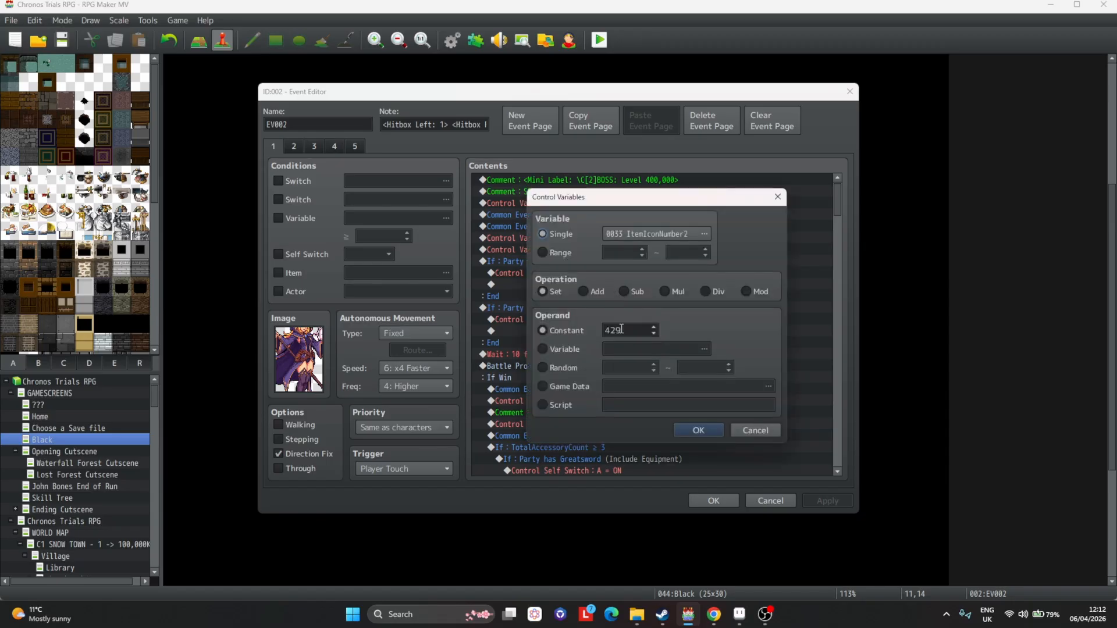
double_click(621, 330)
text(733)
key(Return)
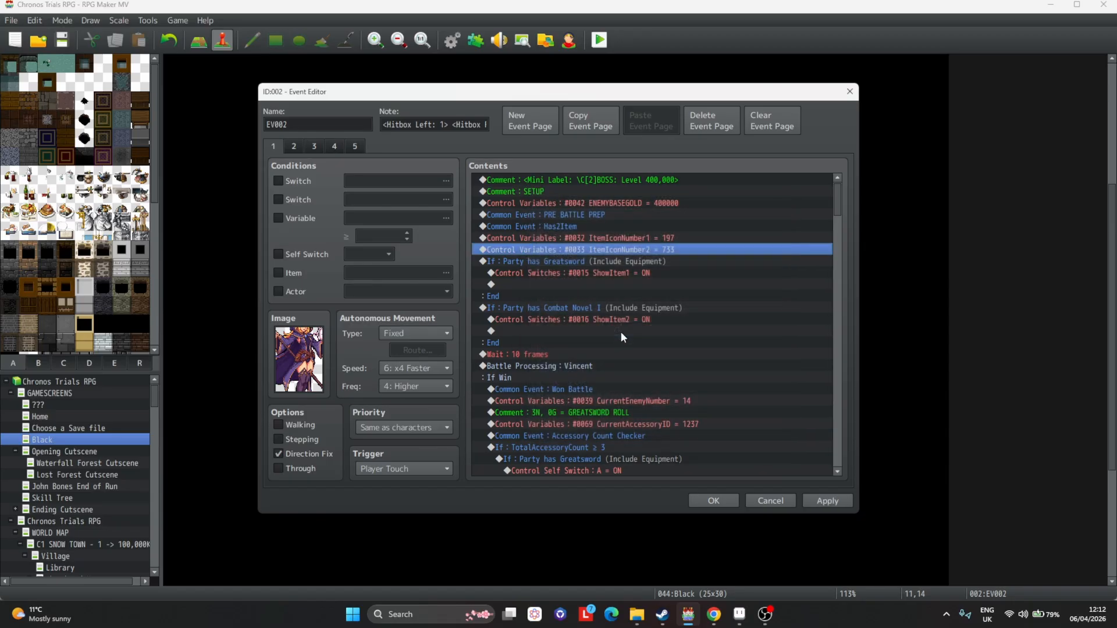
Close the event editor and search the armors database for the Mark Accessory to check its icon.
click(713, 501)
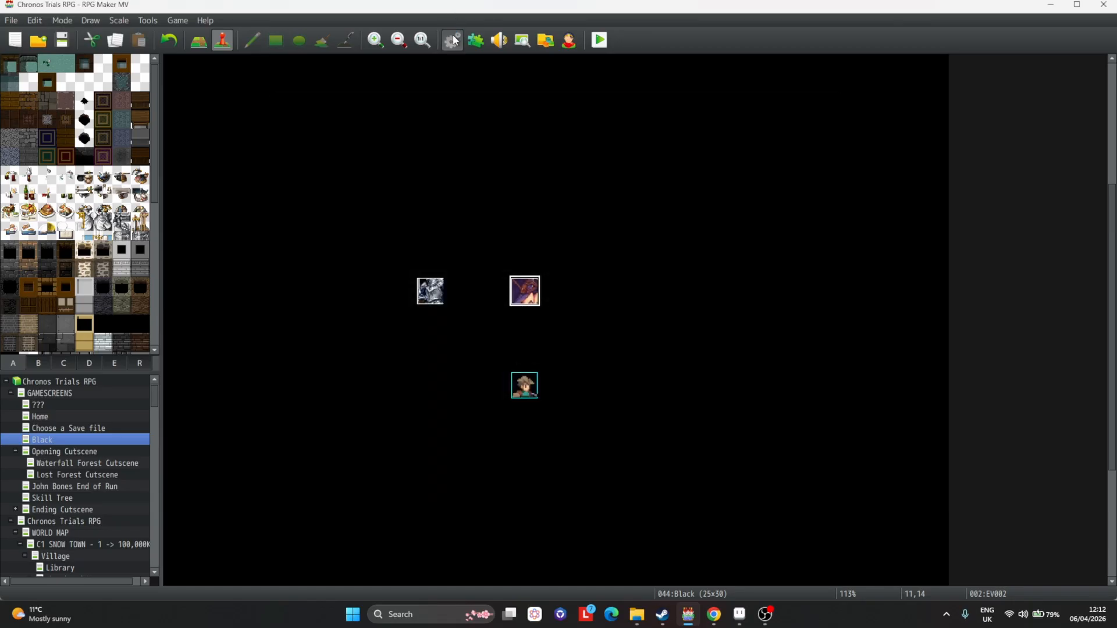
click(454, 34)
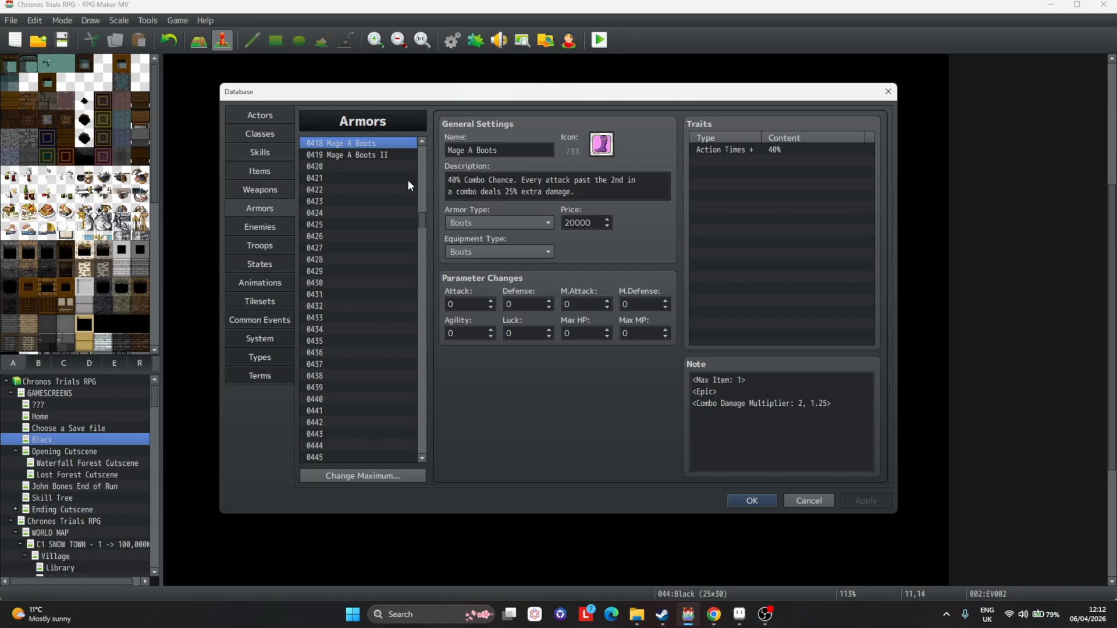
key(ctrl+f)
text(mark acc)
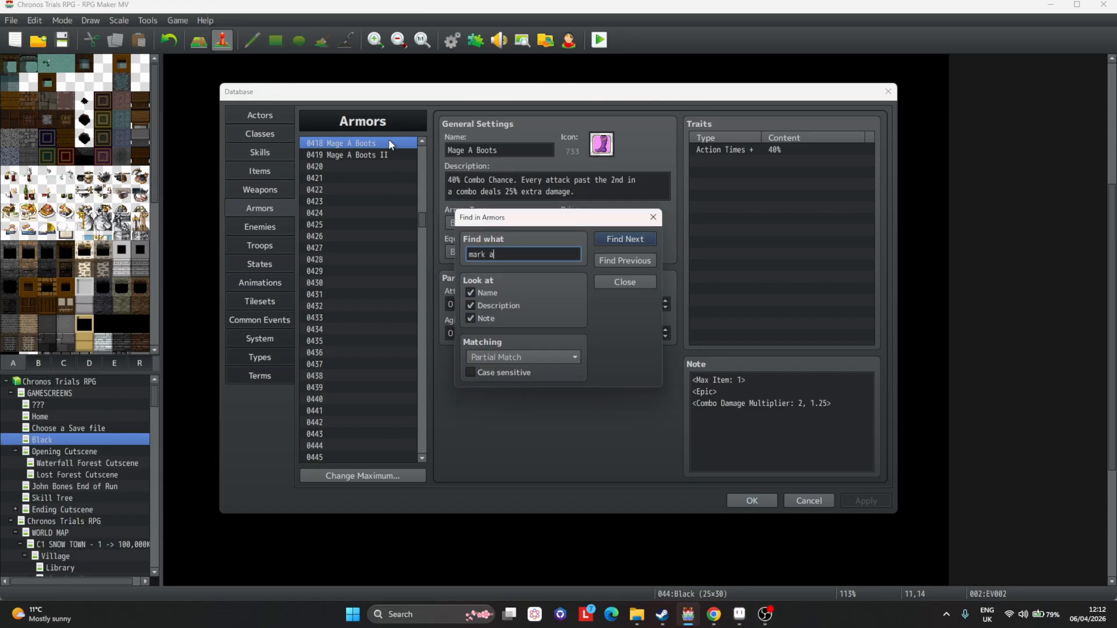
key(Return)
key(Escape)
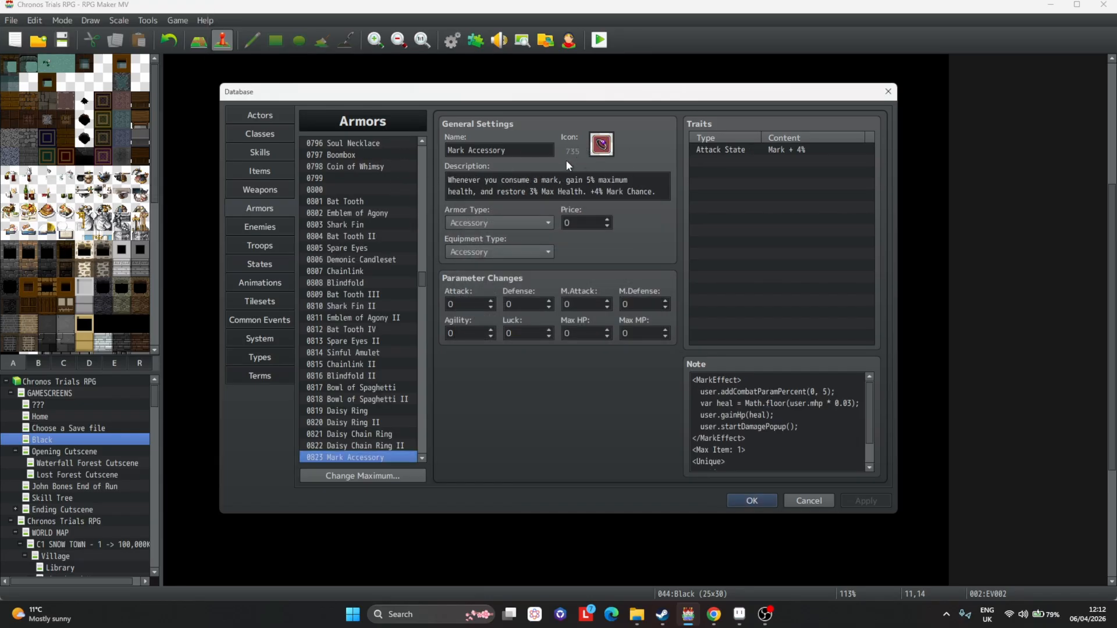
click(753, 500)
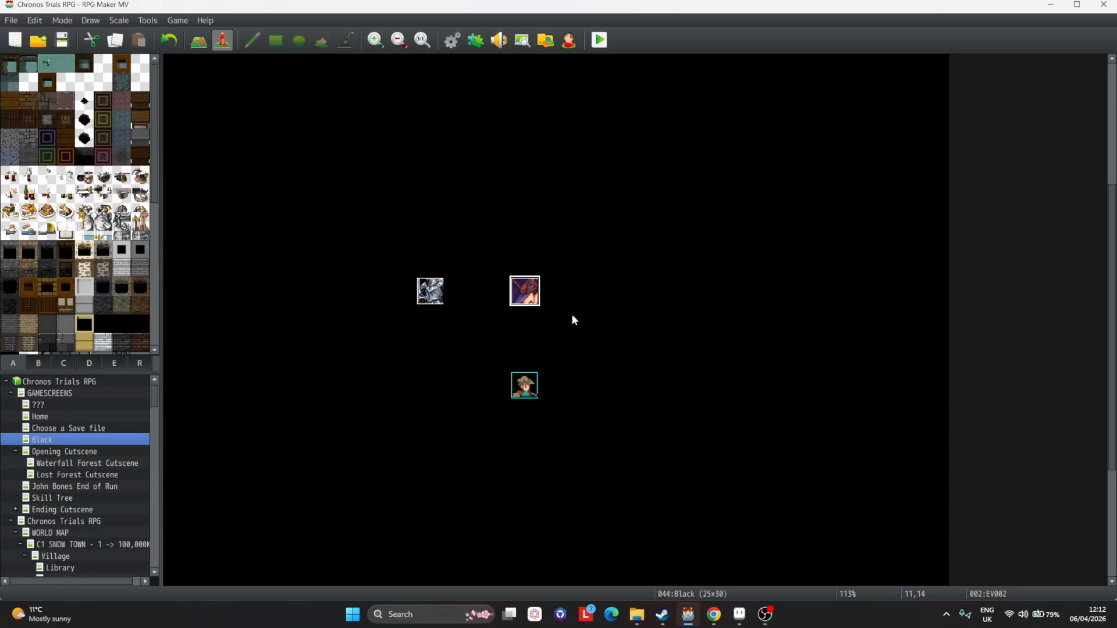
Reopen the boss event and set the ItemIconNumber1 control variable to 735.
double_click(527, 293)
double_click(593, 238)
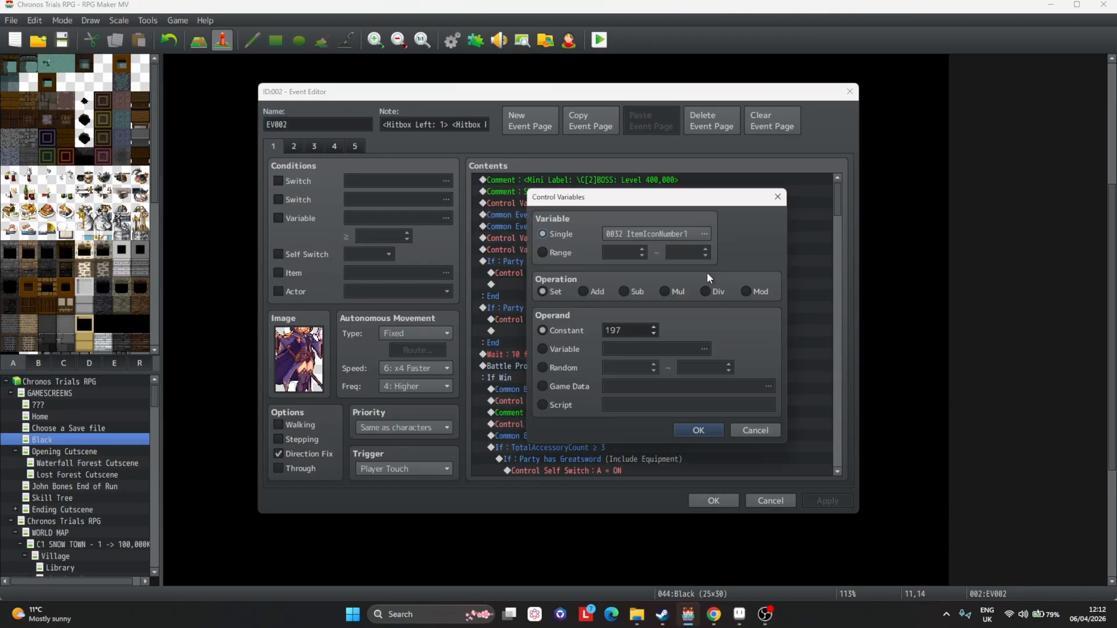
double_click(623, 330)
text(735)
key(Return)
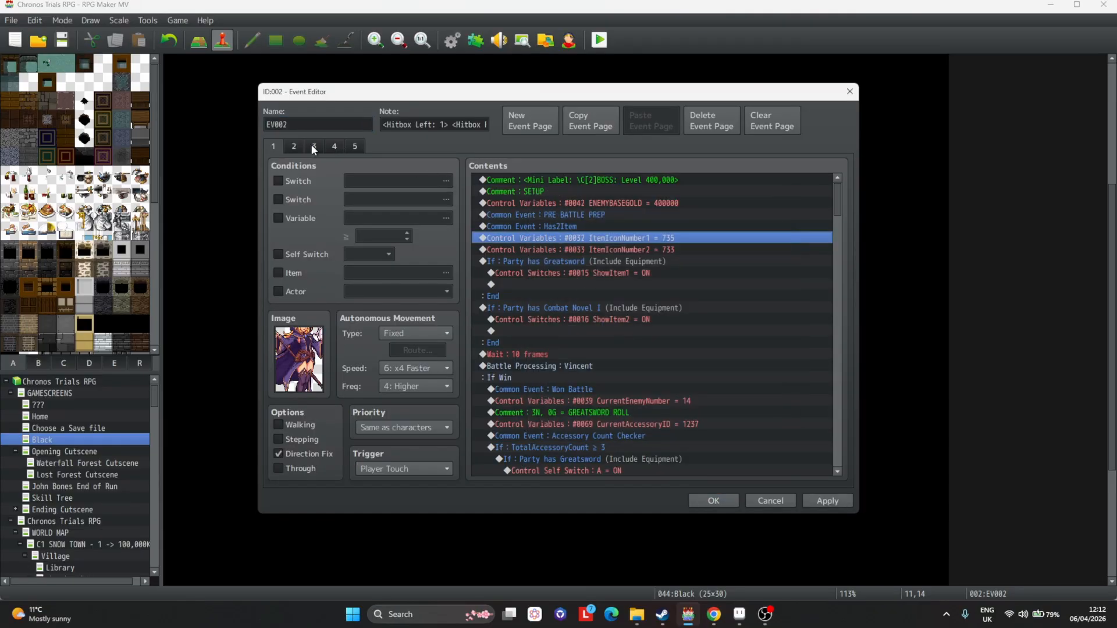
Delete event pages 2 through 5 of the boss event, keeping only page 1.
click(295, 146)
double_click(637, 239)
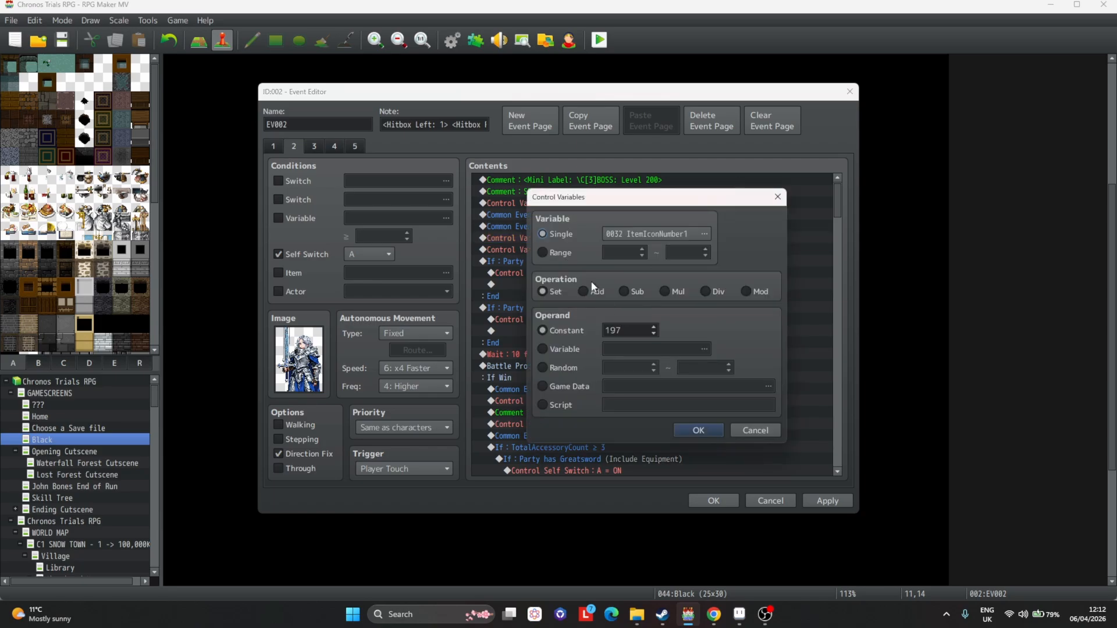
key(Escape)
click(354, 146)
click(697, 129)
click(697, 130)
click(697, 129)
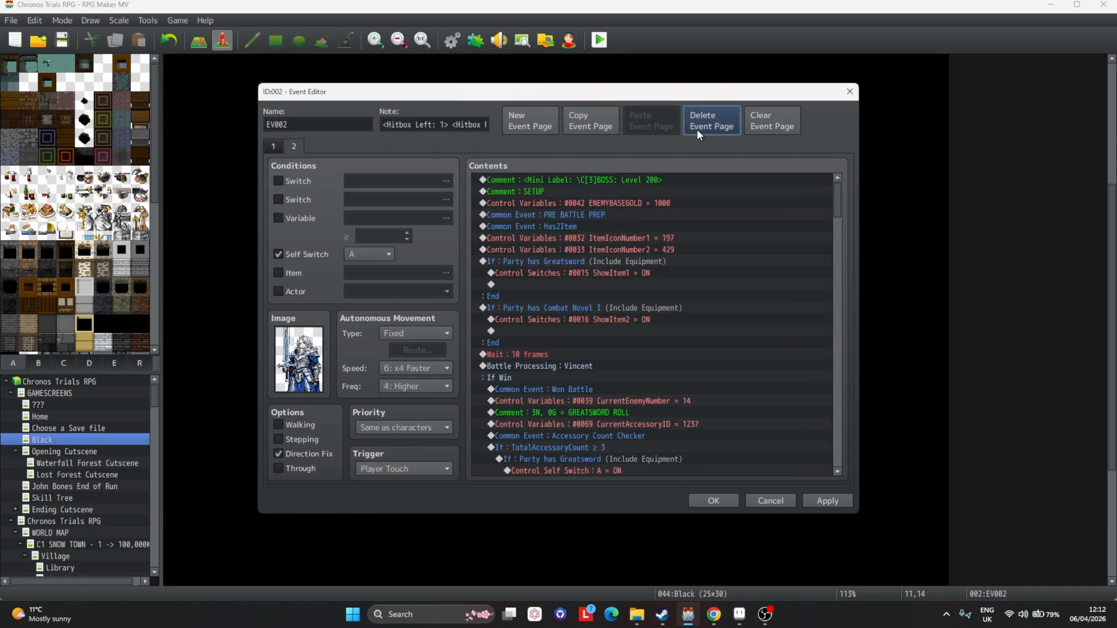
click(697, 129)
Change the first conditional branch to check whether the party has Mage A Boots, including equipment.
scroll(648, 211, down, 1)
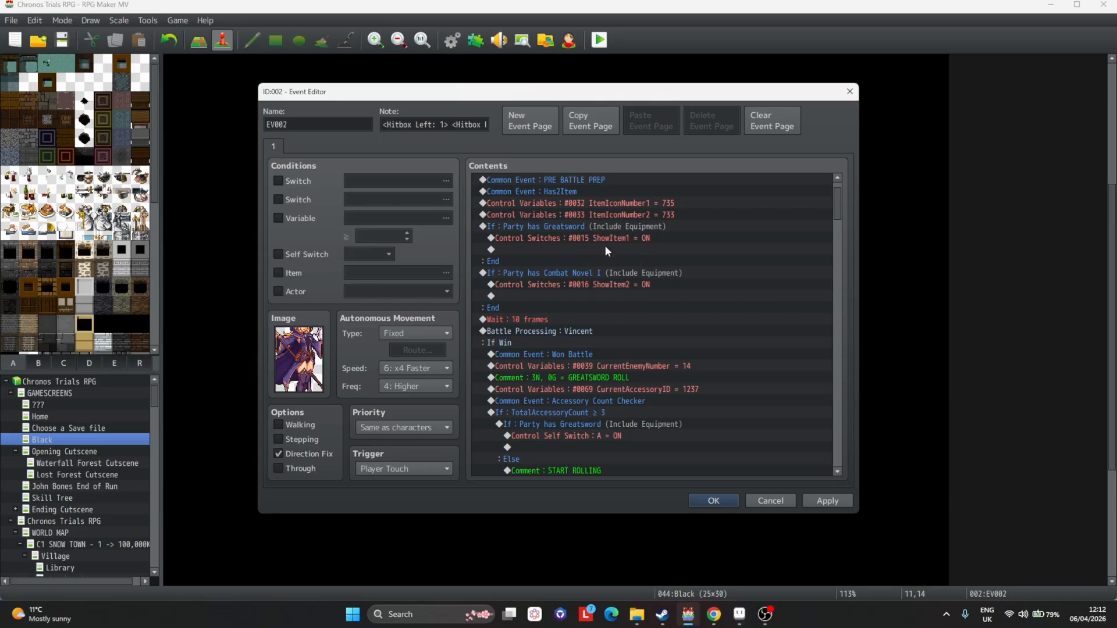
double_click(612, 226)
click(550, 322)
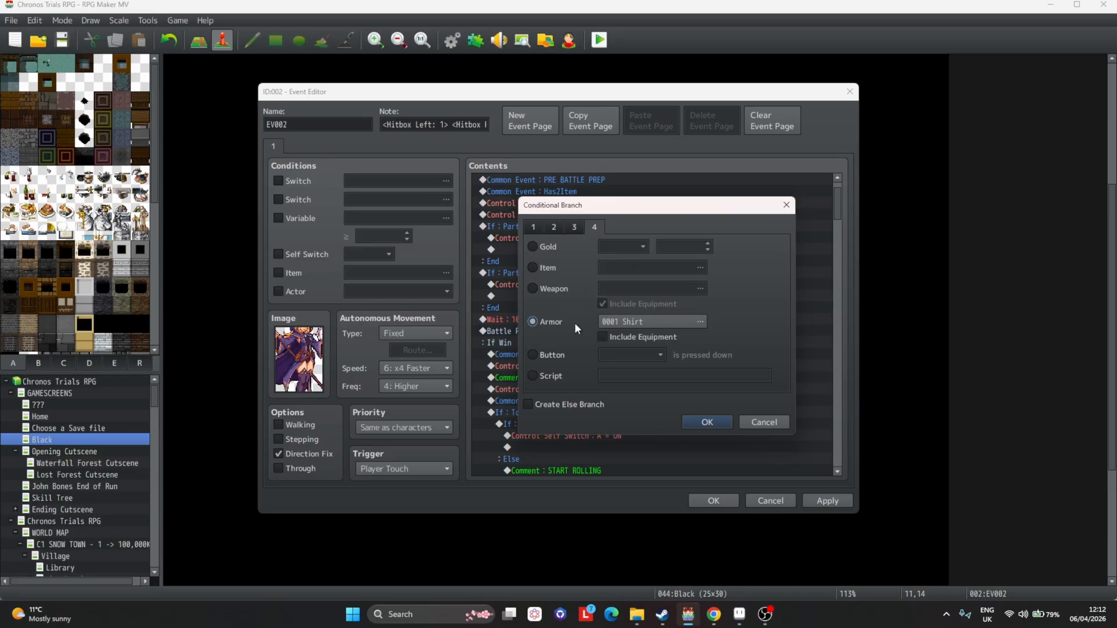
click(652, 322)
key(ctrl+f)
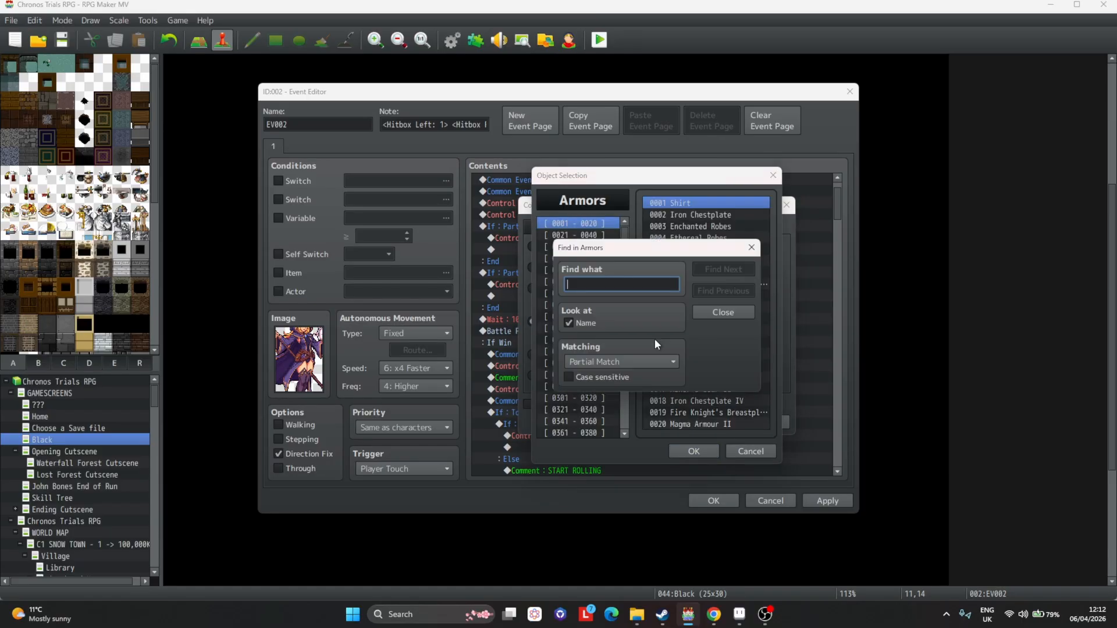
text(mage a)
key(Return)
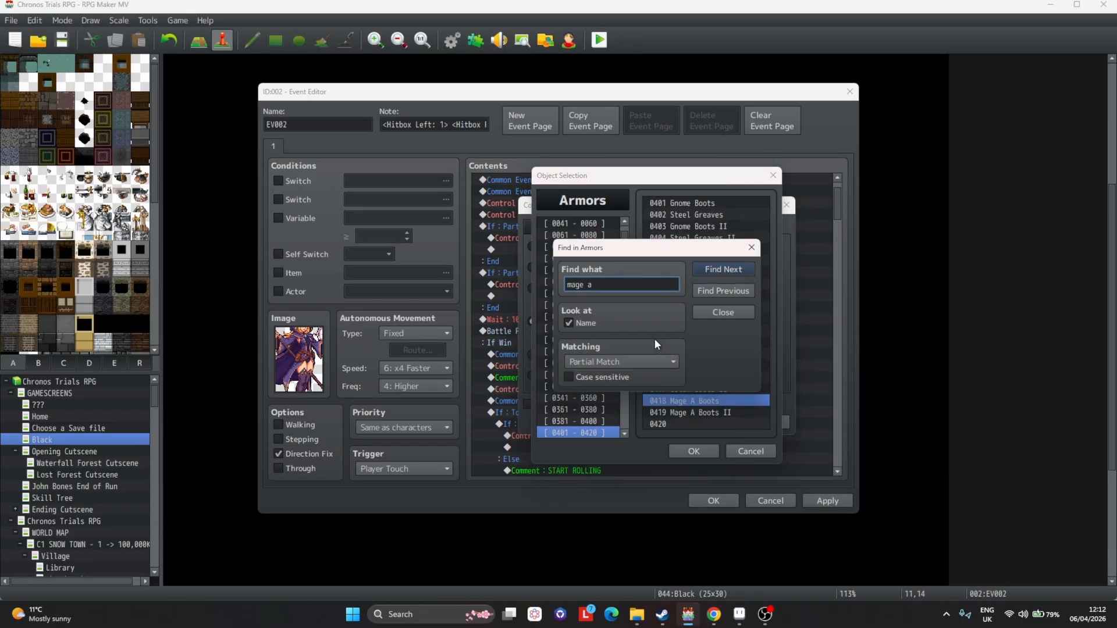
double_click(693, 401)
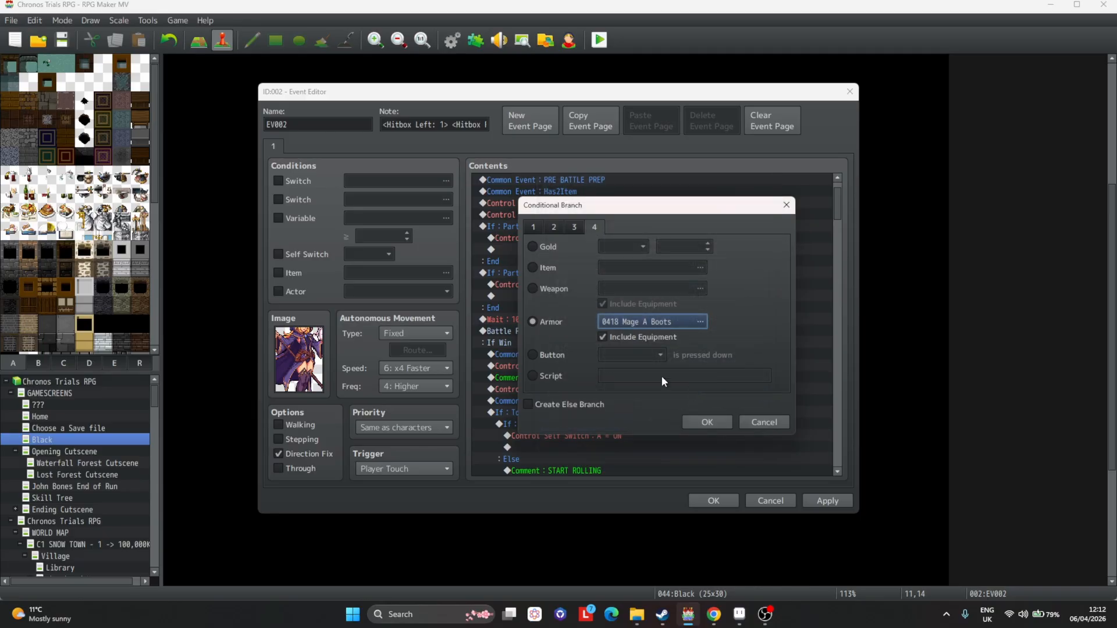
click(702, 416)
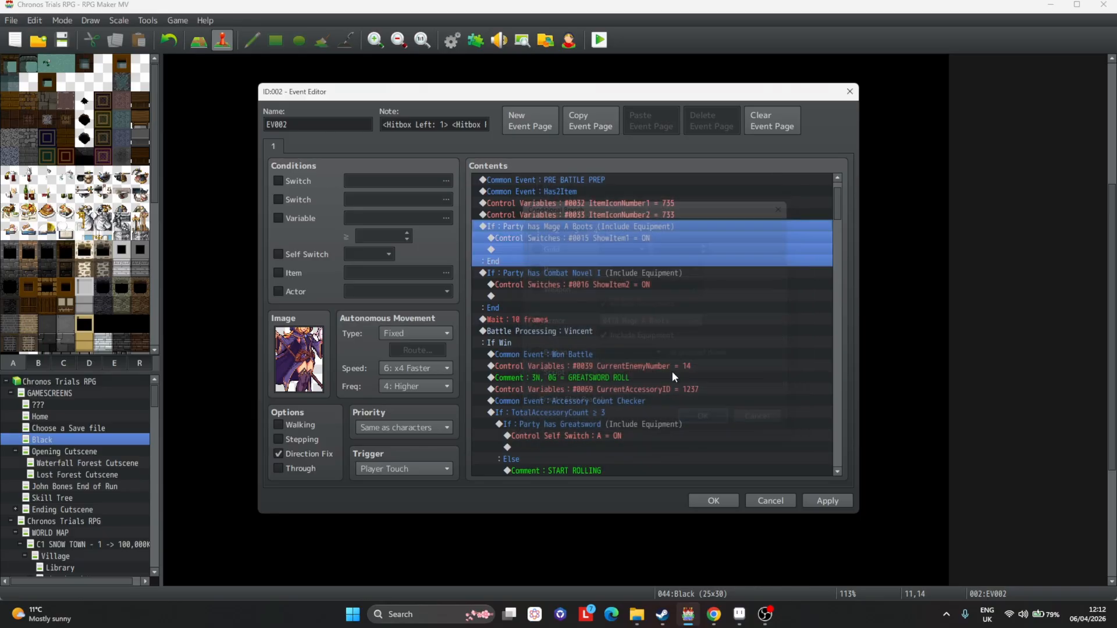
Set the ItemIconNumber1 control variable to 733 and ItemIconNumber2 to 735.
double_click(588, 233)
key(Escape)
double_click(612, 204)
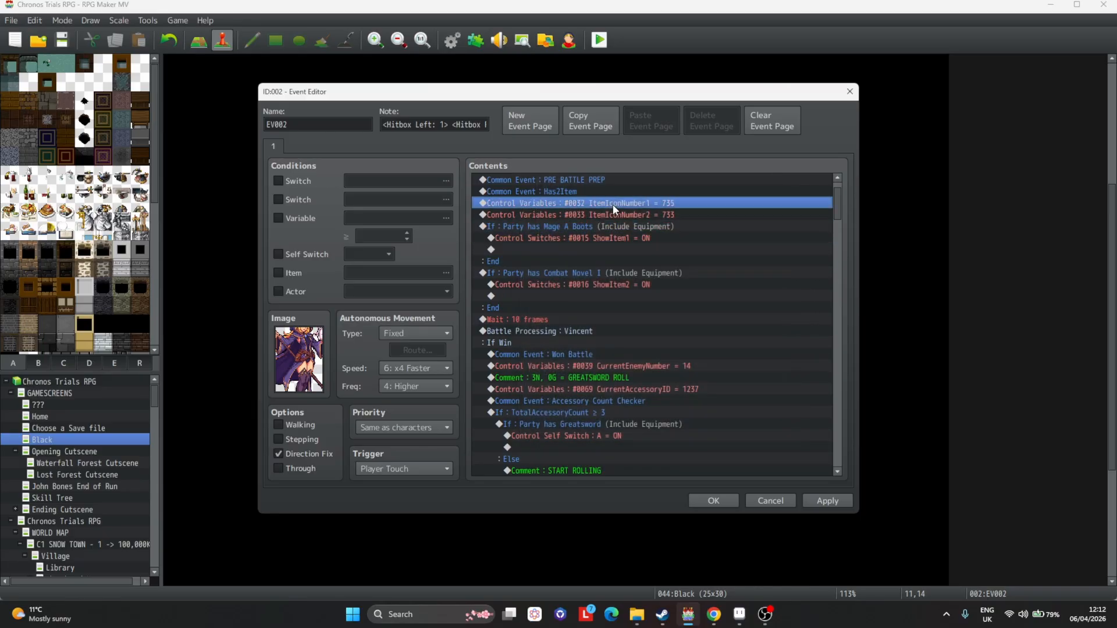
double_click(622, 330)
text(733)
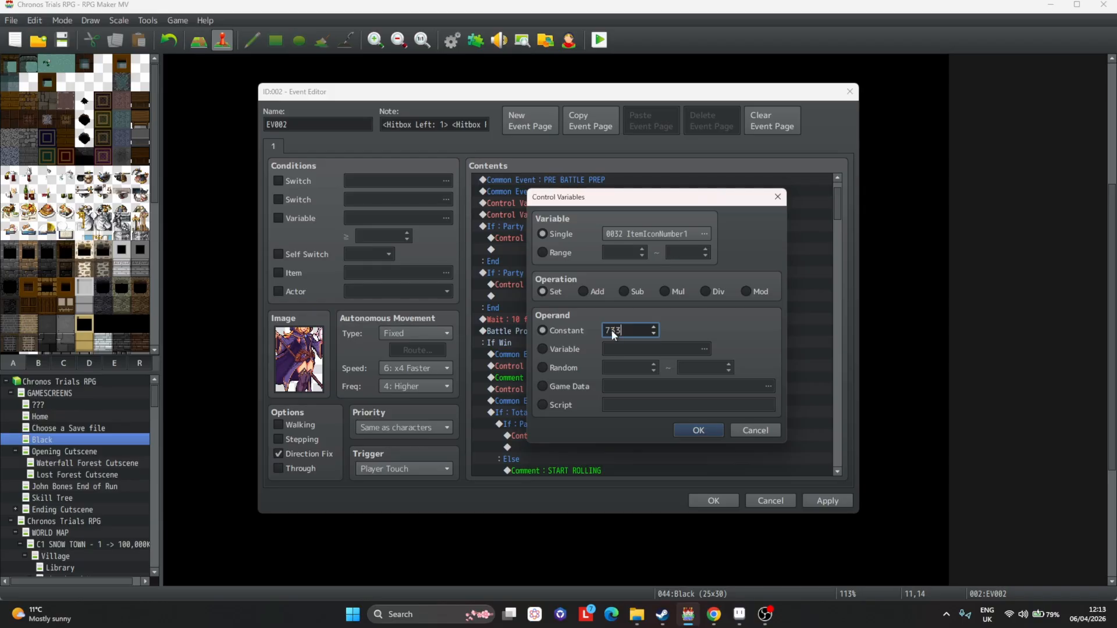
key(Return)
key(Return)
double_click(619, 336)
text(735)
key(Return)
Change the second conditional branch to check whether the party has the Mark Accessory armor.
double_click(614, 274)
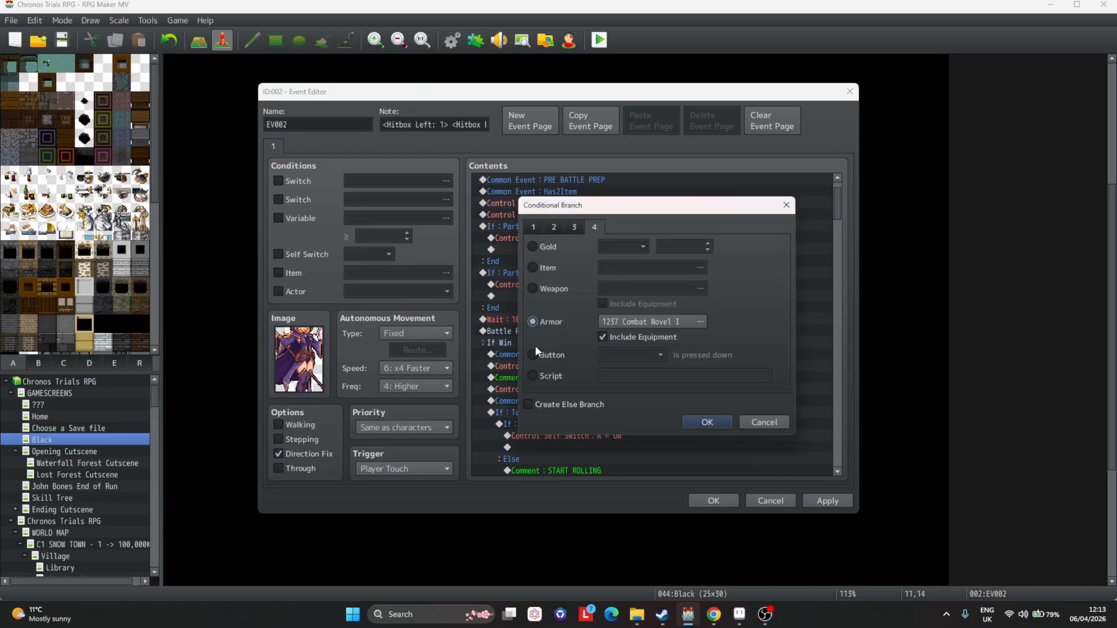
click(623, 325)
key(ctrl+f)
text(mark ac)
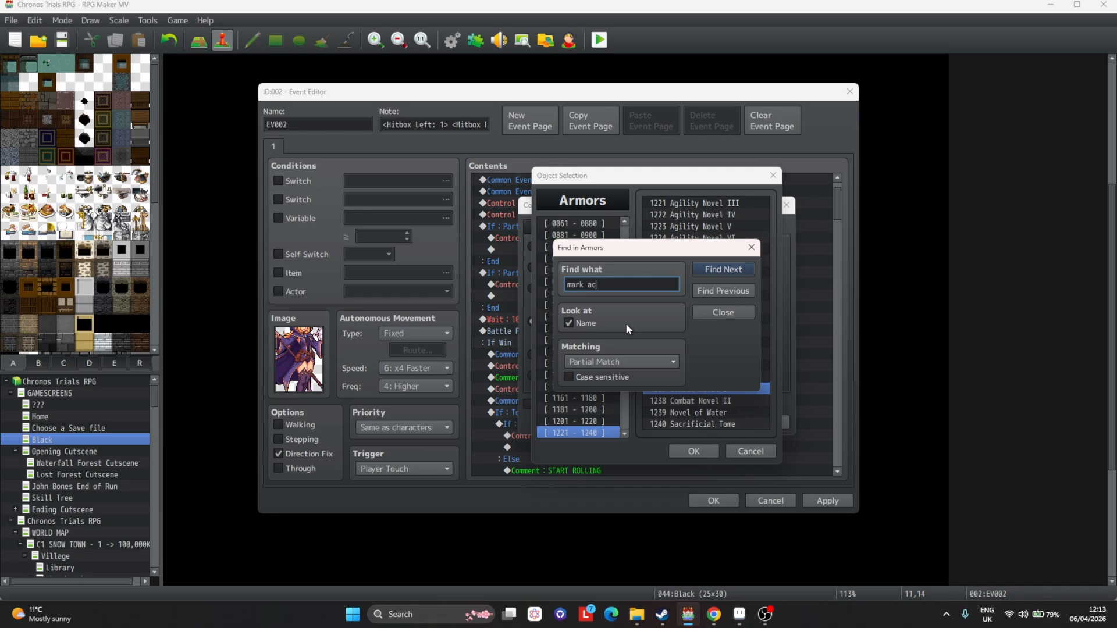
text(cess)
key(Return)
key(Return)
click(732, 291)
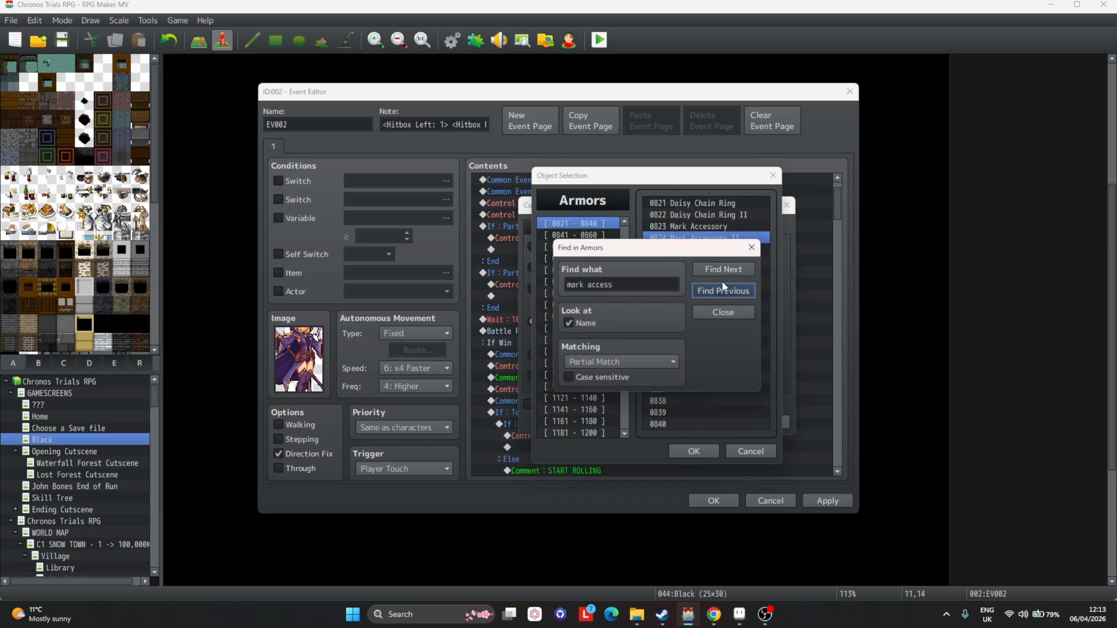
drag(686, 241, 519, 245)
double_click(727, 227)
click(707, 422)
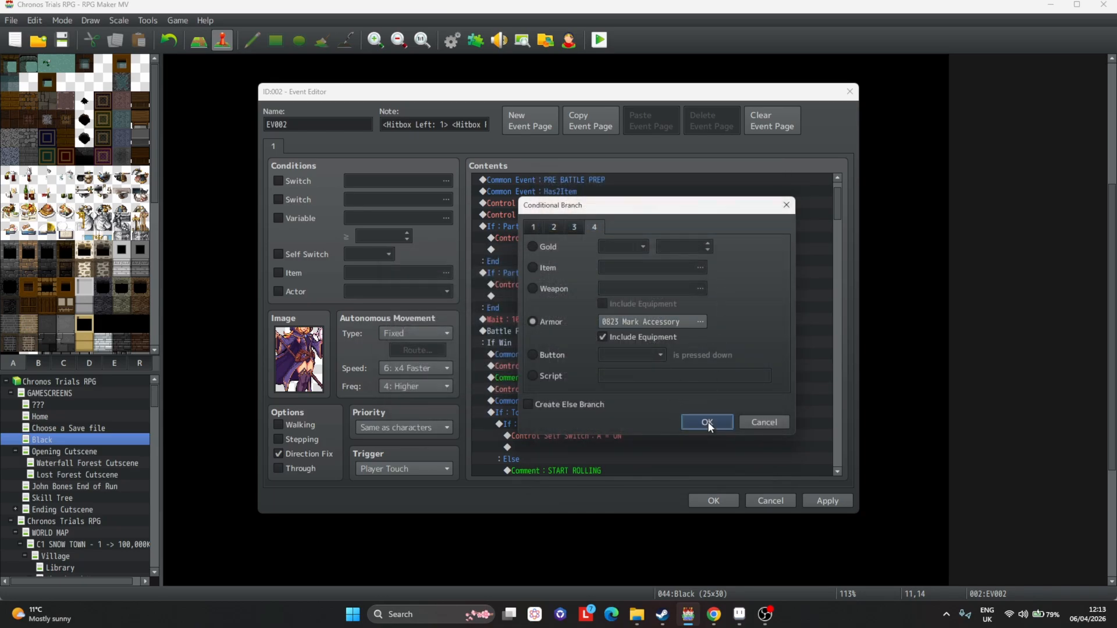
Apply the event changes and close the event editor.
click(830, 504)
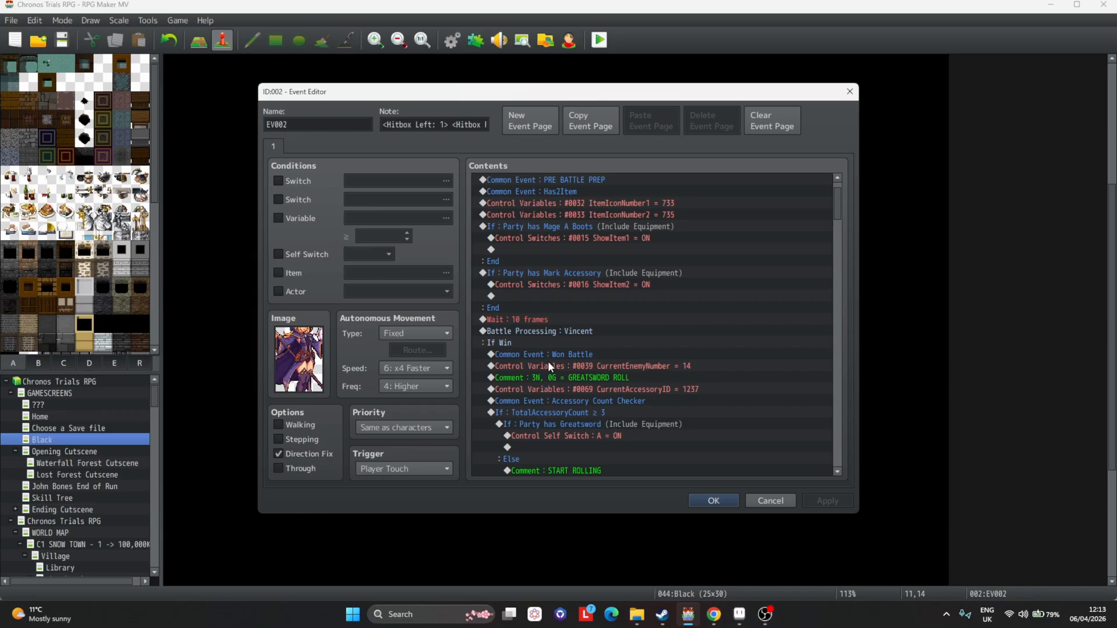
double_click(565, 331)
click(658, 392)
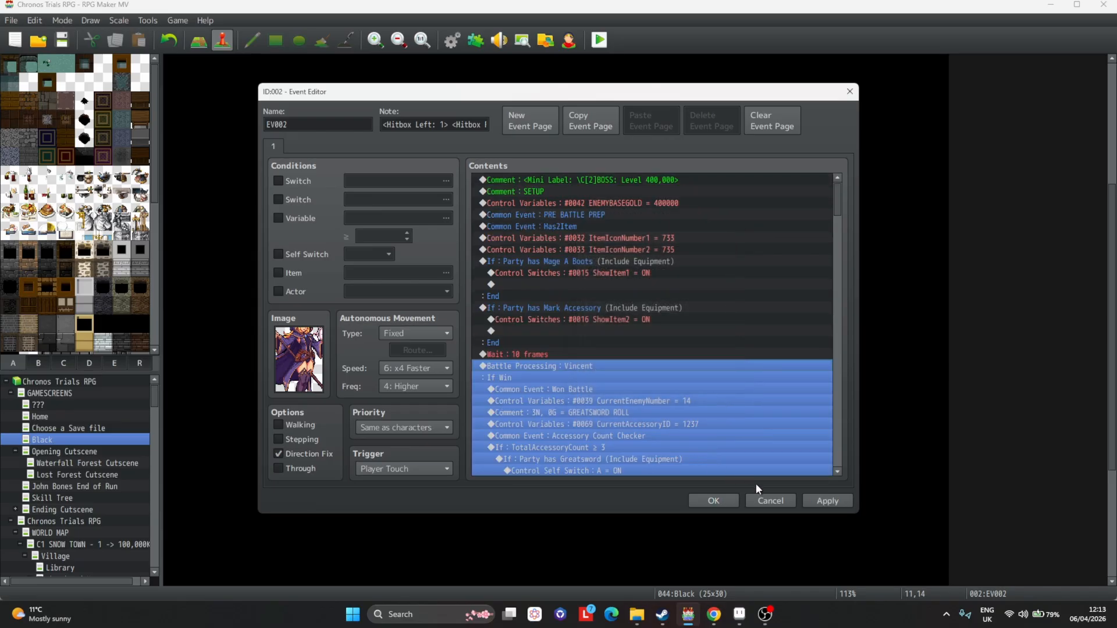
click(827, 501)
click(767, 501)
Add the Mage A enemy to troop 0184, auto-name the troop, and save the database.
click(451, 50)
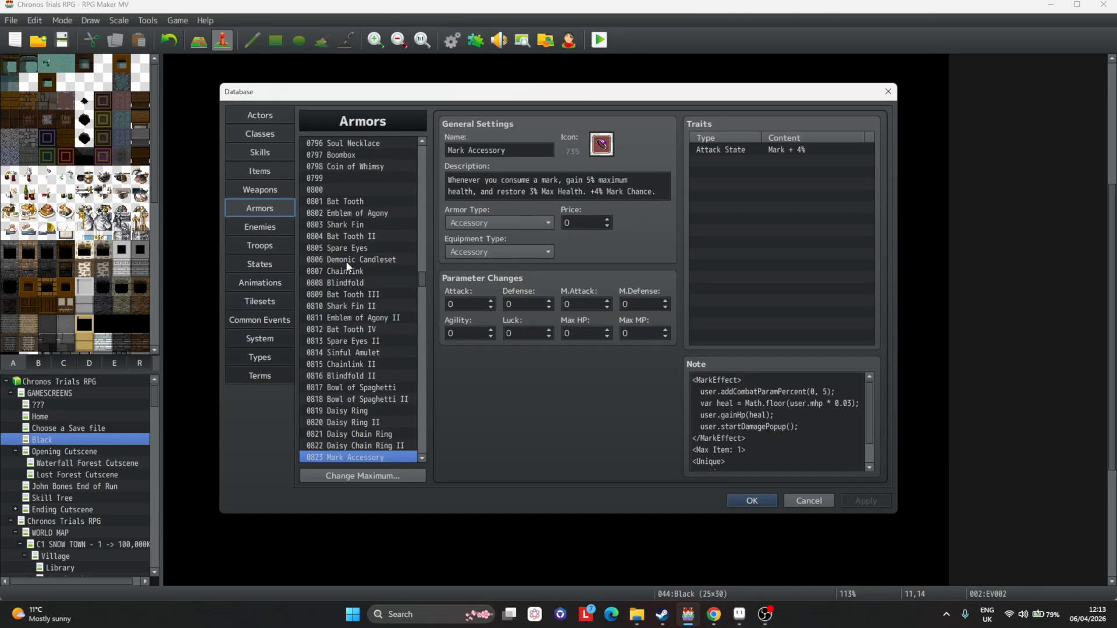
click(260, 245)
drag(427, 149, 416, 206)
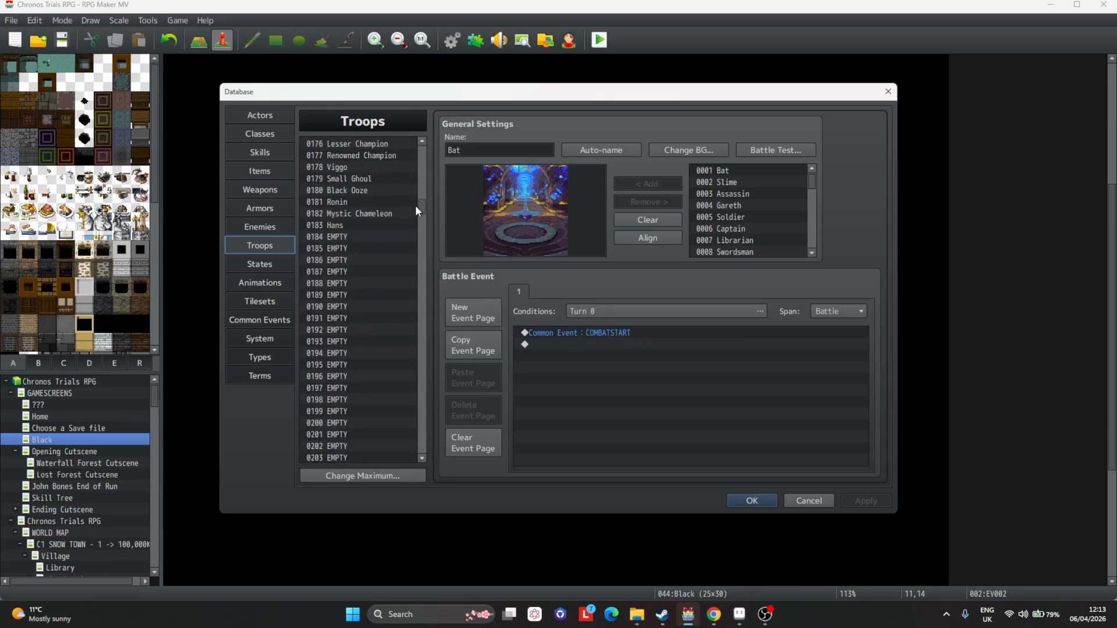
click(366, 221)
scroll(365, 222, down, 3)
click(353, 170)
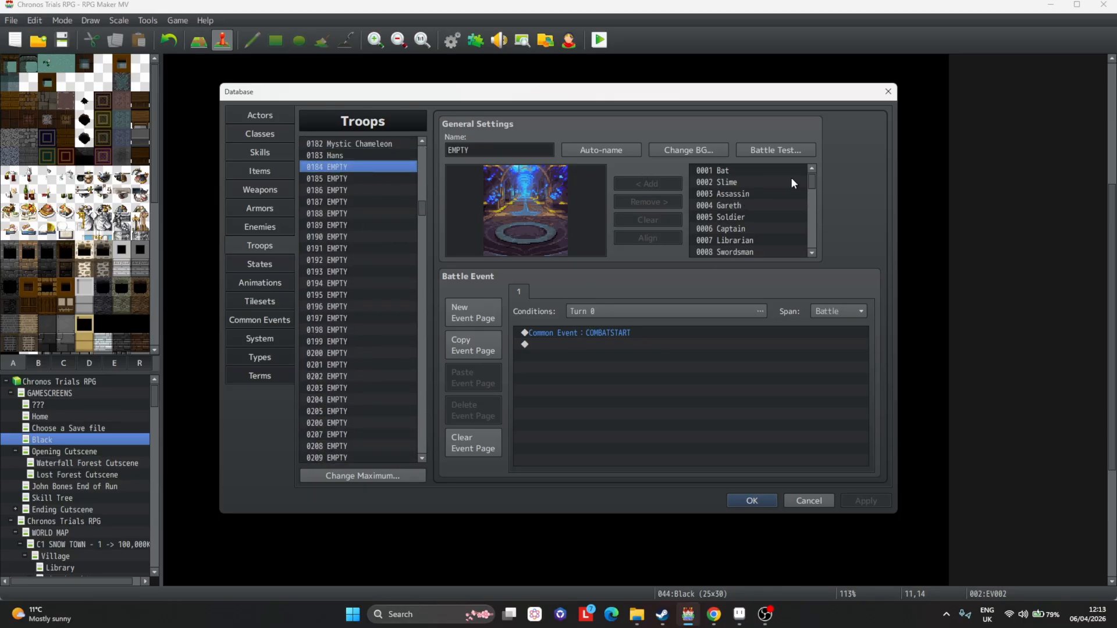
drag(812, 182, 813, 195)
click(750, 223)
click(646, 184)
click(601, 150)
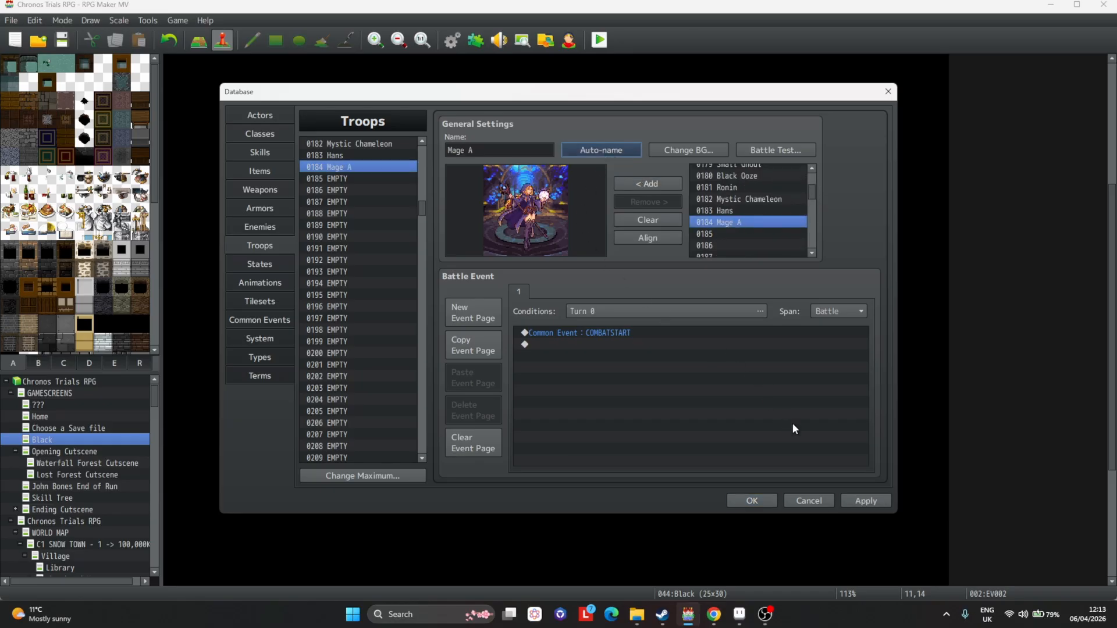
click(858, 500)
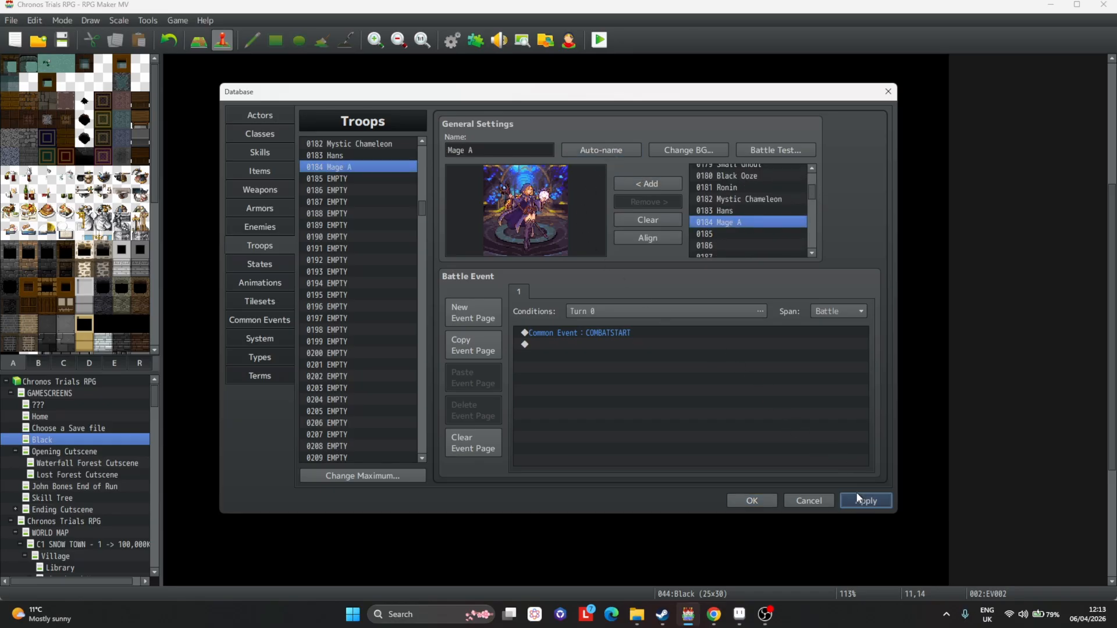
click(752, 499)
Change the event's Battle Processing troop to Mage A and apply the change.
double_click(526, 291)
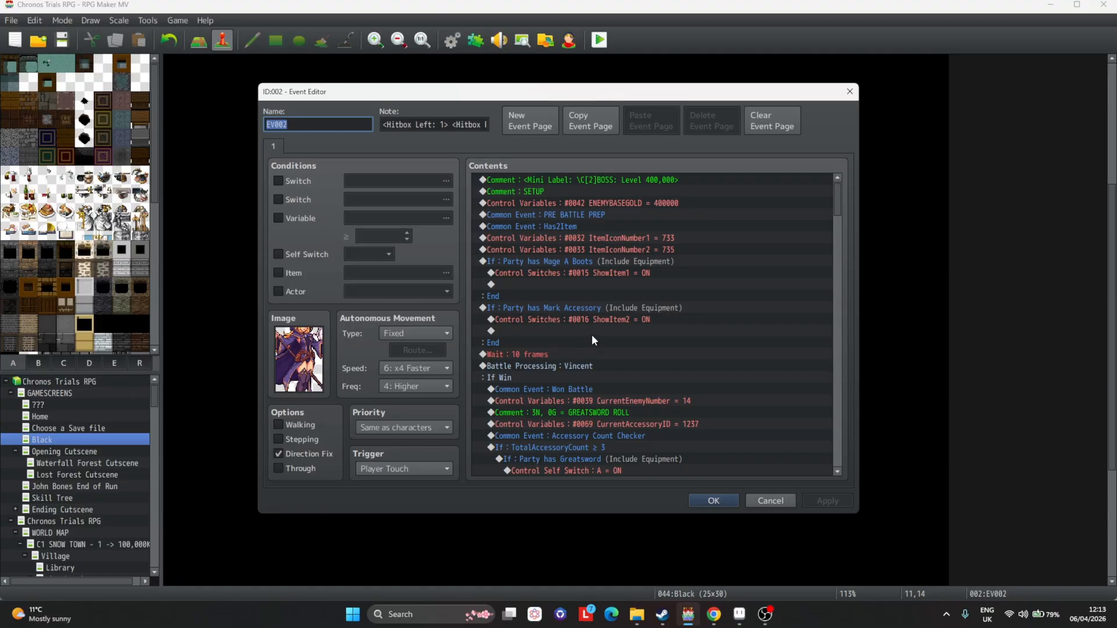
double_click(601, 365)
click(634, 288)
key(ctrl+f)
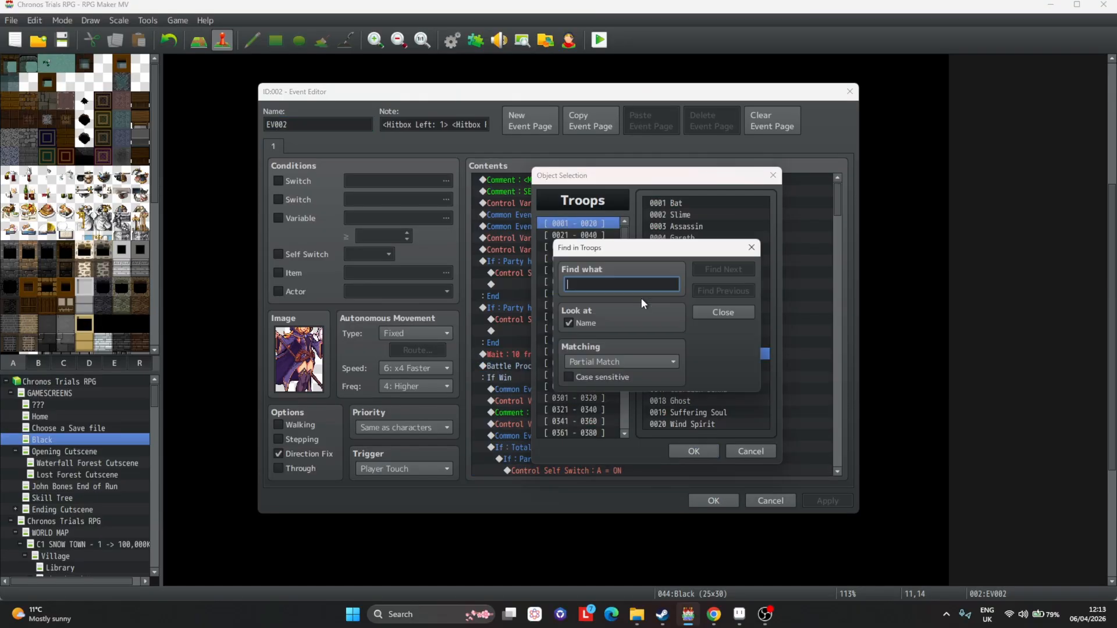
text(mage)
key(Return)
key(Escape)
key(ctrl+f)
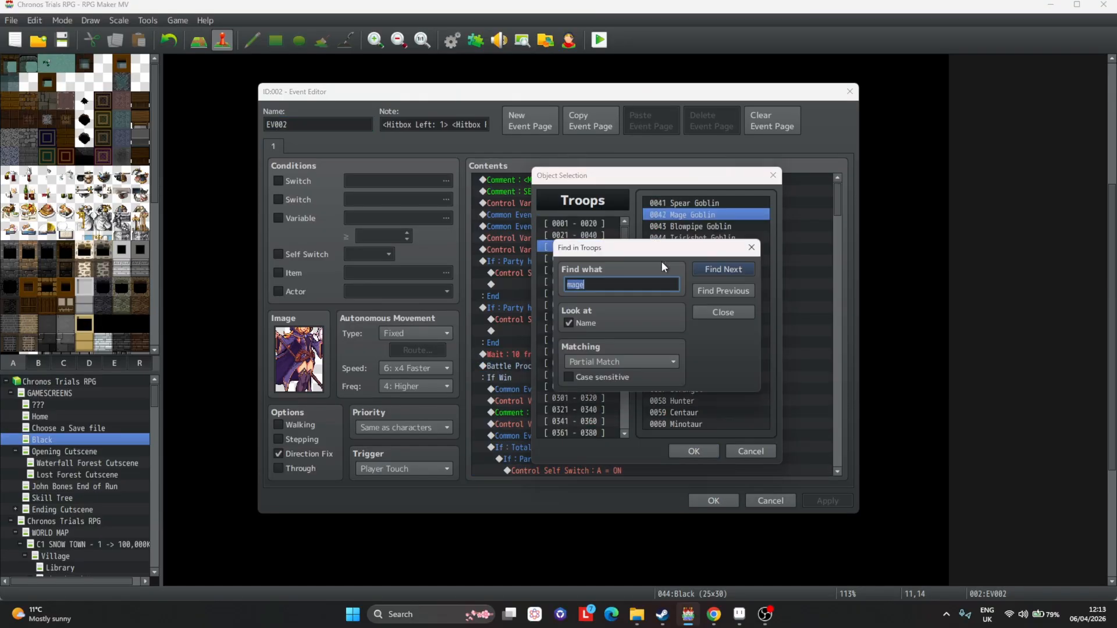
text(mage a)
key(Return)
key(Escape)
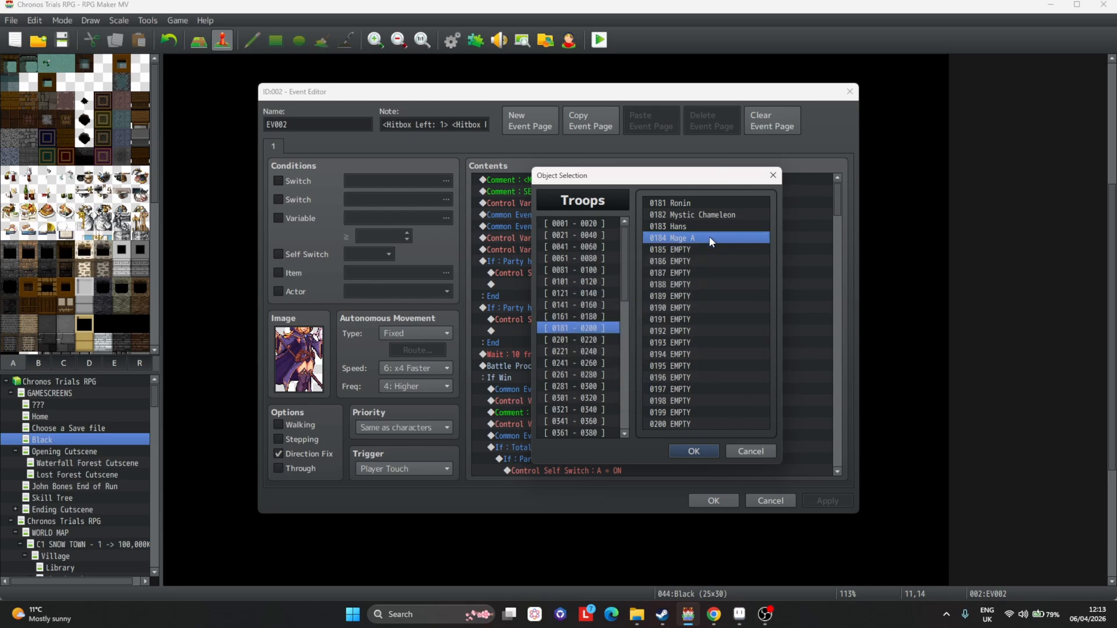
double_click(711, 238)
click(648, 391)
scroll(698, 401, down, 2)
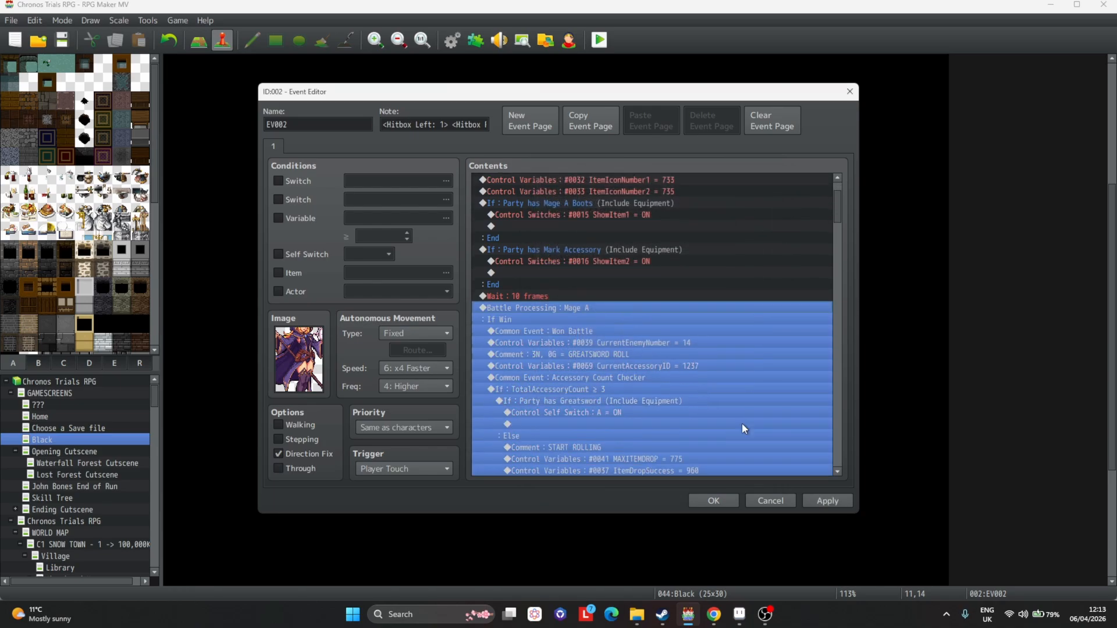
click(842, 505)
Scroll through the event's battle win and lose commands to review them.
scroll(558, 262, down, 10)
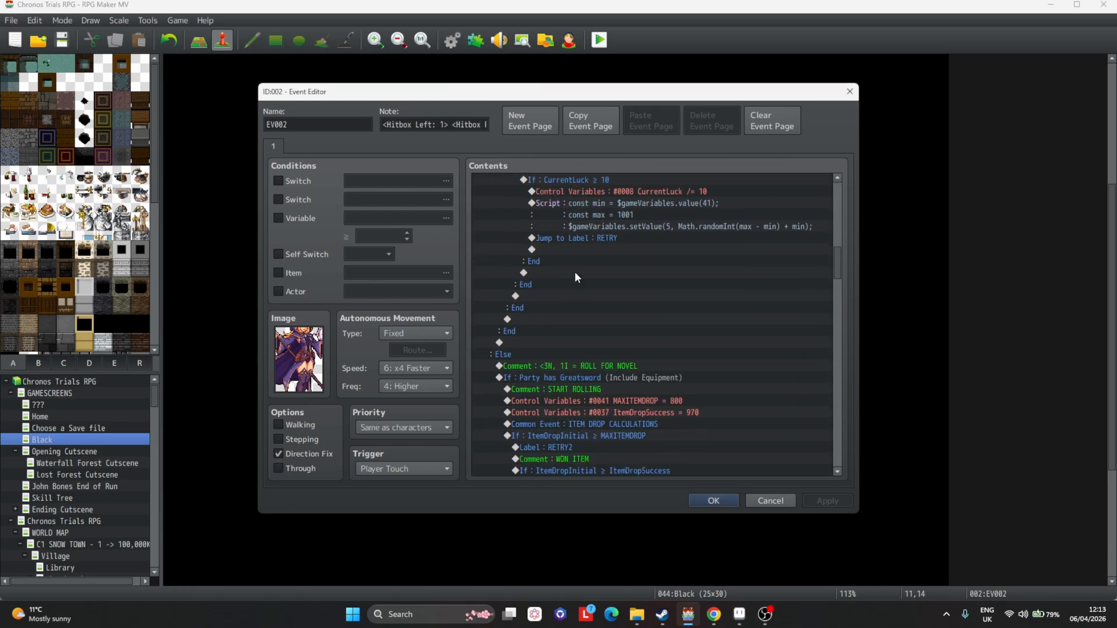
scroll(574, 271, down, 15)
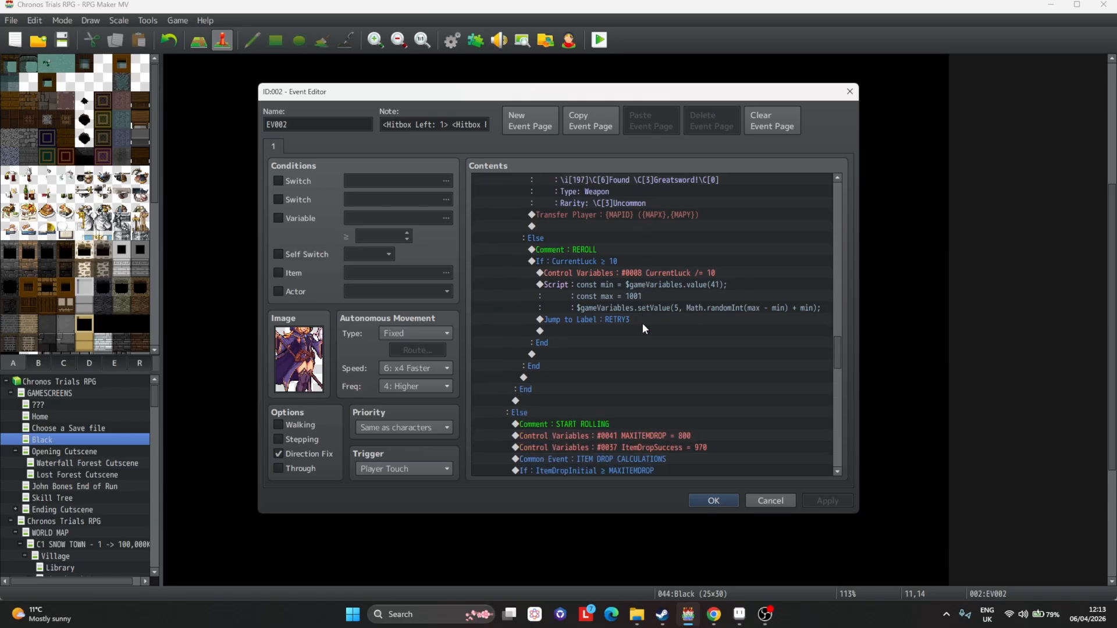
scroll(643, 323, down, 15)
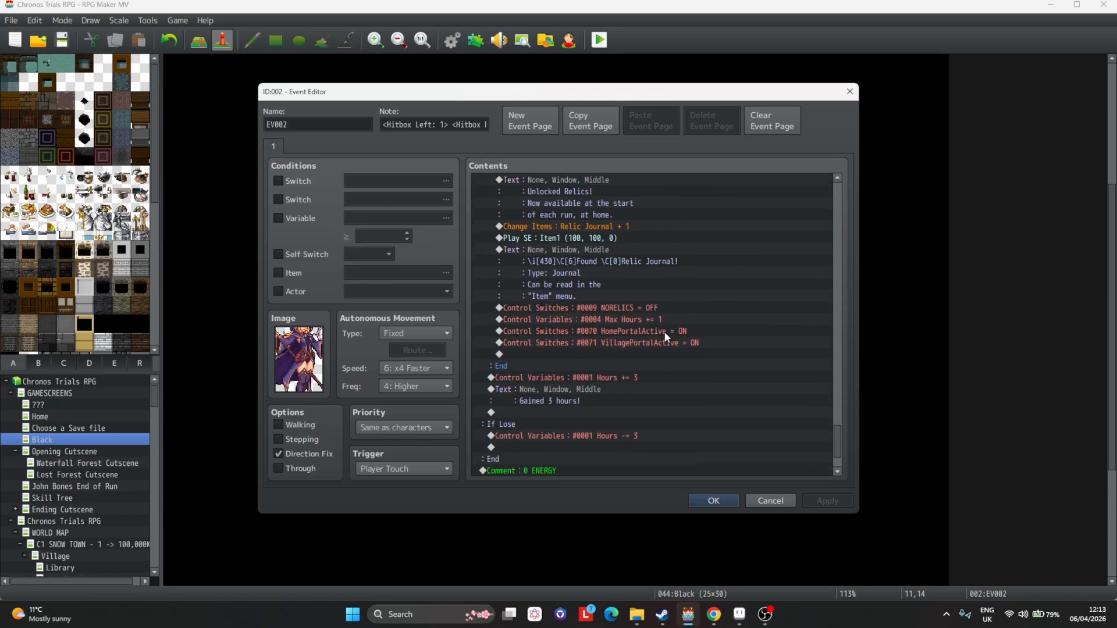
scroll(664, 330, down, 2)
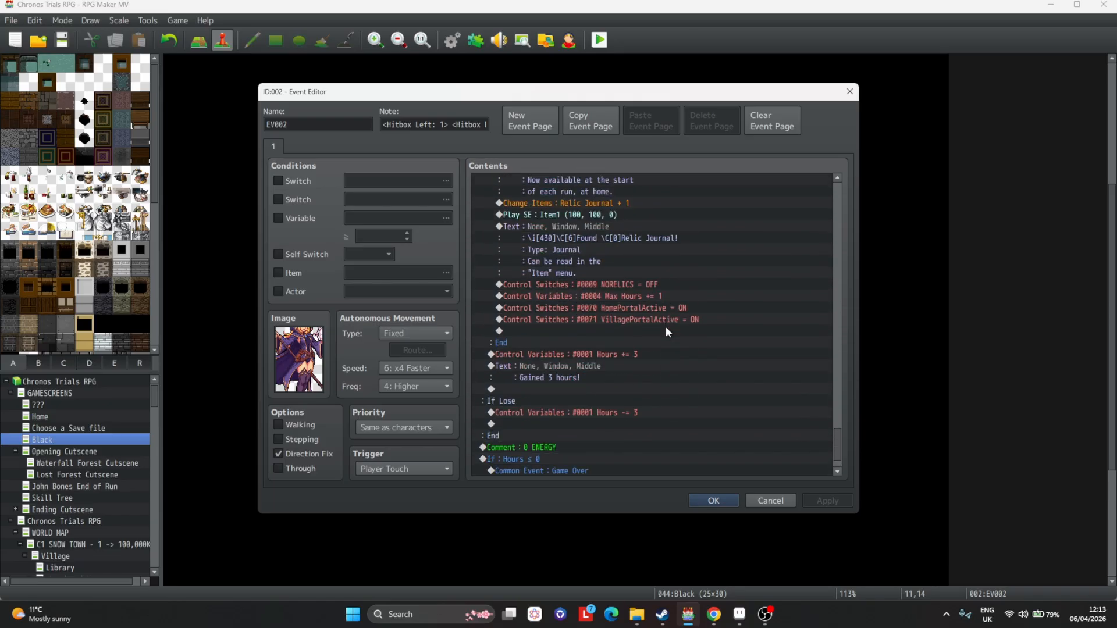
scroll(686, 327, down, 2)
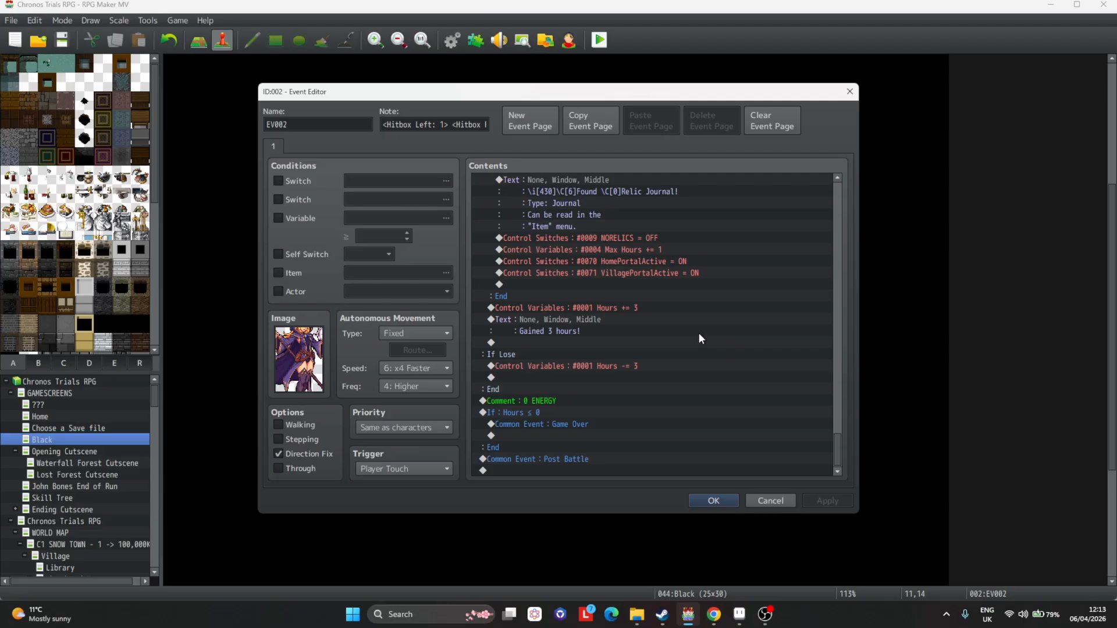
scroll(698, 333, up, 10)
scroll(690, 337, down, 10)
scroll(687, 339, up, 10)
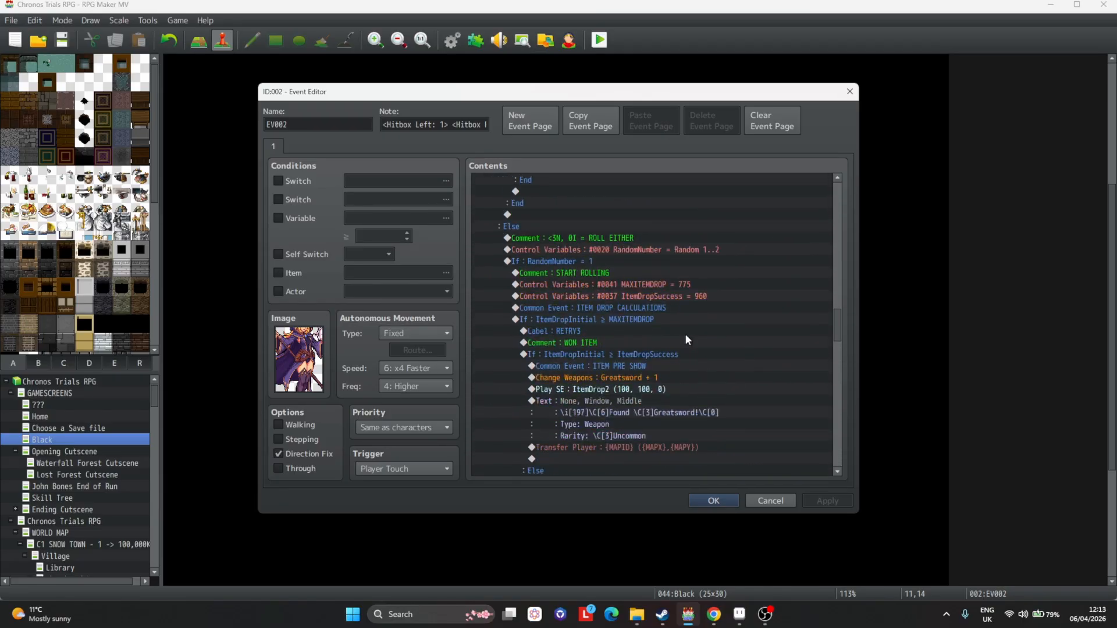
scroll(680, 338, up, 6)
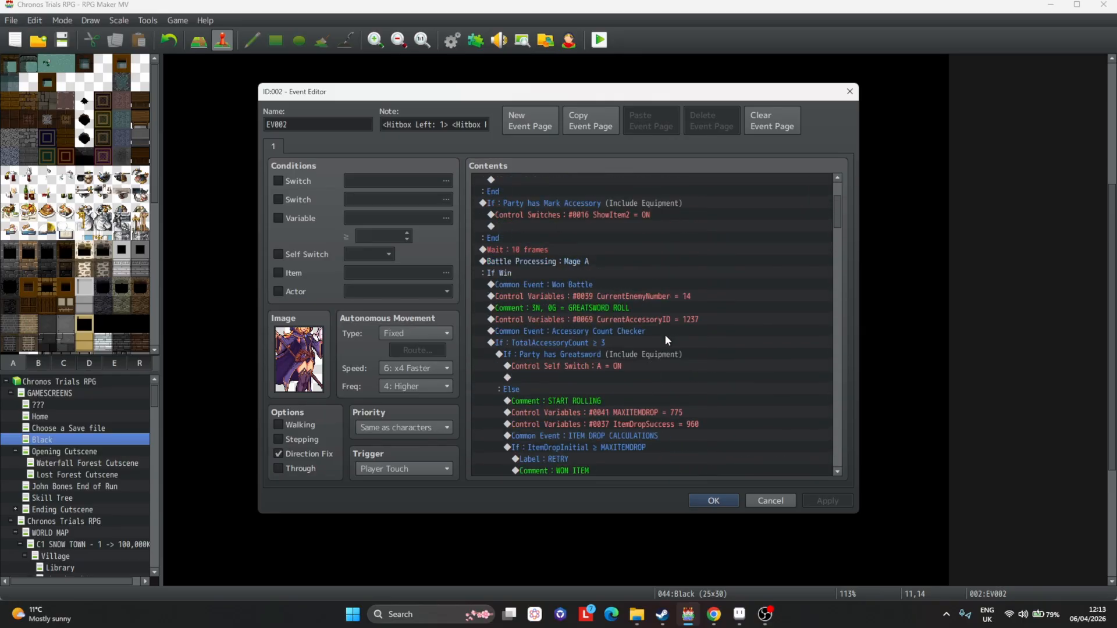
scroll(640, 336, down, 5)
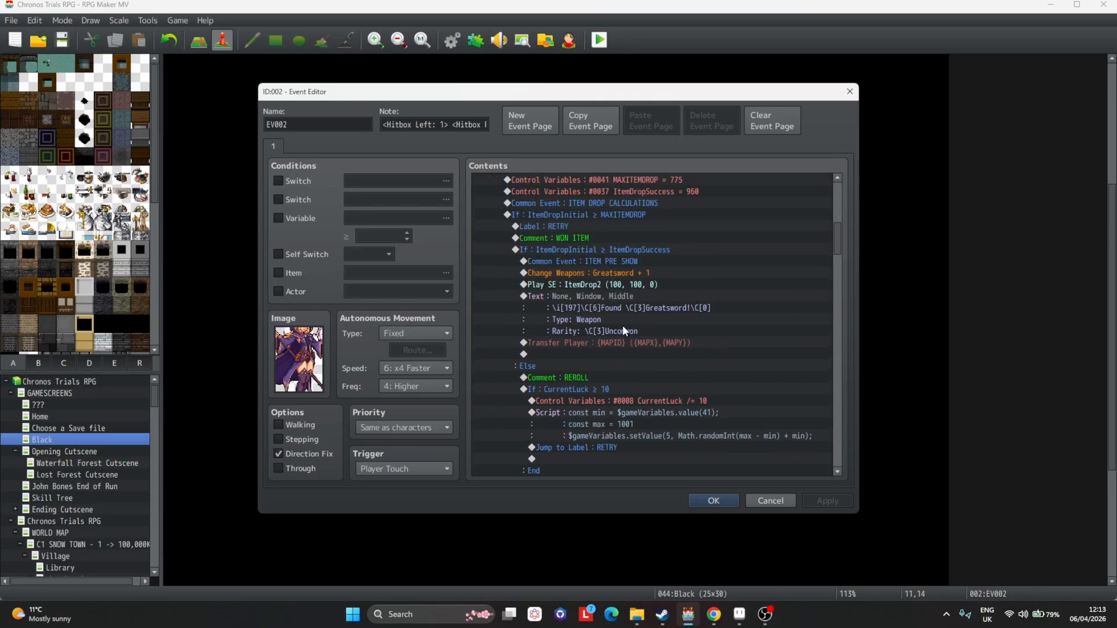
scroll(617, 327, up, 6)
scroll(611, 328, down, 3)
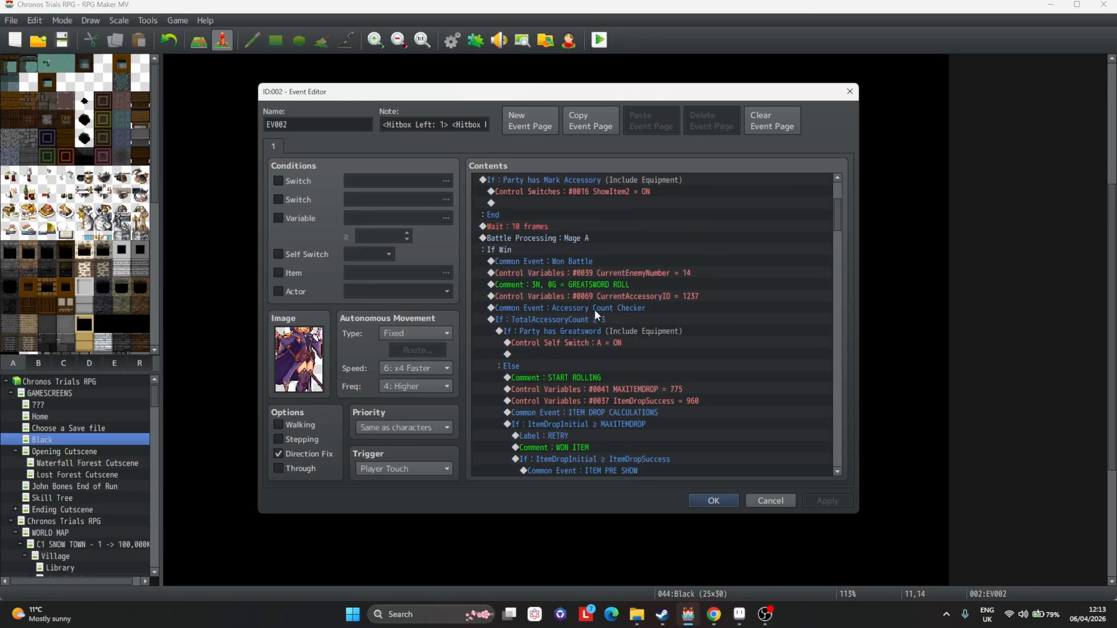
Set the CurrentEnemyNumber control variable under If Win to 184.
click(553, 249)
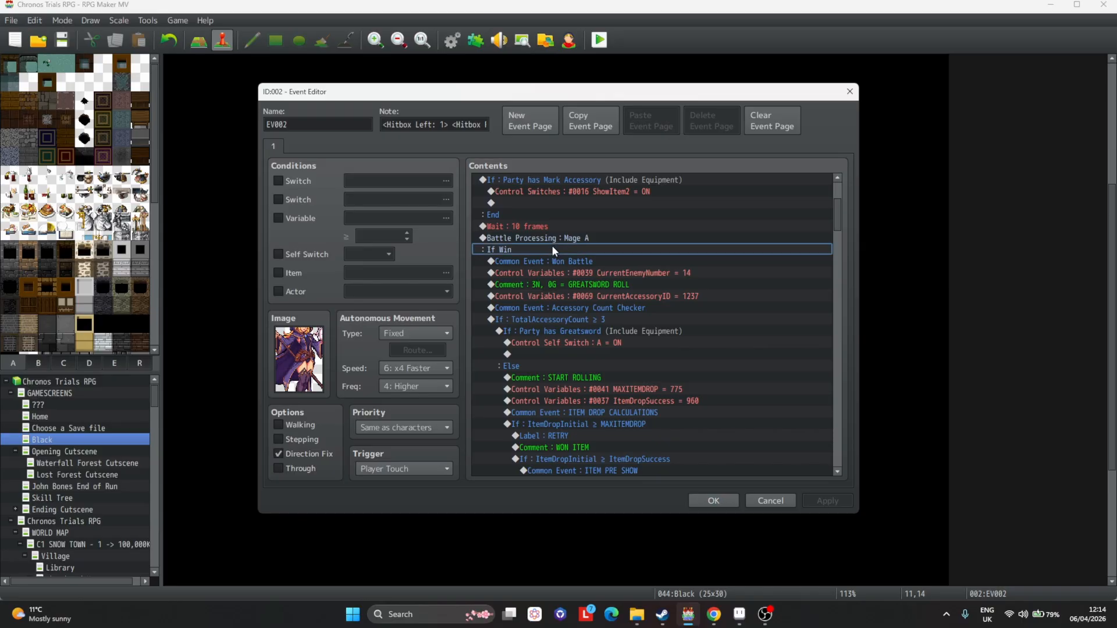
key(Down)
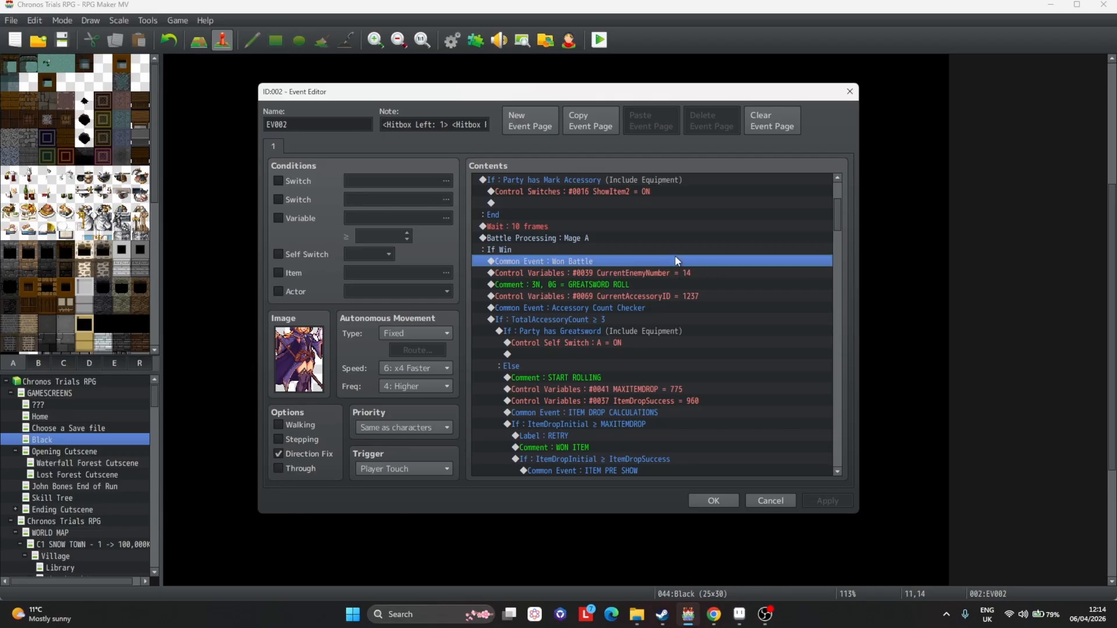
key(Down)
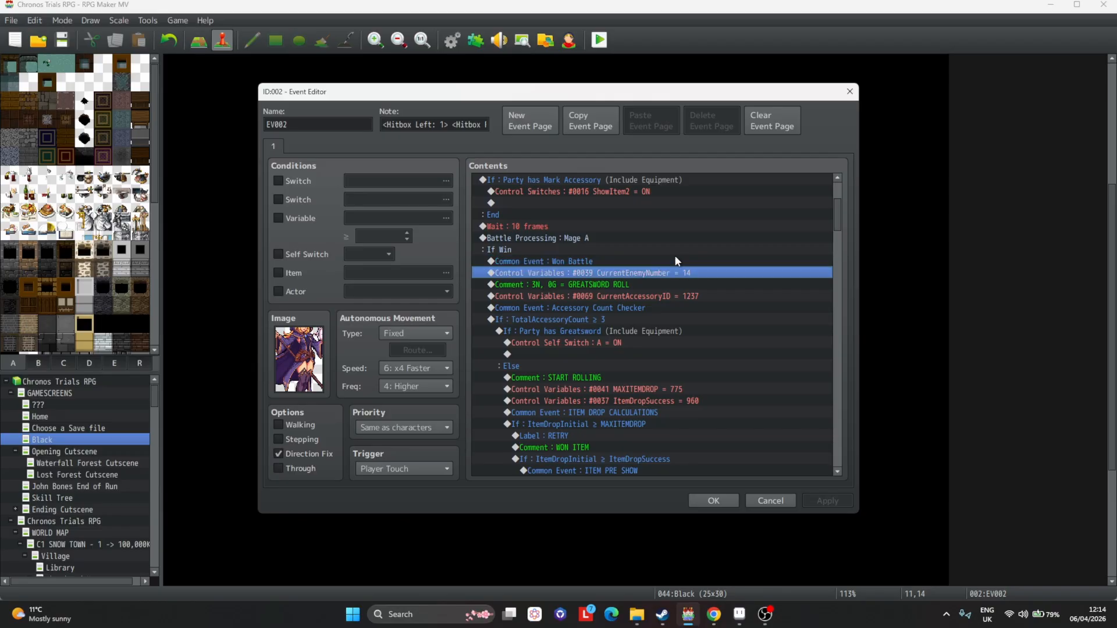
double_click(616, 246)
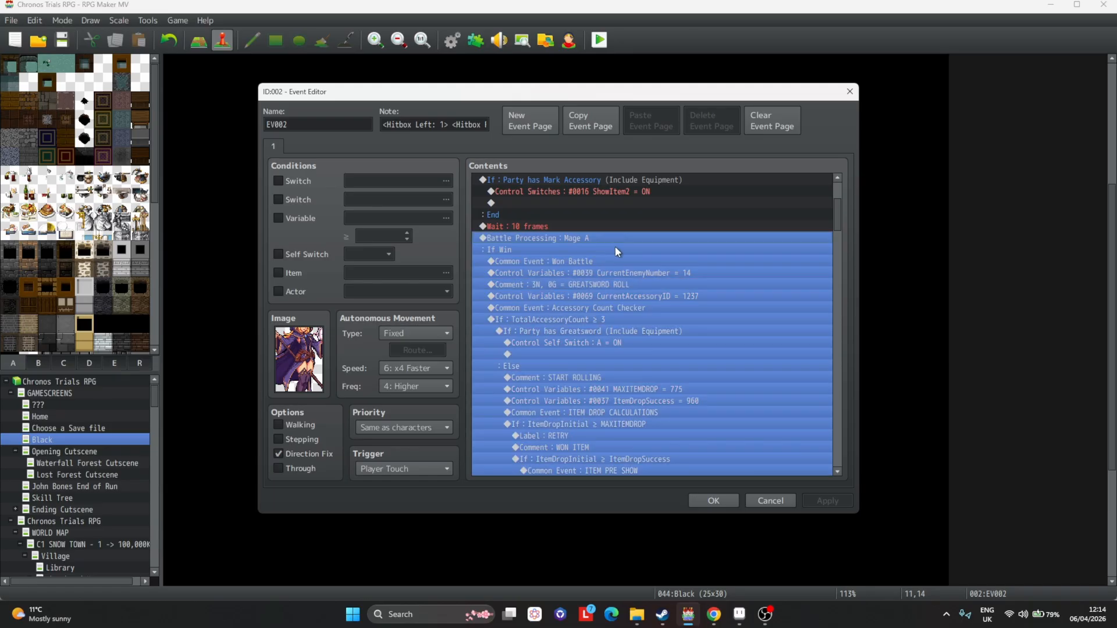
key(Escape)
double_click(658, 272)
double_click(622, 331)
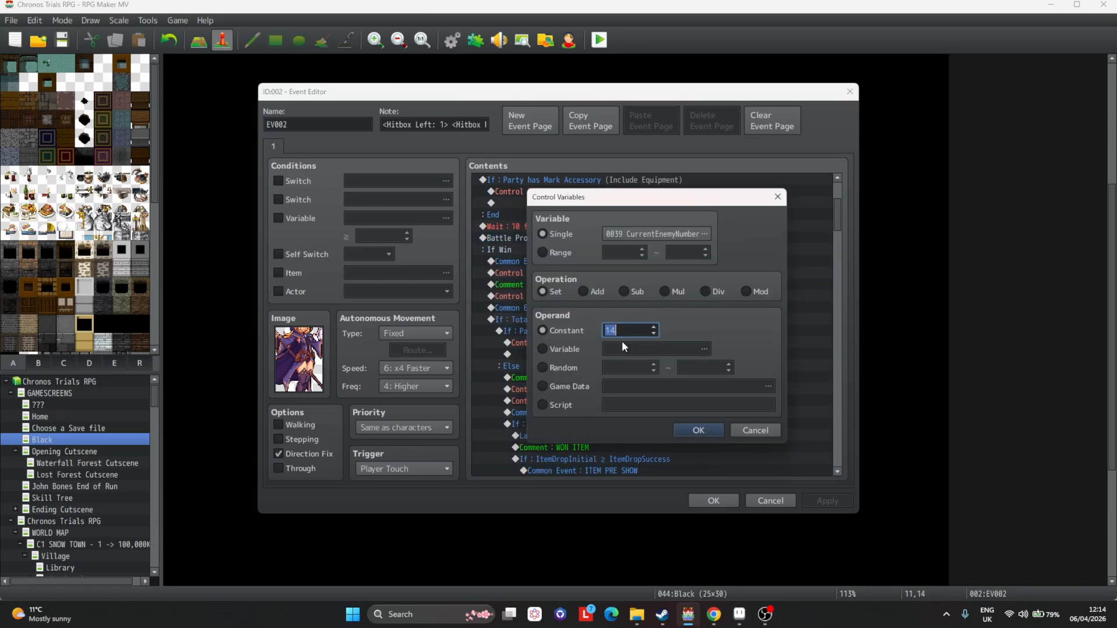
text(184)
key(Return)
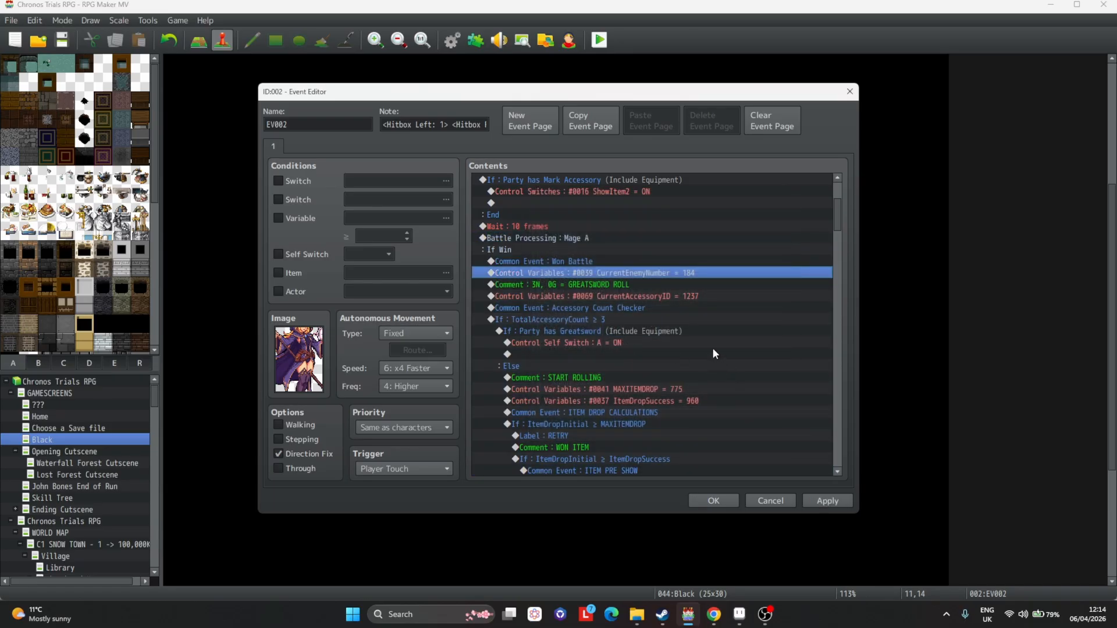
Delete the greatsword roll comment, the CurrentAccessoryID variable and the Accessory Count Checker common event lines.
scroll(670, 295, down, 3)
click(633, 250)
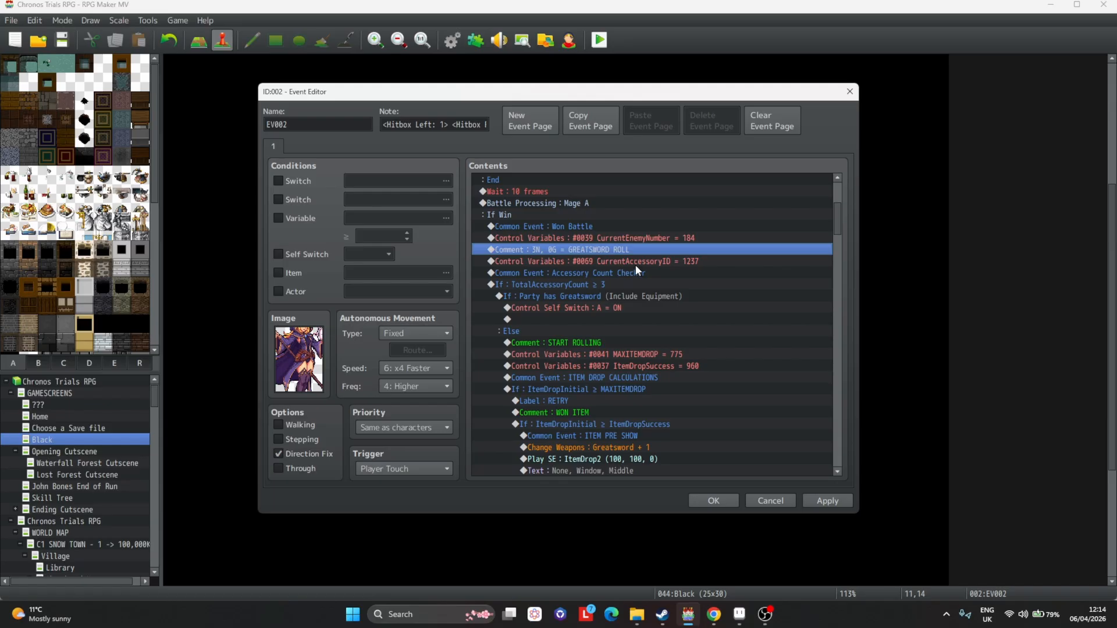
key(Up)
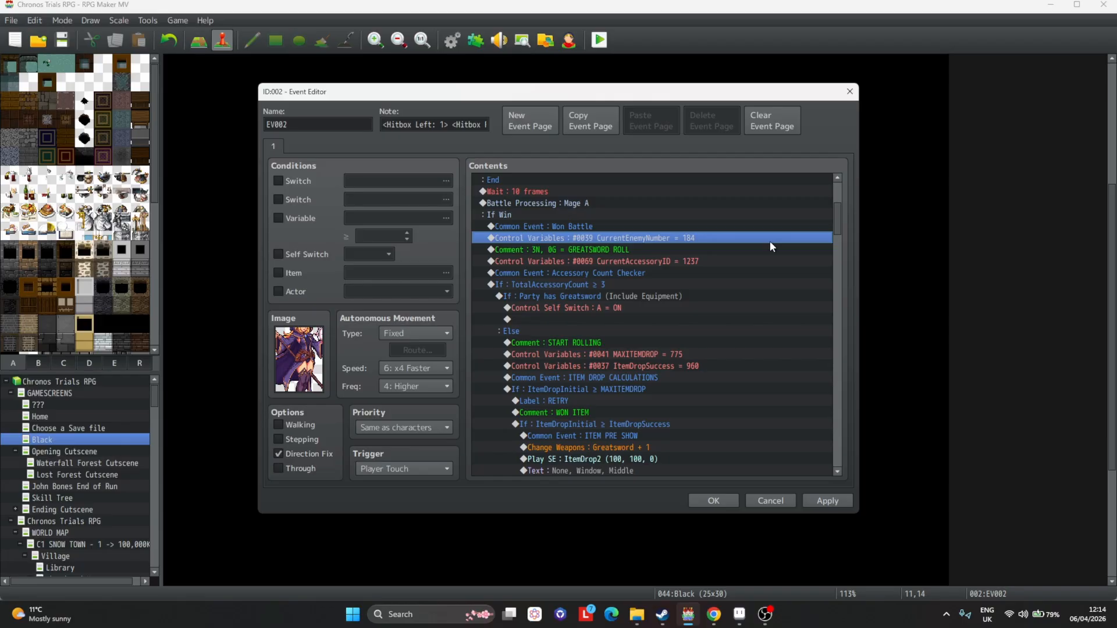
click(611, 249)
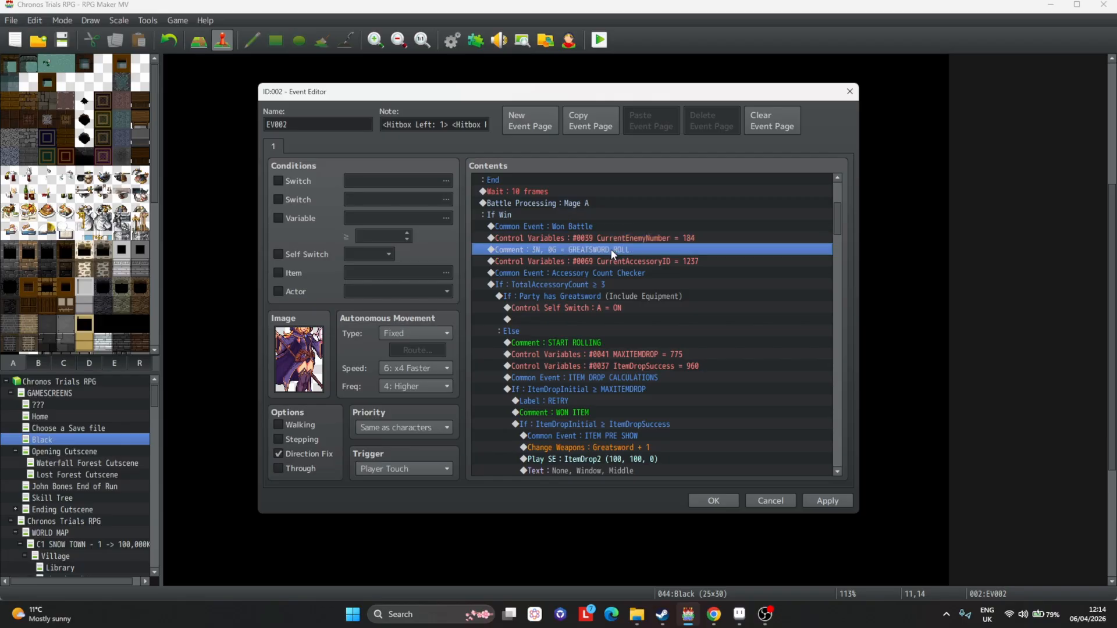
click(661, 261)
click(618, 284)
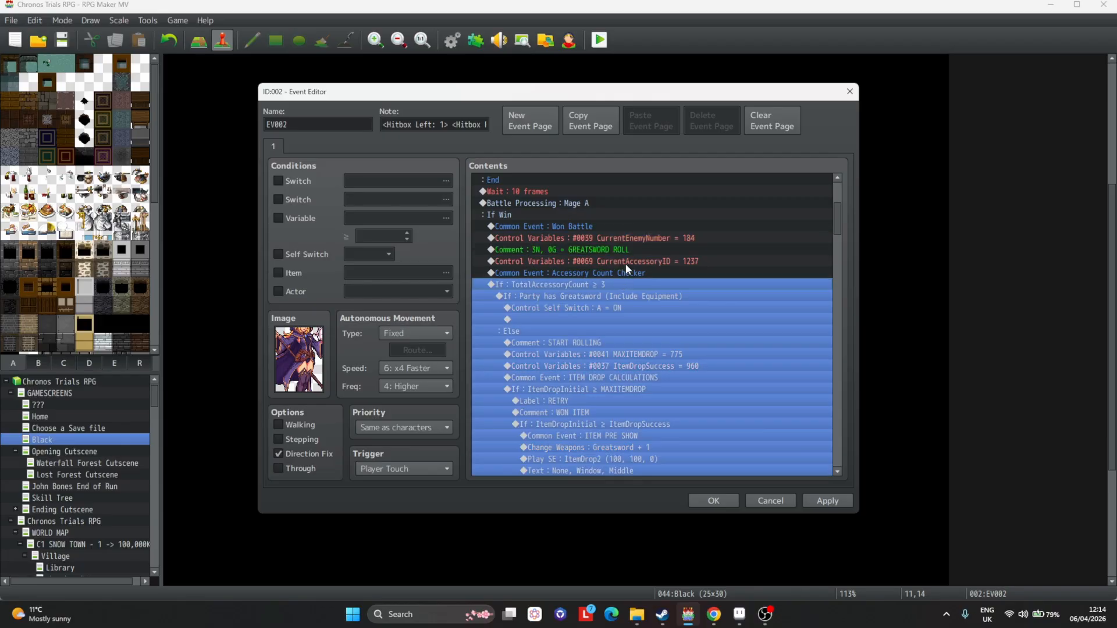
click(576, 252)
key(Delete)
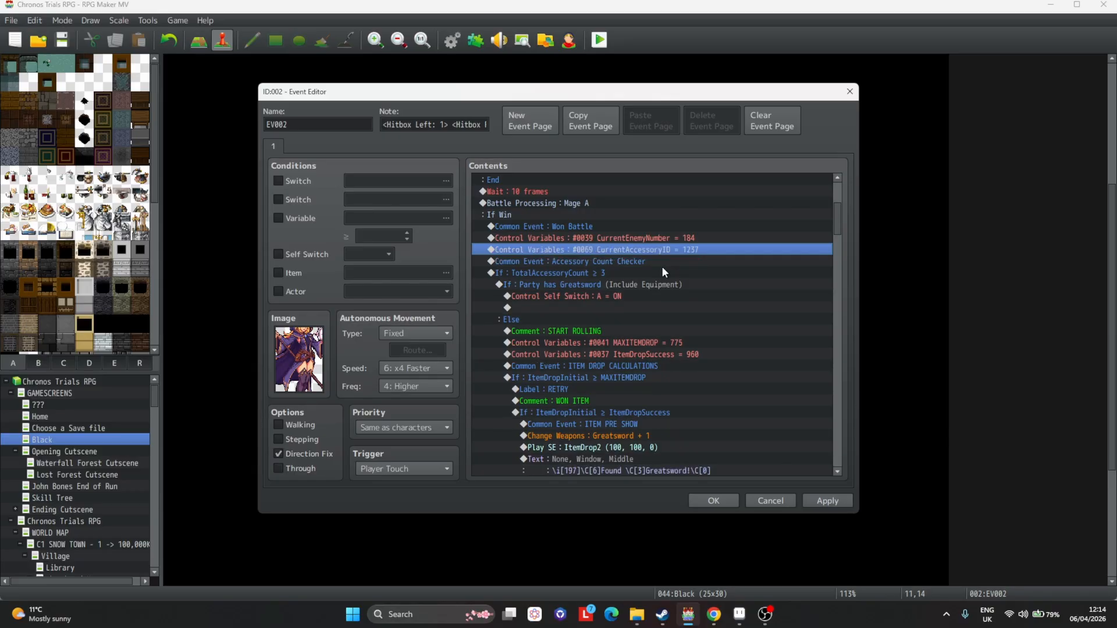
key(Delete)
key(Delete)
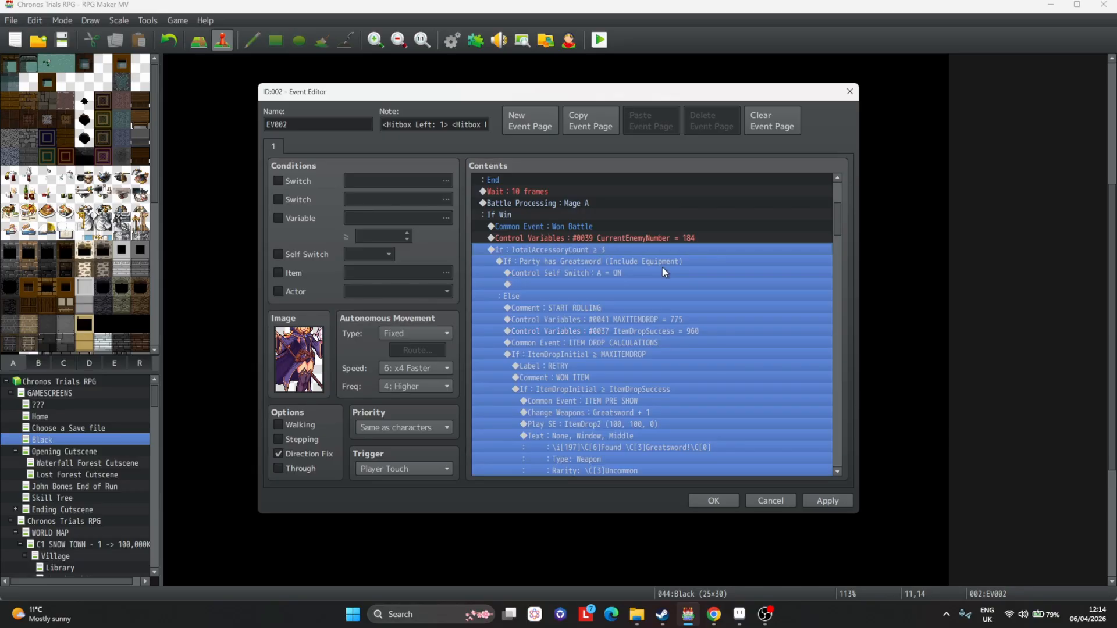
Change the TotalAccessoryCount branch to check whether the party has Mage A Boots armor, including equipment.
double_click(625, 250)
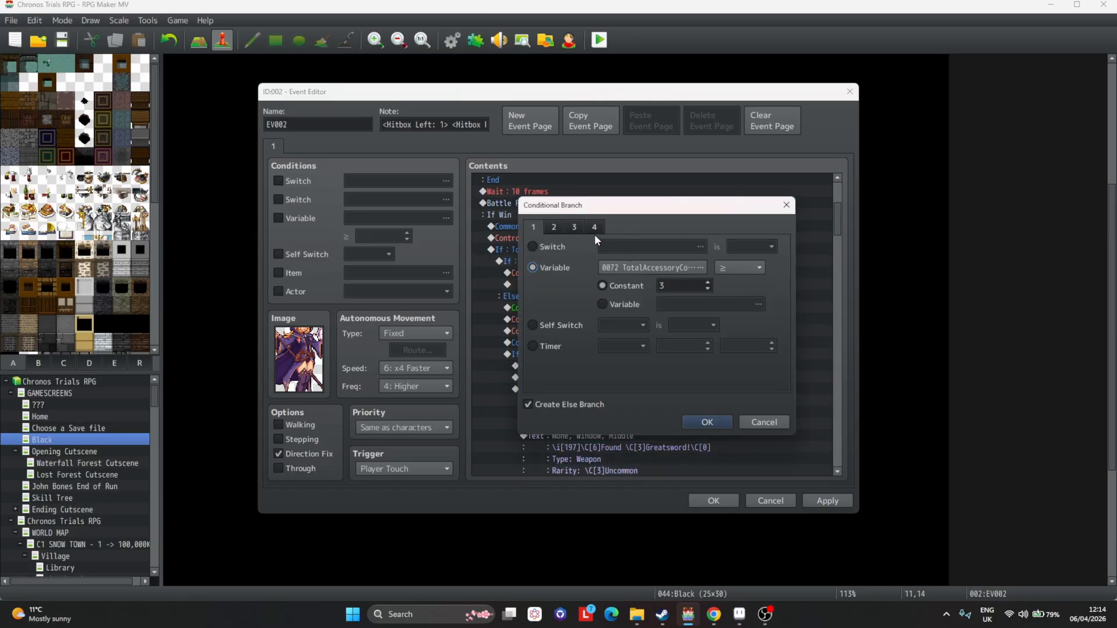
click(595, 227)
click(533, 321)
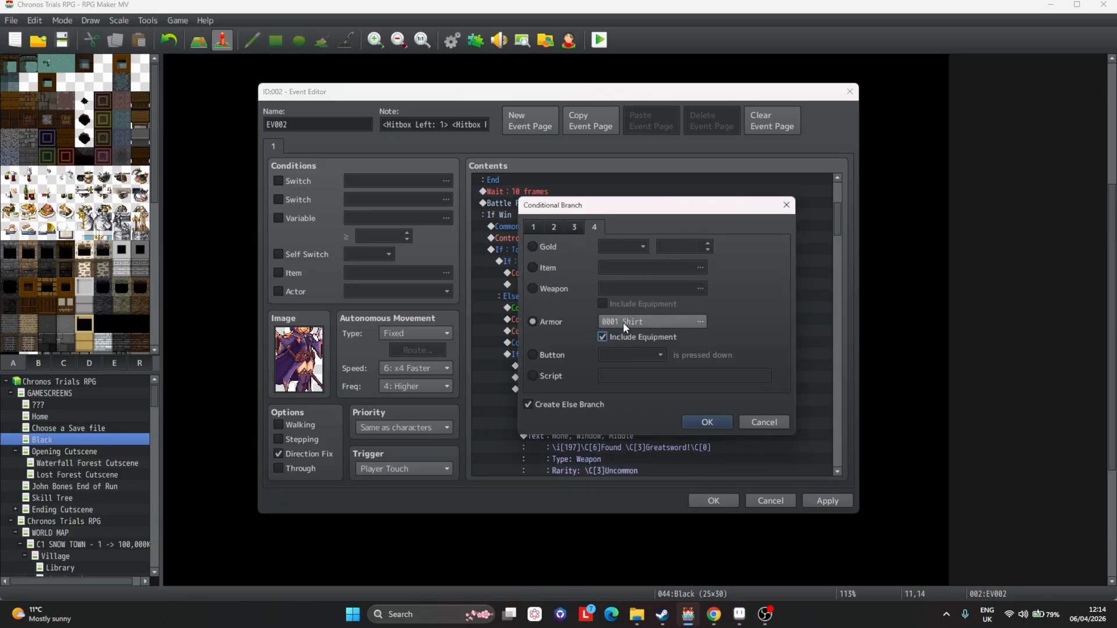
click(646, 322)
key(ctrl+f)
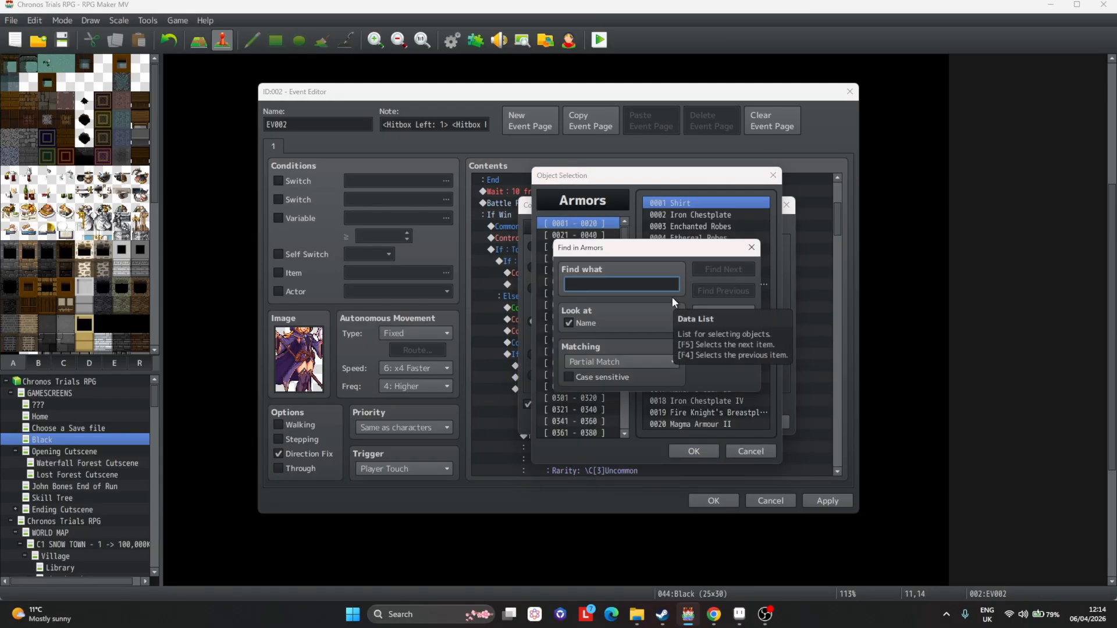
text(mage a)
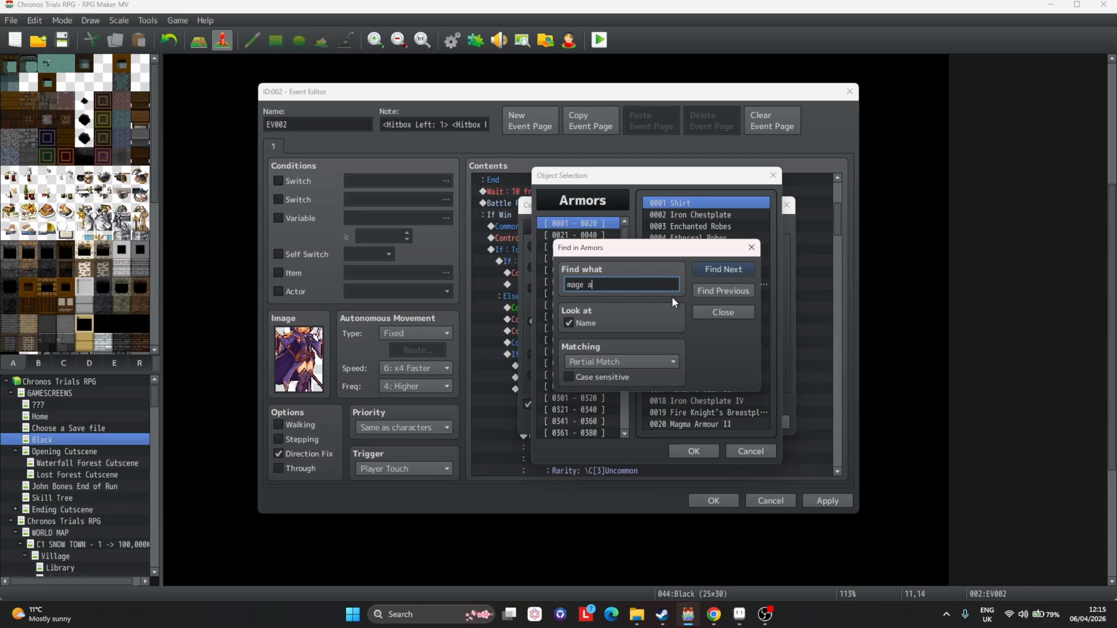
key(Return)
key(Escape)
double_click(702, 399)
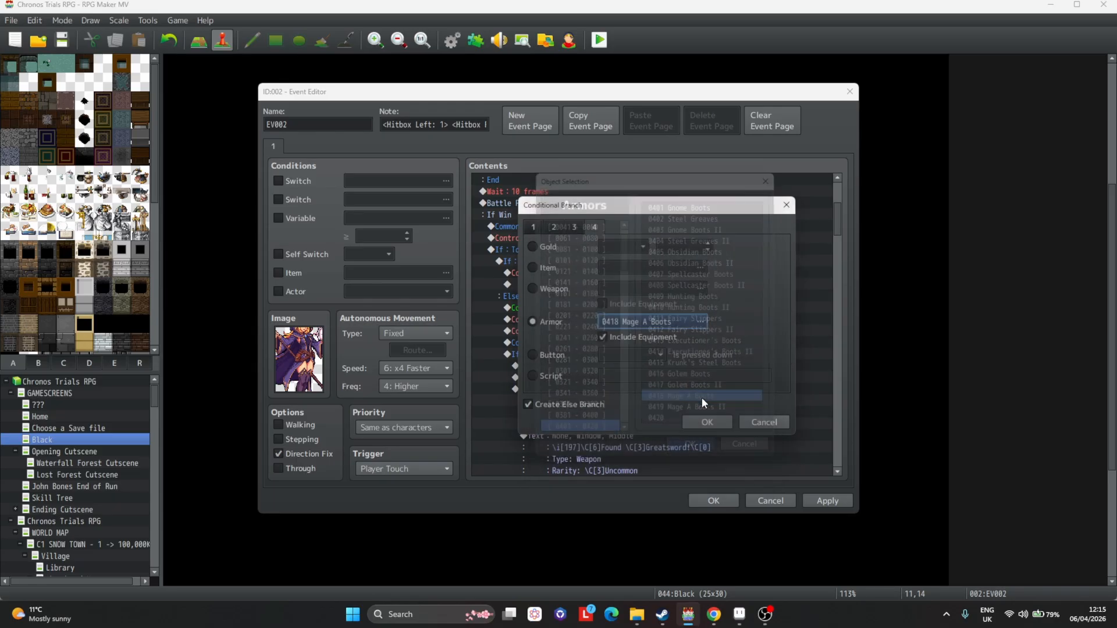
click(703, 424)
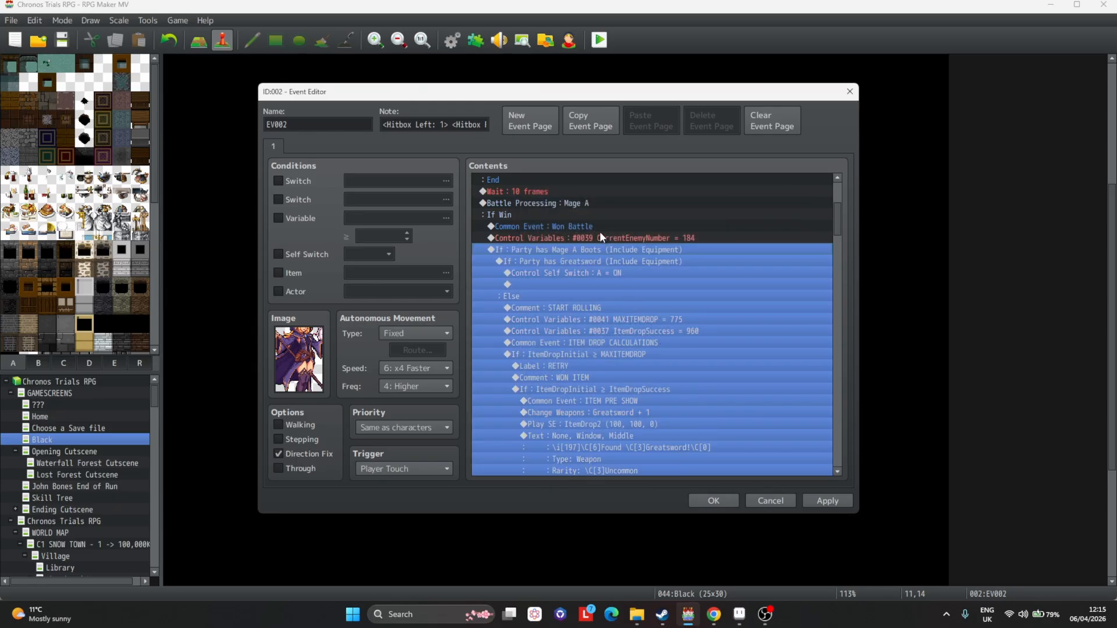
Change the nested Greatsword branch to check whether the party has Mark Accessory armor, including equipment.
click(566, 261)
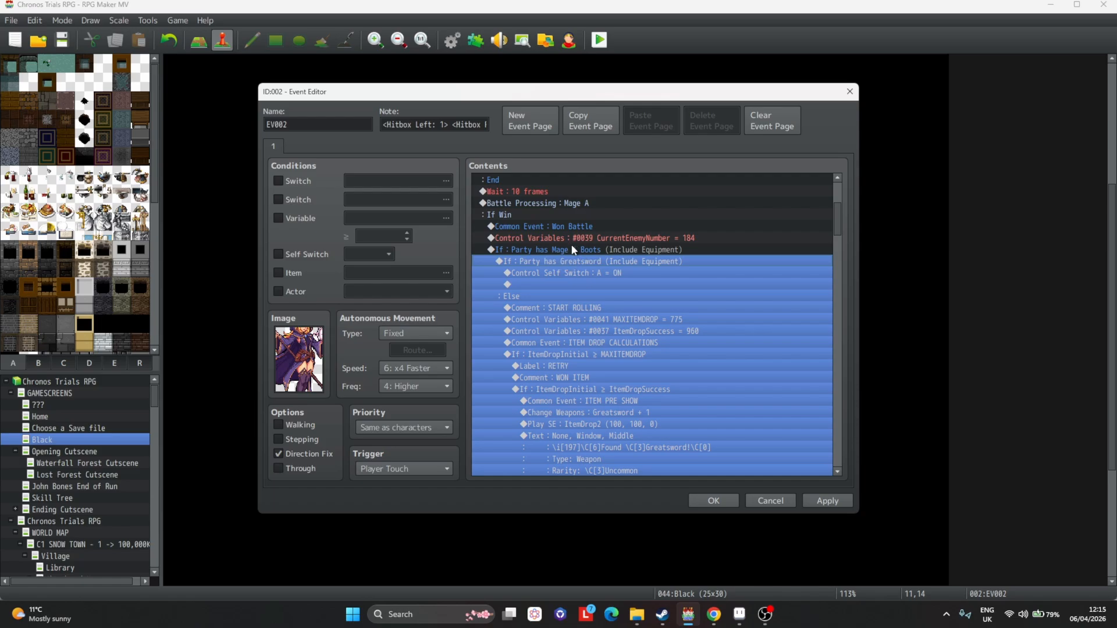
double_click(589, 260)
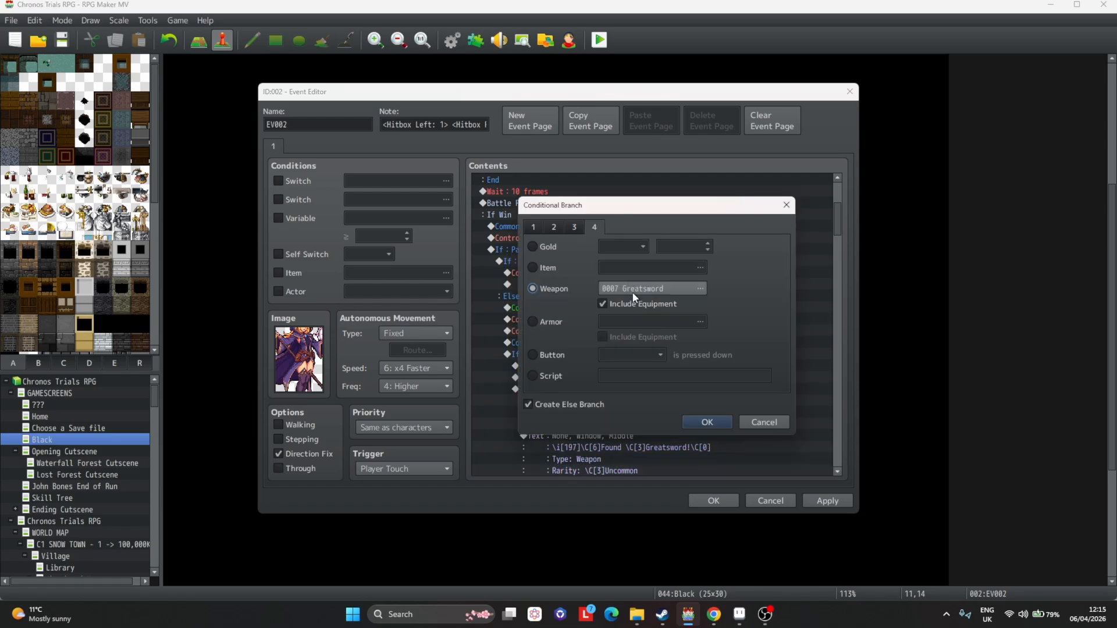
click(551, 322)
click(623, 322)
key(ctrl+f)
text(leth)
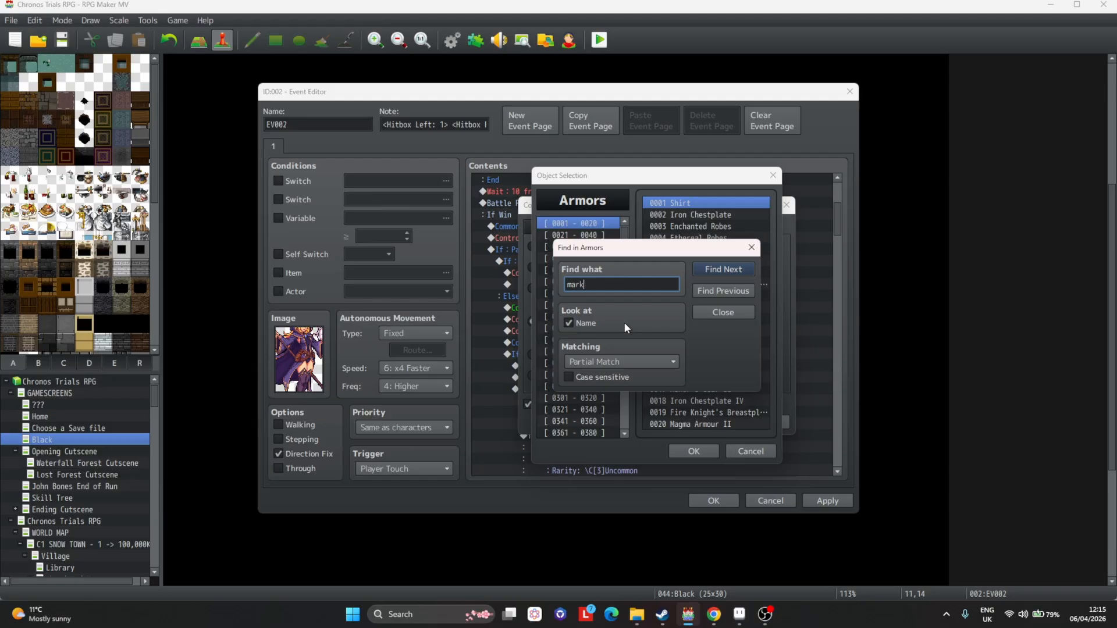
key(Return)
key(Escape)
key(ctrl+f)
text(mark acc)
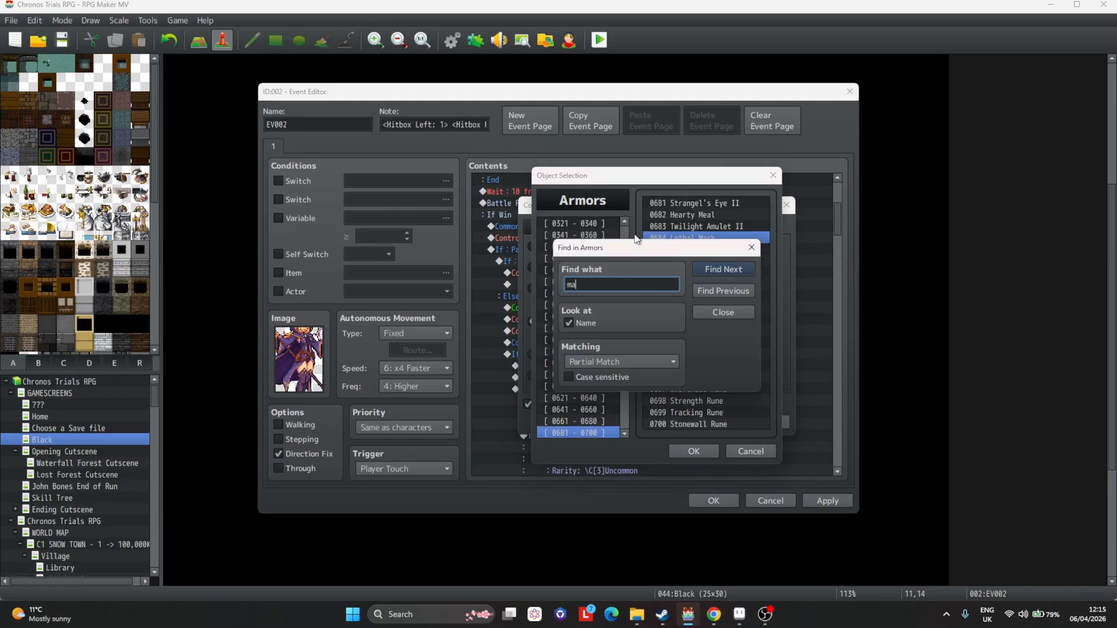
key(Return)
key(Escape)
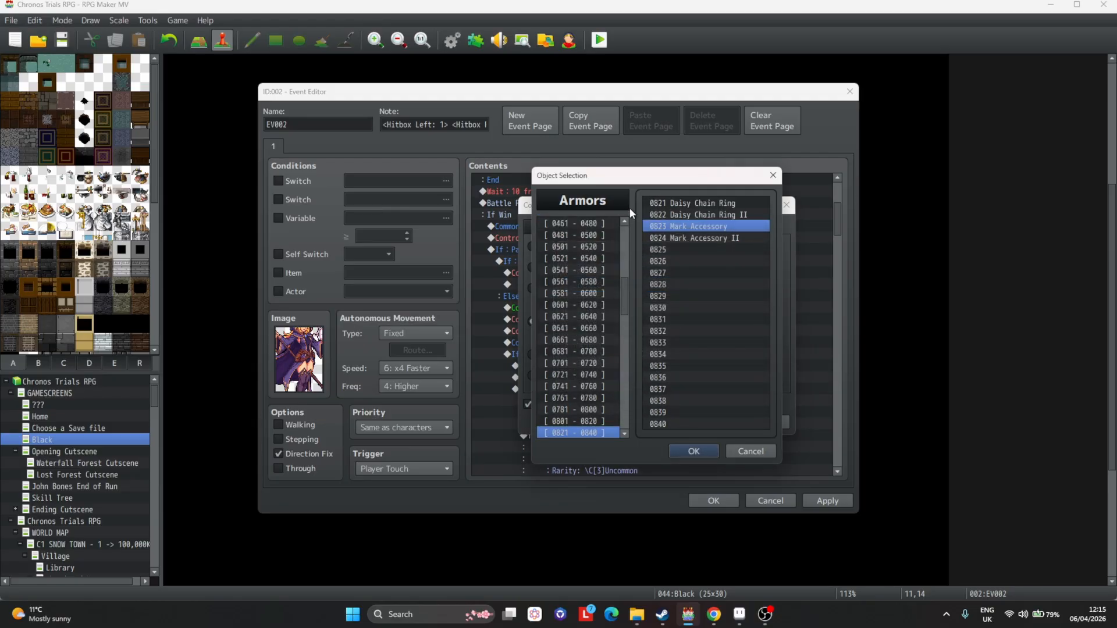
double_click(670, 227)
click(640, 339)
click(707, 422)
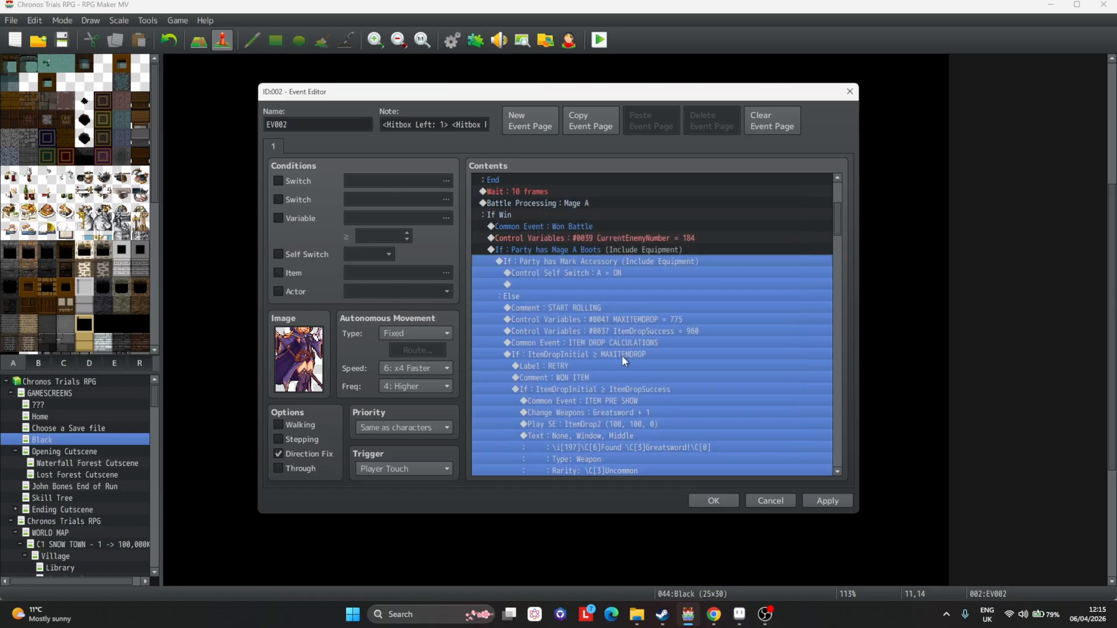
Review the nested Mage A Boots and Mark Accessory branches and apply the event changes.
scroll(564, 268, down, 1)
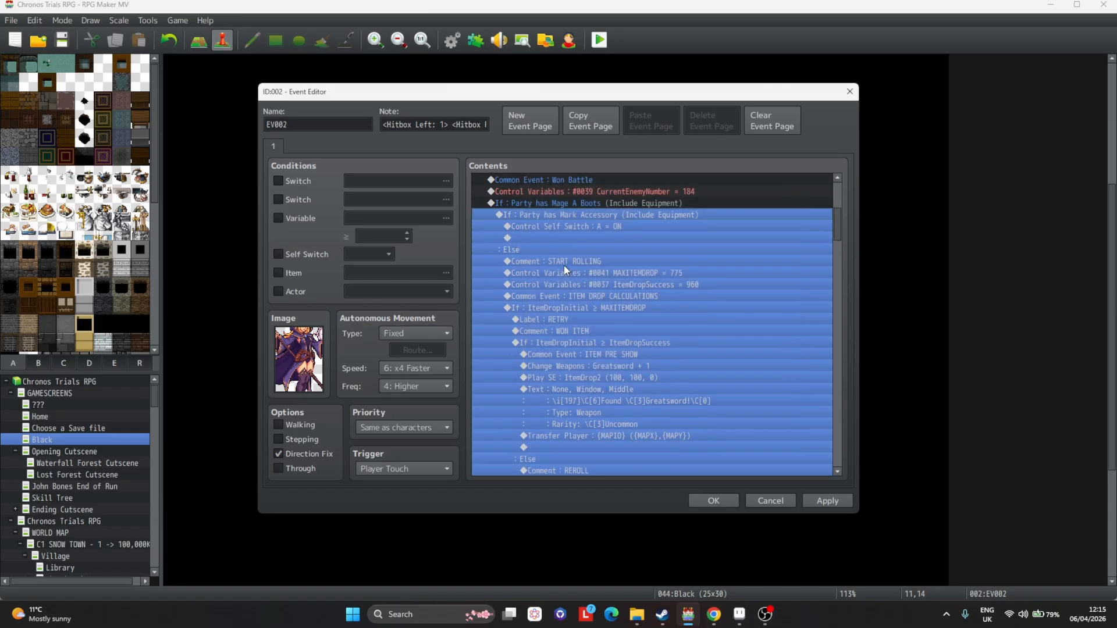
click(559, 205)
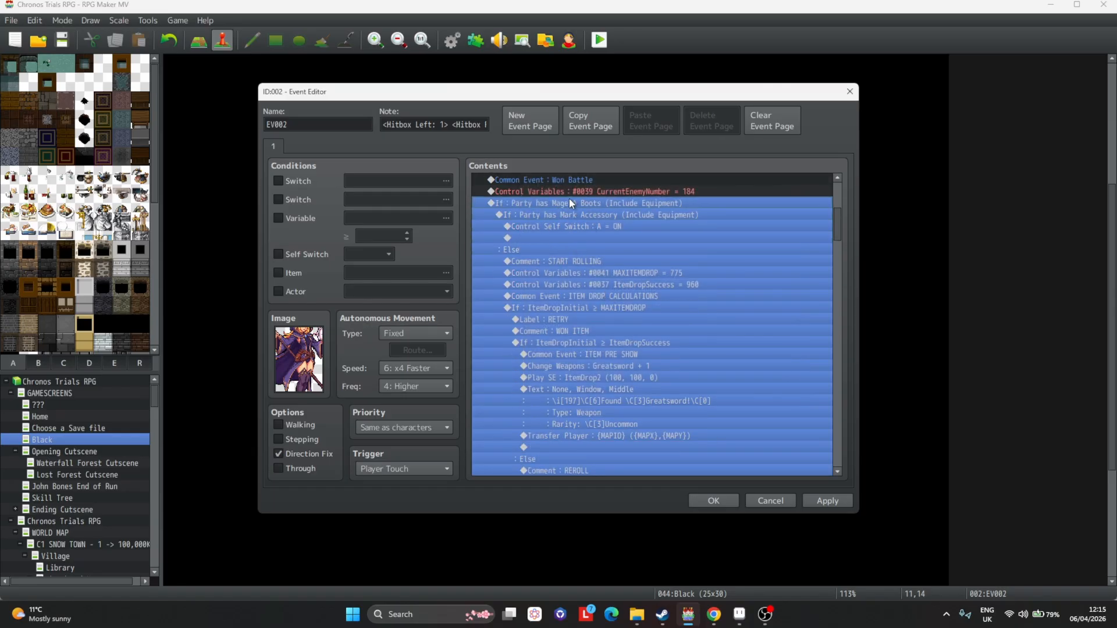
click(587, 226)
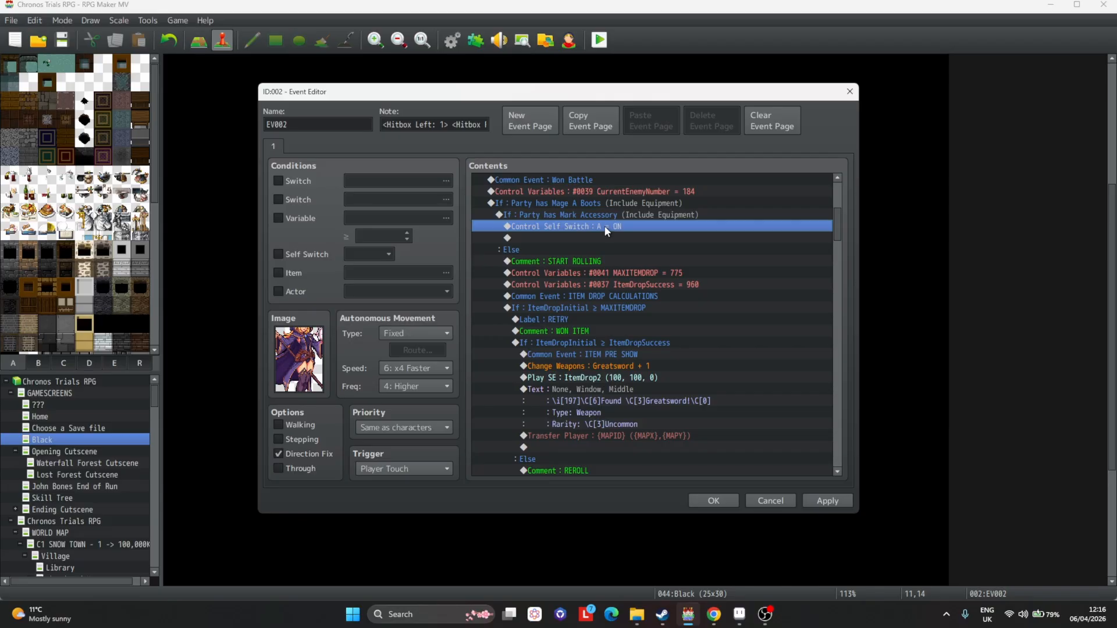
click(816, 501)
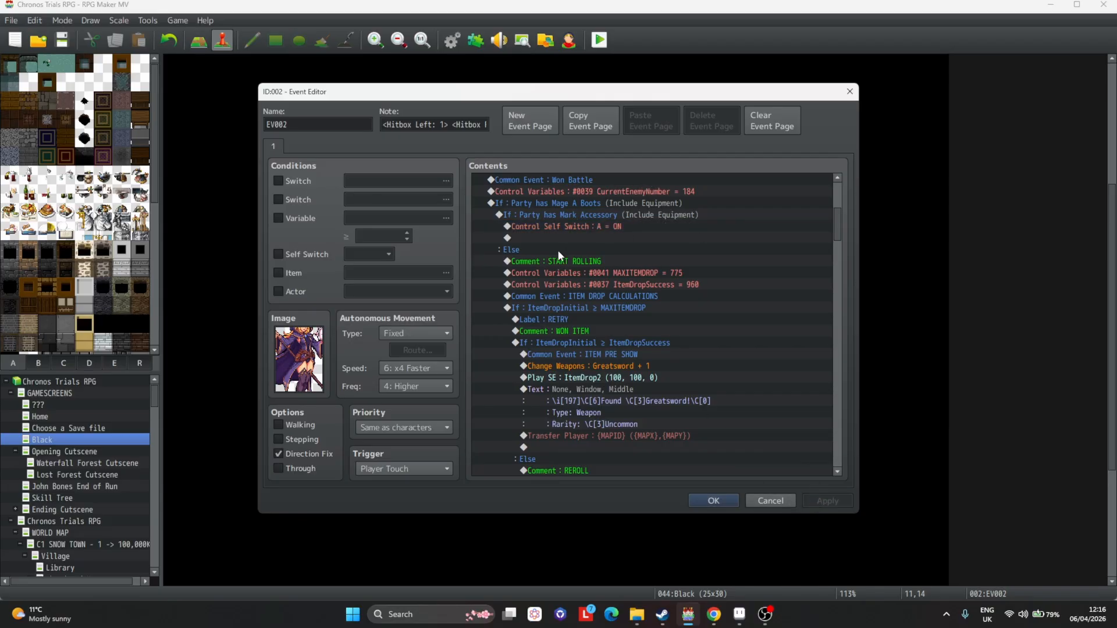
click(557, 202)
click(551, 215)
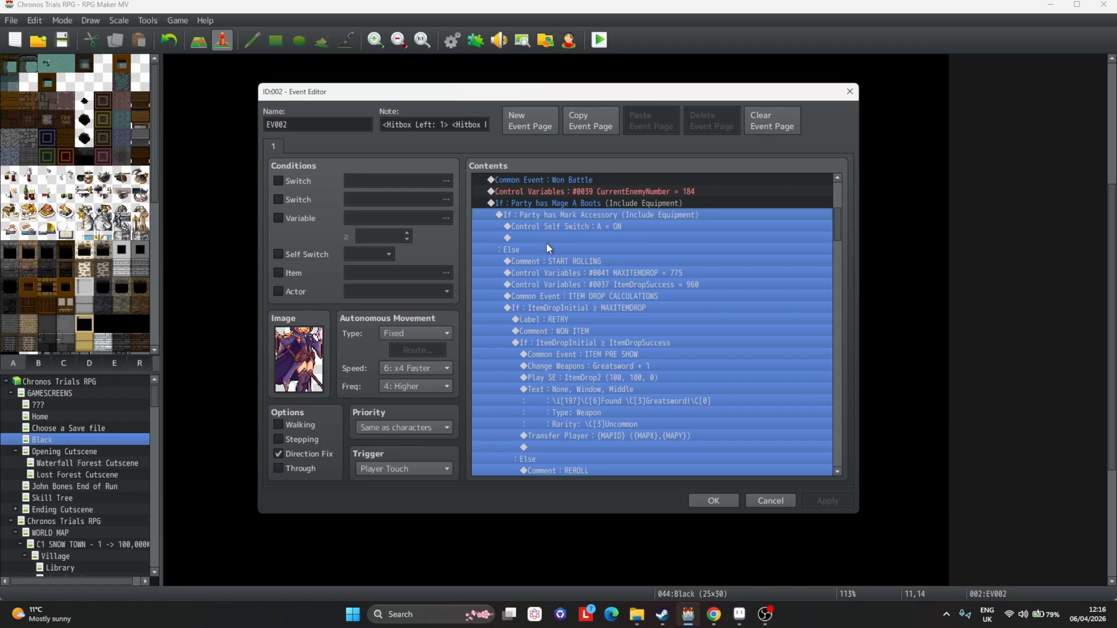
click(547, 244)
click(575, 260)
scroll(663, 273, down, 2)
Delete the MAXITEMDROP control variable line under Start Rolling.
click(675, 217)
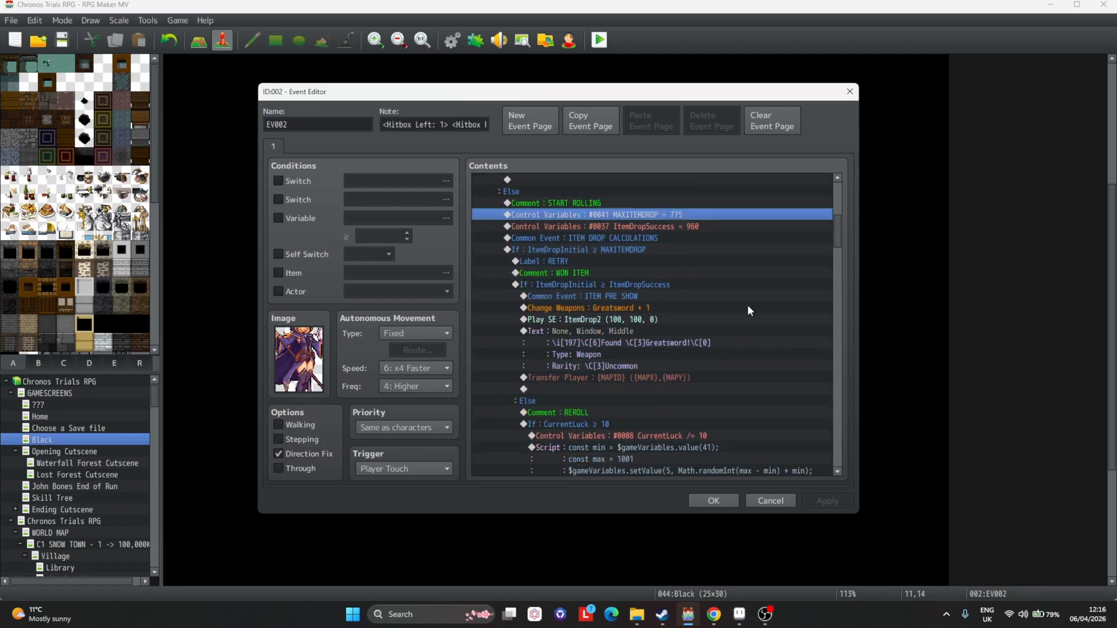
click(658, 228)
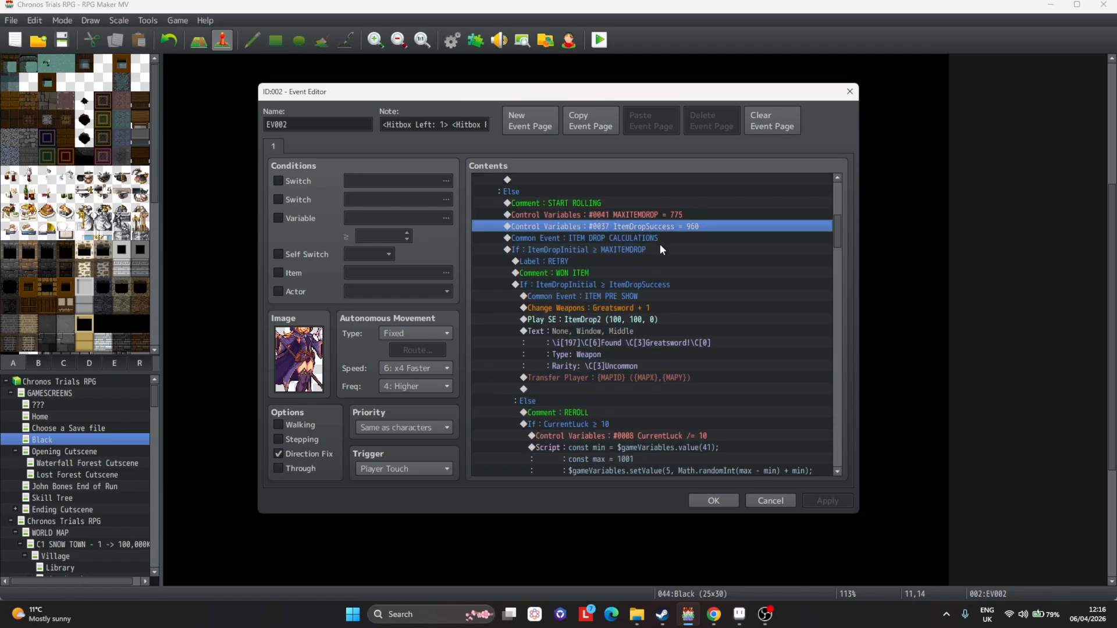
key(Up)
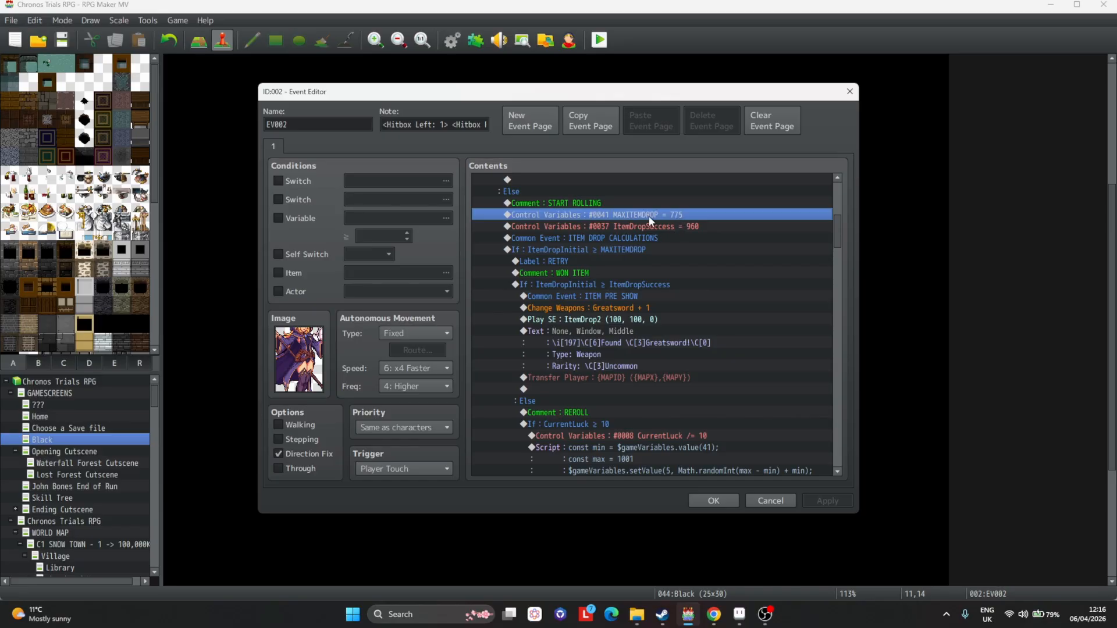
click(691, 228)
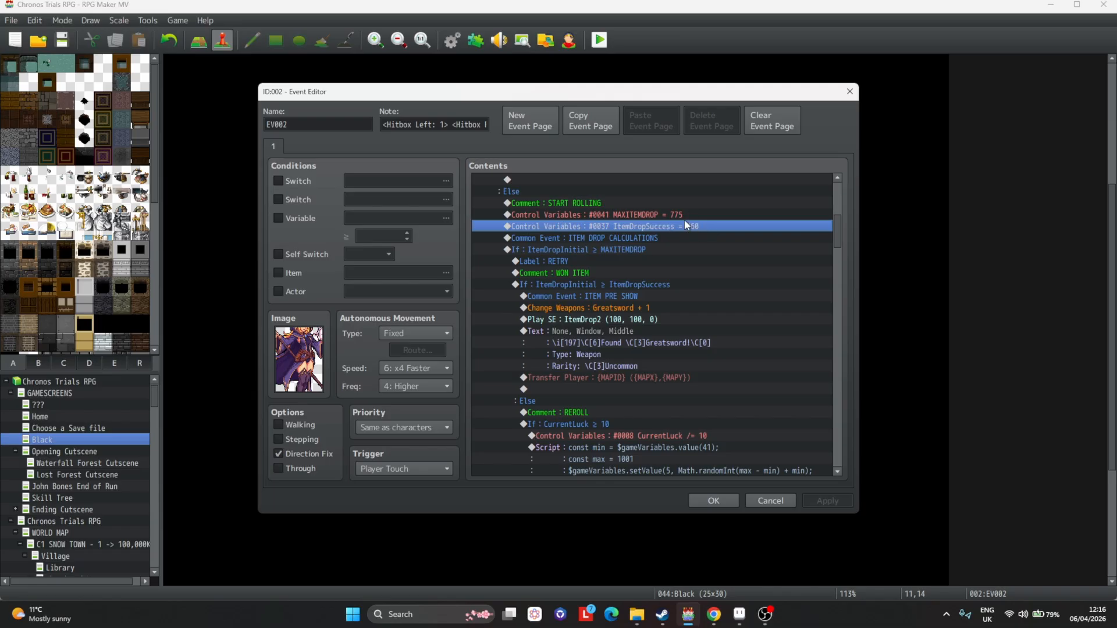
click(675, 216)
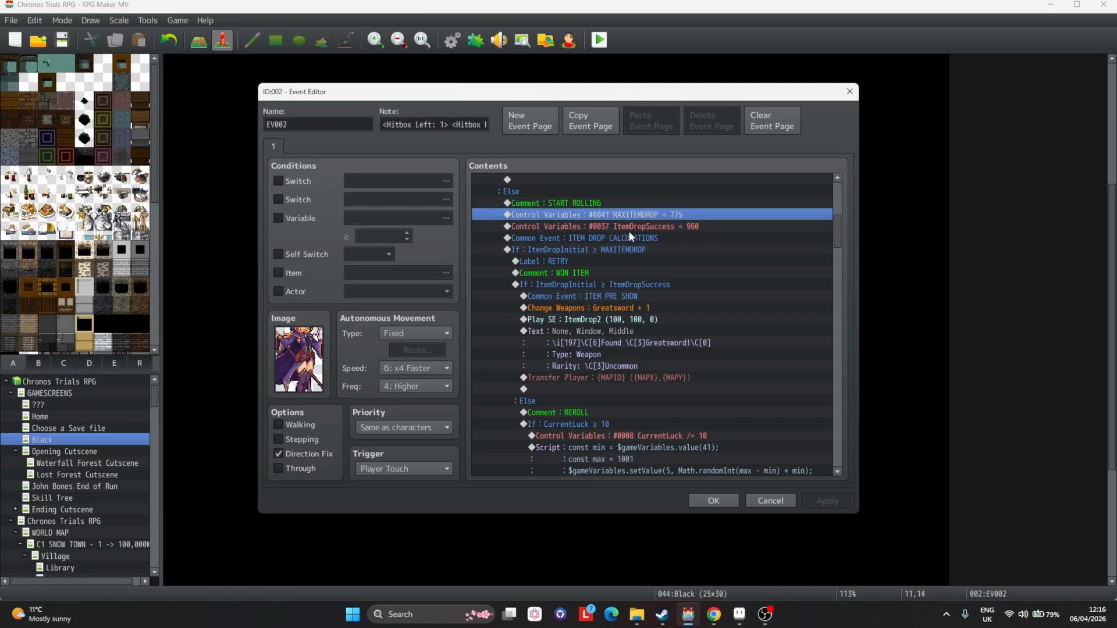
key(Delete)
scroll(707, 368, up, 1)
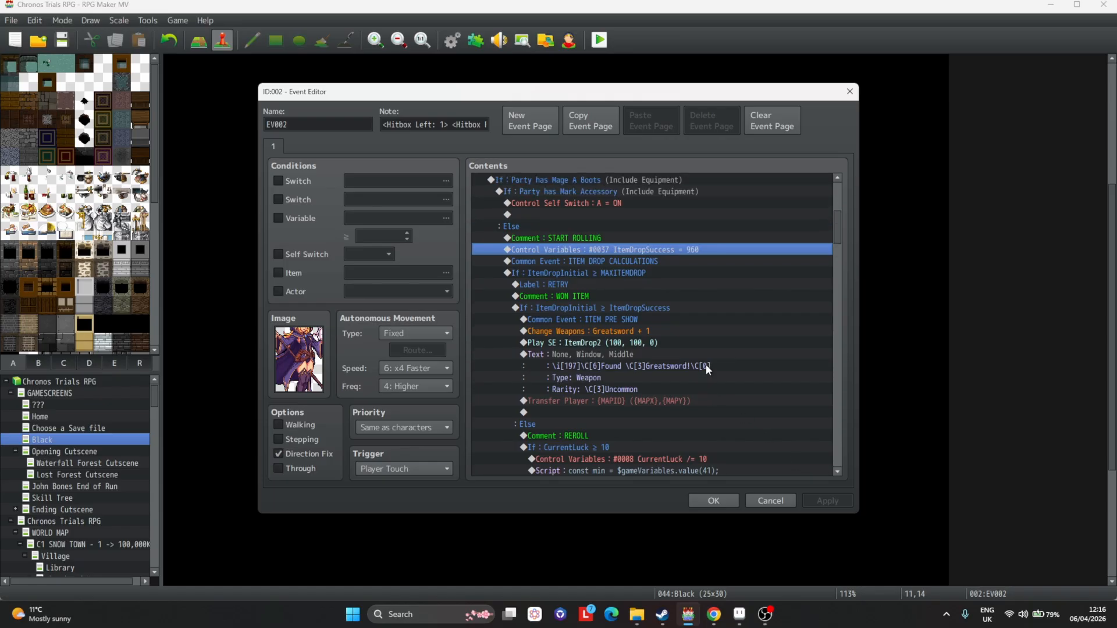
Duplicate the ItemDropSuccess line and change the copy to set MAXITEMDROP to 775, then apply.
key(ctrl+c)
key(ctrl+v)
double_click(626, 252)
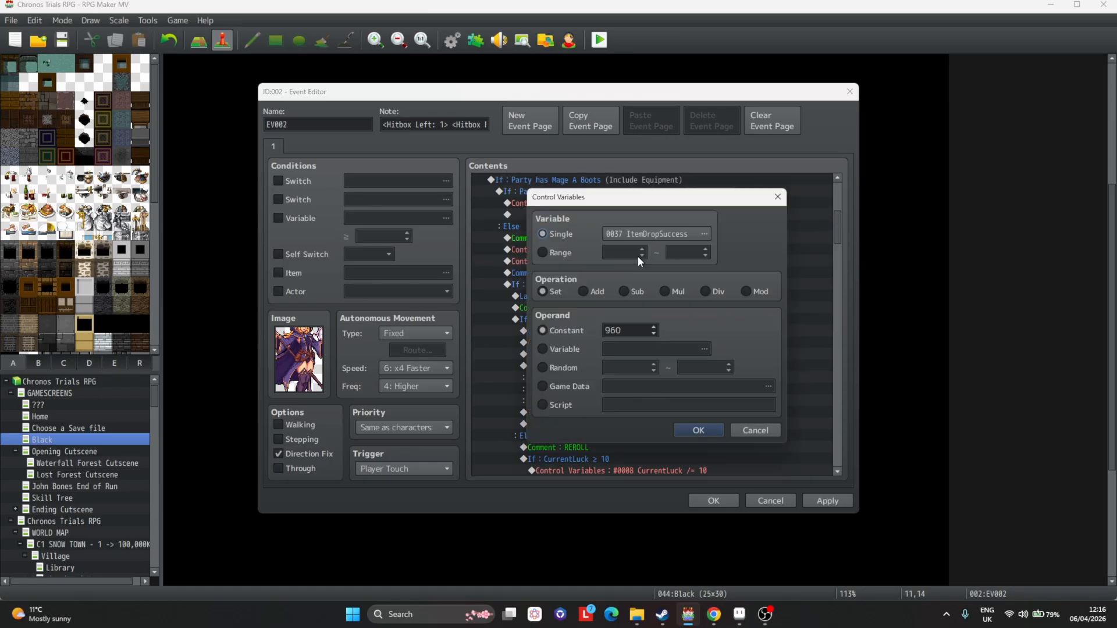
click(704, 234)
key(ctrl+f)
text(max)
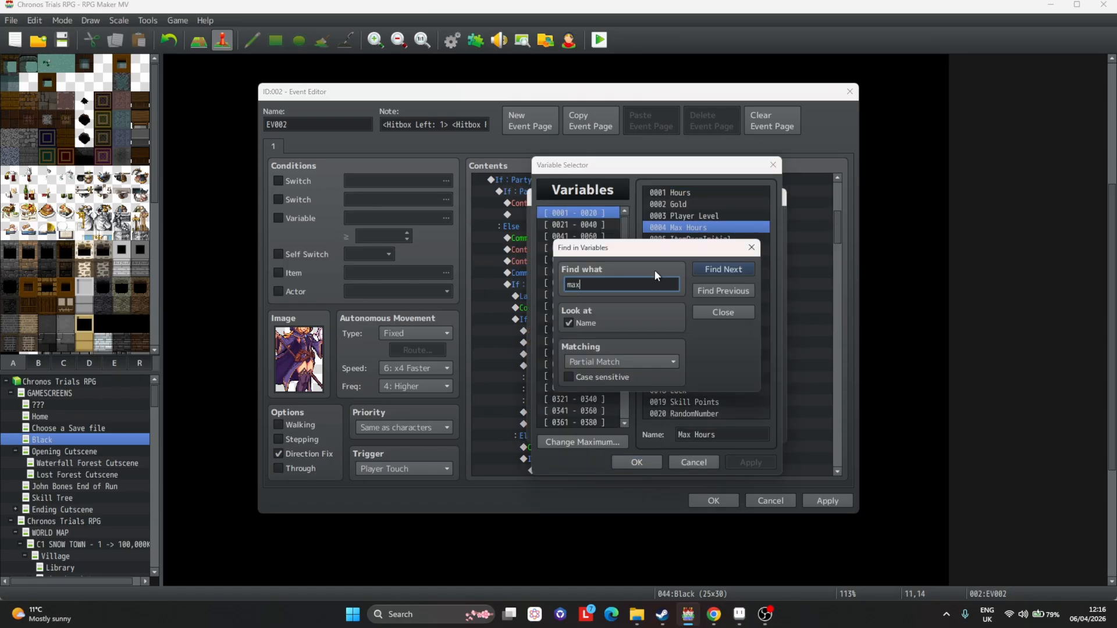
click(724, 268)
drag(691, 247, 531, 261)
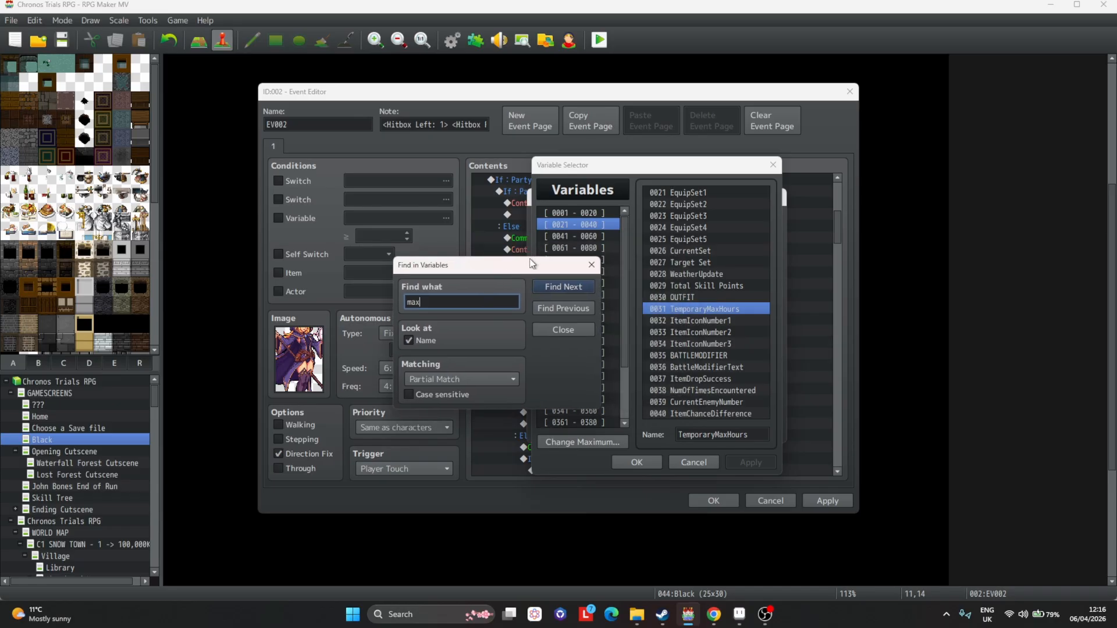
double_click(690, 193)
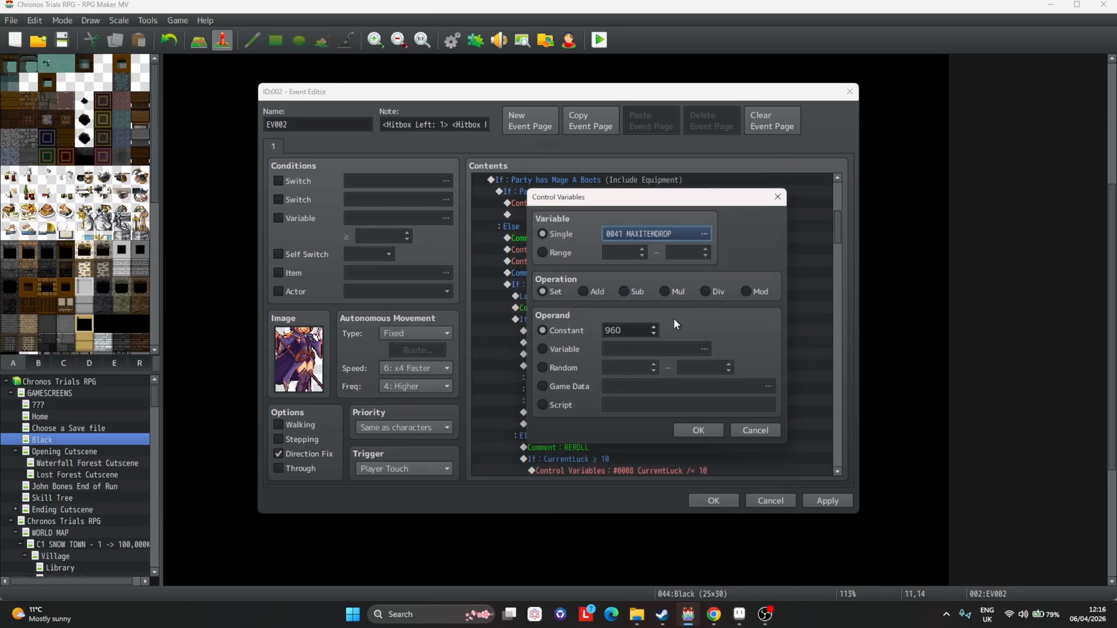
double_click(620, 326)
text(775)
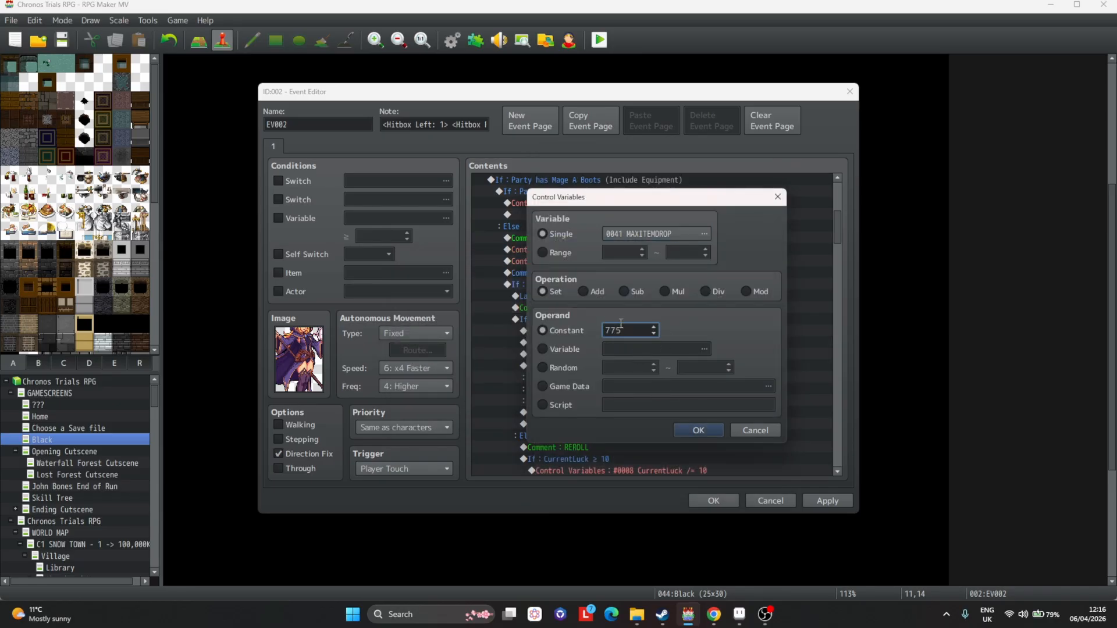
key(Return)
click(838, 503)
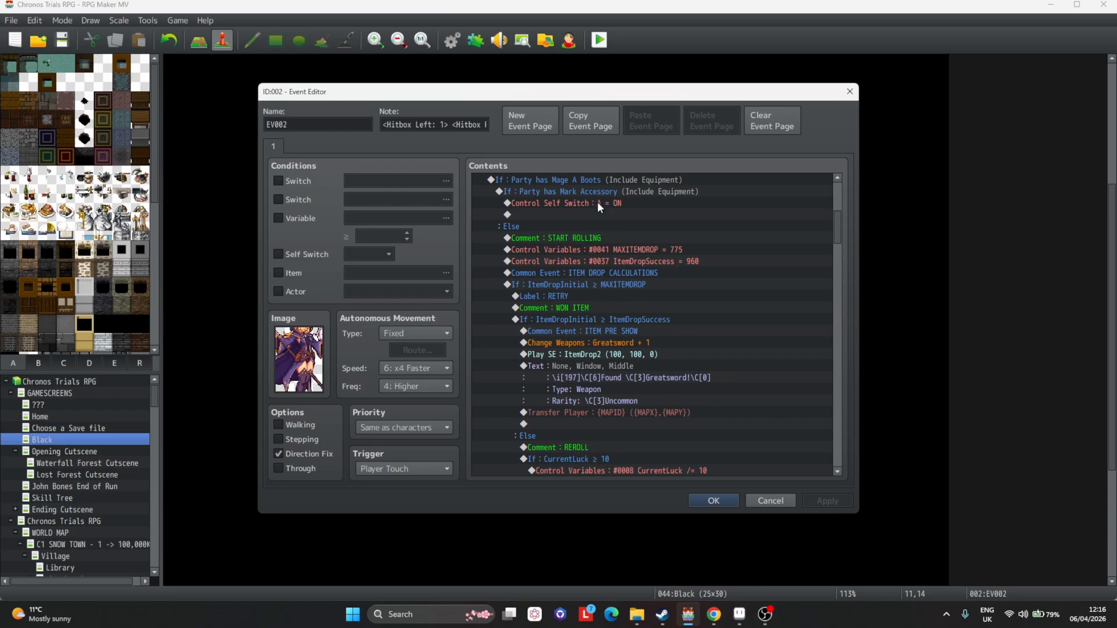
Set the MAXITEMDROP control variable constant to 800.
click(667, 247)
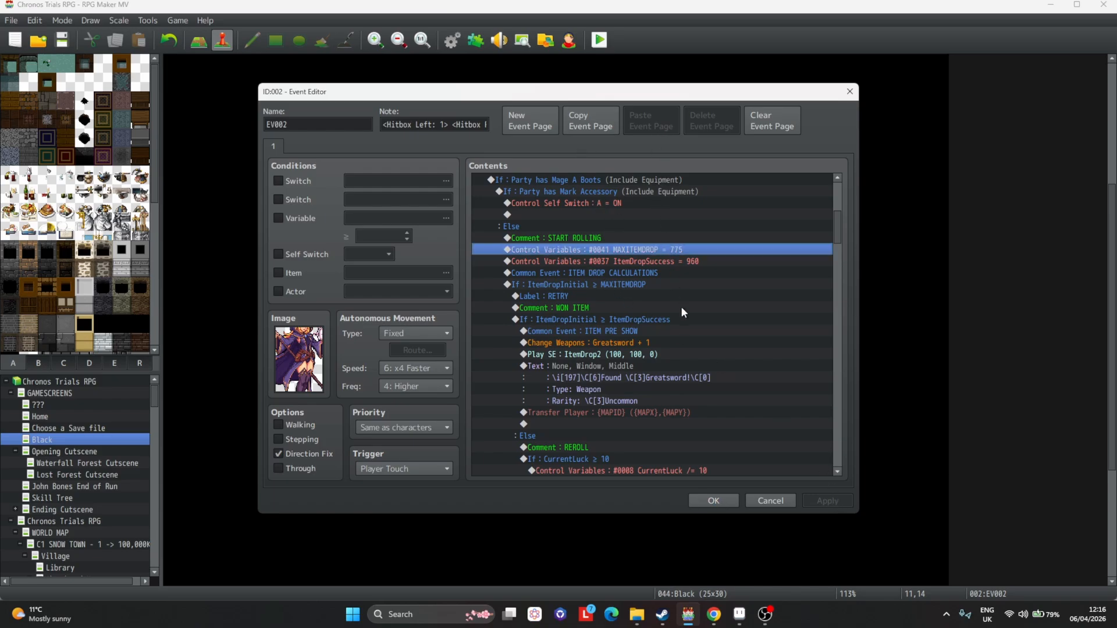
key(Return)
double_click(637, 330)
text(800)
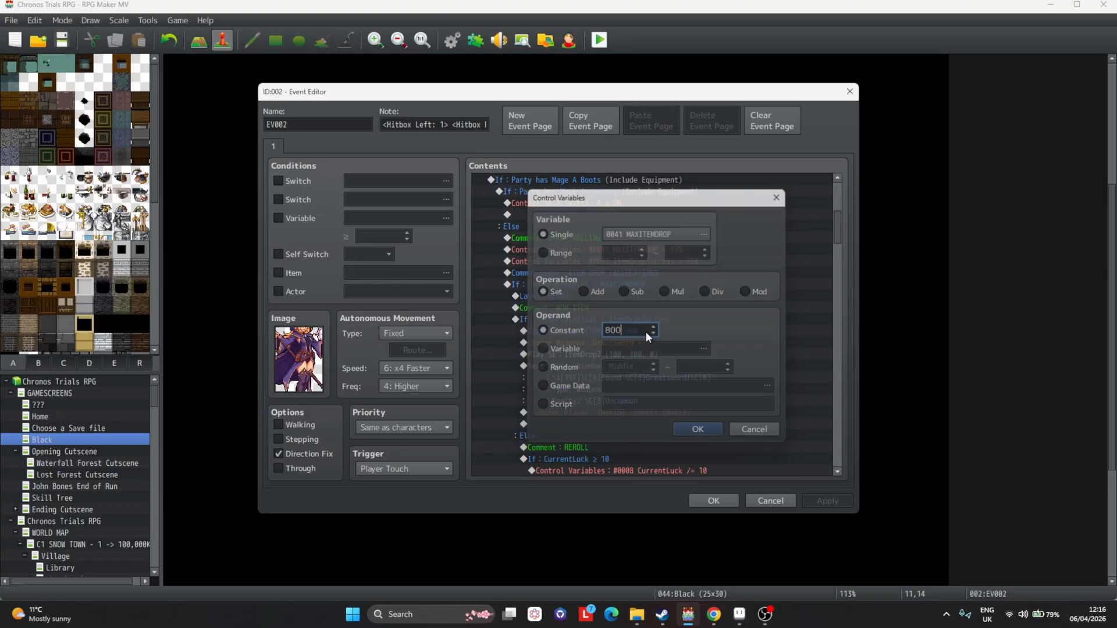
Set the ItemDropSuccess control variable constant to 970 and apply the changes.
key(Down)
key(Return)
double_click(644, 331)
text(9)
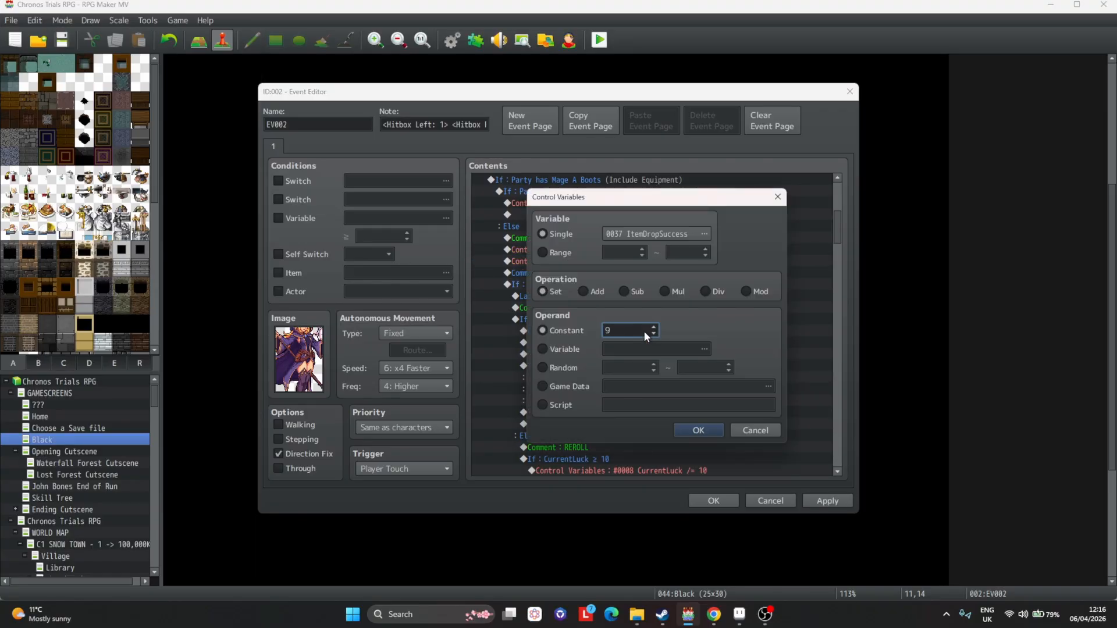
text(70)
key(Return)
click(828, 500)
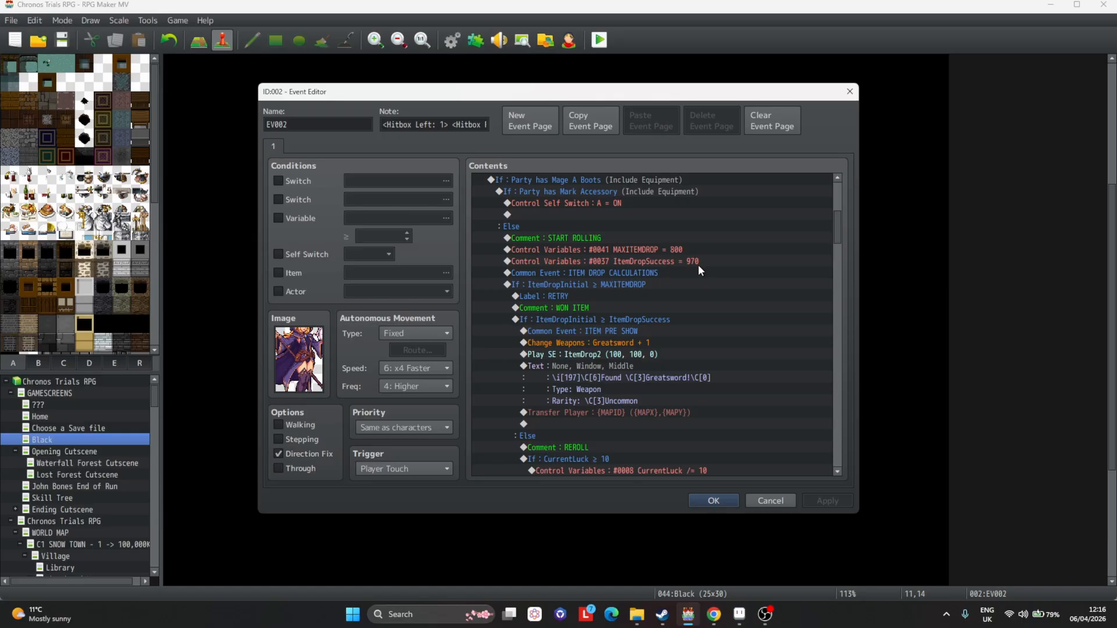
Examine the item drop calculation and won item commands in the rolling branch.
click(692, 250)
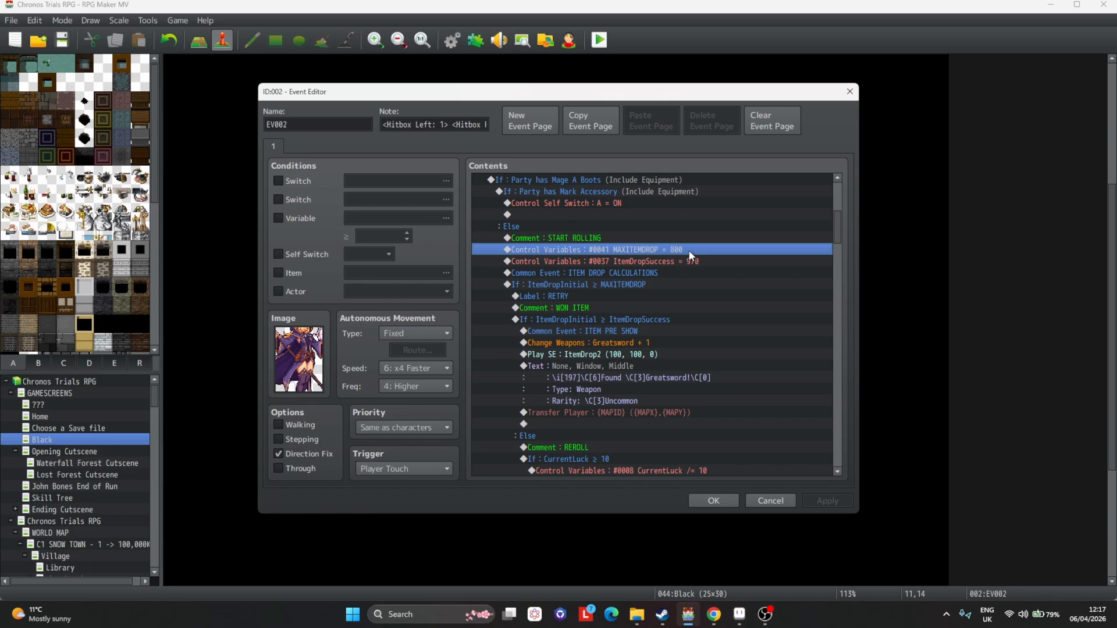
scroll(669, 240, down, 2)
click(611, 216)
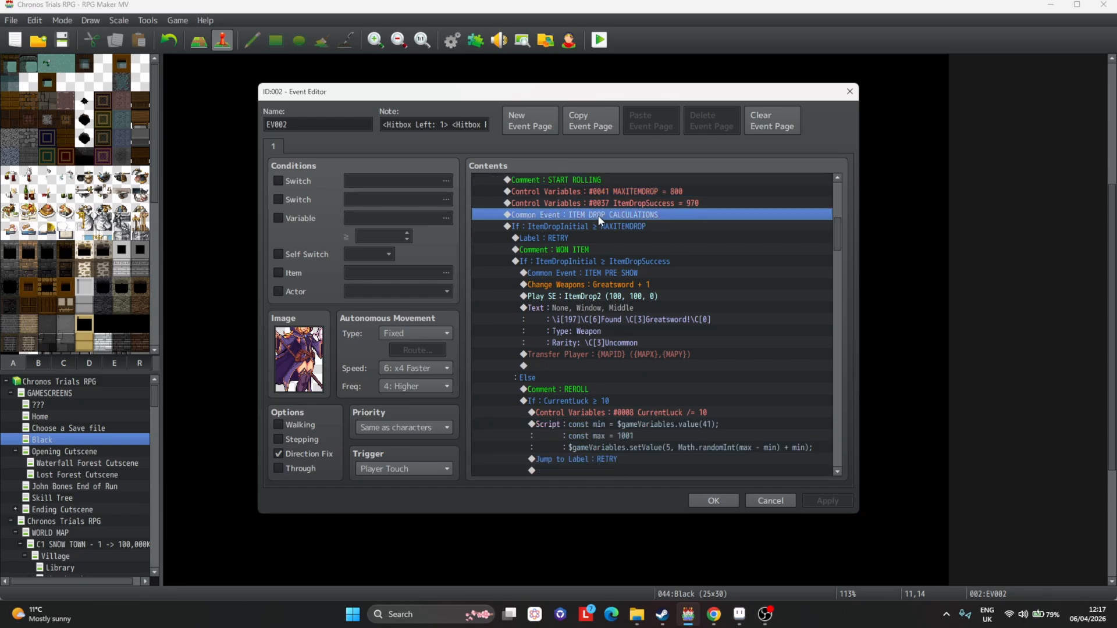
click(628, 227)
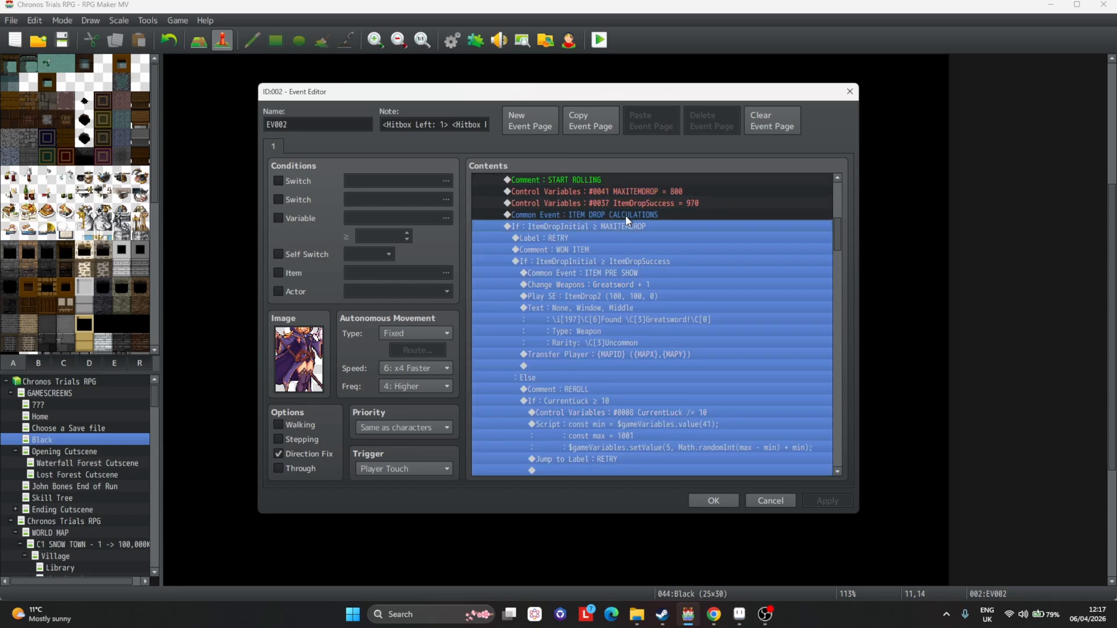
click(627, 216)
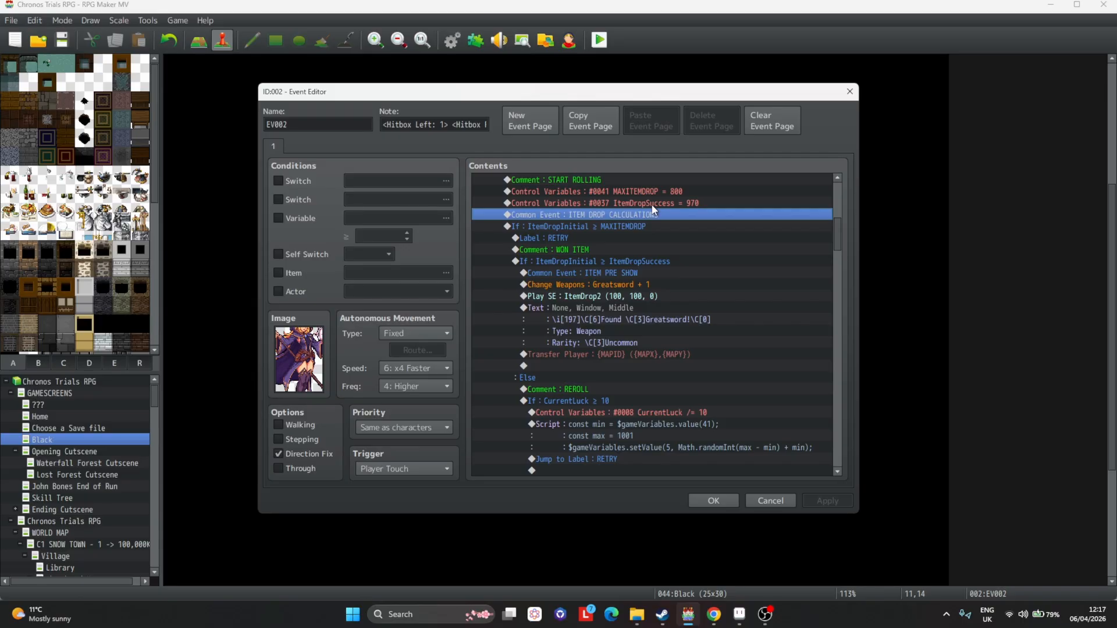
key(Down)
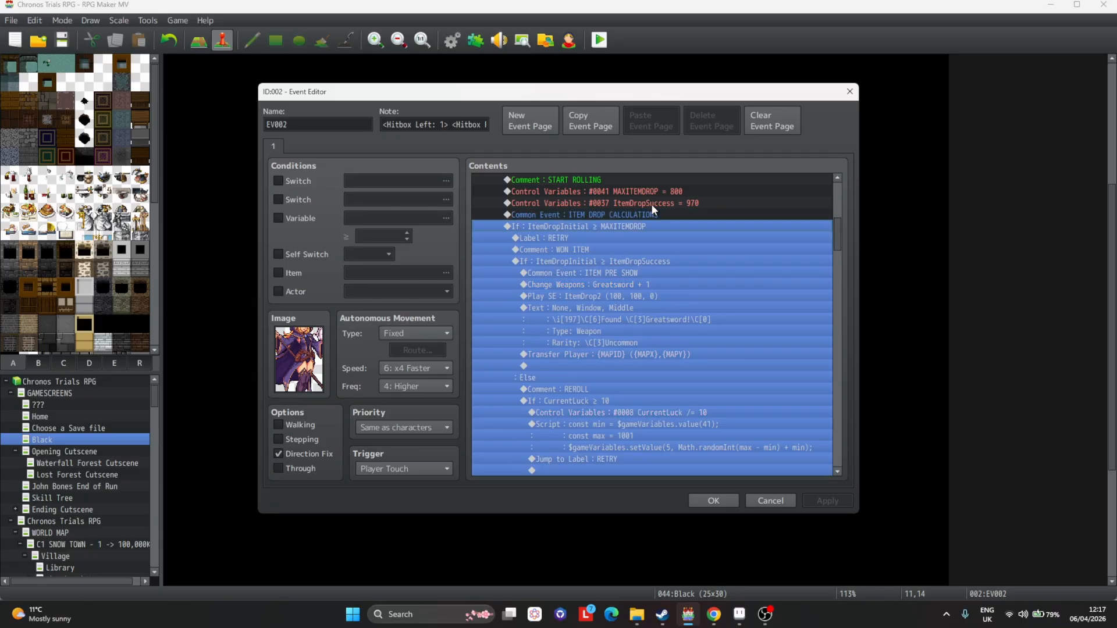
click(567, 236)
click(580, 227)
click(611, 250)
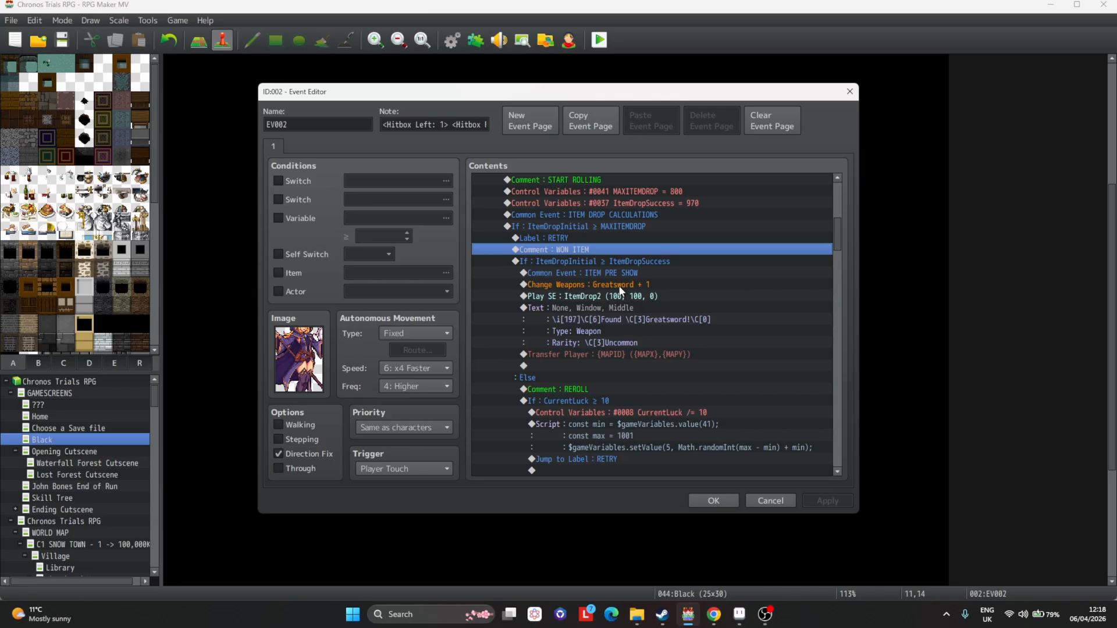
click(600, 260)
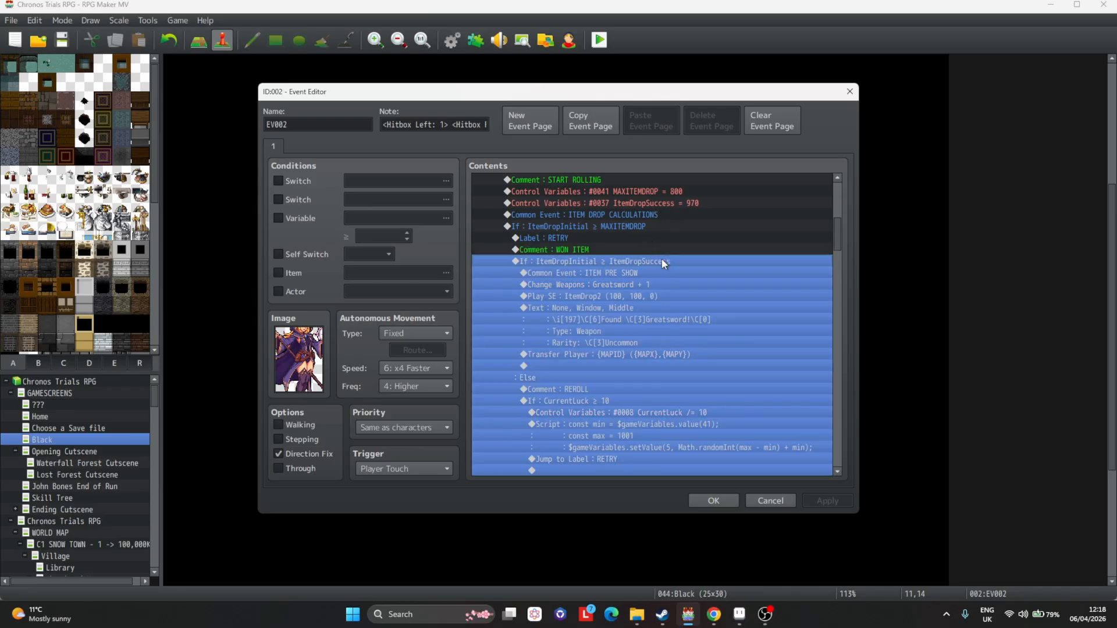
click(639, 274)
click(615, 285)
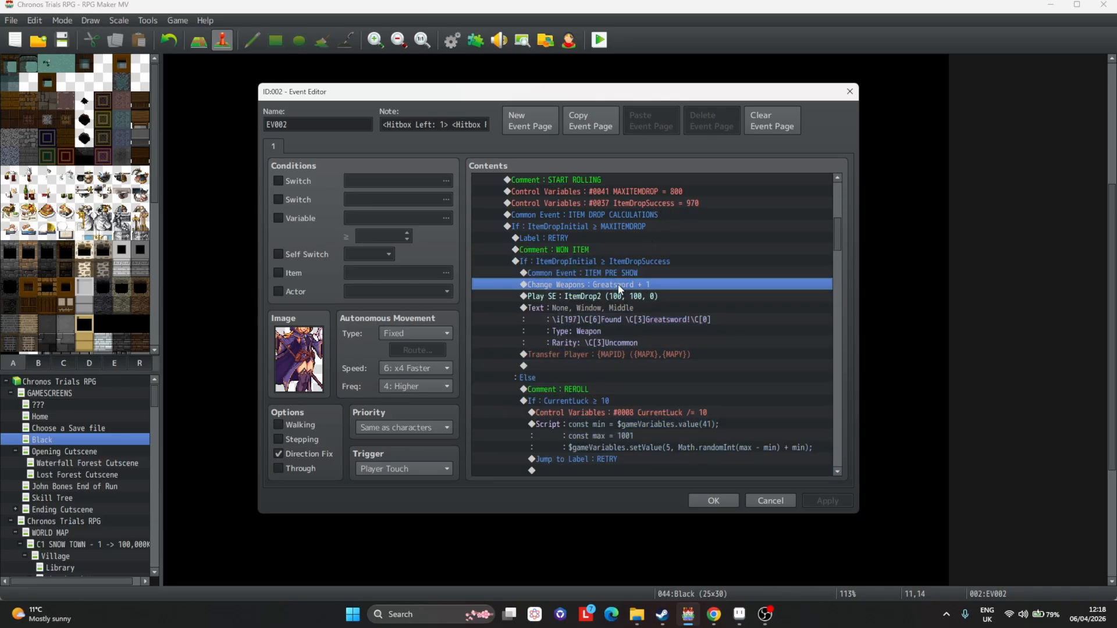
Replace the Change Weapons Greatsword command with a Change Armors command adding 1 Mark Accessory.
key(Delete)
key(Insert)
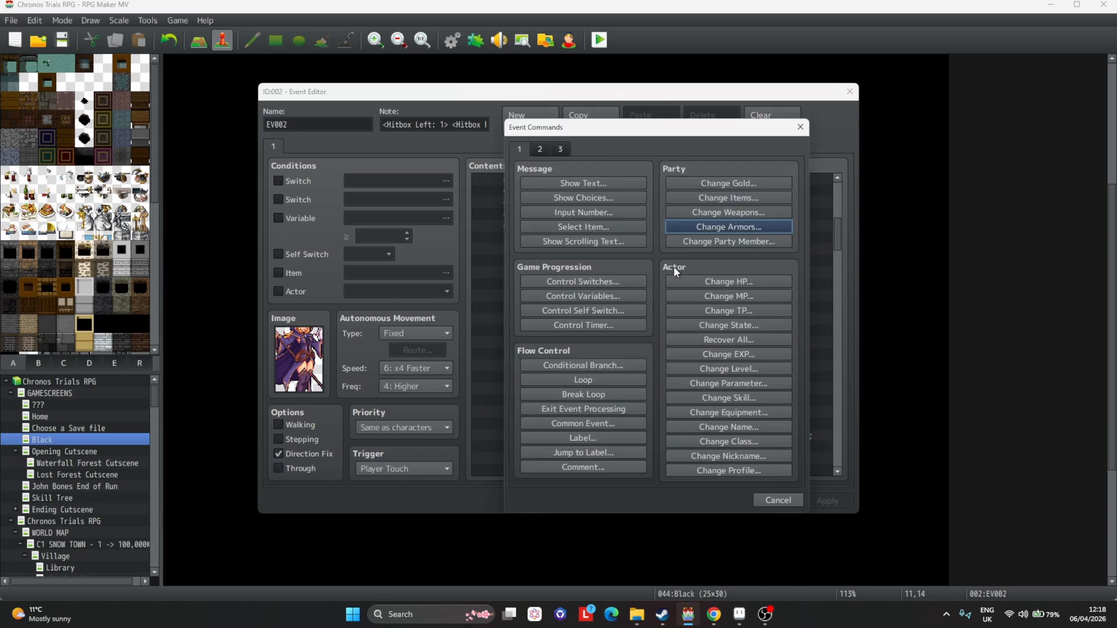
click(729, 227)
click(640, 265)
key(ctrl+f)
text(ma)
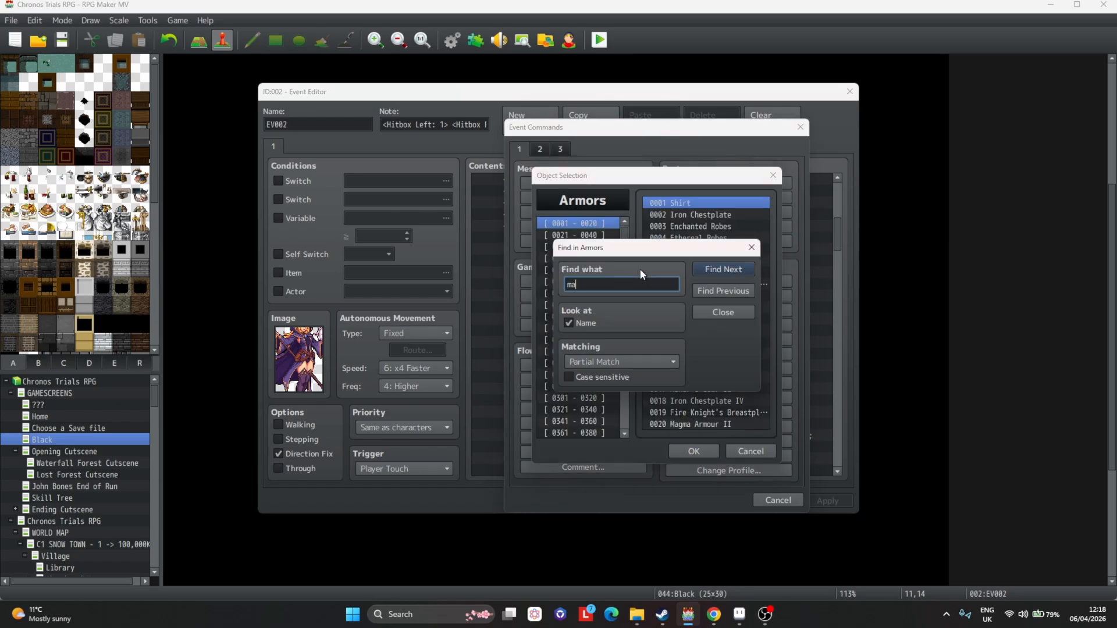
text(x ar)
key(Return)
key(Return)
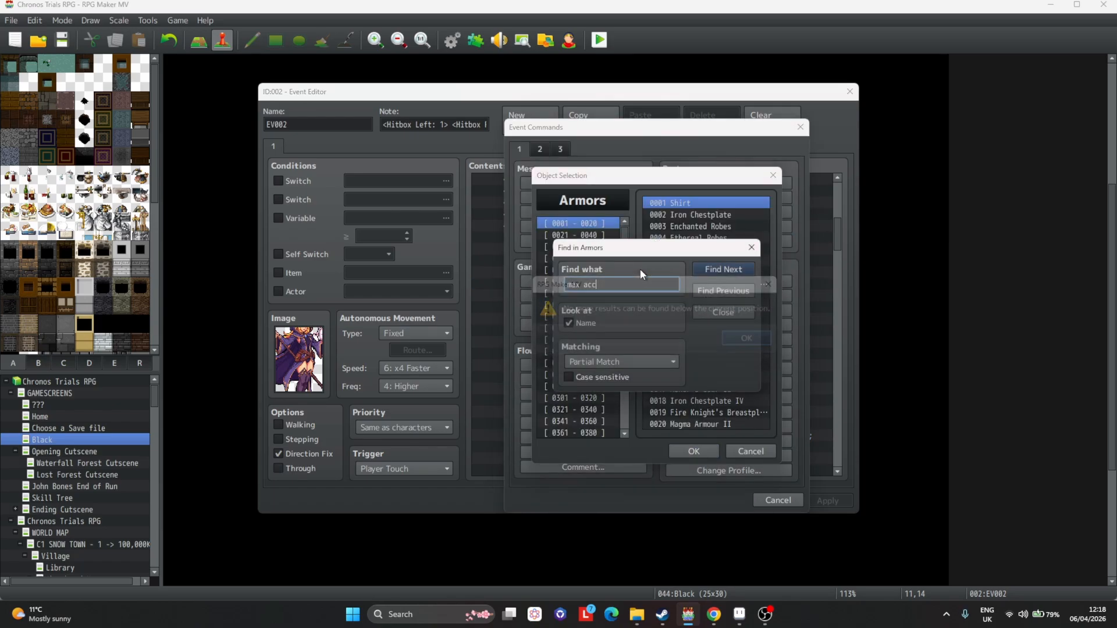
key(BackSpace)
key(BackSpace)
key(BackSpace)
key(BackSpace)
text(rk ac)
key(Return)
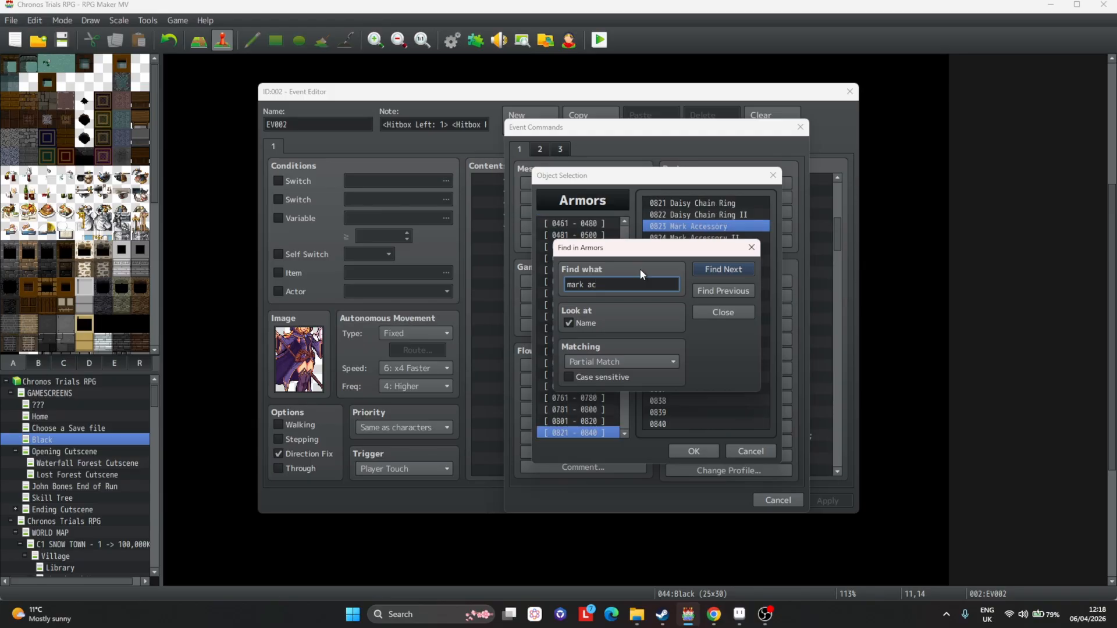
key(Escape)
double_click(712, 225)
click(669, 396)
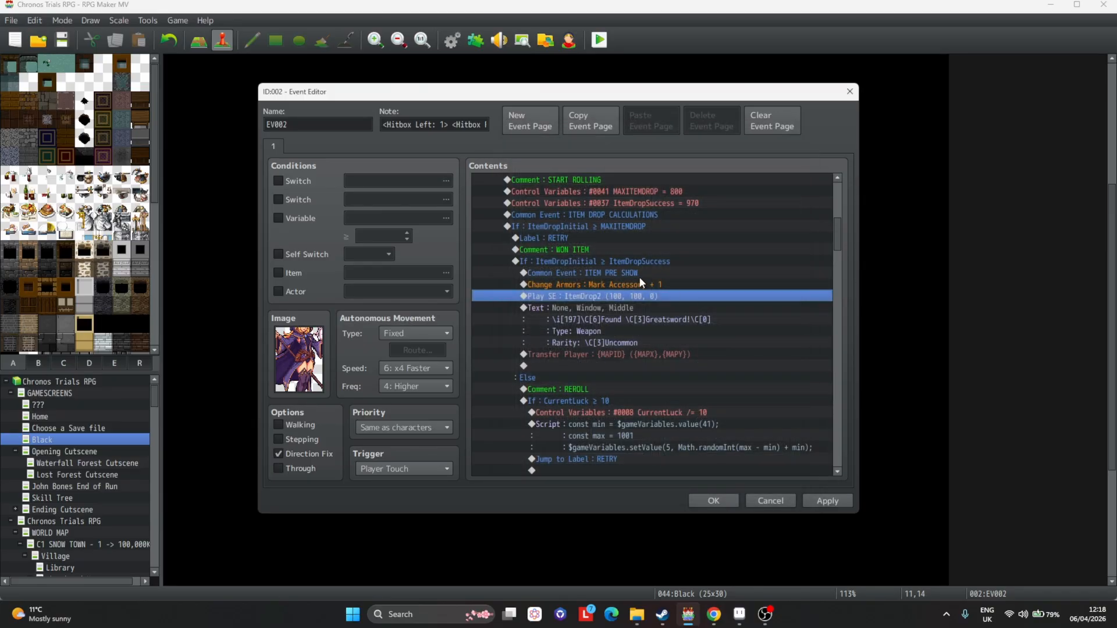
Change the following sound effect to ItemDropRare and apply the changes.
scroll(639, 277, down, 1)
double_click(631, 261)
click(621, 327)
click(710, 213)
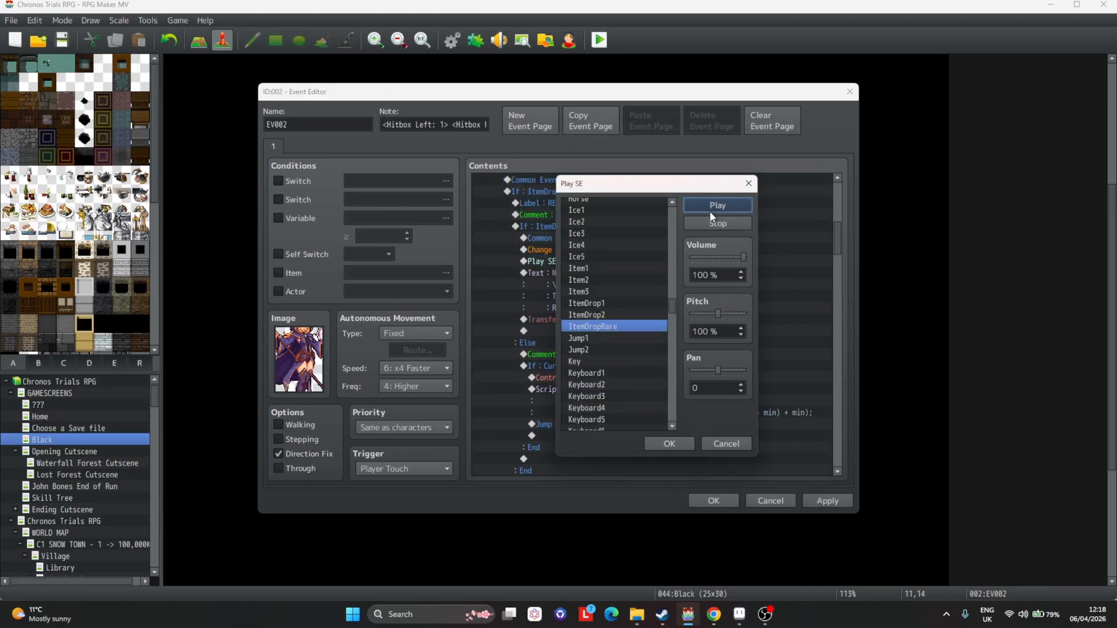
click(677, 444)
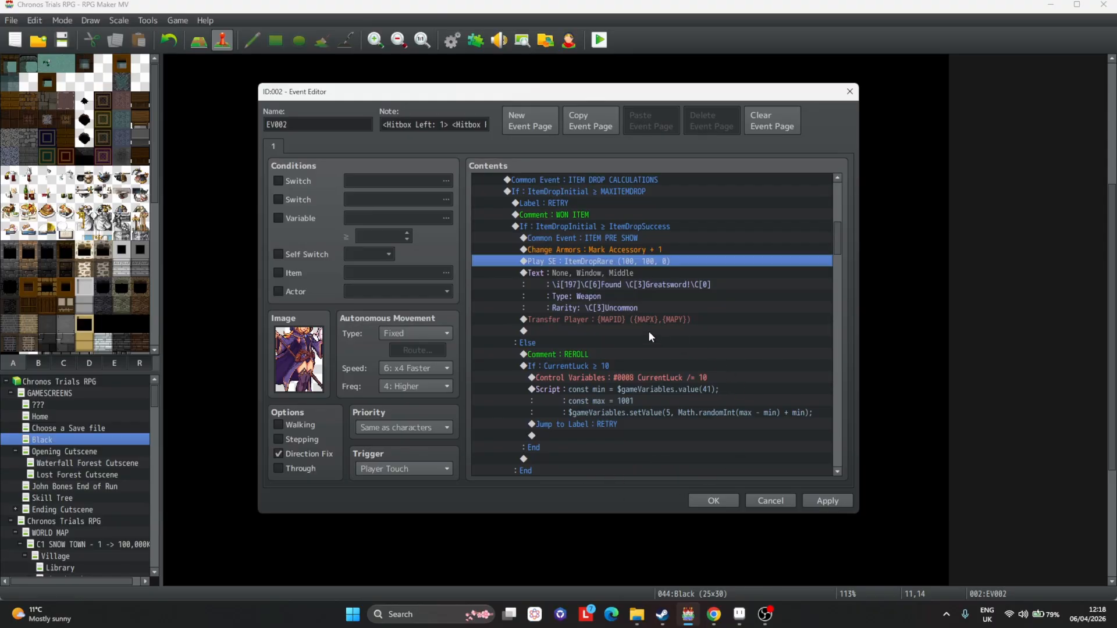
click(826, 501)
Set the icon in the found-item message to 735, previewing the message.
click(592, 272)
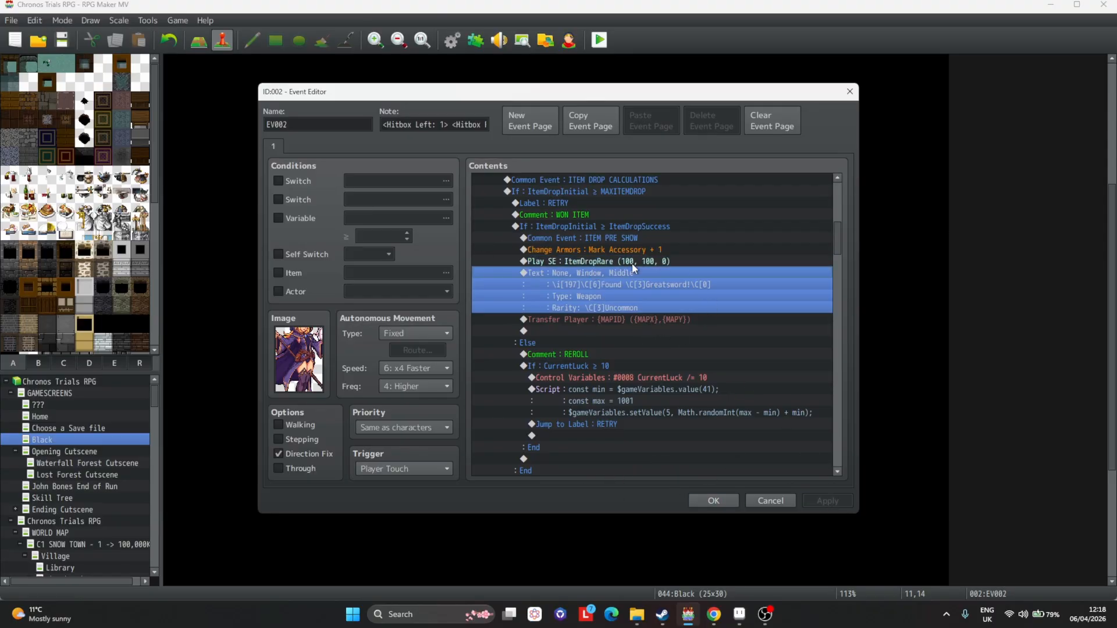
double_click(619, 286)
click(783, 353)
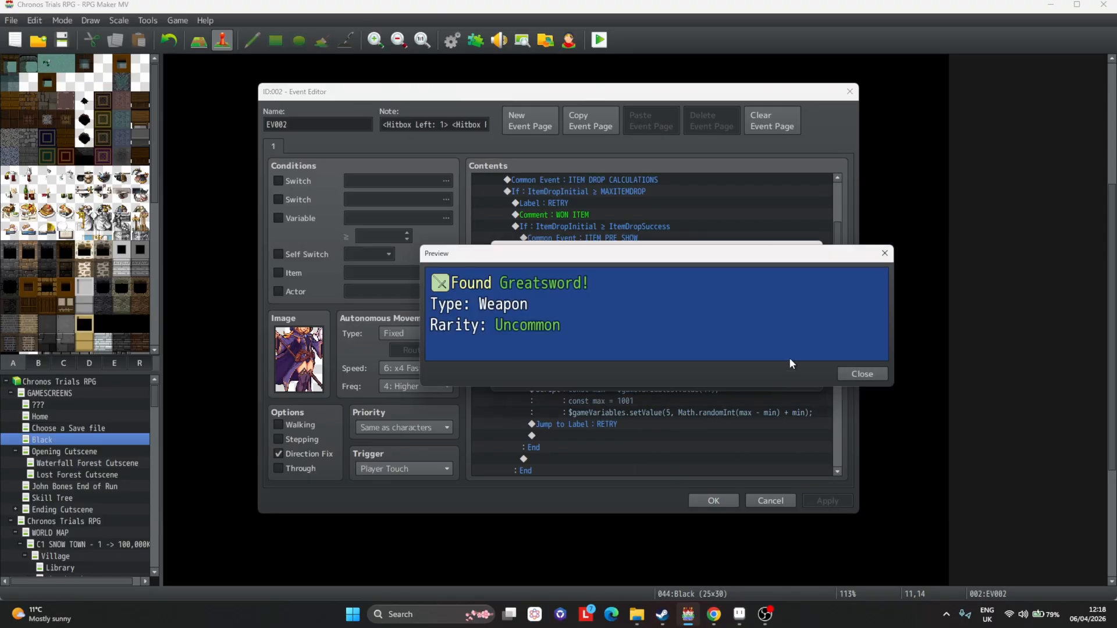
key(Escape)
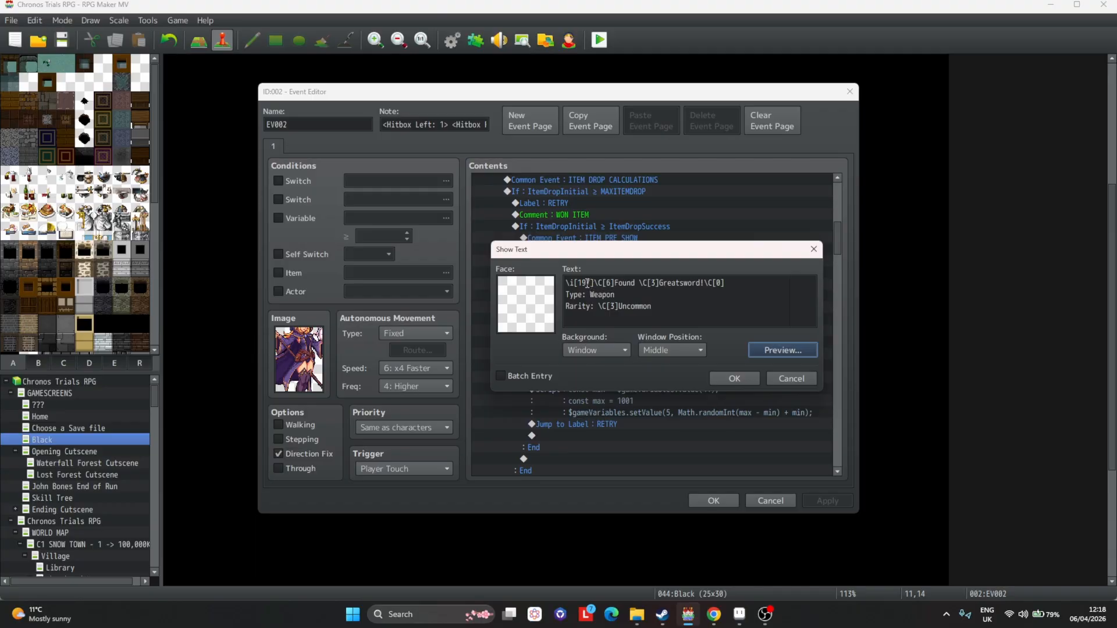
double_click(588, 284)
text(733)
click(774, 350)
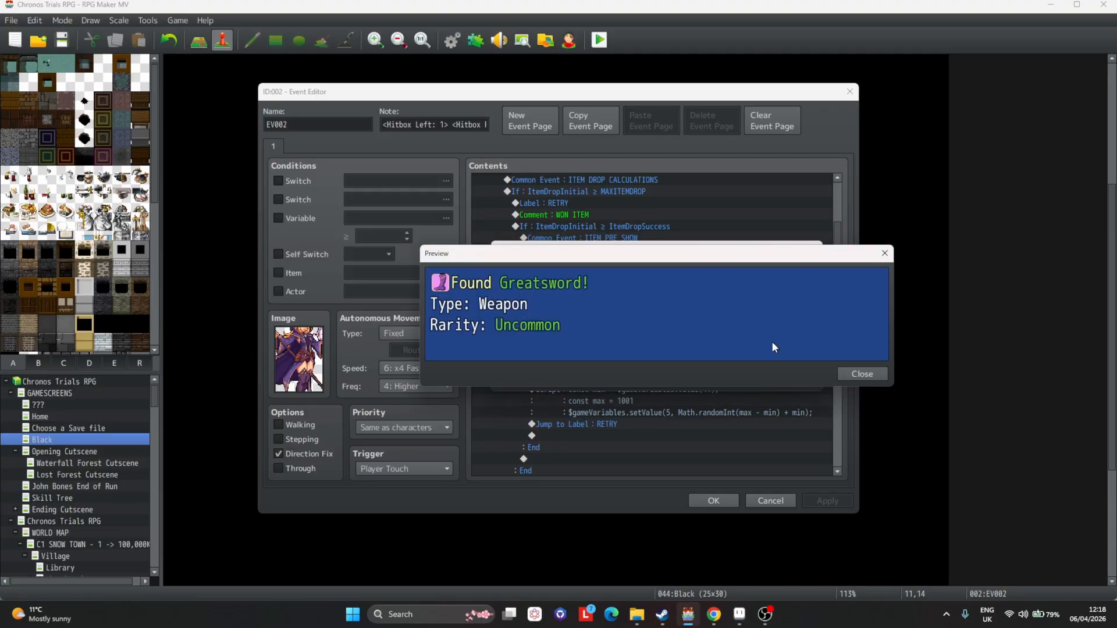
key(Escape)
double_click(585, 284)
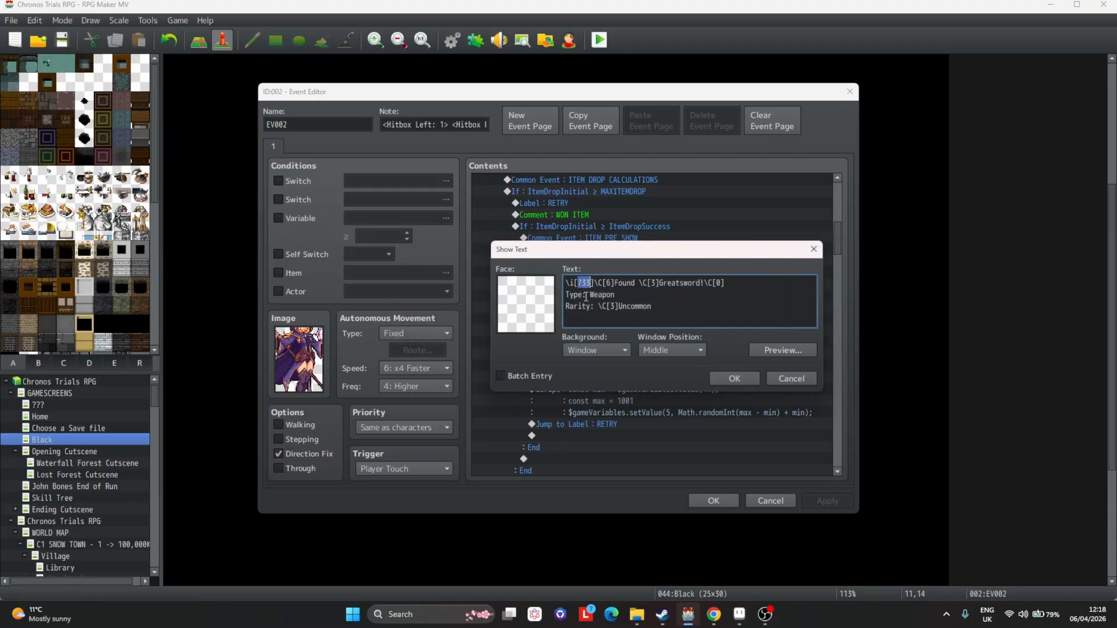
text(735)
click(790, 351)
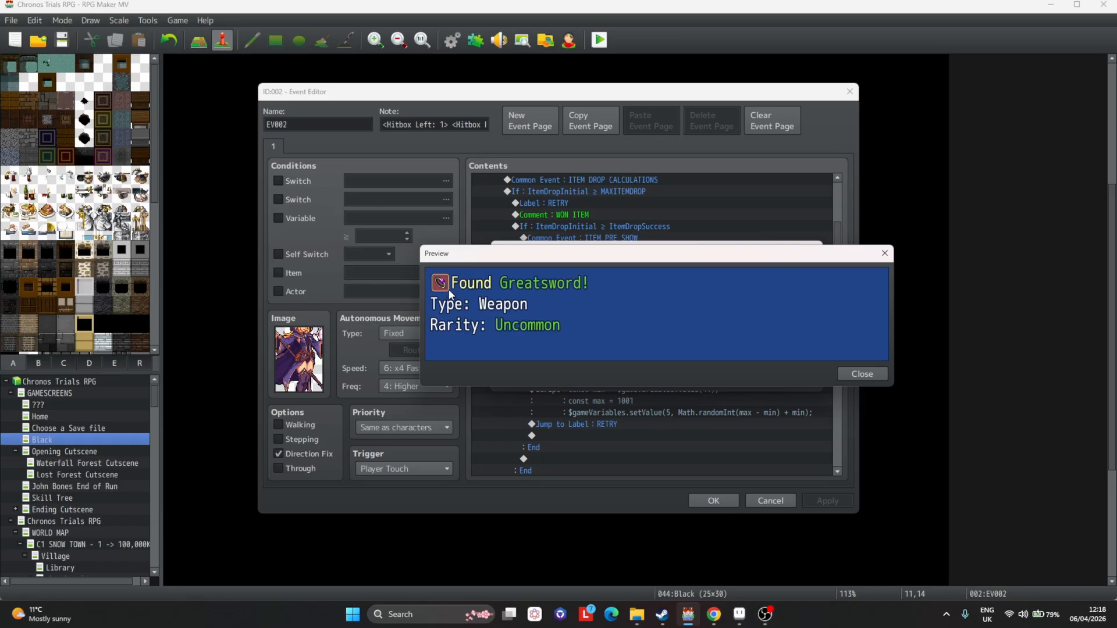
key(Escape)
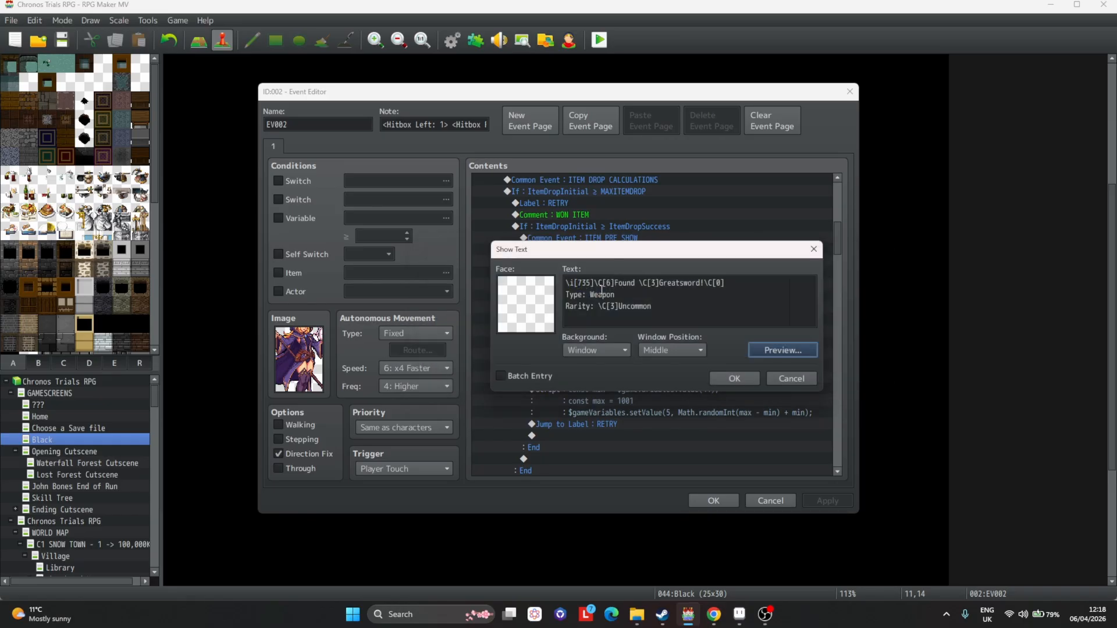
Set both colour codes in the message, for the item name and the rarity, to 25.
double_click(652, 282)
text(25)
double_click(615, 307)
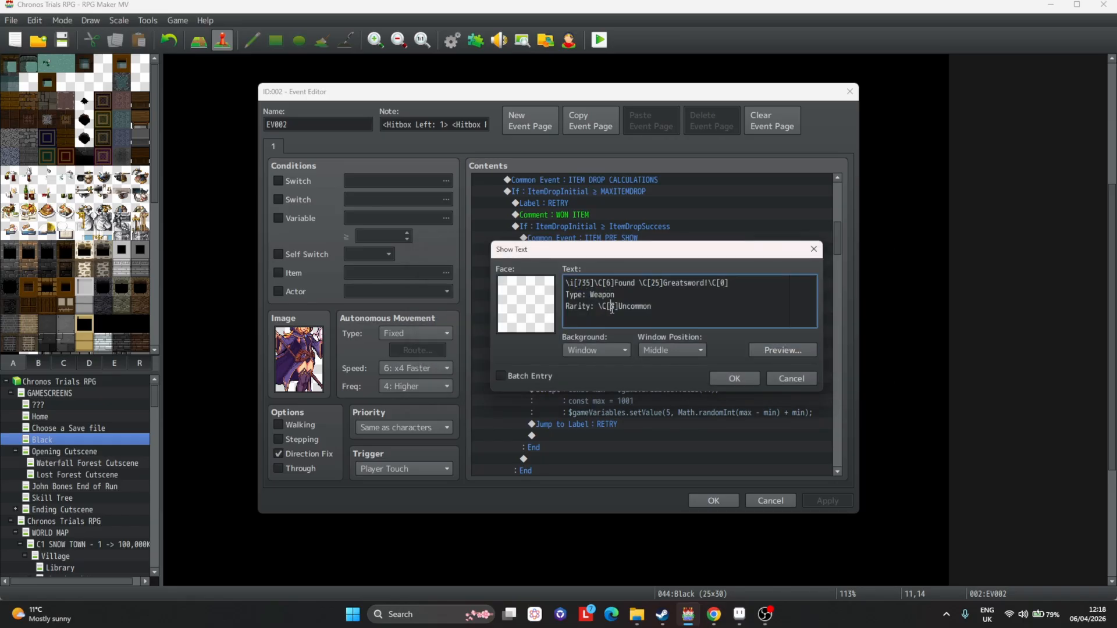
text(25)
click(774, 349)
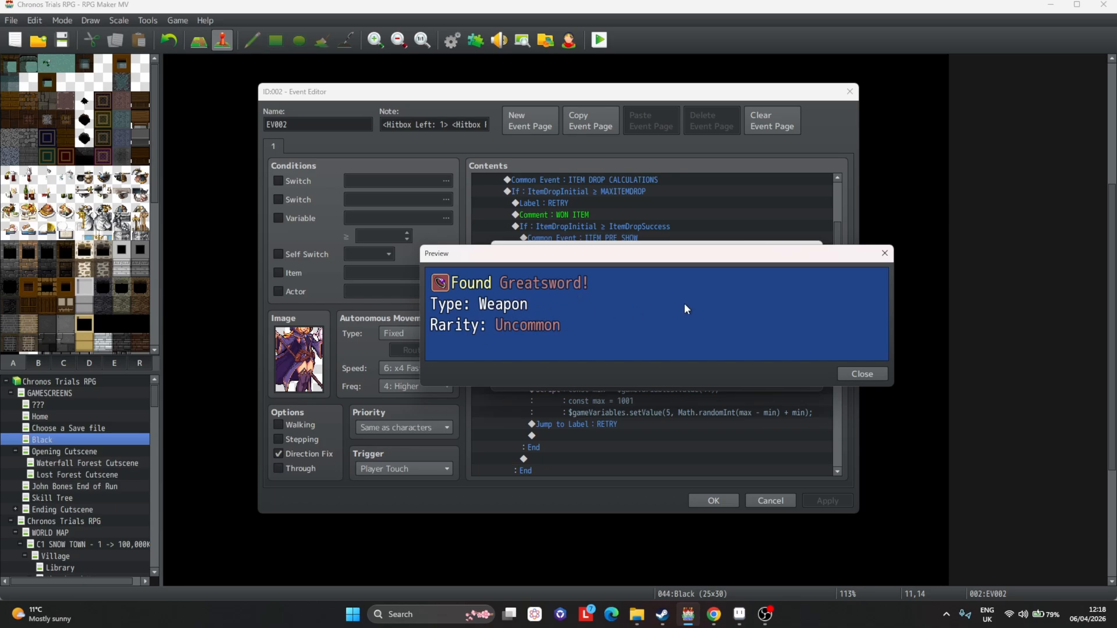
key(Escape)
Replace Greatsword in the message with Mark Accessory and preview it.
double_click(701, 283)
text(Mark Ac)
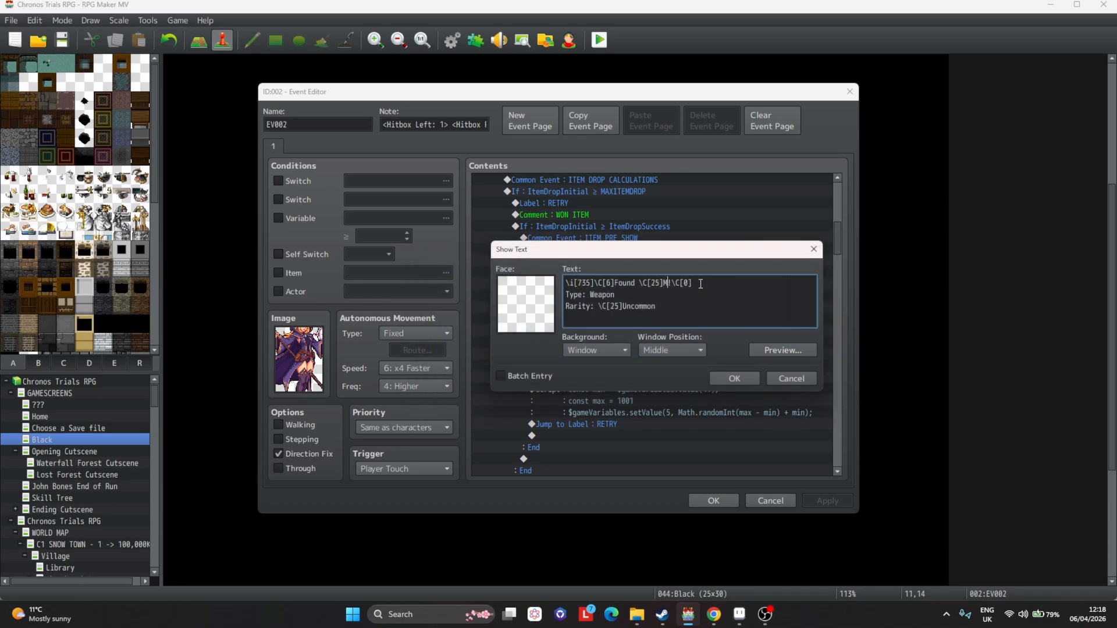
text(cessory)
click(763, 348)
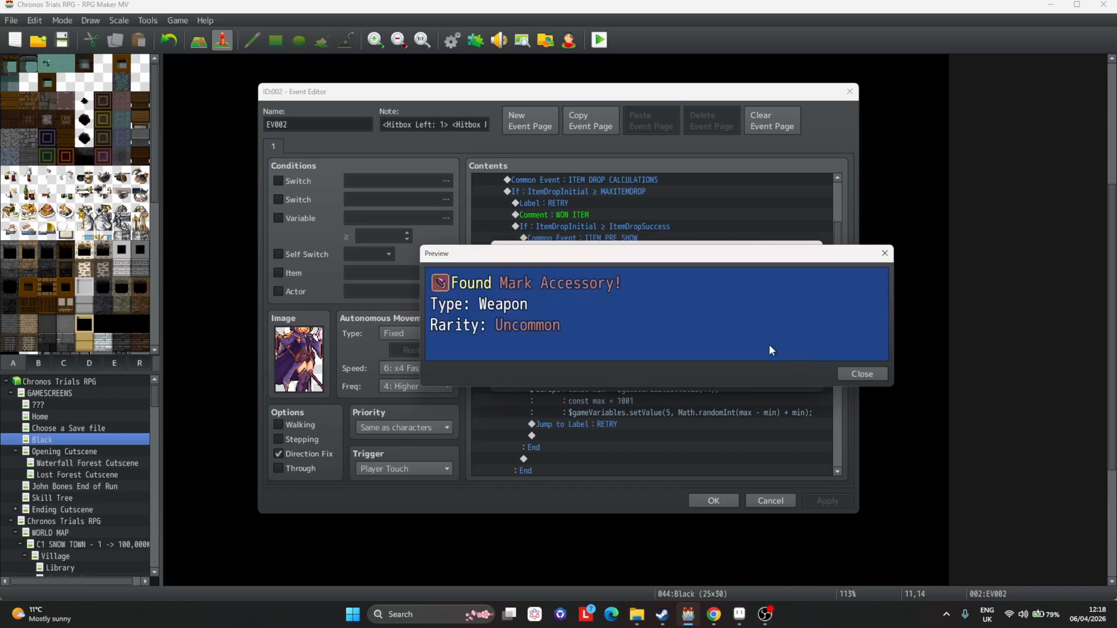
key(Escape)
Set the message's type to Accessory and rarity to Unique, confirm the text and apply.
double_click(602, 295)
text(Accessory)
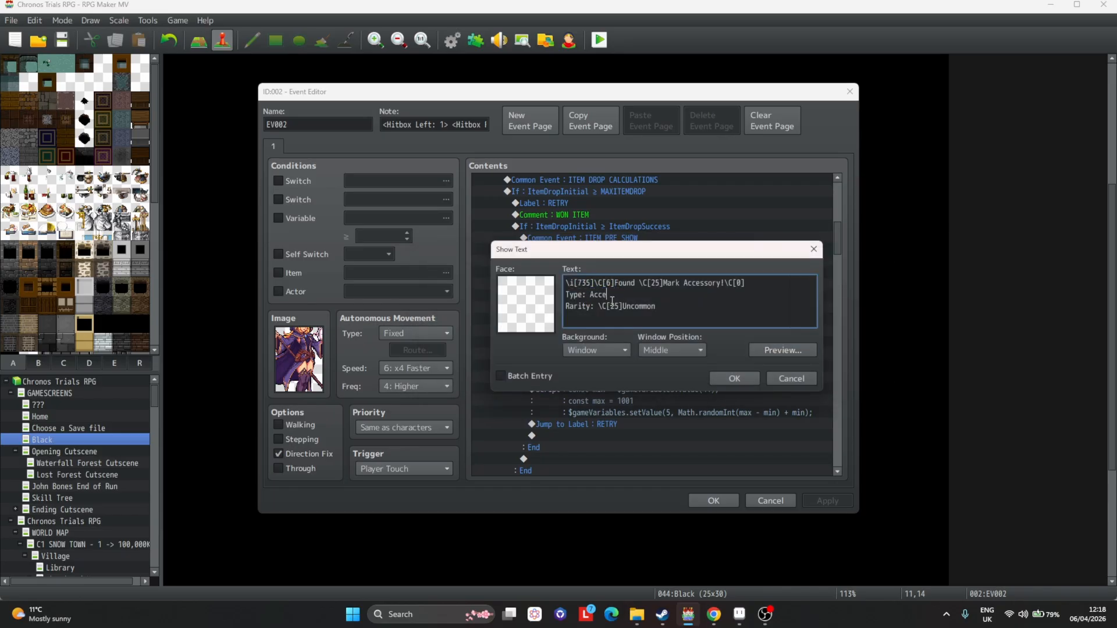
double_click(643, 306)
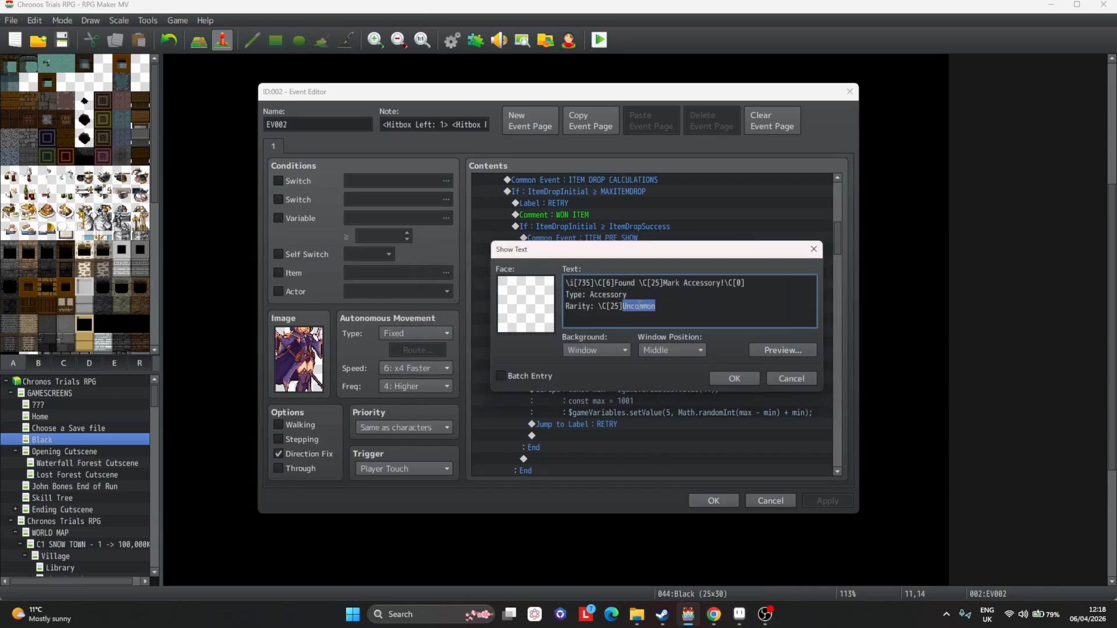
text(Unique)
click(778, 350)
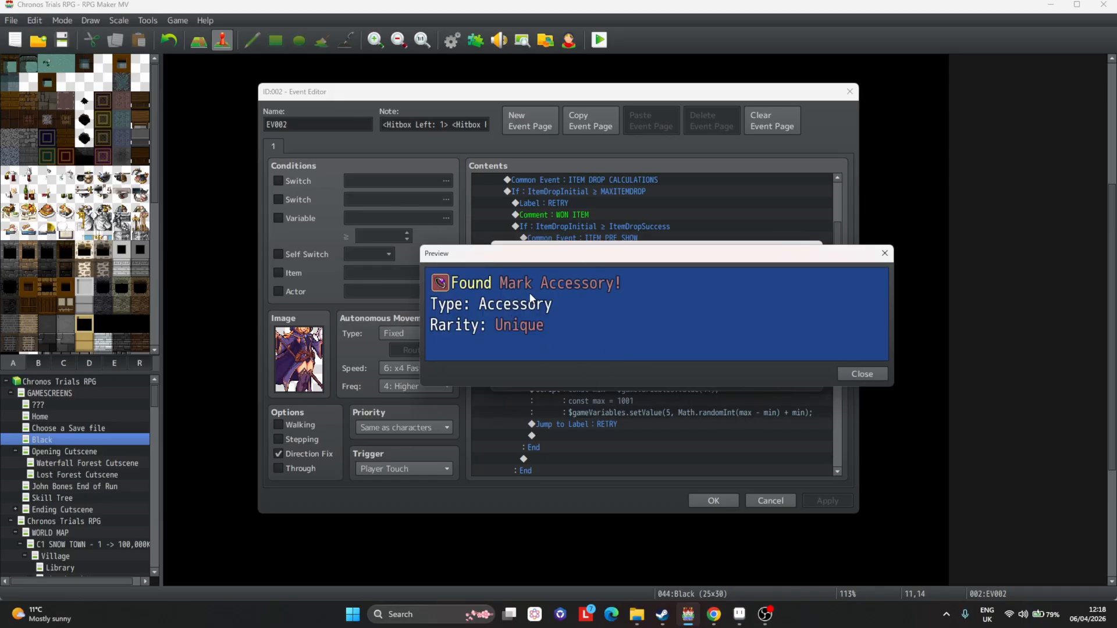
click(860, 373)
click(734, 379)
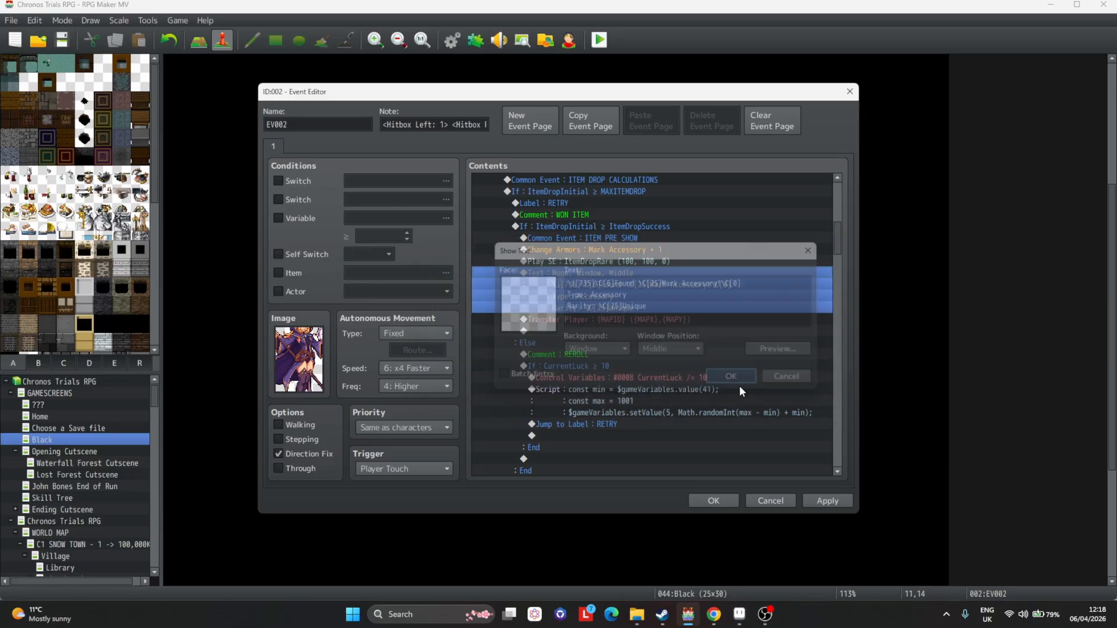
scroll(756, 406, down, 2)
click(826, 500)
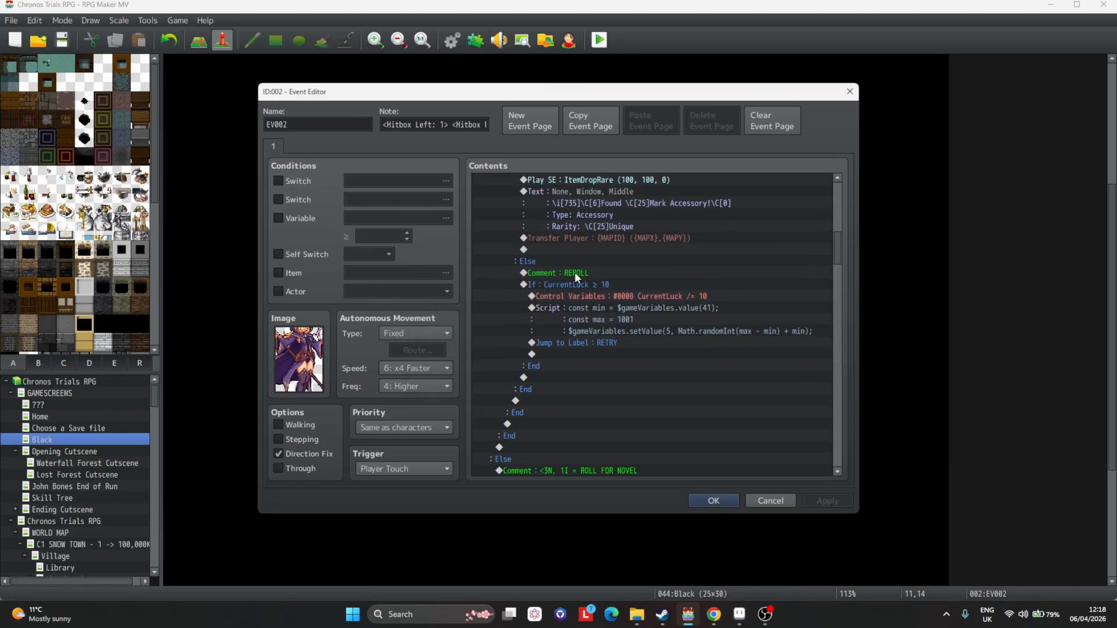
Examine the reroll branch and the novel-rolling Else branch that follows it.
click(551, 263)
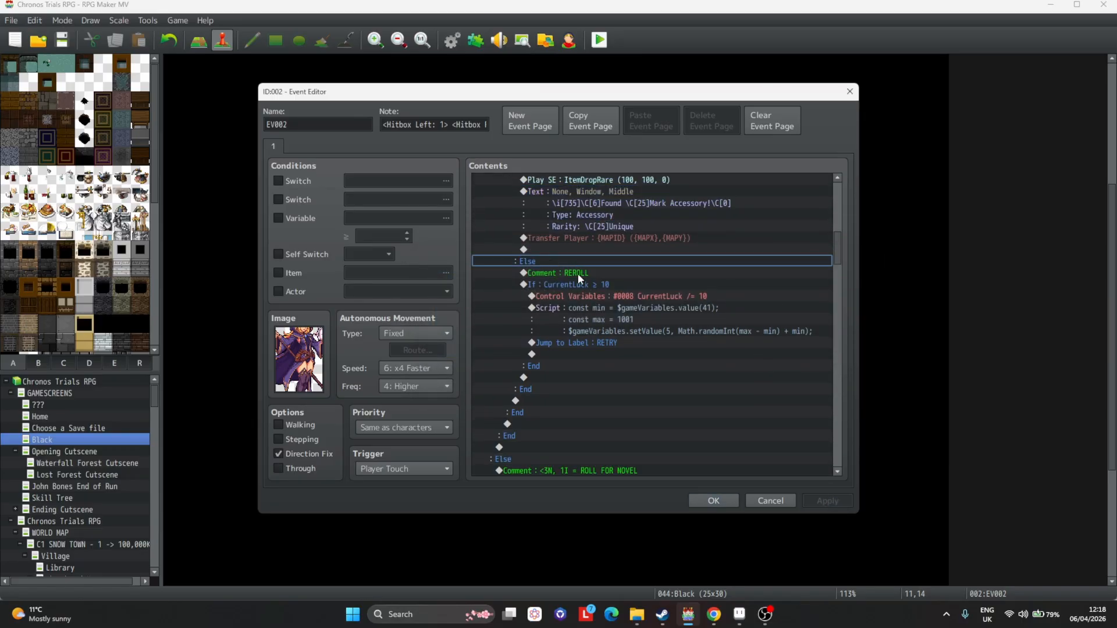
click(633, 285)
click(661, 324)
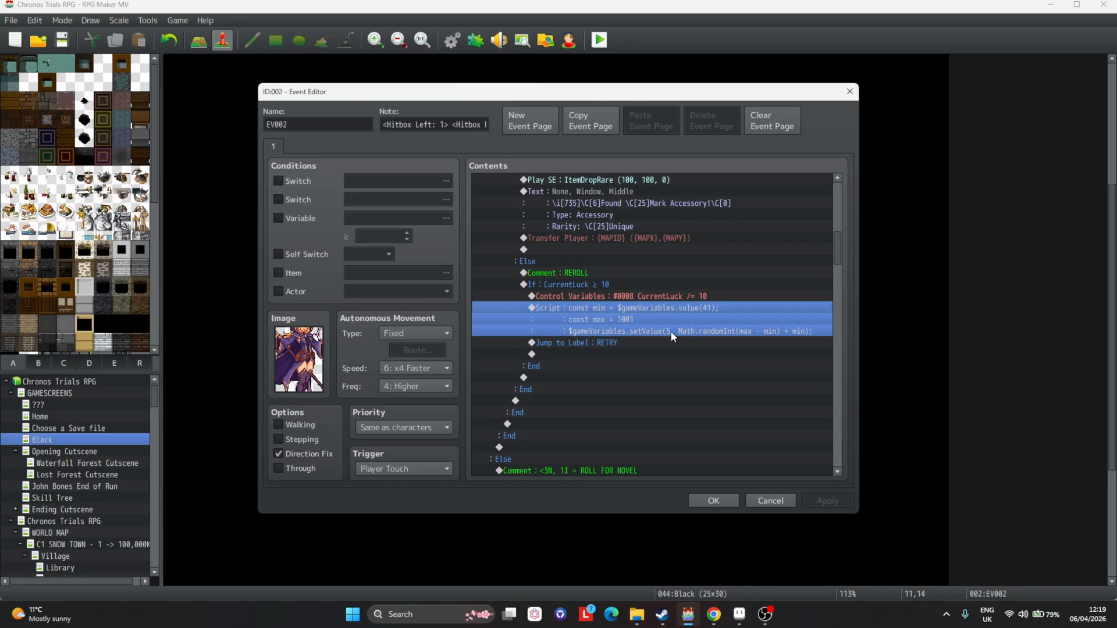
click(787, 330)
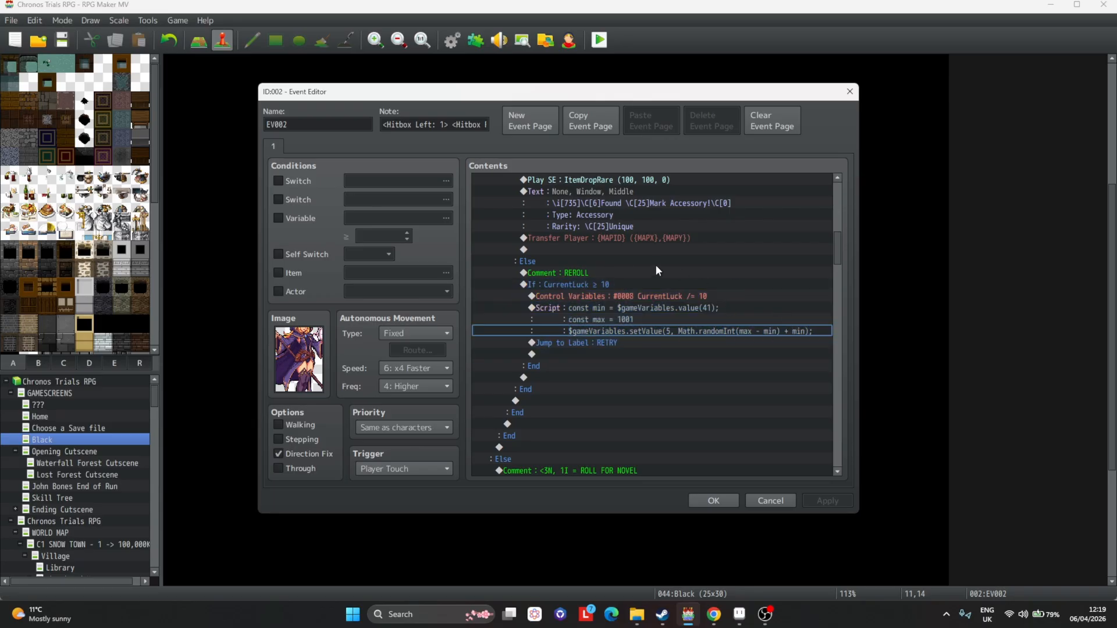
scroll(652, 276, down, 5)
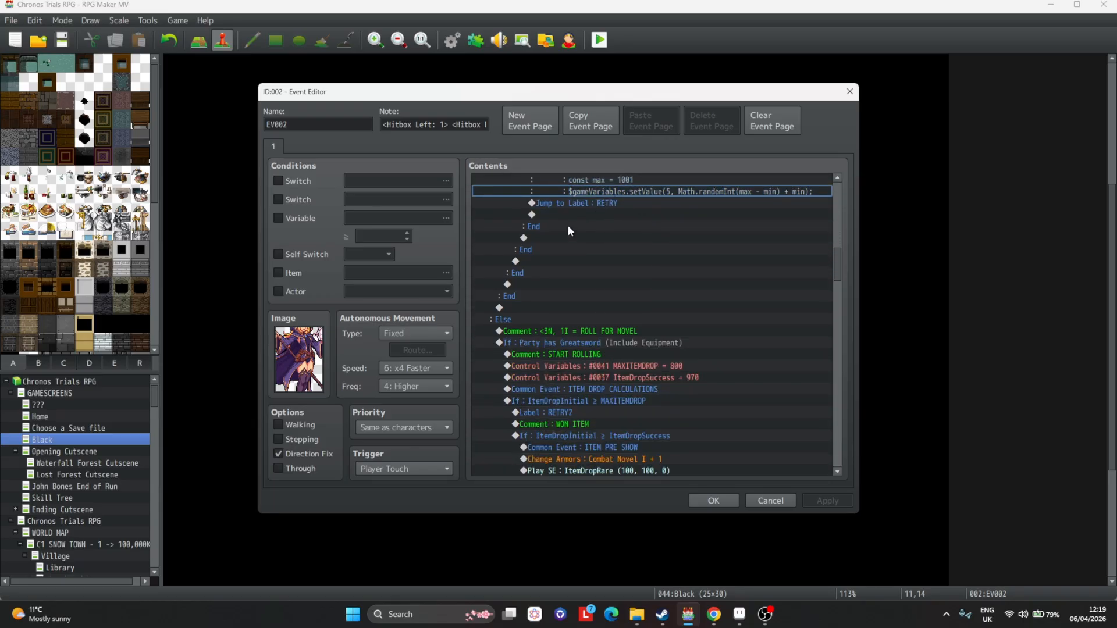
scroll(526, 226, down, 3)
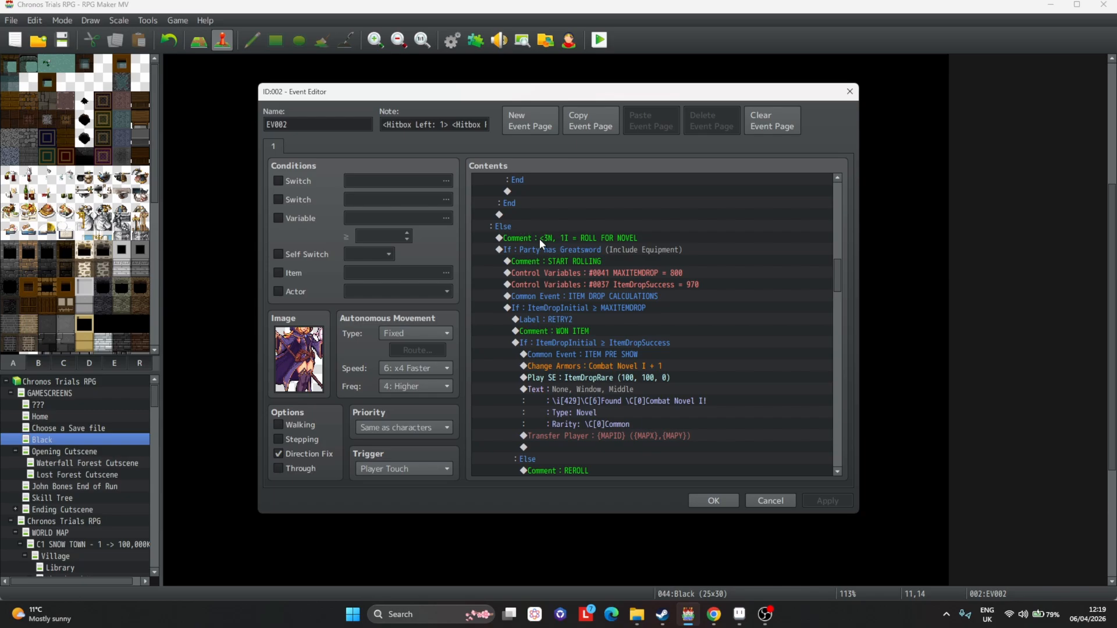
scroll(508, 238, up, 8)
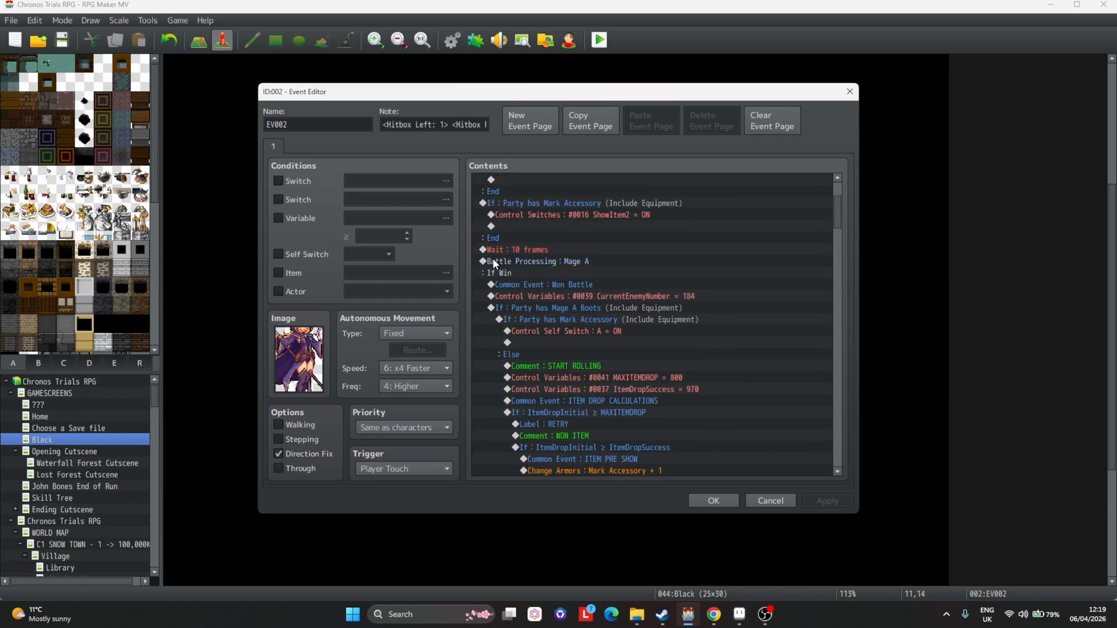
click(501, 309)
scroll(498, 305, down, 7)
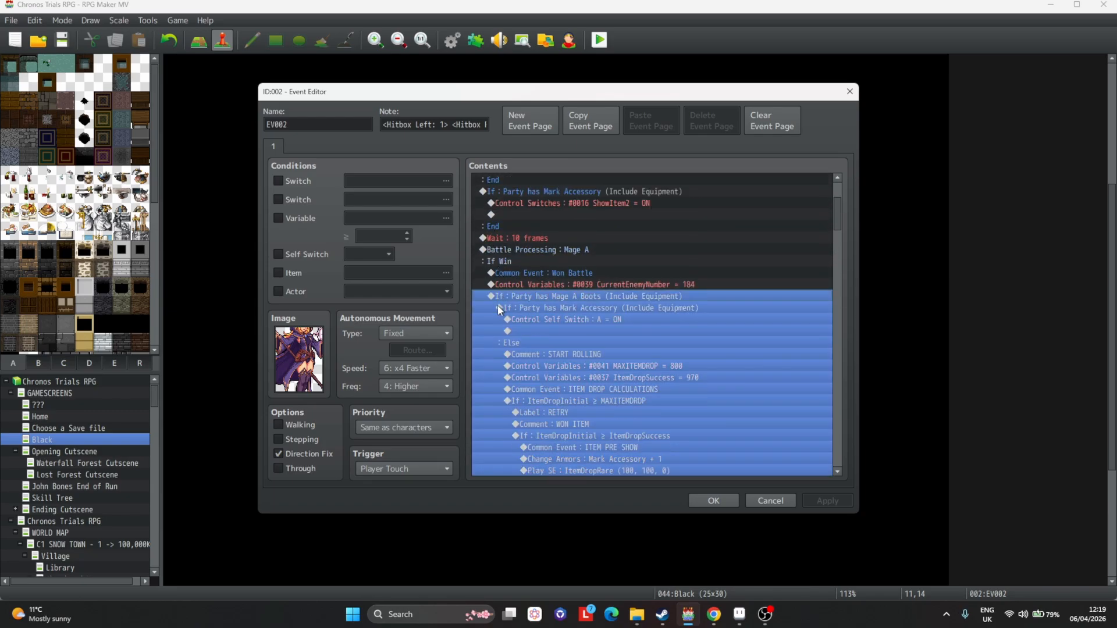
scroll(493, 303, down, 8)
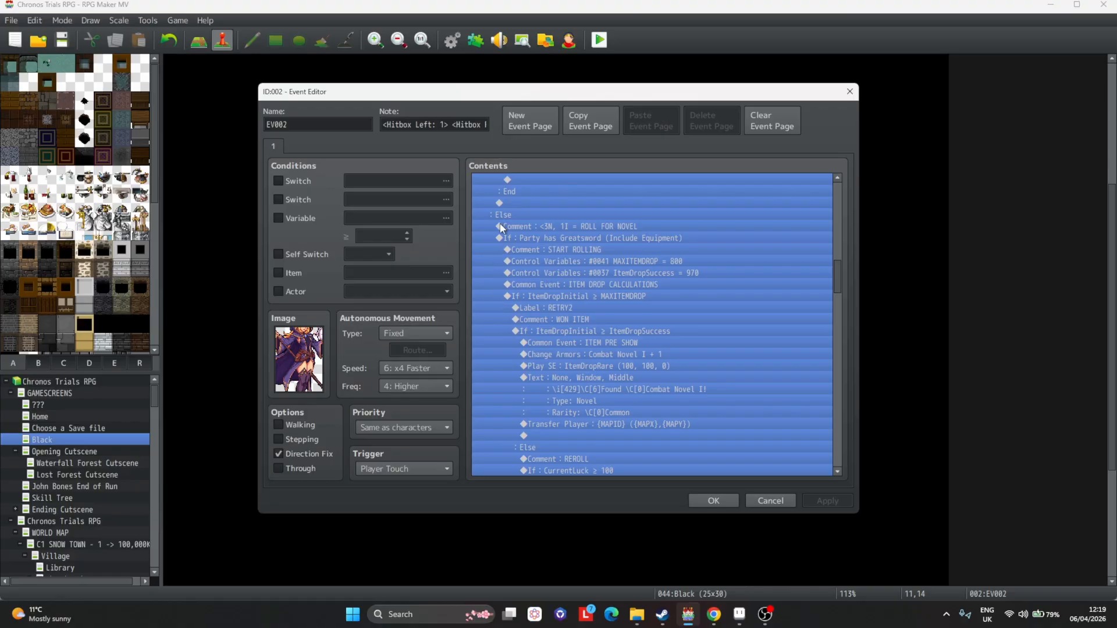
Delete the ROLL FOR NOVEL comment at the start of the Else branch.
click(508, 216)
click(525, 225)
key(Delete)
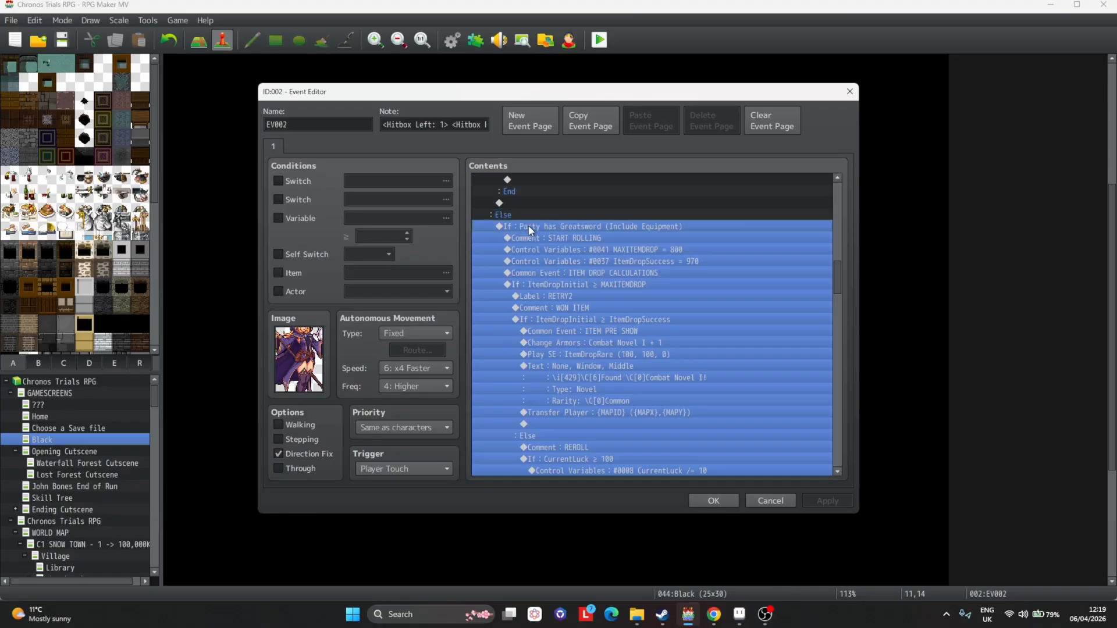
Change the Else branch's condition to check whether the party has the Mark Accessory, and apply.
double_click(525, 227)
click(551, 322)
click(627, 322)
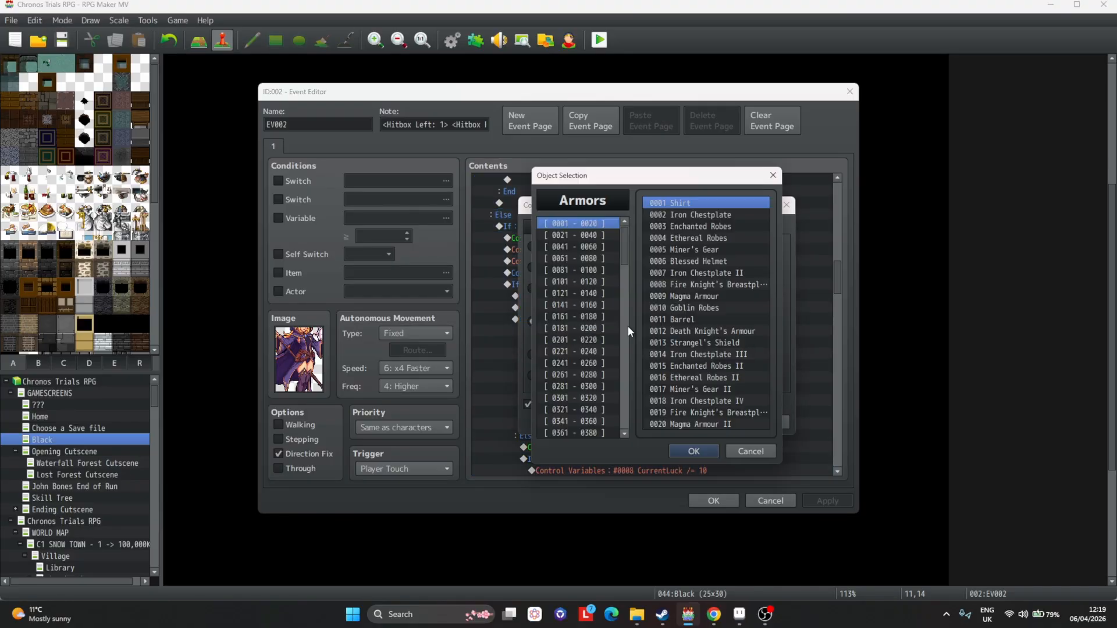
key(ctrl+f)
text(mark)
key(Return)
key(Escape)
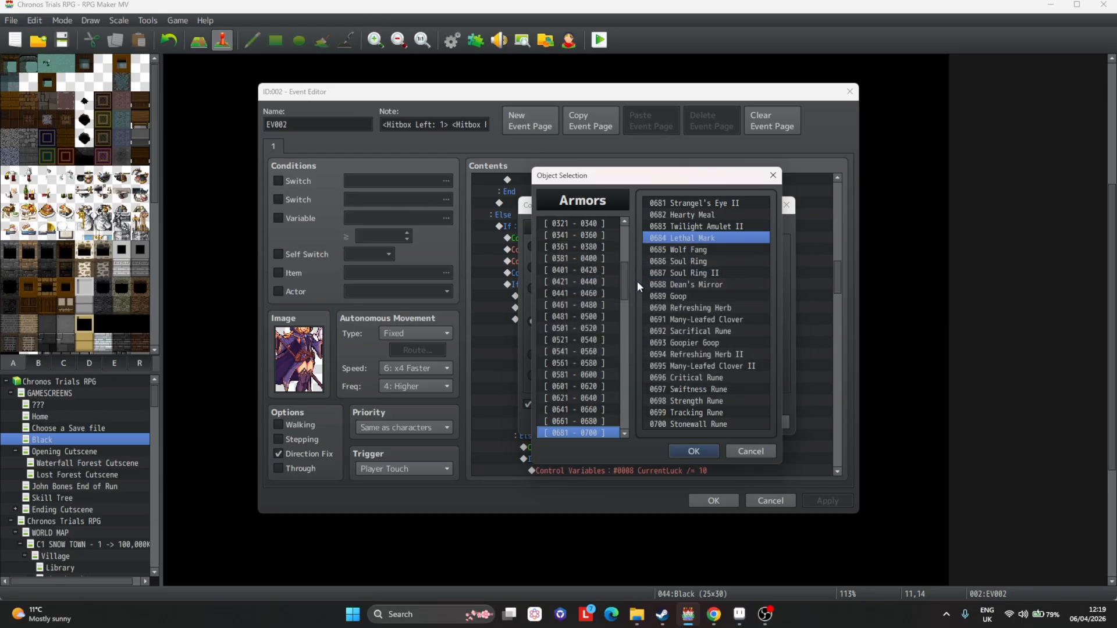
key(ctrl+f)
text(mark ac)
key(Return)
key(Escape)
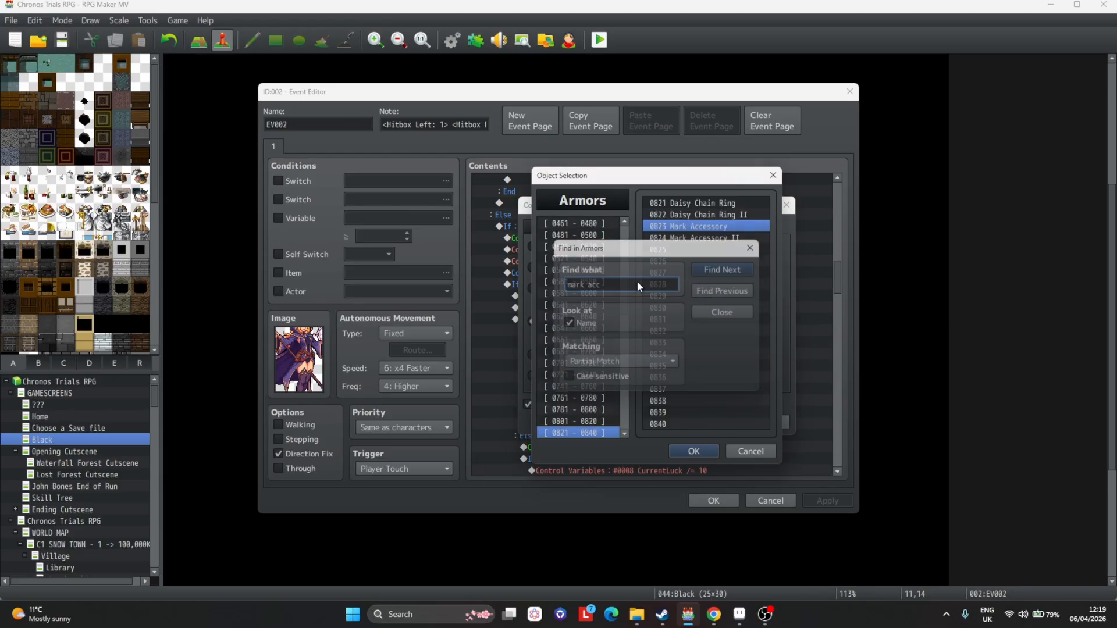
key(Return)
click(704, 422)
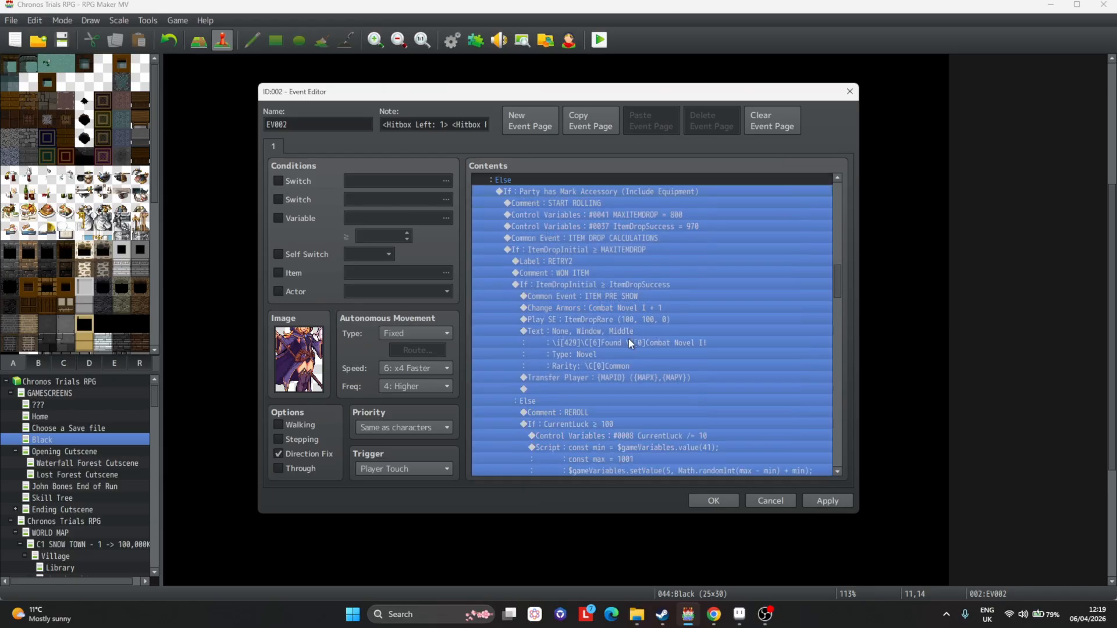
click(827, 501)
Set MAXITEMDROP to 850 and ItemDropSuccess to 975 in the Mark Accessory branch.
scroll(672, 264, up, 2)
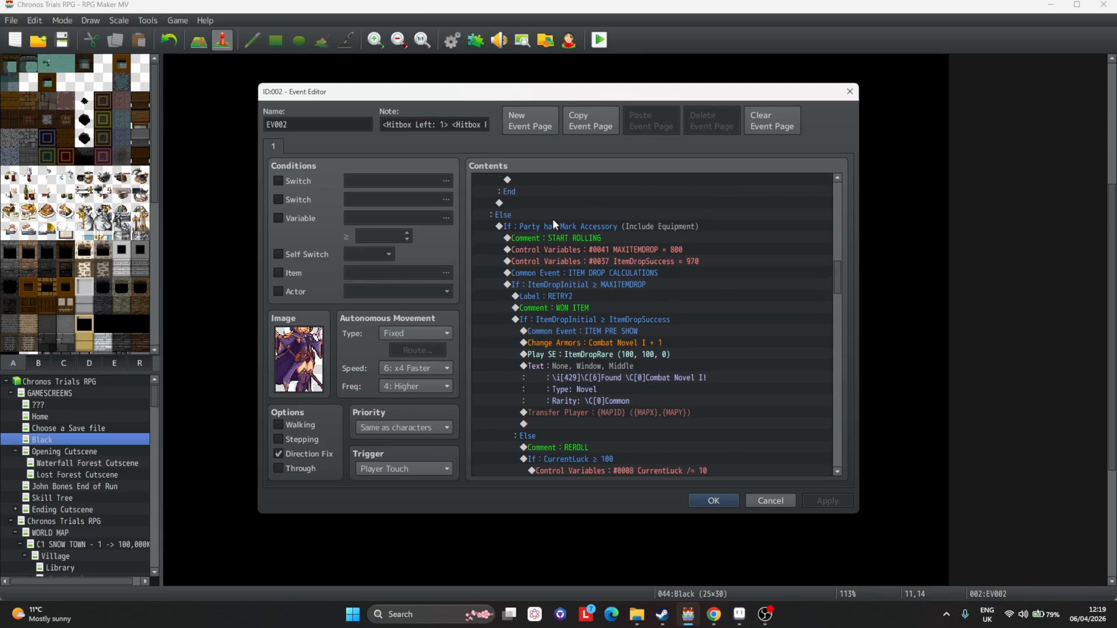
double_click(605, 250)
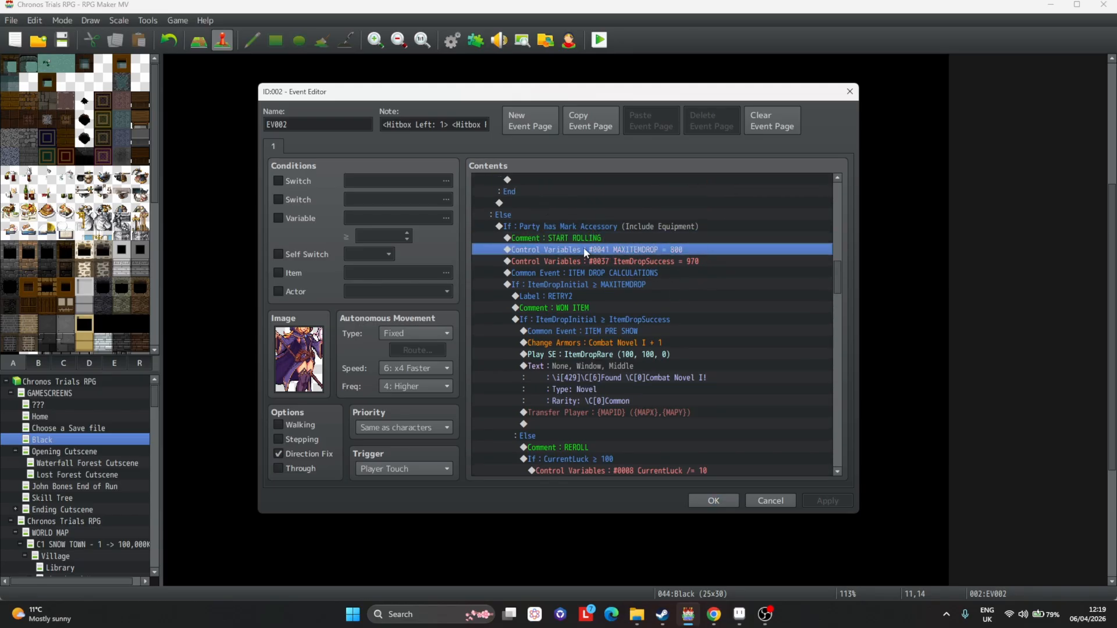
double_click(616, 331)
text(850)
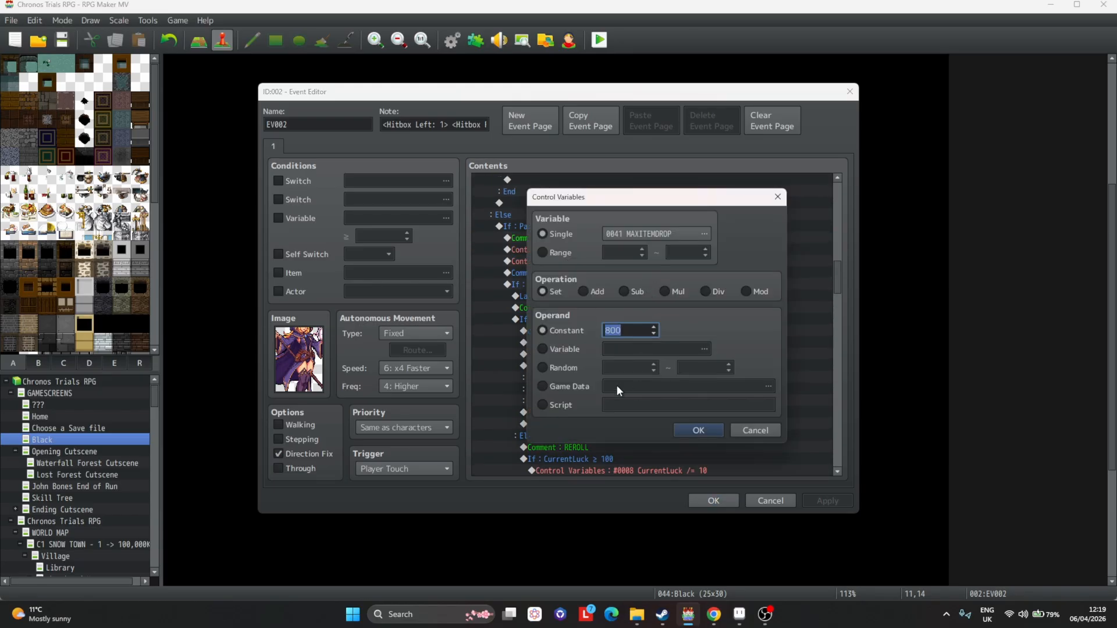
key(Return)
key(Down)
key(Return)
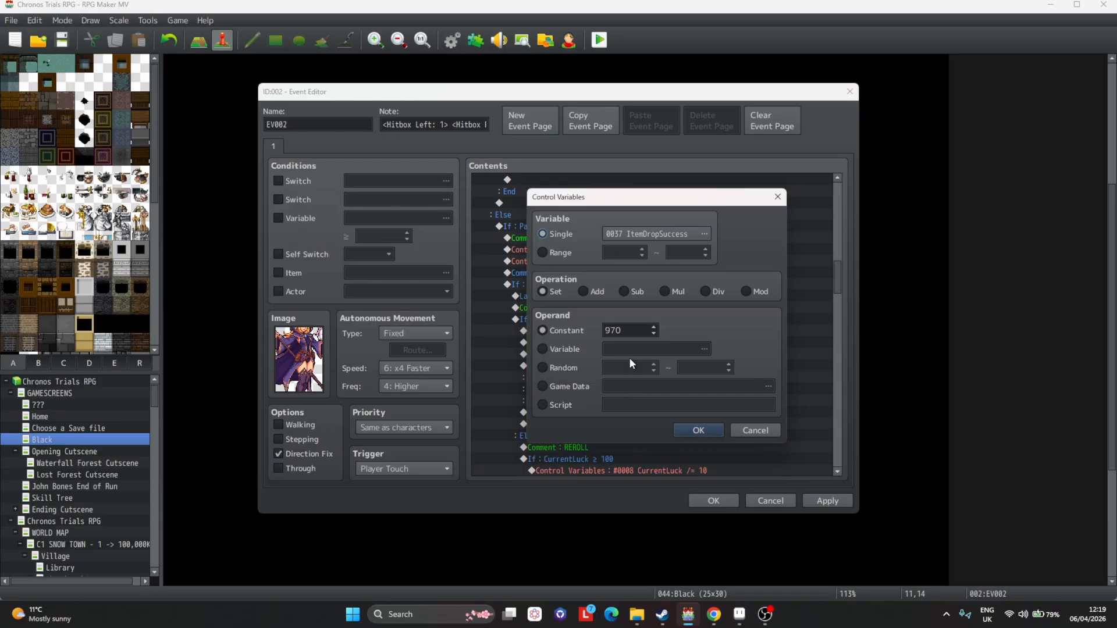
double_click(640, 330)
text(975)
key(Return)
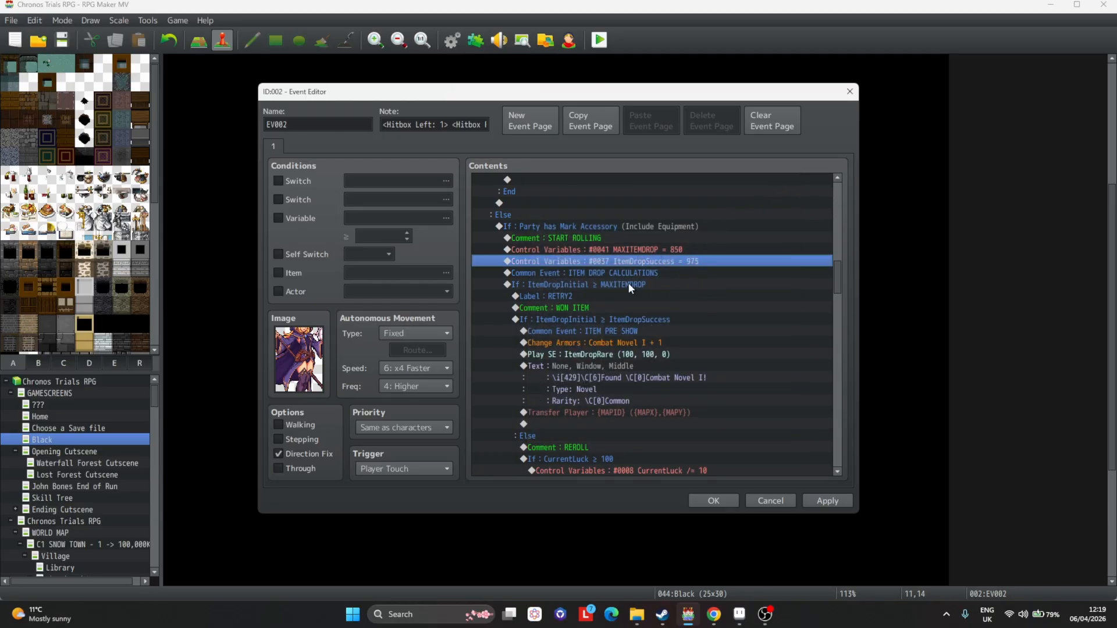
Change the awarded armor in this branch from Combat Novel I to Mage A Boots.
scroll(620, 287, down, 3)
click(631, 228)
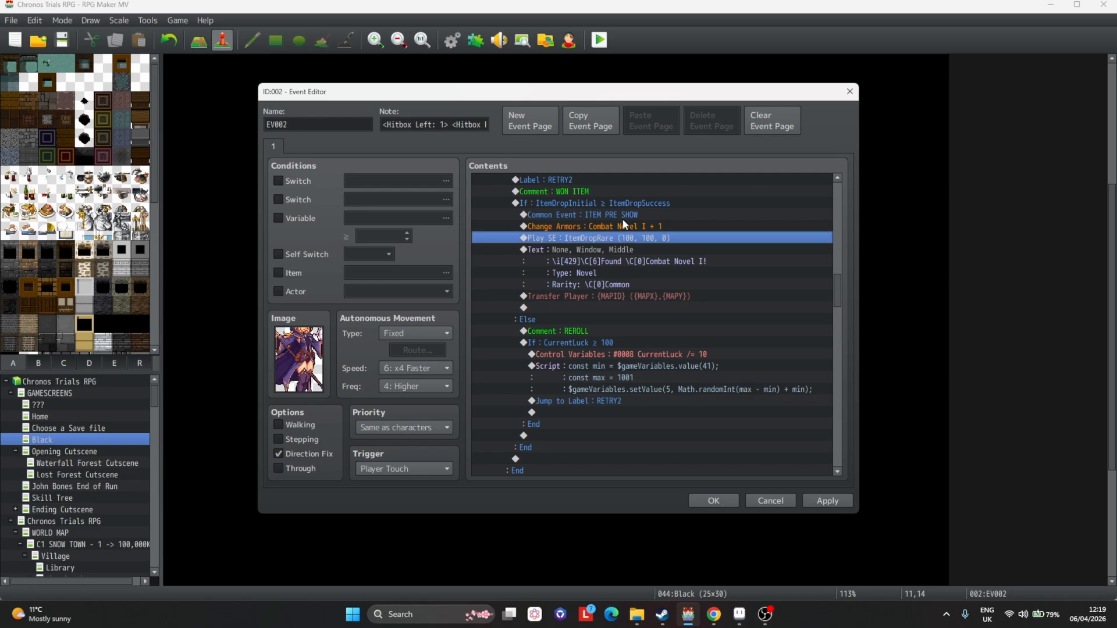
double_click(632, 228)
click(642, 284)
key(ctrl+f)
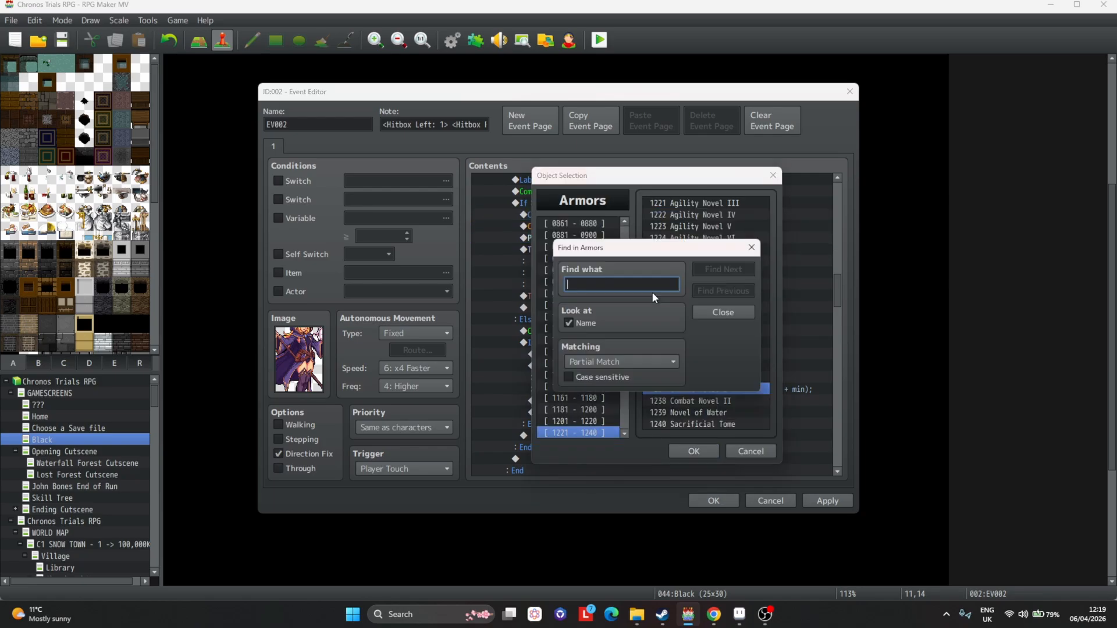
text(mage a)
key(Return)
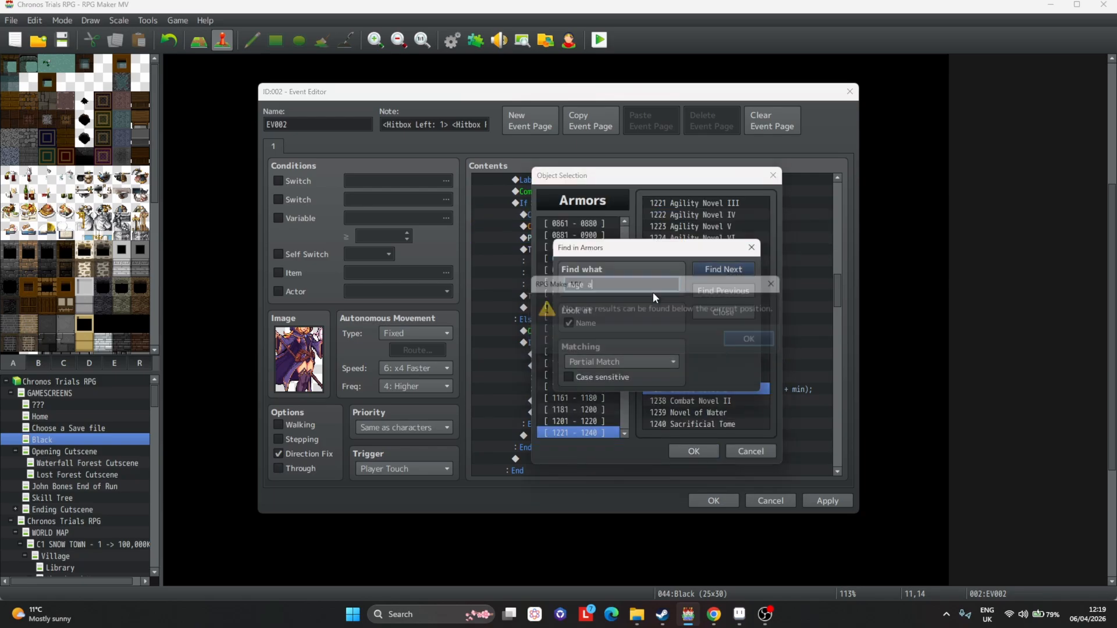
key(Return)
click(719, 291)
double_click(705, 400)
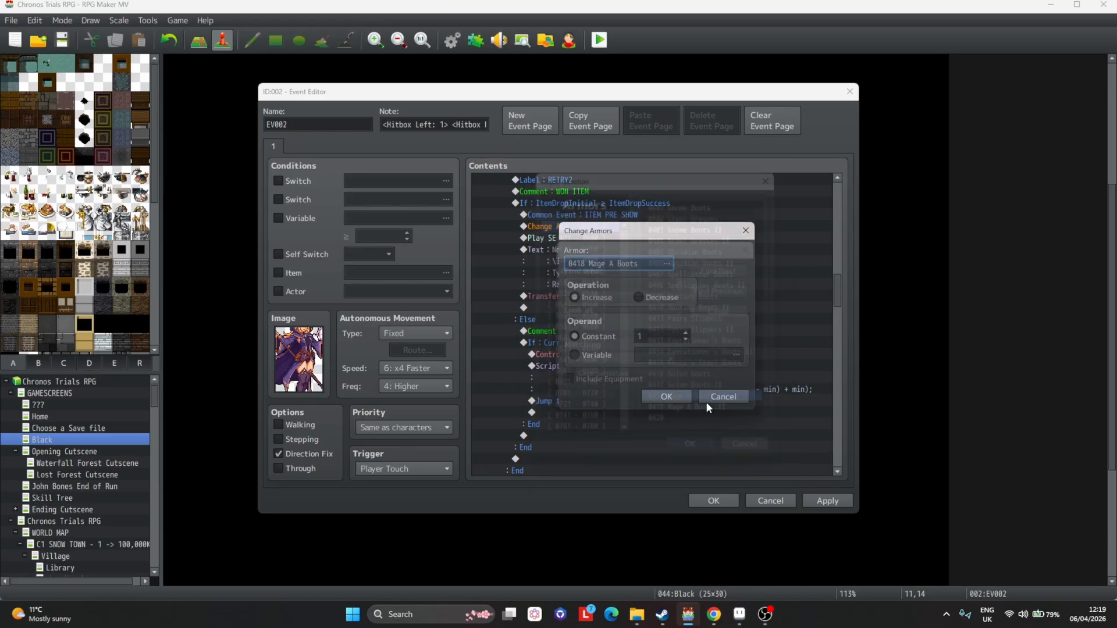
click(664, 387)
Set the found-item message's icon to 733 and preview it with name colour 17.
click(611, 237)
double_click(613, 249)
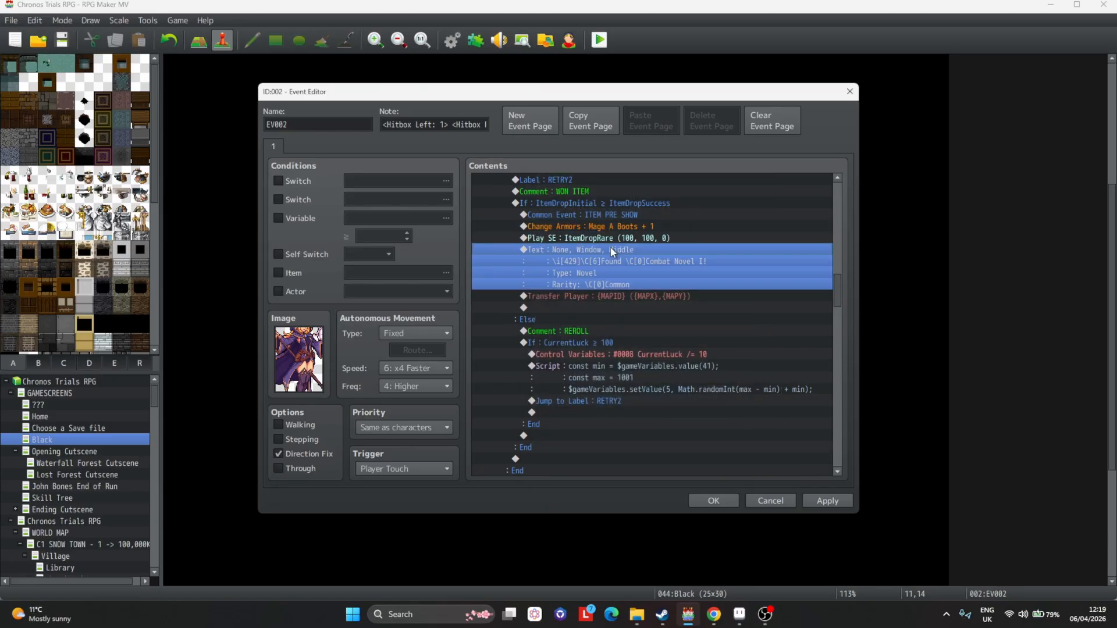
double_click(585, 283)
text(7)
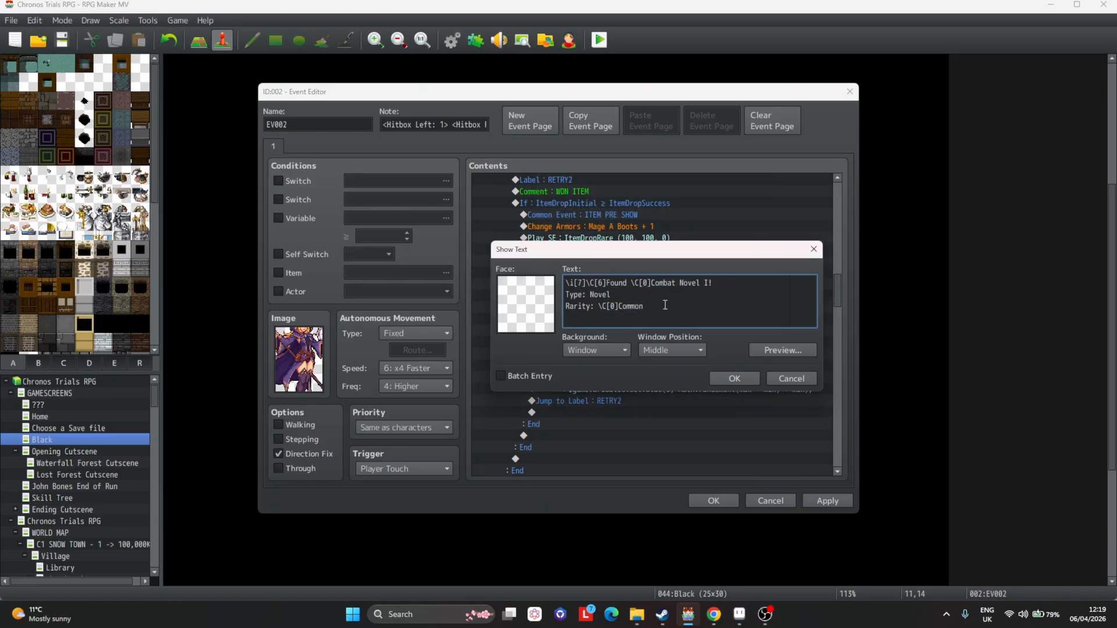
click(783, 351)
key(Escape)
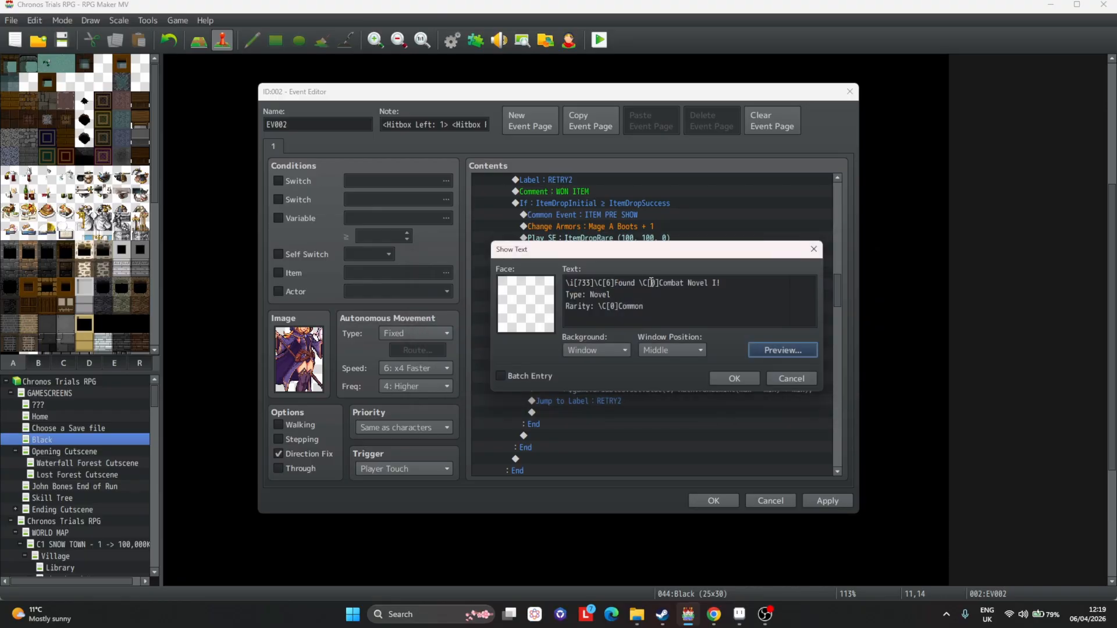
double_click(652, 283)
text(17)
click(754, 349)
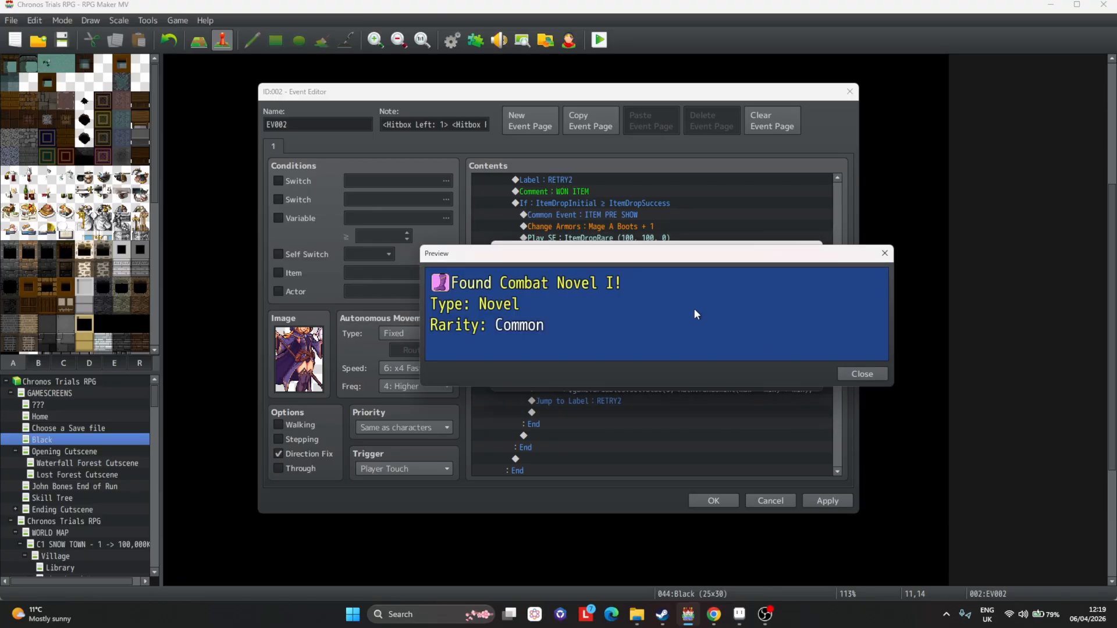
key(Escape)
Set the item name and rarity colours to 27, reset the colour after the name, and preview.
double_click(655, 284)
text(27)
double_click(614, 307)
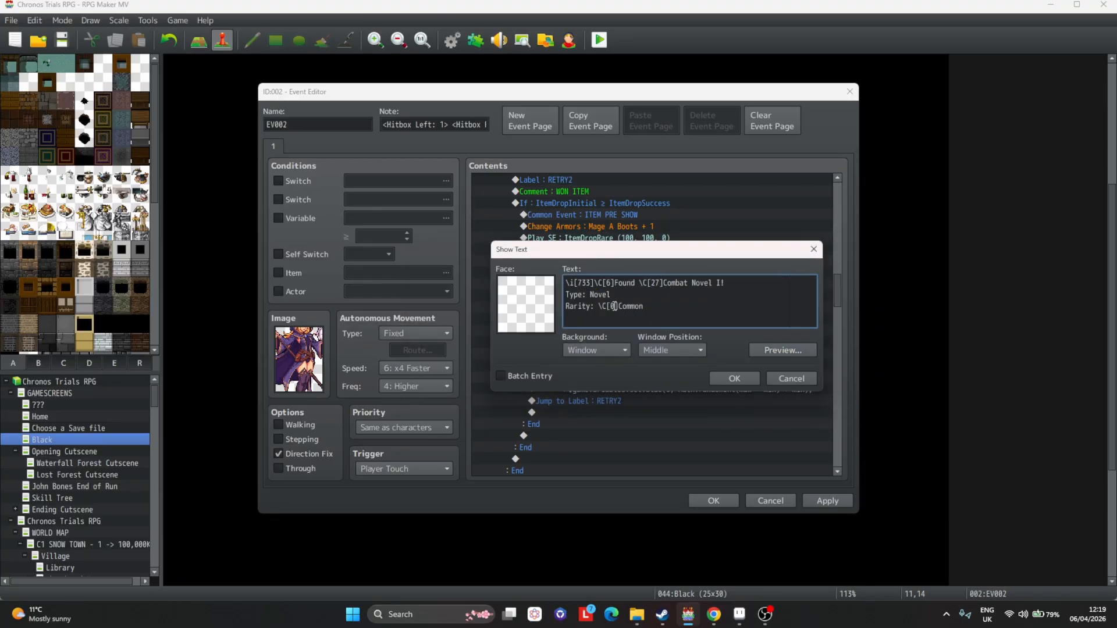
text(27)
click(745, 283)
text(\C[0])
key(Return)
click(792, 351)
click(659, 310)
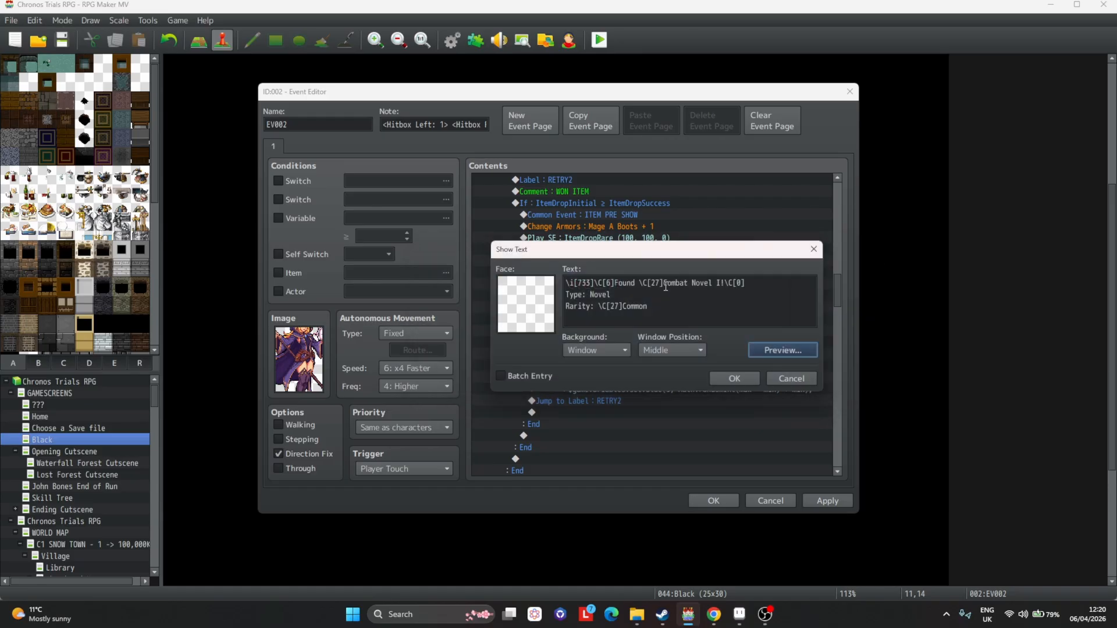
Rewrite the message as Mage A Boots, type Boots, rarity Epic, preview it, confirm and apply.
drag(664, 283, 720, 284)
text(Mage A Boo)
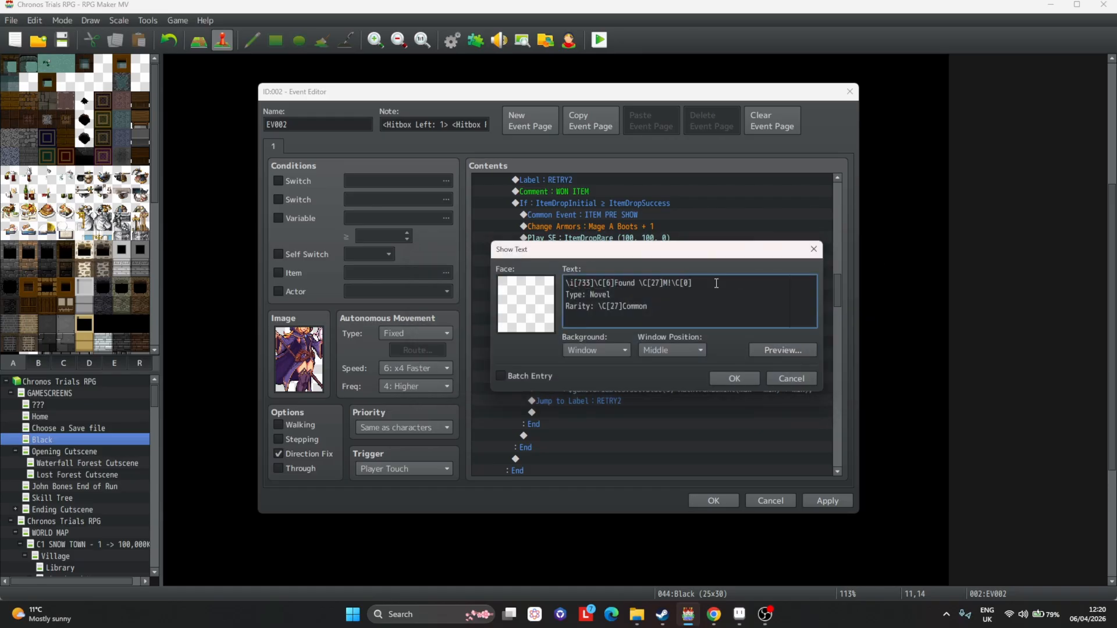
text(ts)
double_click(602, 295)
text(Boots)
double_click(635, 306)
text(Epic)
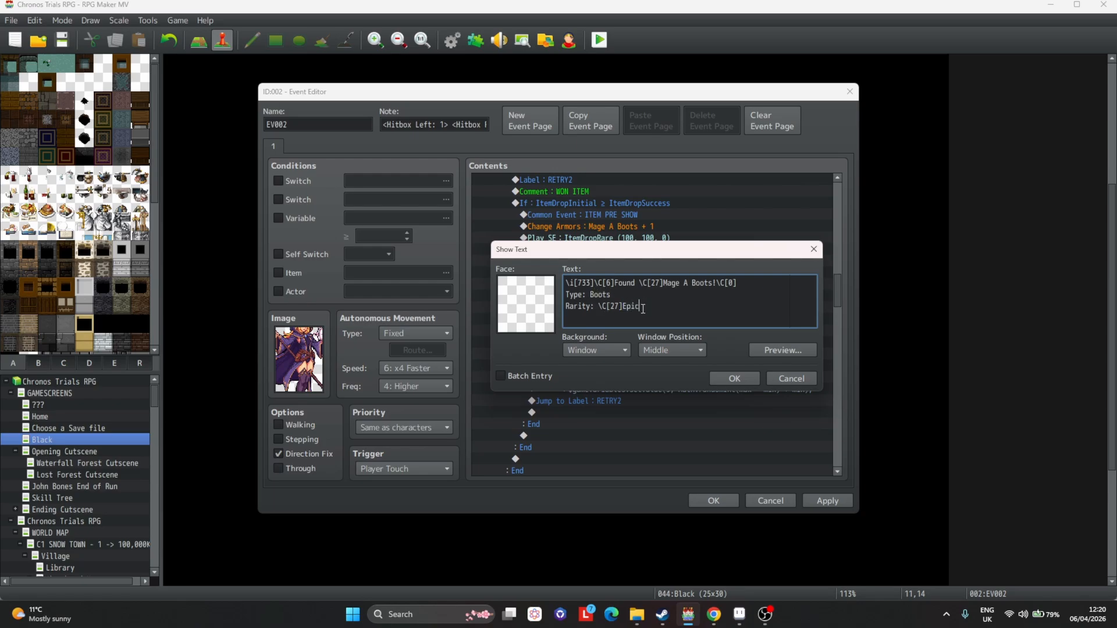
click(783, 350)
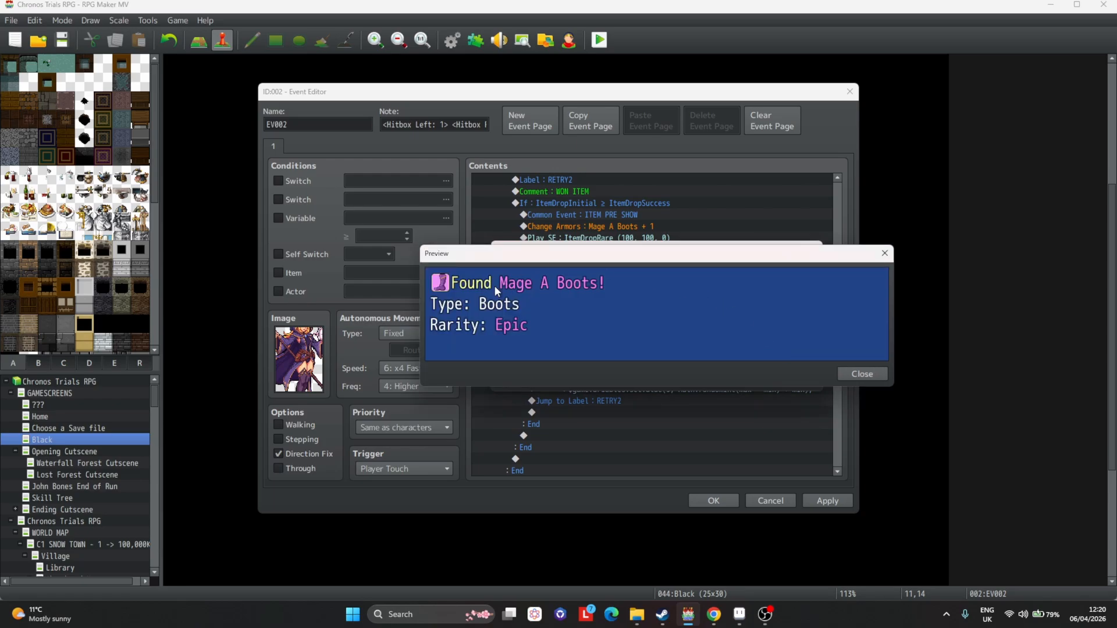
click(752, 350)
click(759, 378)
click(820, 499)
Set the CurrentLuck threshold of the Mark Accessory reroll condition to 10000.
scroll(616, 303, down, 2)
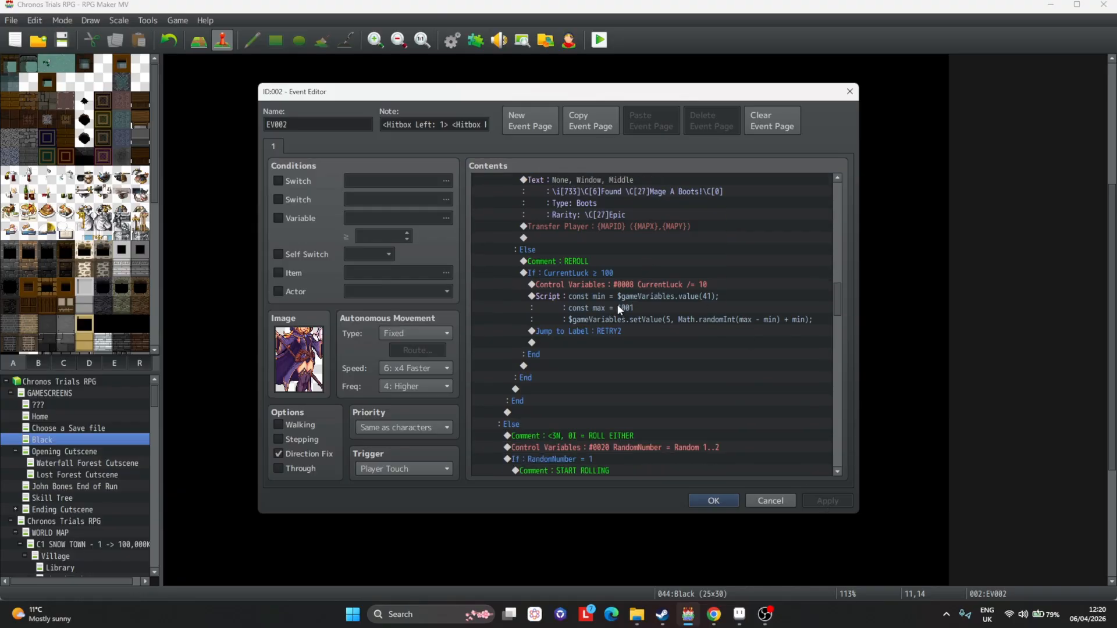
click(576, 273)
scroll(643, 281, up, 10)
scroll(643, 283, up, 1)
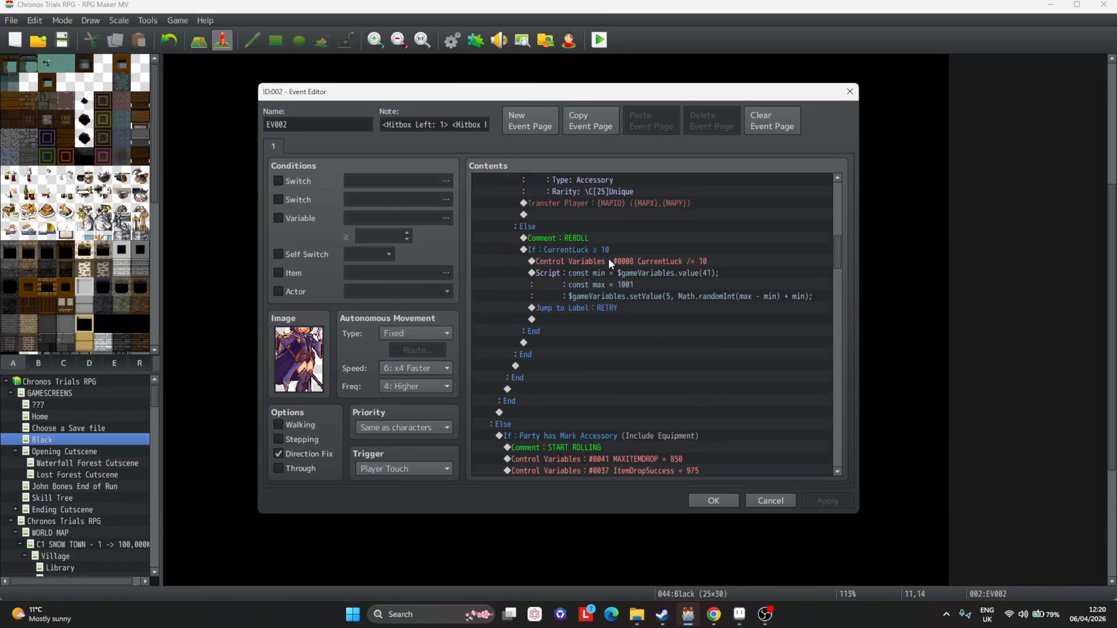
double_click(607, 251)
double_click(673, 287)
text(1000)
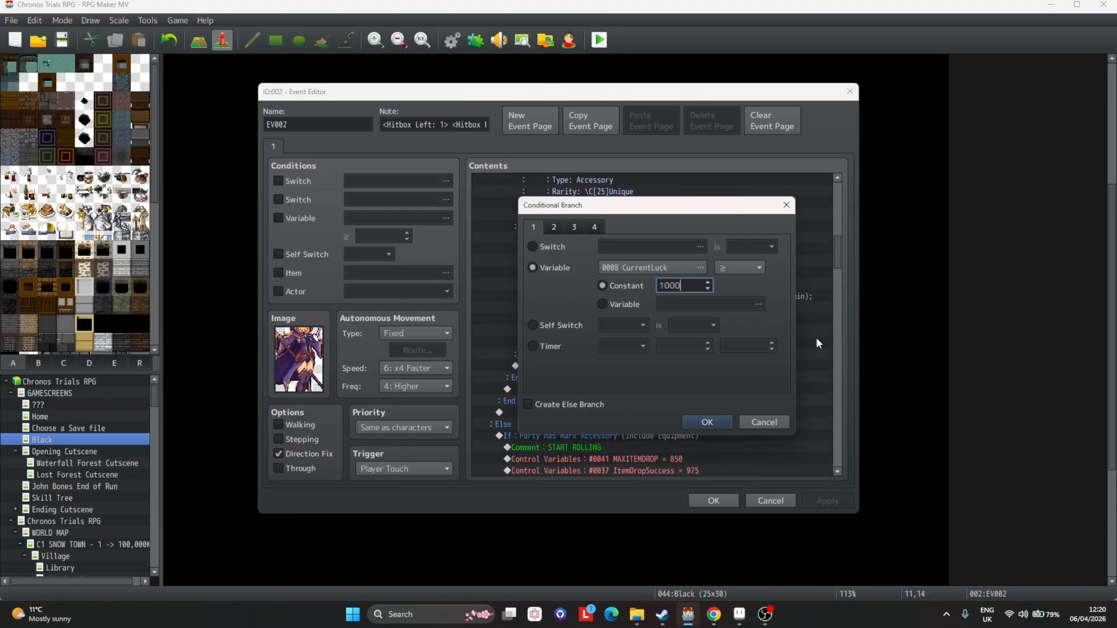
key(Return)
scroll(649, 245, down, 1)
double_click(646, 241)
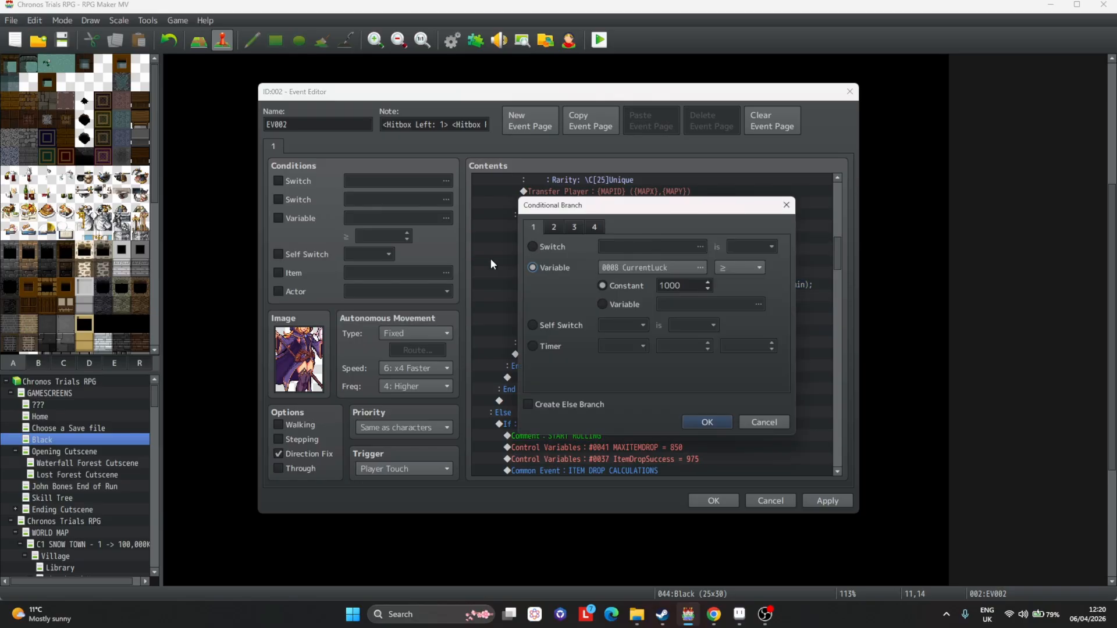
click(705, 422)
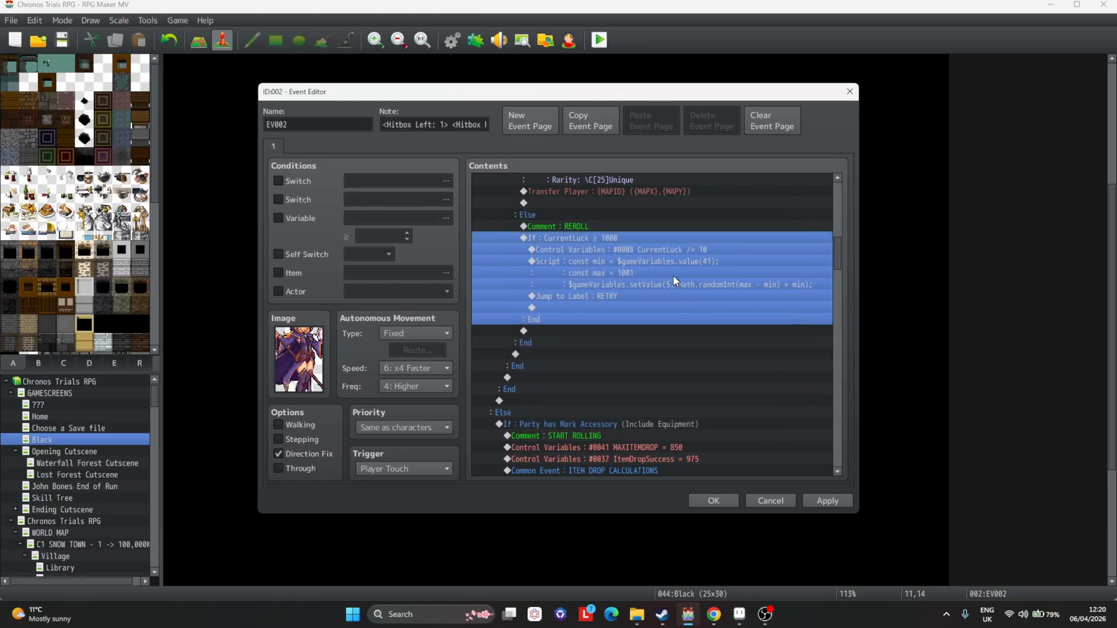
key(space)
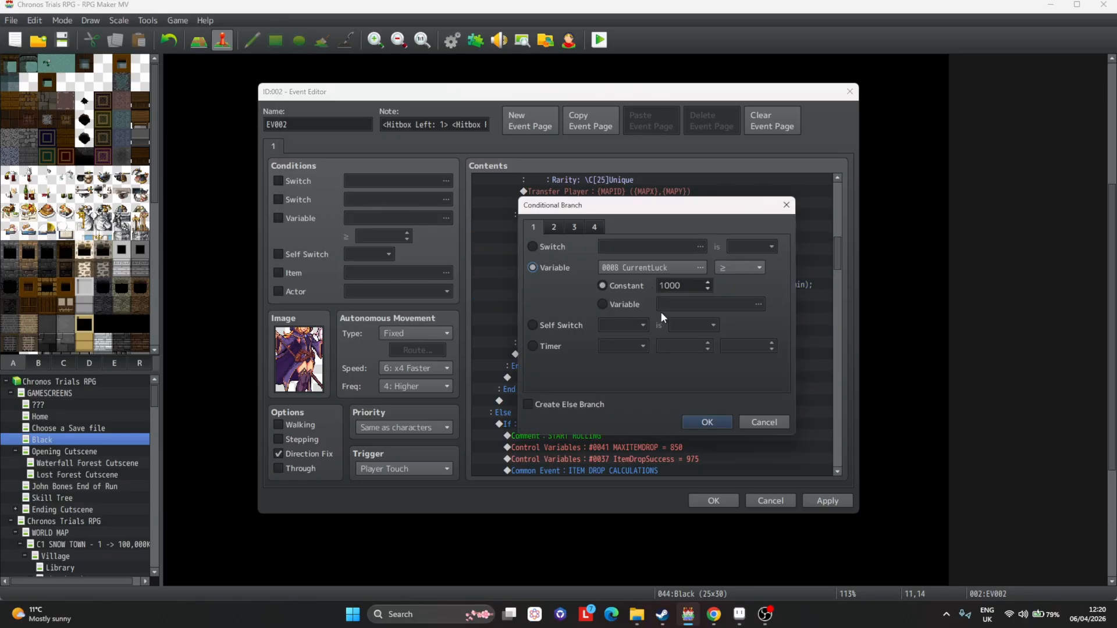
double_click(696, 286)
text(0)
key(Return)
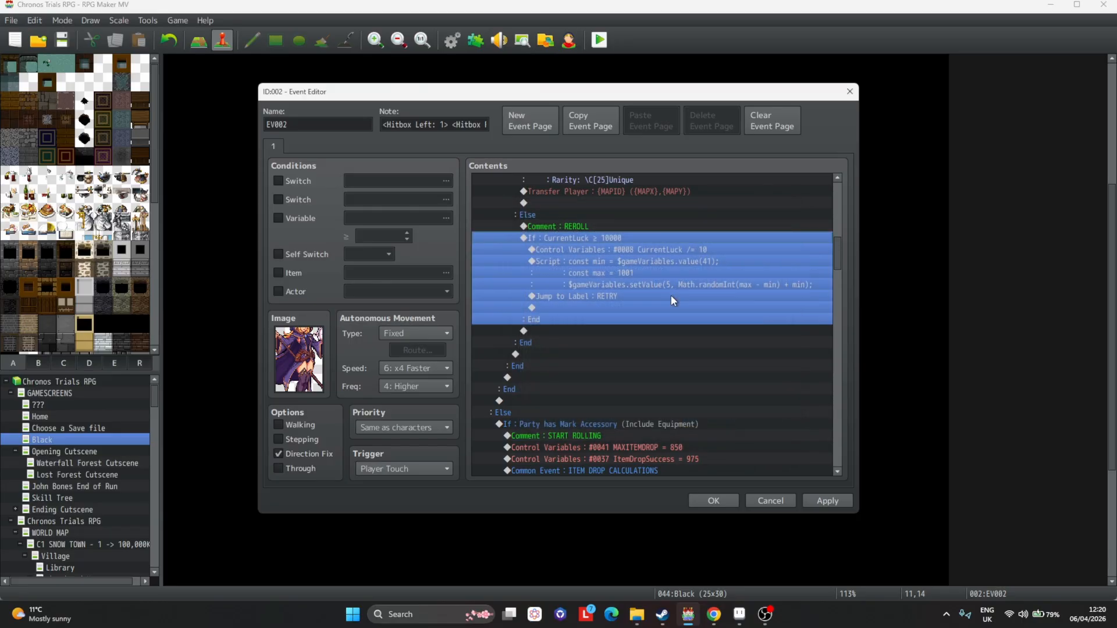
Set the Mage A Boots reroll condition's CurrentLuck threshold to 10000 and apply.
scroll(657, 361, up, 5)
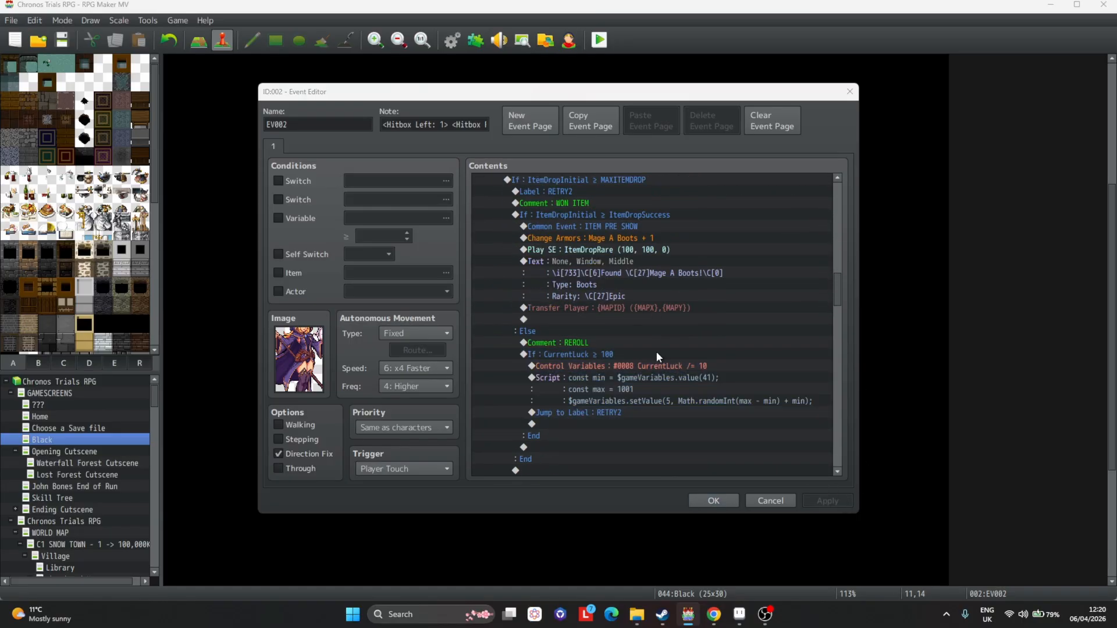
double_click(657, 352)
text(10000)
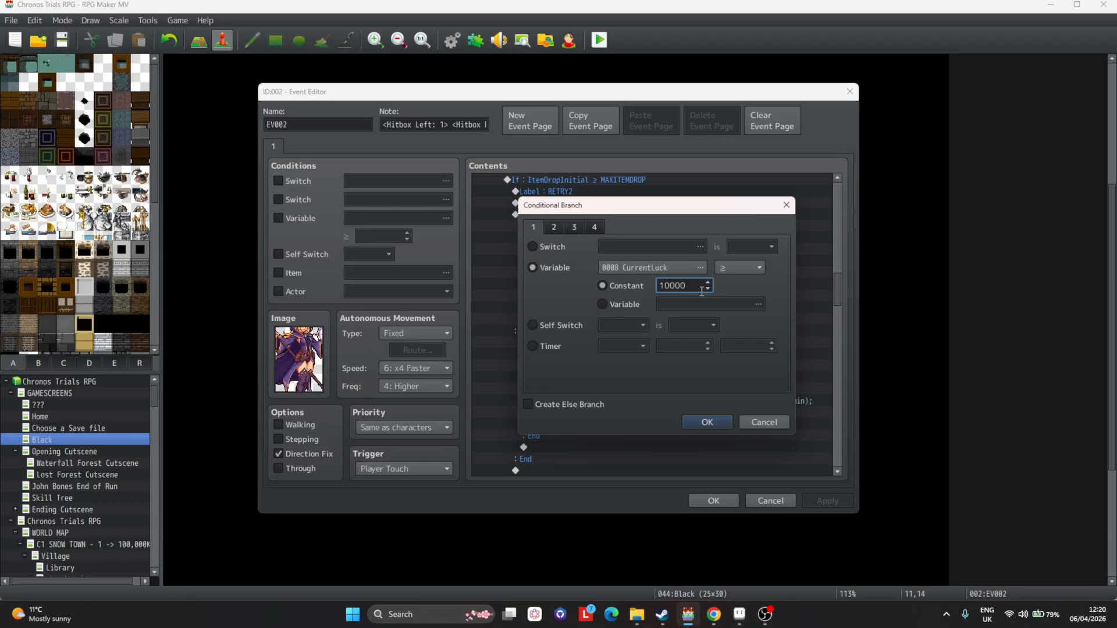
key(Return)
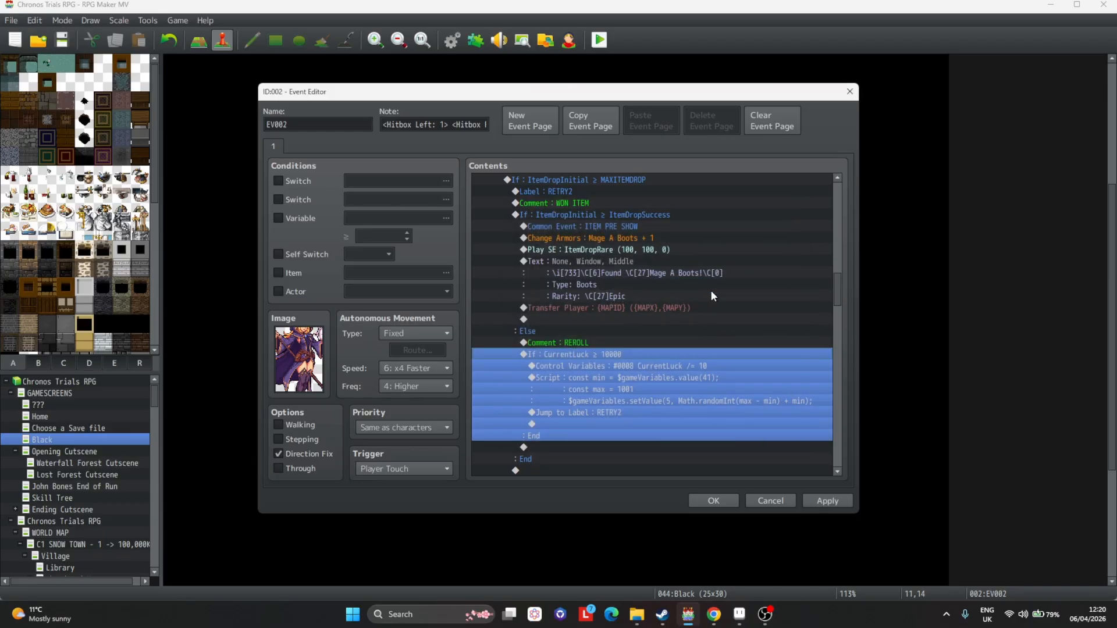
click(827, 501)
scroll(732, 337, up, 4)
scroll(640, 314, up, 6)
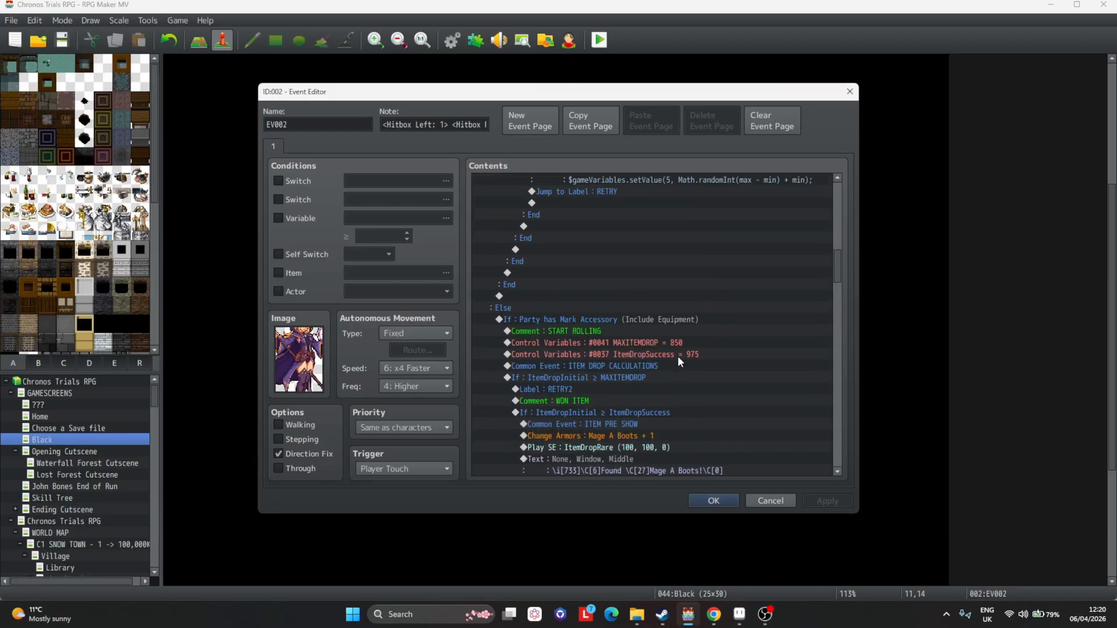
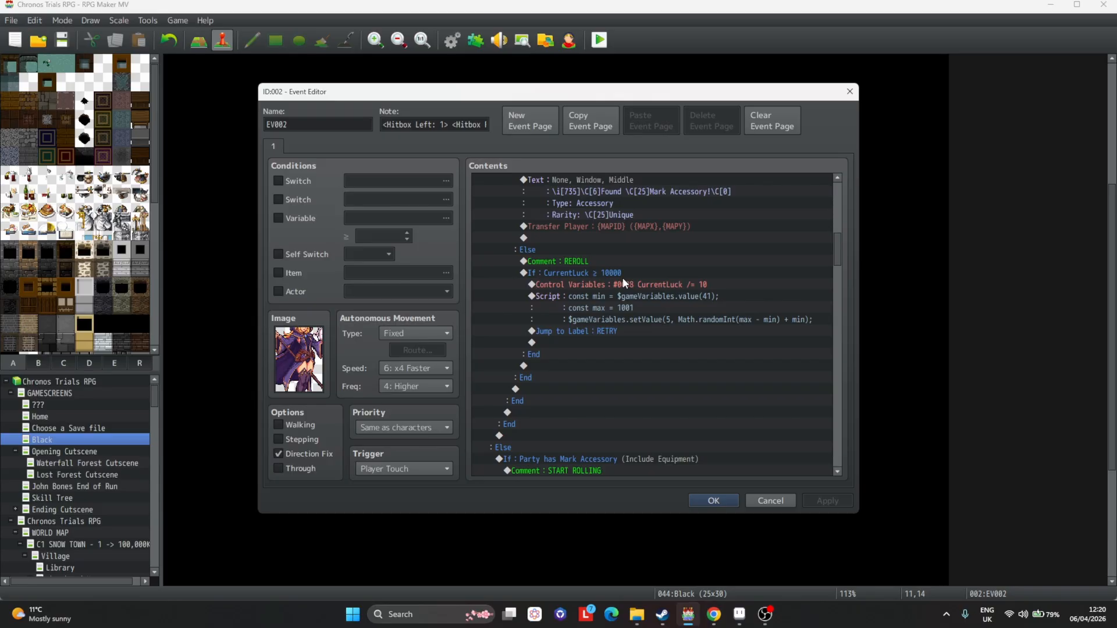
Set MAXITEMDROP in the RandomNumber 1 drop branch to 800.
scroll(597, 250, down, 7)
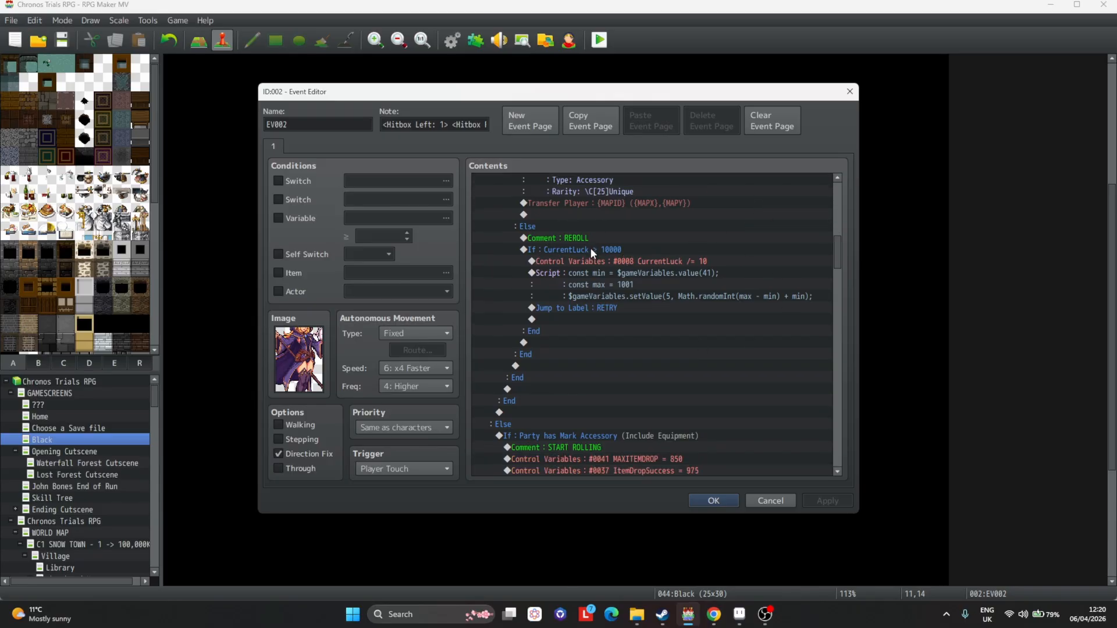
scroll(606, 207, down, 3)
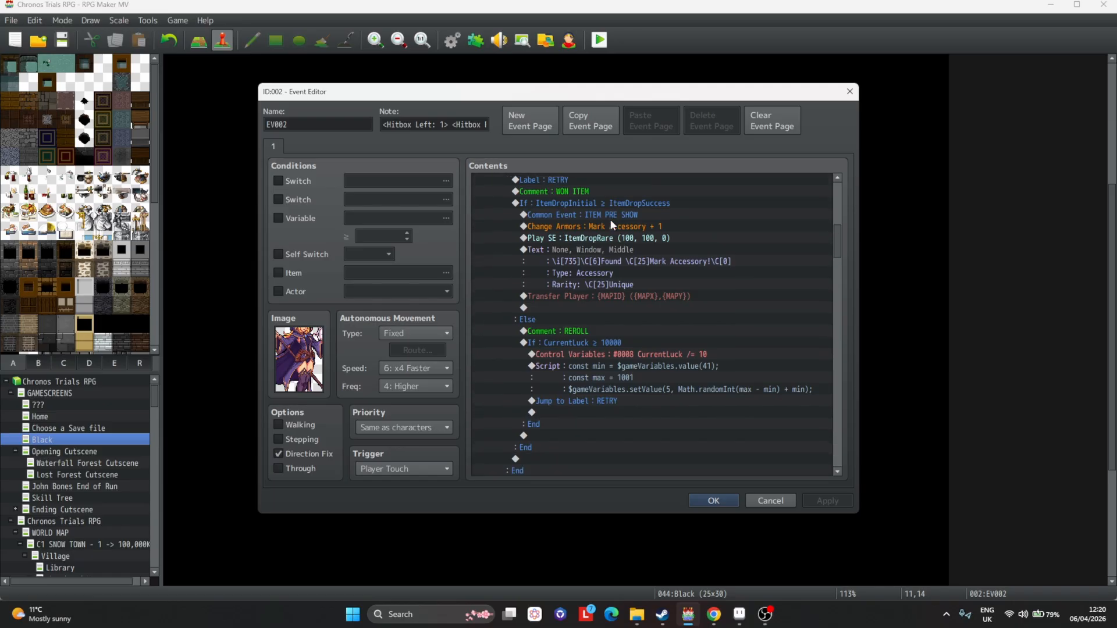
scroll(597, 231, down, 3)
scroll(599, 235, up, 5)
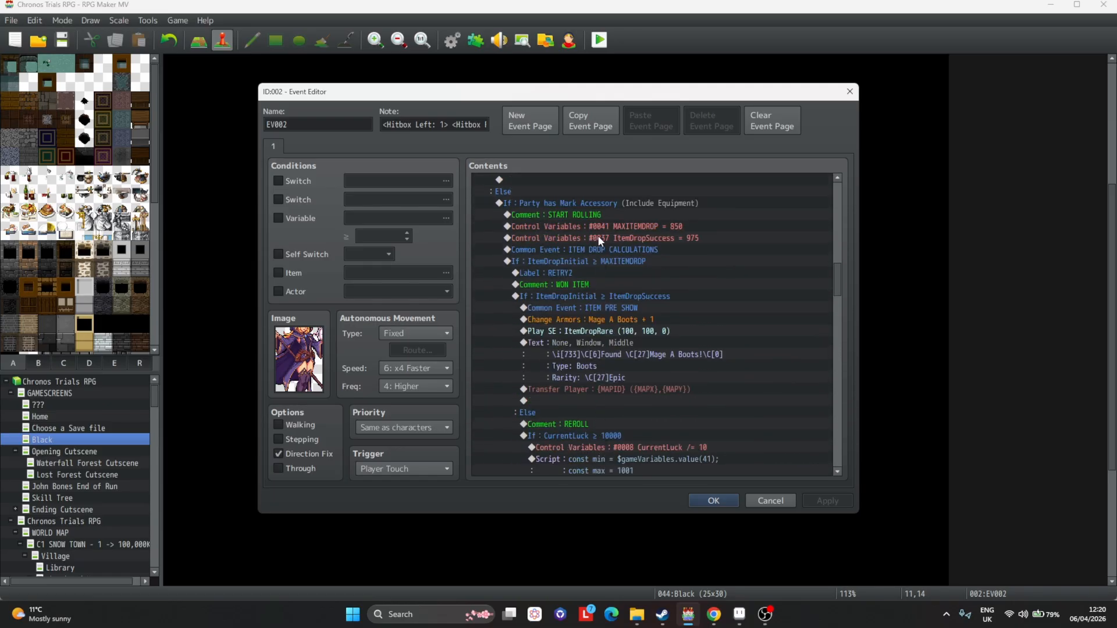
scroll(675, 255, down, 4)
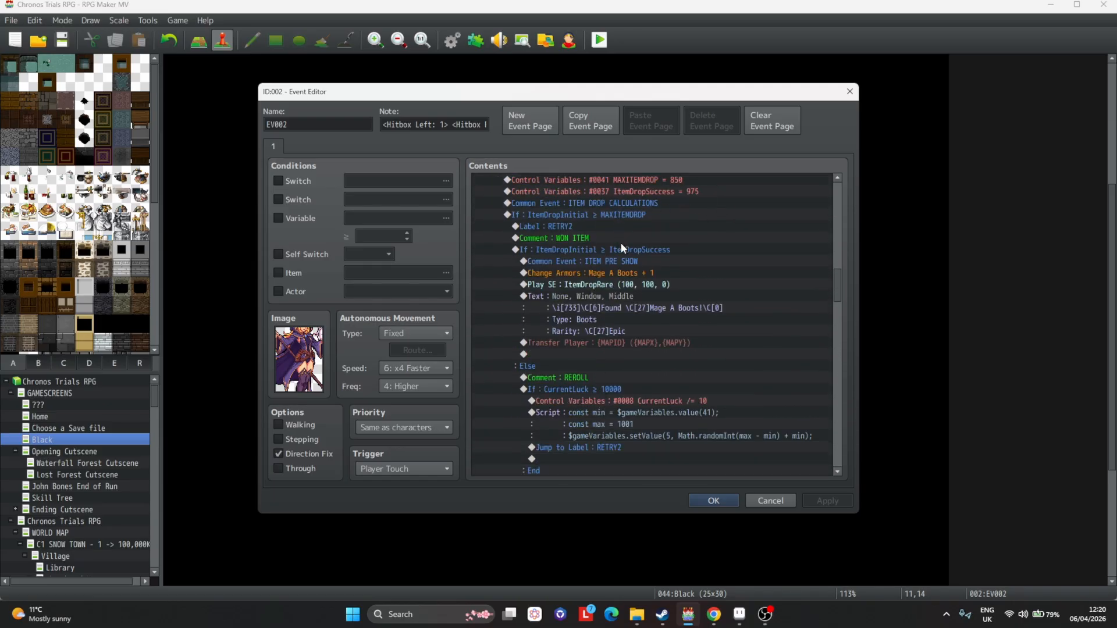
scroll(627, 246, down, 6)
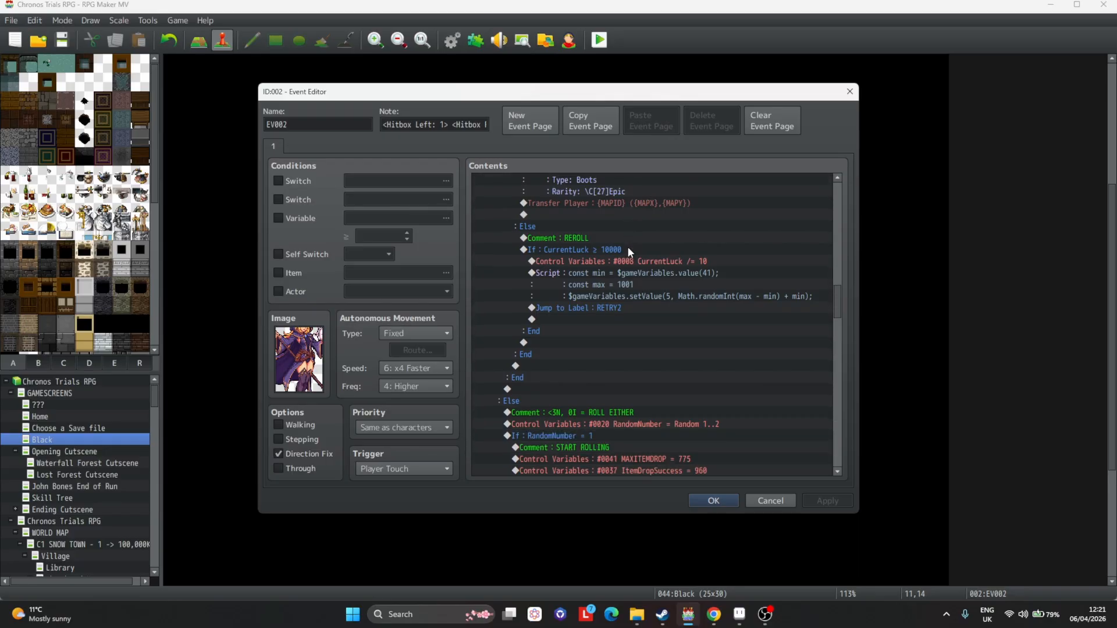
scroll(592, 247, down, 1)
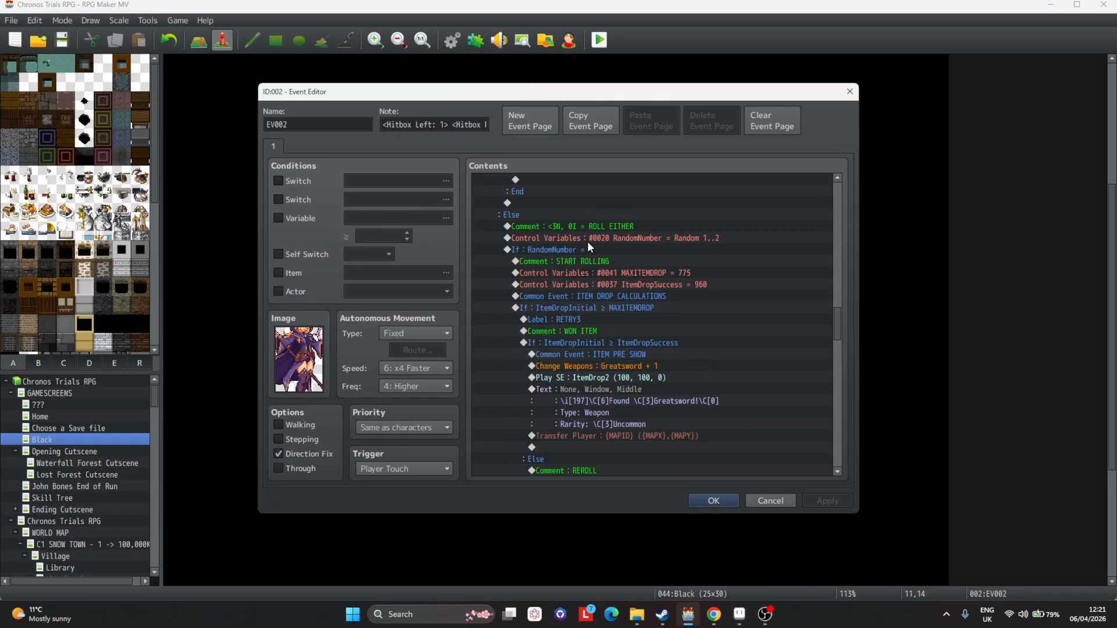
click(555, 227)
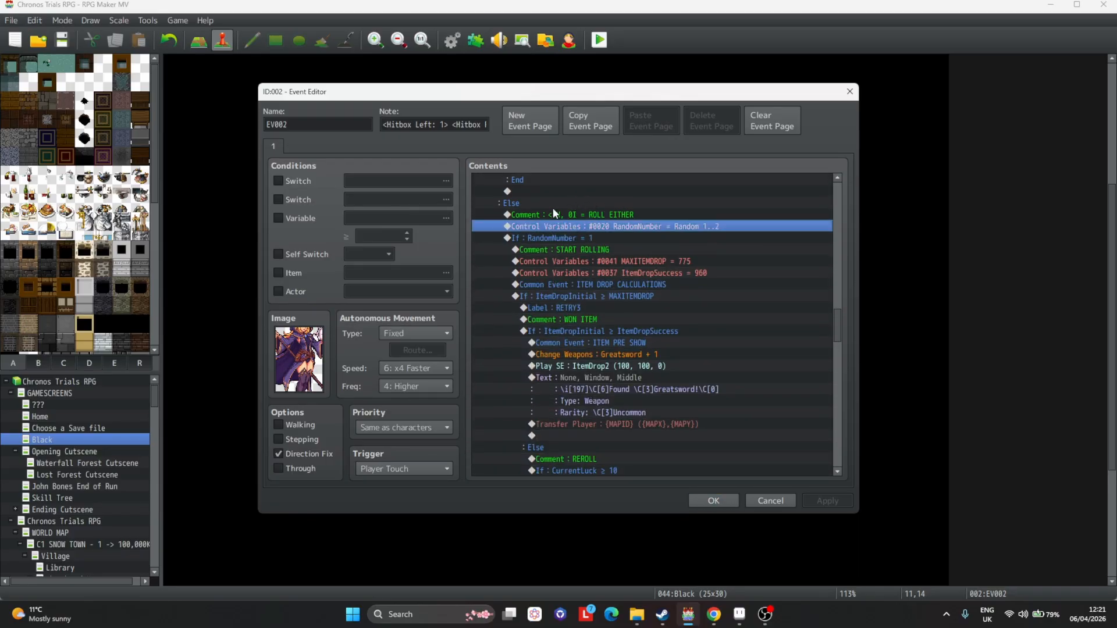
click(592, 228)
scroll(605, 245, down, 2)
double_click(634, 215)
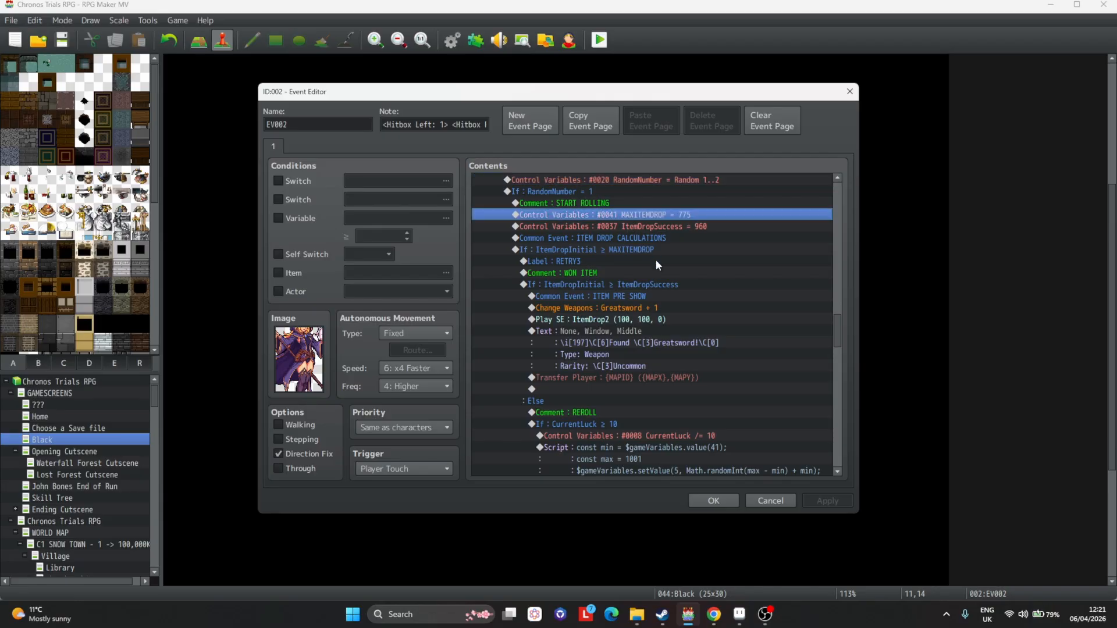
double_click(638, 330)
text(800)
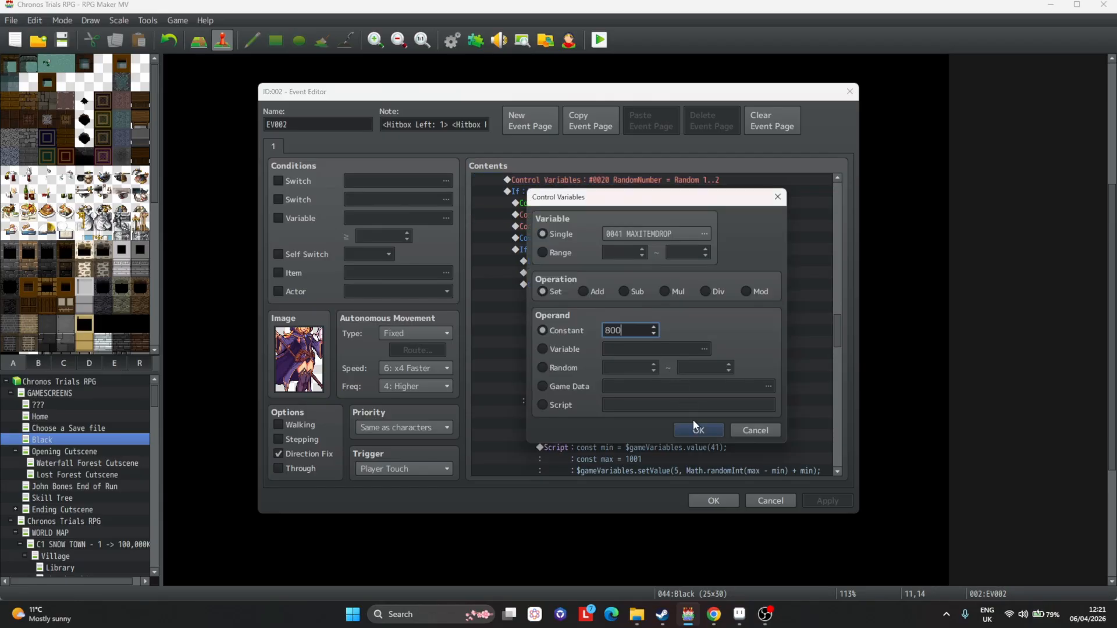
click(698, 430)
Set ItemDropSuccess in the same RandomNumber 1 branch to 970.
click(669, 236)
click(689, 227)
double_click(688, 226)
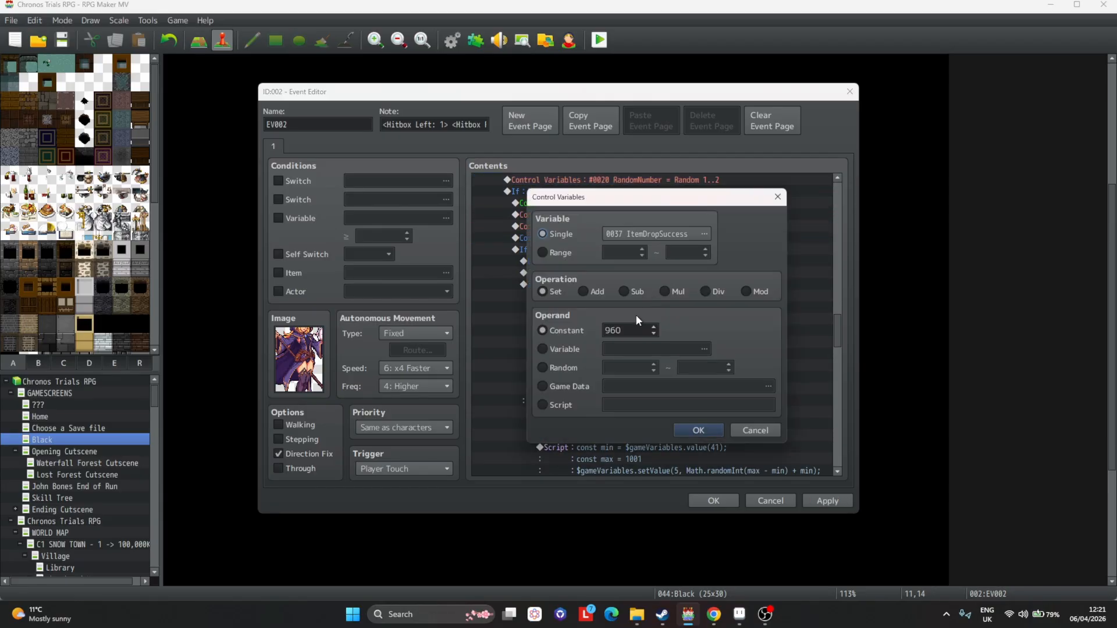
double_click(610, 317)
text(970)
key(Return)
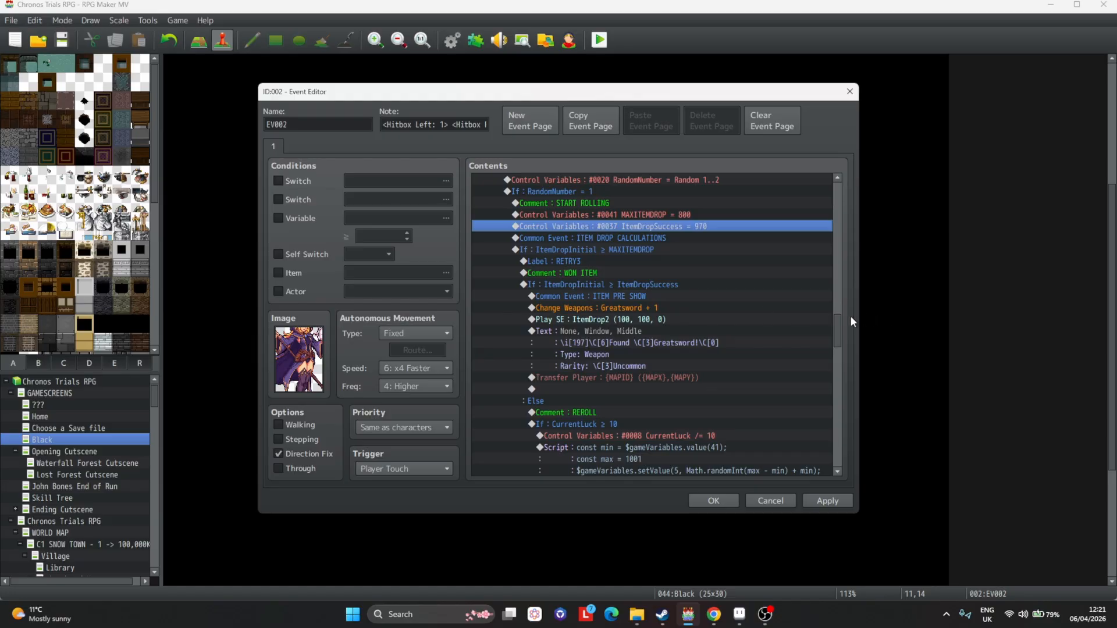
Replace the Greatsword reward commands in that branch with the copied Mark Accessory armor, sound and message commands, and apply.
drag(838, 320, 806, 239)
click(692, 254)
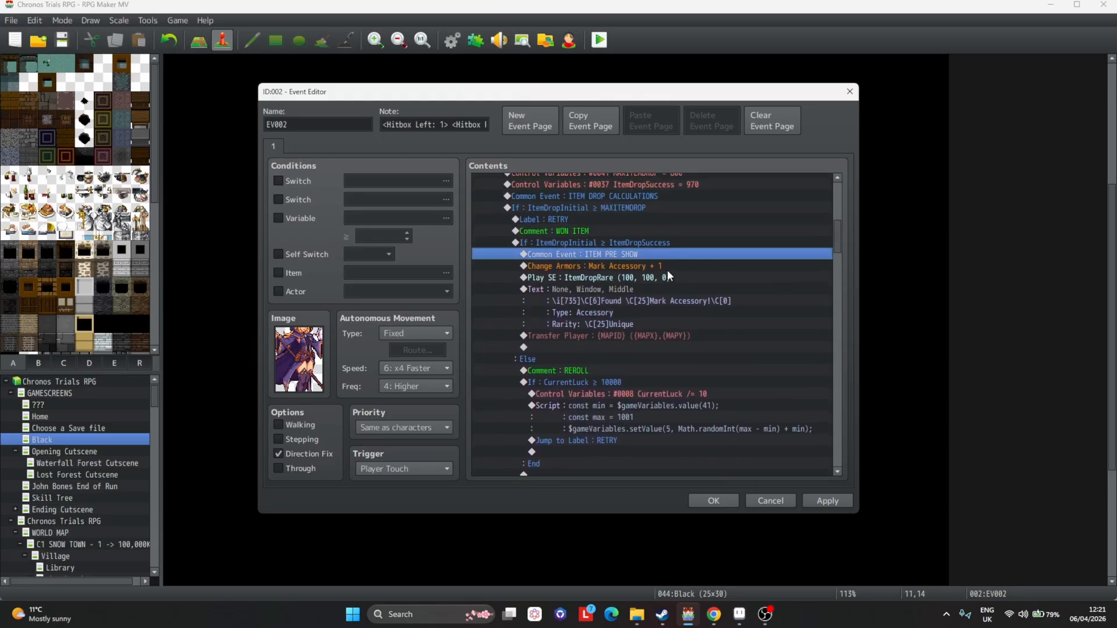
click(667, 274)
drag(651, 265, 646, 292)
drag(836, 251, 835, 339)
click(697, 382)
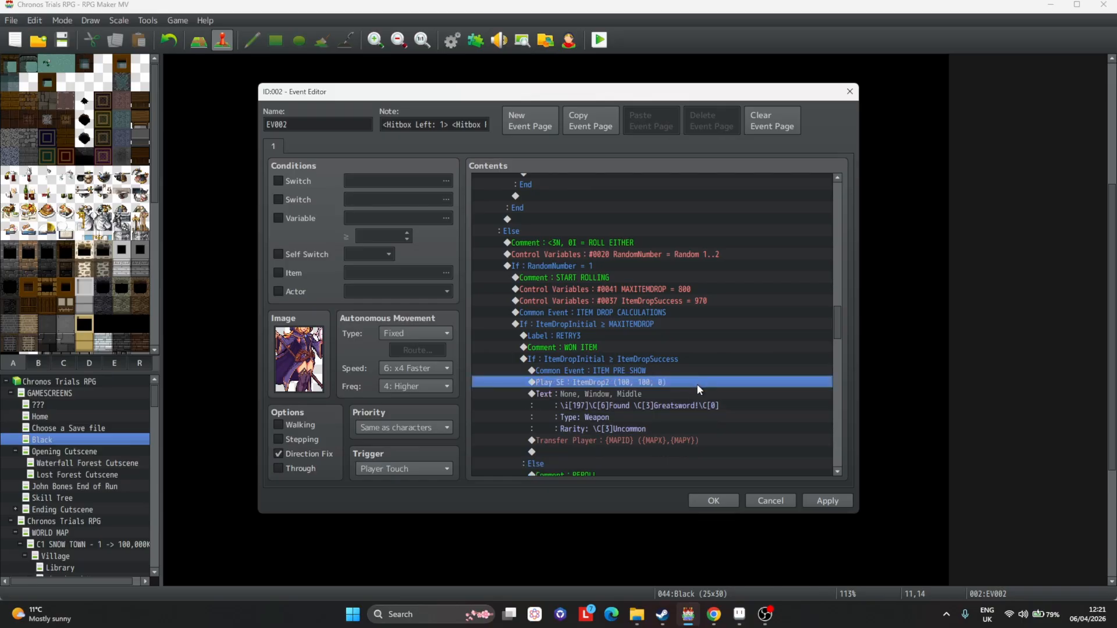
key(Delete)
key(Delete)
key(ctrl+v)
click(836, 501)
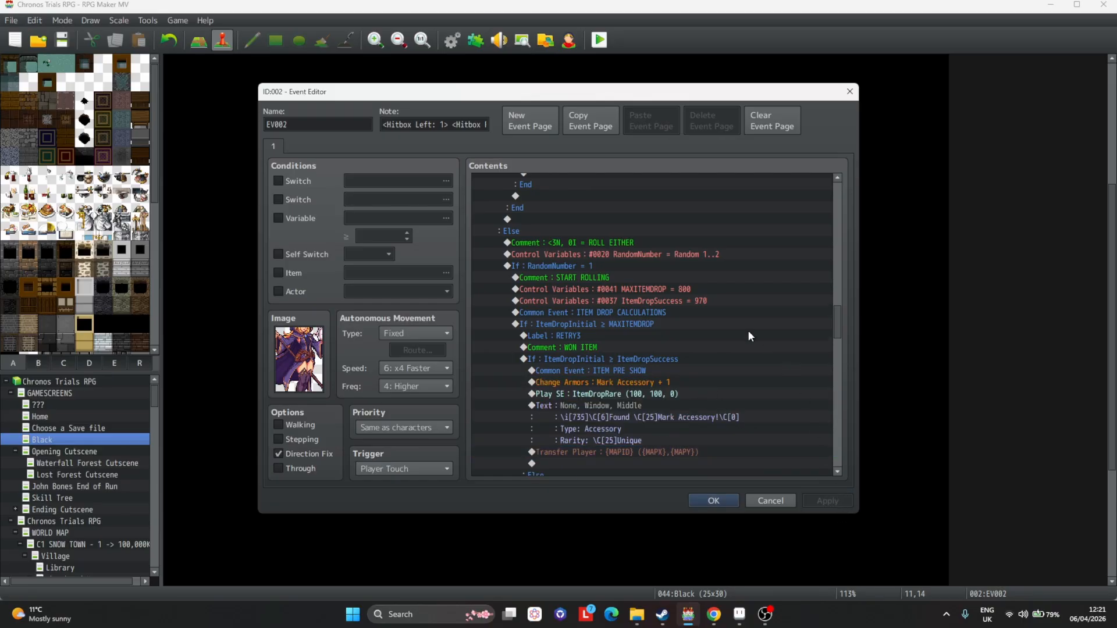
Set the branch's CurrentLuck reroll threshold to 10000.
scroll(748, 336, down, 3)
double_click(620, 359)
click(677, 286)
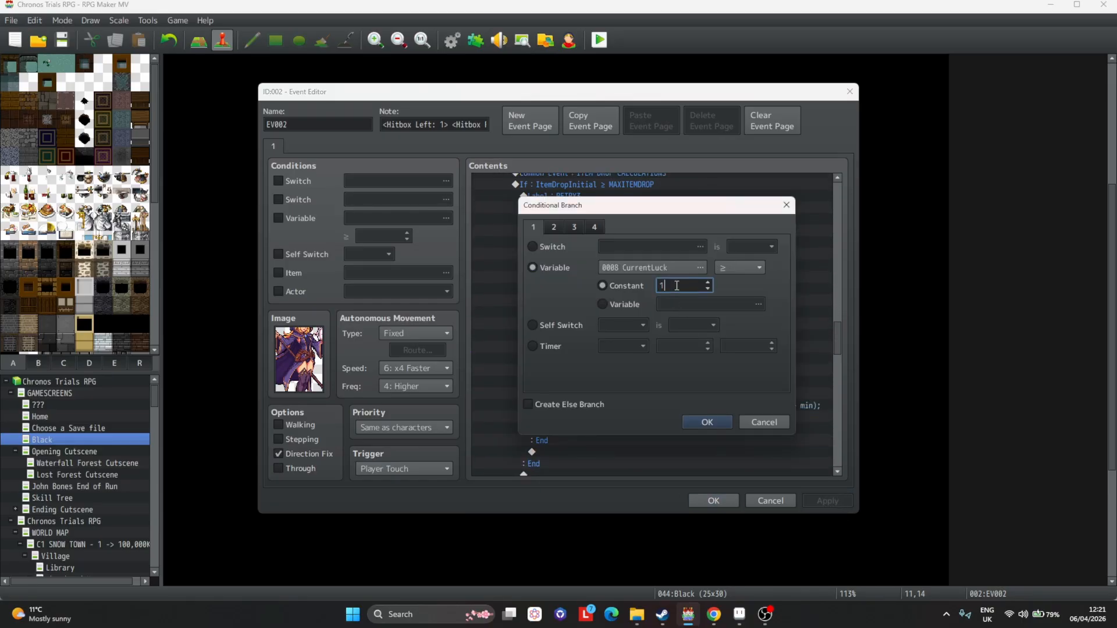
text(0000)
key(Return)
Set the Combat Novel branch's MAXITEMDROP to 850 and ItemDropSuccess to 975.
scroll(652, 281, down, 3)
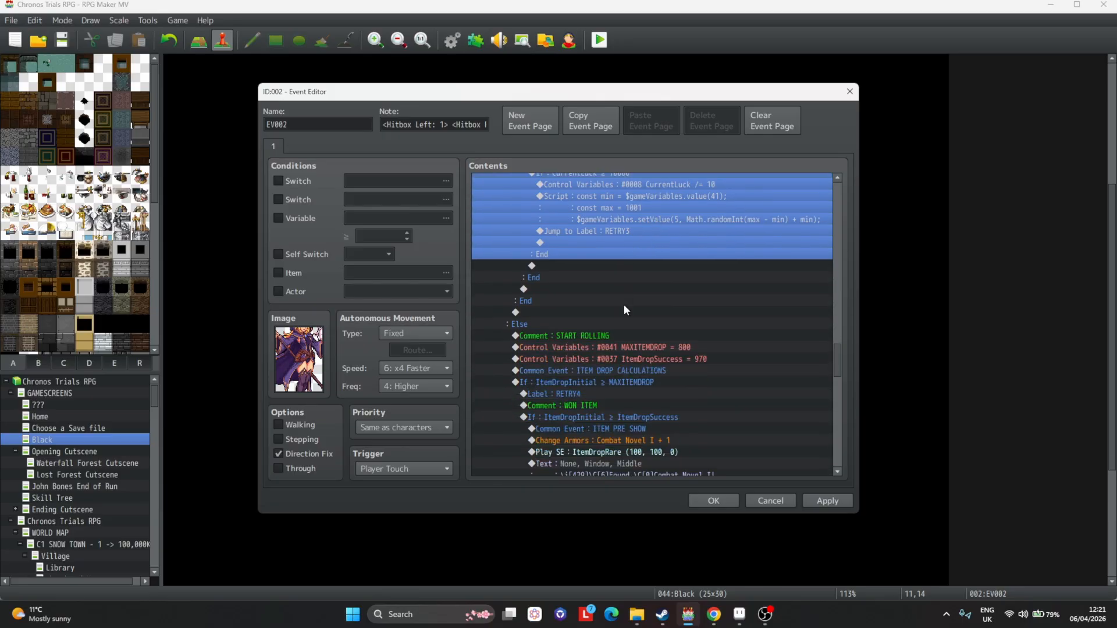
scroll(623, 304, down, 2)
double_click(719, 298)
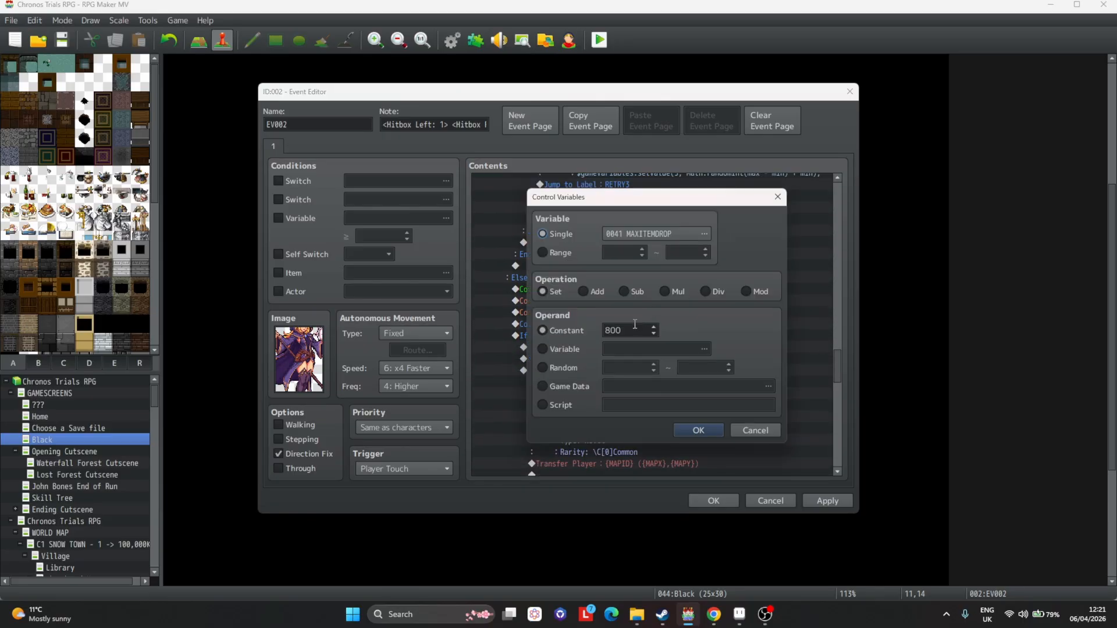
double_click(620, 328)
text(900)
key(Return)
key(Down)
key(space)
text(5)
key(Return)
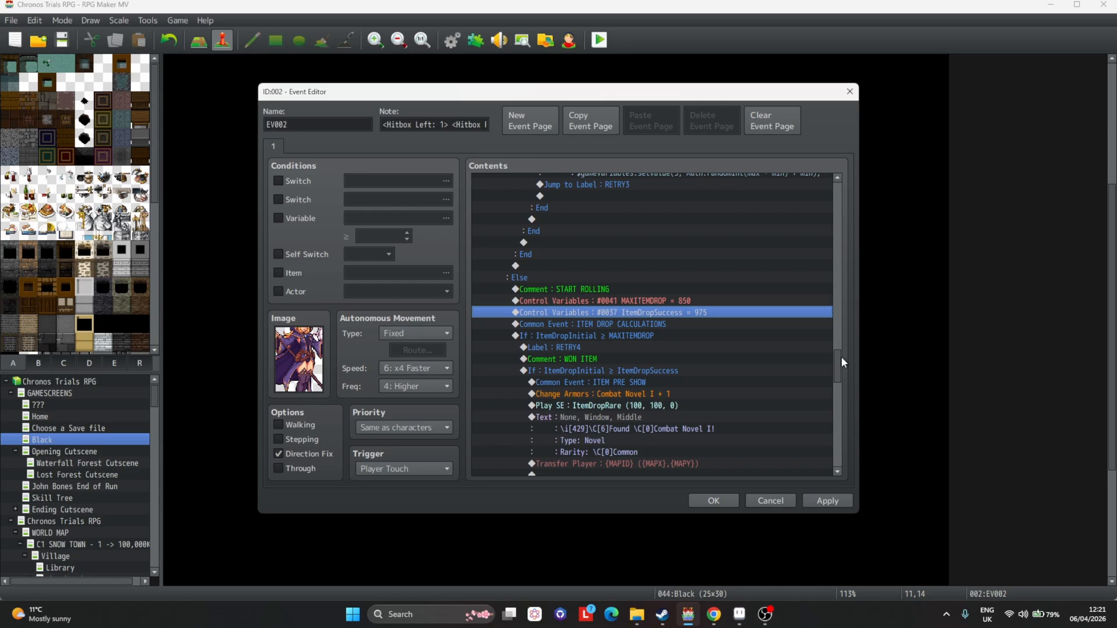
Replace the Combat Novel I reward commands with the copied Mage A Boots armor, sound and message commands.
drag(842, 357, 730, 259)
drag(668, 223, 667, 259)
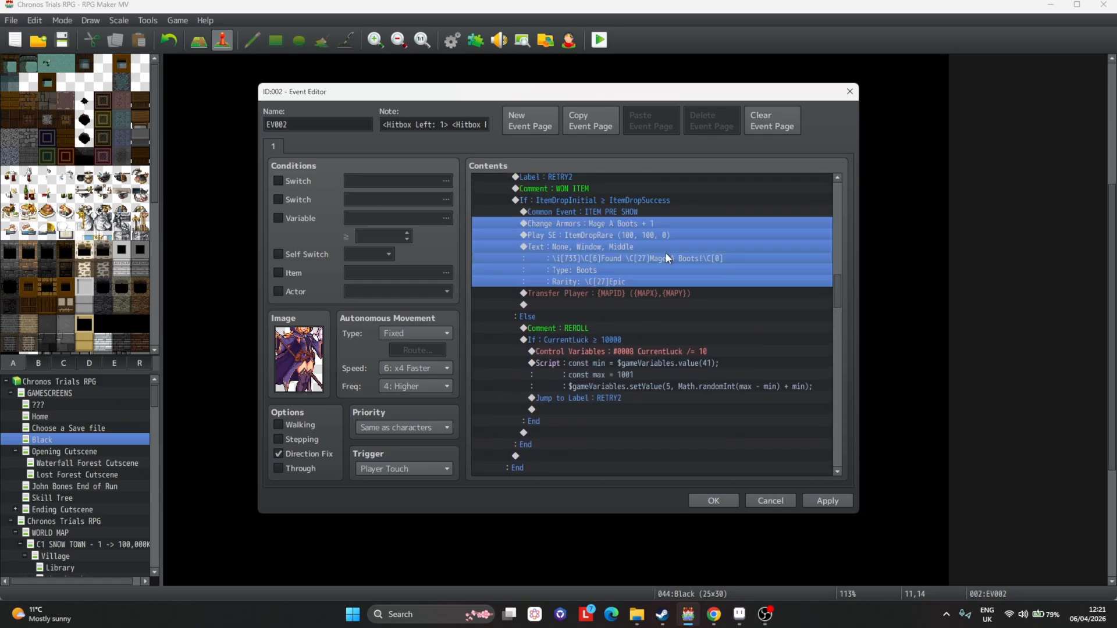
drag(838, 302, 836, 375)
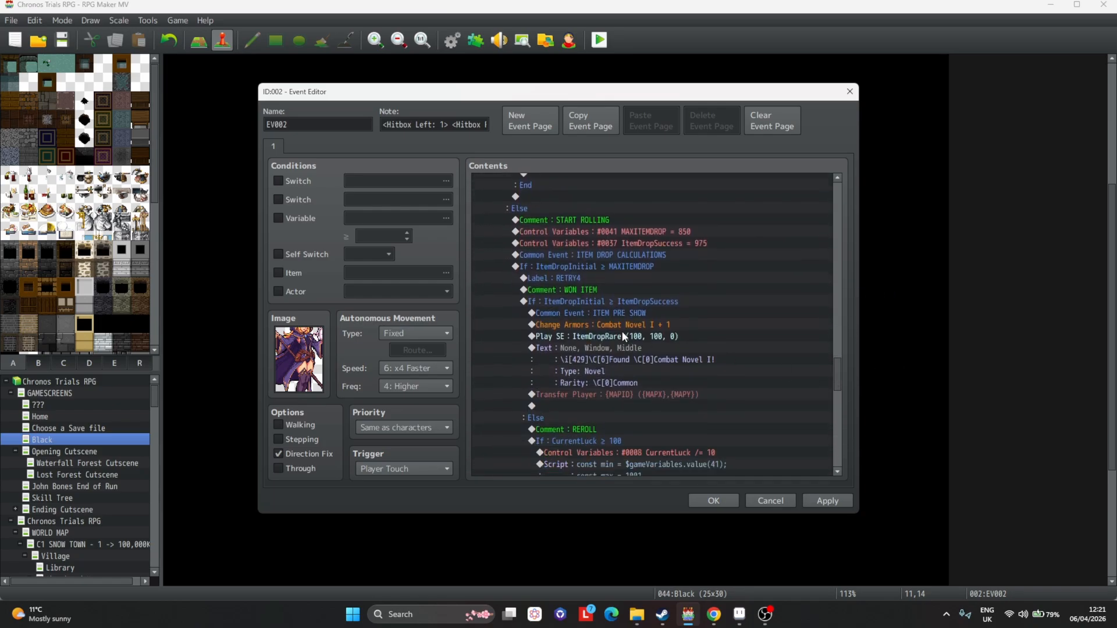
click(657, 327)
key(Delete)
key(Delete)
key(Delete)
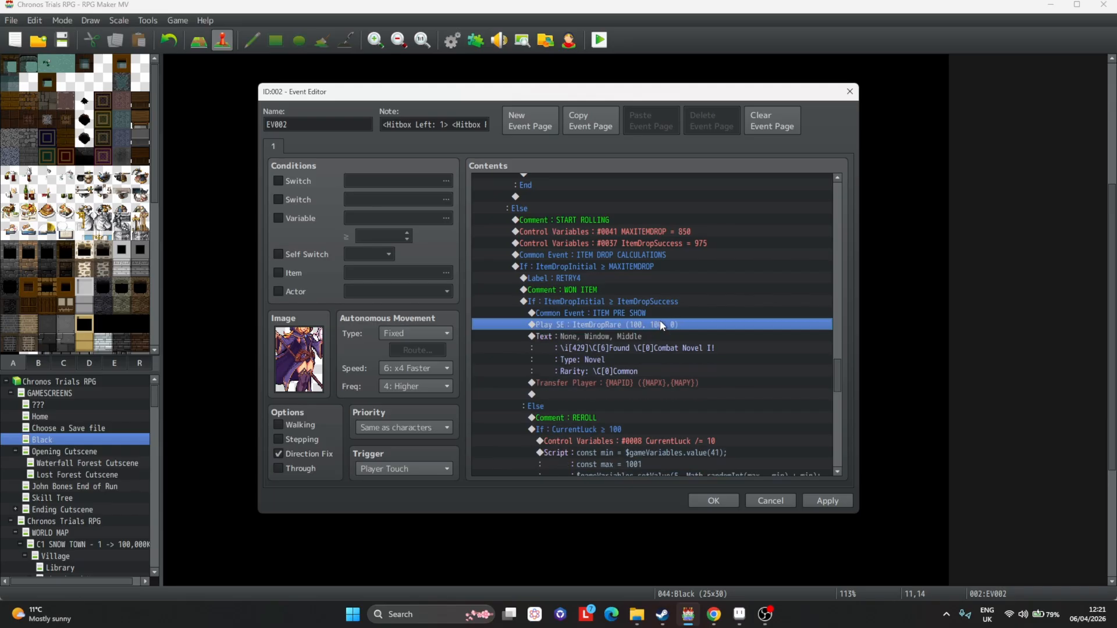
key(ctrl+v)
Set that branch's CurrentLuck reroll threshold to 10000 and apply.
double_click(626, 444)
click(694, 284)
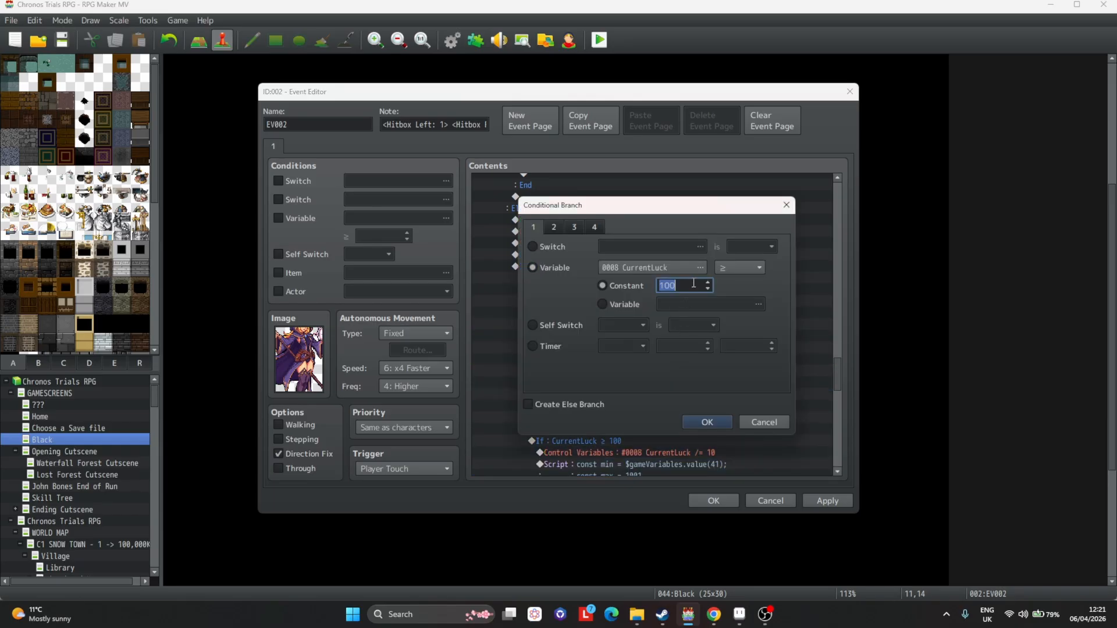
click(677, 288)
text(00)
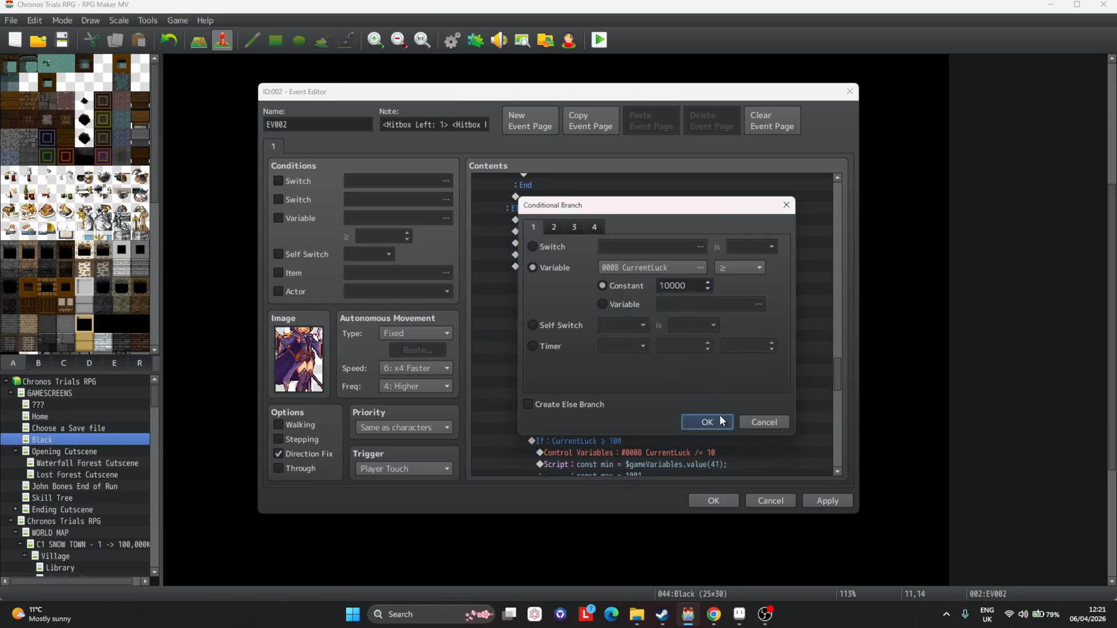
click(719, 420)
click(826, 500)
Retarget the VincentDead switch command to a new switch 0240 named MageADead.
scroll(652, 357, down, 10)
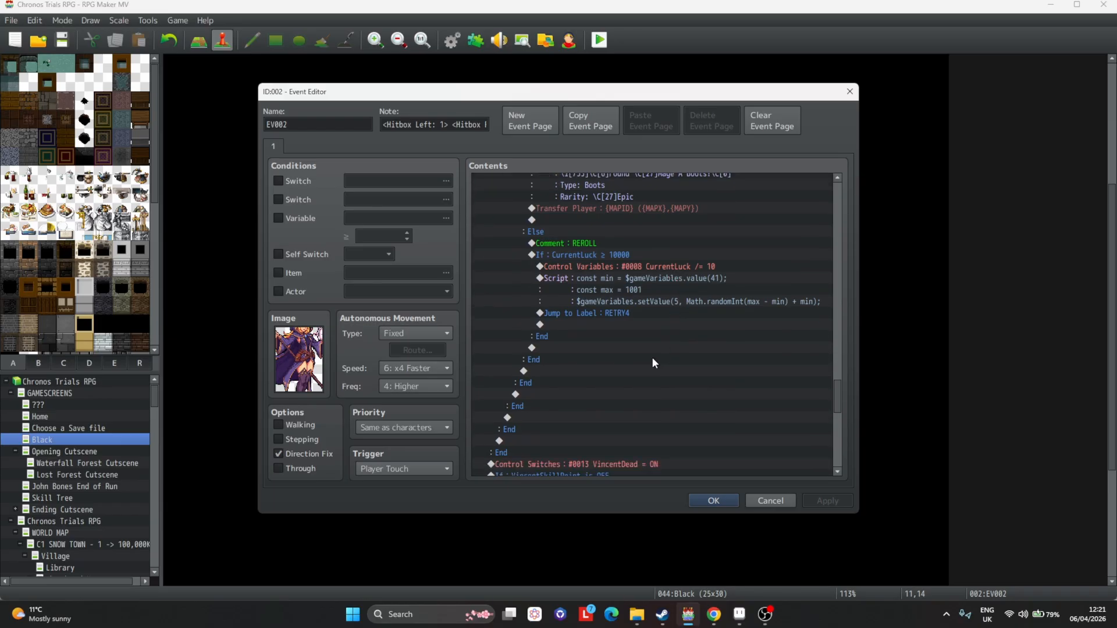
scroll(652, 315, up, 1)
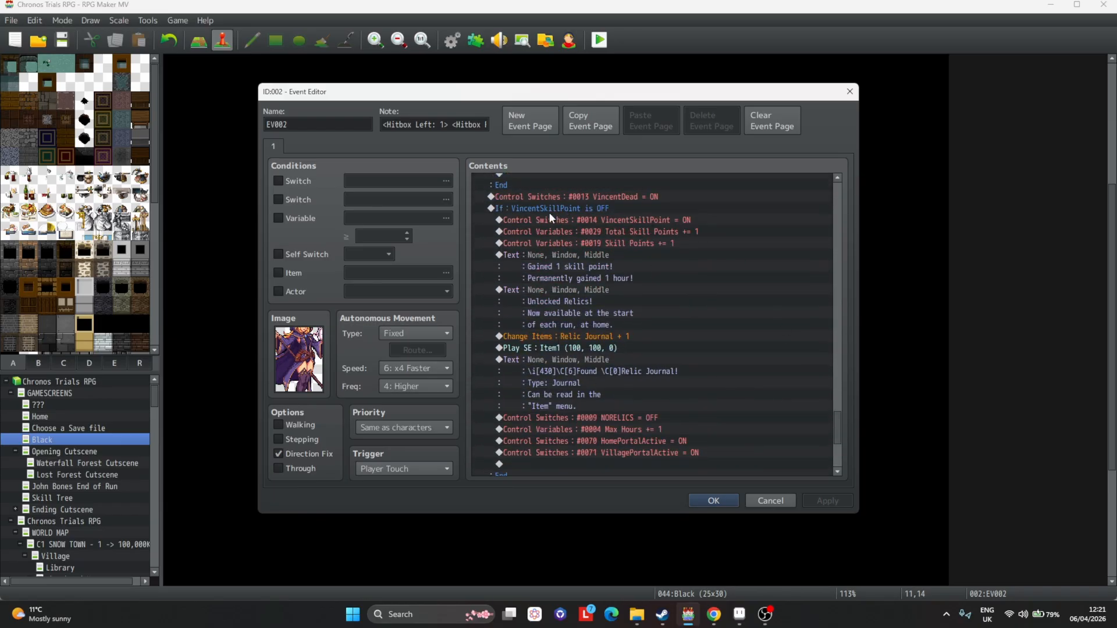
double_click(607, 197)
click(664, 298)
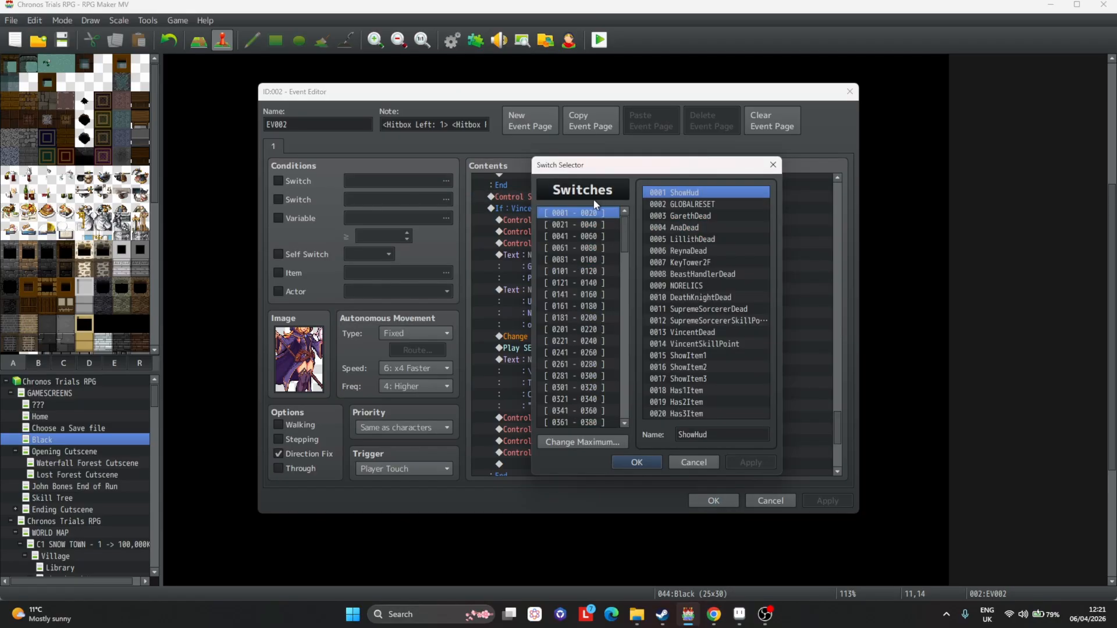
drag(591, 213, 578, 342)
click(708, 413)
click(716, 435)
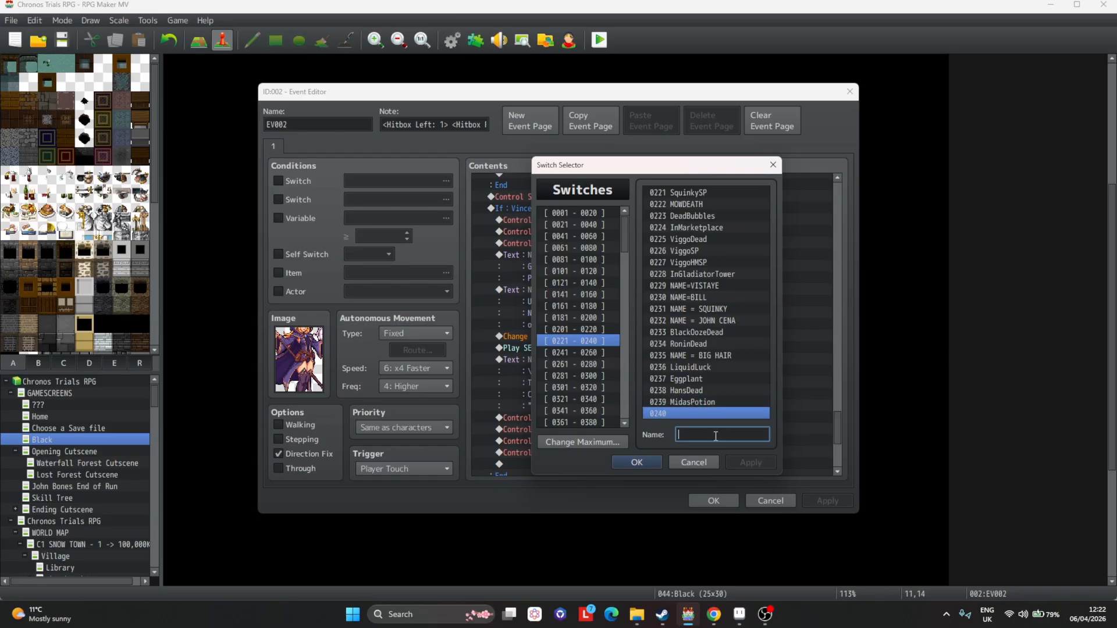
text(MageADead)
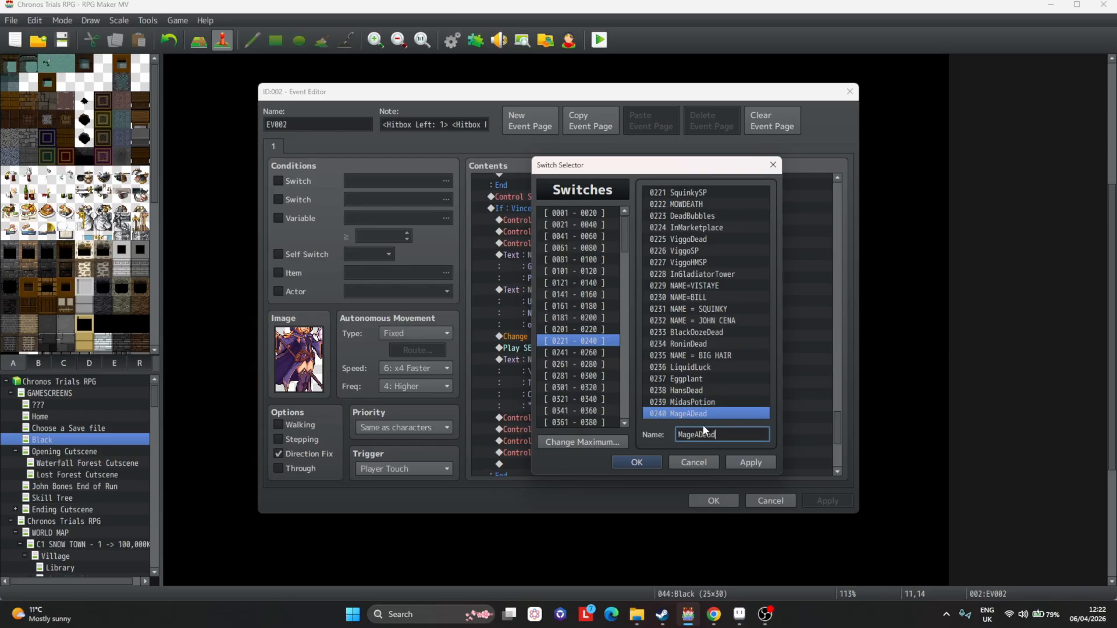
key(Return)
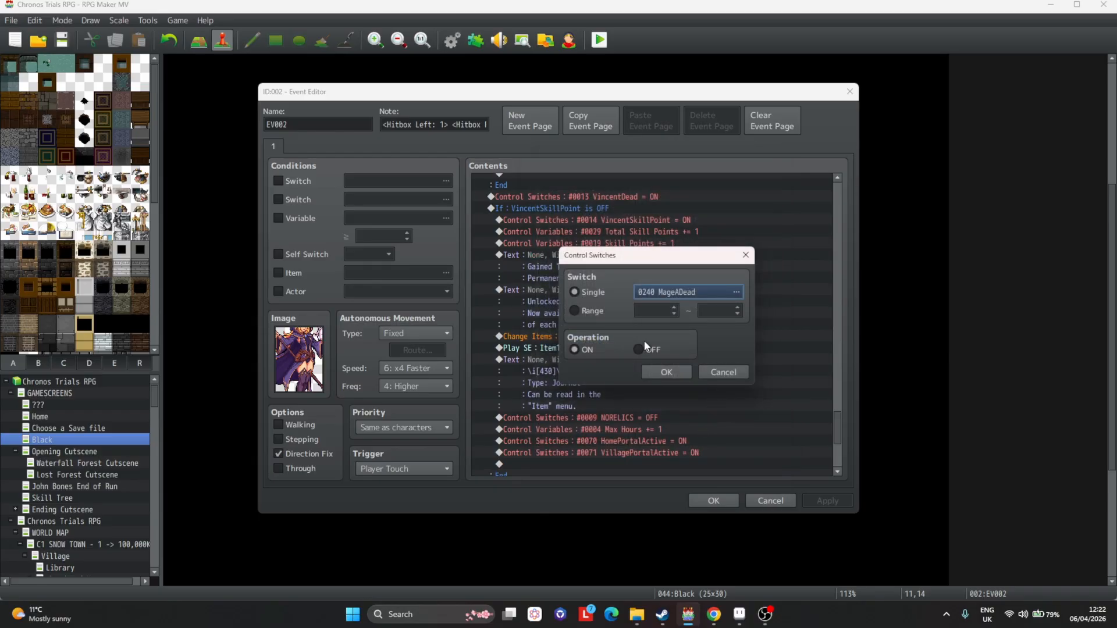
click(656, 373)
Change the VincentSkillPoint condition to a new switch 0241 named MageASP and apply.
double_click(602, 204)
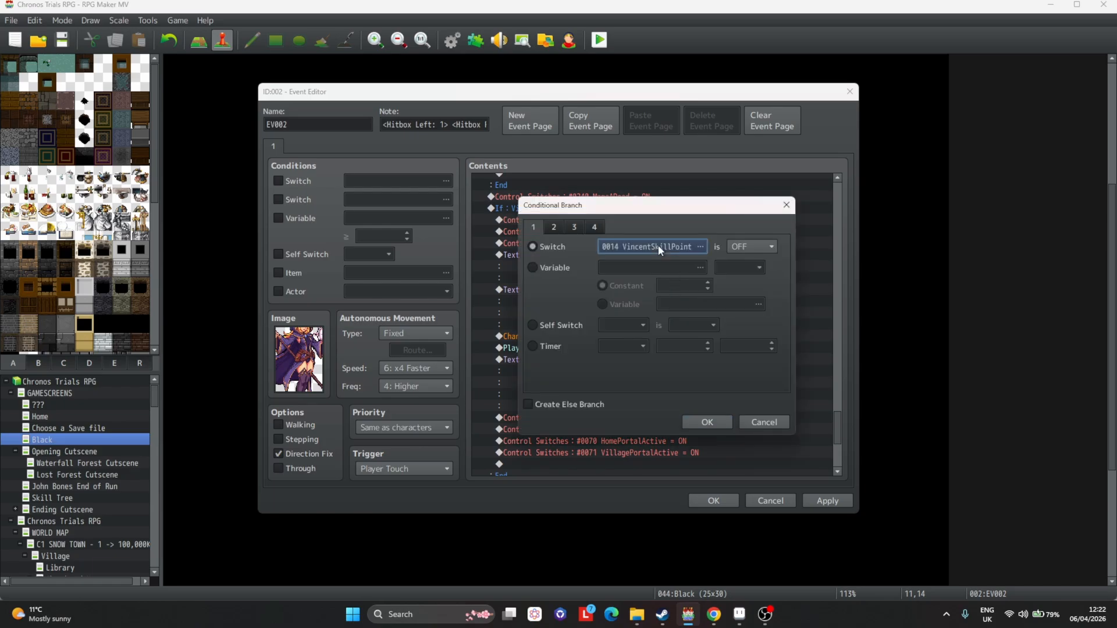
click(658, 246)
click(615, 353)
click(694, 195)
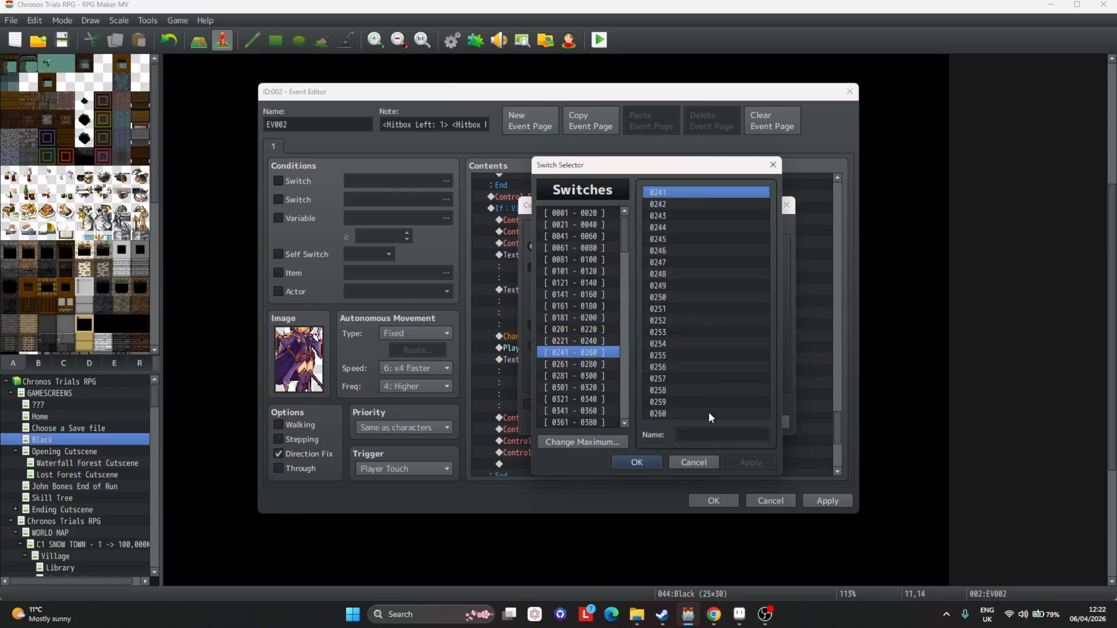
click(715, 434)
text(M)
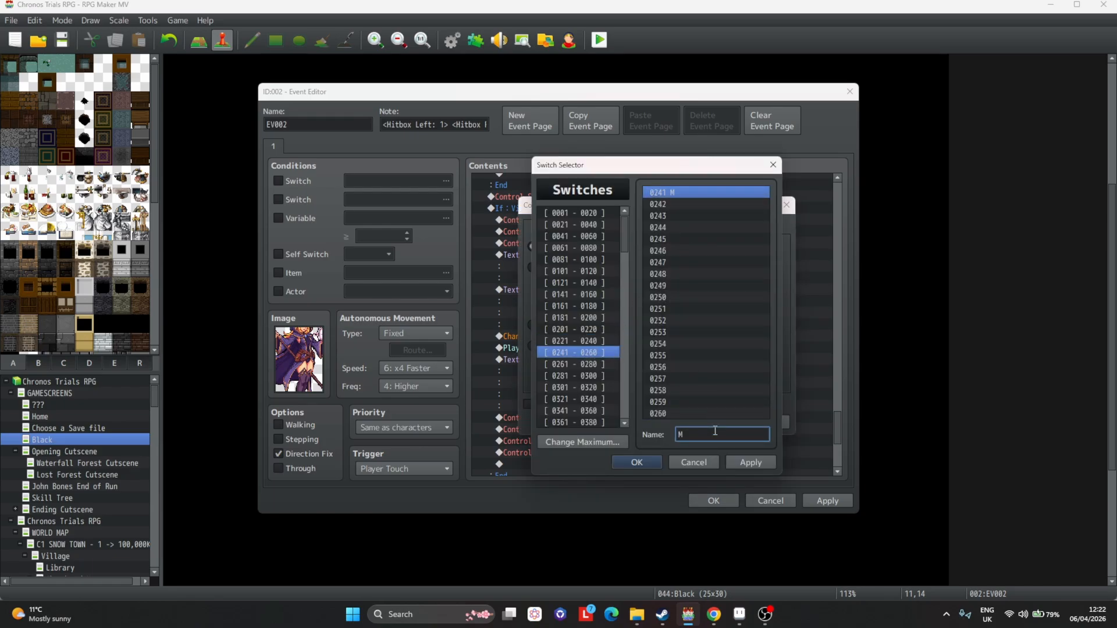
text(ageASP)
key(Return)
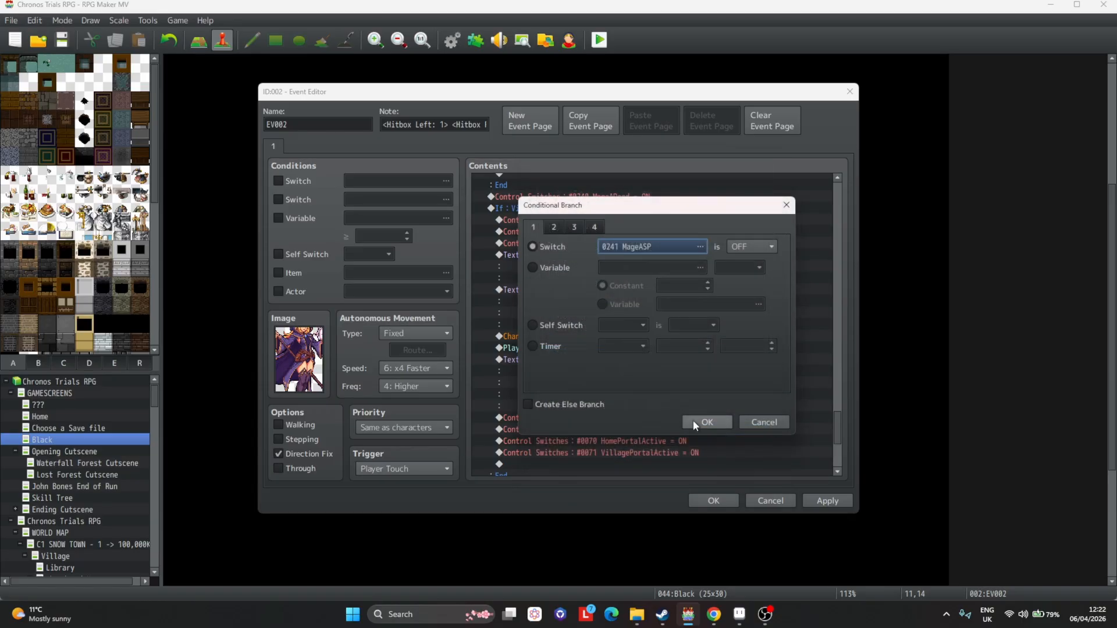
click(722, 420)
click(826, 499)
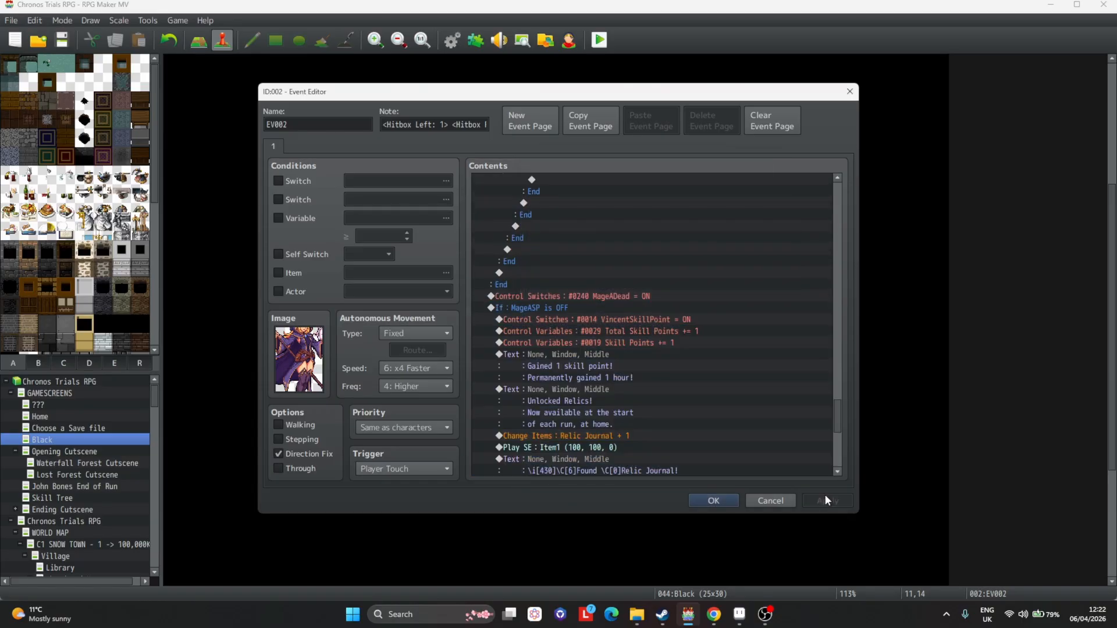
Retarget the VincentSkillPoint switch command inside the MageASP branch to switch 0241 MageASP.
double_click(682, 322)
click(736, 291)
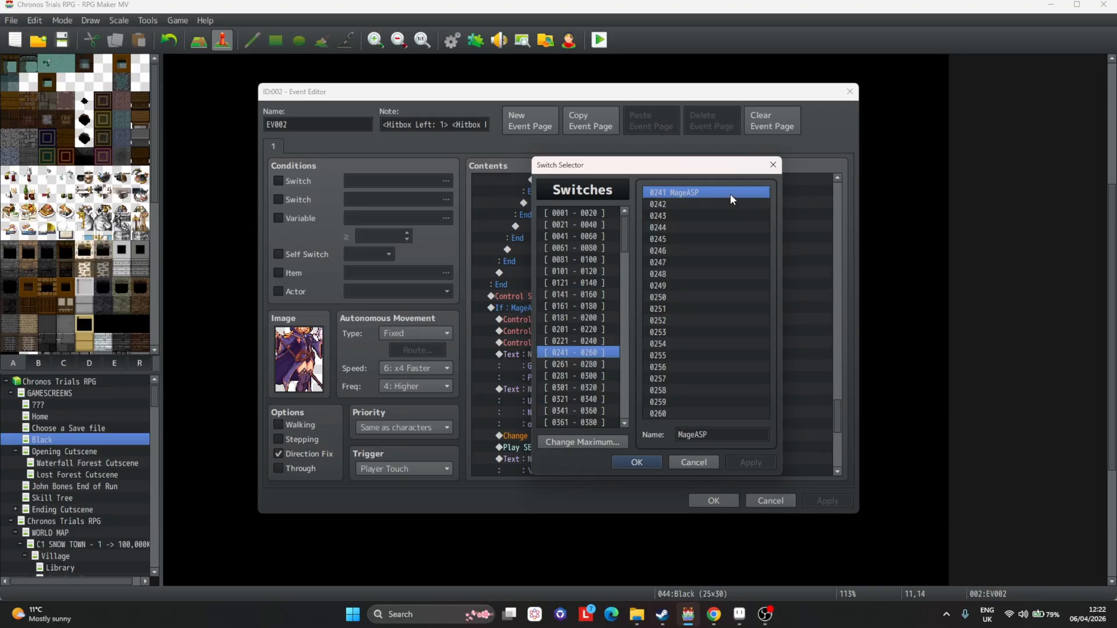
double_click(731, 194)
click(667, 372)
click(662, 331)
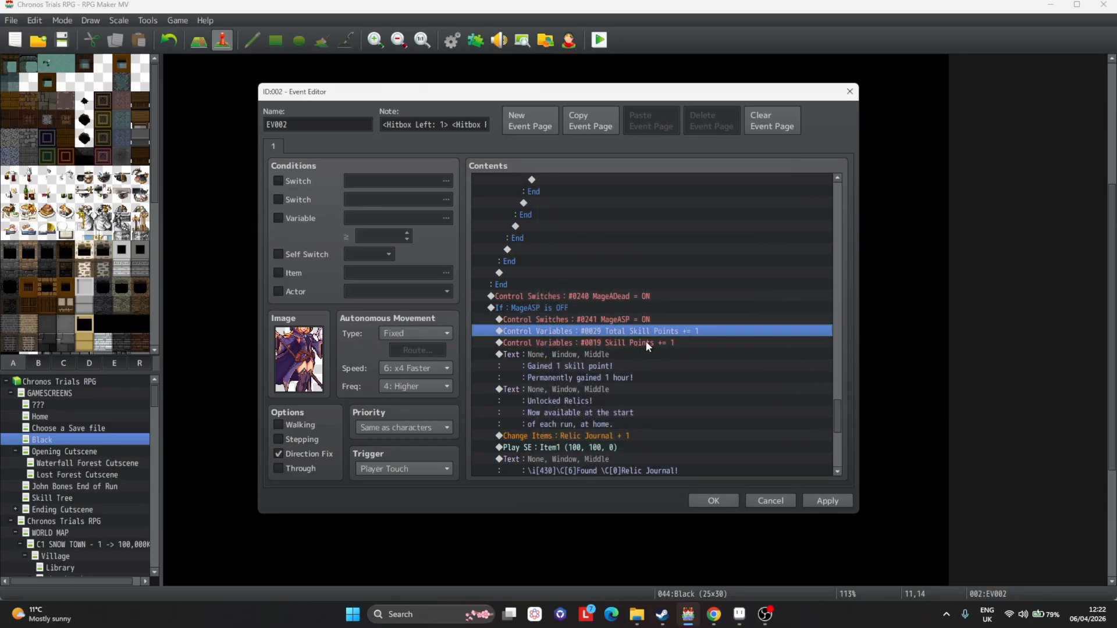
Delete the Unlocked Relics message, Relic Journal item, sound, journal message and NORELICS switch commands from the MageASP branch.
scroll(698, 327, down, 1)
scroll(637, 302, down, 3)
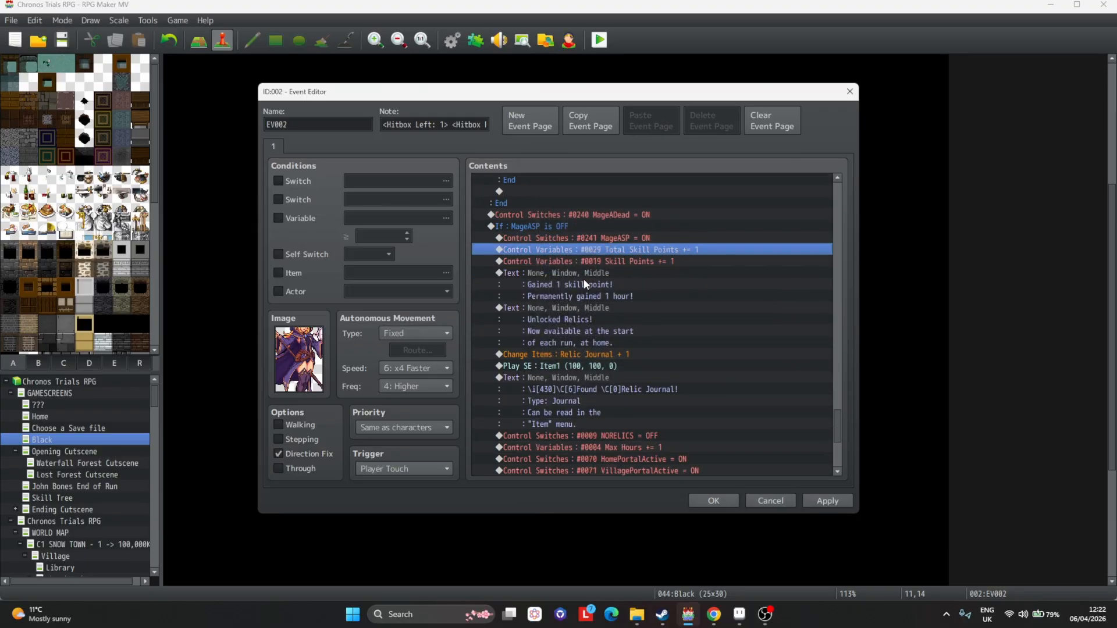
click(548, 299)
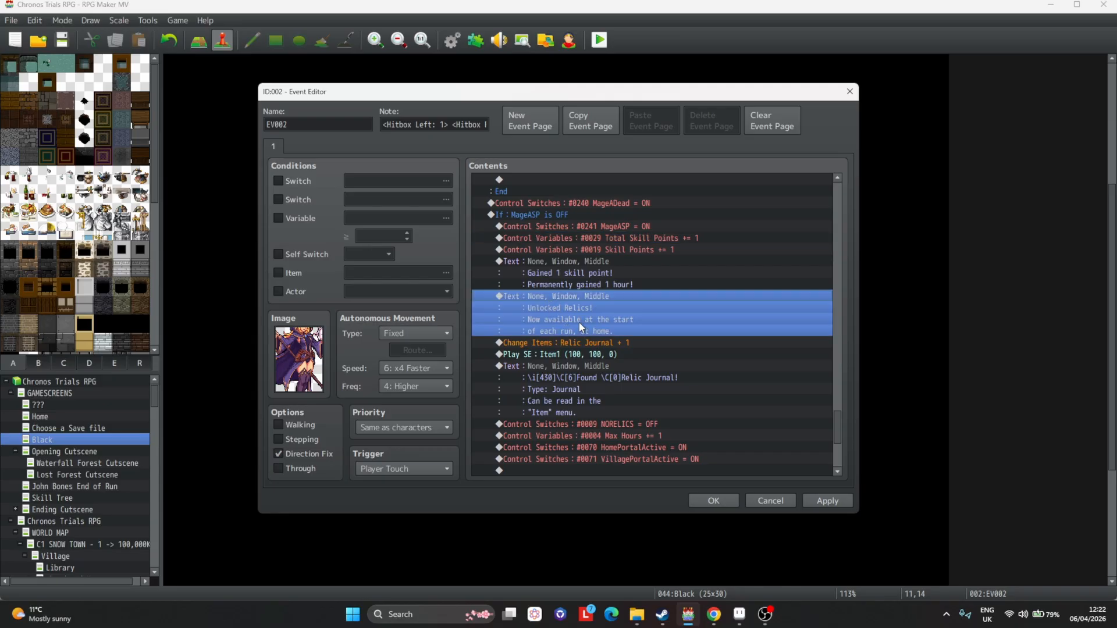
scroll(582, 320, down, 1)
click(828, 501)
click(675, 300)
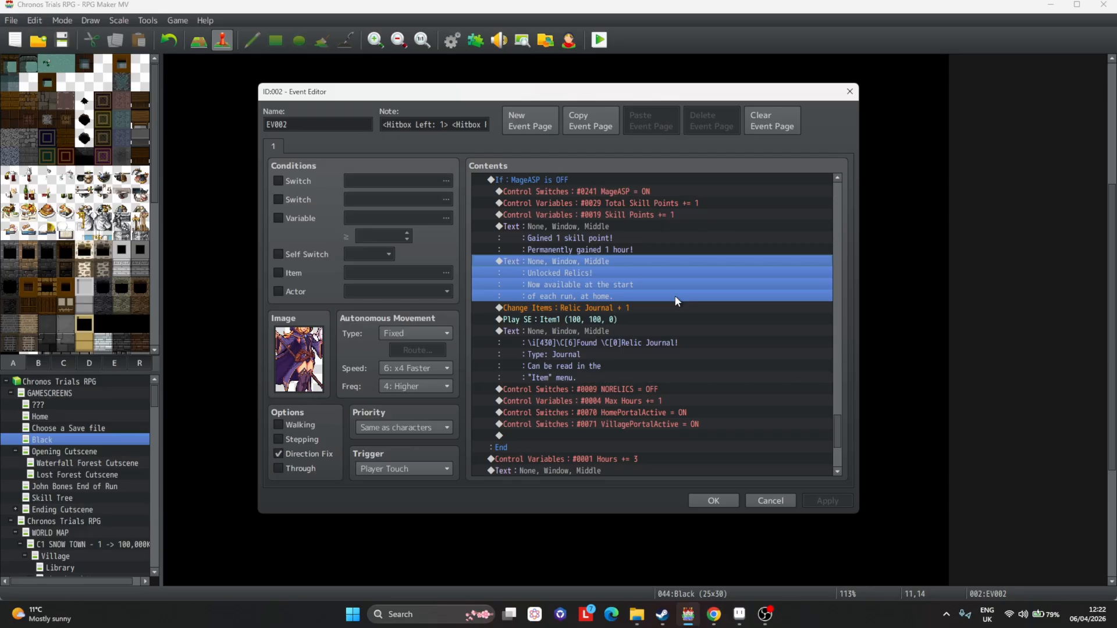
key(Delete)
key(Delete)
key(Delete)
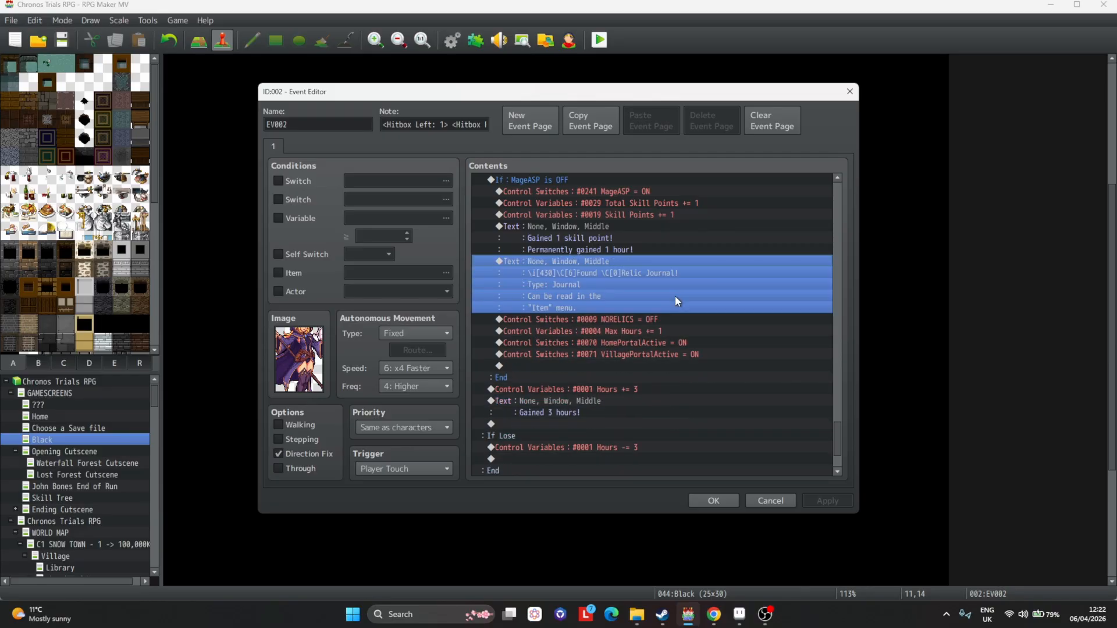
key(Delete)
key(Delete)
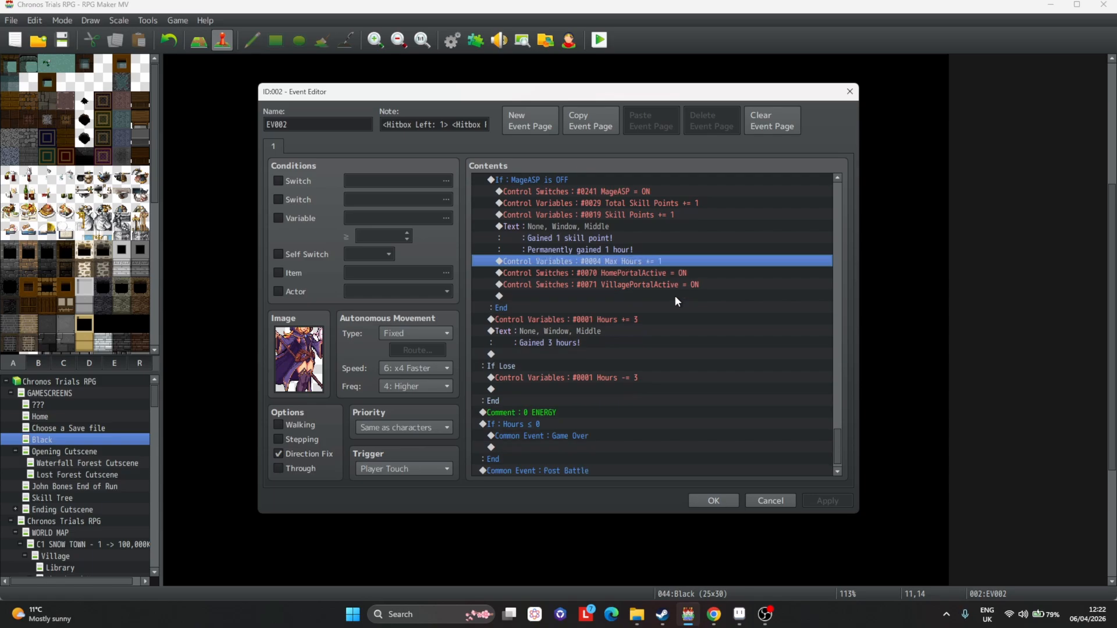
Delete the HomePortalActive and VillagePortalActive switch commands from the MageASP branch.
click(651, 274)
key(Delete)
key(Delete)
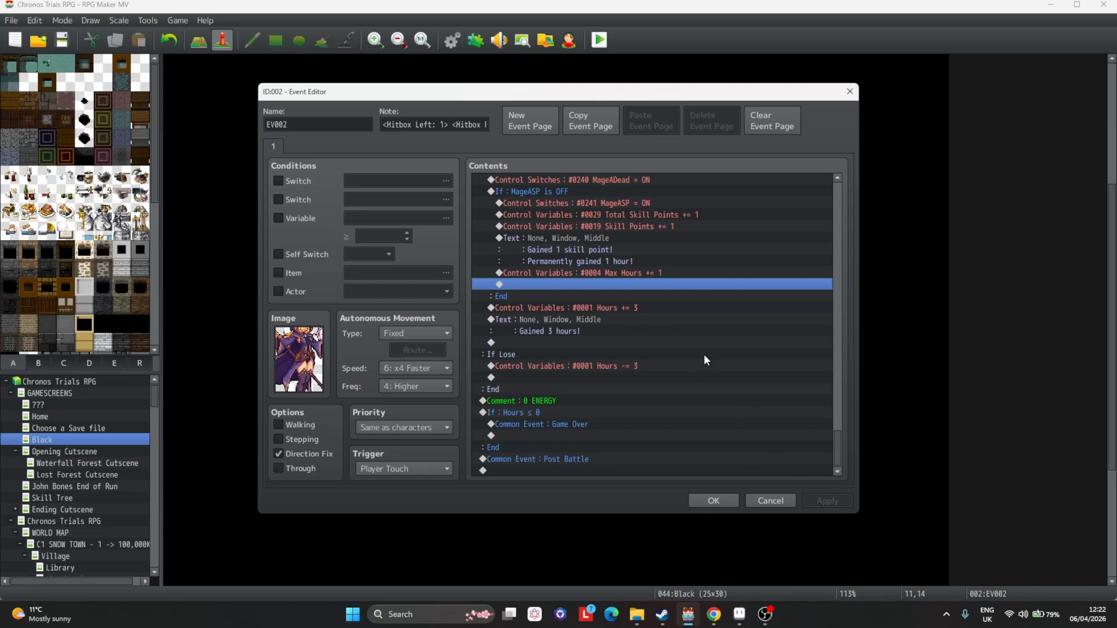
Change the win reward Hours increase to += 2.
scroll(554, 250, up, 2)
scroll(582, 318, down, 2)
click(592, 308)
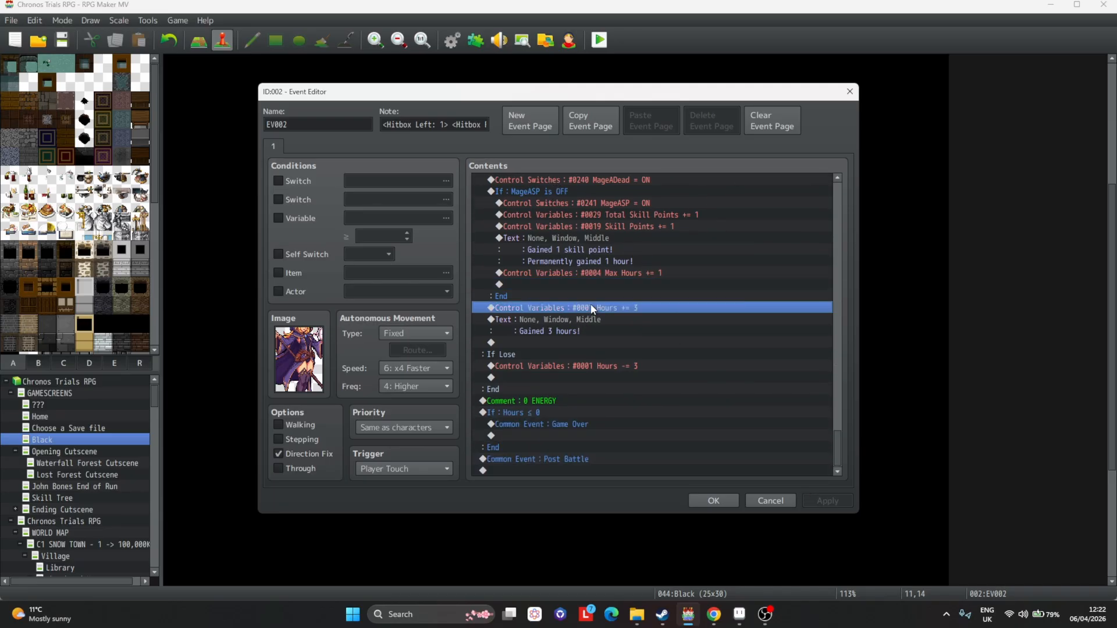
double_click(652, 310)
click(693, 426)
click(653, 331)
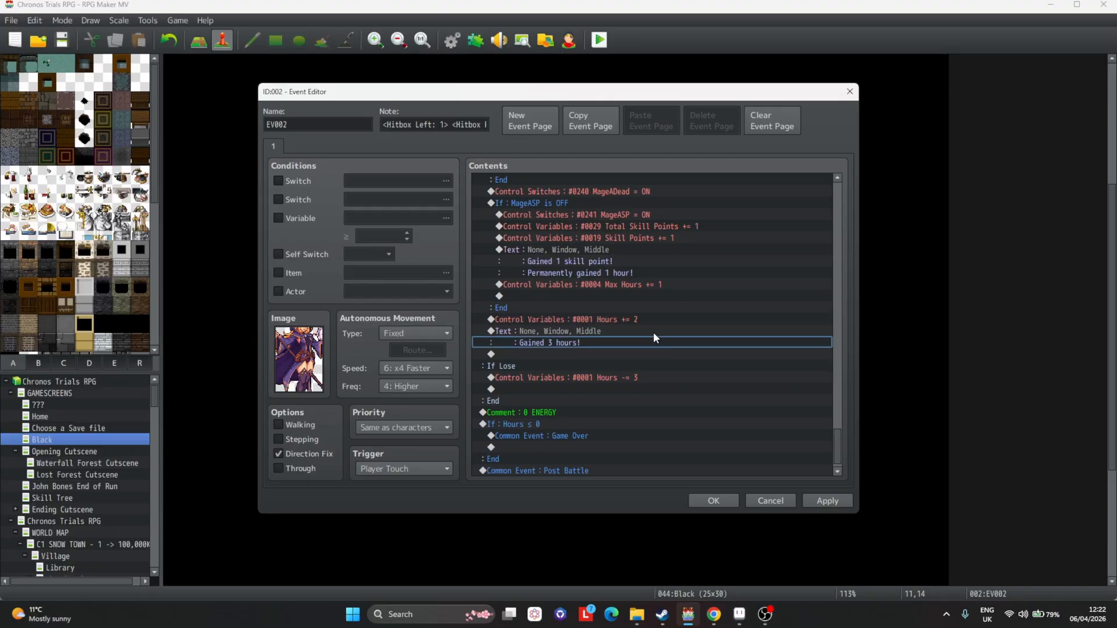
Edit the following message to read "Gained 2 hours!" and apply.
double_click(653, 332)
double_click(596, 284)
text(2)
click(728, 381)
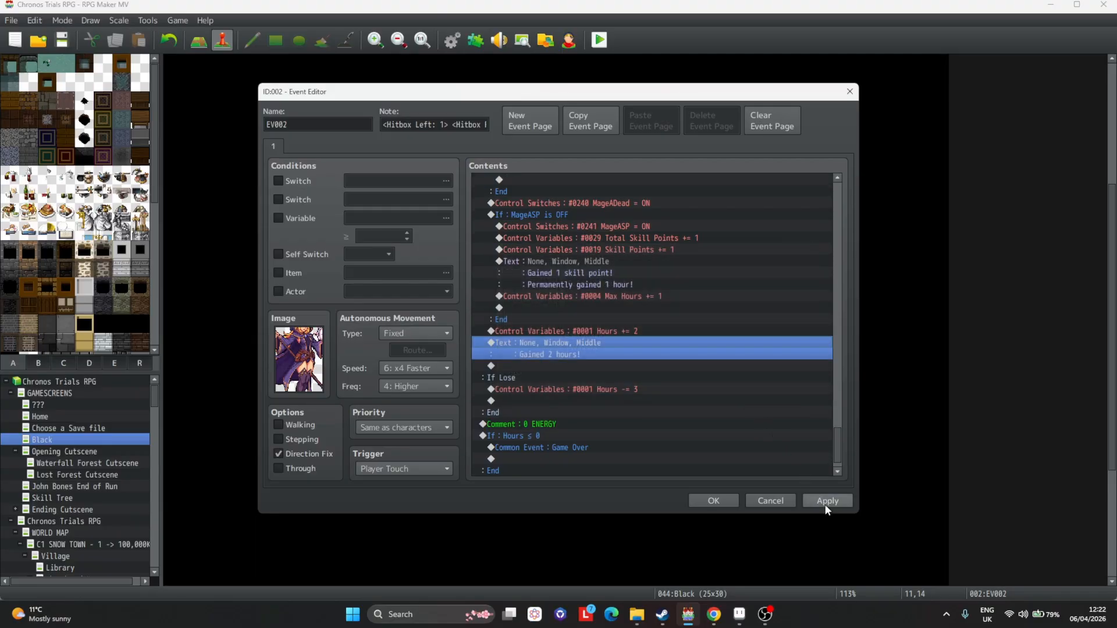
Copy the event page into a new page 2 and make it conditional on Self Switch A.
scroll(569, 353, down, 1)
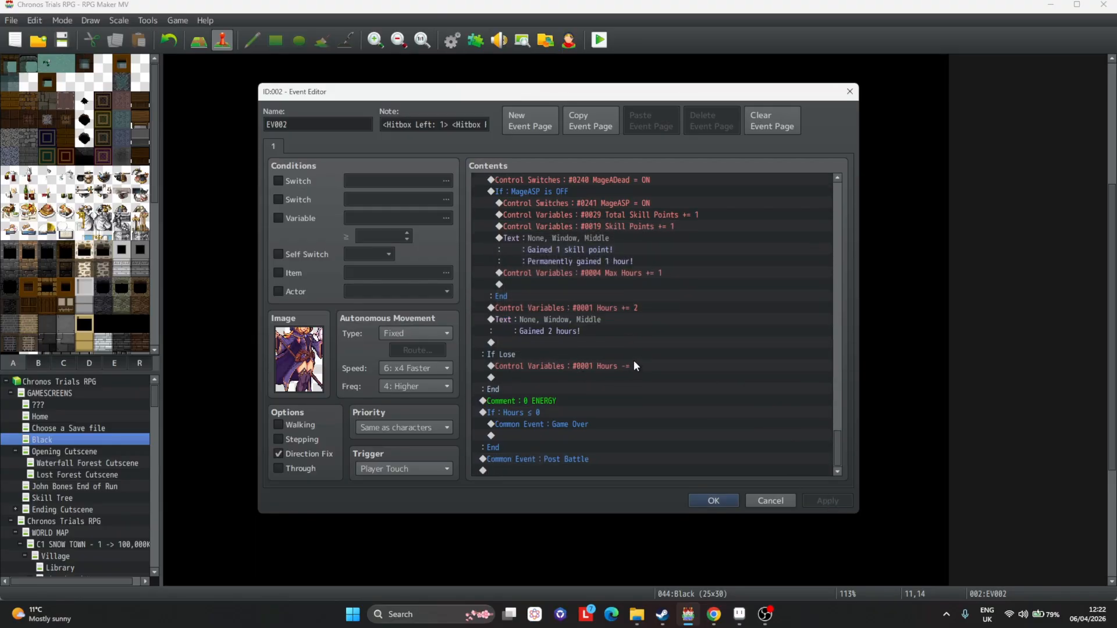
scroll(609, 371, up, 10)
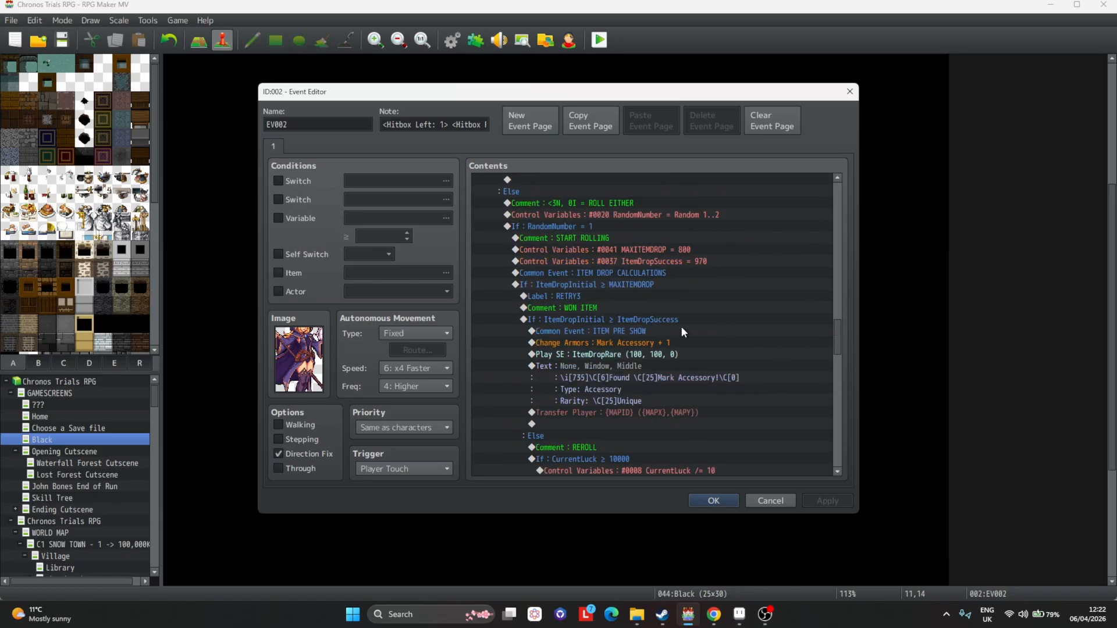
scroll(689, 330, up, 7)
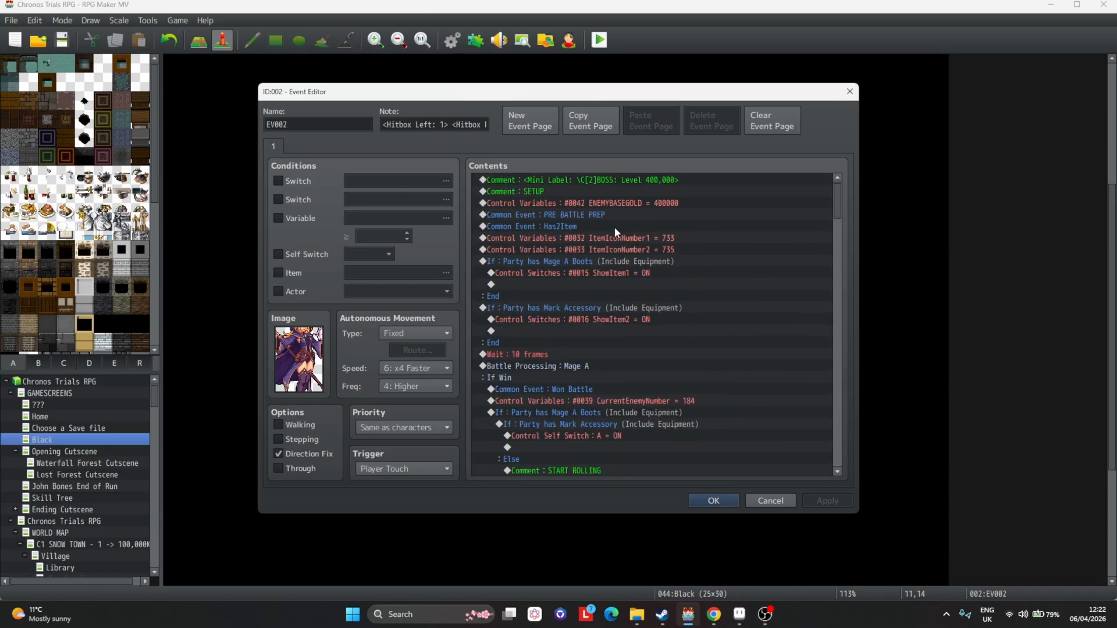
click(599, 117)
click(648, 122)
click(310, 254)
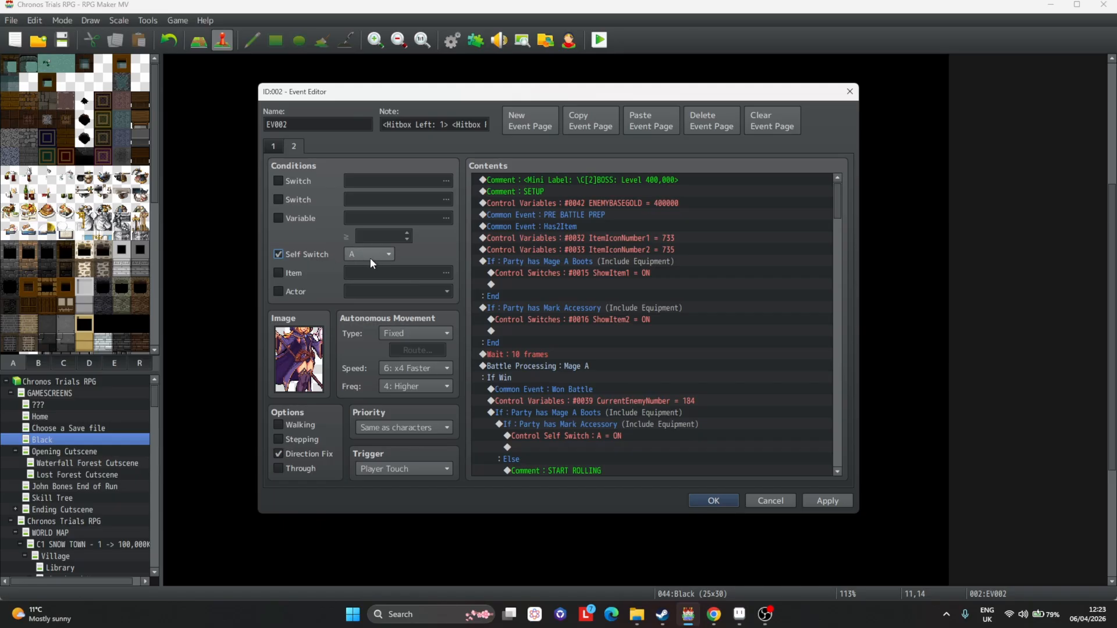
Change page 2's Mini Label comment colour code to \C[3].
double_click(555, 179)
drag(609, 285, 614, 284)
text(3)
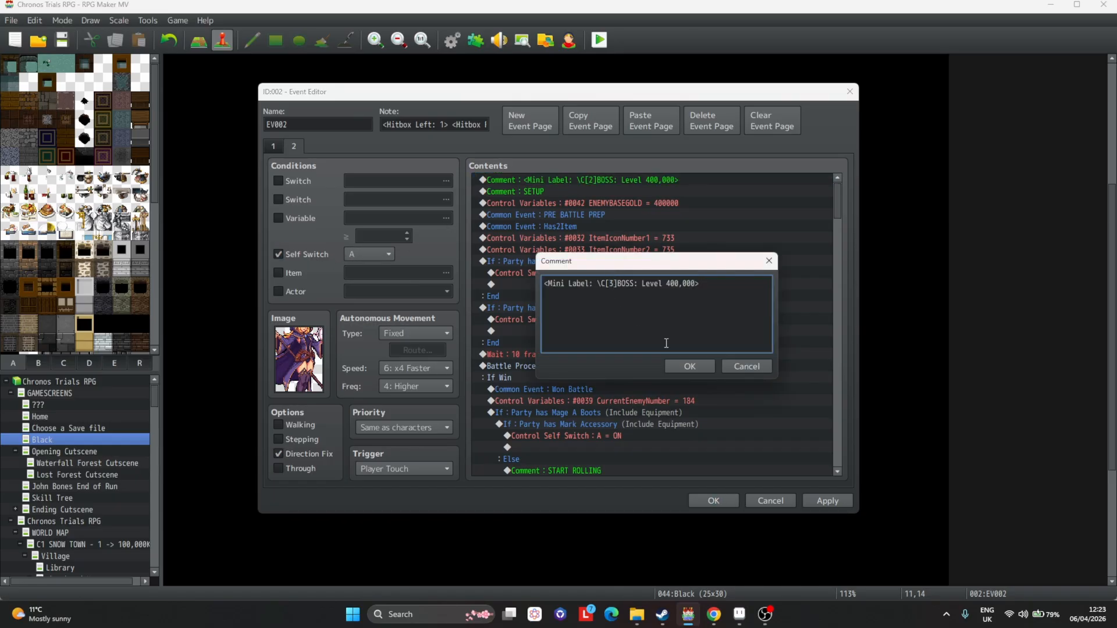
click(690, 366)
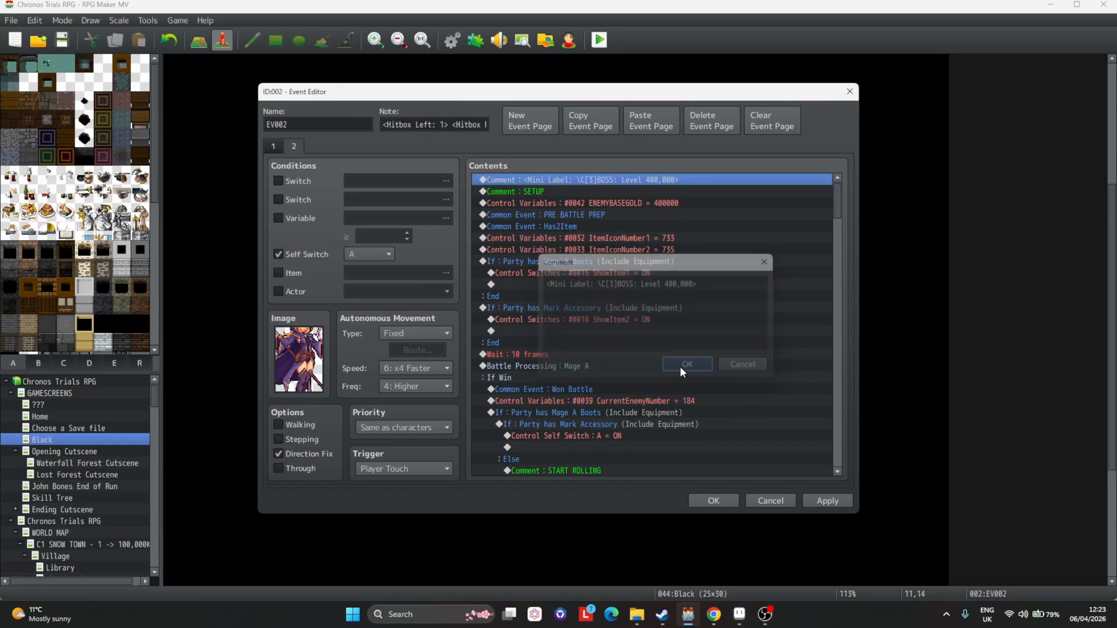
Paste the page as a new page 3 and make it conditional on switch 0031 Hard Mode.
click(276, 147)
click(293, 147)
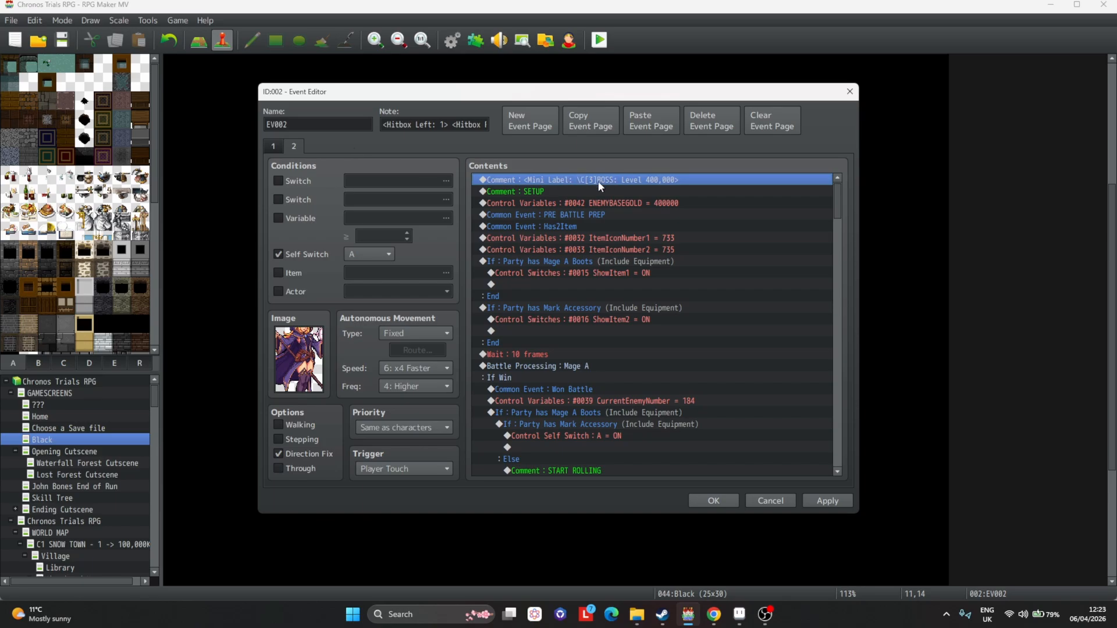
scroll(594, 372, down, 2)
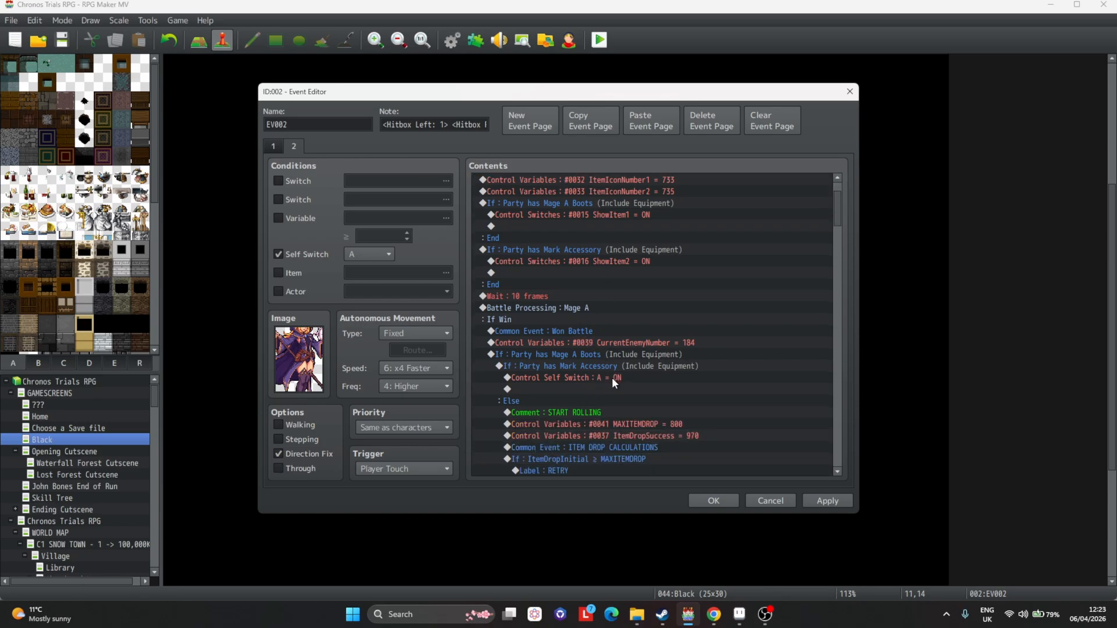
scroll(604, 381, up, 2)
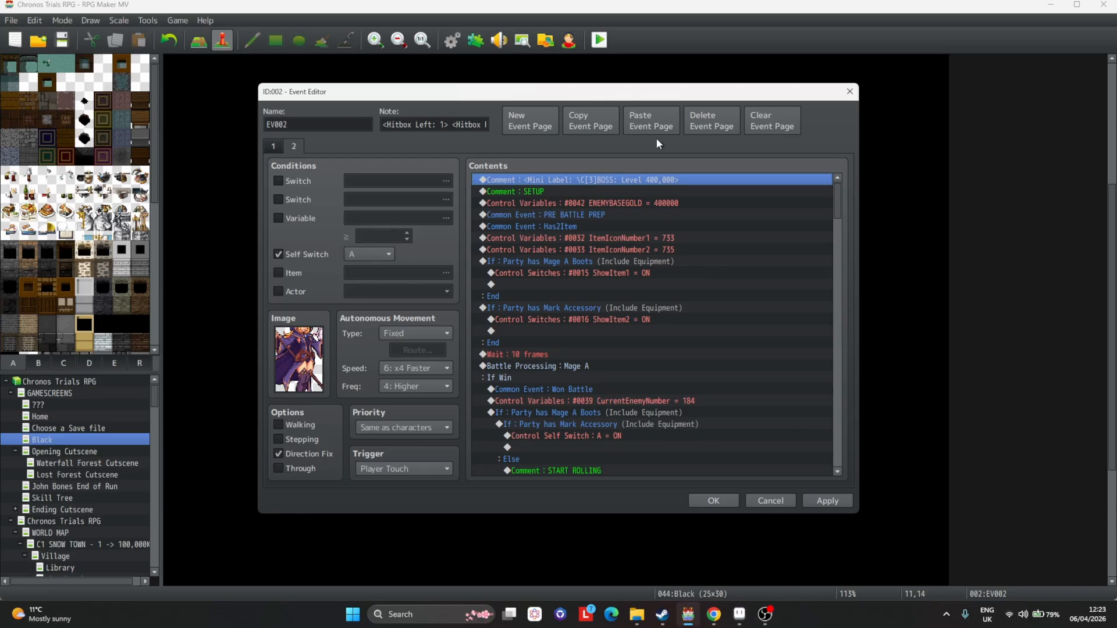
click(657, 121)
click(287, 181)
click(445, 181)
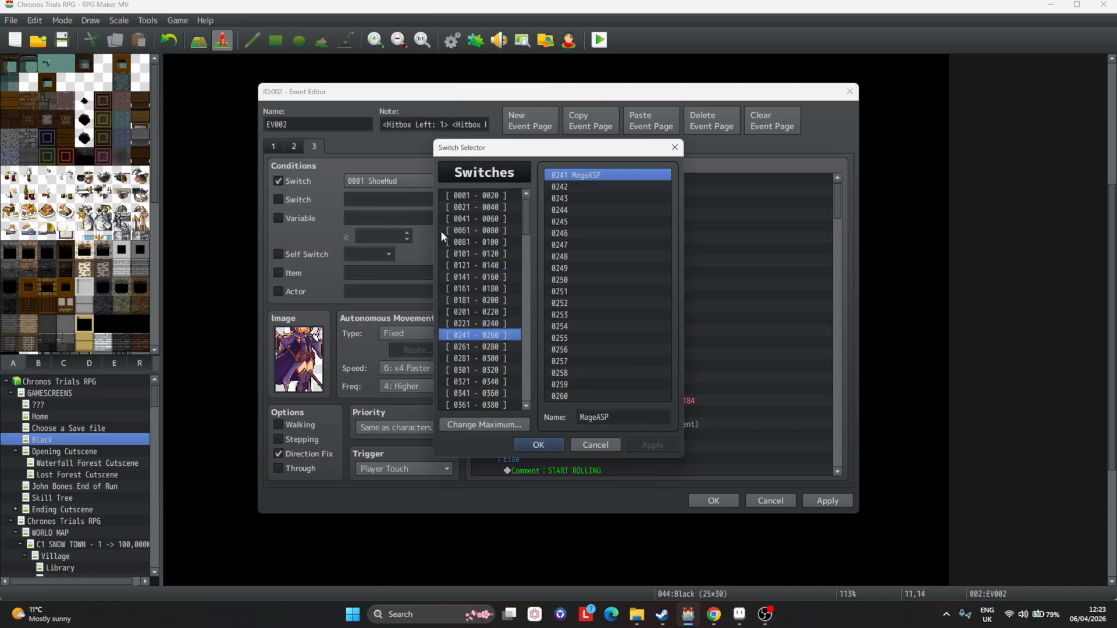
click(490, 208)
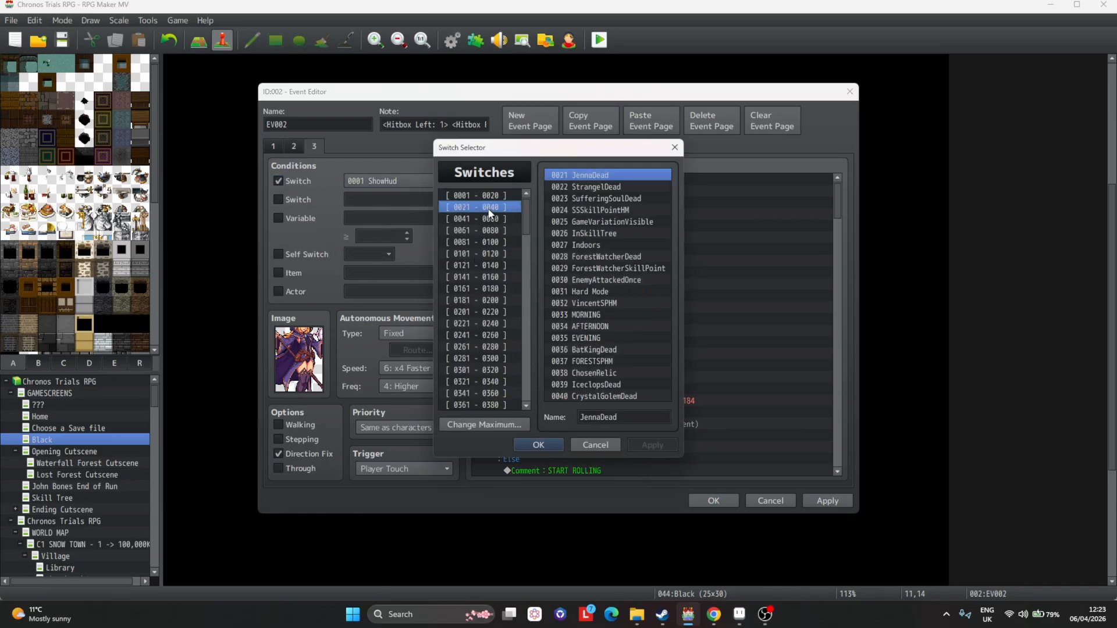
double_click(595, 291)
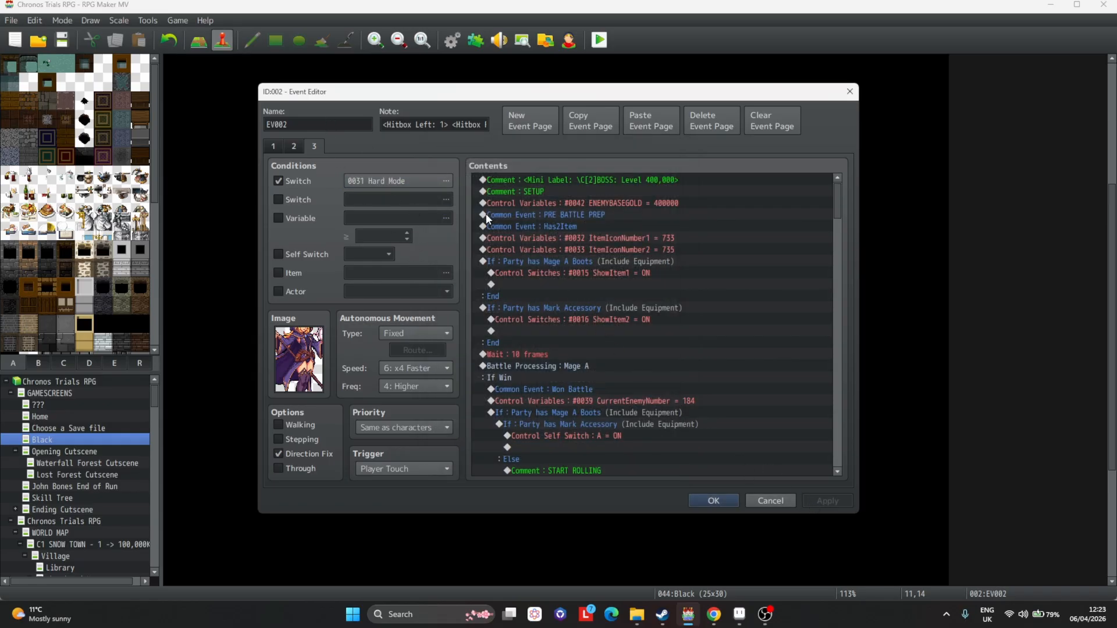
Change page 3's Mini Label comment level to ???
double_click(581, 180)
drag(667, 286, 693, 289)
key(Delete)
key(Delete)
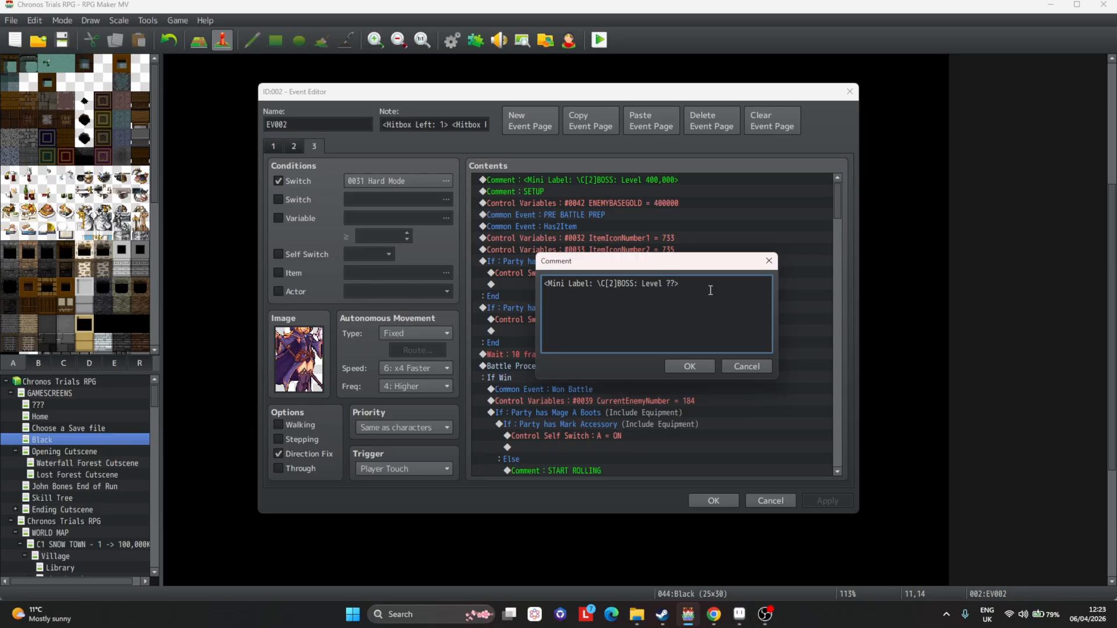
click(707, 365)
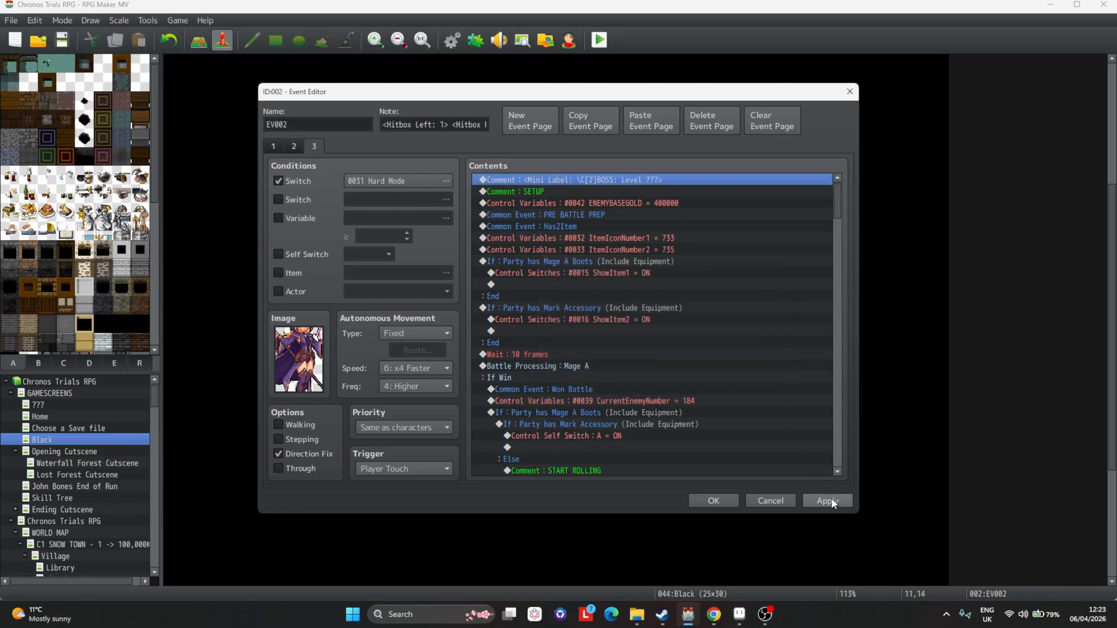
Set page 3's ENEMYBASEGOLD variable to 800000 and apply.
double_click(661, 206)
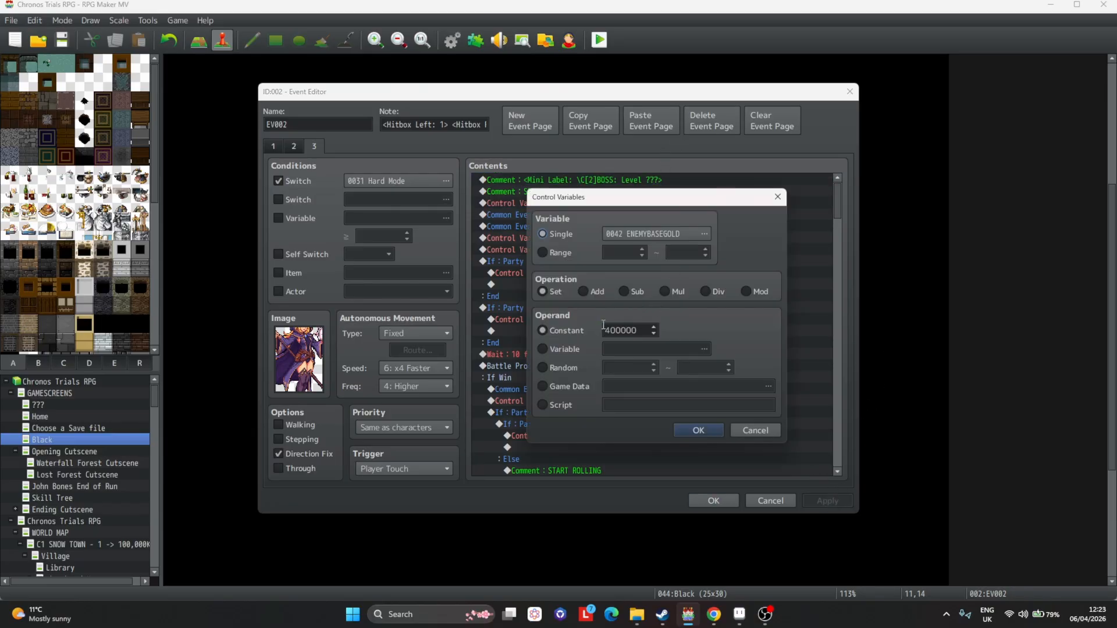
text(8)
click(698, 430)
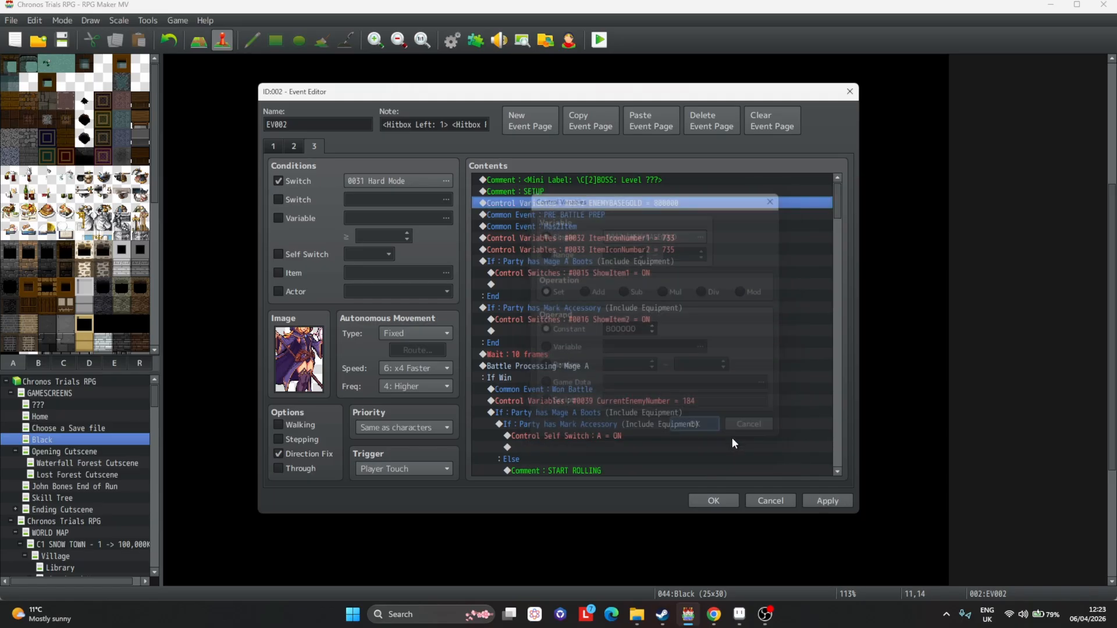
click(826, 501)
Set ItemIconNumber1 to 734 and ItemIconNumber2 to 736 on page 3.
click(569, 214)
click(581, 227)
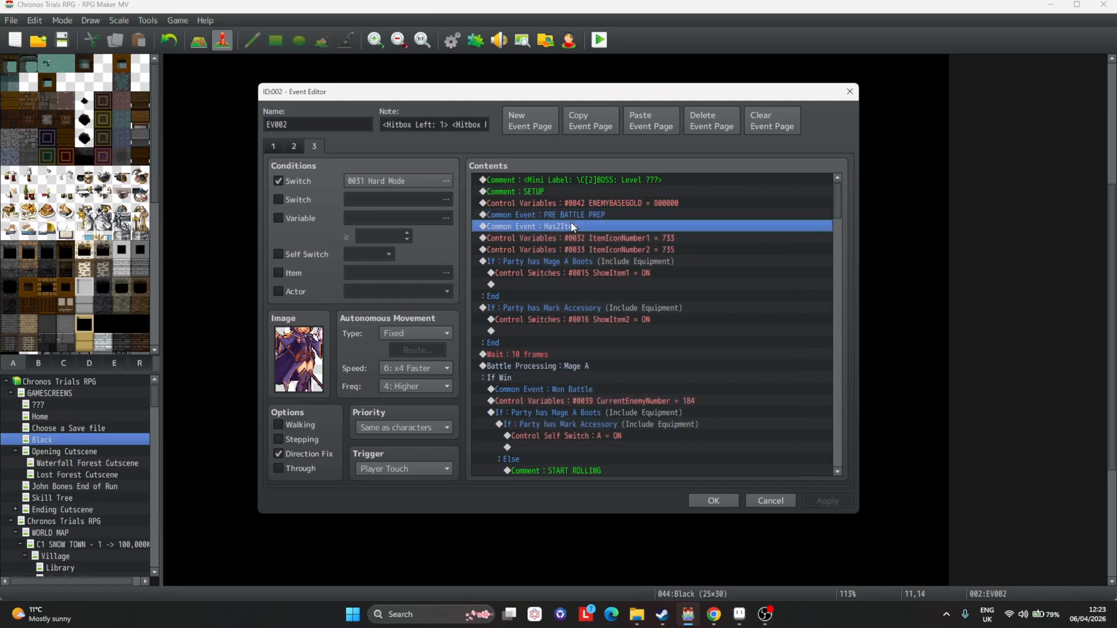
double_click(596, 238)
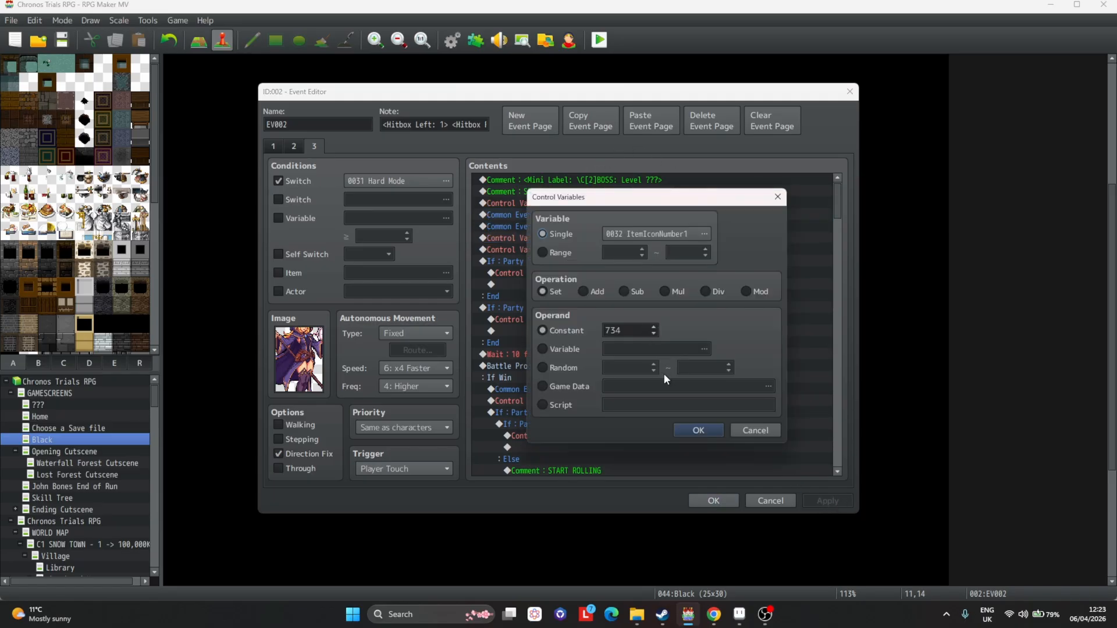
click(698, 430)
double_click(698, 251)
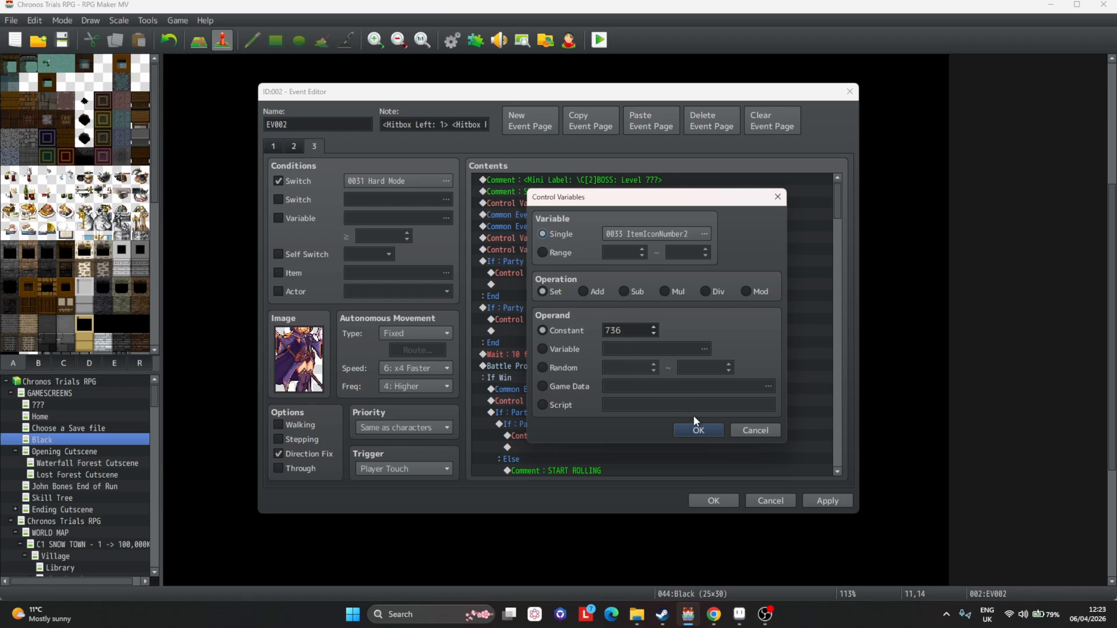
click(699, 430)
Change the setup item checks to Mage A Boots II and Mark Accessory II.
double_click(635, 261)
scroll(653, 323, down, 1)
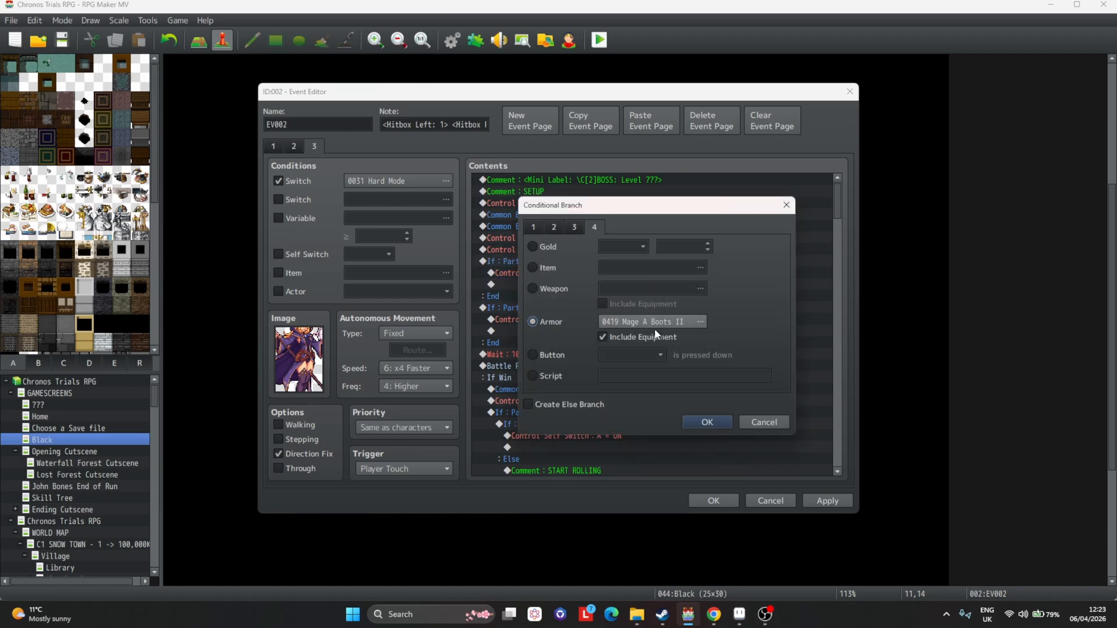
click(707, 424)
click(638, 311)
double_click(640, 313)
scroll(655, 321, down, 1)
click(703, 422)
Change the win branch's Mage A Boots and Mark Accessory conditions to Mage A Boots II and Mark Accessory II.
scroll(587, 291, down, 2)
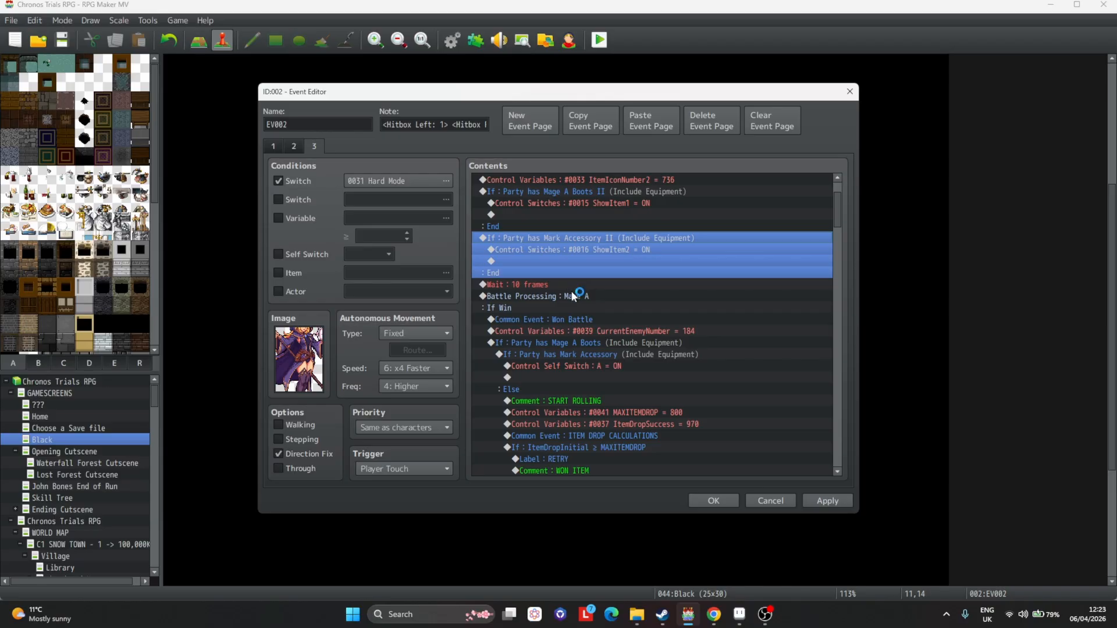
scroll(574, 297, down, 3)
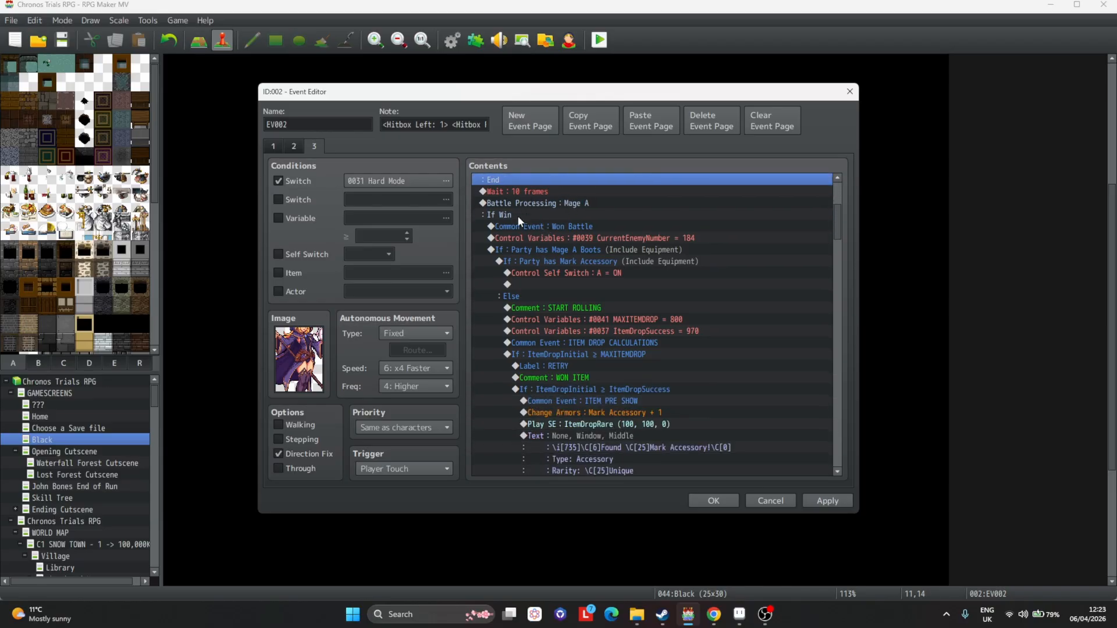
scroll(617, 232, down, 1)
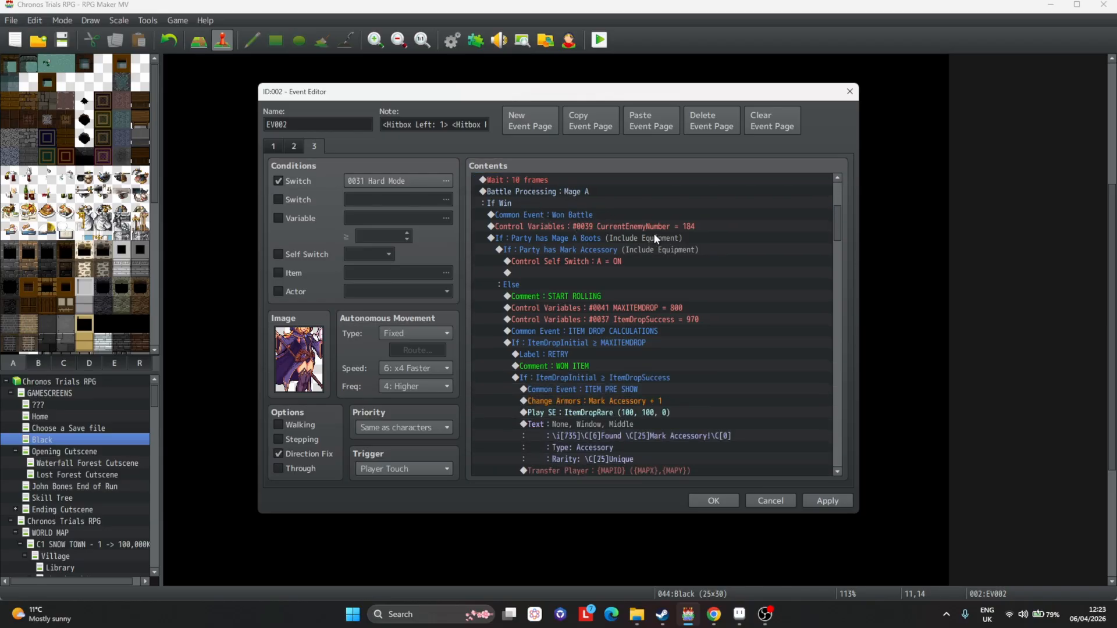
double_click(618, 238)
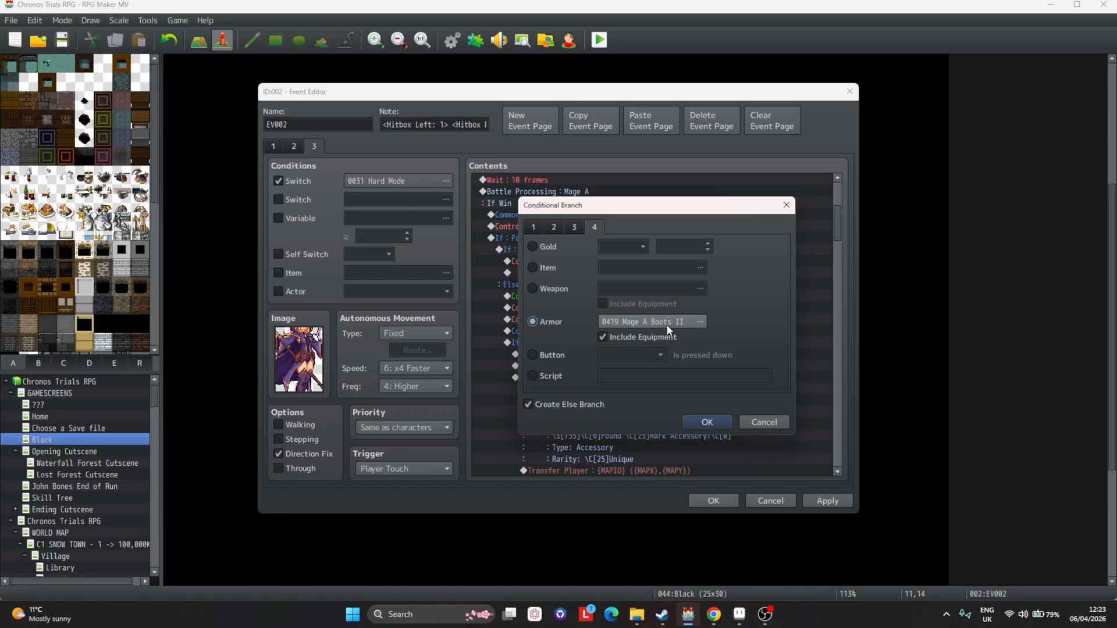
click(707, 426)
double_click(605, 251)
click(706, 422)
scroll(590, 201, down, 5)
click(592, 203)
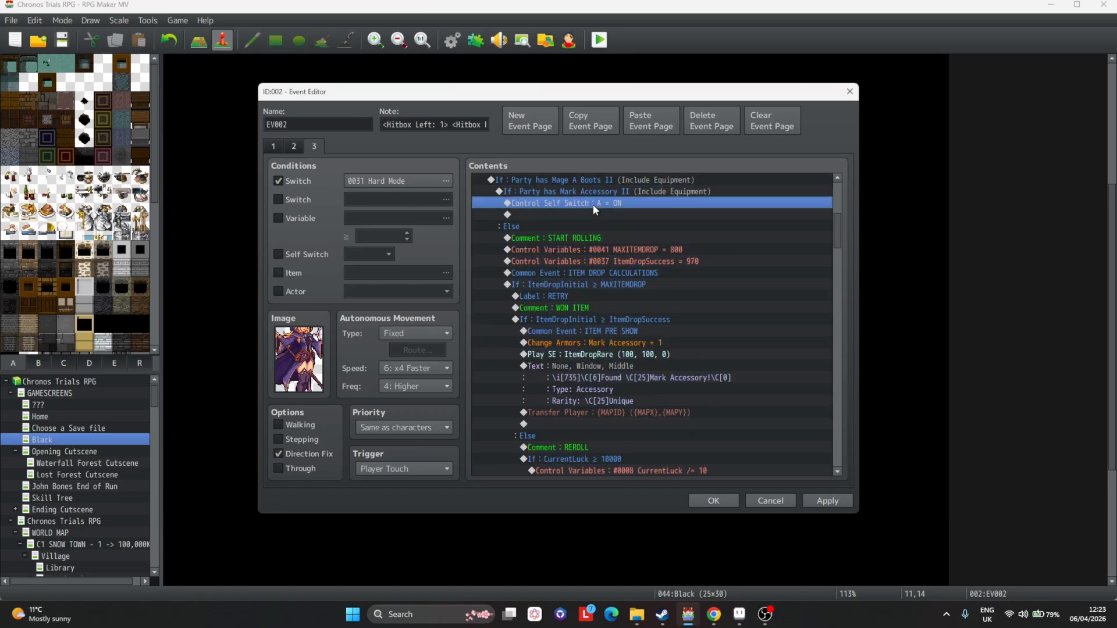
Change the win branch's self switch command from A to B and apply the change.
double_click(592, 203)
scroll(634, 306, down, 1)
click(639, 364)
click(805, 496)
scroll(611, 222, down, 3)
scroll(631, 251, up, 5)
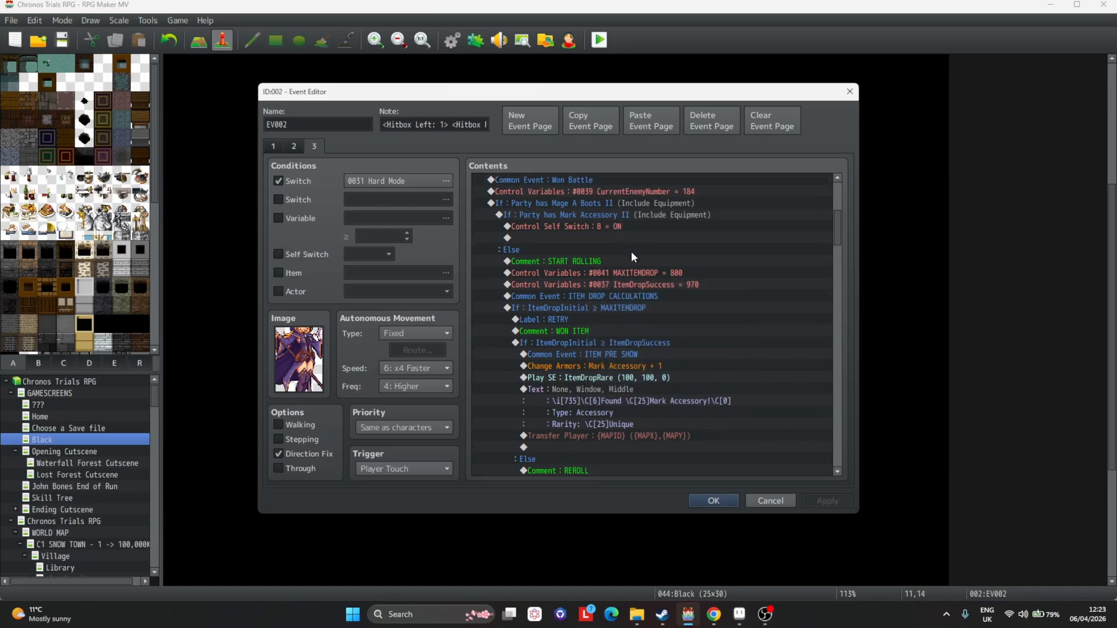
Set MAXITEMDROP to 850 and ItemDropSuccess to 975 in the first rolling branch.
click(637, 273)
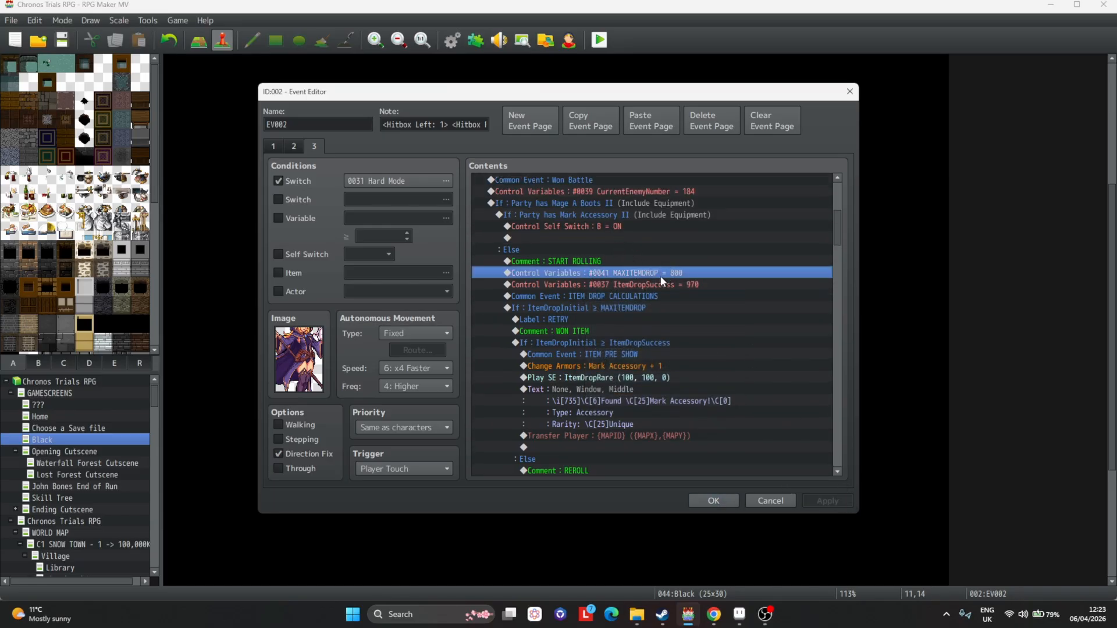
double_click(661, 273)
double_click(614, 330)
text(850)
key(Return)
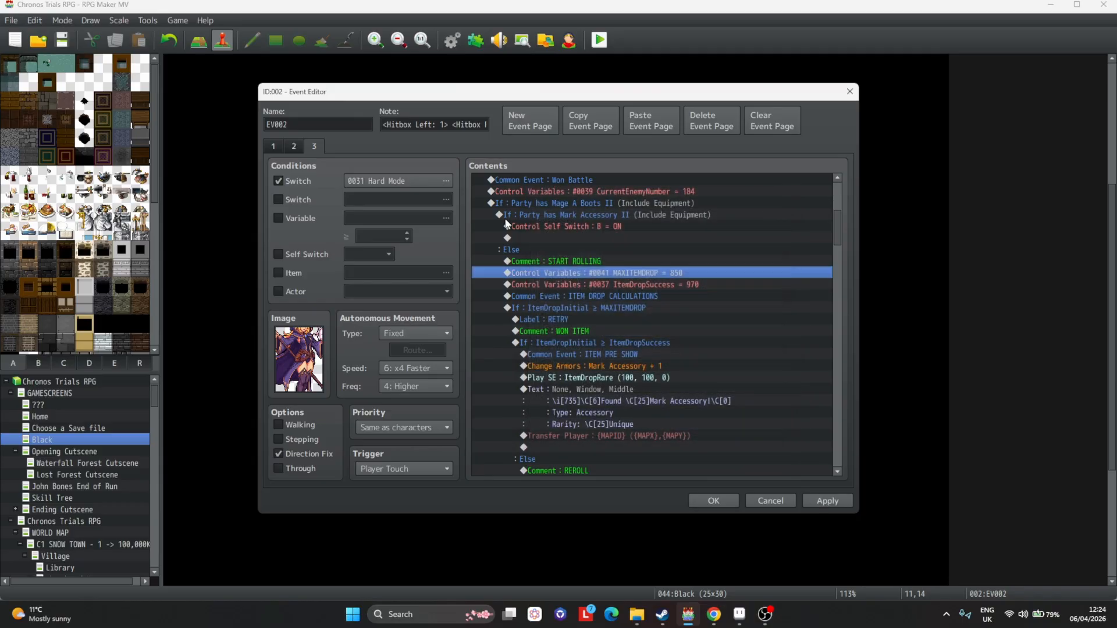
key(Down)
key(Return)
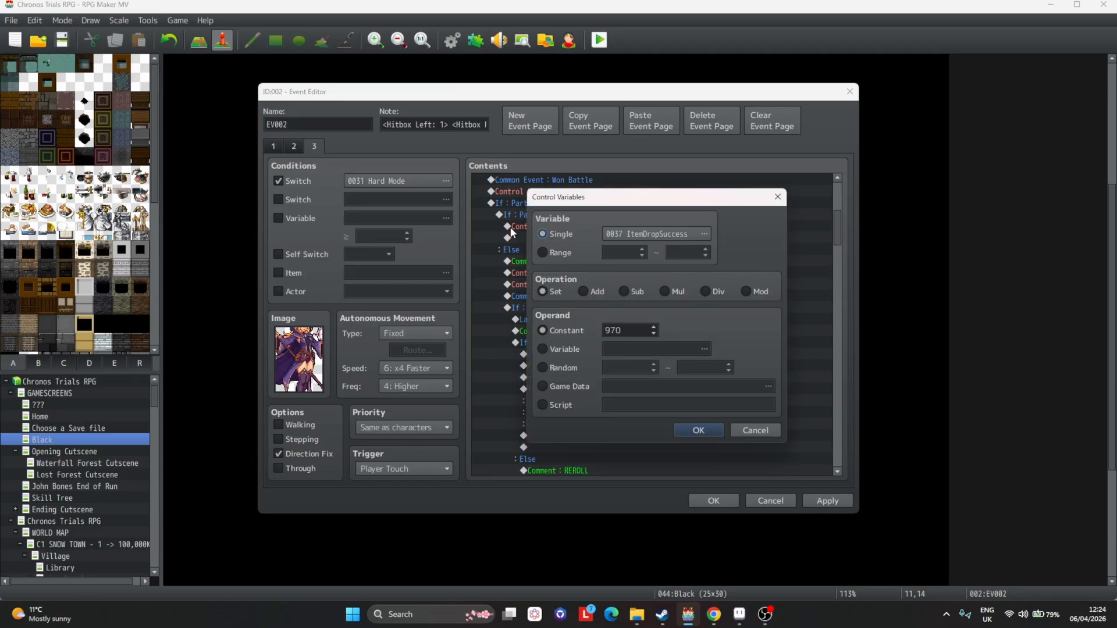
double_click(625, 329)
text(975)
key(Return)
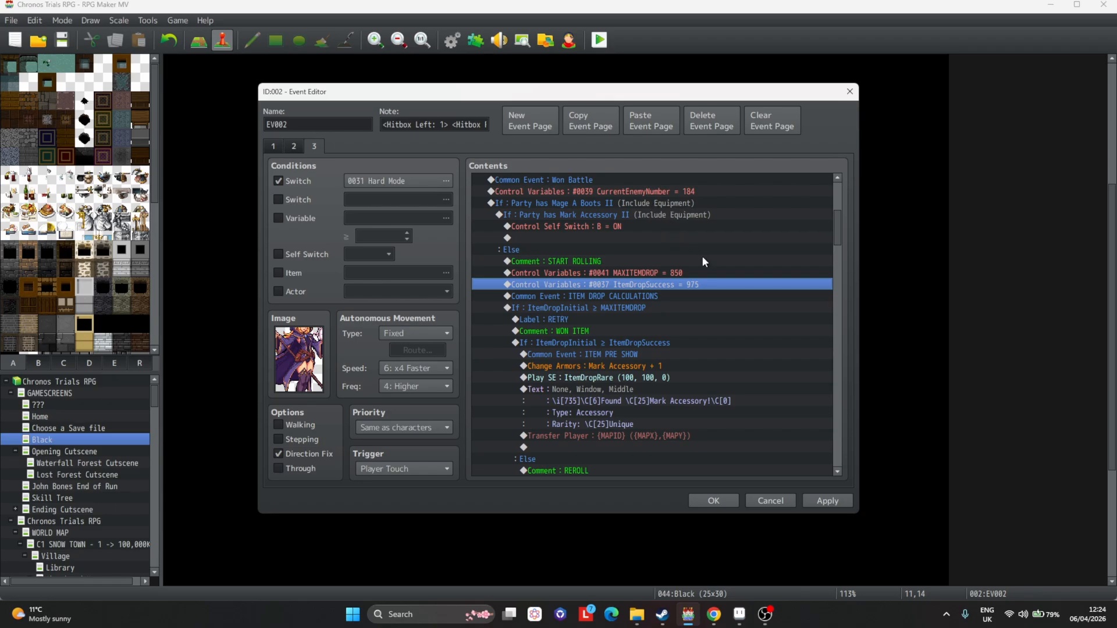
Change that branch's armor reward to Mark Accessory II.
scroll(664, 259, down, 2)
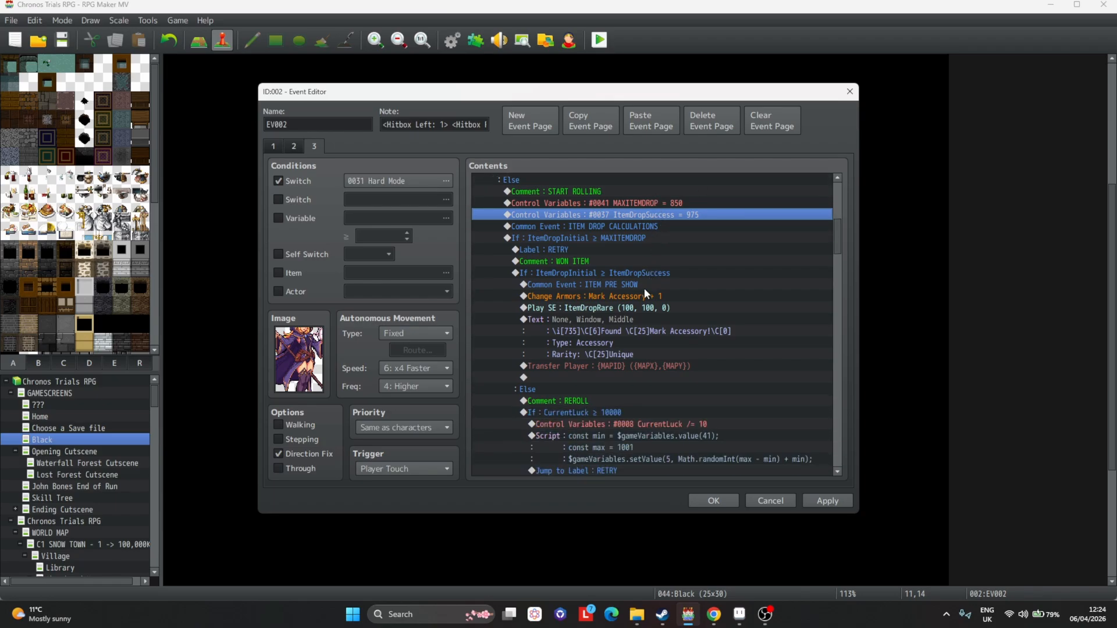
double_click(644, 293)
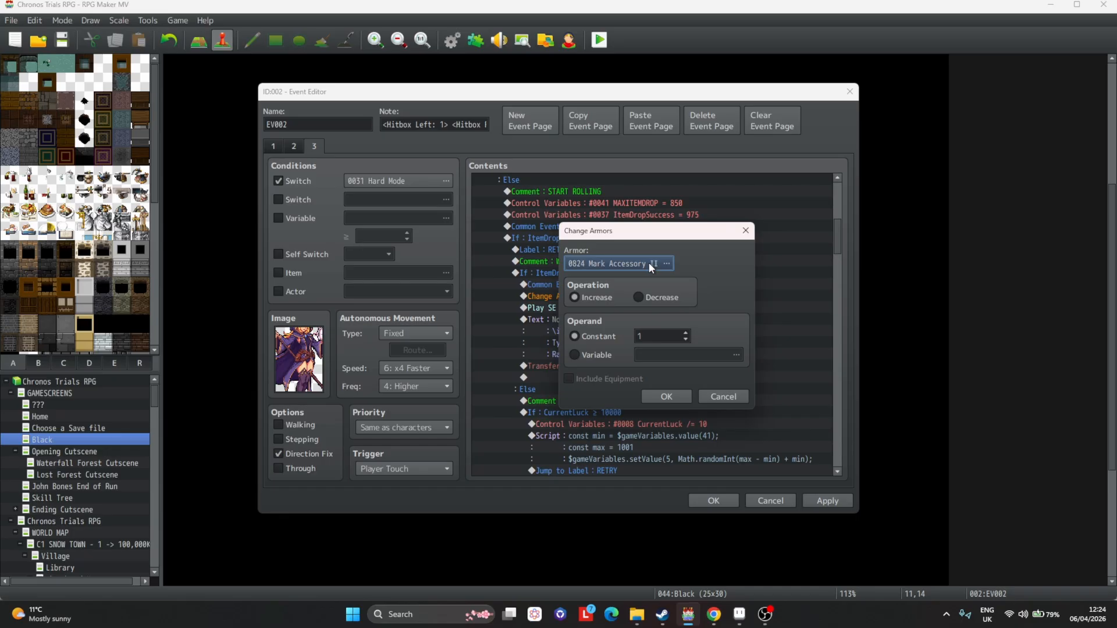
click(674, 397)
Edit the drop message to show icon 736 and read "Mark Accessory II!", preview it and apply.
click(645, 307)
click(639, 317)
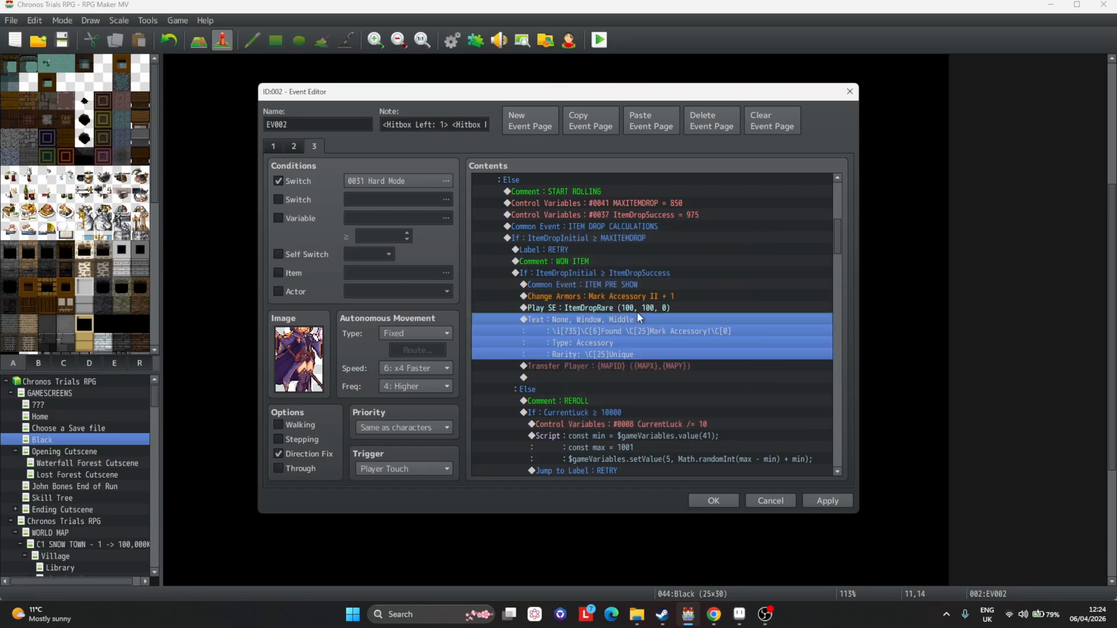
double_click(637, 318)
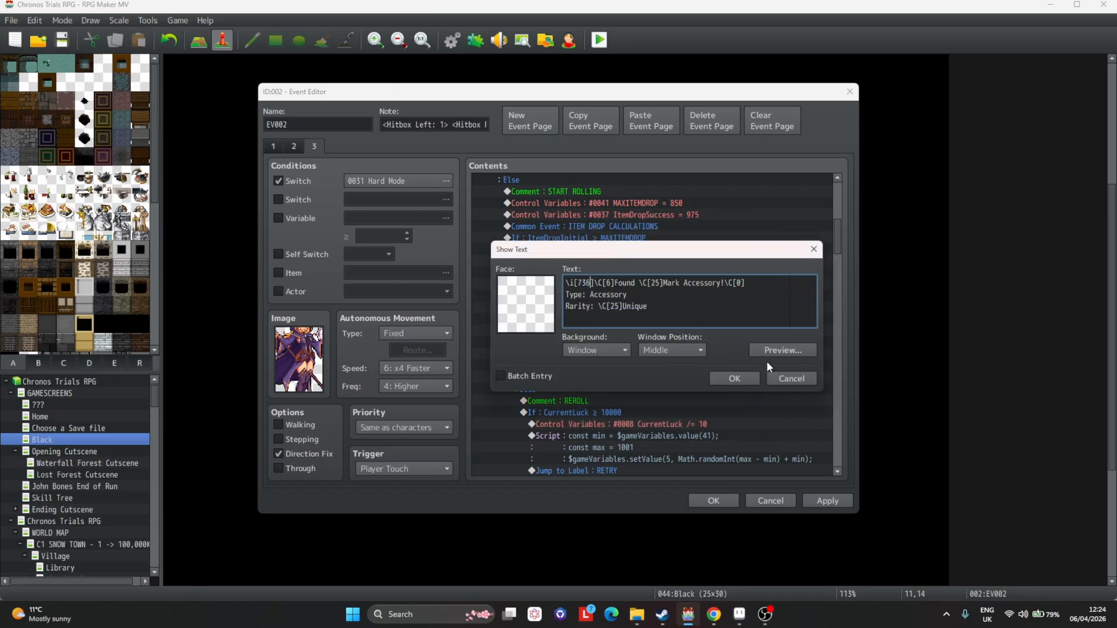
click(782, 351)
key(Escape)
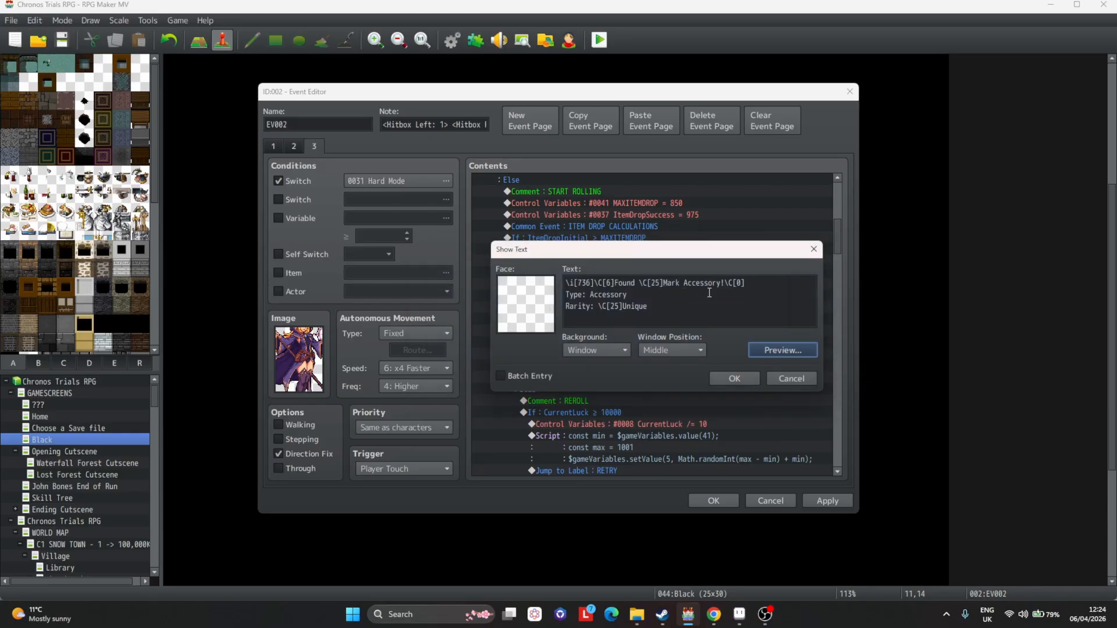
drag(722, 283, 736, 288)
key(Left)
text(II)
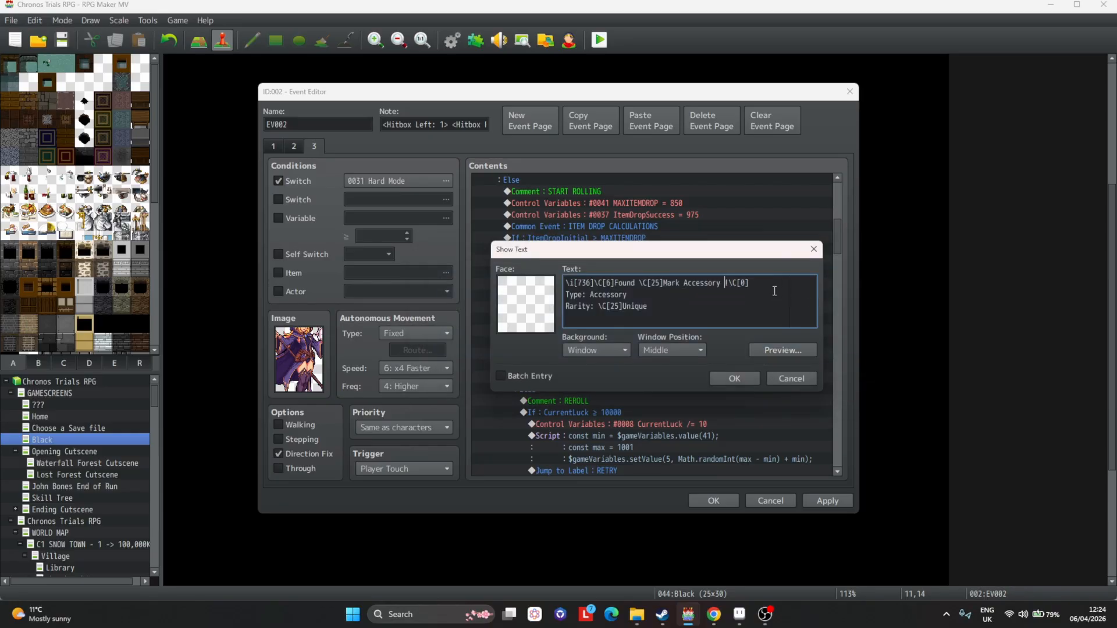
click(783, 350)
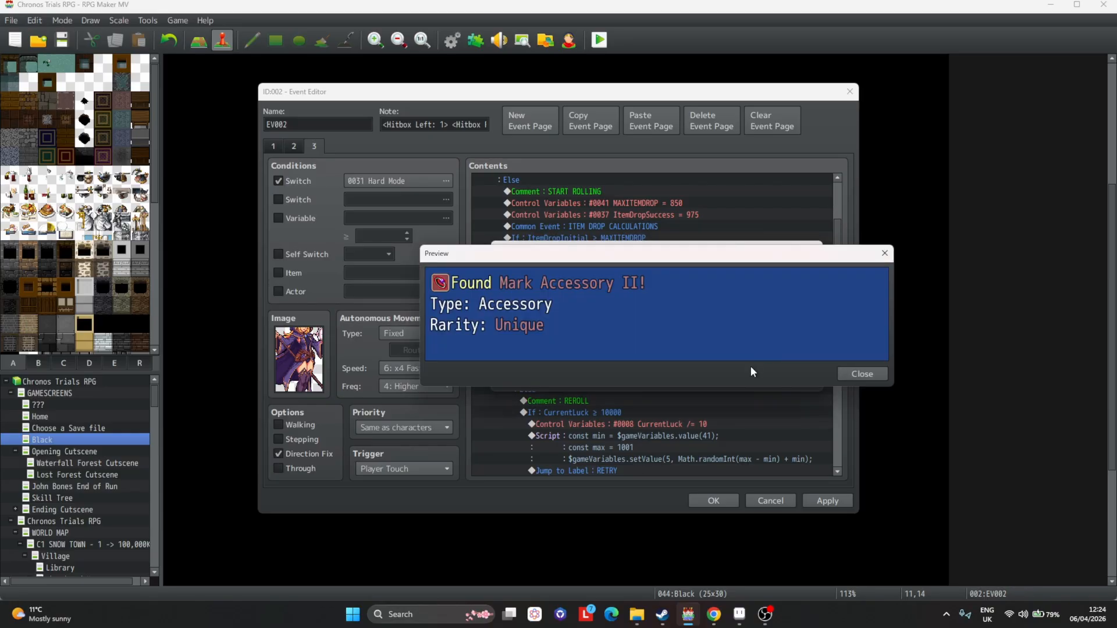
key(Escape)
click(734, 378)
scroll(575, 229, down, 2)
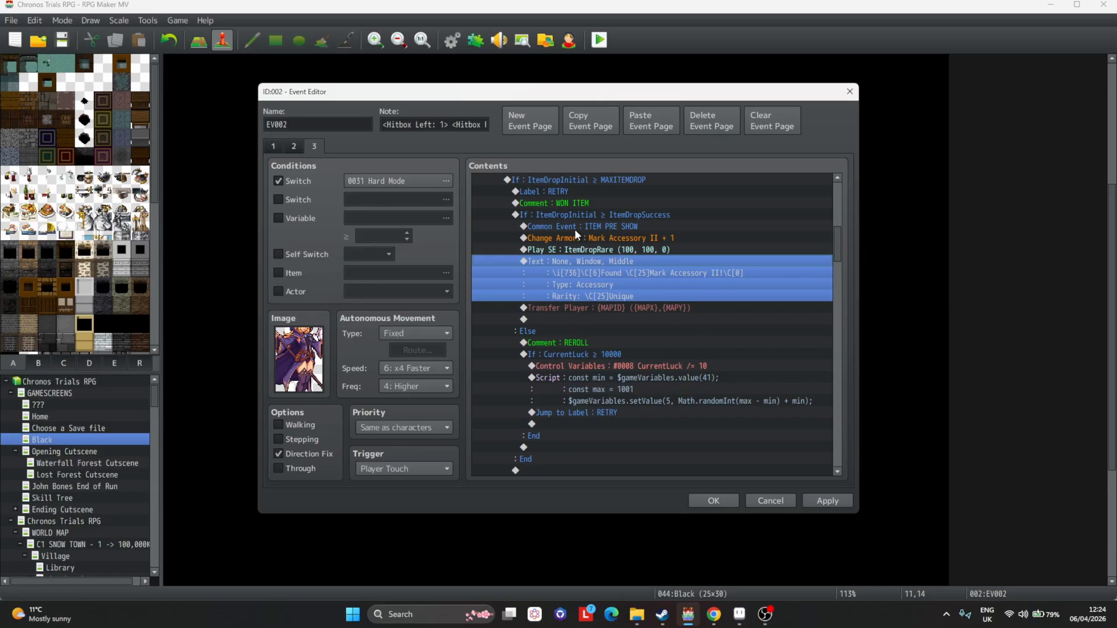
click(805, 502)
Open the reroll branch's CurrentLuck condition to check its threshold.
scroll(679, 352, down, 2)
click(611, 298)
click(611, 307)
double_click(634, 309)
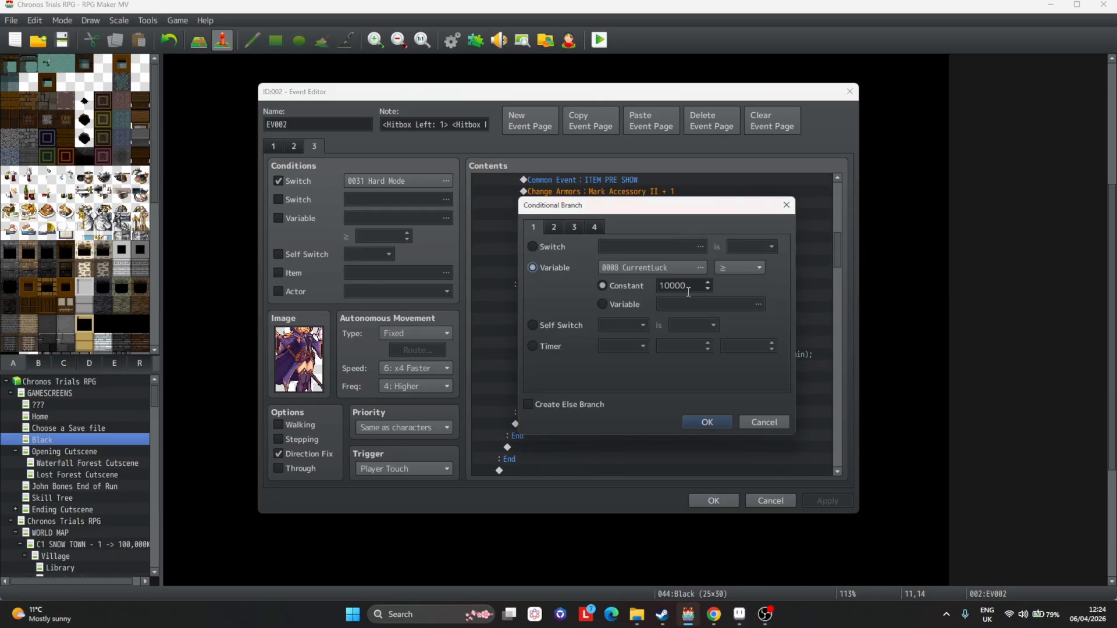
click(701, 285)
click(716, 421)
Change the else branch's Mark Accessory condition to Mark Accessory II.
scroll(640, 302, down, 3)
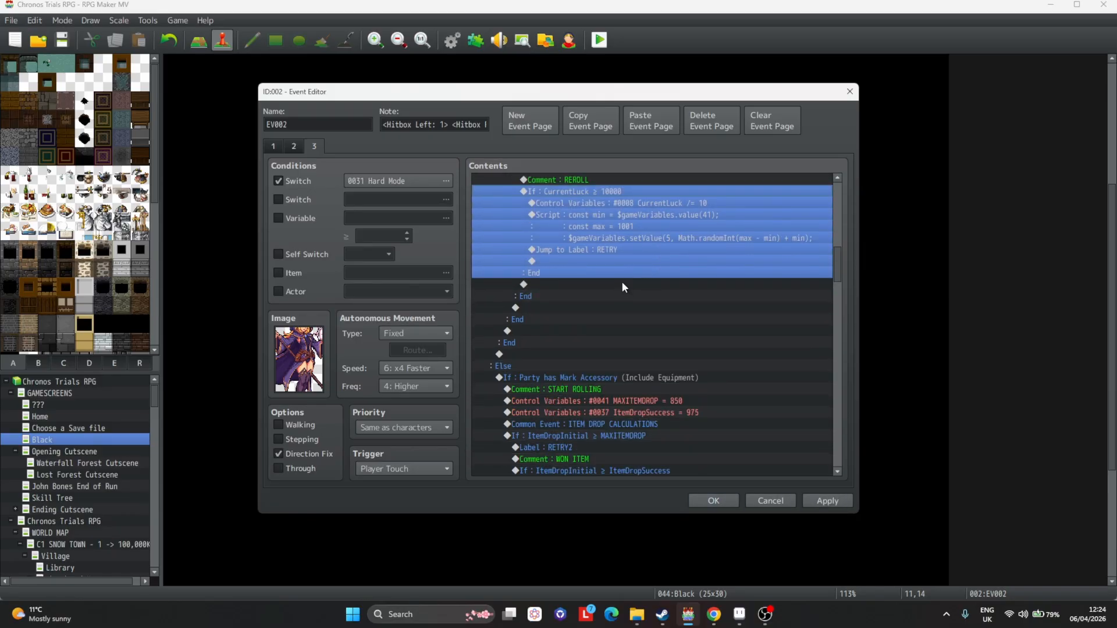
scroll(672, 218, down, 2)
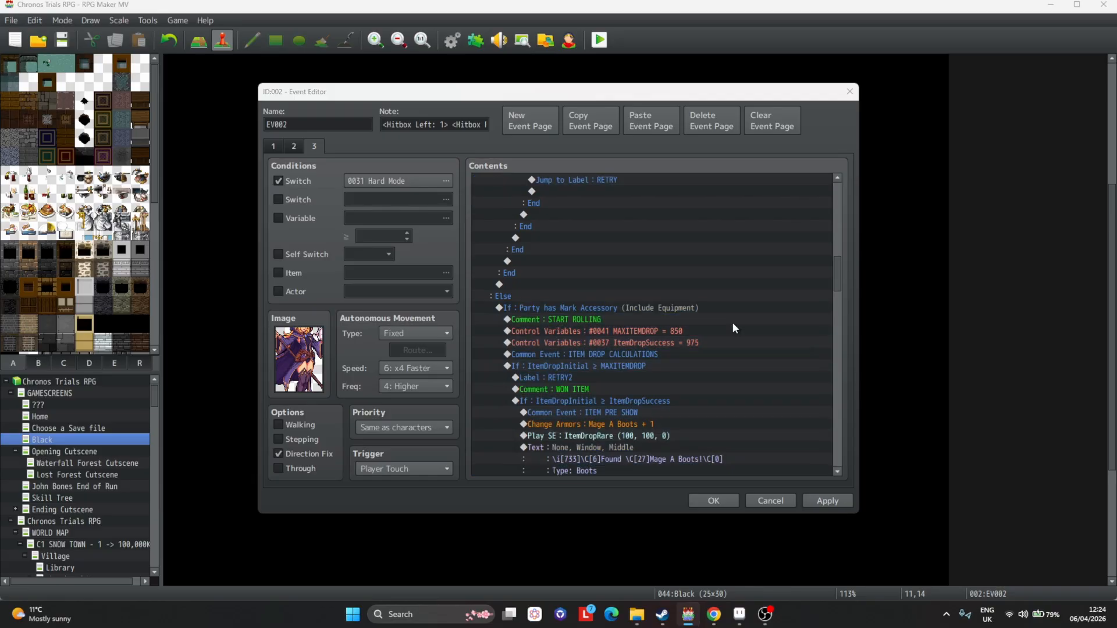
double_click(677, 309)
scroll(671, 323, down, 2)
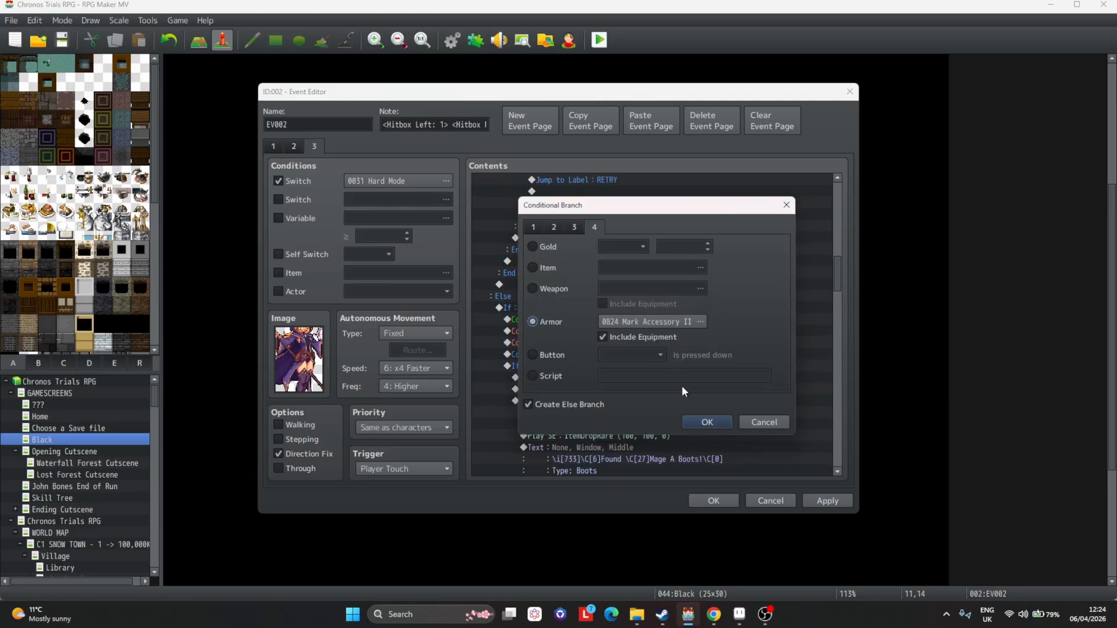
click(704, 422)
Set MAXITEMDROP to 900 and ItemDropSuccess to 985 in the Mark Accessory II branch.
scroll(646, 331, down, 2)
click(608, 273)
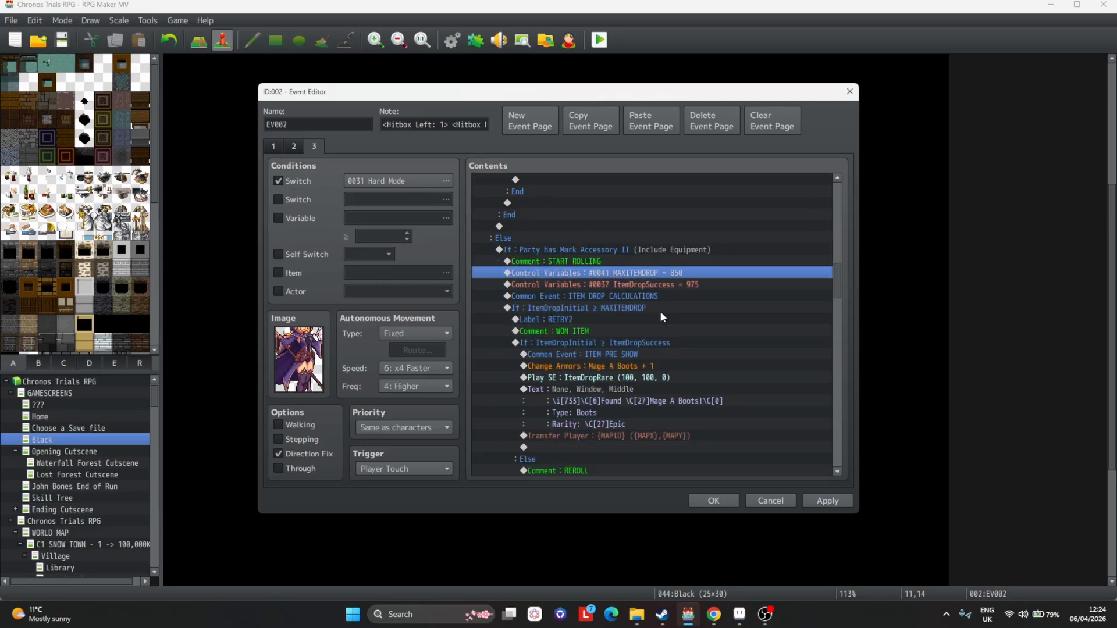
double_click(615, 274)
text(800)
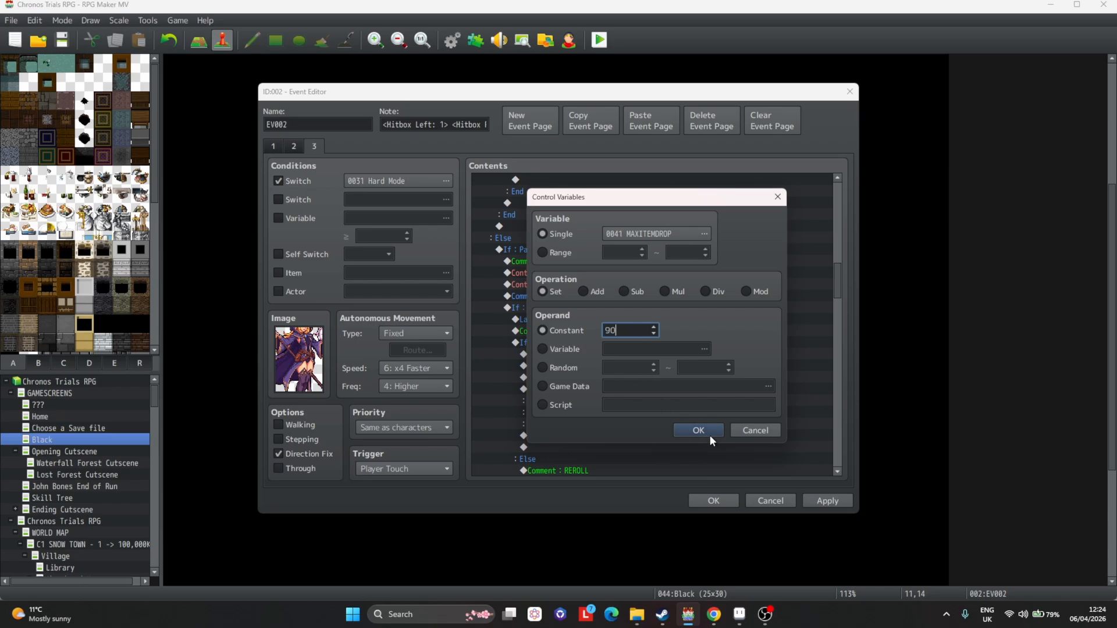
click(710, 435)
double_click(673, 287)
double_click(617, 330)
text(985)
key(Return)
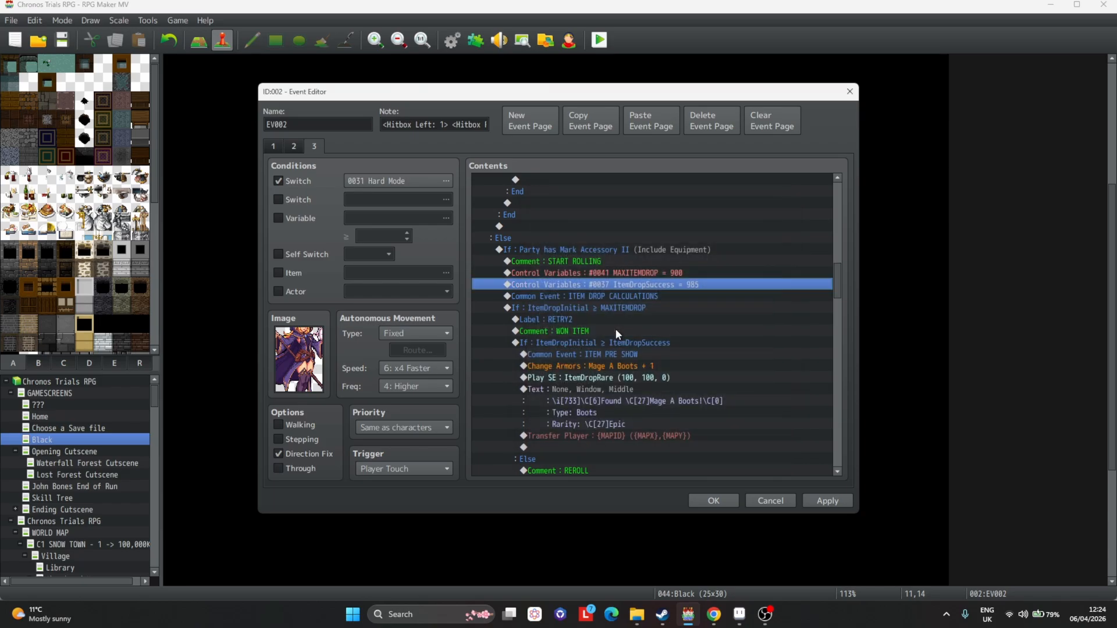
Change this branch's armor reward to Mage A Boots II.
key(Down)
key(Down)
key(Down)
key(Down)
key(Down)
key(Down)
key(Down)
key(Return)
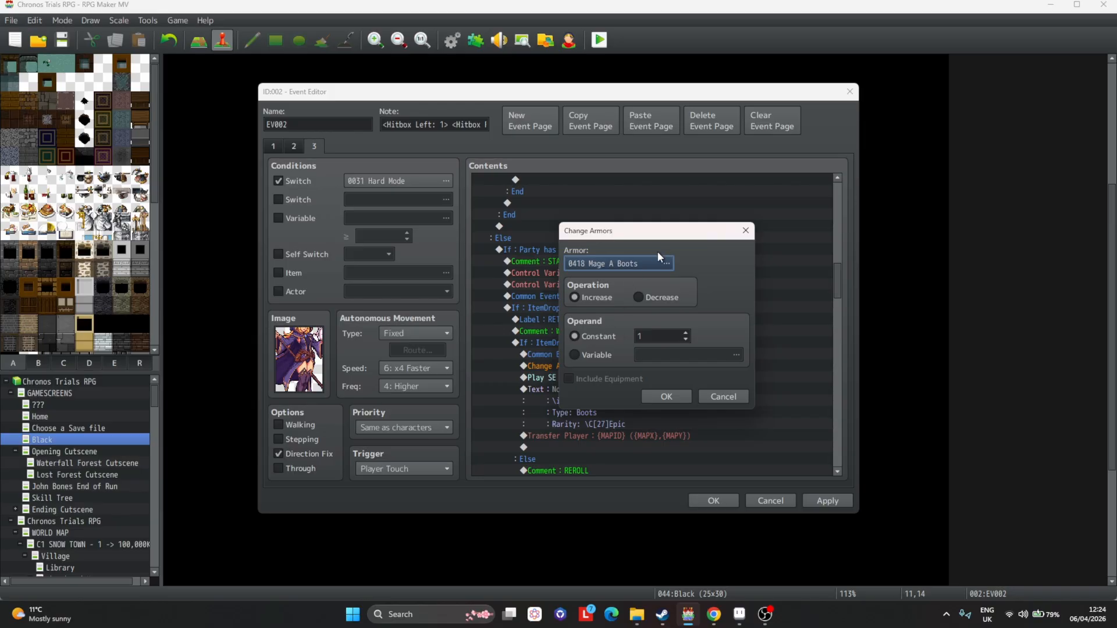
scroll(654, 264, down, 1)
click(666, 396)
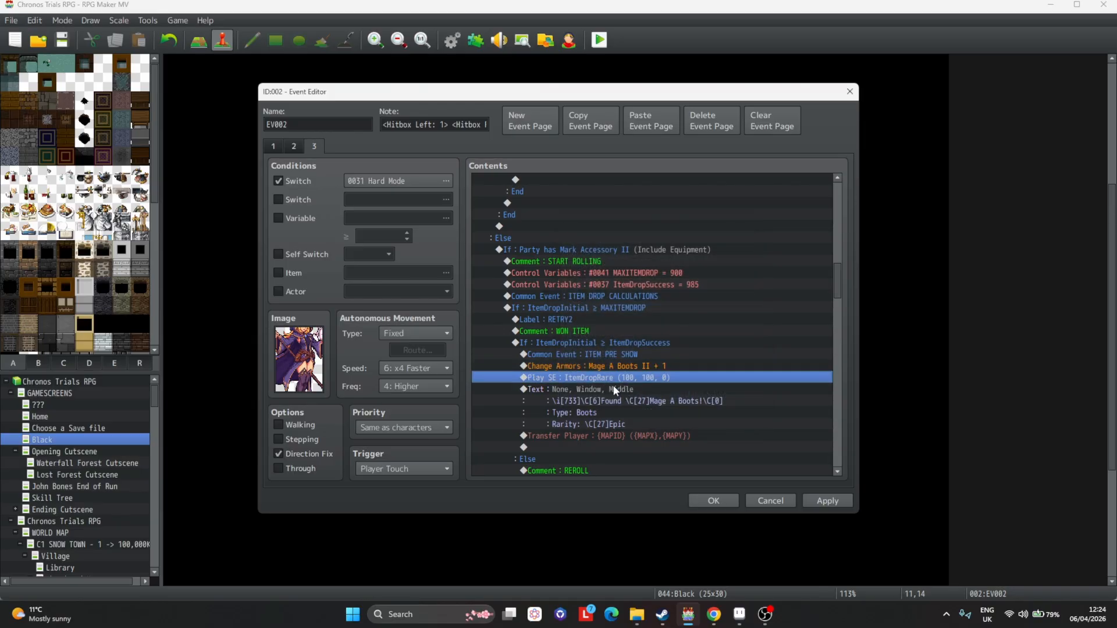
Edit the boots drop message to use icon 734 and read "Mage A Boots II!", then preview it.
double_click(613, 387)
drag(587, 285, 591, 285)
text(4)
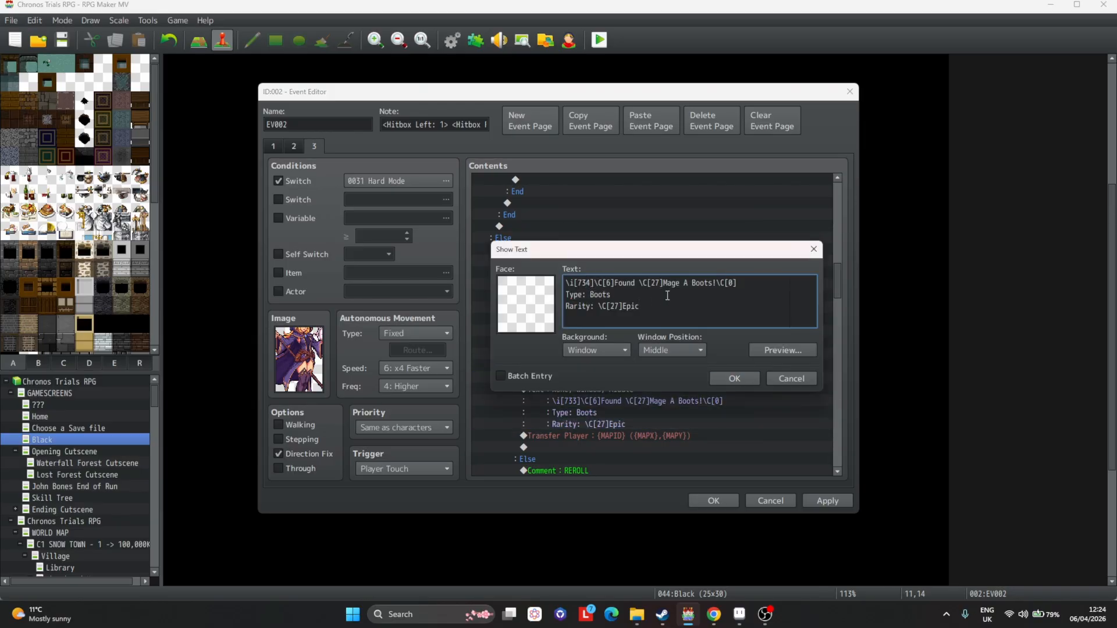
click(713, 283)
text(II)
click(779, 350)
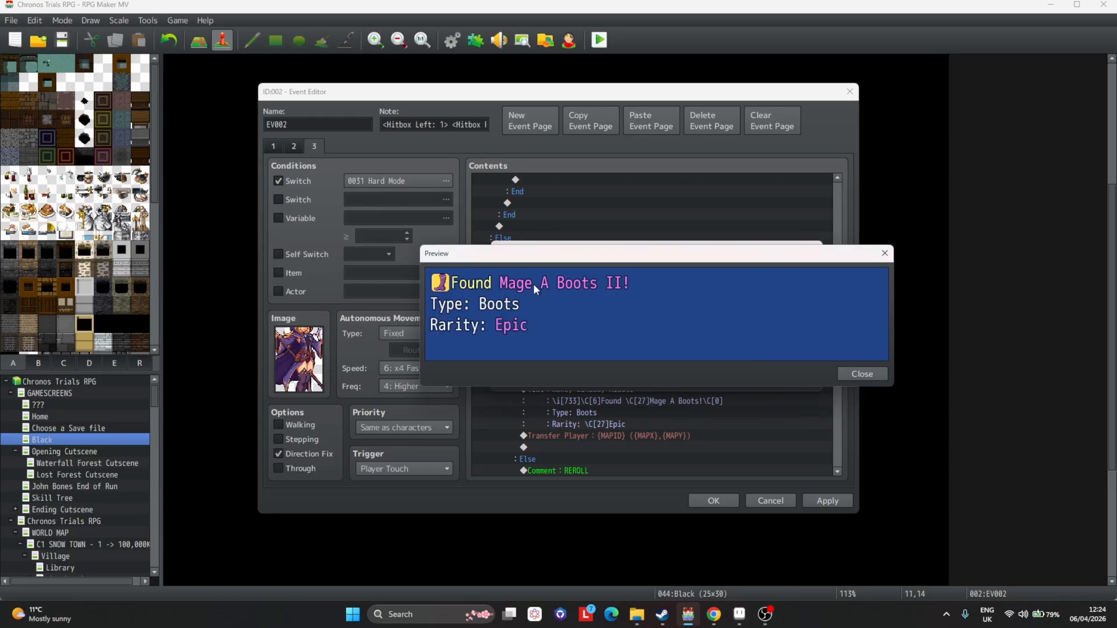
key(Escape)
Set the message's name and rarity colours to 17, change the rarity to Legendary, and apply.
double_click(654, 283)
text(17)
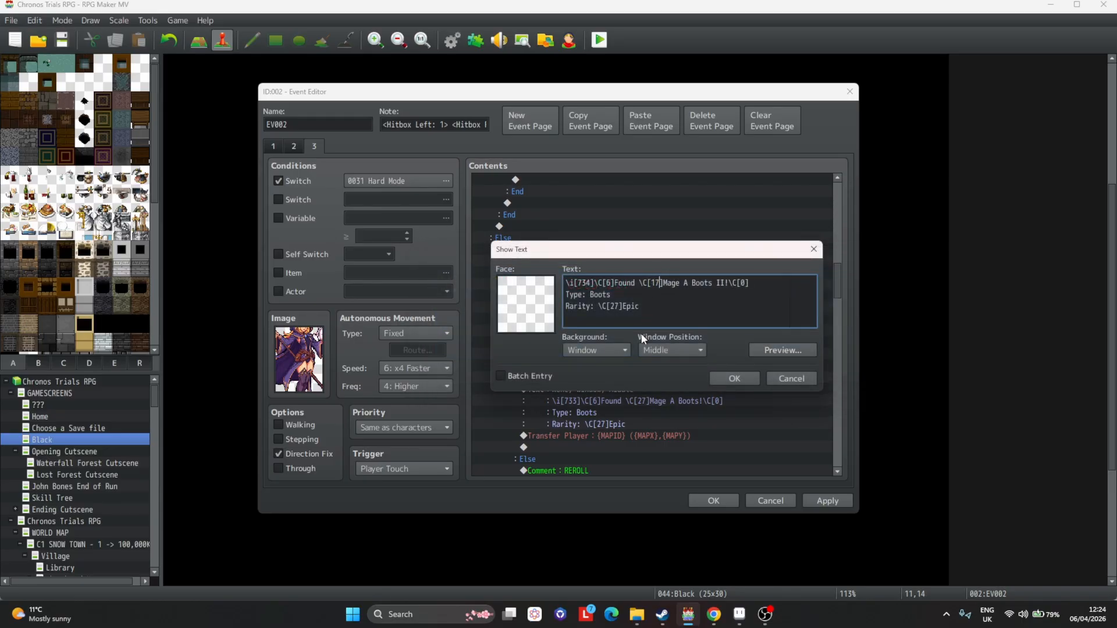
text(1)
drag(623, 306, 638, 306)
key(BackSpace)
text(Legendary)
click(781, 350)
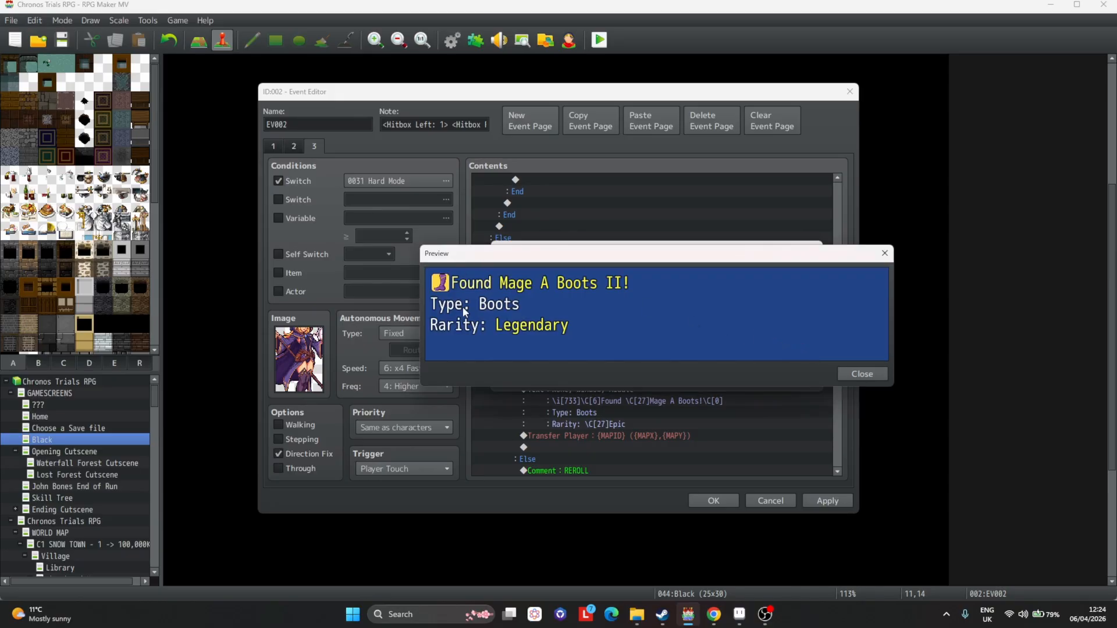
click(744, 372)
click(743, 377)
scroll(787, 459, down, 3)
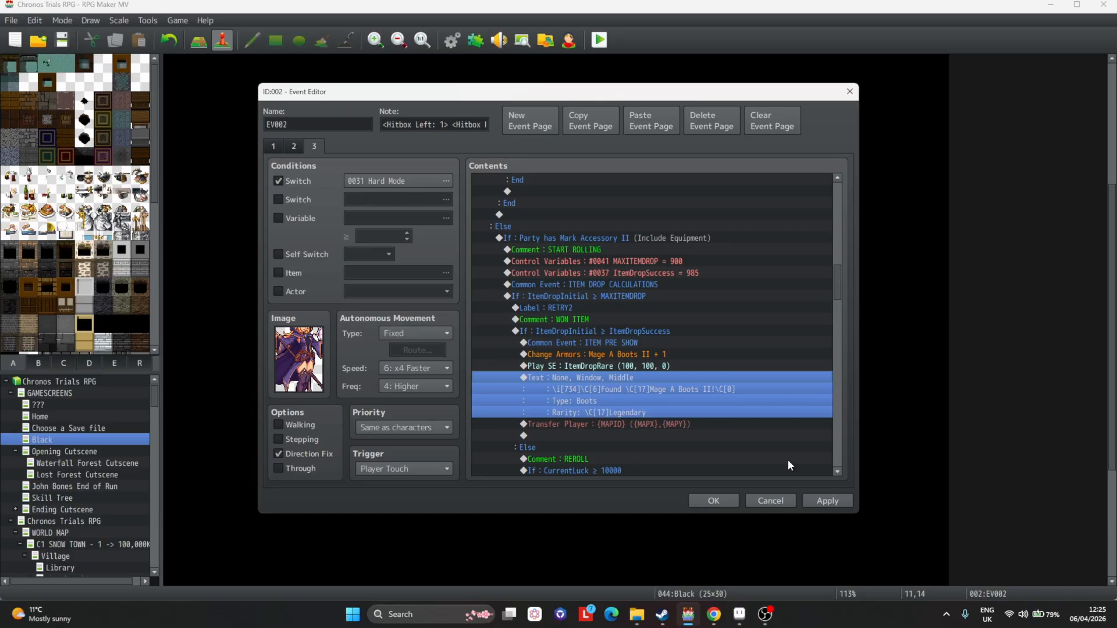
click(826, 498)
Set the reroll branch's CurrentLuck threshold to 100000 and apply.
scroll(608, 247, down, 2)
double_click(602, 296)
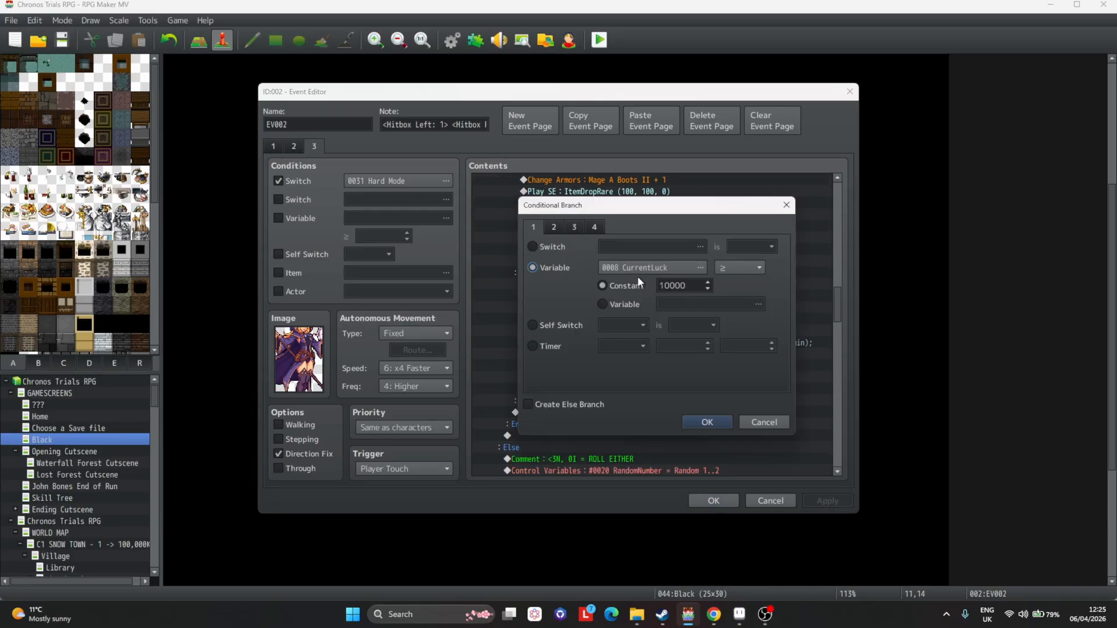
click(693, 285)
text(0)
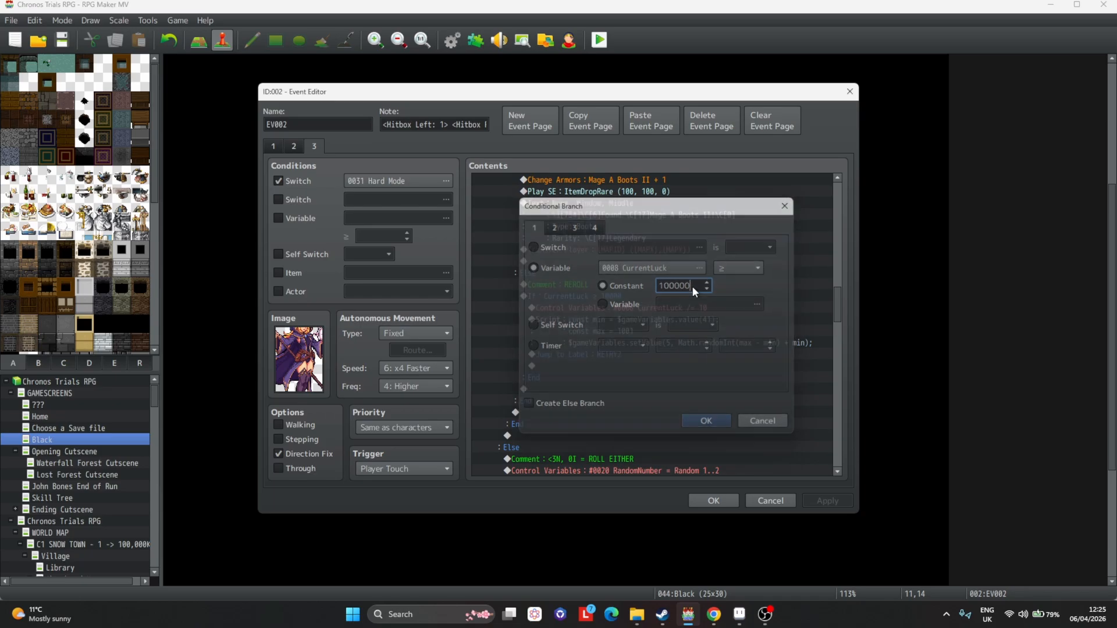
key(Return)
scroll(704, 279, down, 3)
click(828, 501)
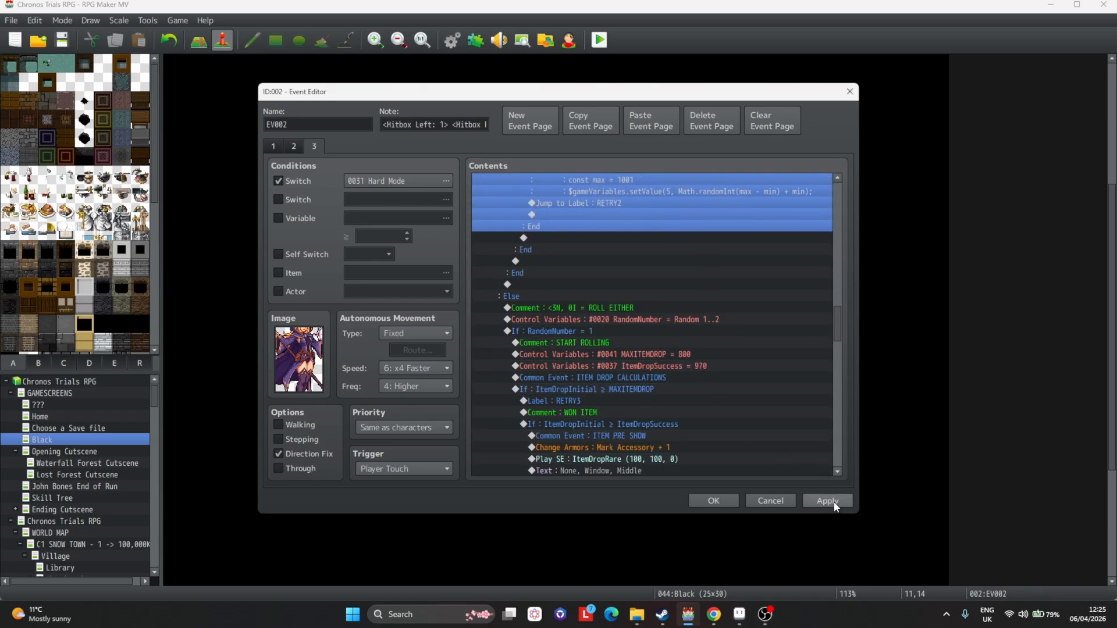
Set MAXITEMDROP to 850 and ItemDropSuccess to 975 in the RandomNumber = 1 branch.
scroll(600, 244, down, 3)
scroll(575, 249, down, 1)
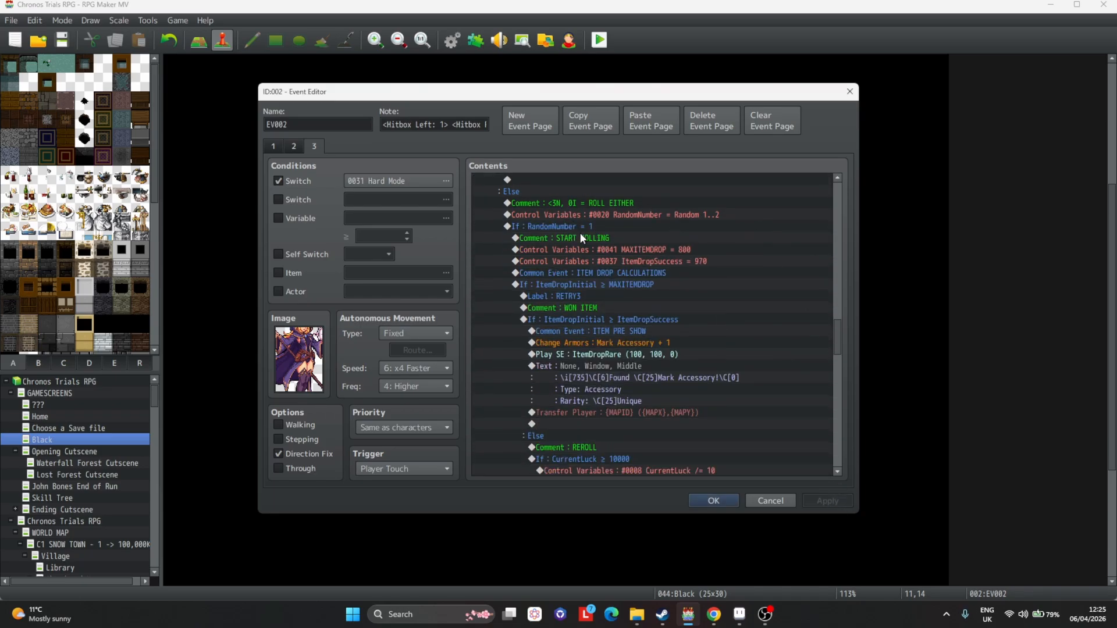
double_click(579, 236)
double_click(602, 330)
text(9)
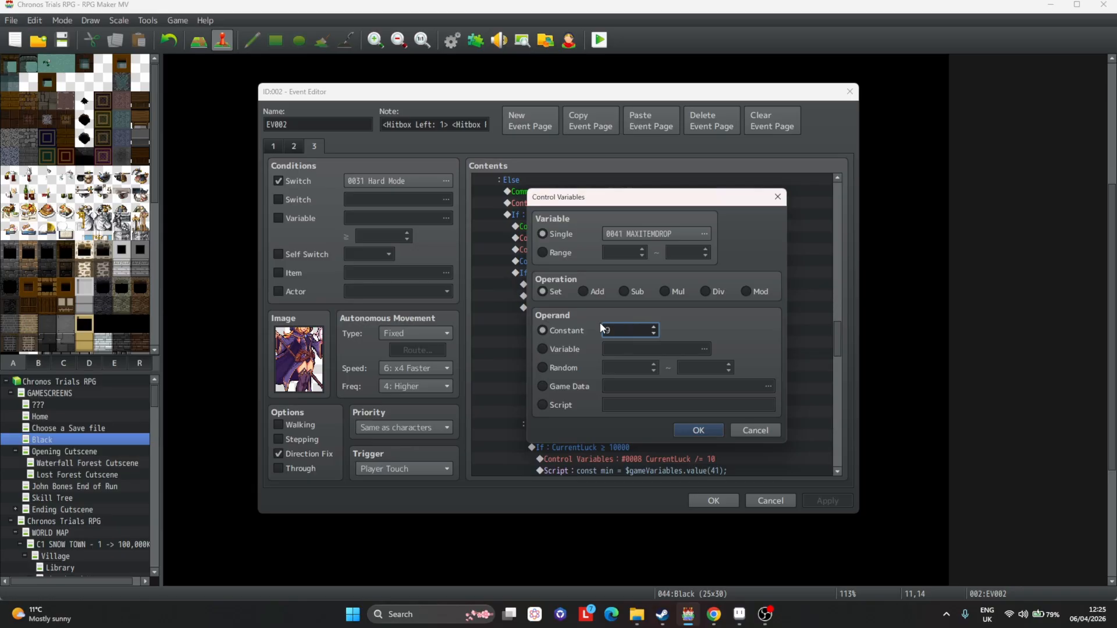
text(00)
key(Return)
key(Down)
key(space)
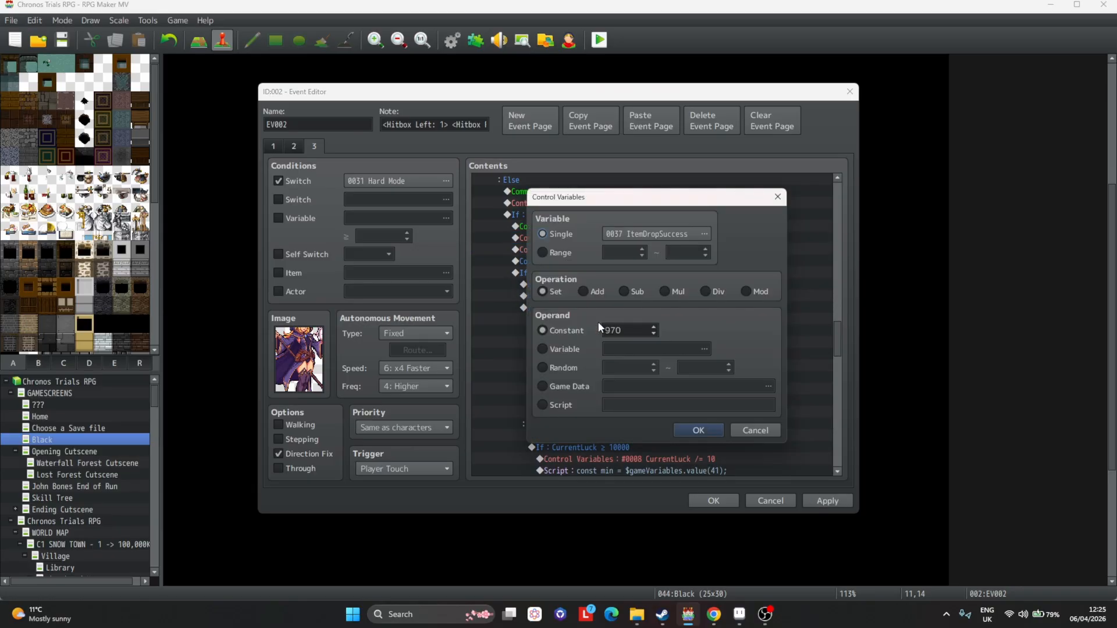
double_click(629, 330)
text(975)
key(Return)
Change the Hard Mode accessory award to Mark Accessory II.
click(634, 331)
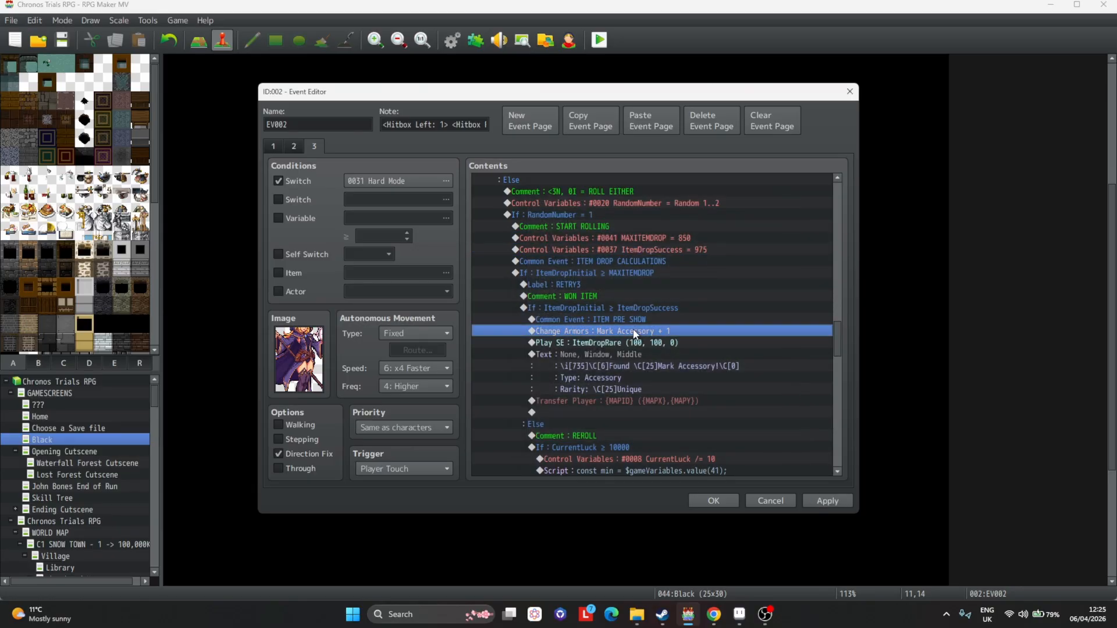
double_click(634, 333)
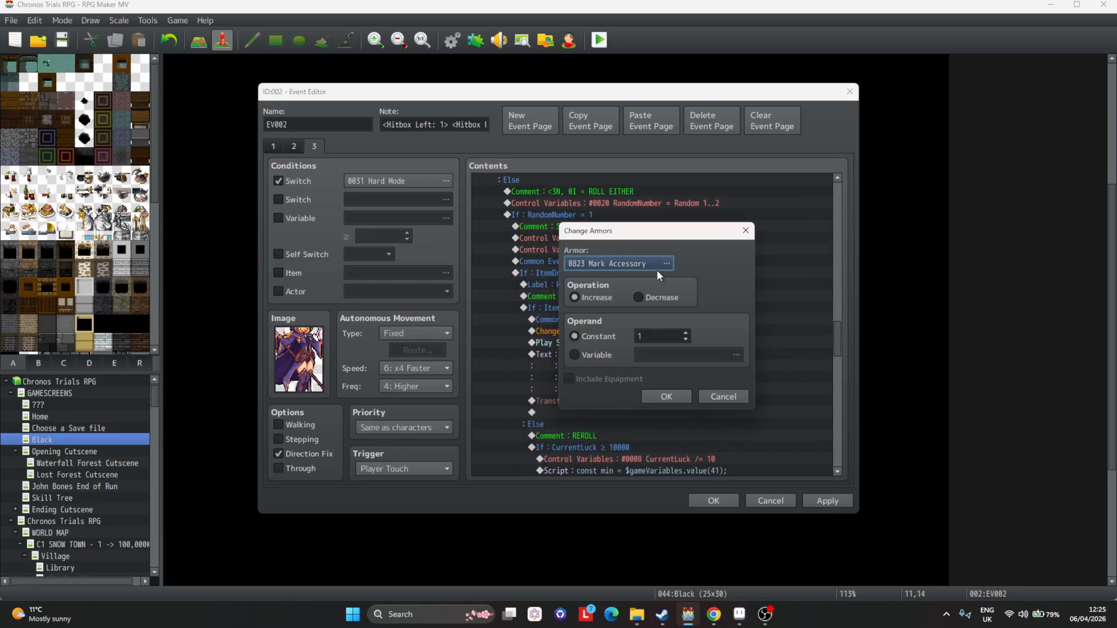
click(653, 400)
Edit the accessory drop message to use icon 736 and read "Mark Accessory II!", previewing it.
double_click(640, 350)
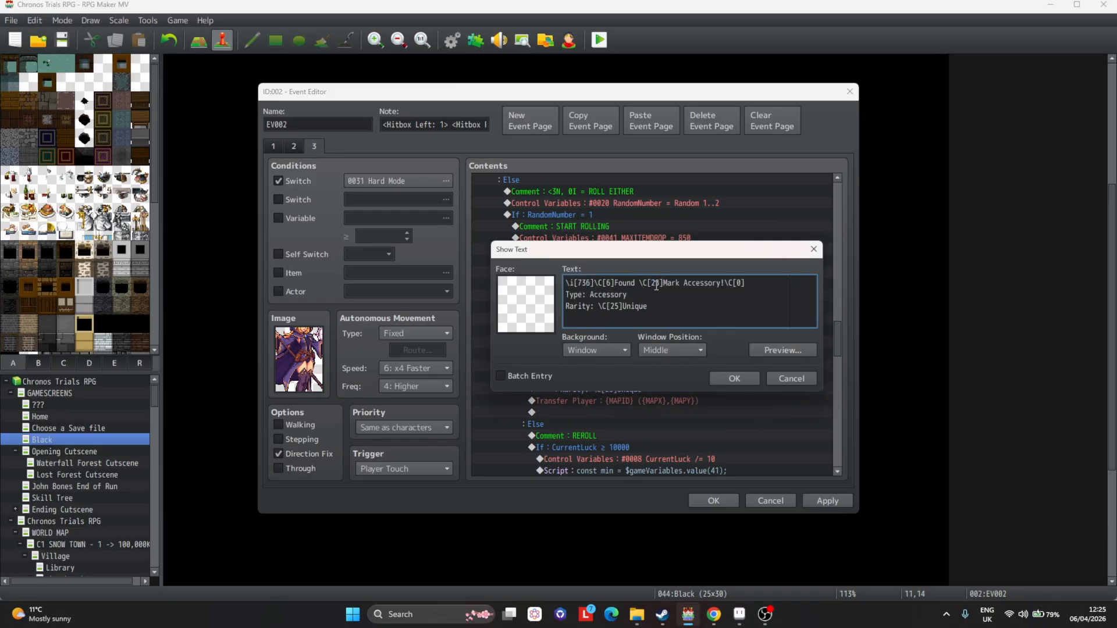
click(749, 379)
double_click(639, 362)
click(772, 350)
click(722, 282)
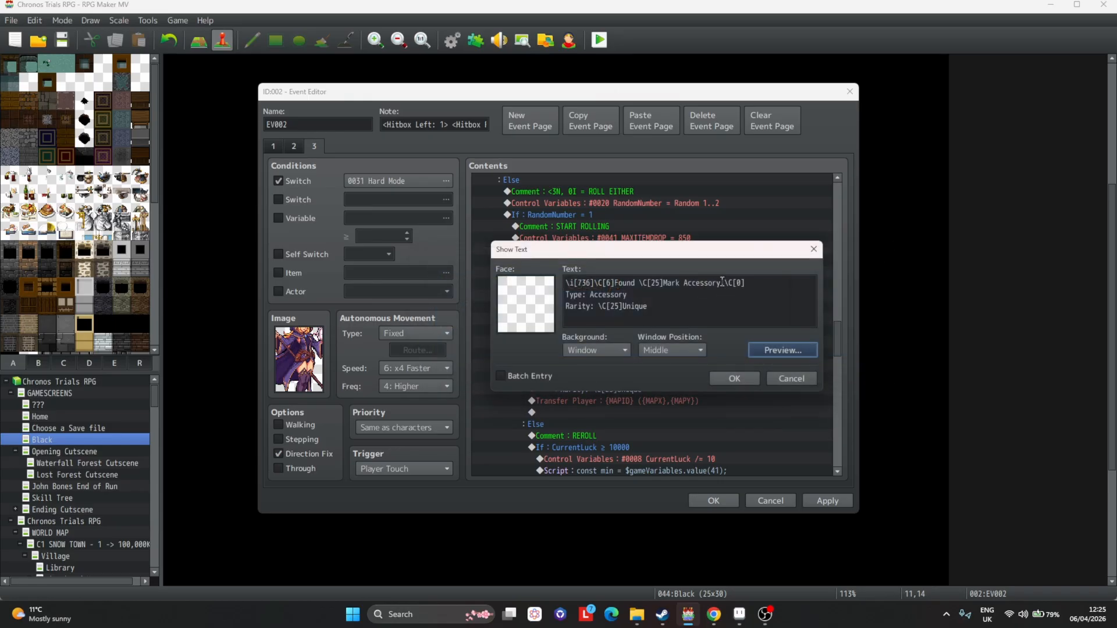
click(721, 283)
text(II)
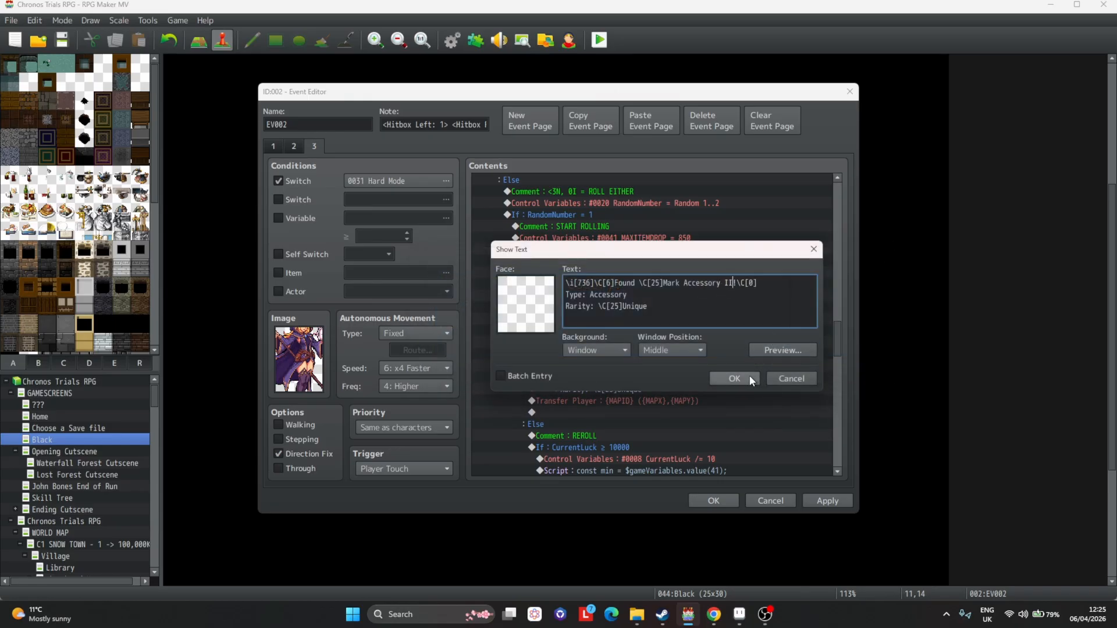
click(749, 378)
Copy the Mage A Boots II award, sound and message and paste them over the old Mage A Boots commands in the other roll branch.
scroll(775, 417, up, 5)
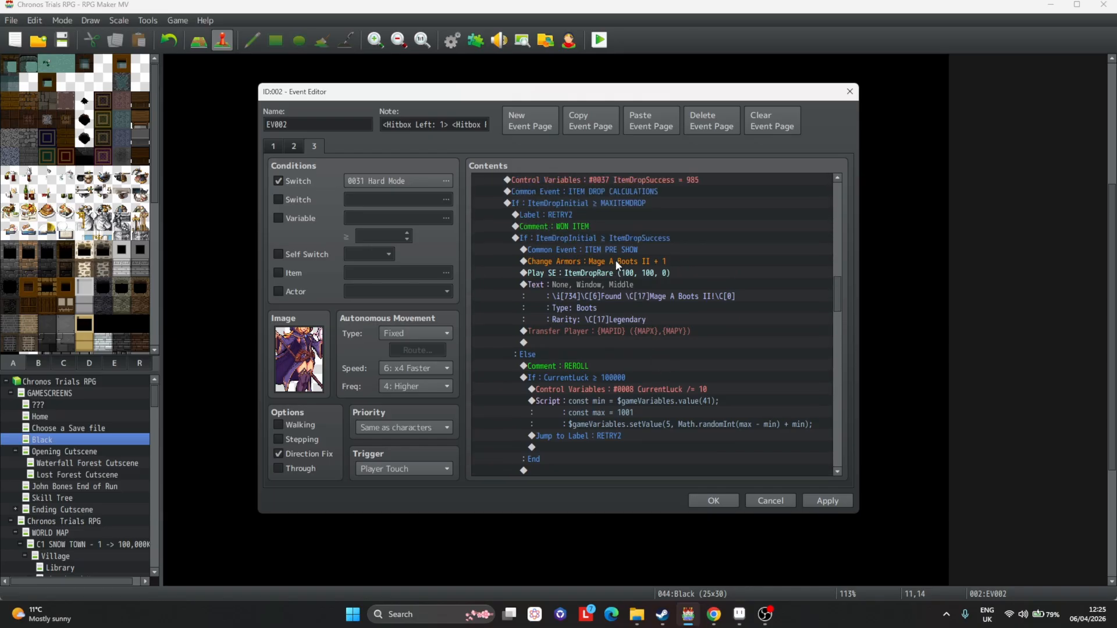
click(616, 260)
shift+click(620, 281)
key(ctrl+c)
scroll(693, 291, down, 10)
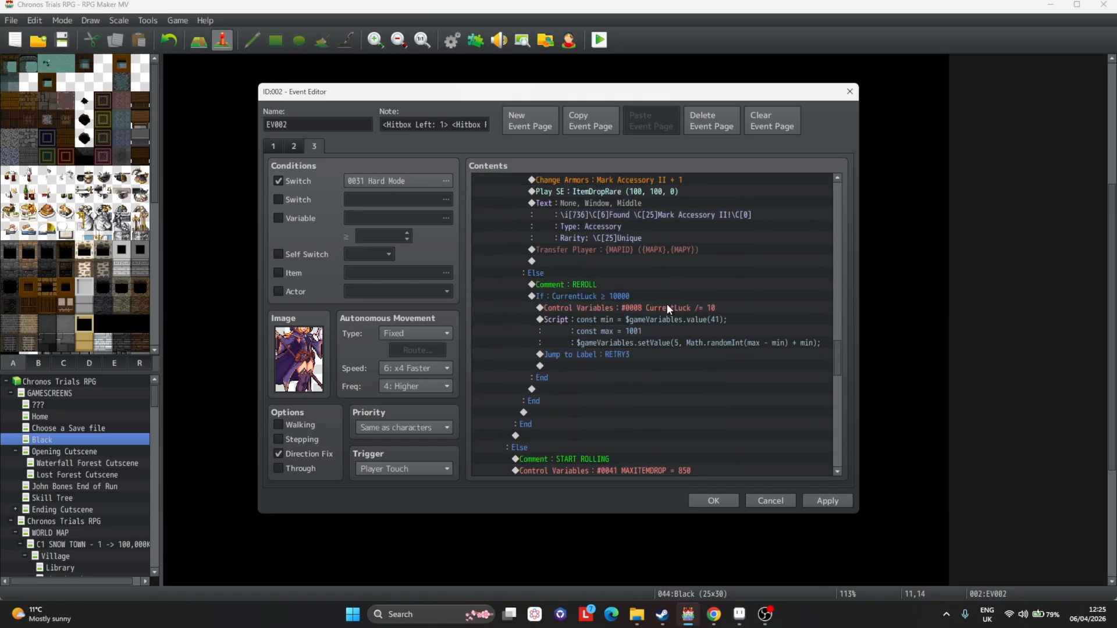
scroll(667, 304, down, 15)
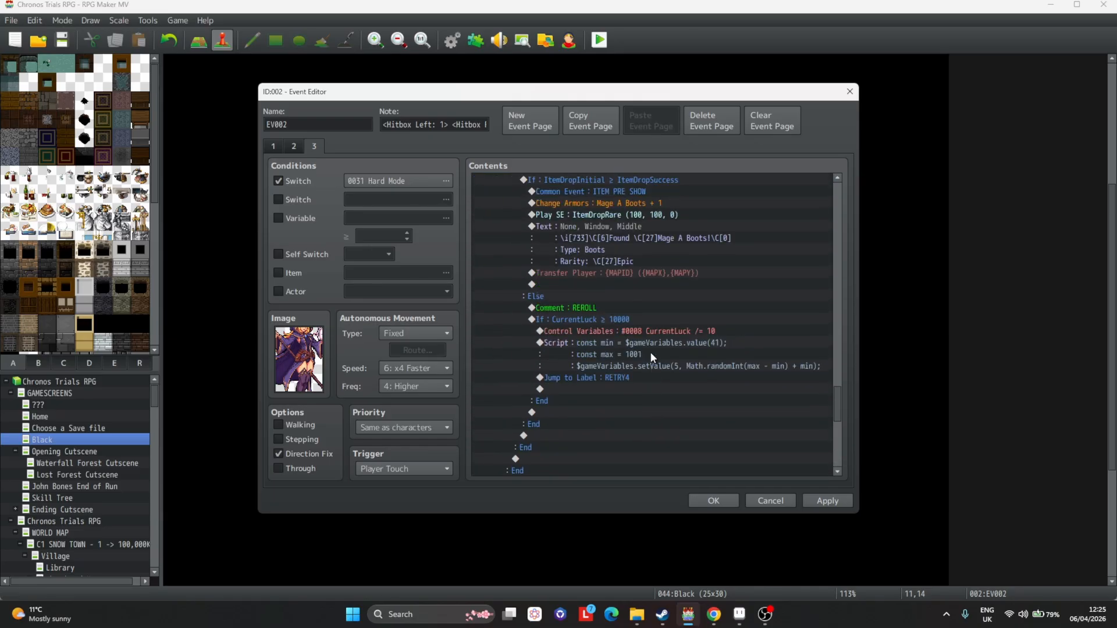
scroll(651, 352, up, 2)
click(642, 275)
key(Delete)
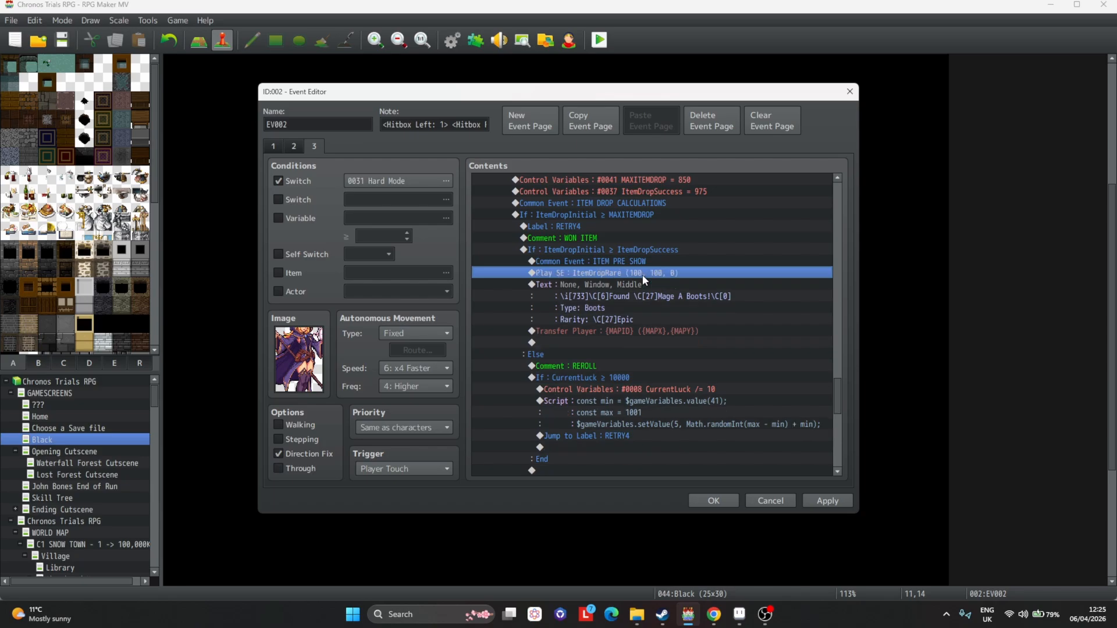
key(Delete)
key(Delete)
key(ctrl+v)
Set MAXITEMDROP to 900 and ItemDropSuccess to 985 in the second roll branch.
scroll(651, 287, up, 2)
double_click(686, 230)
key(Escape)
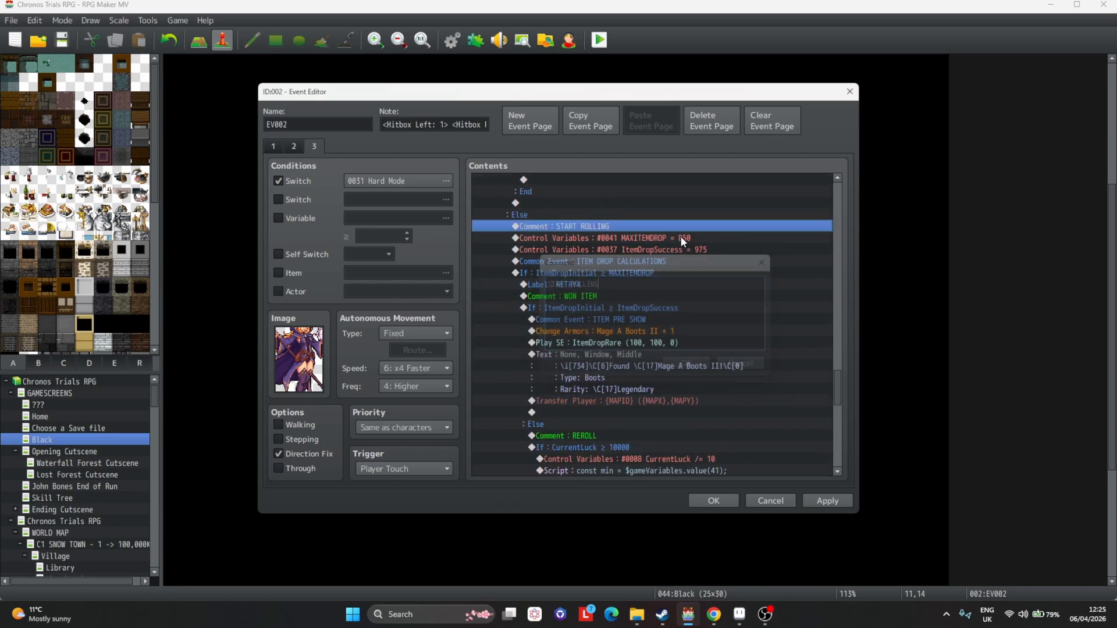
double_click(682, 239)
click(698, 430)
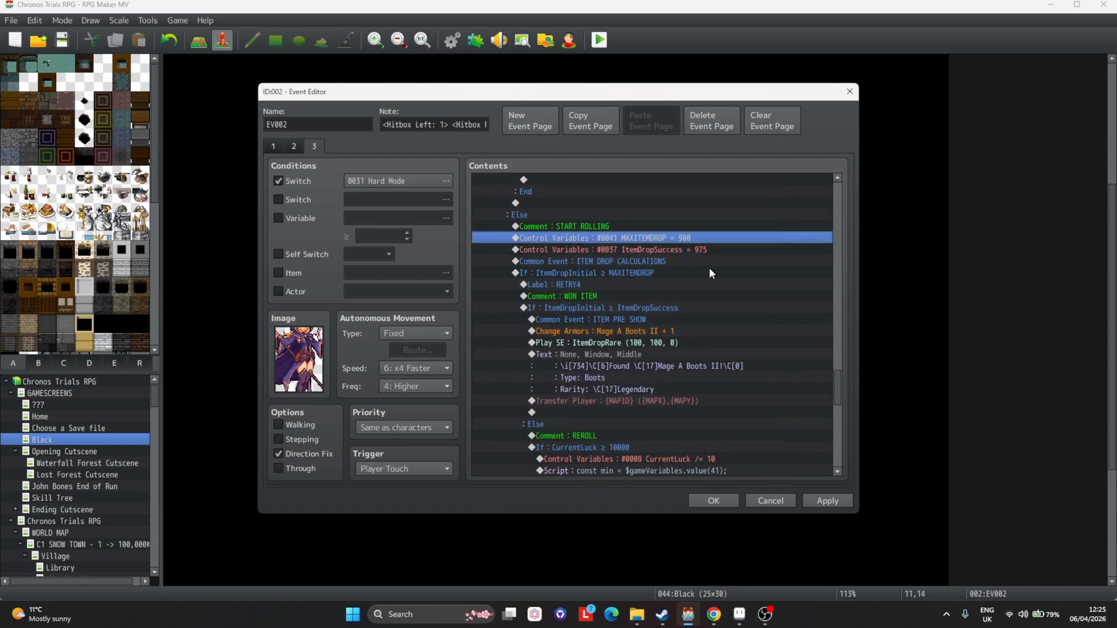
double_click(693, 250)
text(9)
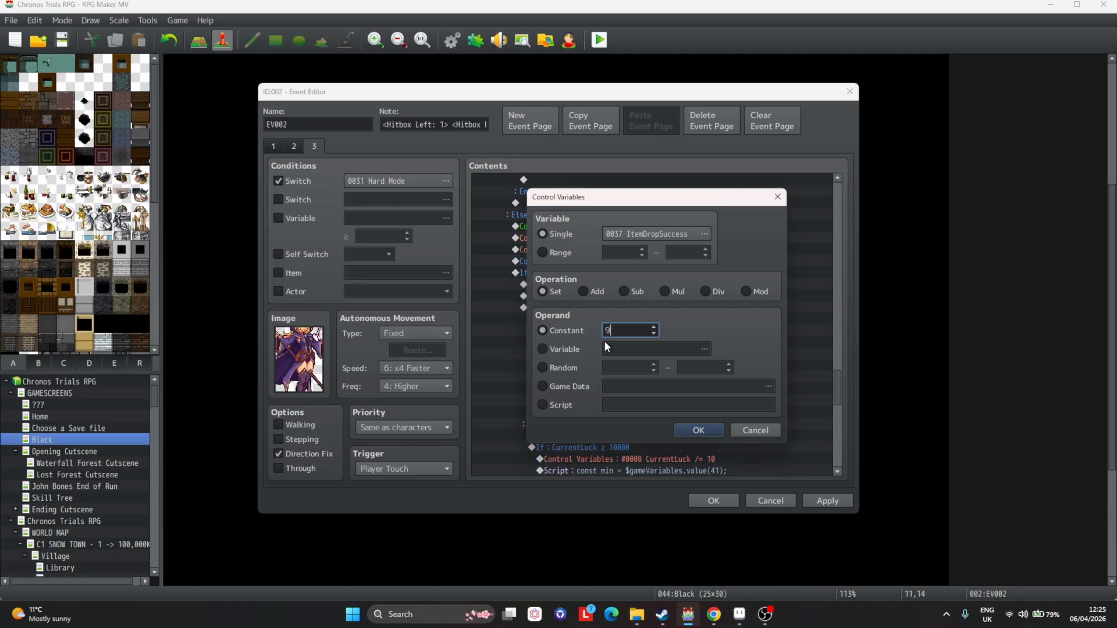
text(85)
key(Return)
Update the CurrentLuck threshold in the second branch's reroll condition and apply.
scroll(570, 296, down, 3)
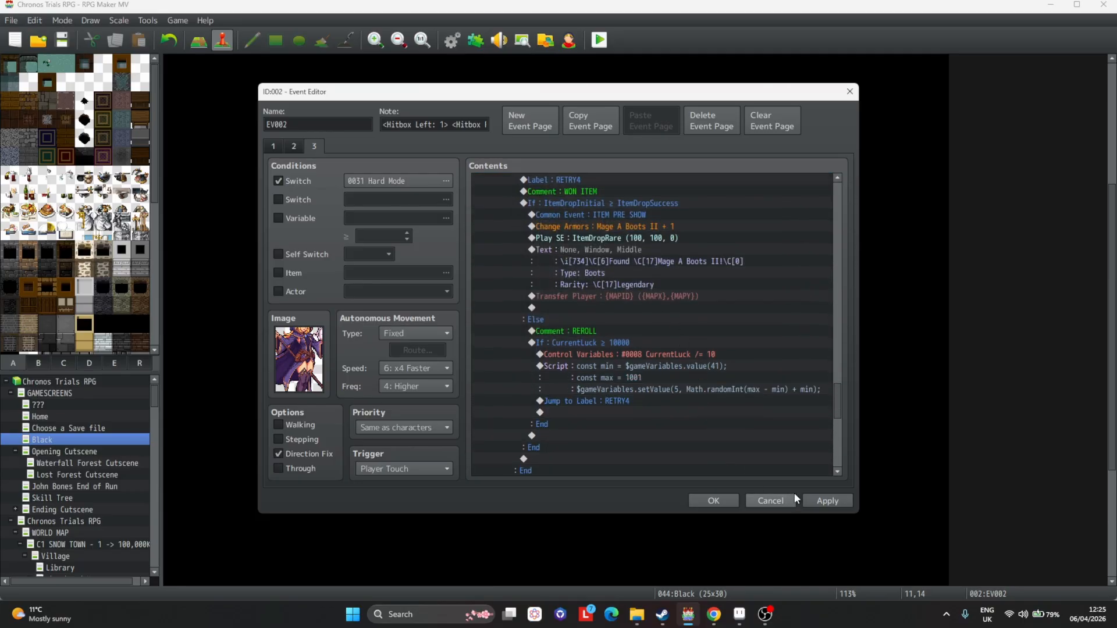
click(808, 498)
double_click(641, 346)
double_click(685, 288)
click(689, 290)
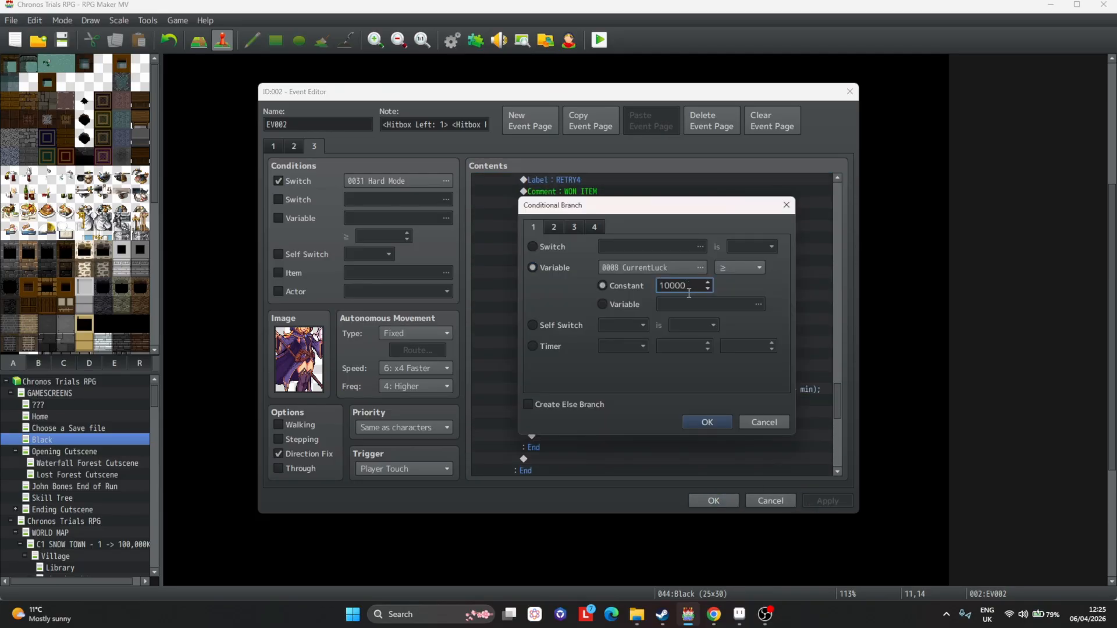
key(Return)
scroll(712, 448, down, 3)
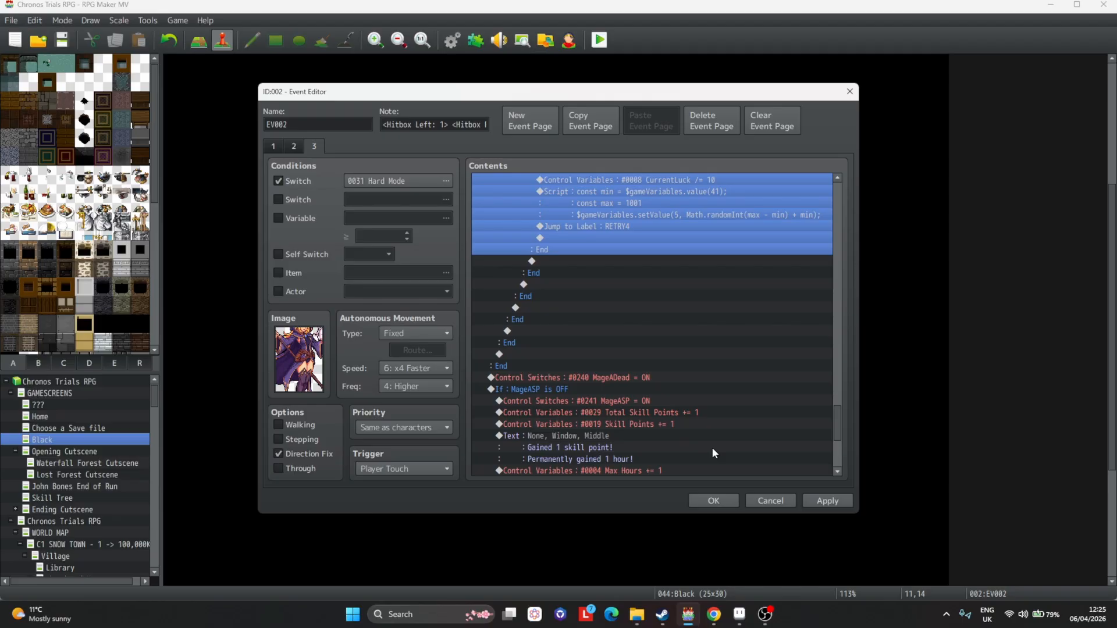
click(827, 503)
Change the skill point condition to check a new switch 0242 named MageAHMSP.
scroll(626, 296, down, 5)
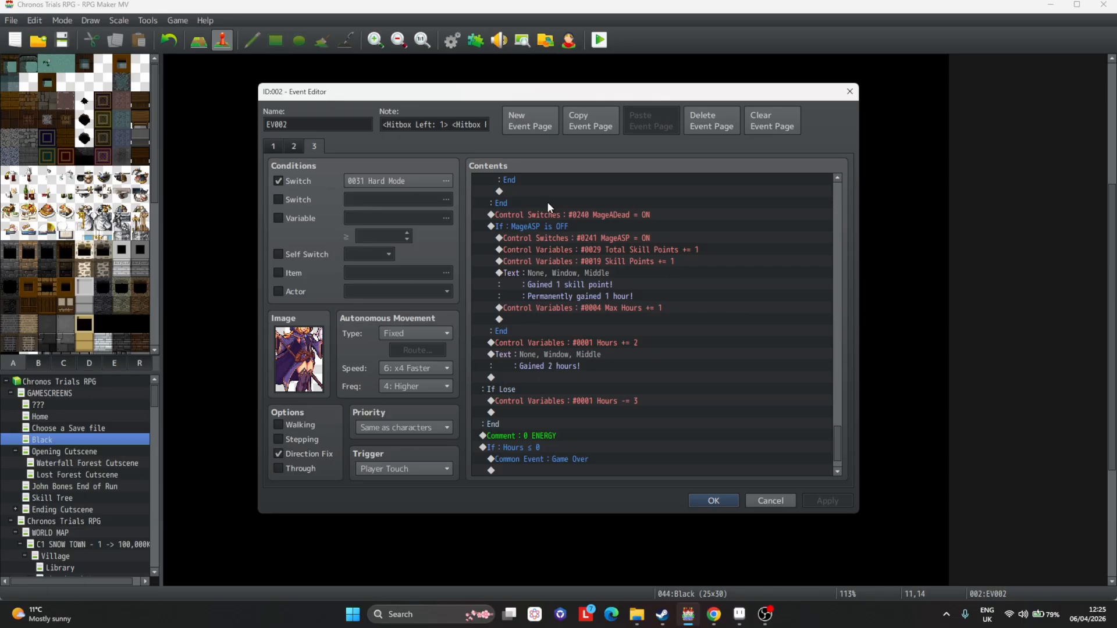
double_click(576, 227)
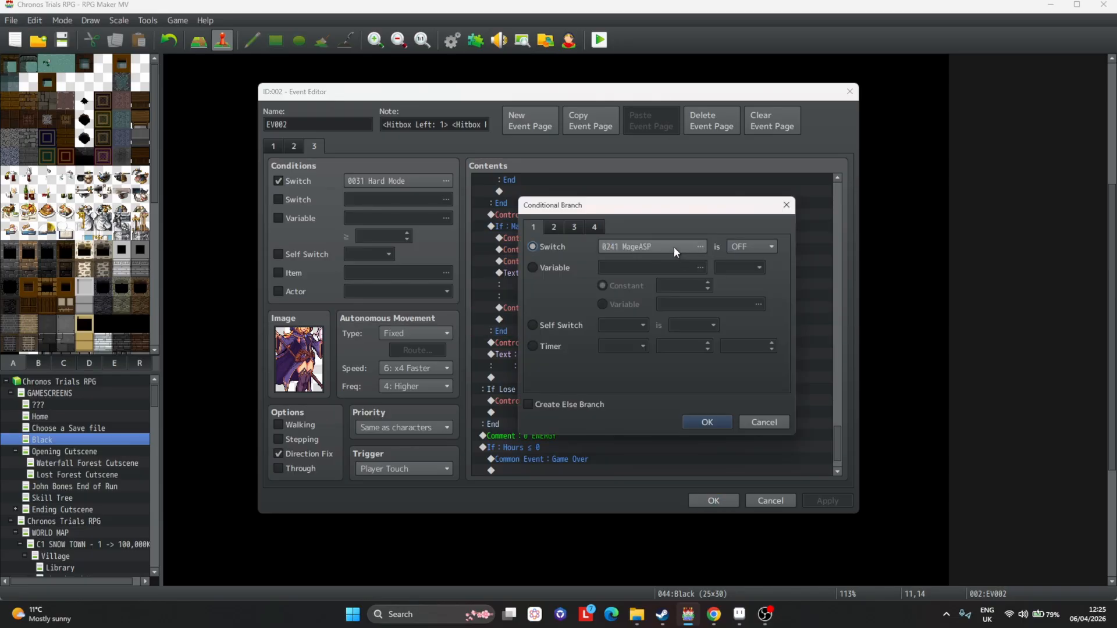
click(674, 246)
click(588, 236)
click(582, 294)
click(574, 352)
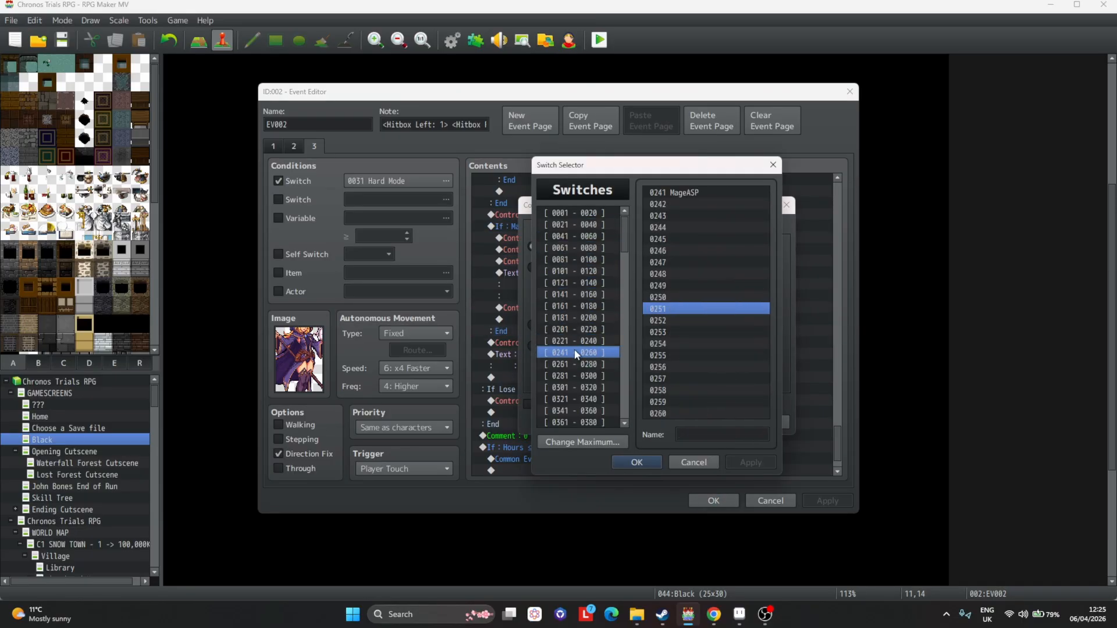
click(720, 204)
click(721, 434)
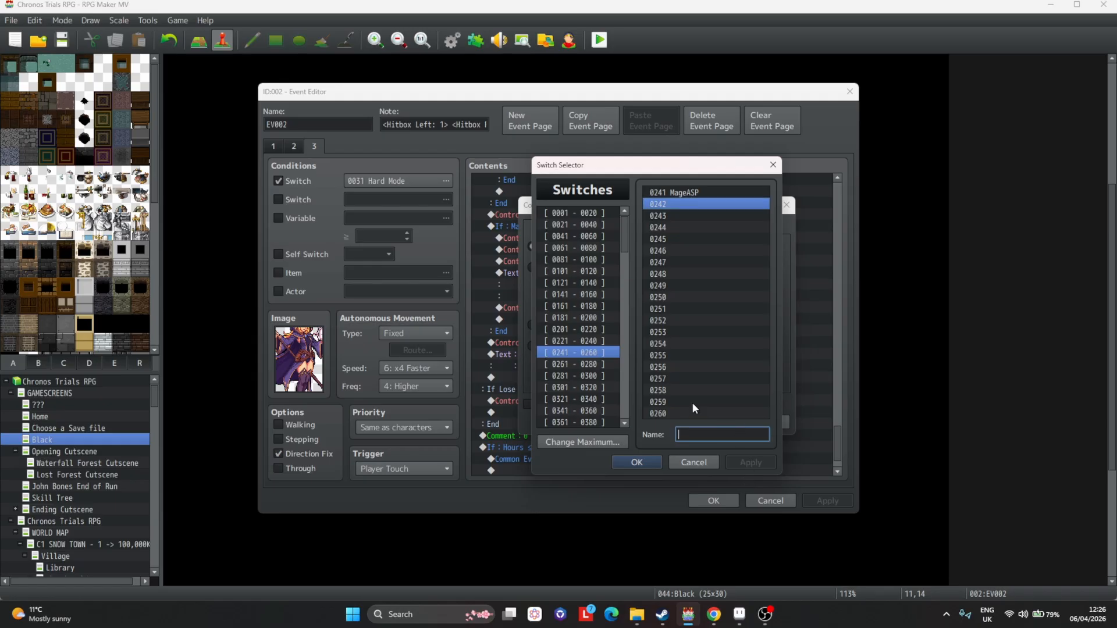
text(MageA)
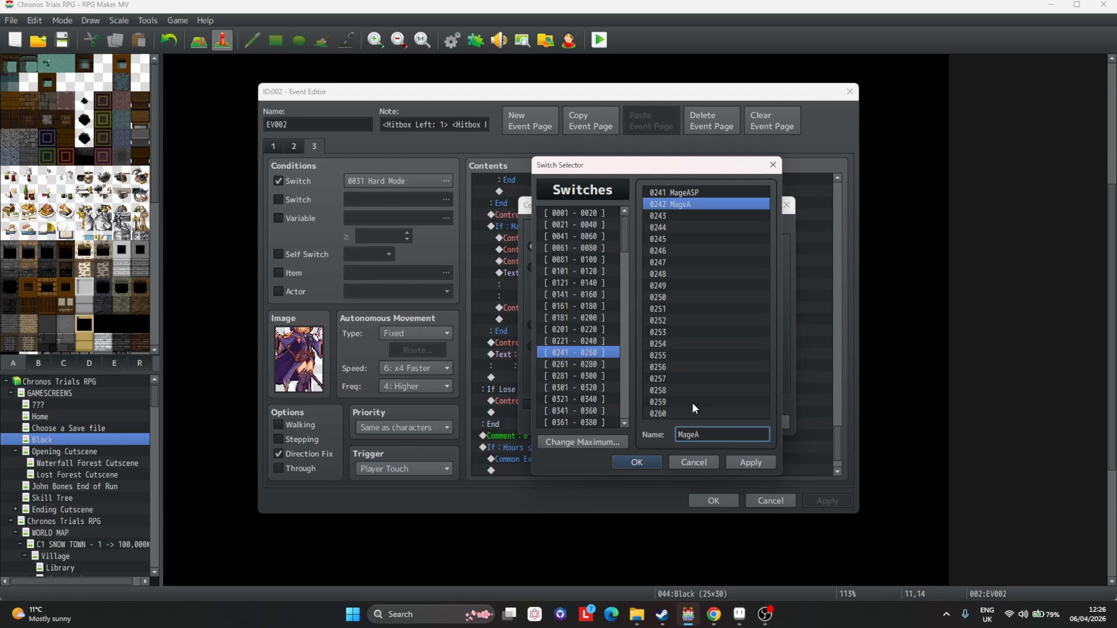
text(HMSP)
key(Return)
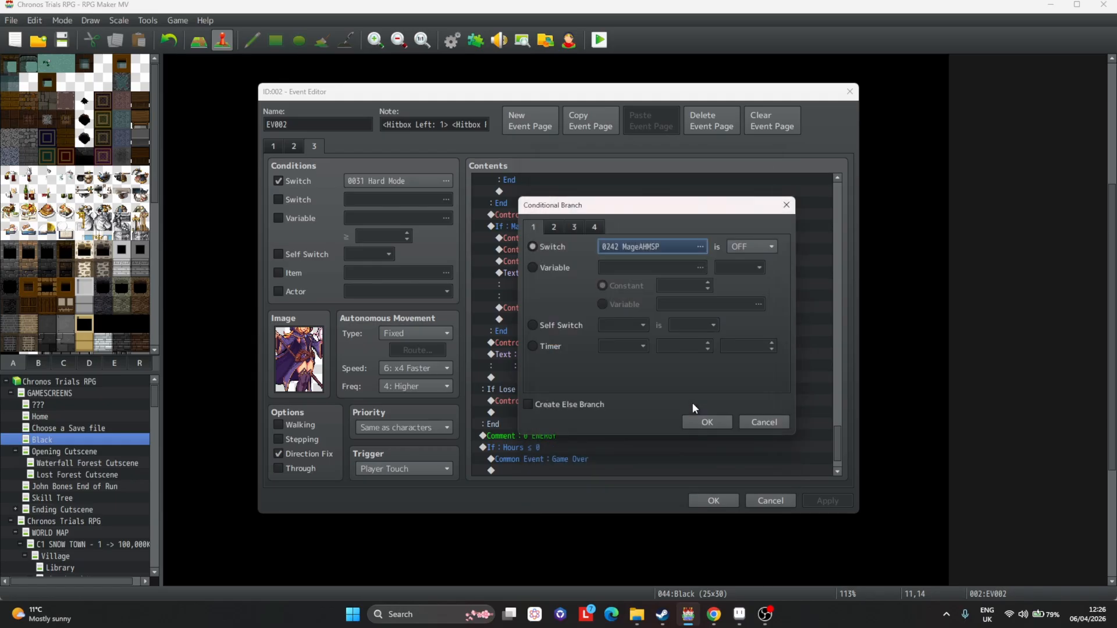
click(707, 424)
Make the skill point block turn on switch 0242 MageAHMSP instead, and apply.
double_click(609, 319)
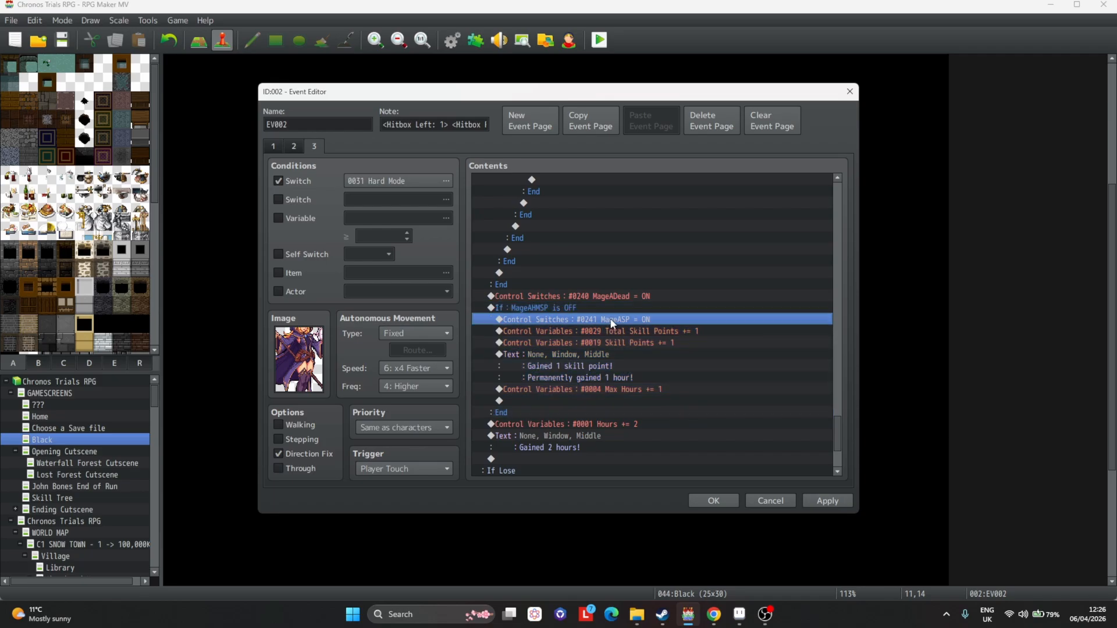
click(705, 294)
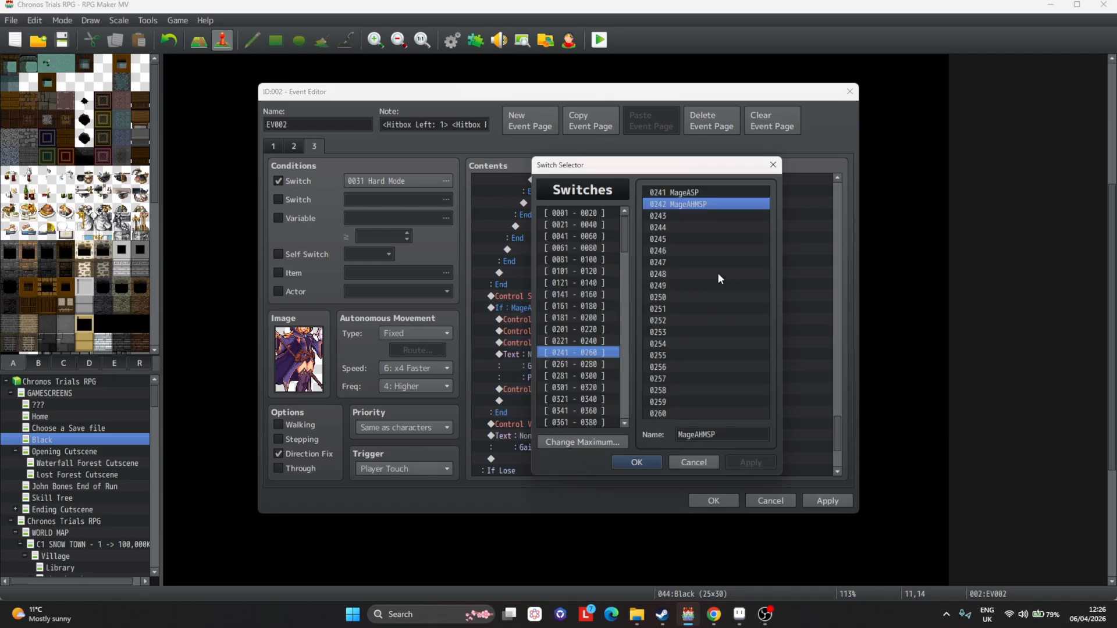
double_click(714, 203)
click(663, 367)
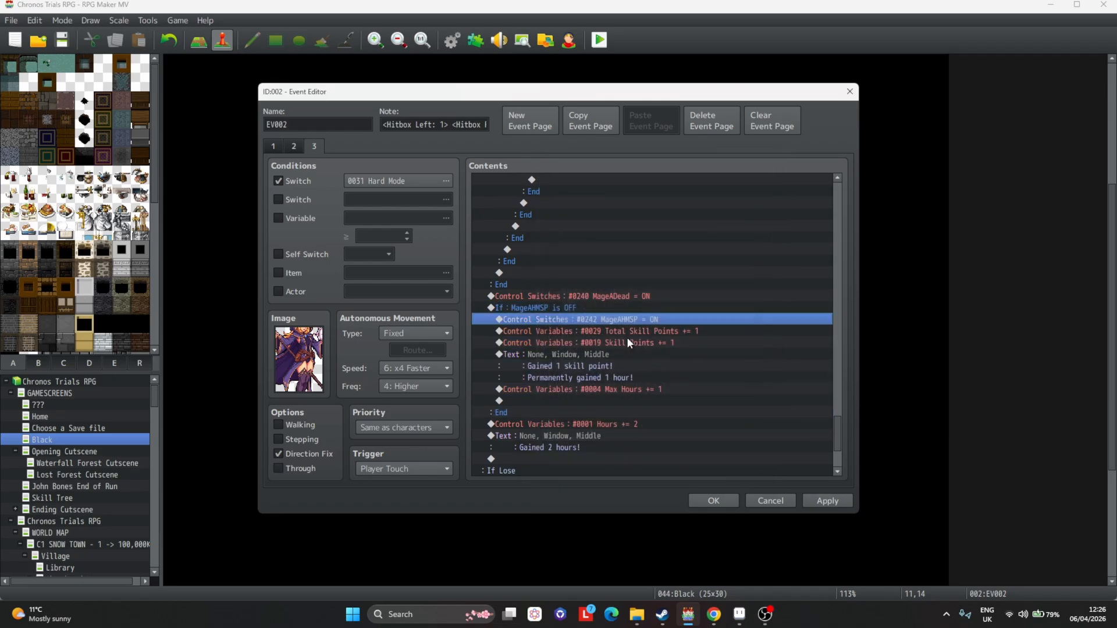
scroll(627, 337, down, 2)
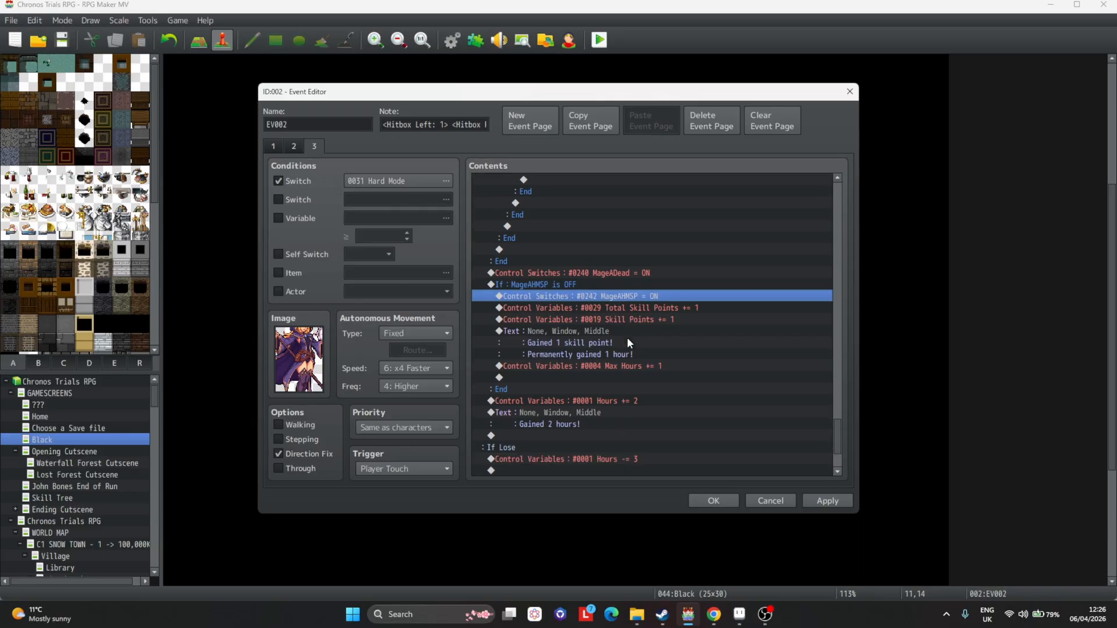
scroll(627, 337, down, 5)
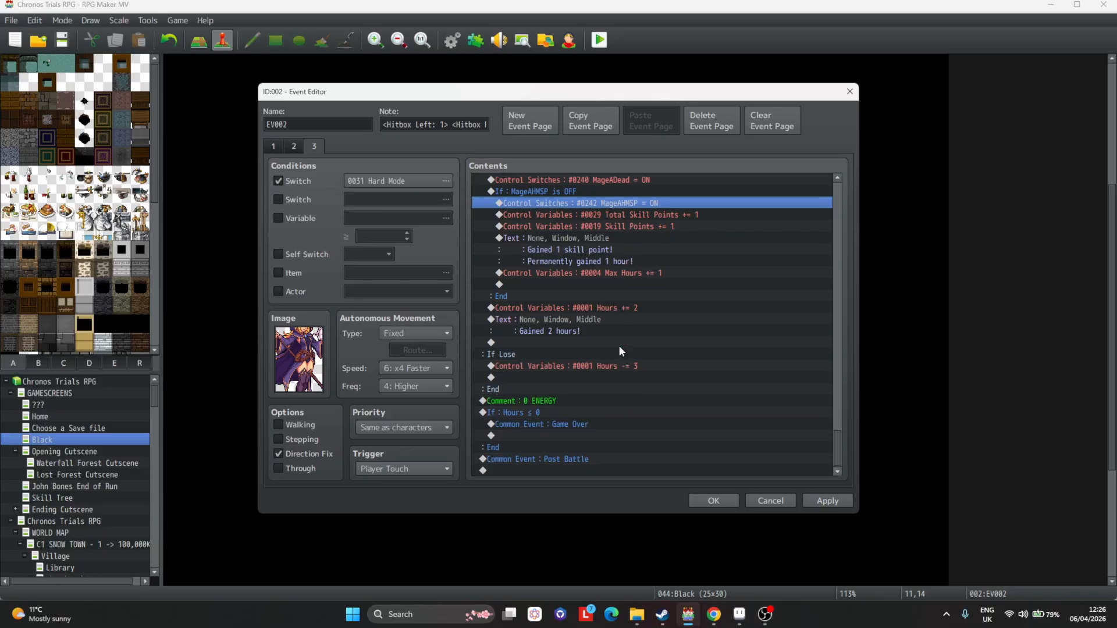
click(803, 502)
Duplicate page 3 as a new page 4 and add a self switch B condition.
scroll(643, 401, up, 15)
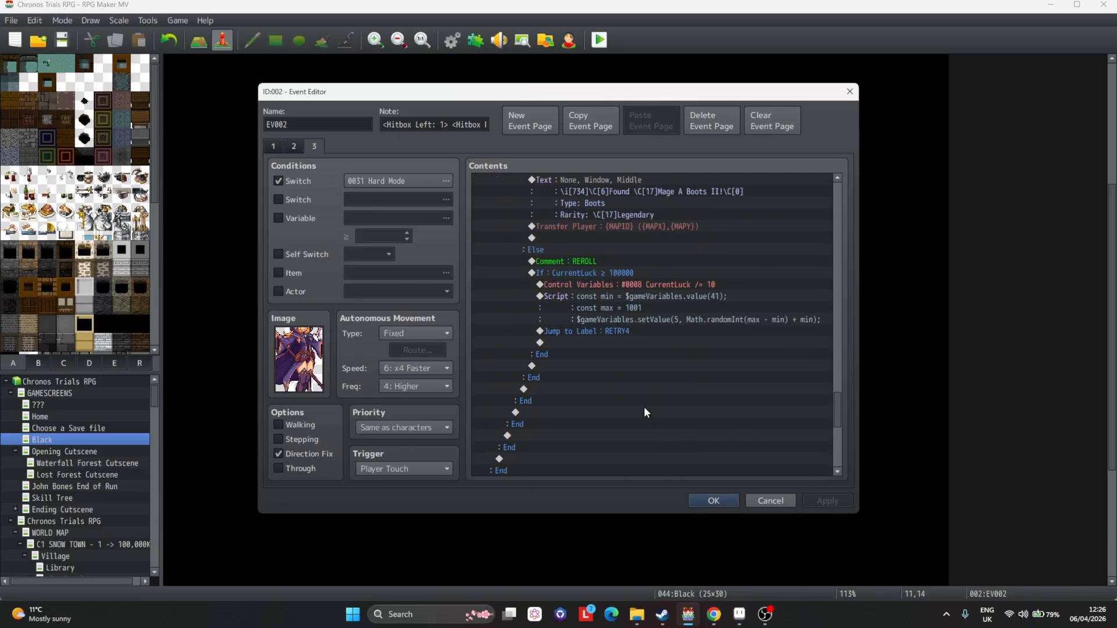
click(594, 124)
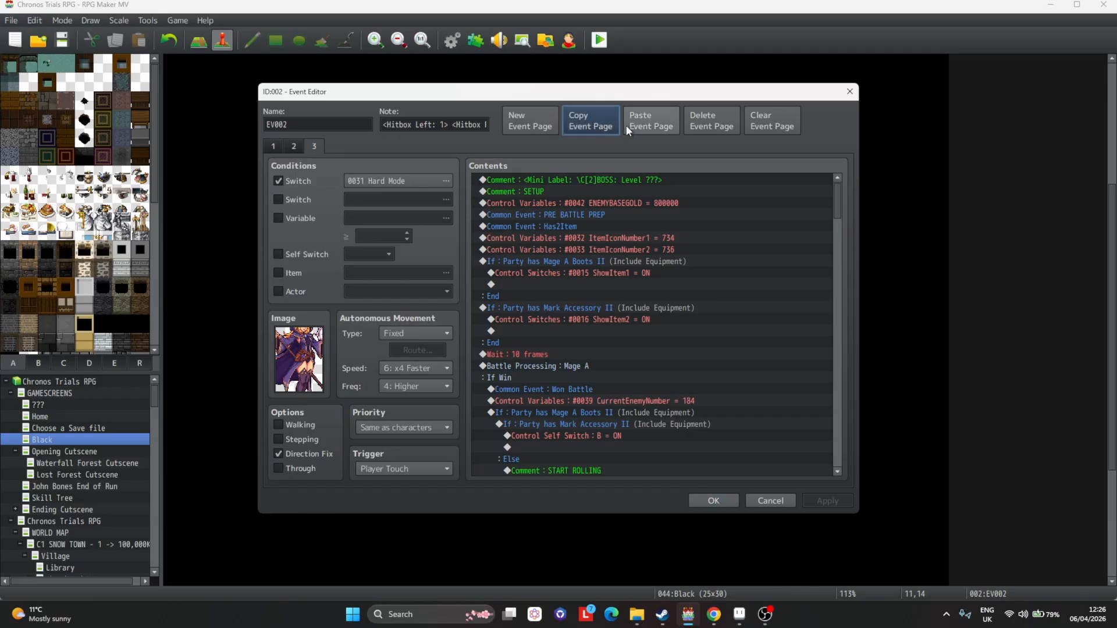
click(630, 125)
click(295, 252)
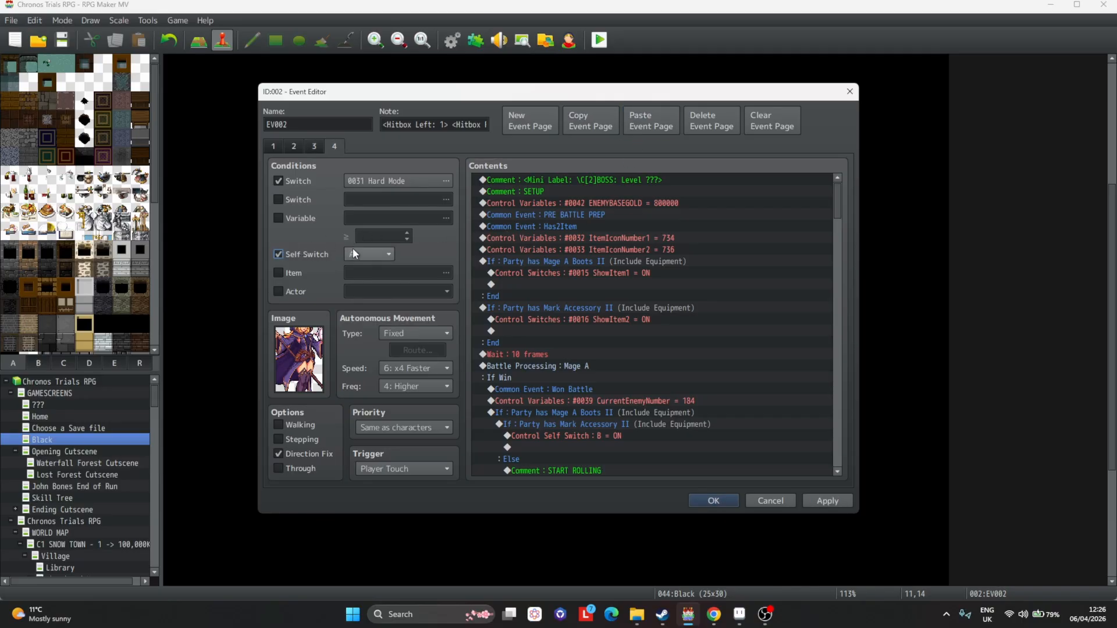
Change the page 4 mini label colour code to \C[3] and apply.
double_click(573, 180)
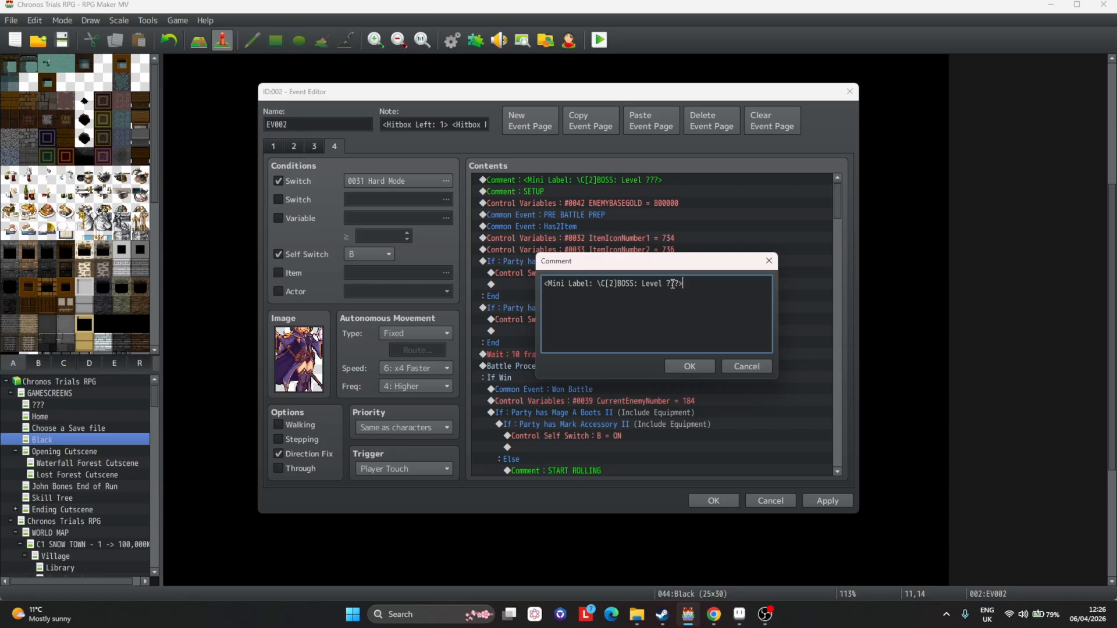
click(670, 283)
text(3)
click(689, 366)
click(828, 502)
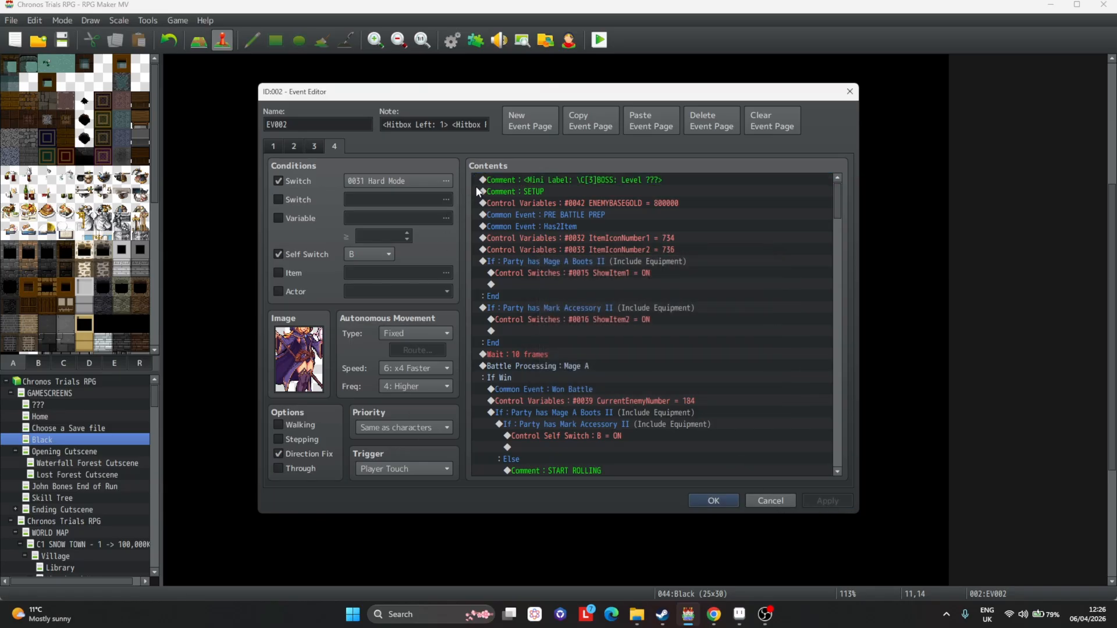
Add a new page 5 conditioned on switch 0240 MageADead and apply.
click(527, 133)
click(308, 182)
click(445, 181)
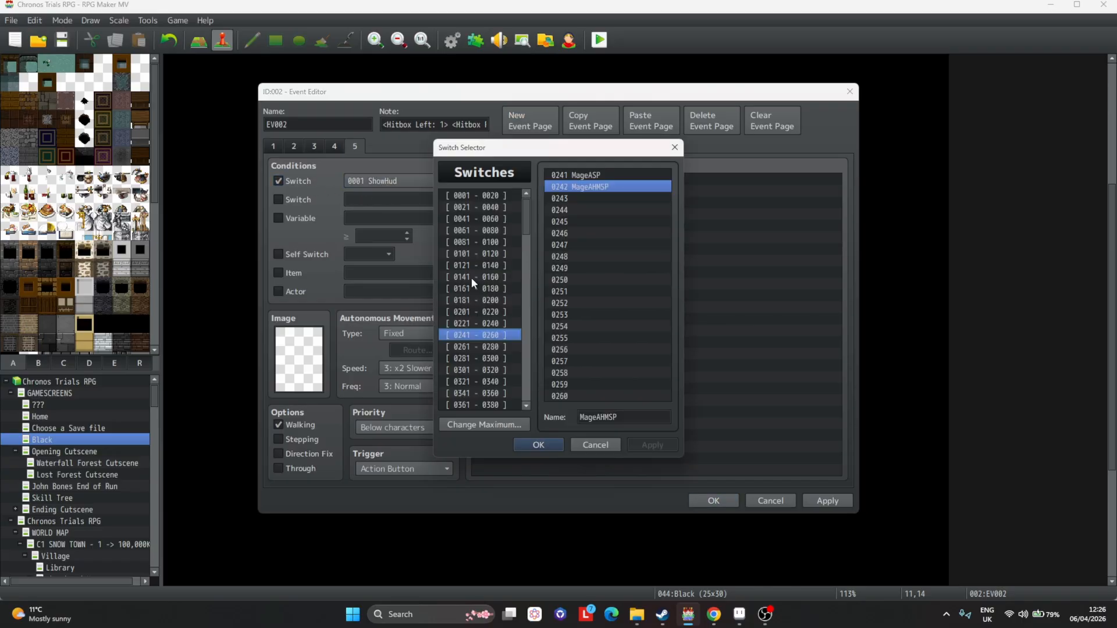
click(491, 324)
double_click(576, 394)
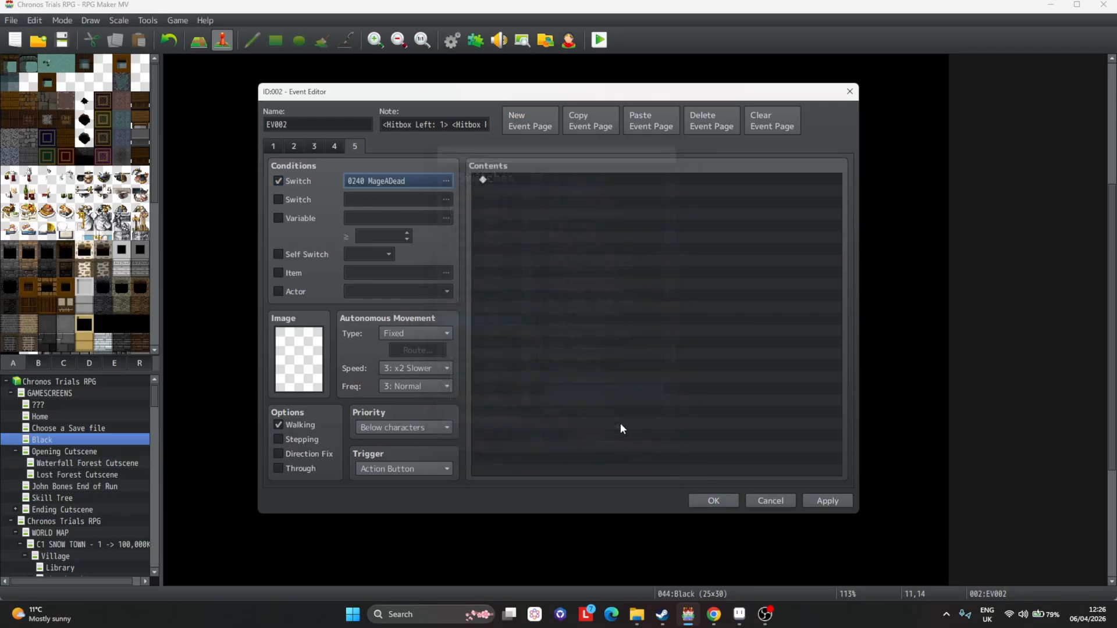
click(823, 503)
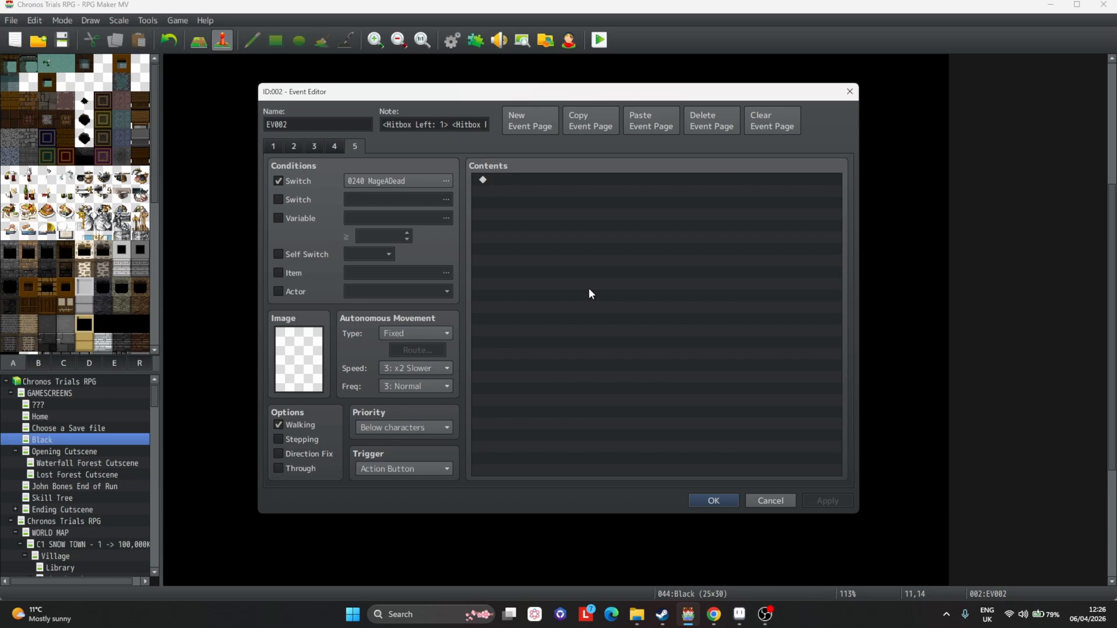
Review event pages 1 to 3.
click(271, 149)
click(294, 149)
click(315, 148)
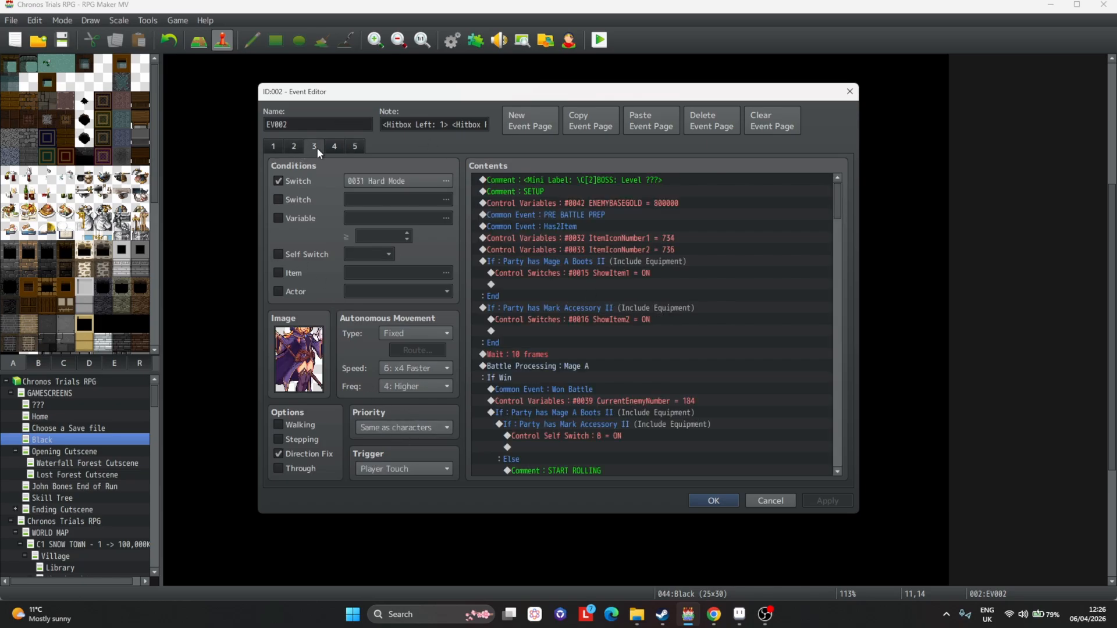
Review event pages 4, 3, 2, 1 and 5, then close the event editor with OK.
click(336, 147)
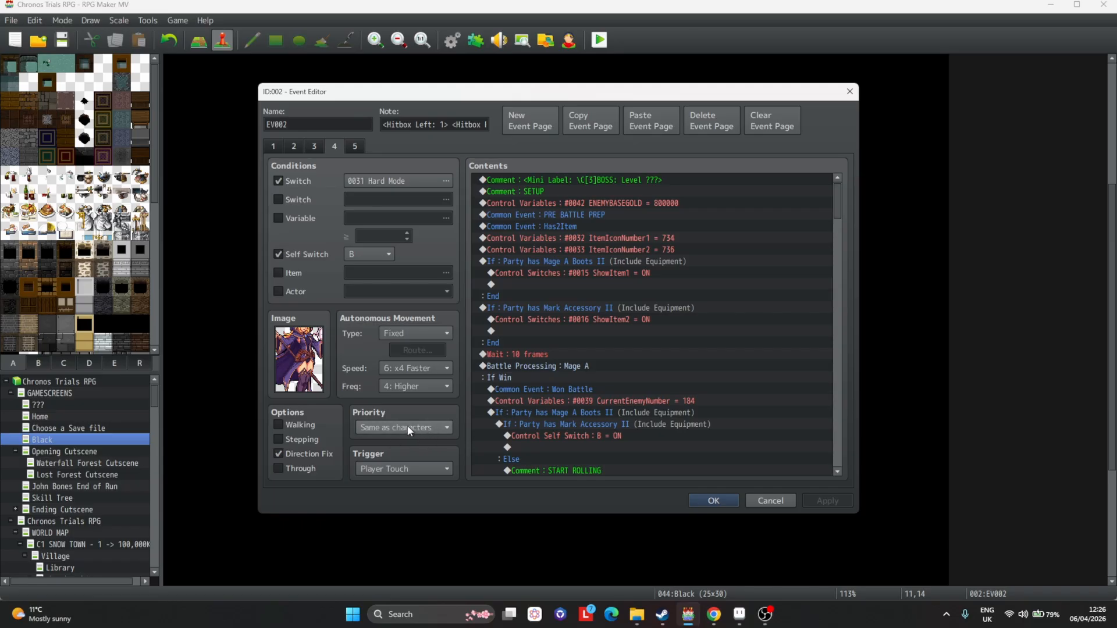
click(317, 150)
click(294, 146)
click(274, 143)
click(293, 147)
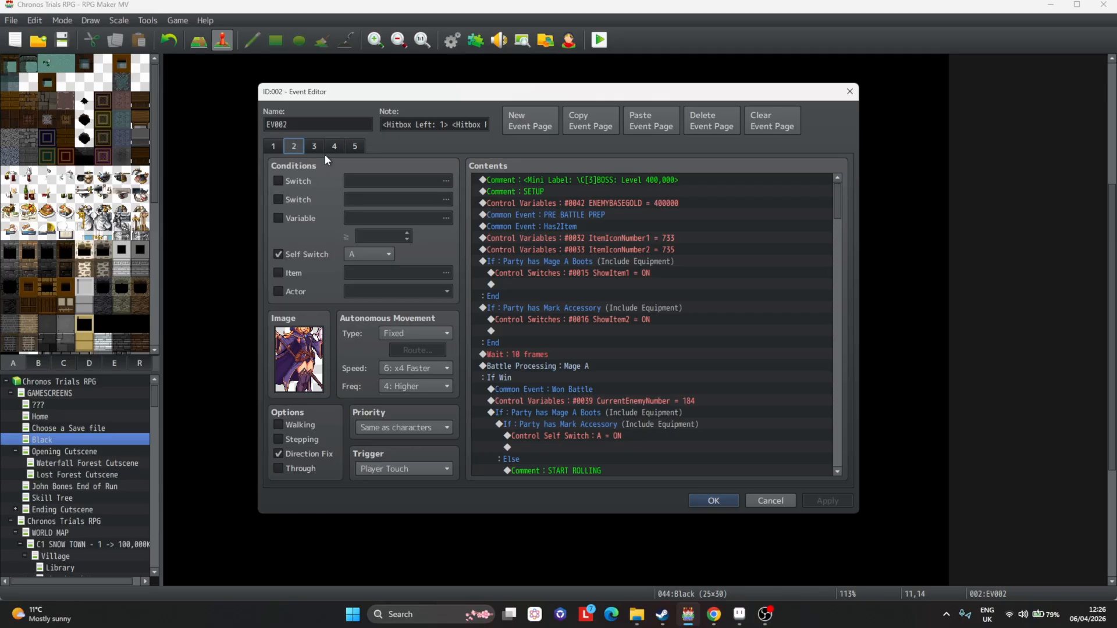
click(327, 145)
click(354, 146)
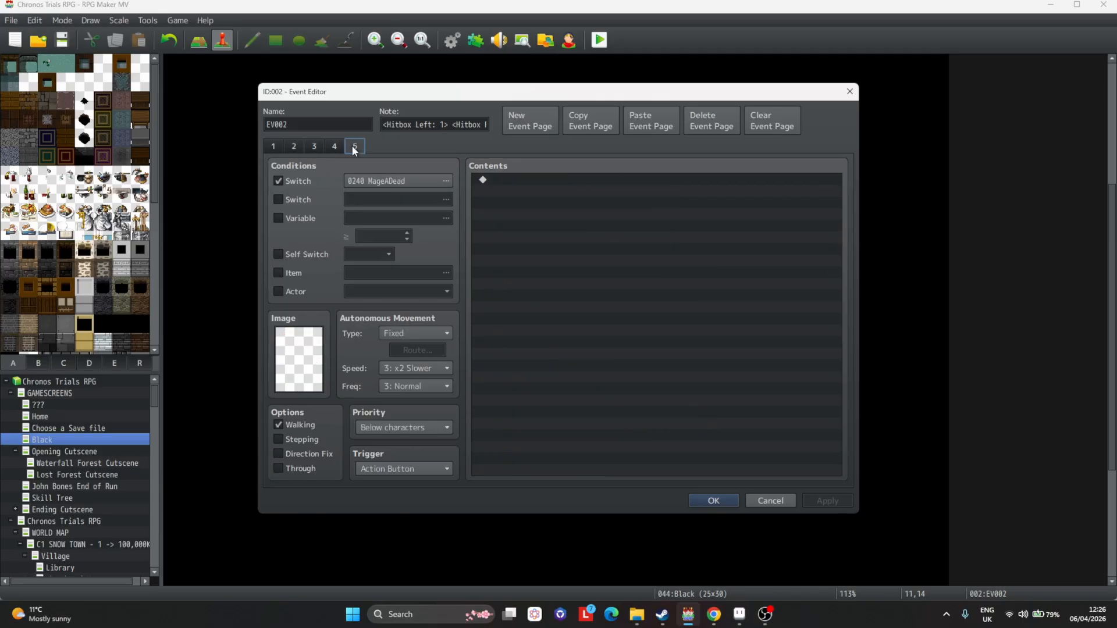
click(714, 502)
click(588, 335)
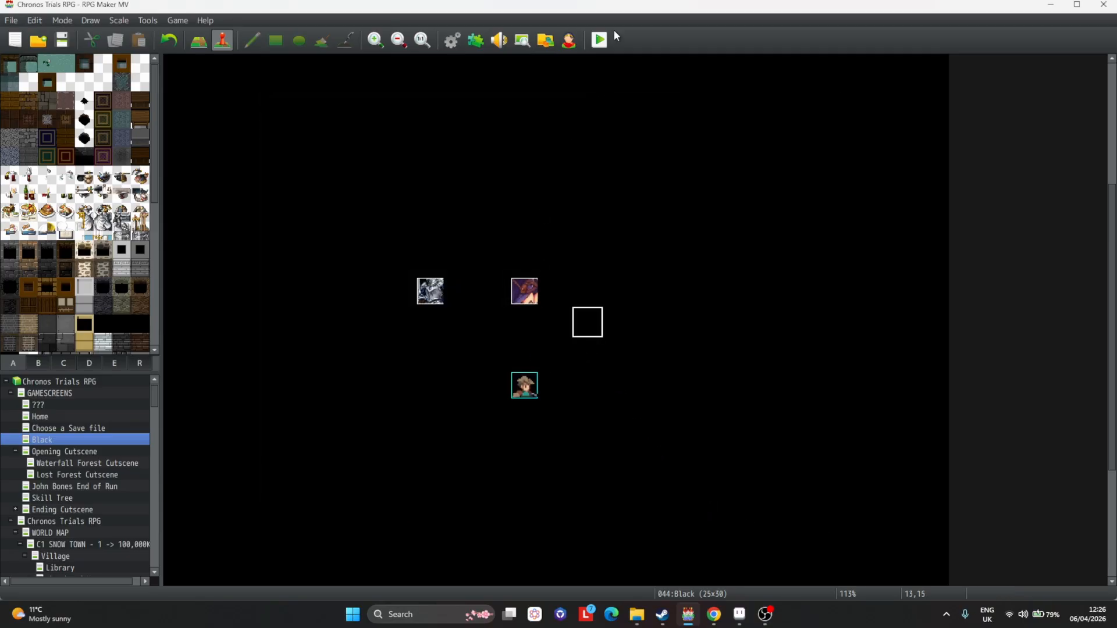
Start a playtest, enter the player name Skip and choose Adventurer difficulty.
click(599, 40)
key(Return)
text(S)
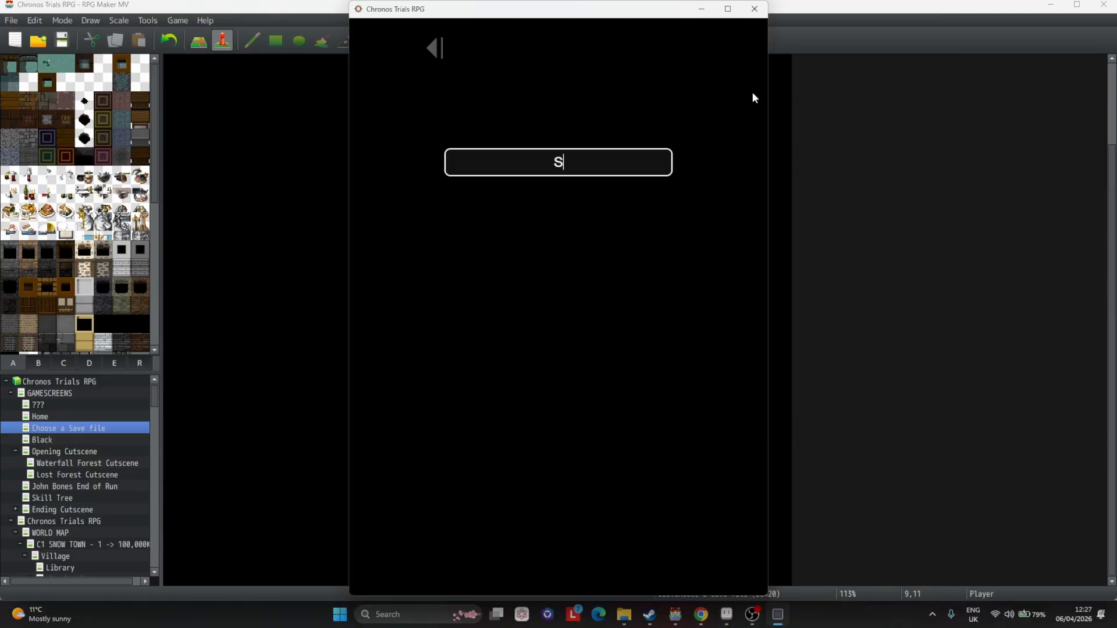
text(kip)
key(Return)
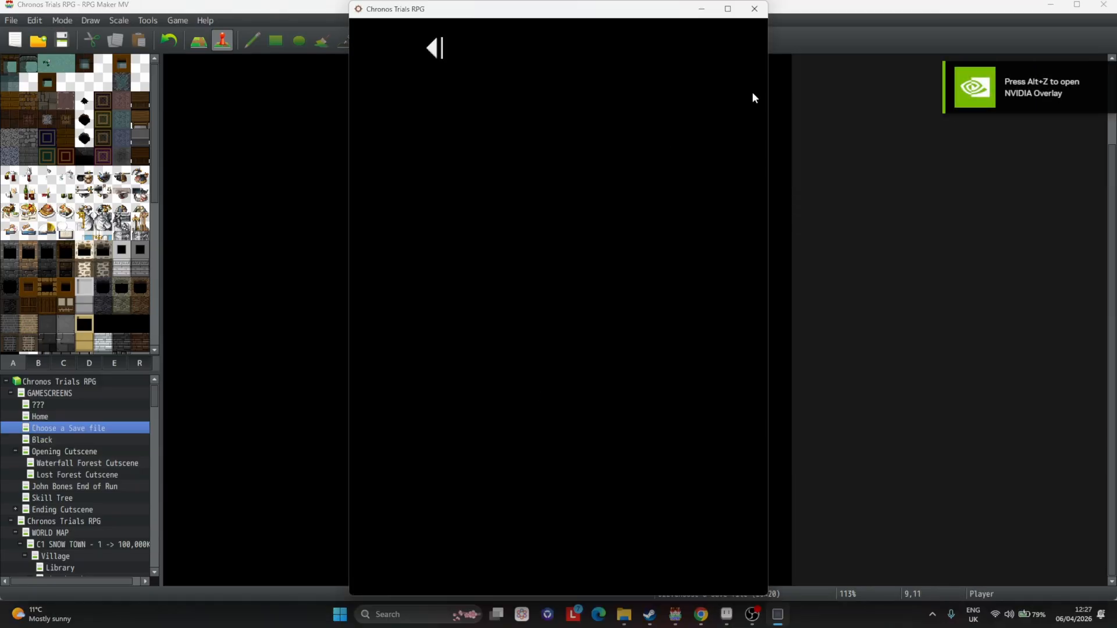
click(728, 8)
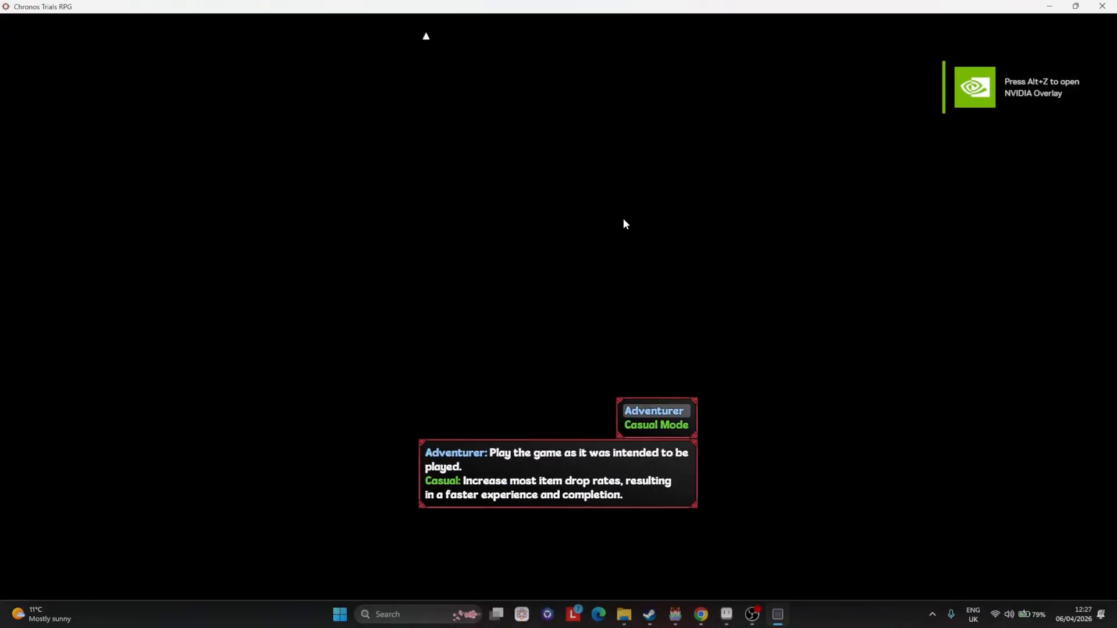
key(Return)
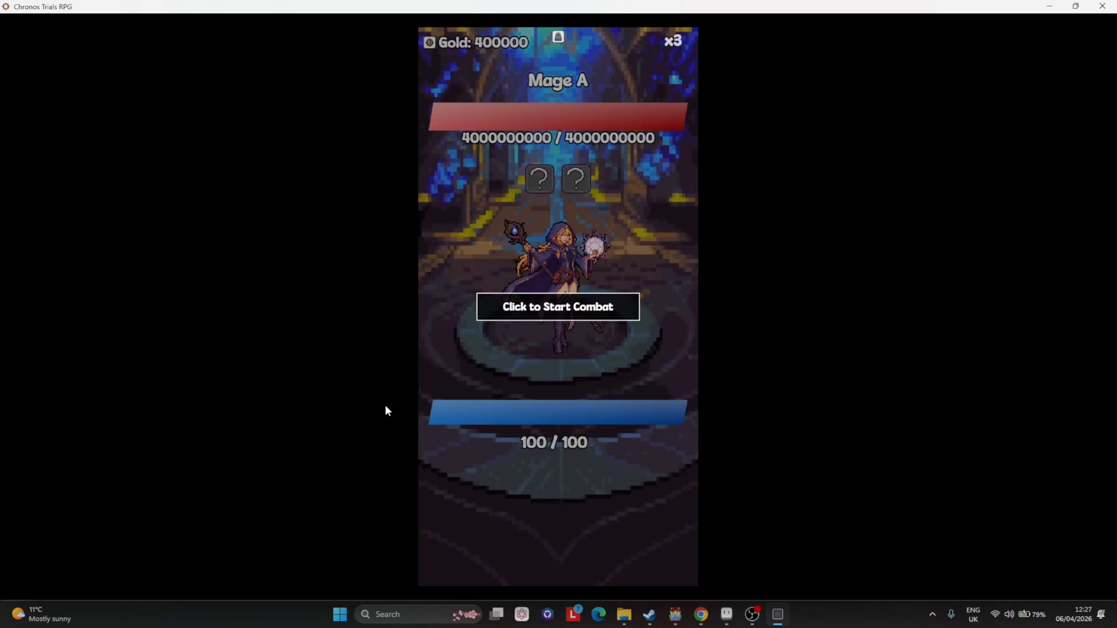
Start combat against Mage A twice and return to the map after each defeat.
click(663, 537)
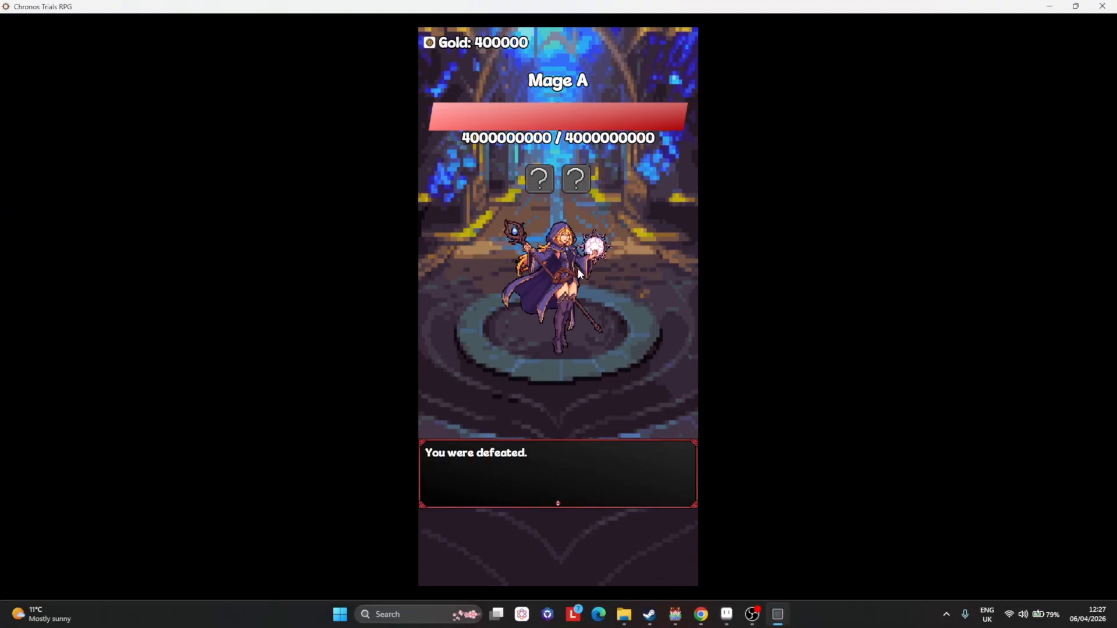
click(540, 185)
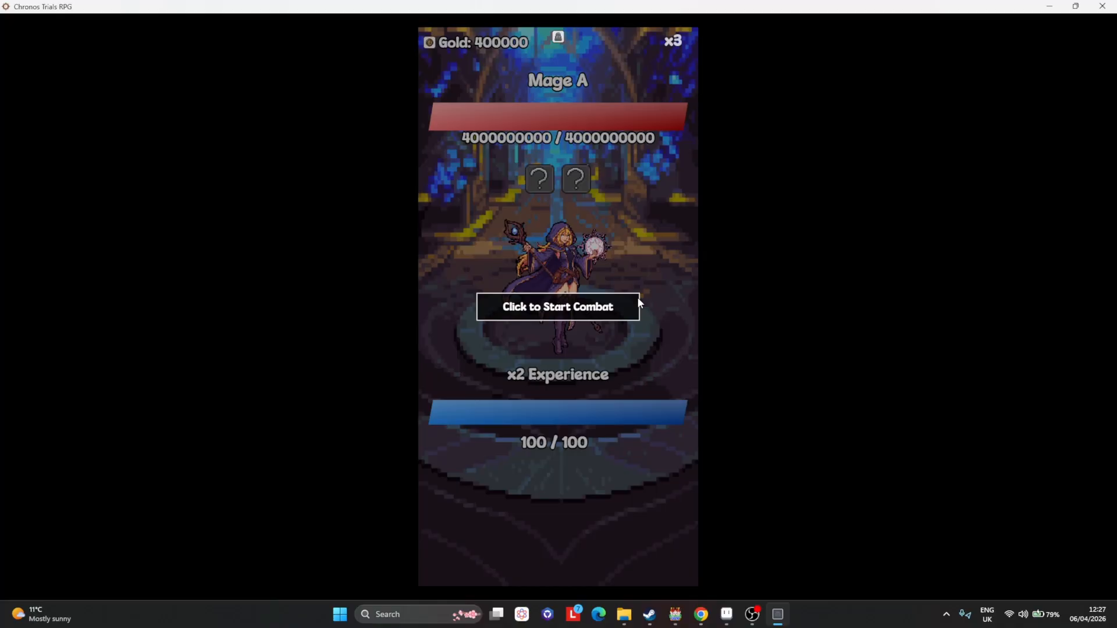
click(637, 300)
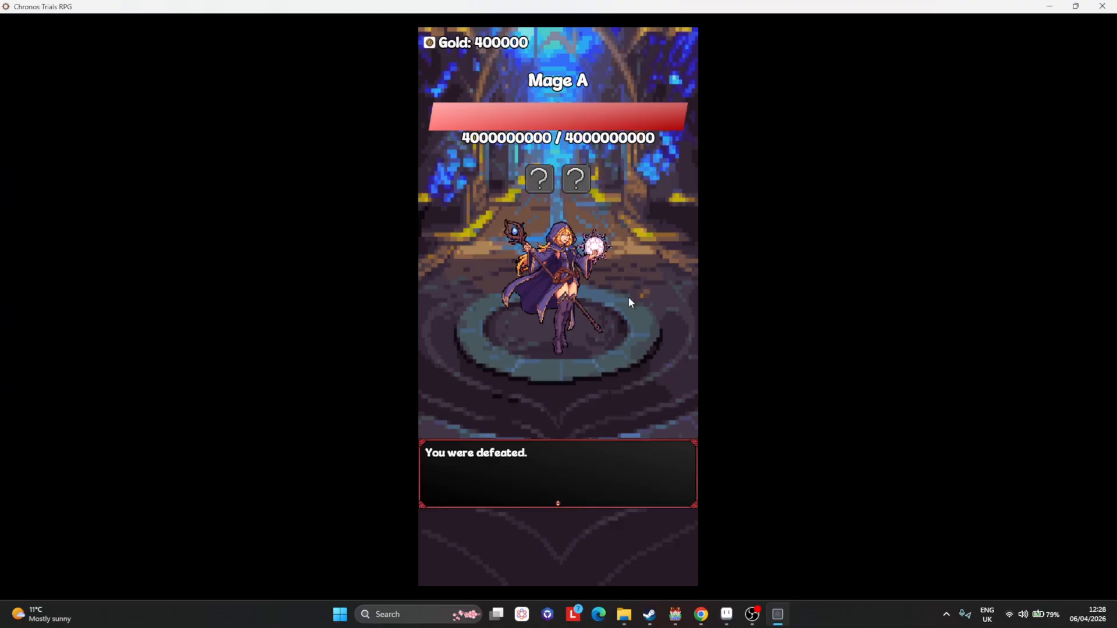
click(628, 297)
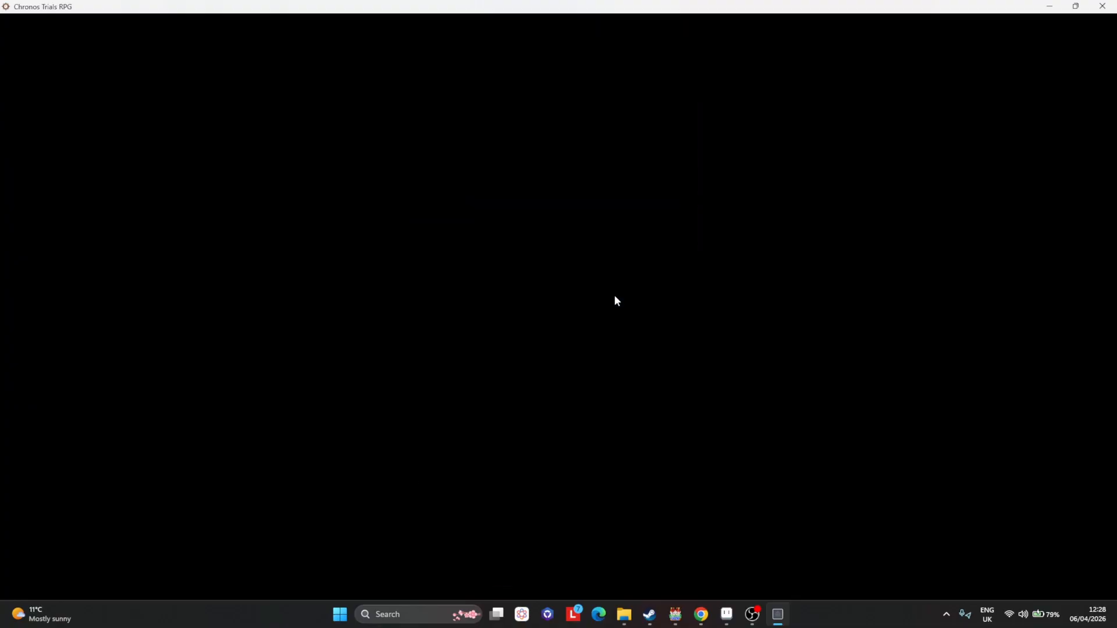
click(520, 206)
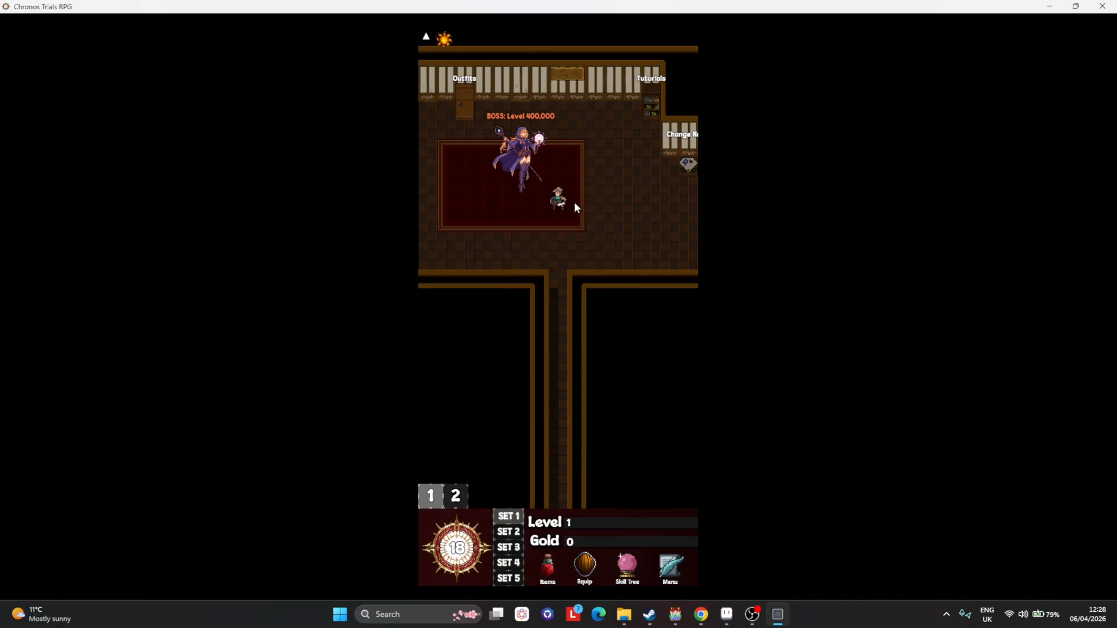
Open the character's equipment menu, inspect the accessory and armour slots, and close it.
click(548, 204)
click(571, 210)
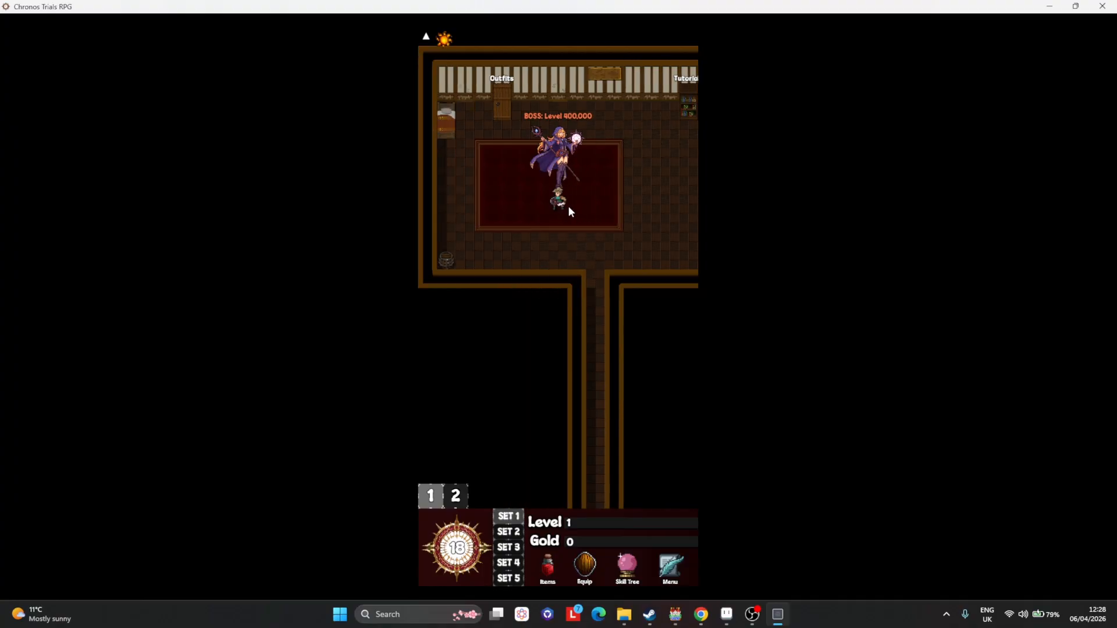
right_click(555, 205)
click(547, 195)
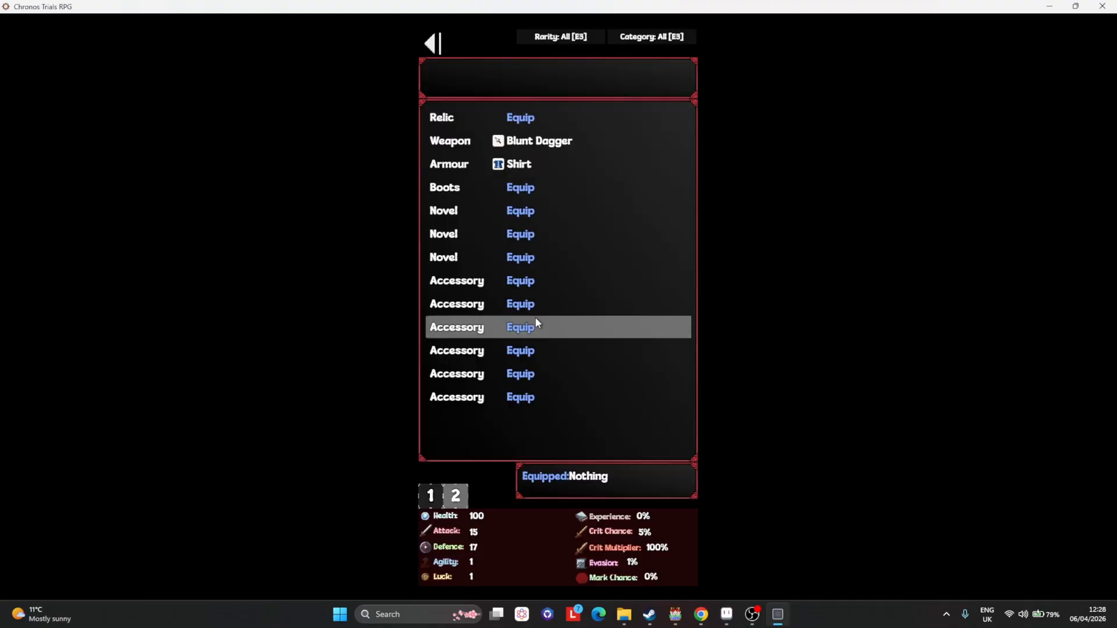
click(520, 282)
right_click(531, 281)
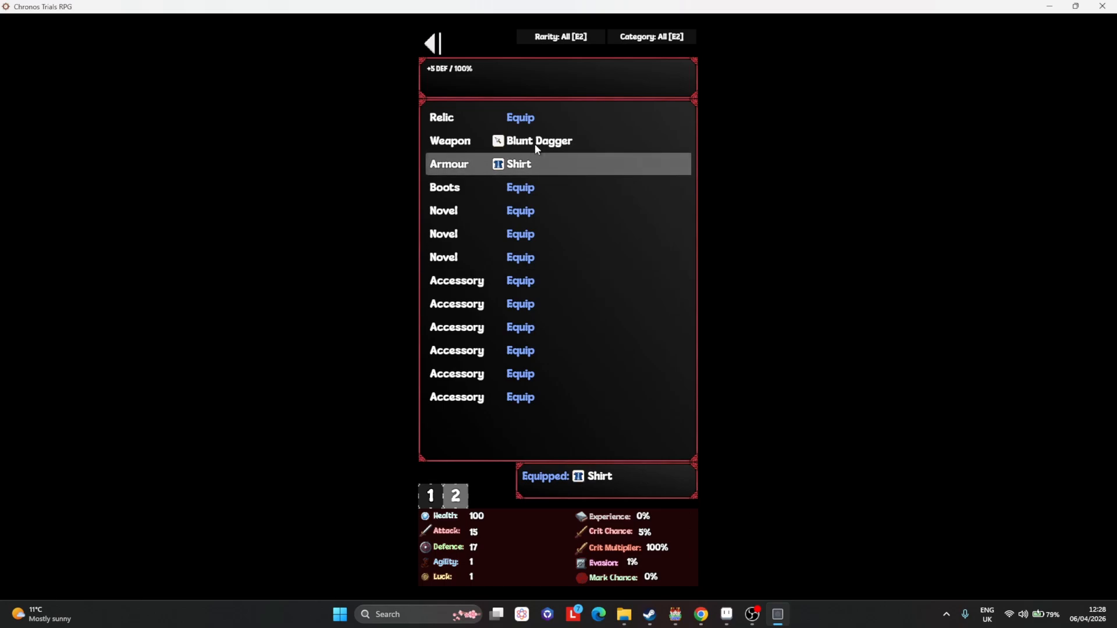
right_click(534, 145)
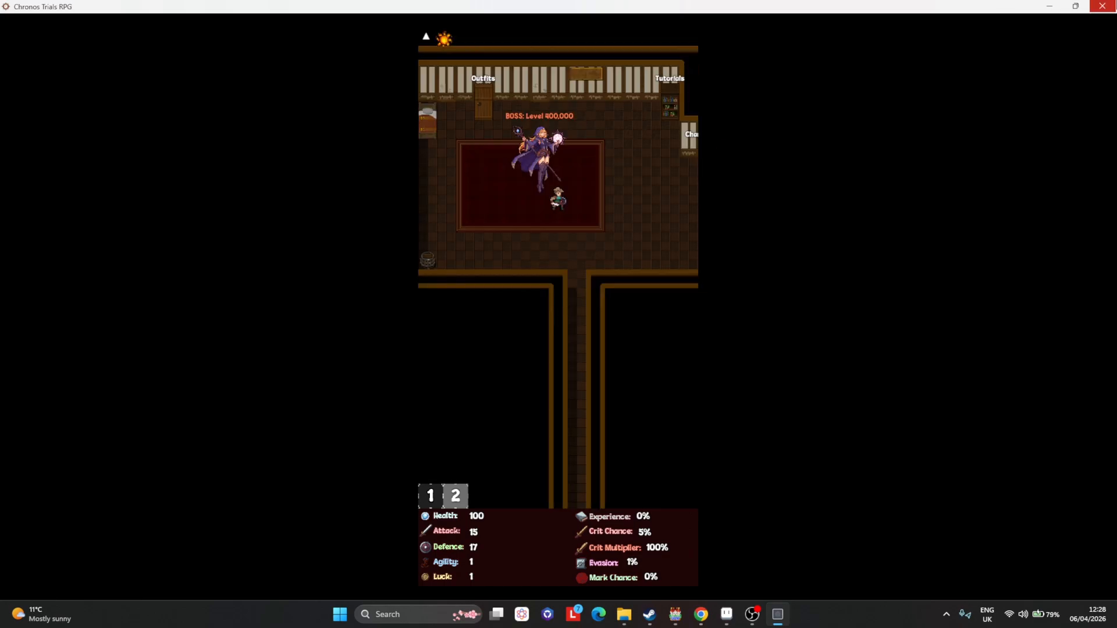
Walk the character around the boss room and over to the training dummy.
click(589, 267)
click(616, 236)
click(575, 218)
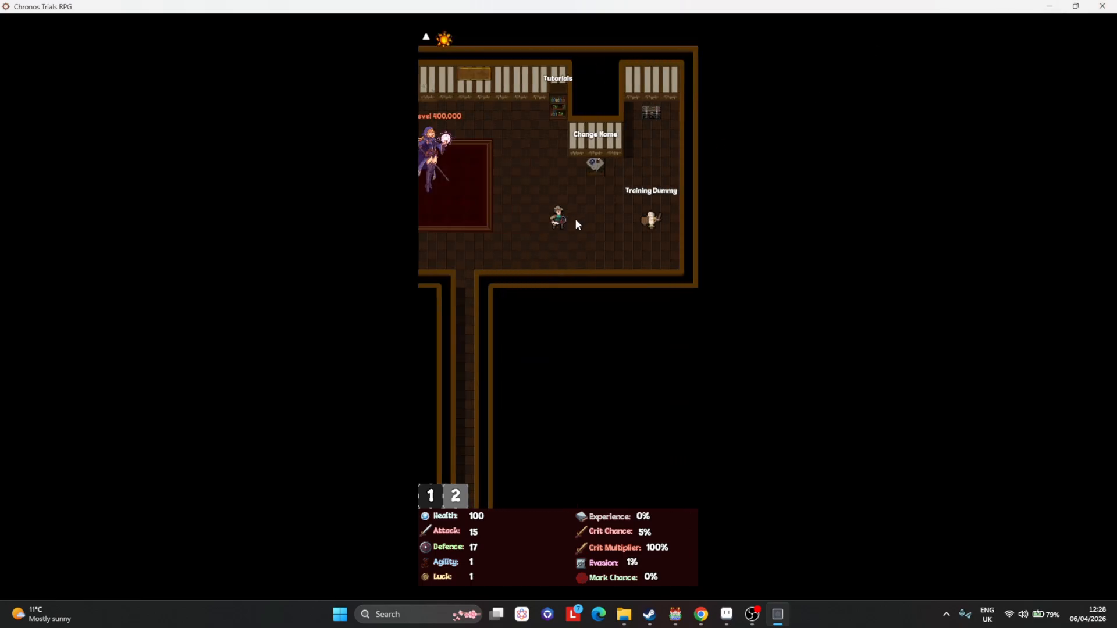
click(468, 250)
click(512, 208)
click(538, 247)
click(504, 223)
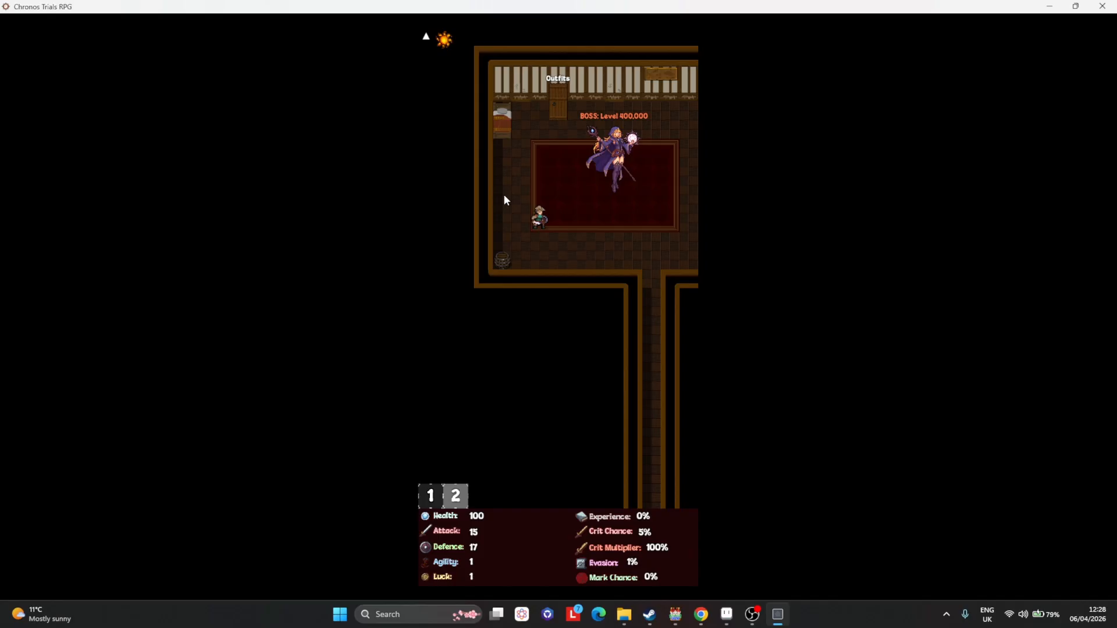
click(652, 226)
click(661, 231)
click(661, 229)
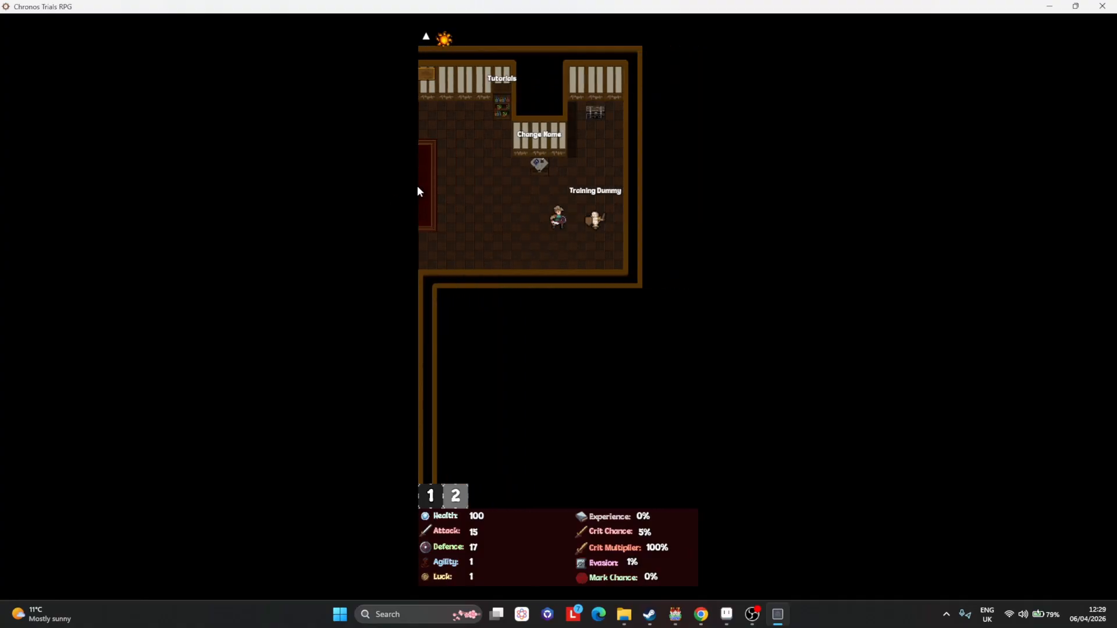
click(490, 186)
click(502, 261)
click(527, 241)
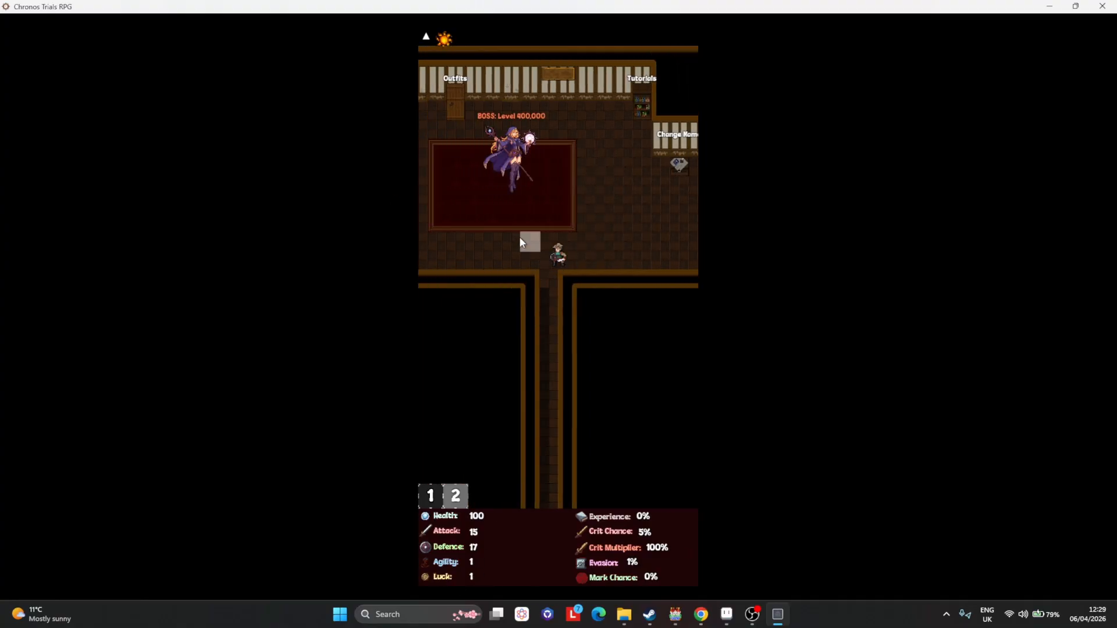
click(512, 243)
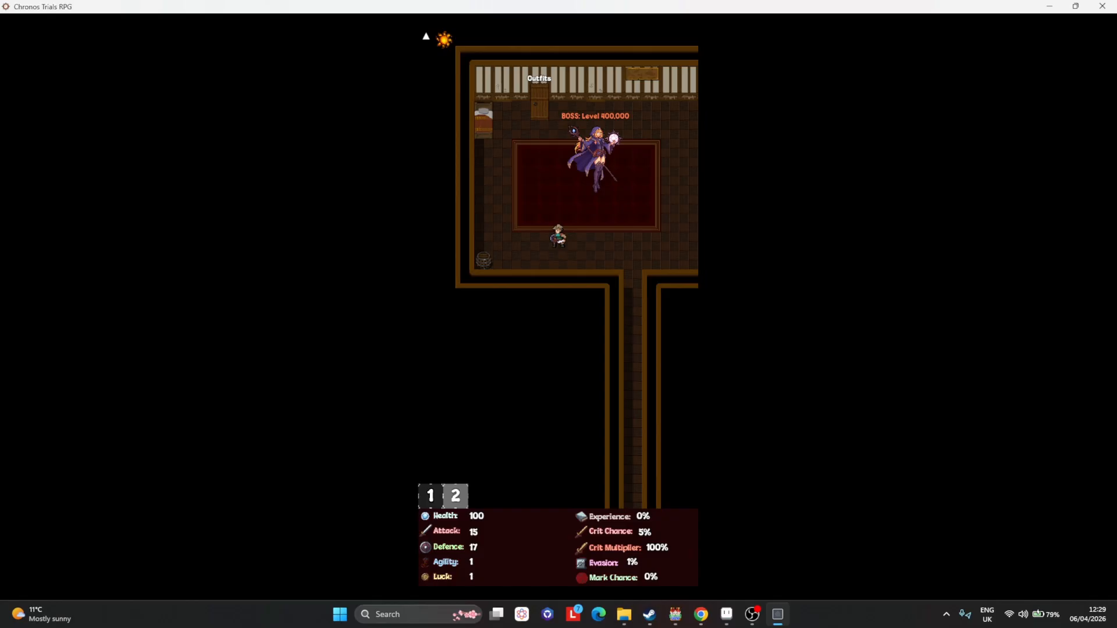